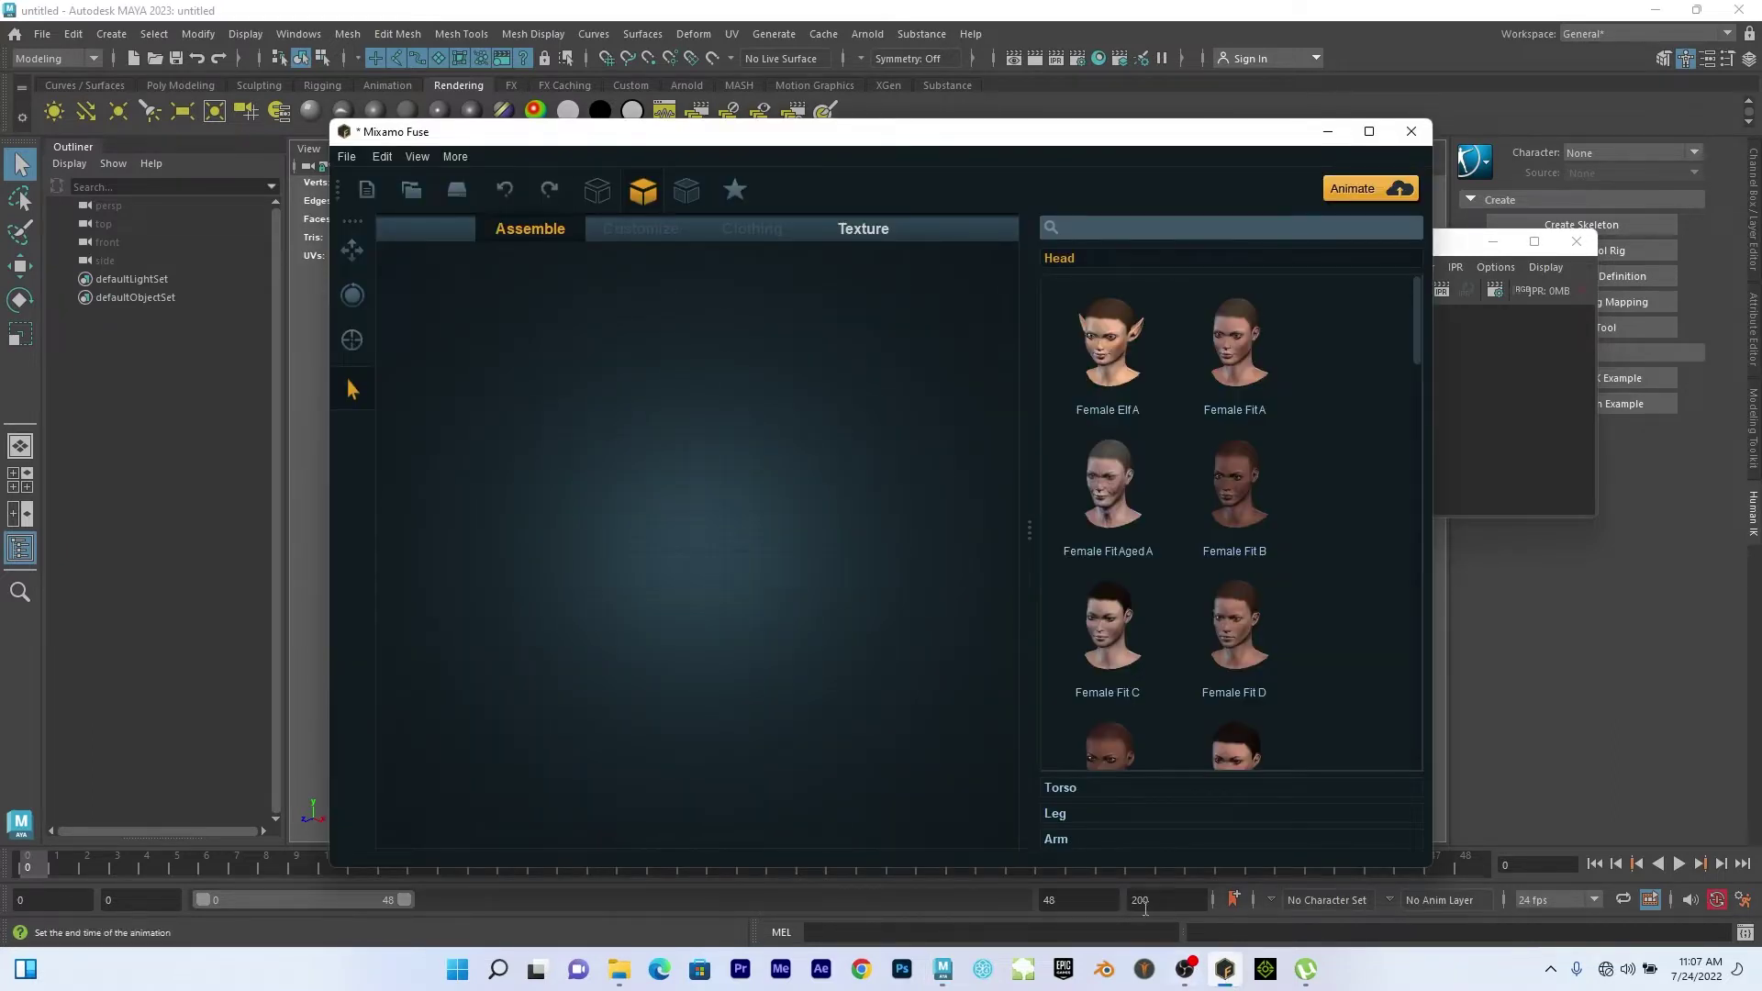
Browse the head library and view the dark-skinned head in side profile.
scroll(1274, 569, "down", 2)
scroll(1273, 569, "down", 10)
scroll(1273, 565, "up", 12)
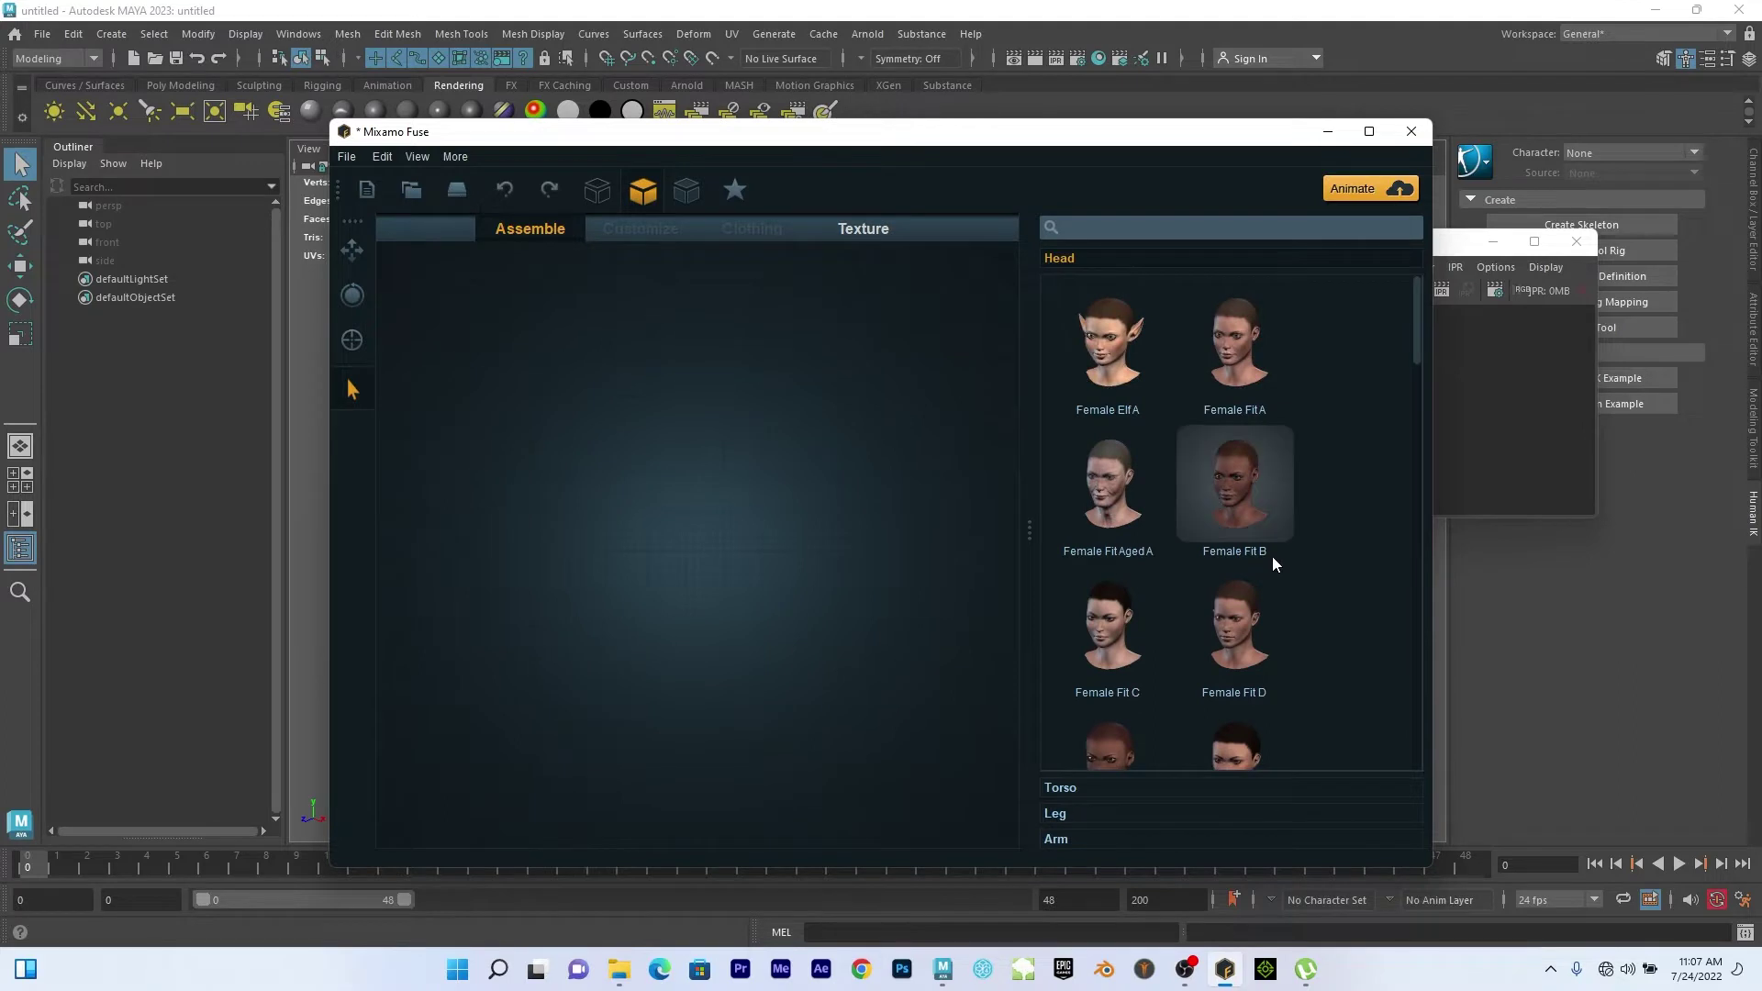
scroll(1273, 562, "down", 10)
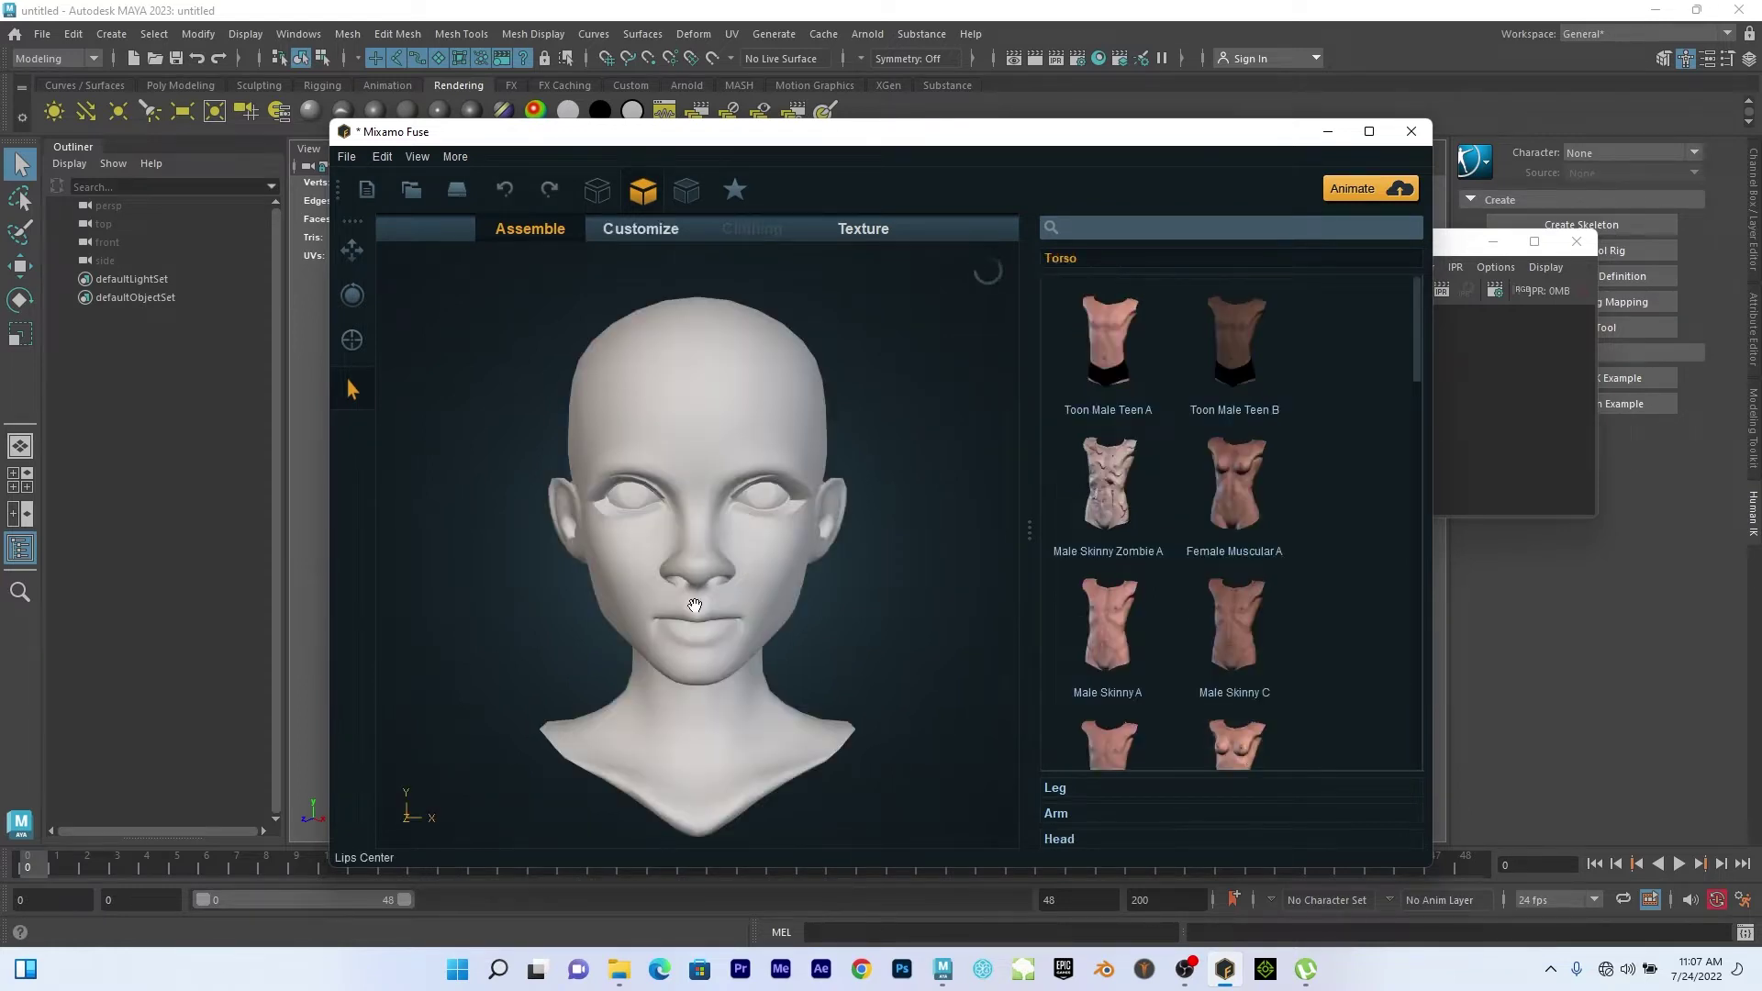
left_click_drag(828, 486, 674, 525)
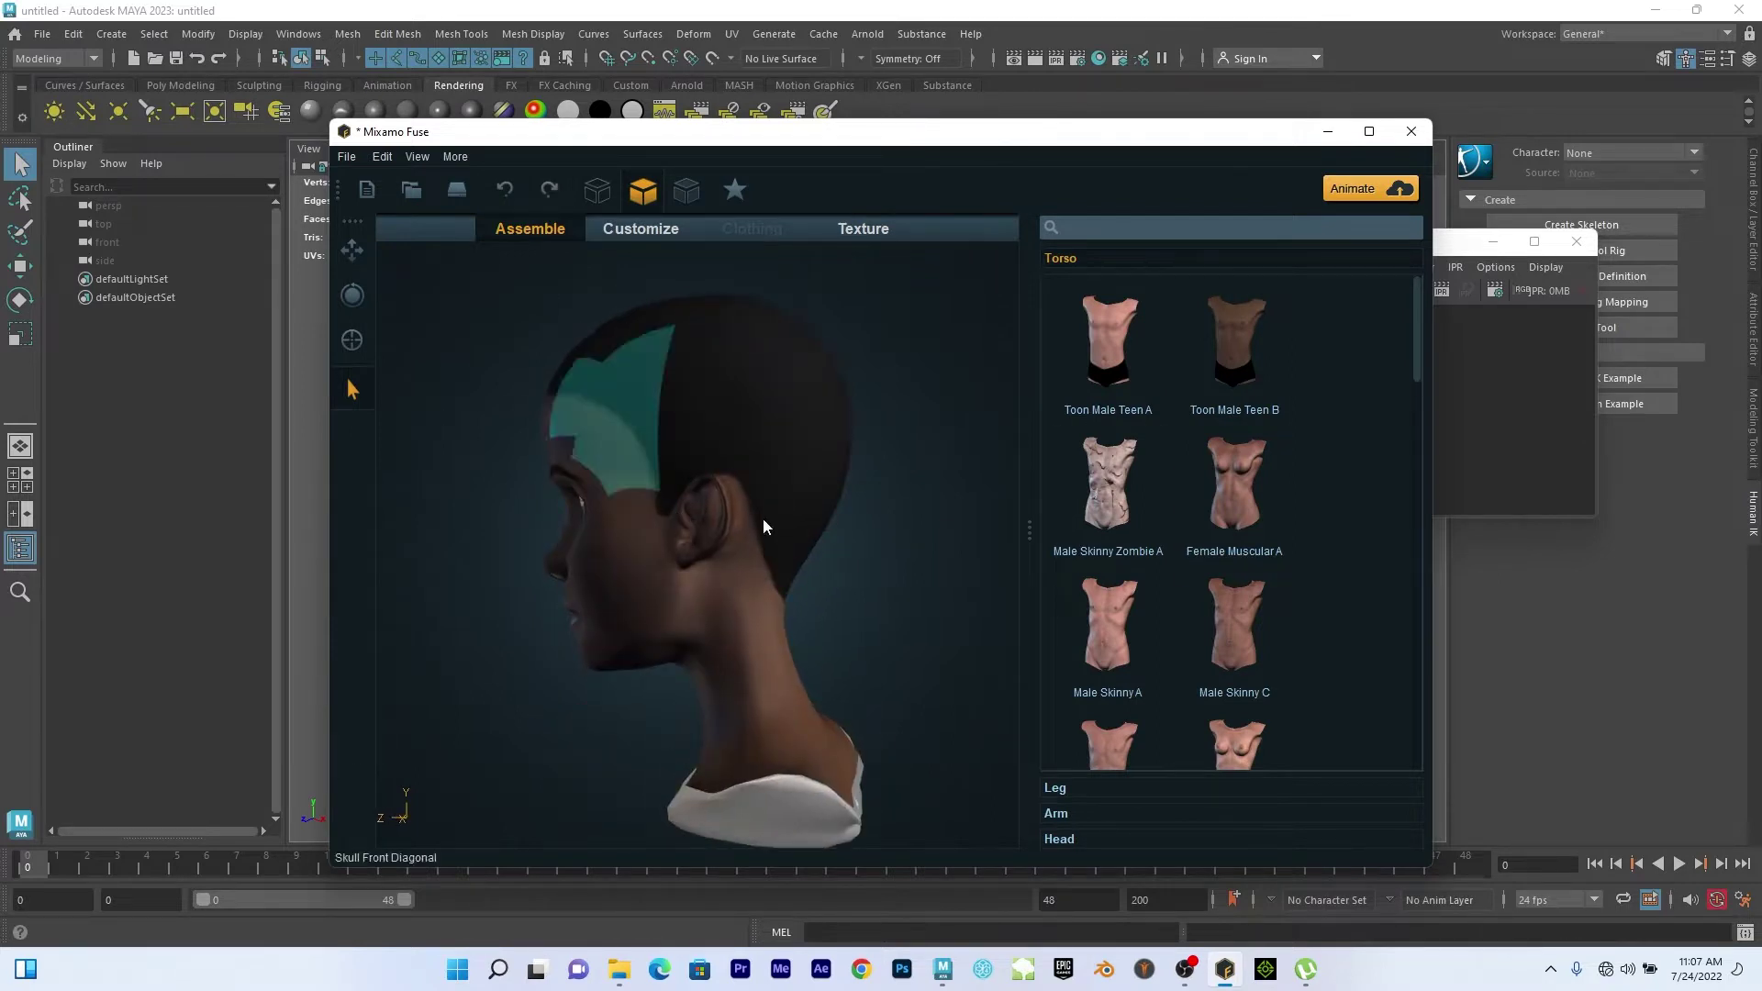
Attach Toon Male Teen B torso, legs and arms, undoing an accidental head enlargement.
left_click(1241, 350)
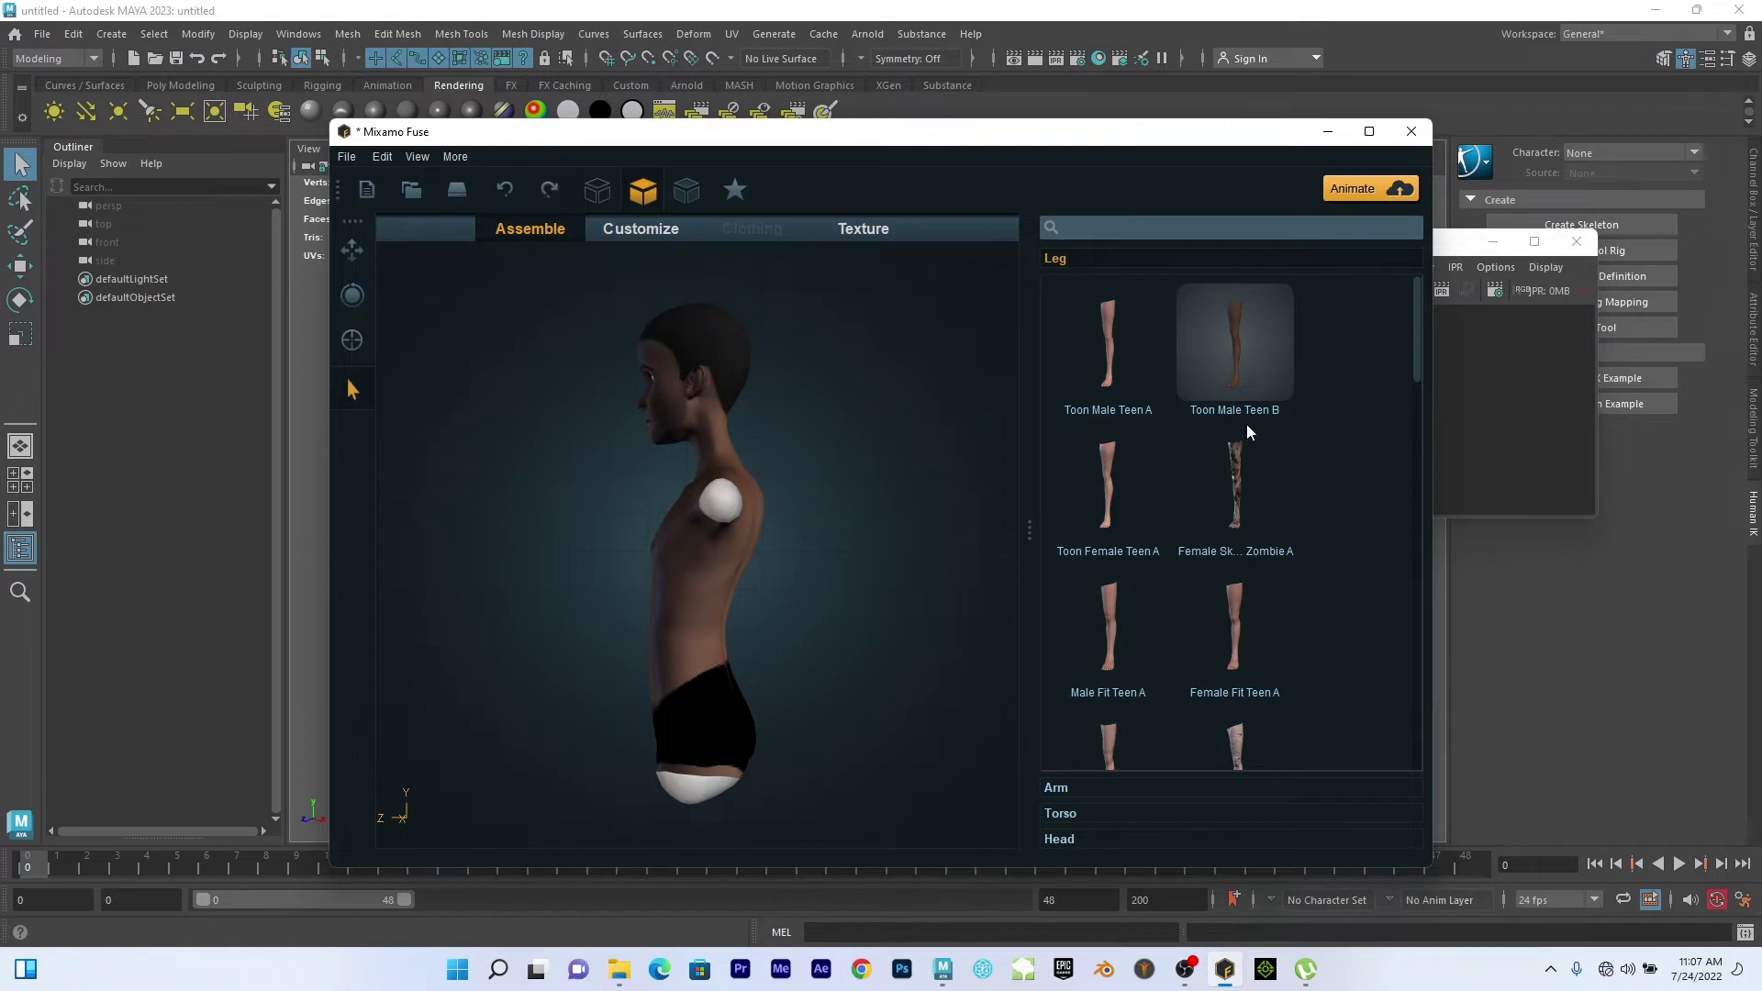
left_click(1243, 338)
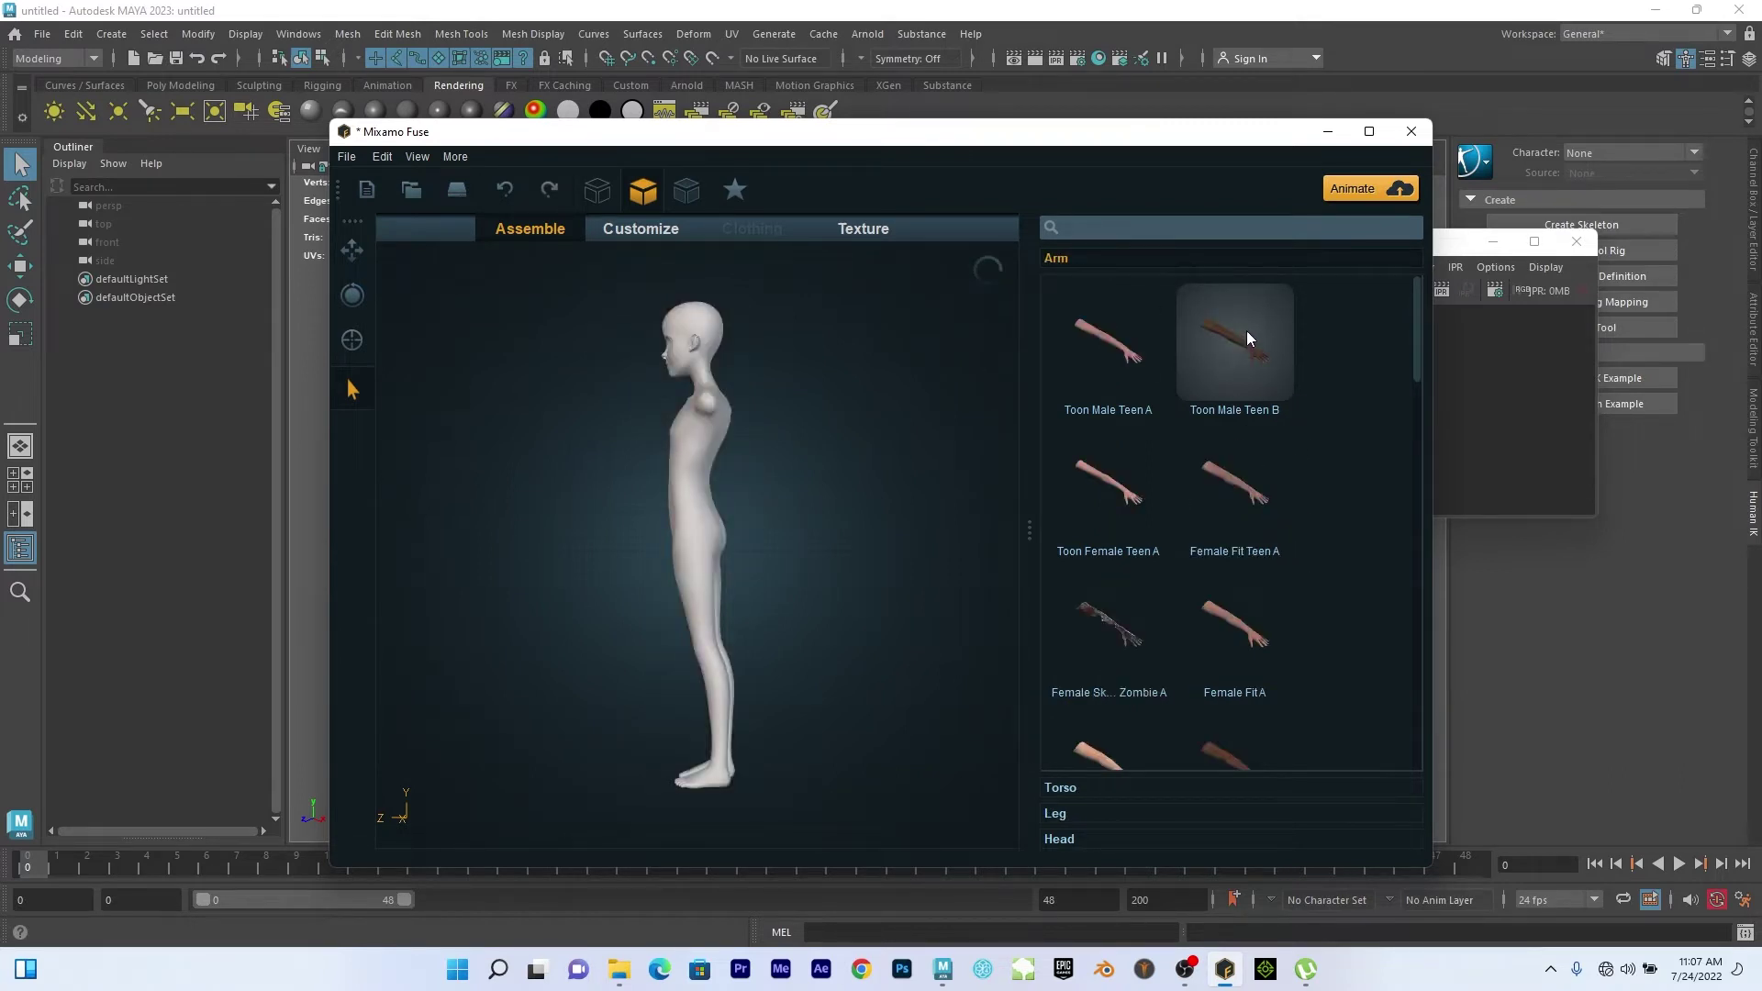
left_click(1246, 338)
left_click_drag(561, 551, 801, 545)
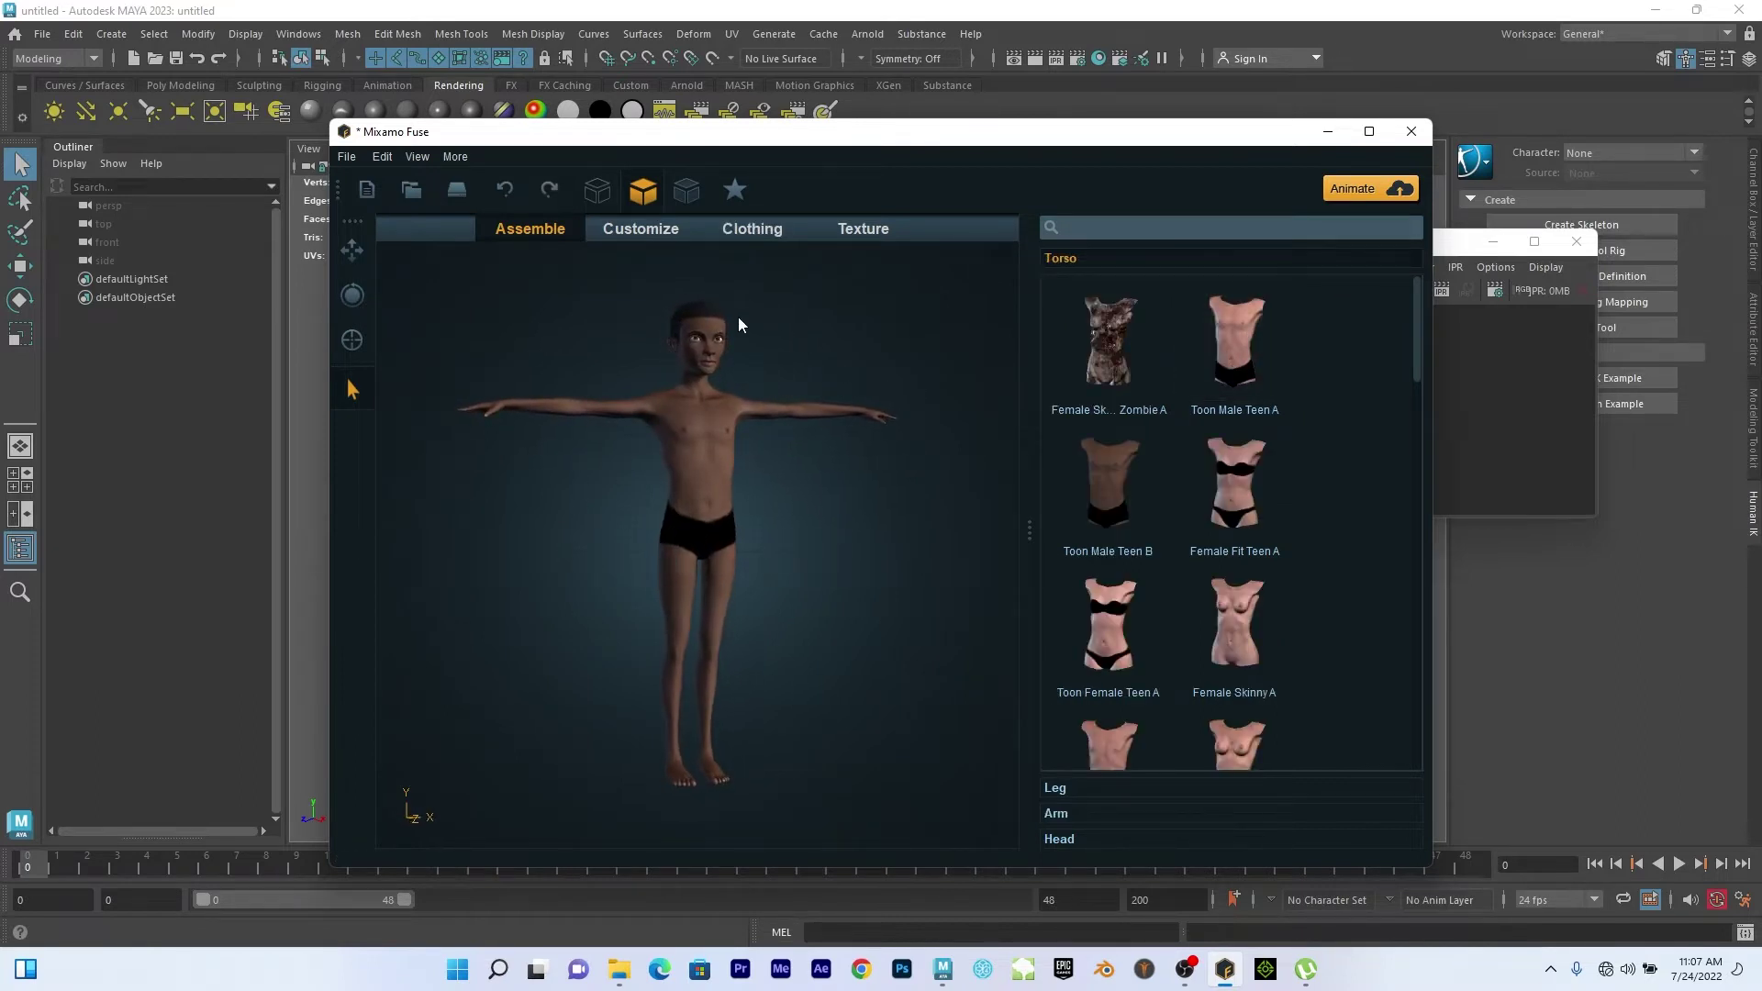
left_click_drag(813, 306, 794, 372)
right_click_drag(839, 437, 839, 708)
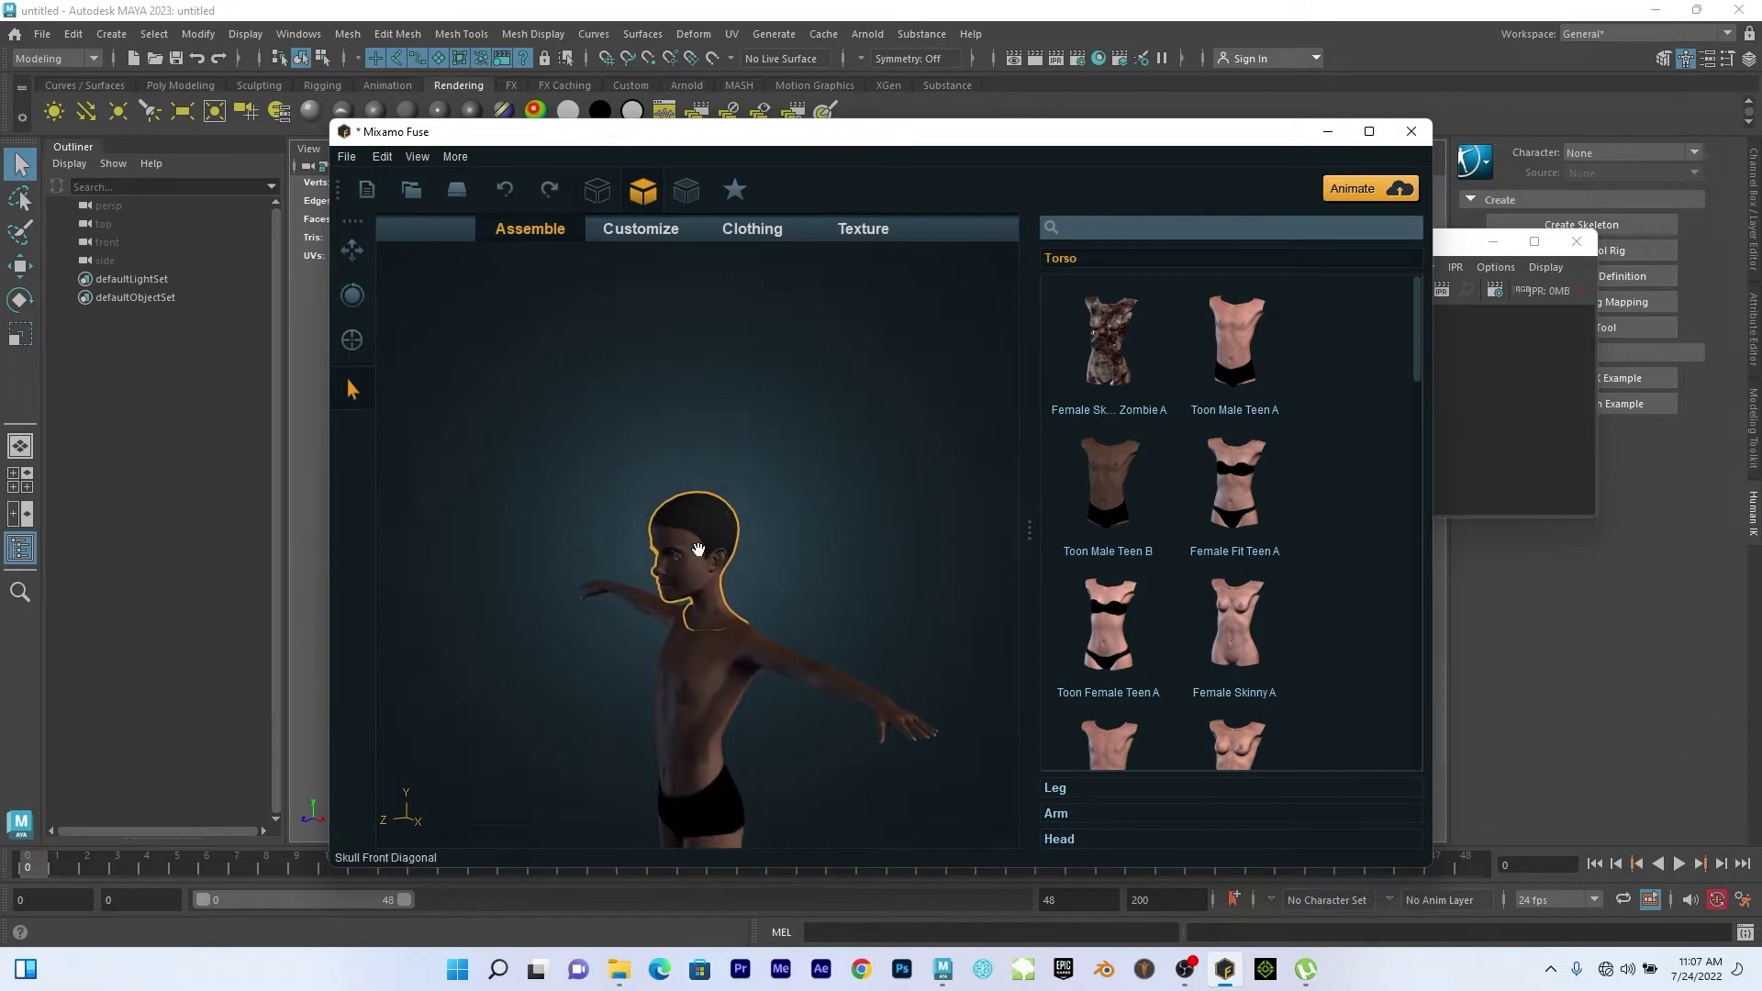
left_click_drag(806, 521, 874, 397)
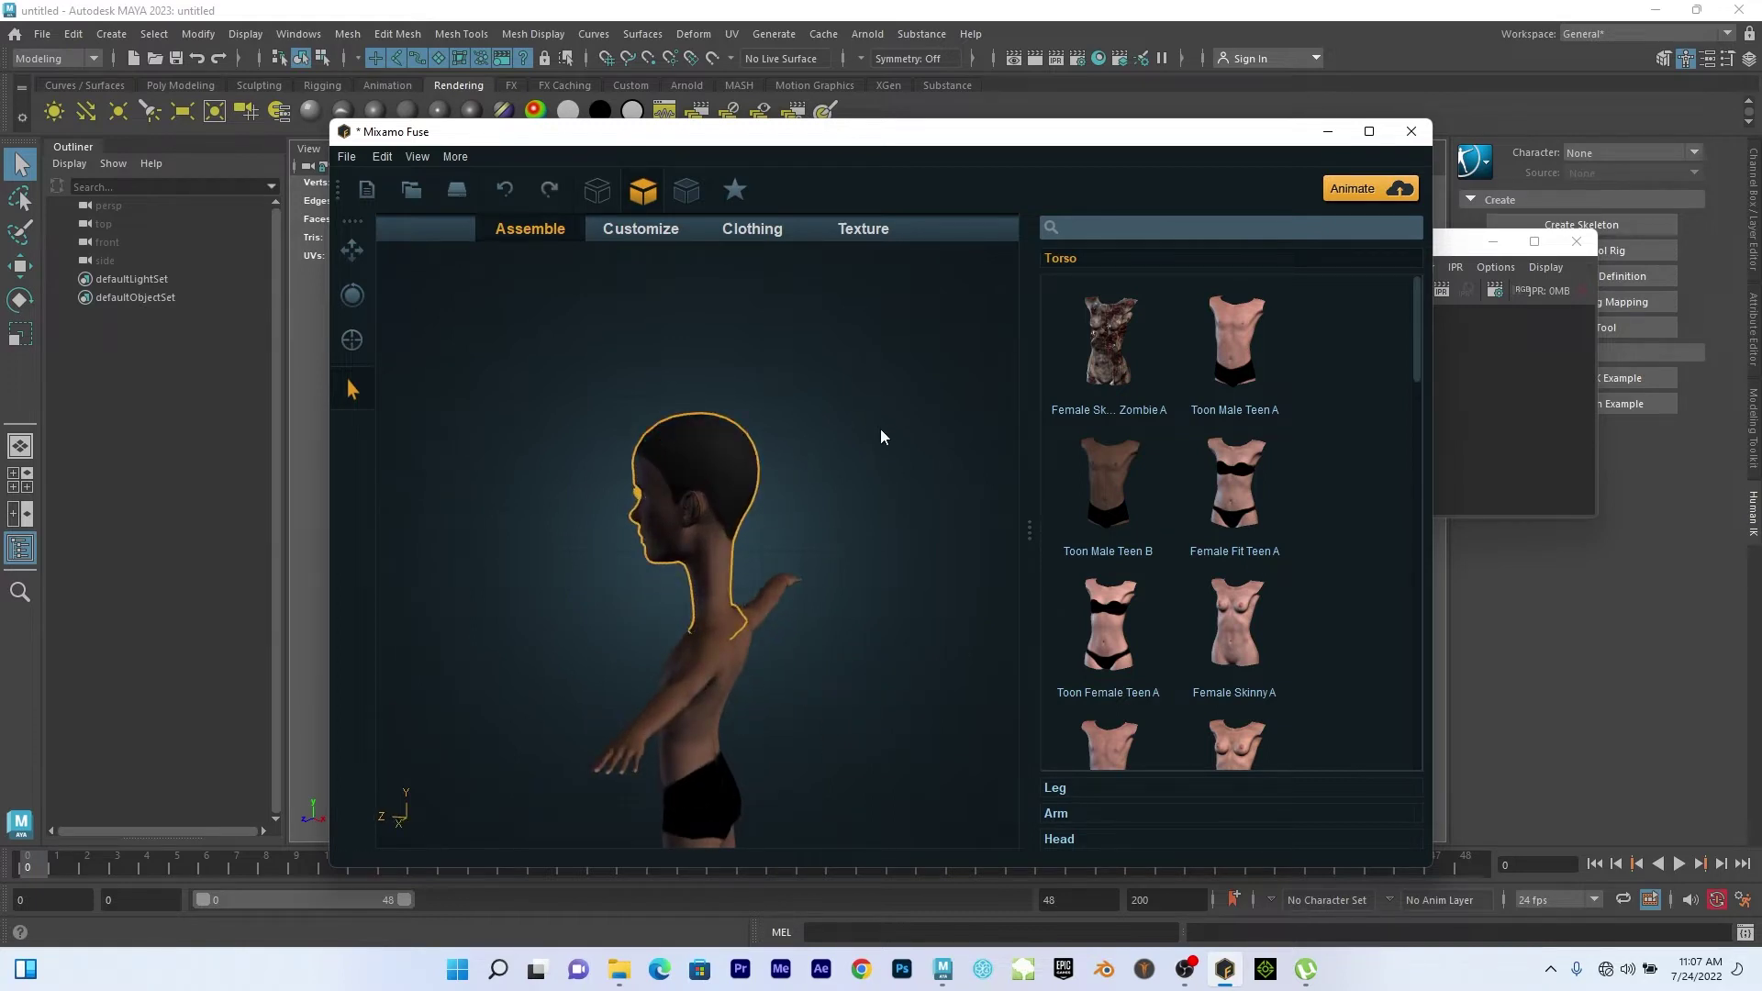
key("ctrl+z")
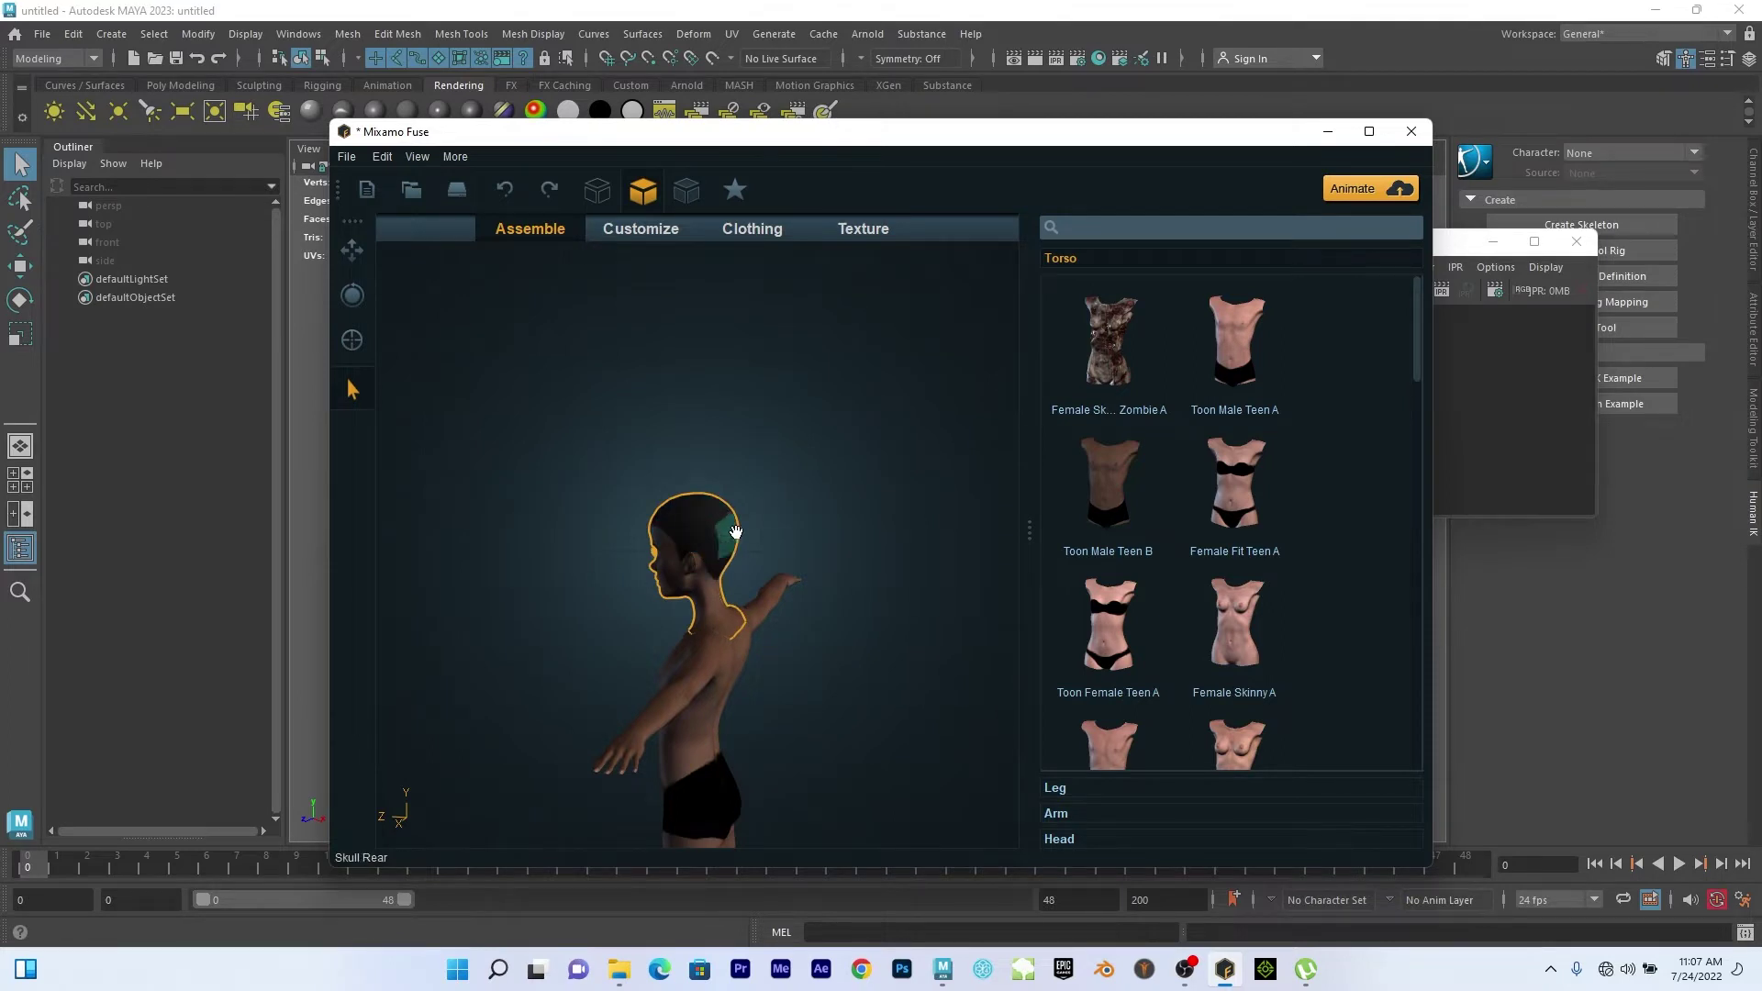
In Customize, raise the back of the boy's head.
left_click(637, 230)
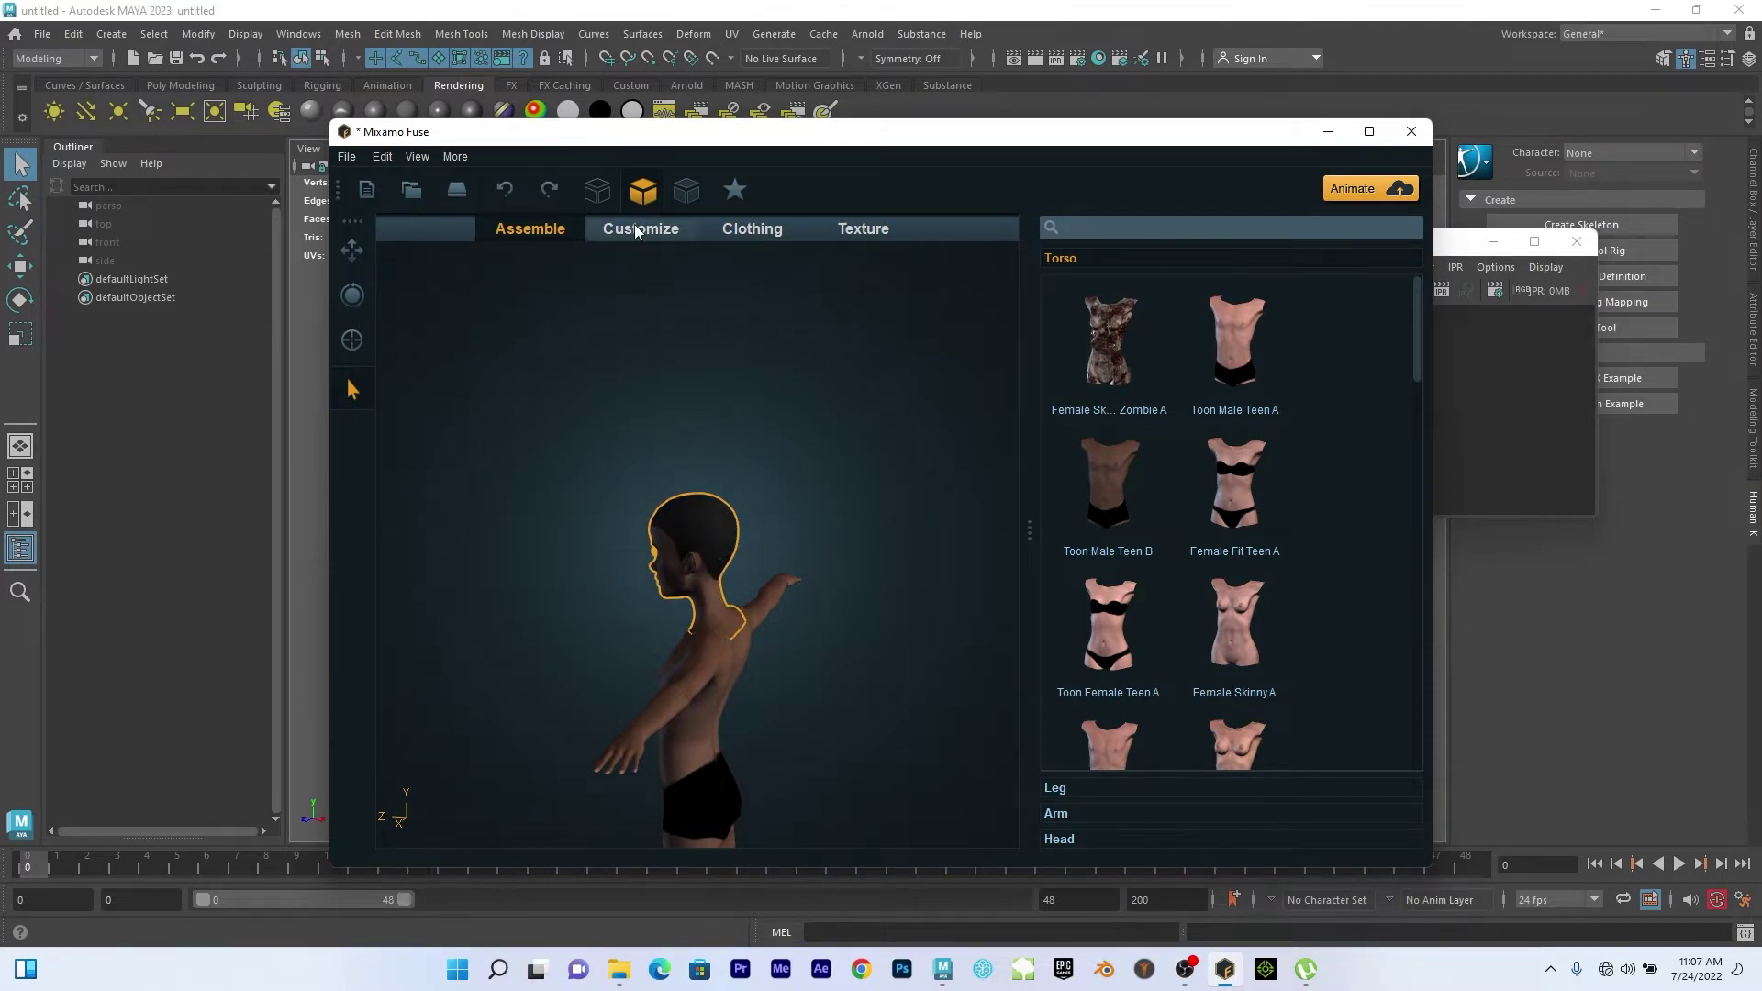
left_click(727, 525)
left_click_drag(1304, 266, 1308, 265)
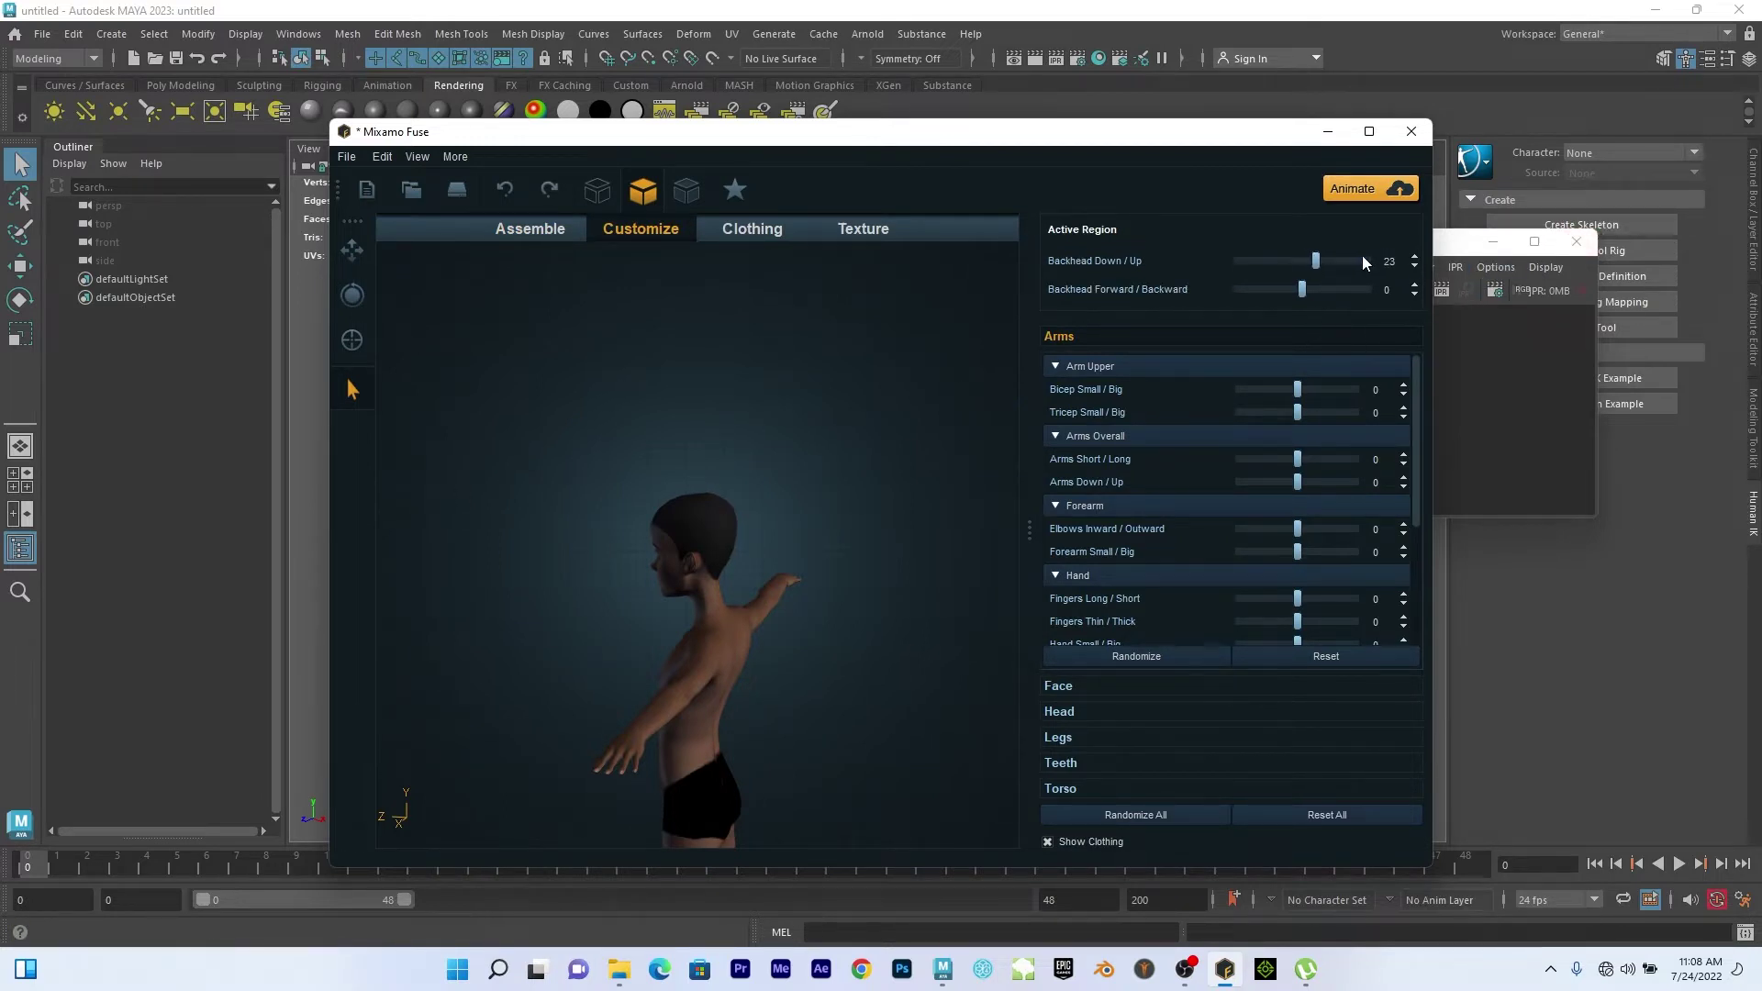
mouse_move(1326, 254)
left_mouse_down()
mouse_move(1351, 260)
mouse_move(1330, 289)
left_mouse_up()
left_click_drag(774, 445, 672, 511)
middle_click_drag(798, 669, 881, 460)
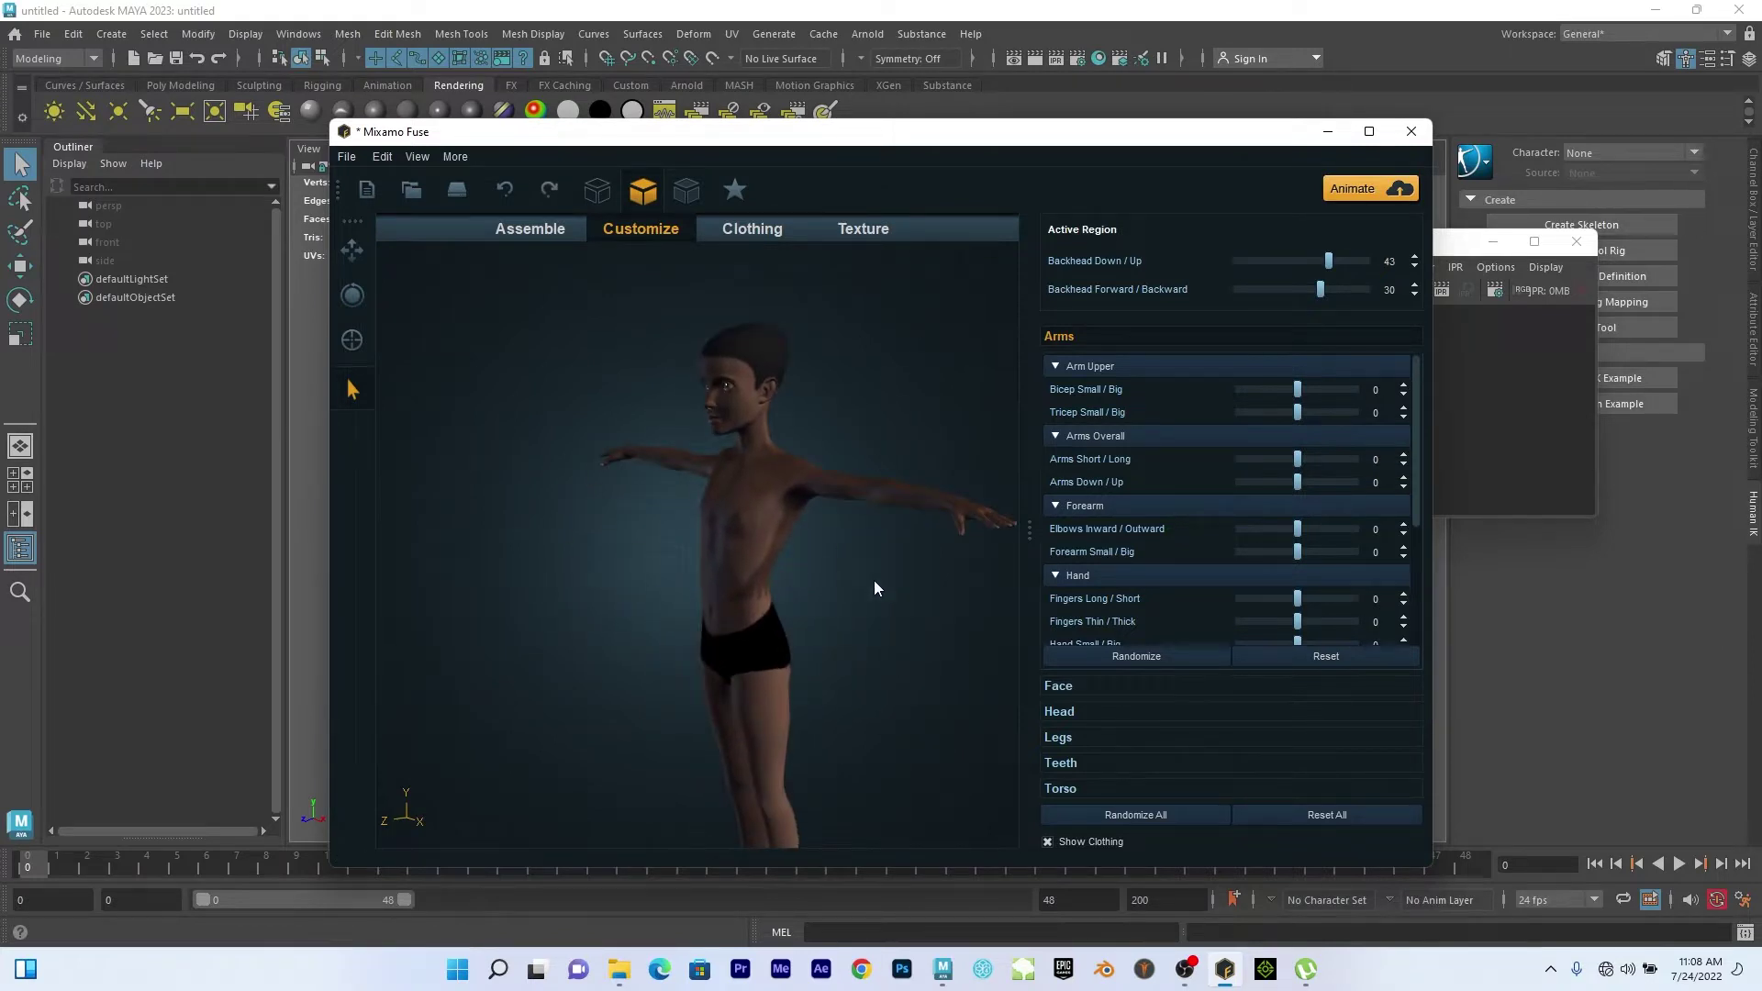
left_click_drag(876, 580, 907, 587)
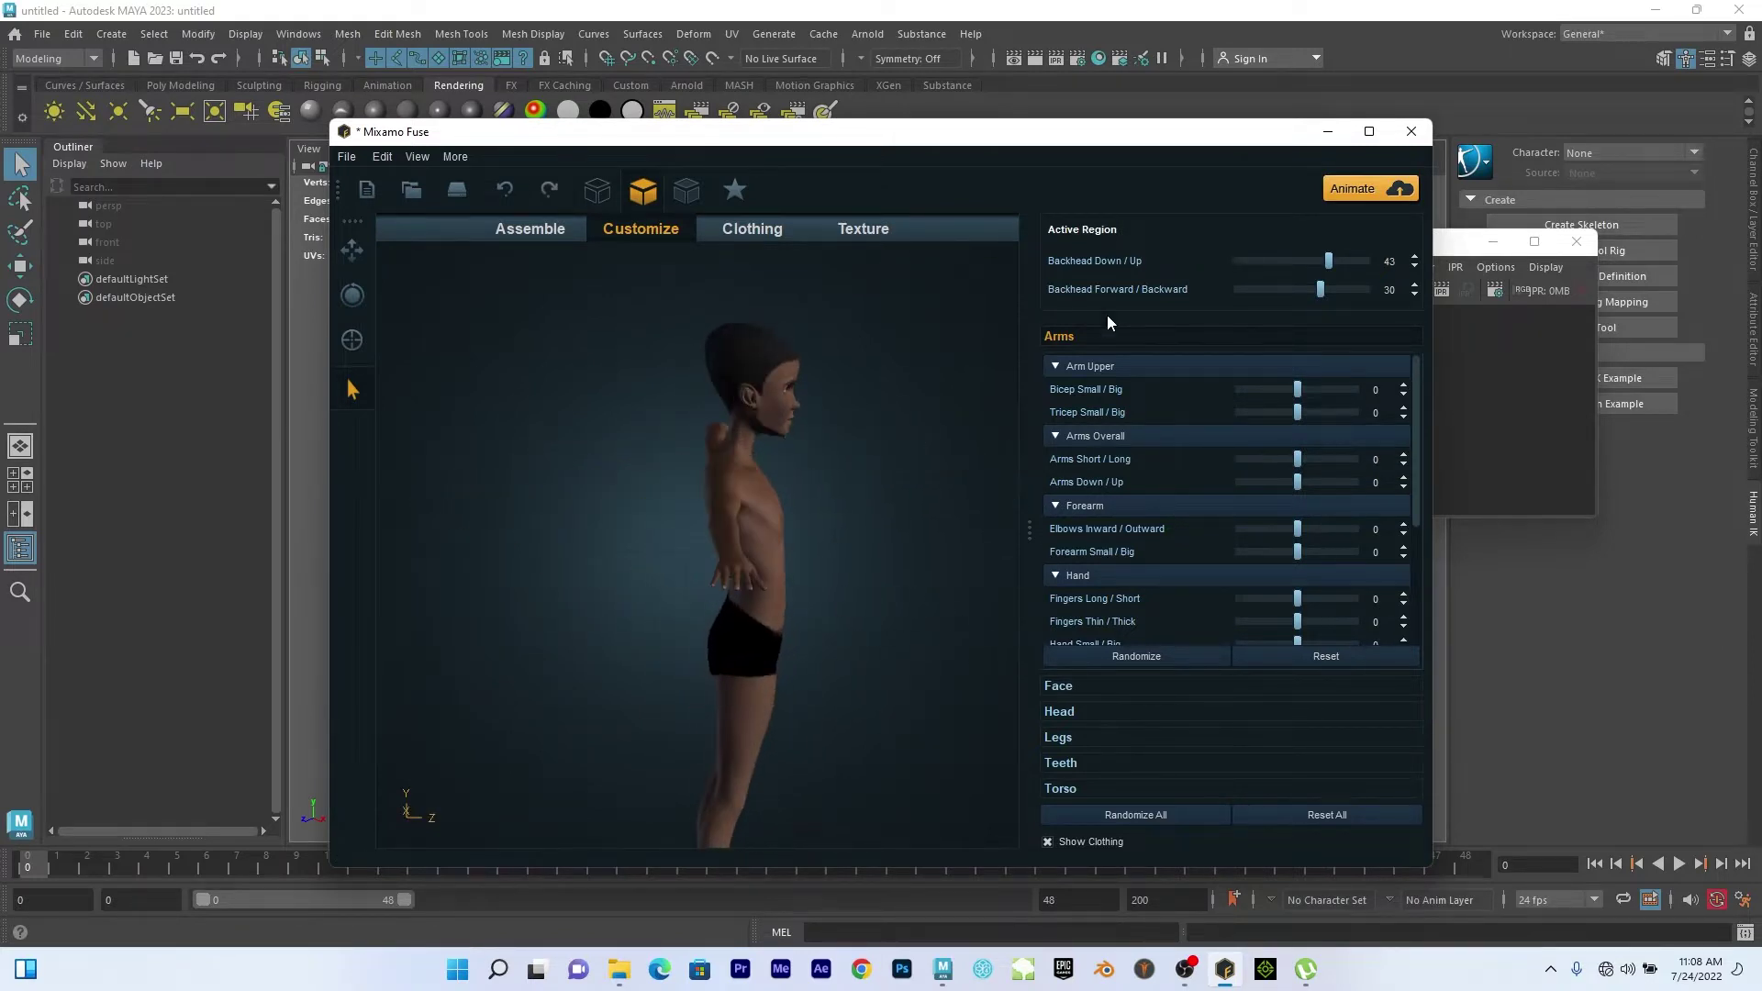
Pull the boy's nose tip backward.
left_click(796, 402)
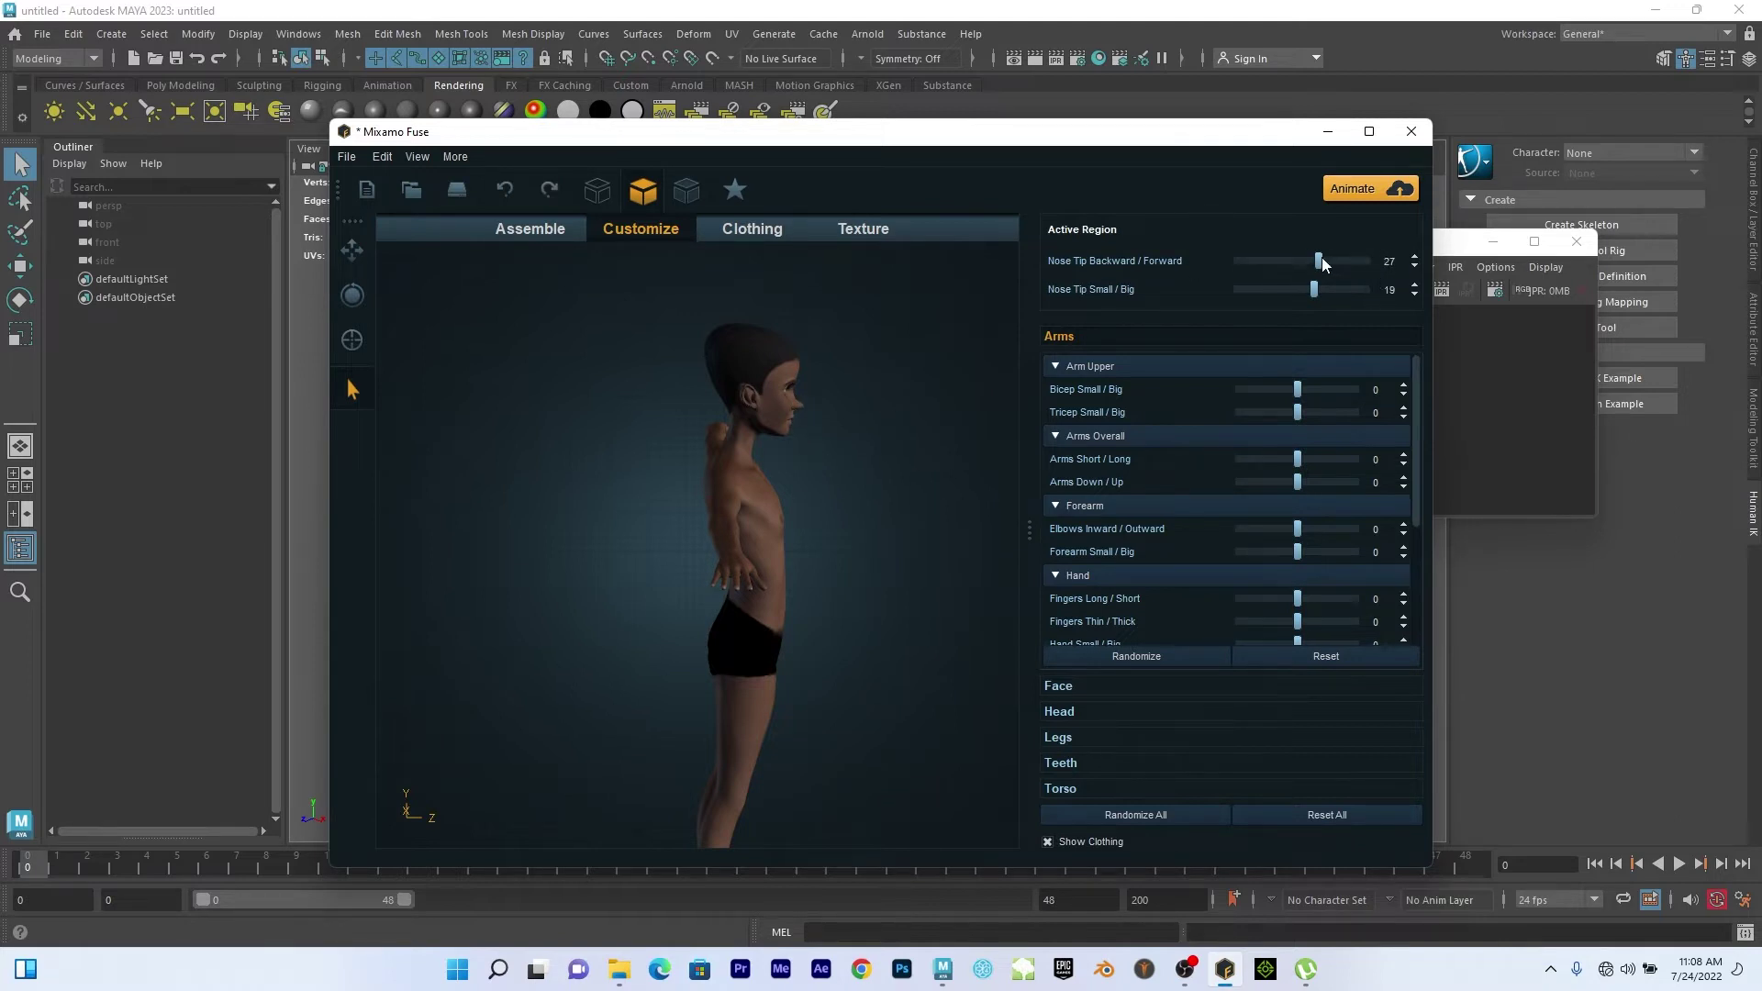
left_click_drag(1318, 260, 1256, 268)
scroll(899, 367, "up", 5)
left_click_drag(725, 675, 742, 404)
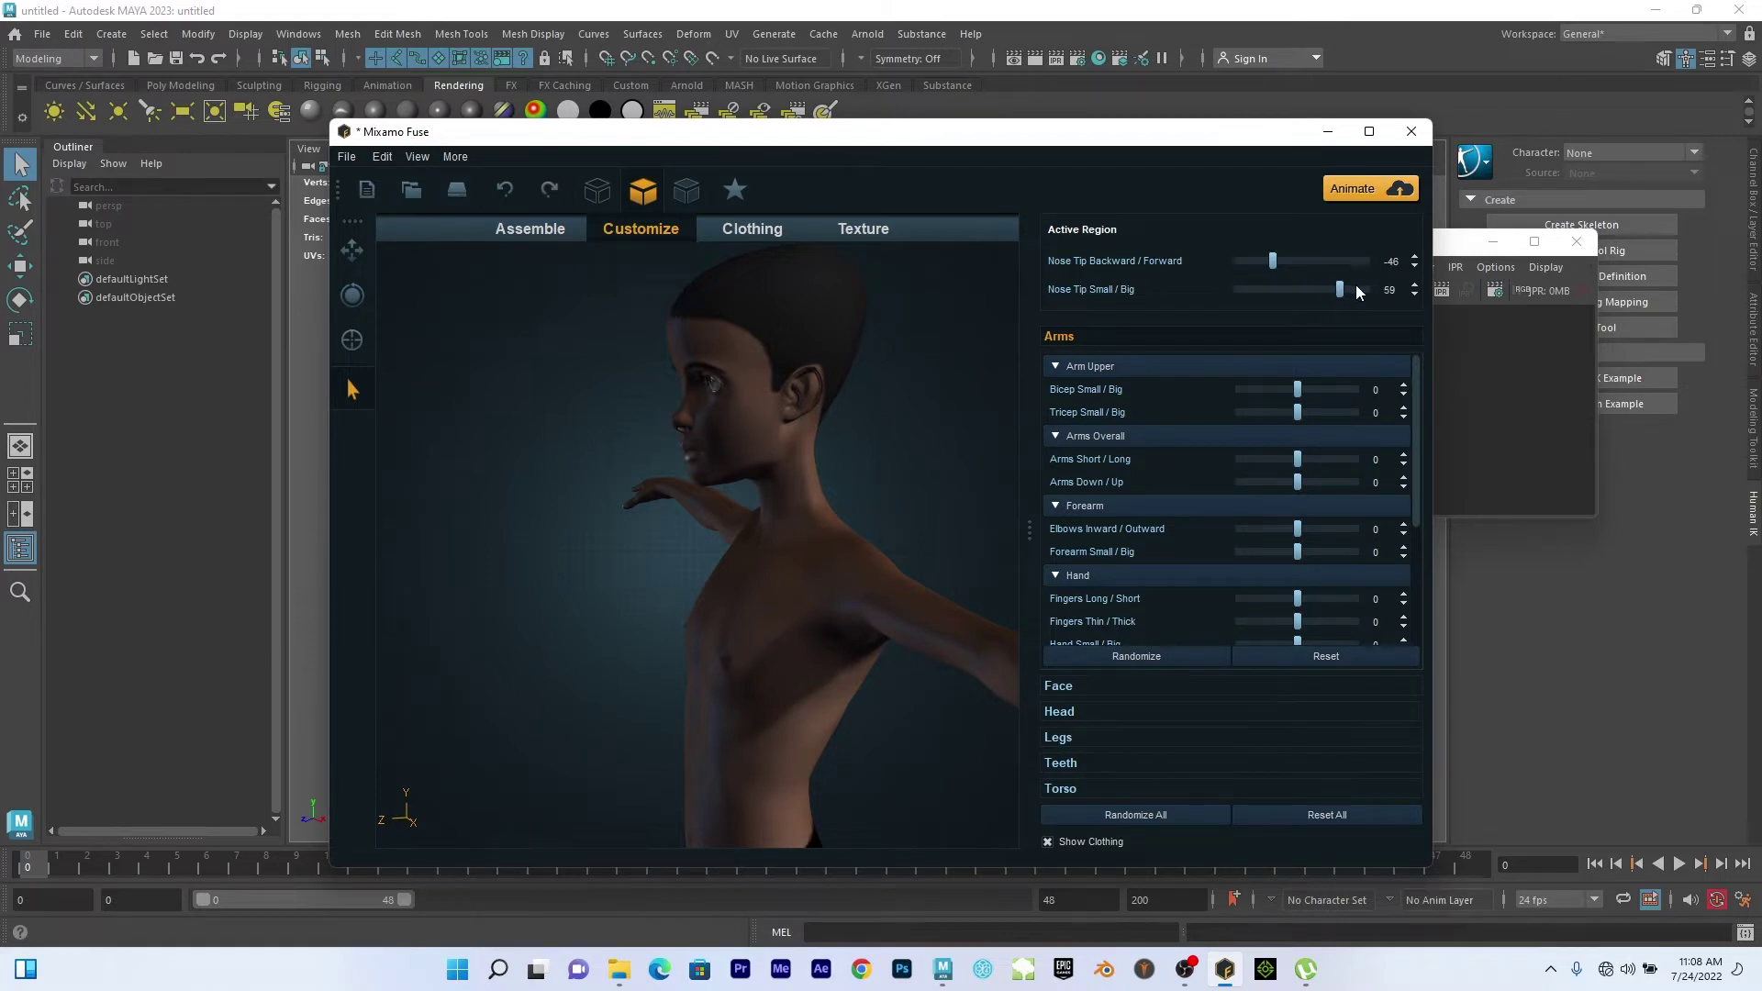
left_click_drag(674, 502, 1035, 443)
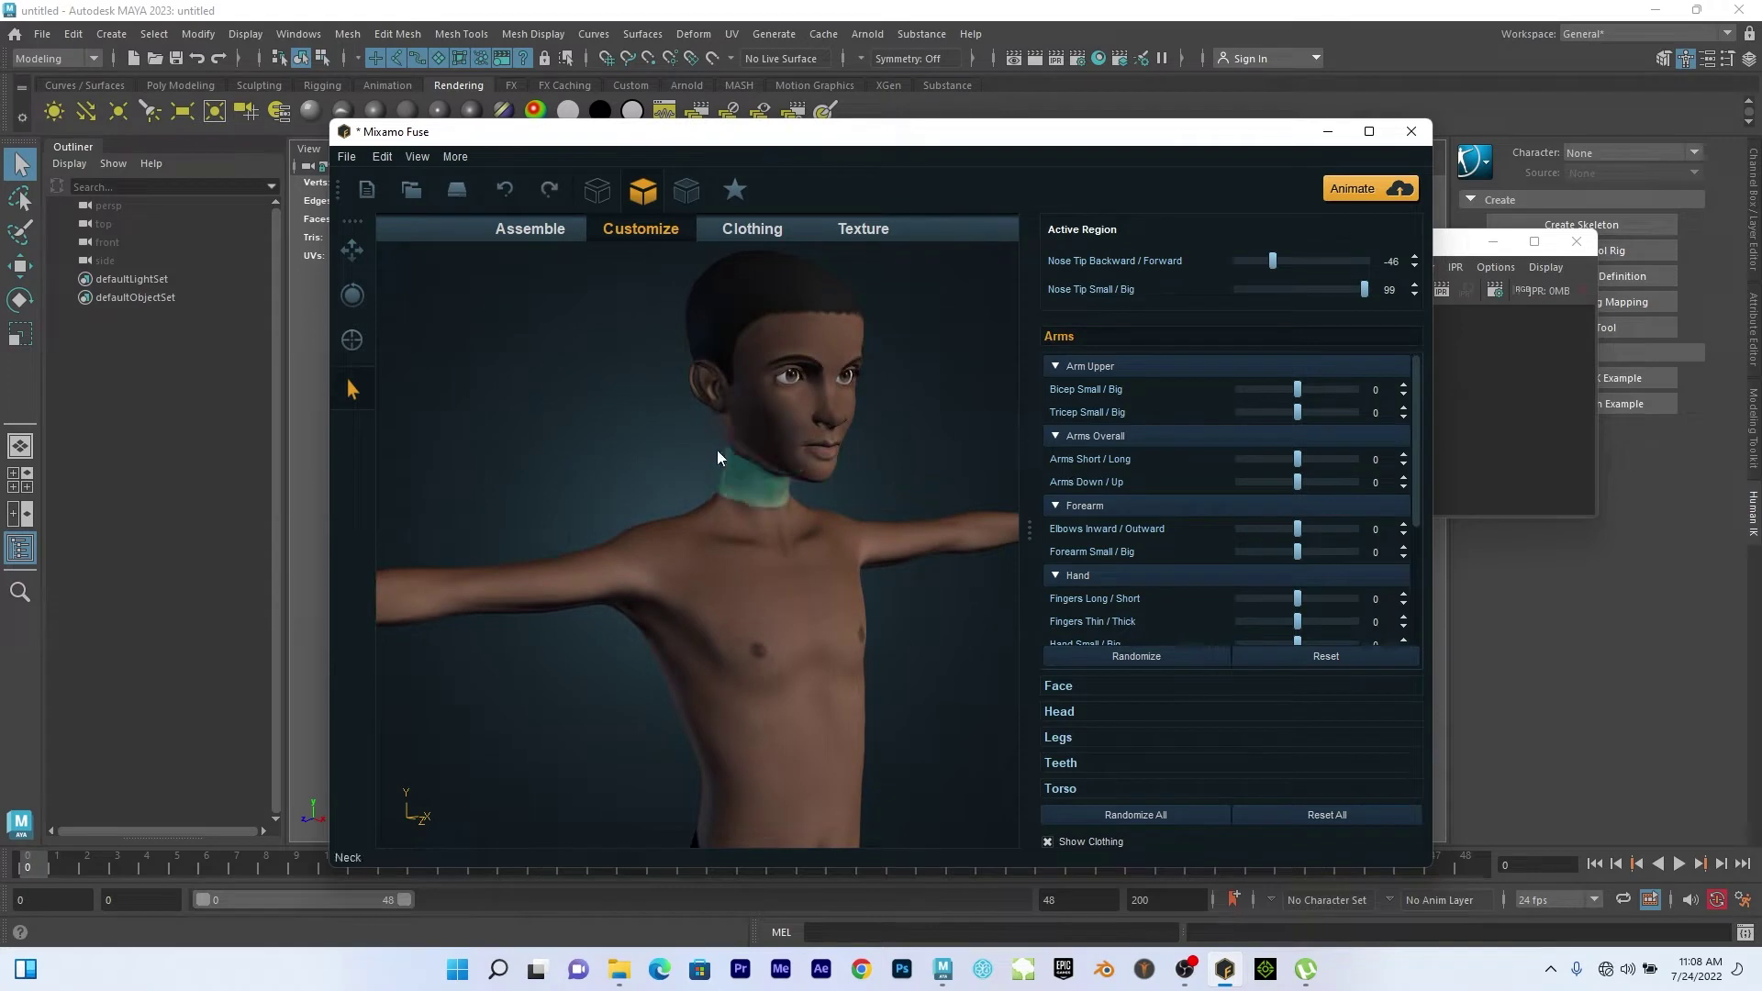
Raise the lower face to 34 and push it forward.
left_click(757, 454)
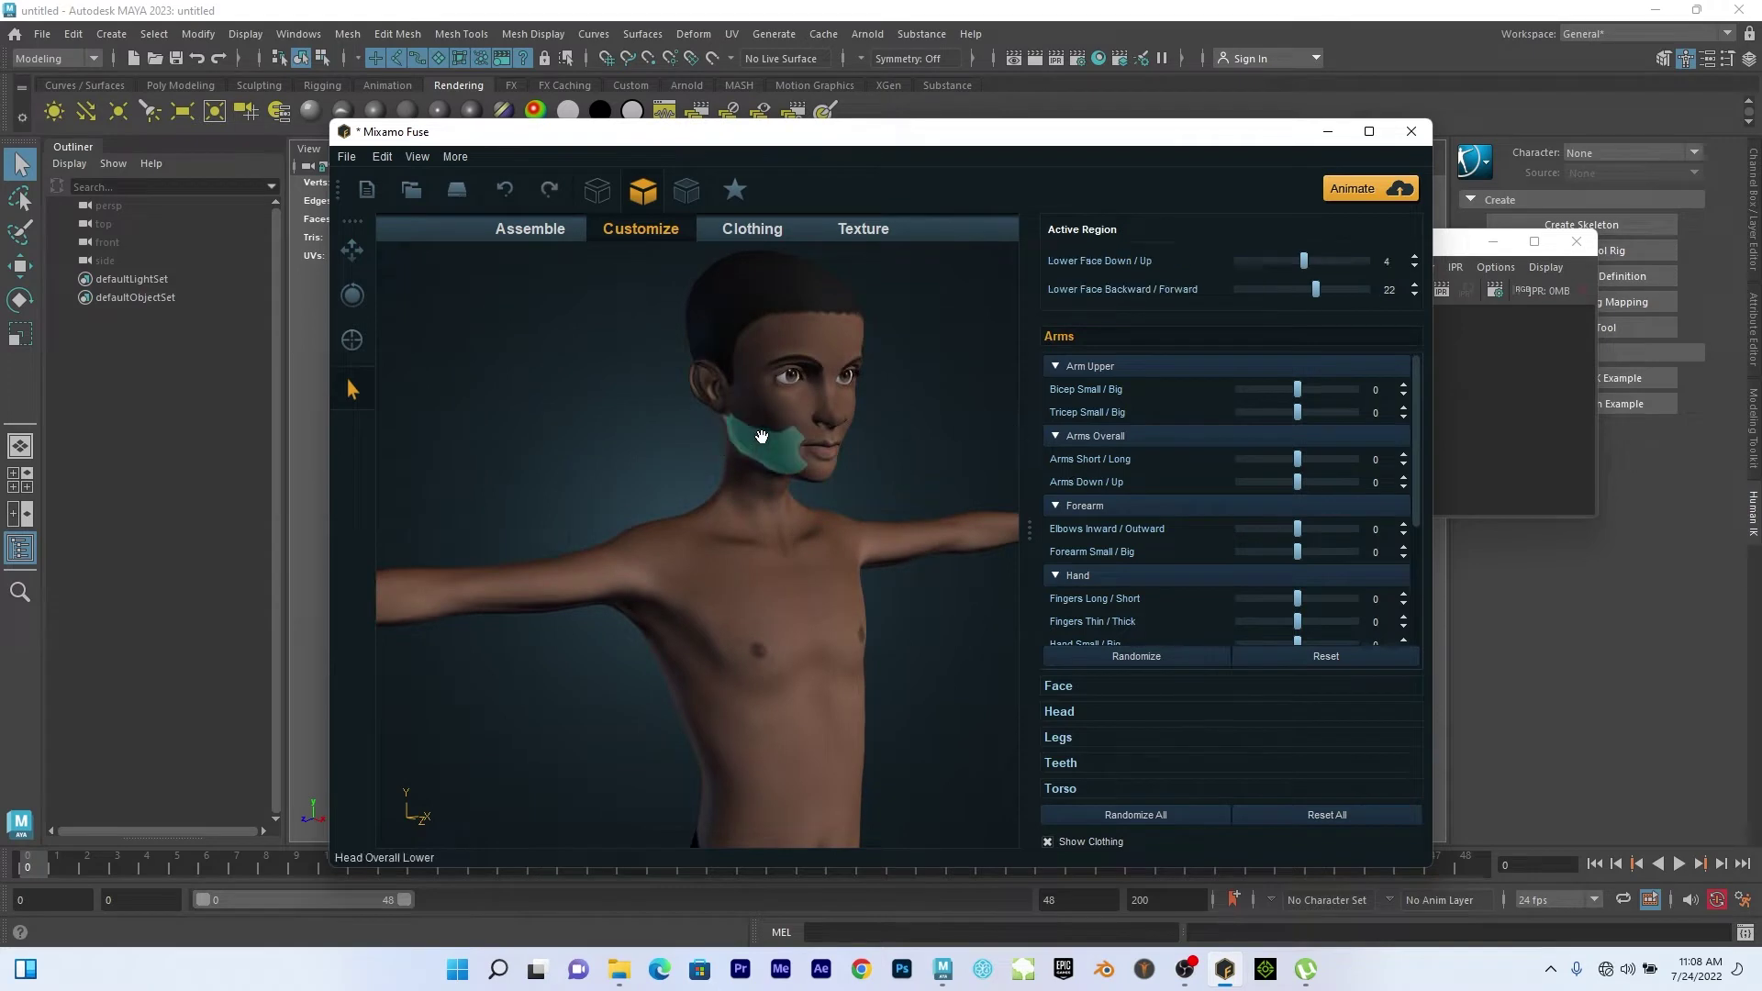
left_click(1352, 261)
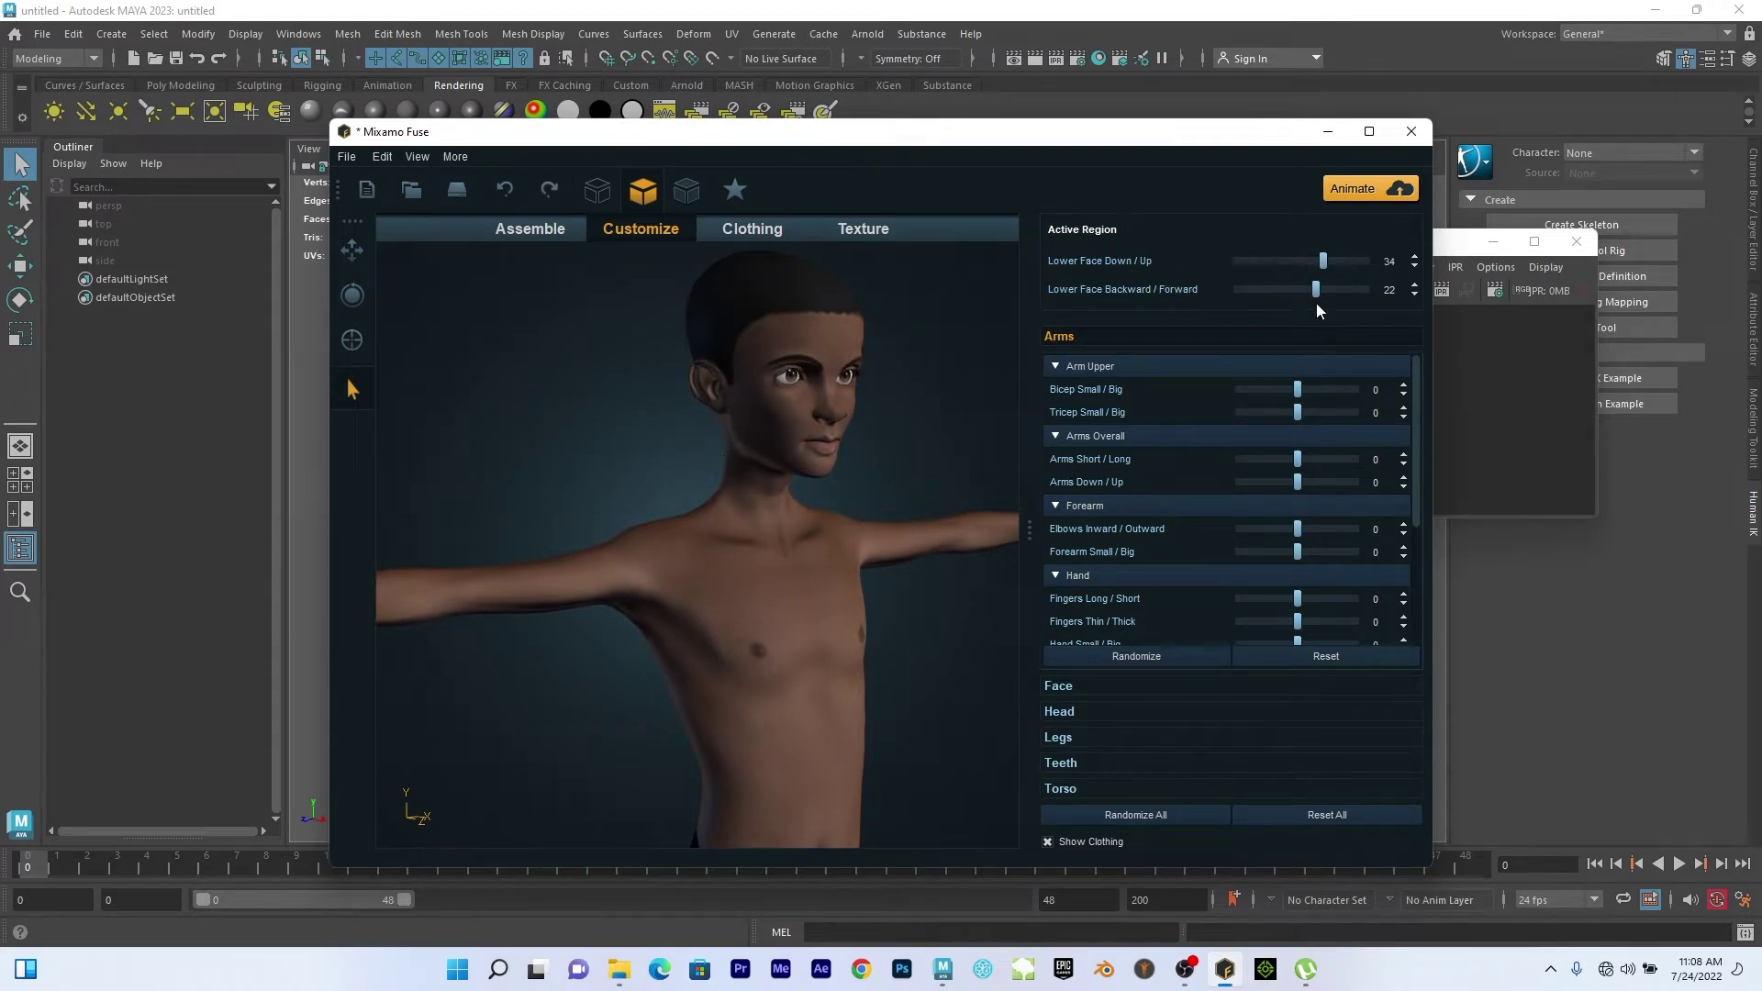
left_click(1345, 287)
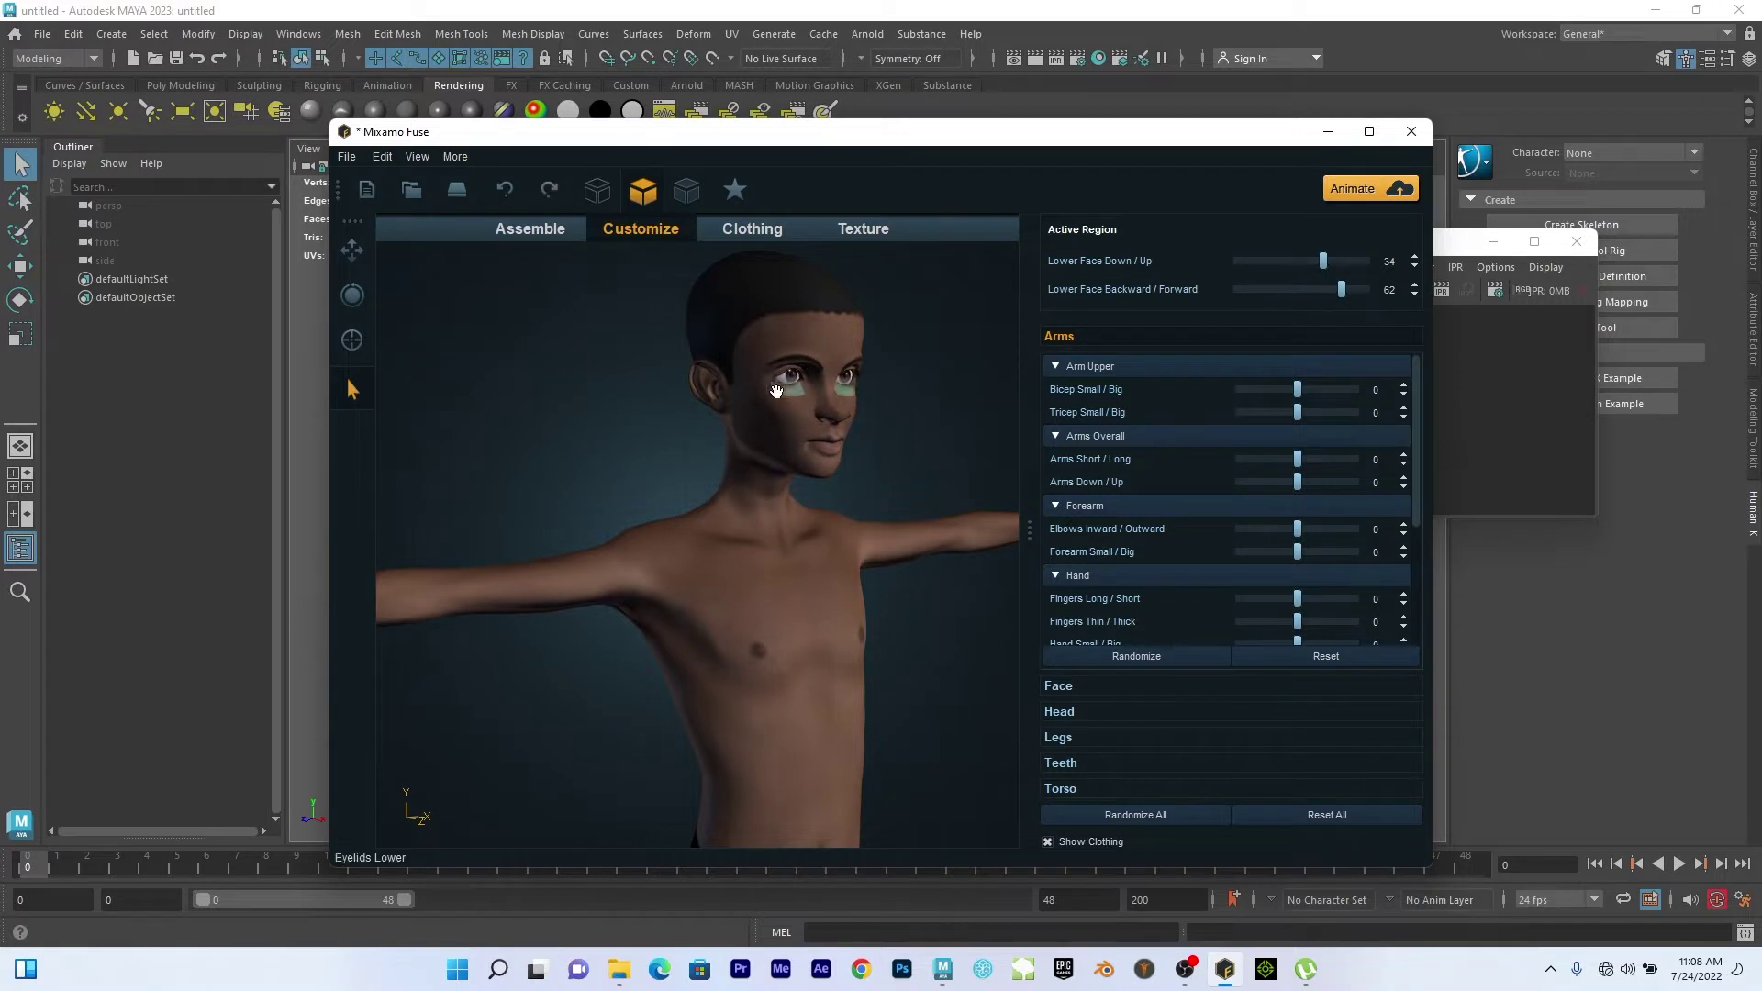
right_click_drag(776, 381, 802, 578)
Set the pecs to 30 height and widen them to 60.
left_click(790, 632)
left_click(1331, 260)
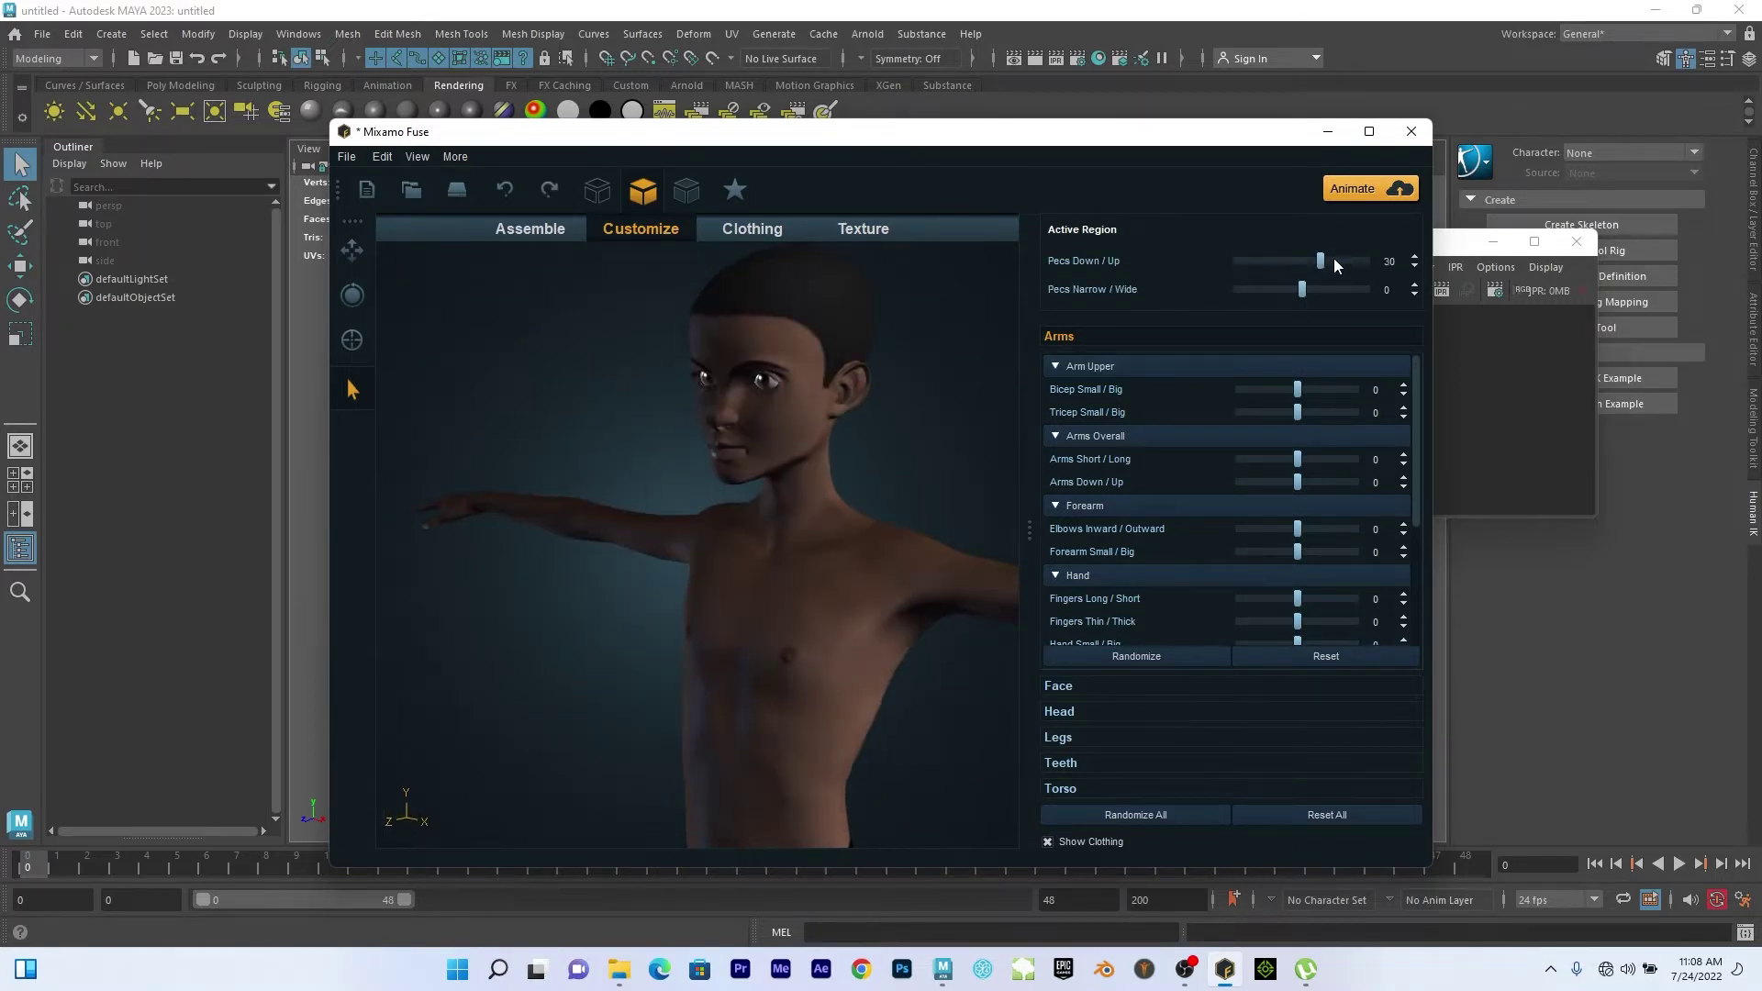
left_click(1342, 290)
right_click_drag(1018, 405, 883, 640)
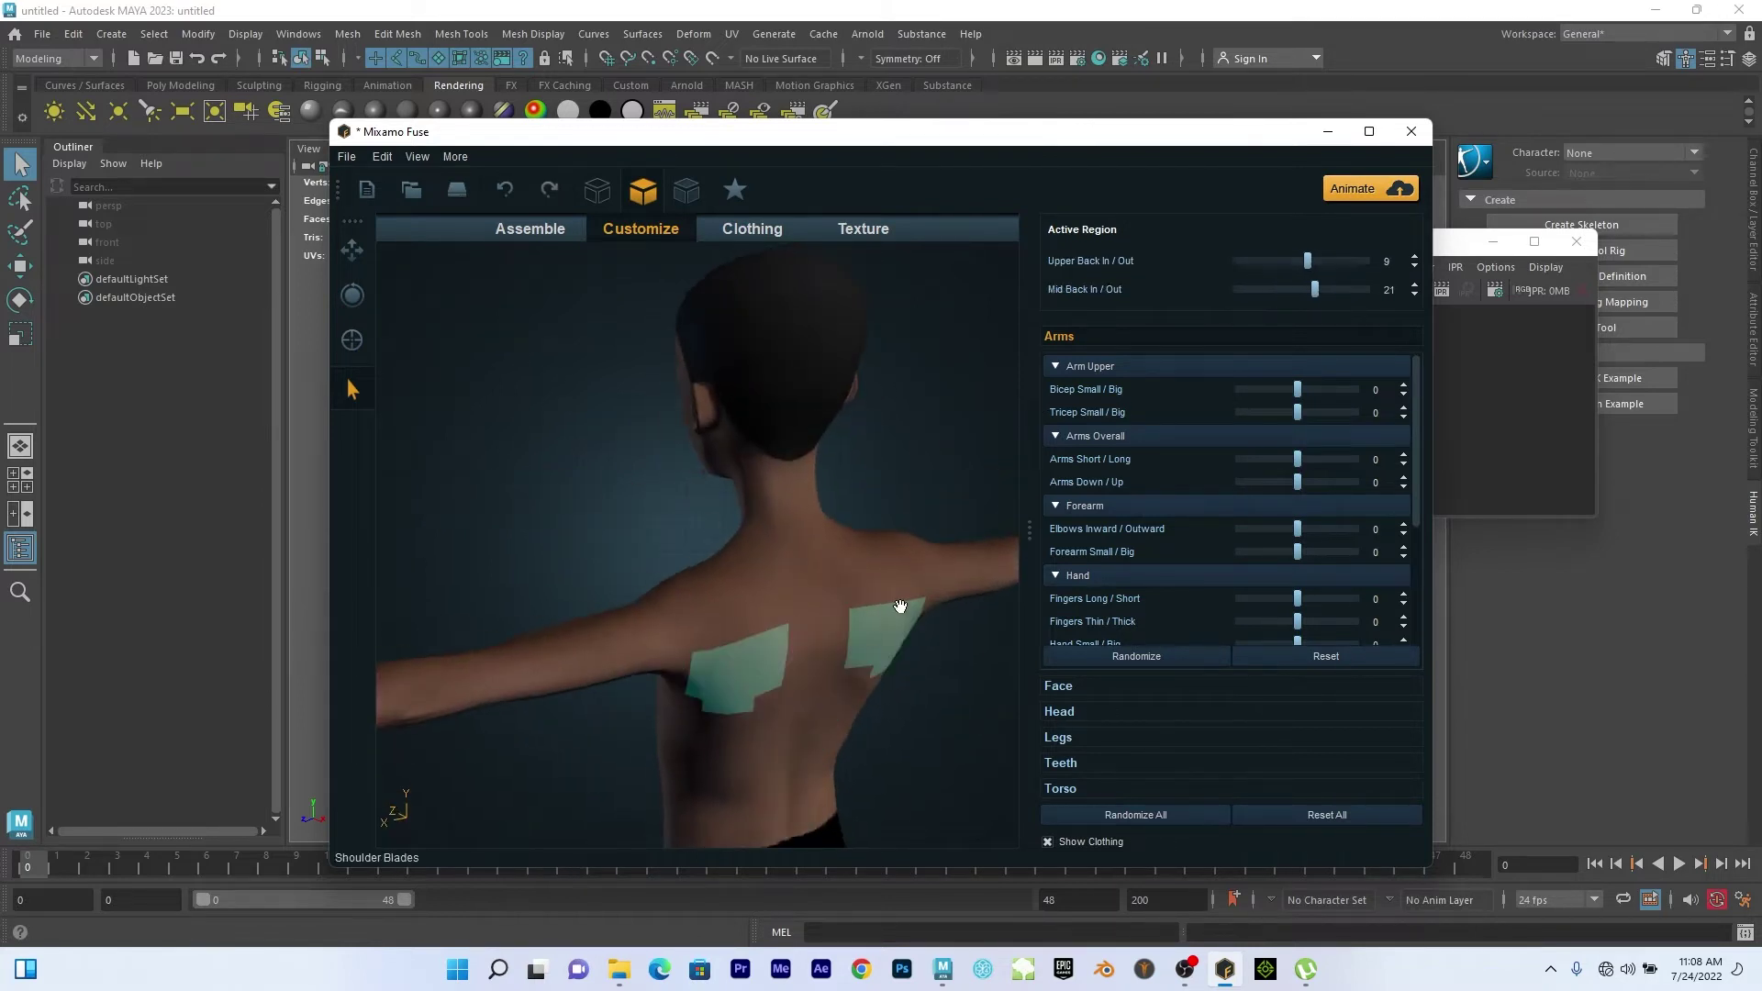
Set the shoulder blades to 50 width and 50 height.
left_click(897, 607)
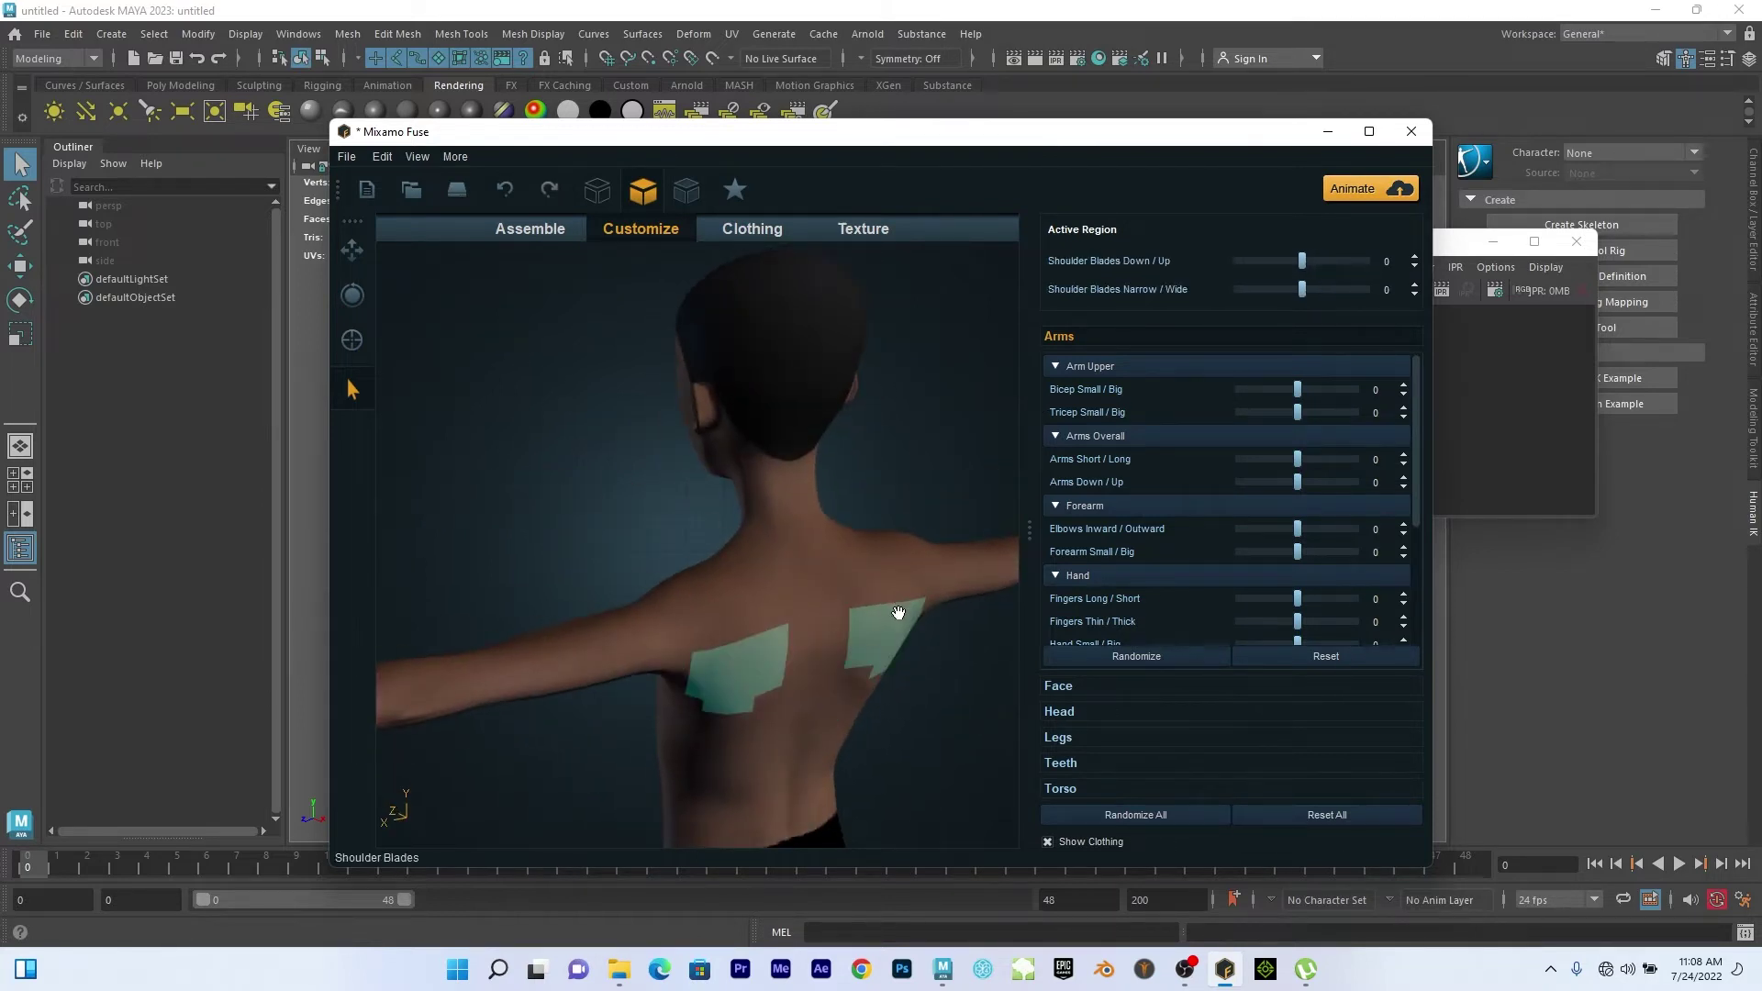
left_click(1354, 290)
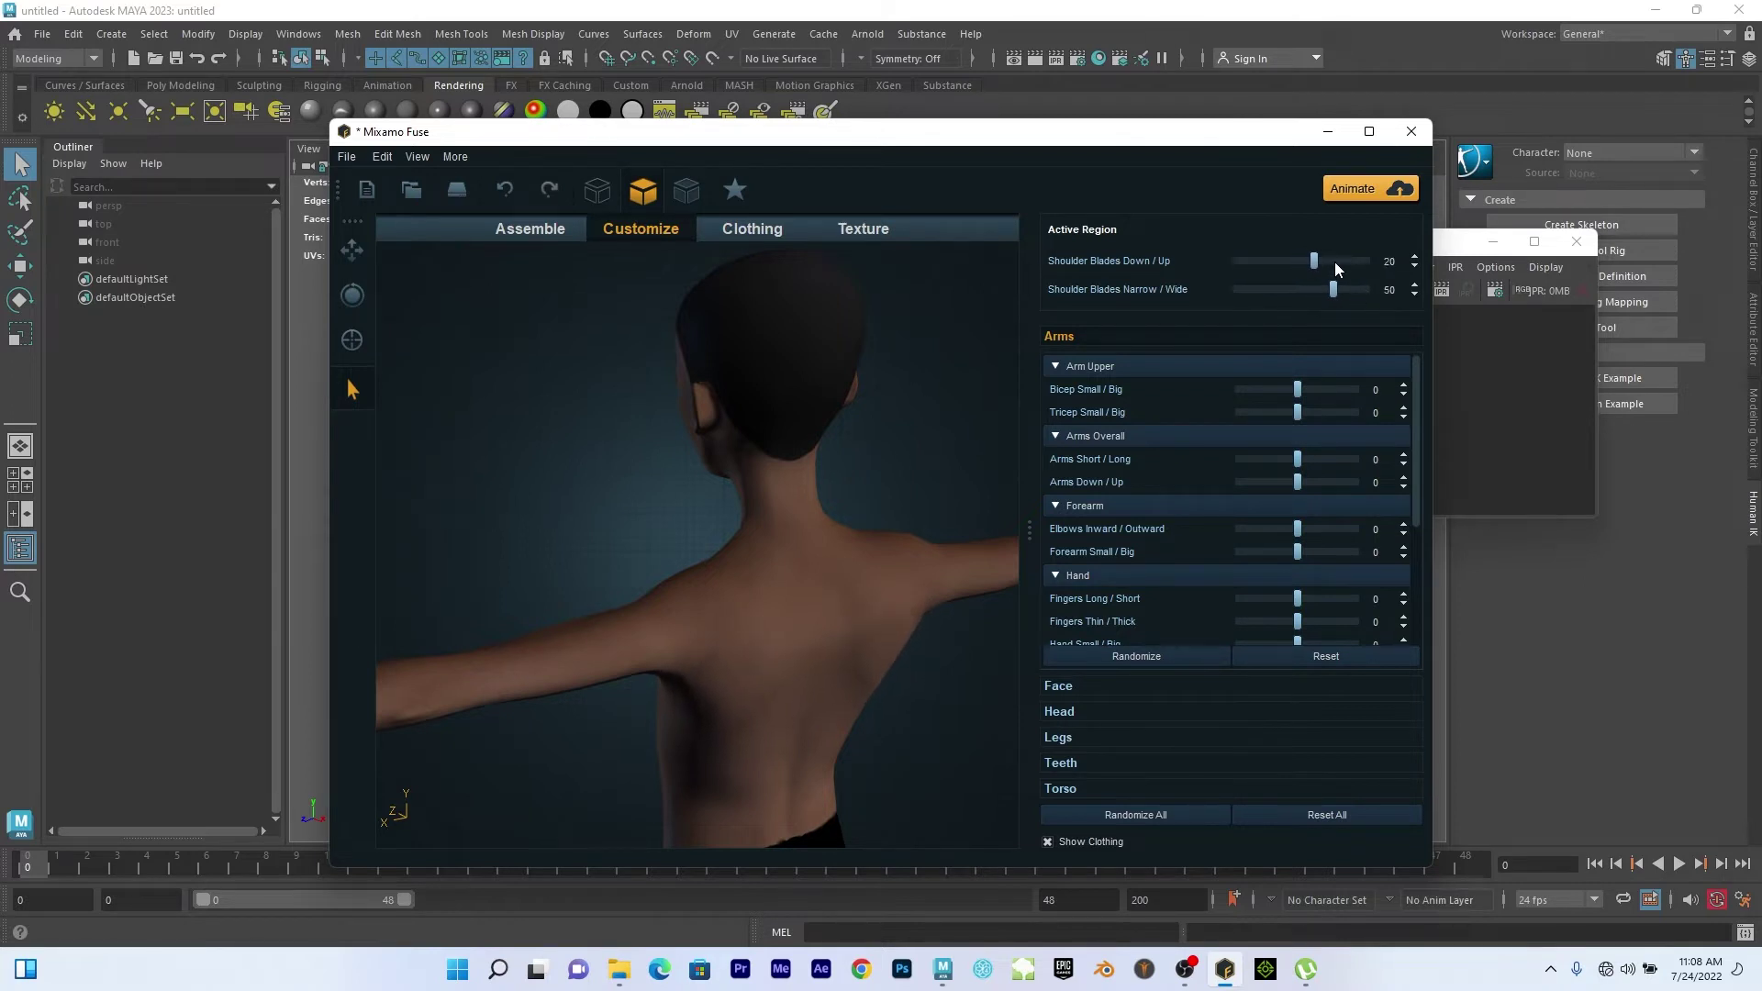
left_click(1334, 262)
right_click_drag(772, 525, 989, 551)
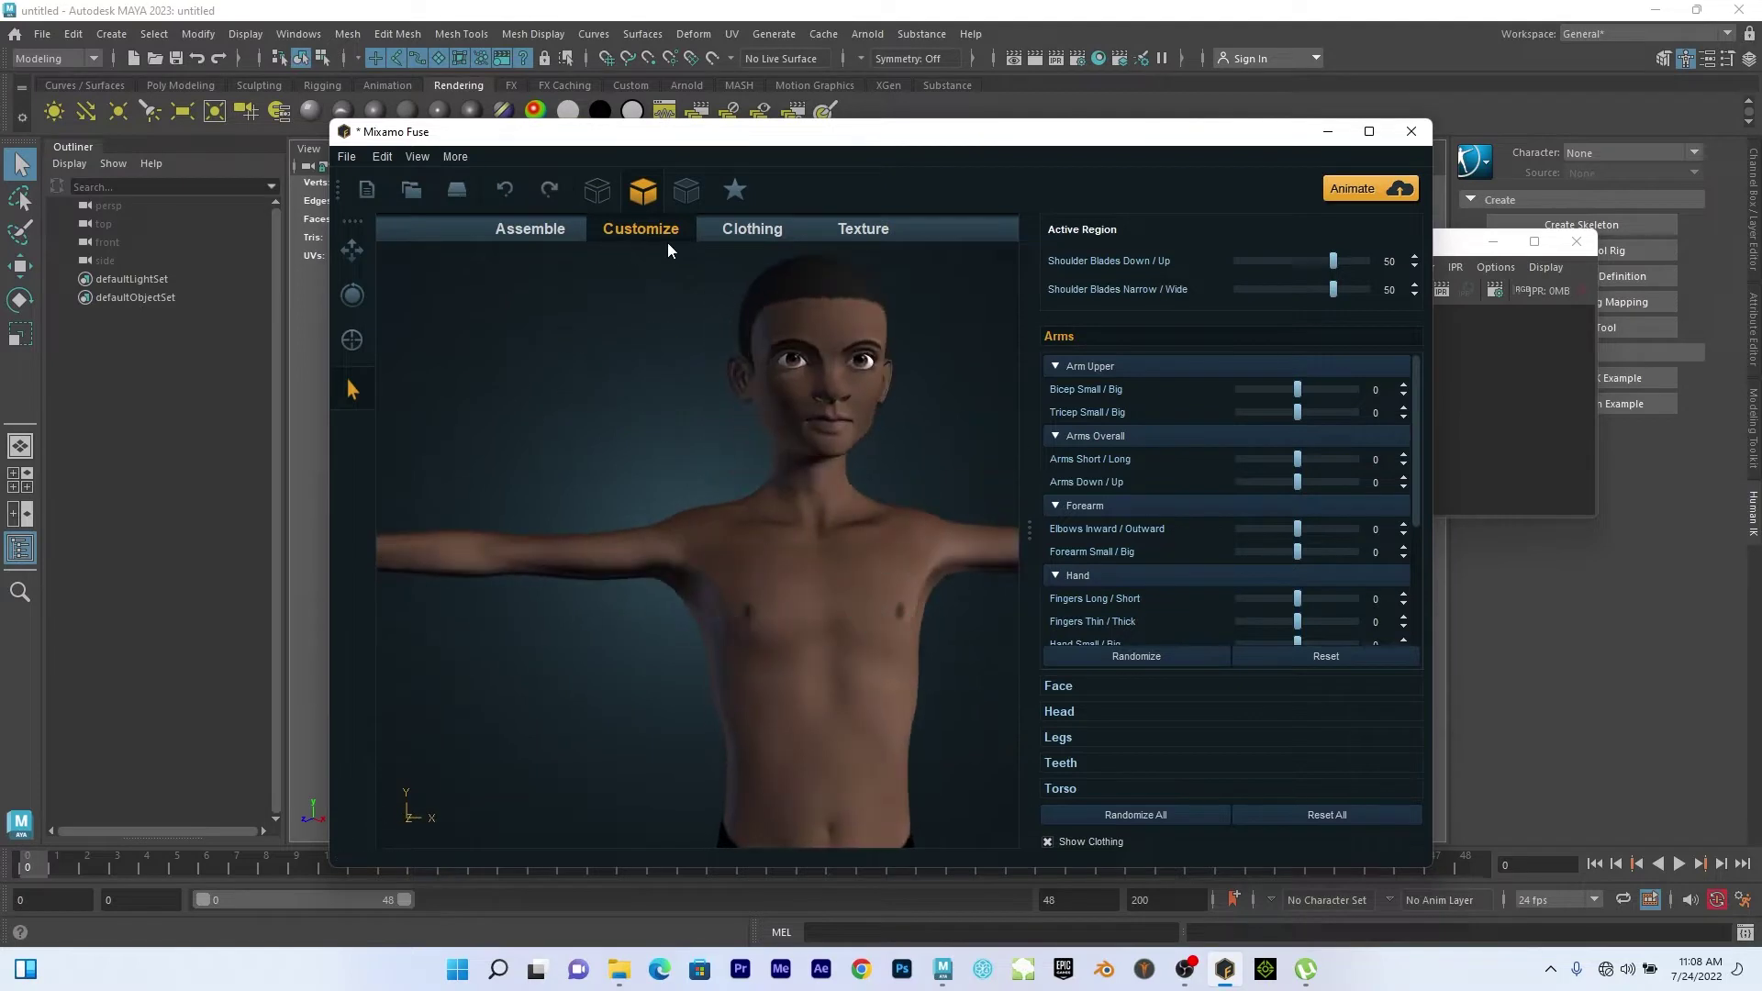
Dress the boy in the green-striped Tank Top B.
left_click(762, 227)
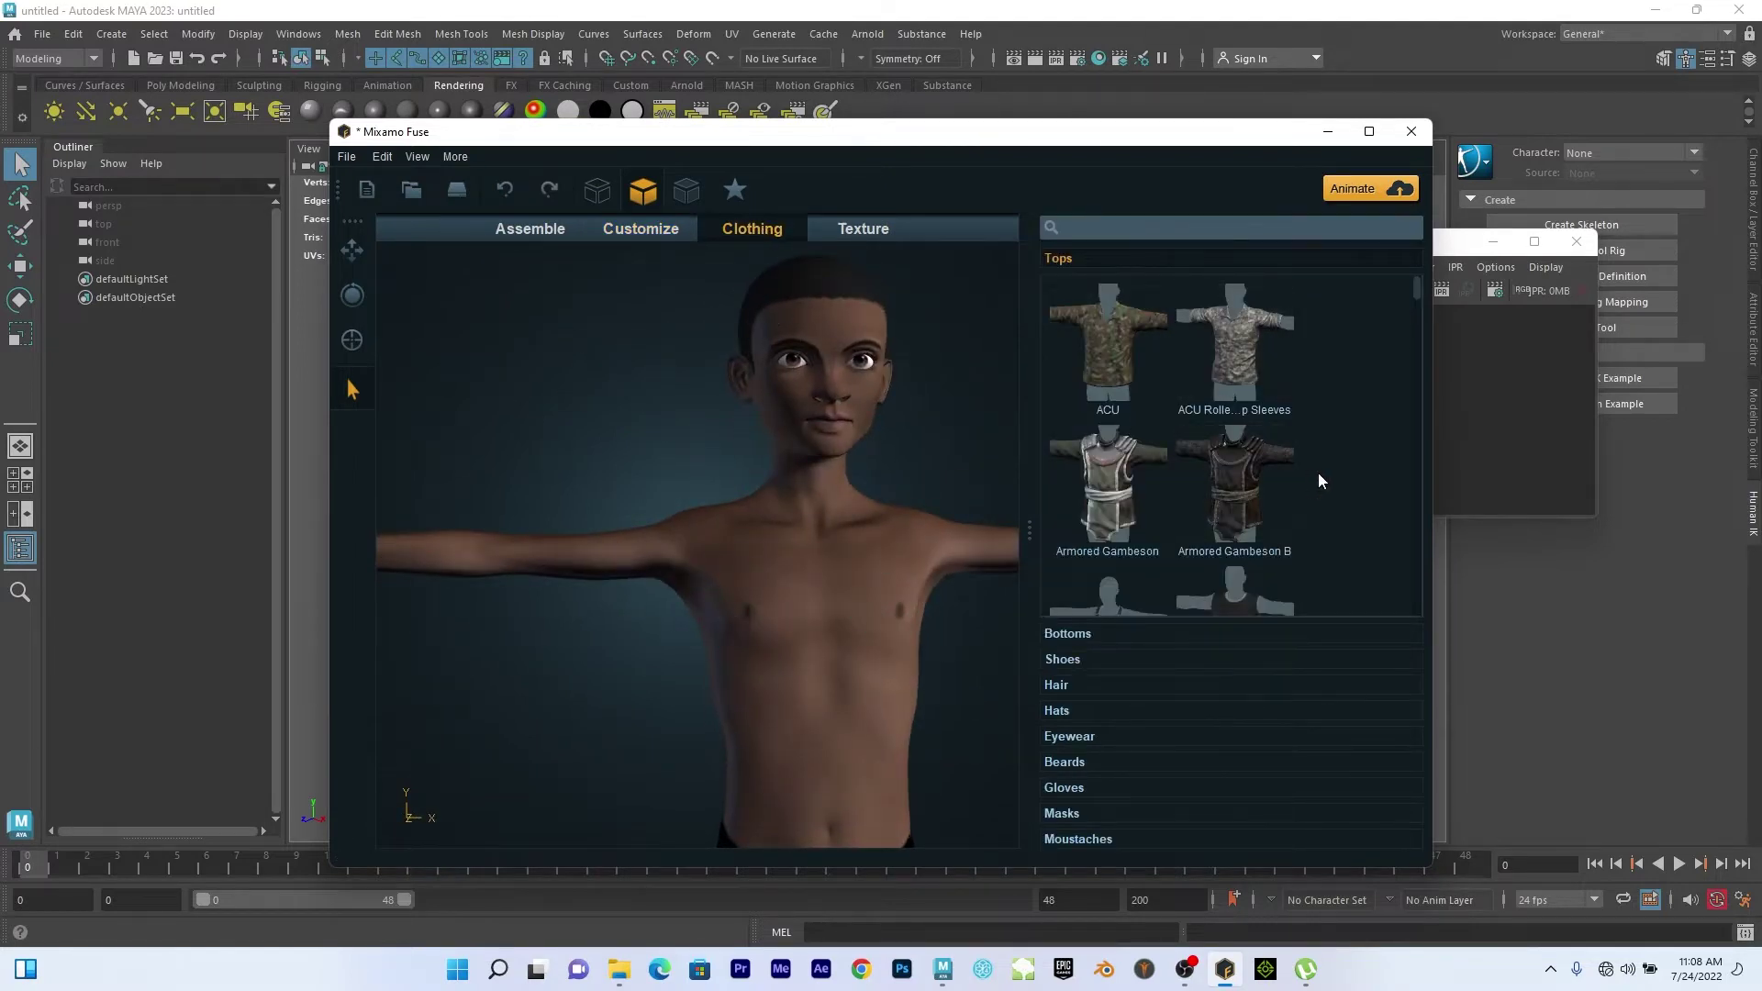
scroll(1318, 471, "down", 1)
scroll(1319, 471, "down", 3)
scroll(1323, 506, "down", 5)
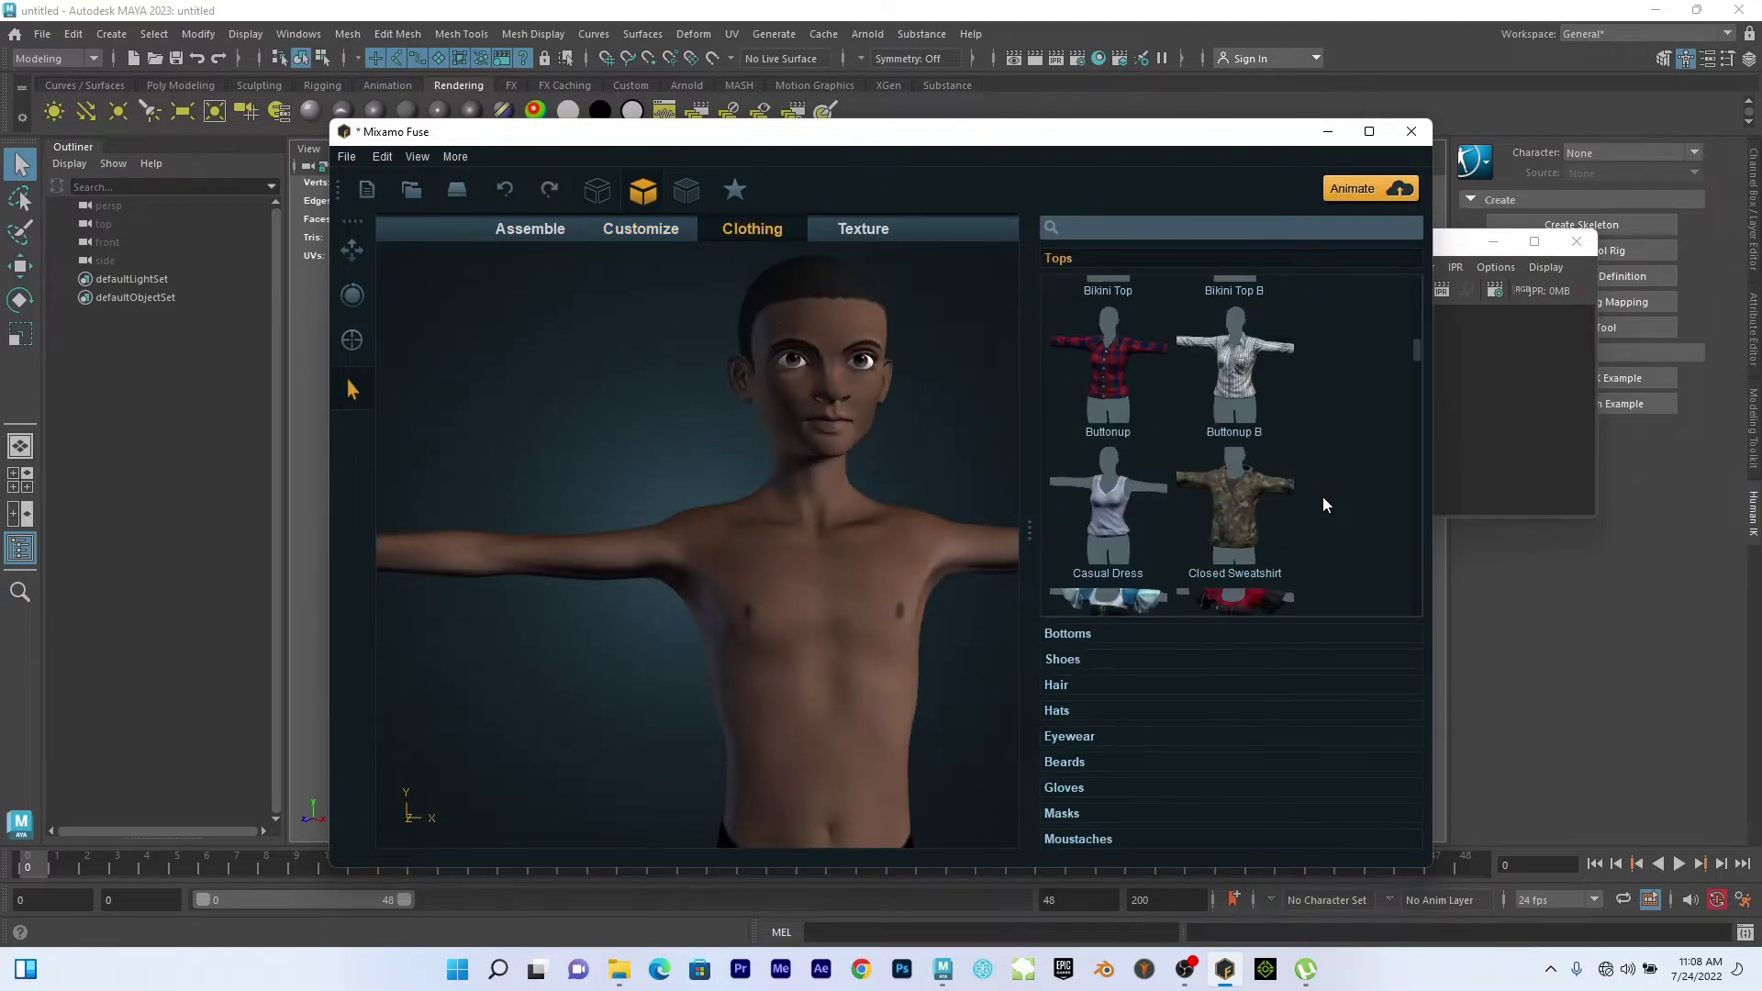
scroll(1319, 516, "down", 8)
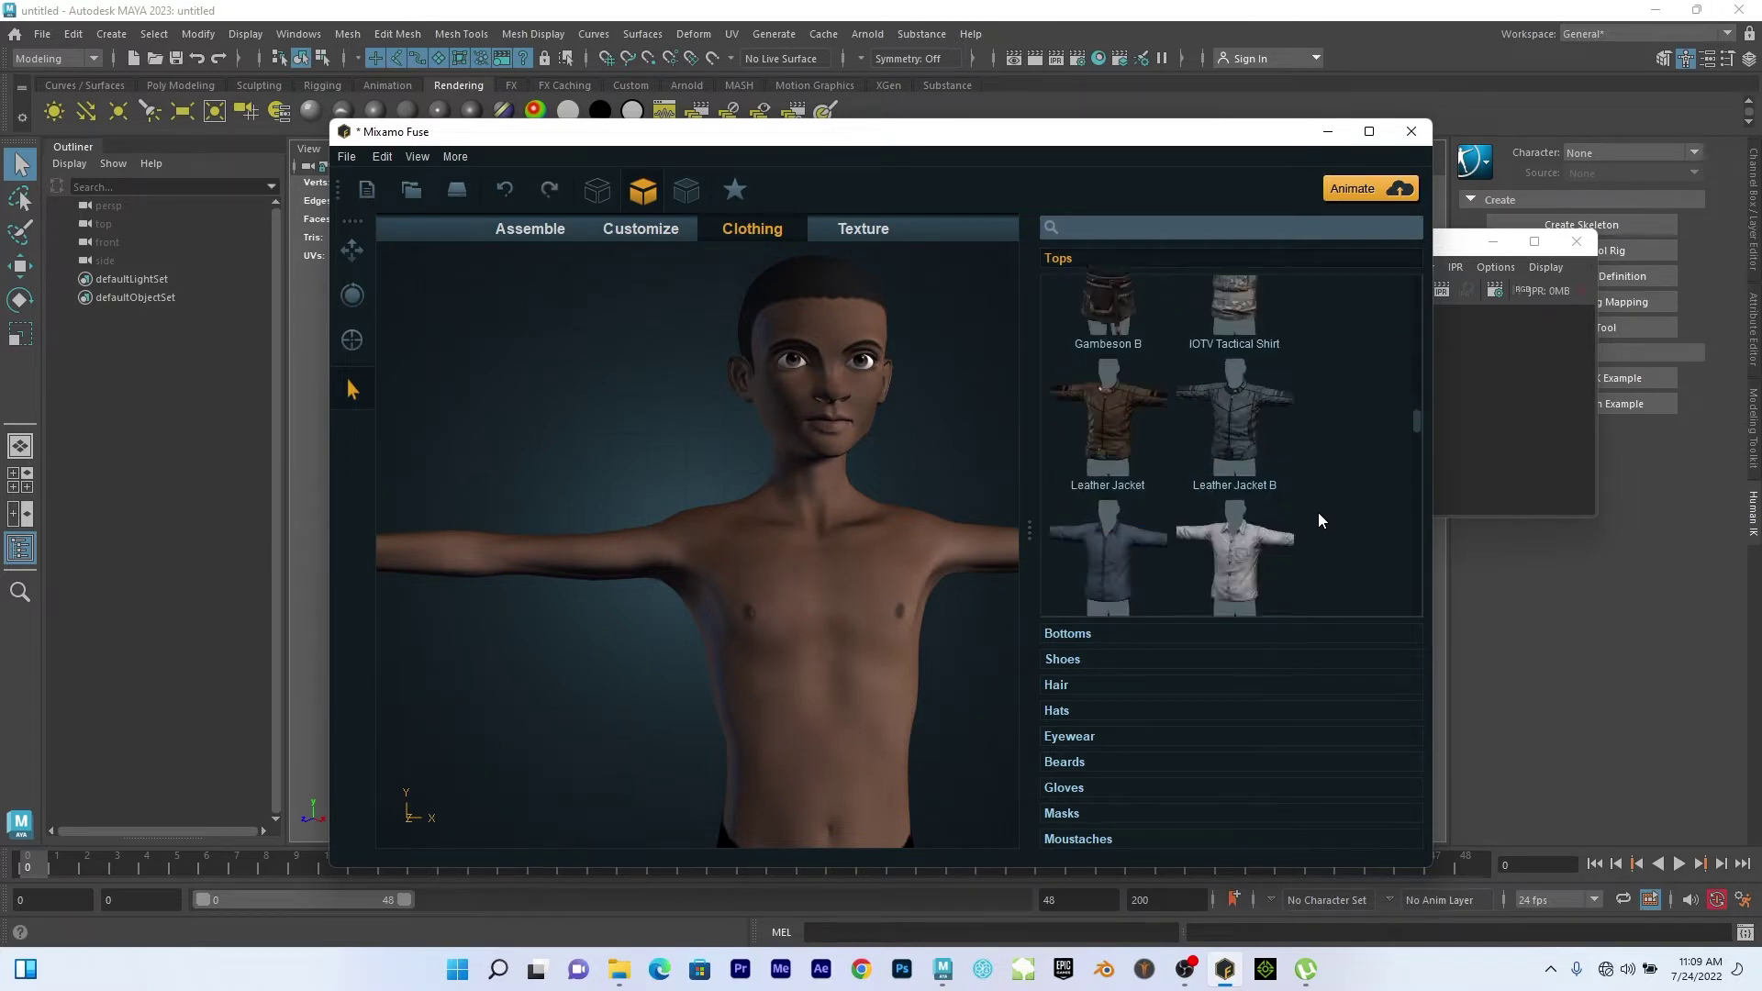
scroll(1314, 516, "down", 6)
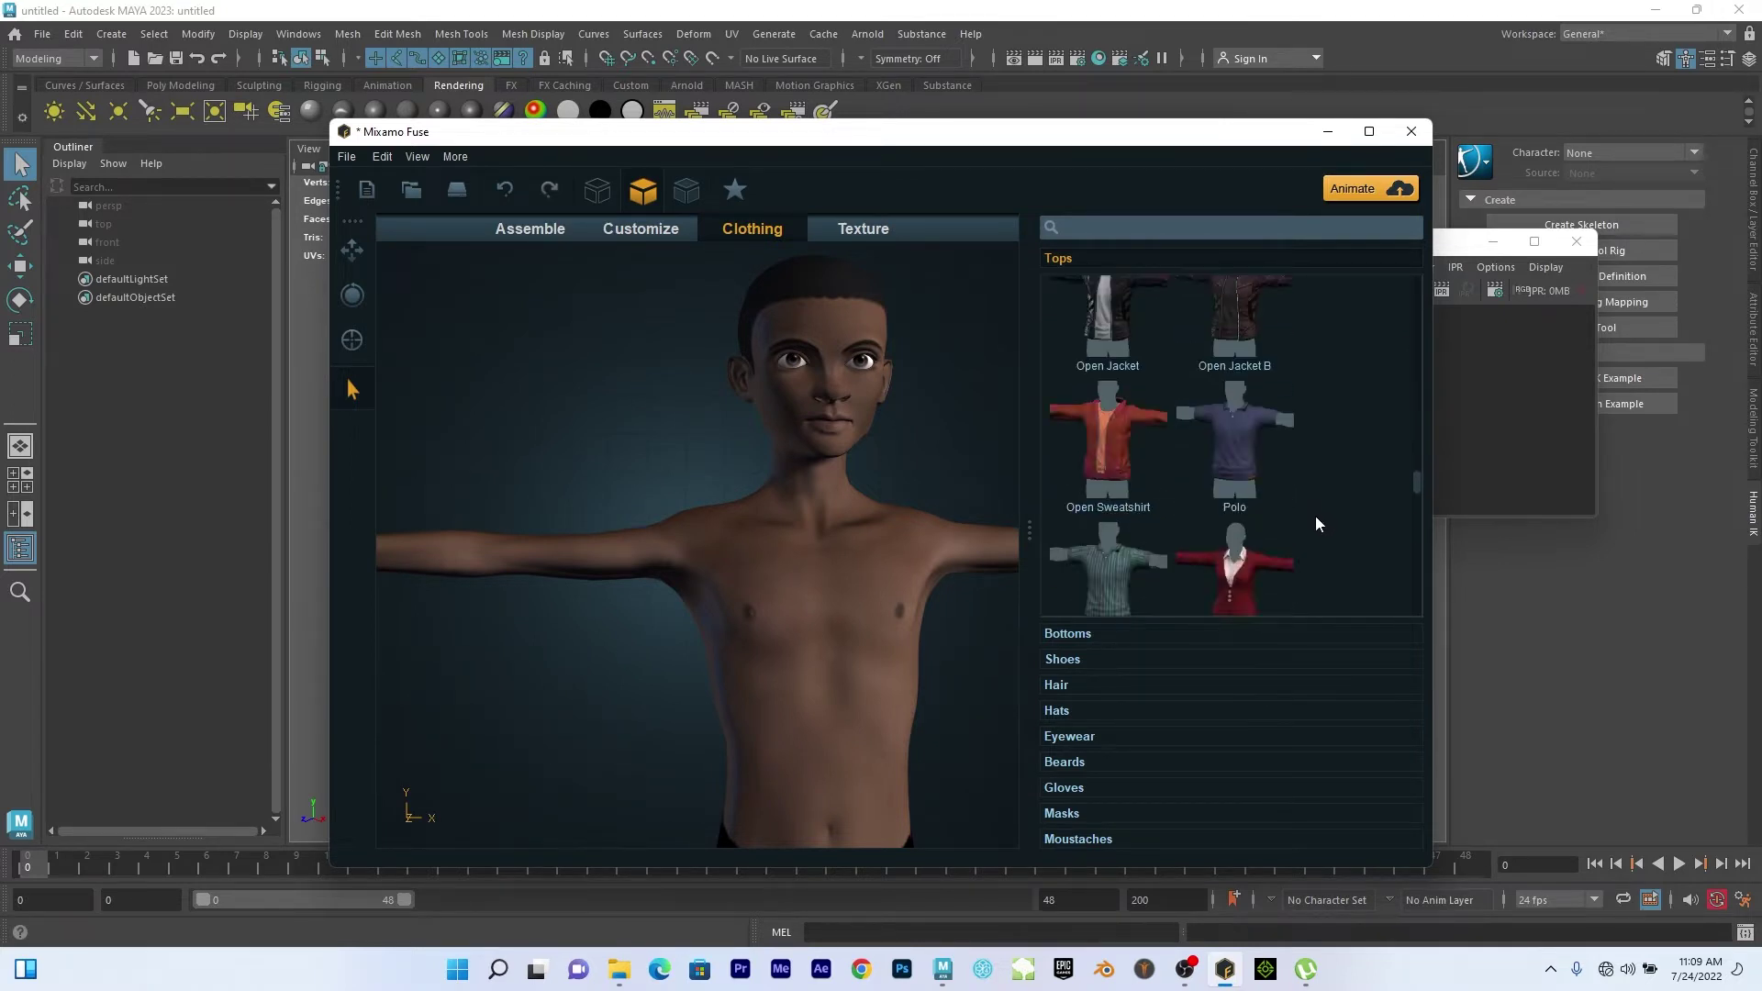
scroll(1316, 528, "down", 3)
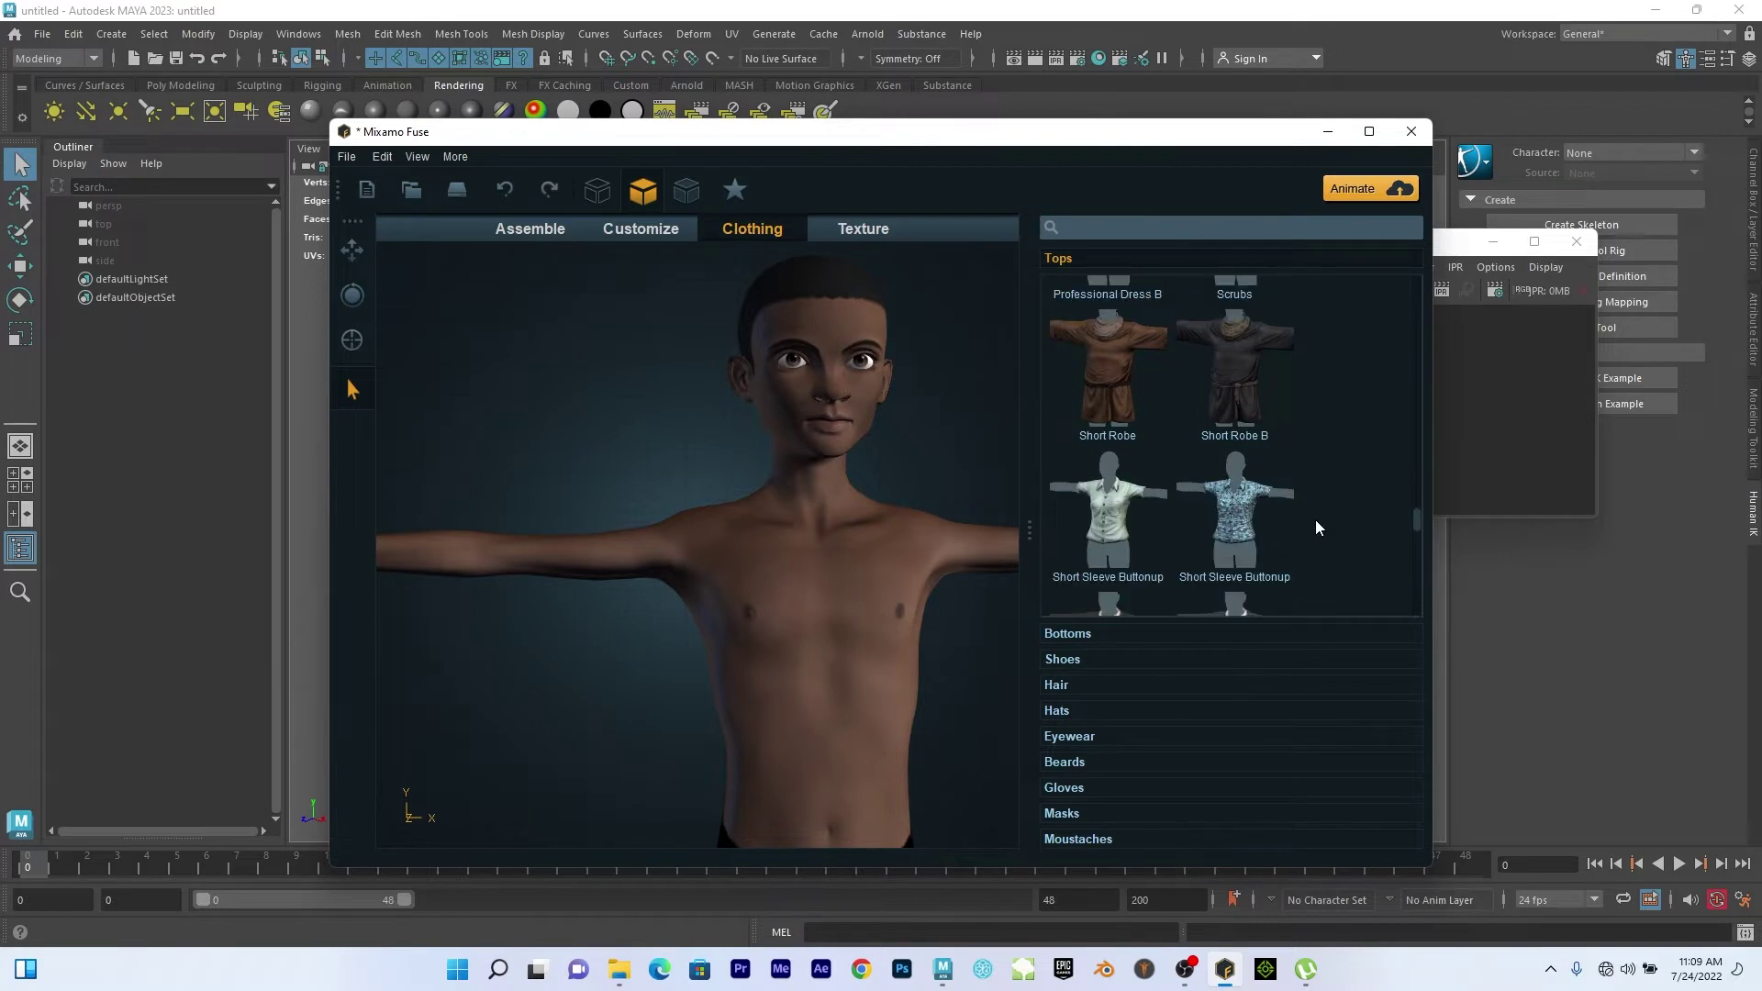
scroll(1314, 520, "down", 3)
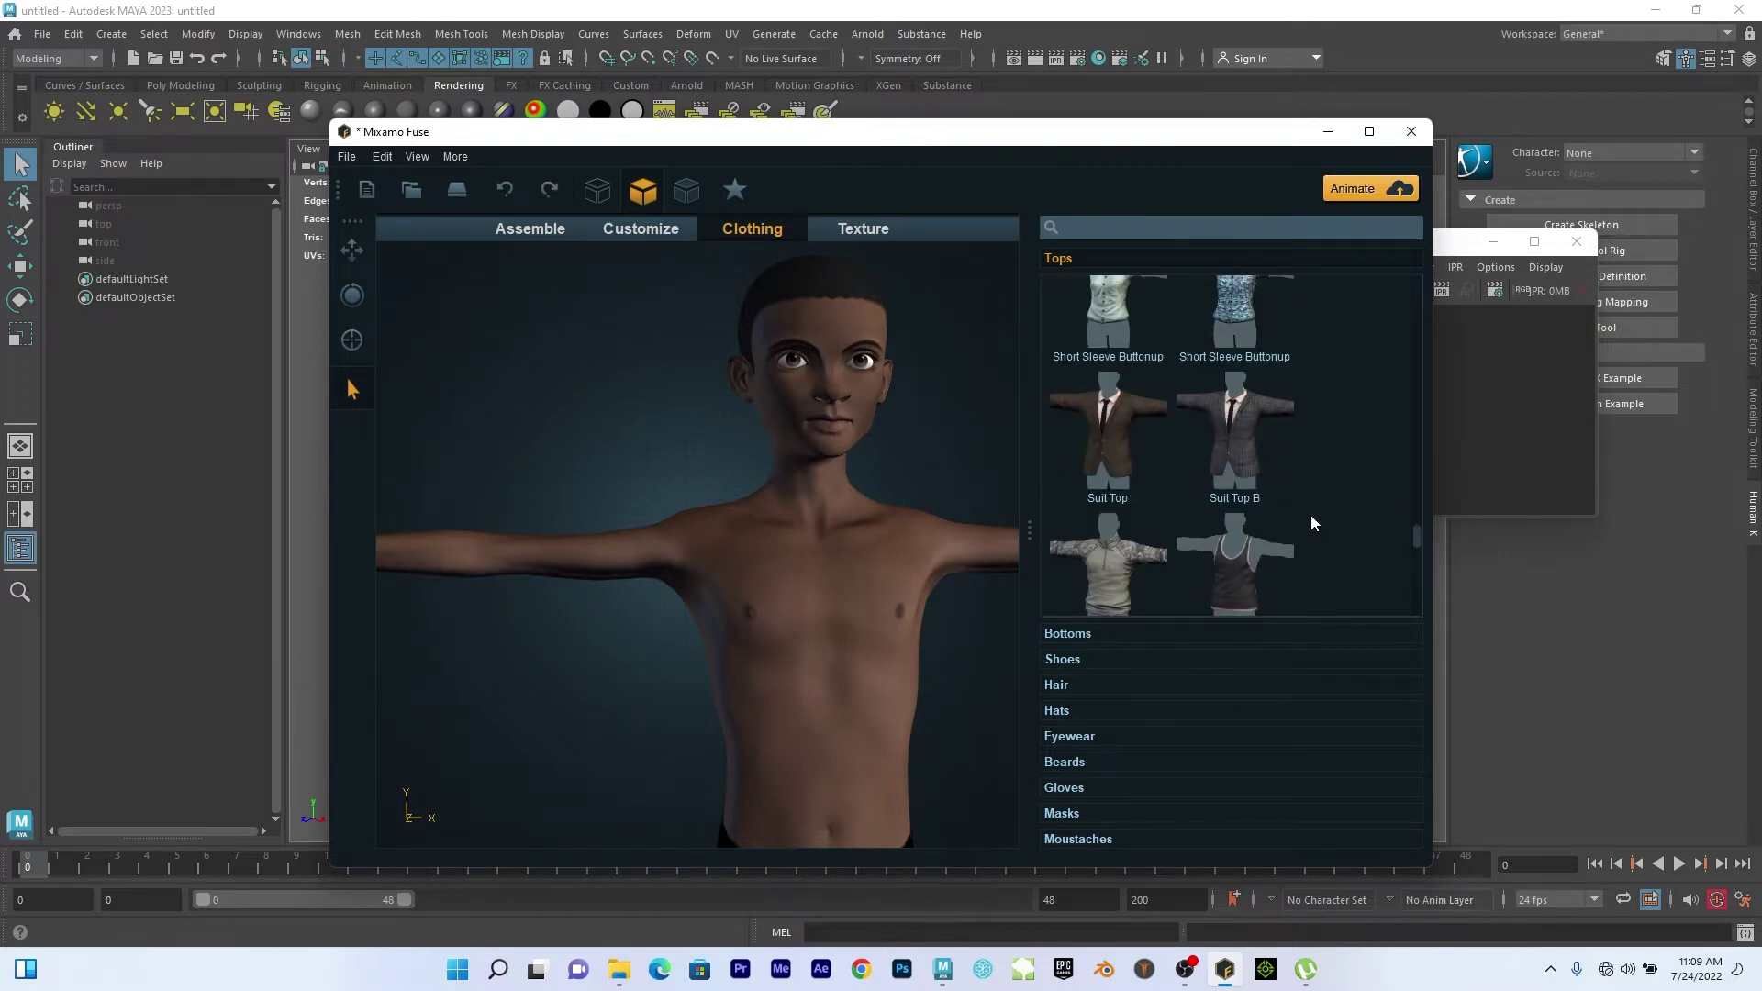
scroll(1318, 523, "down", 6)
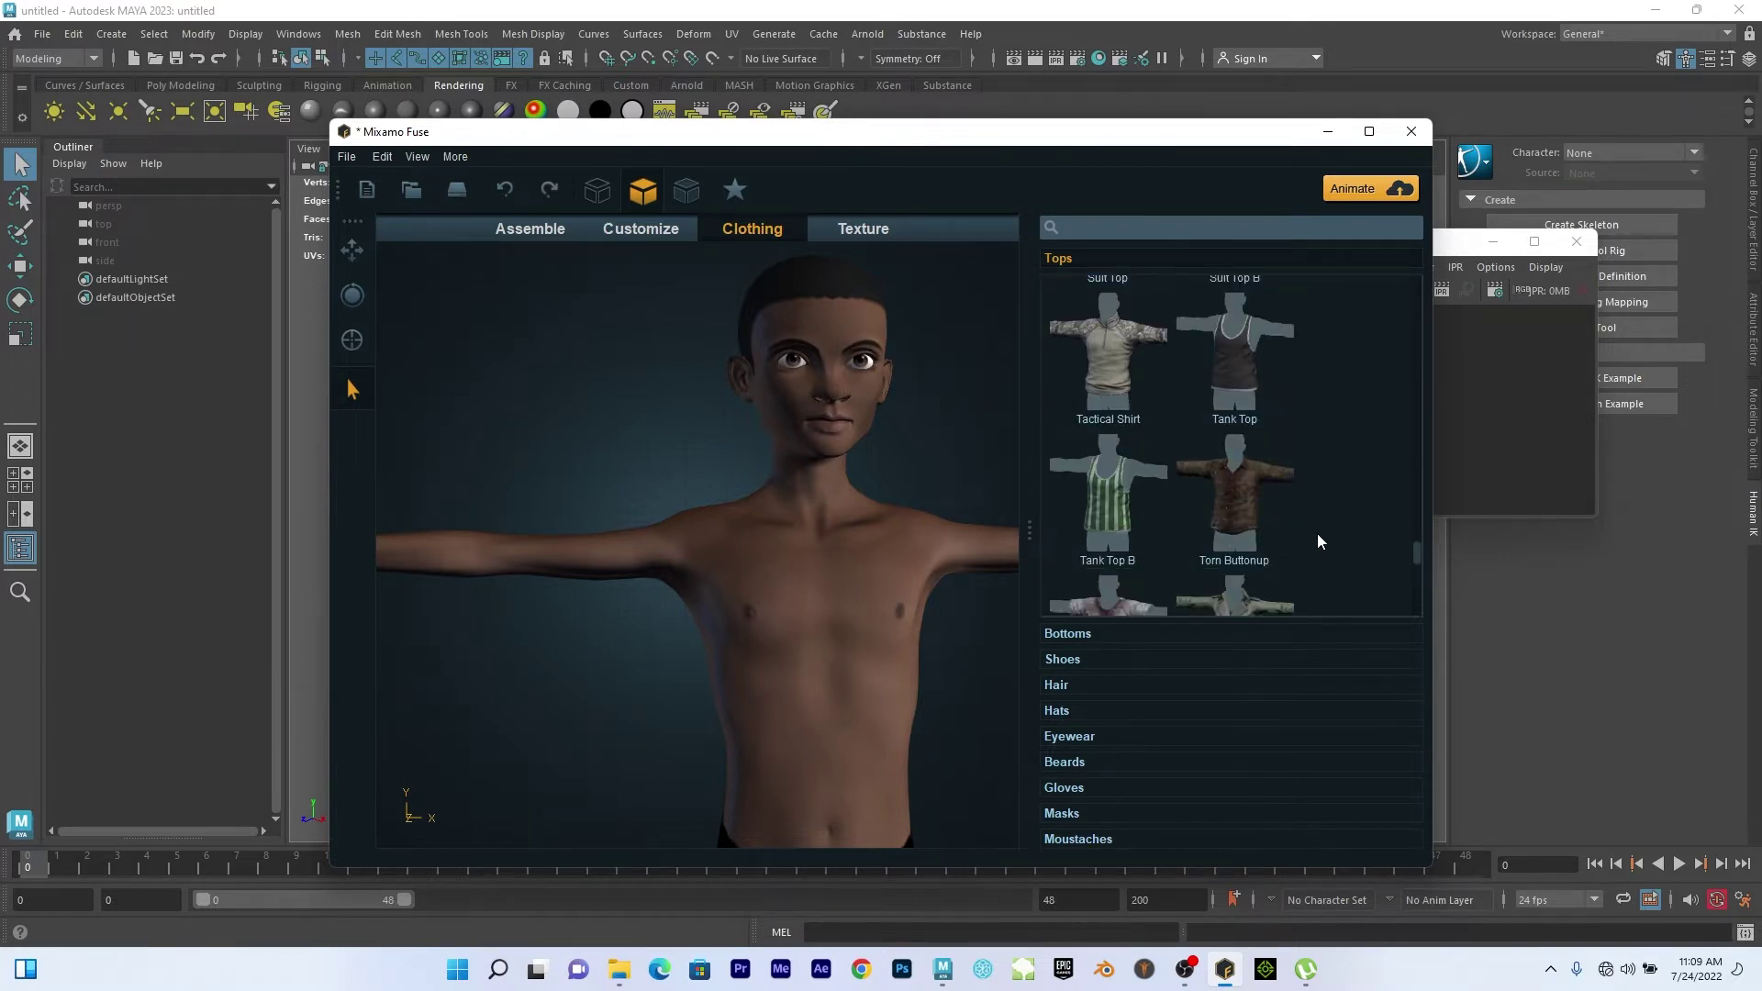
left_click(1125, 489)
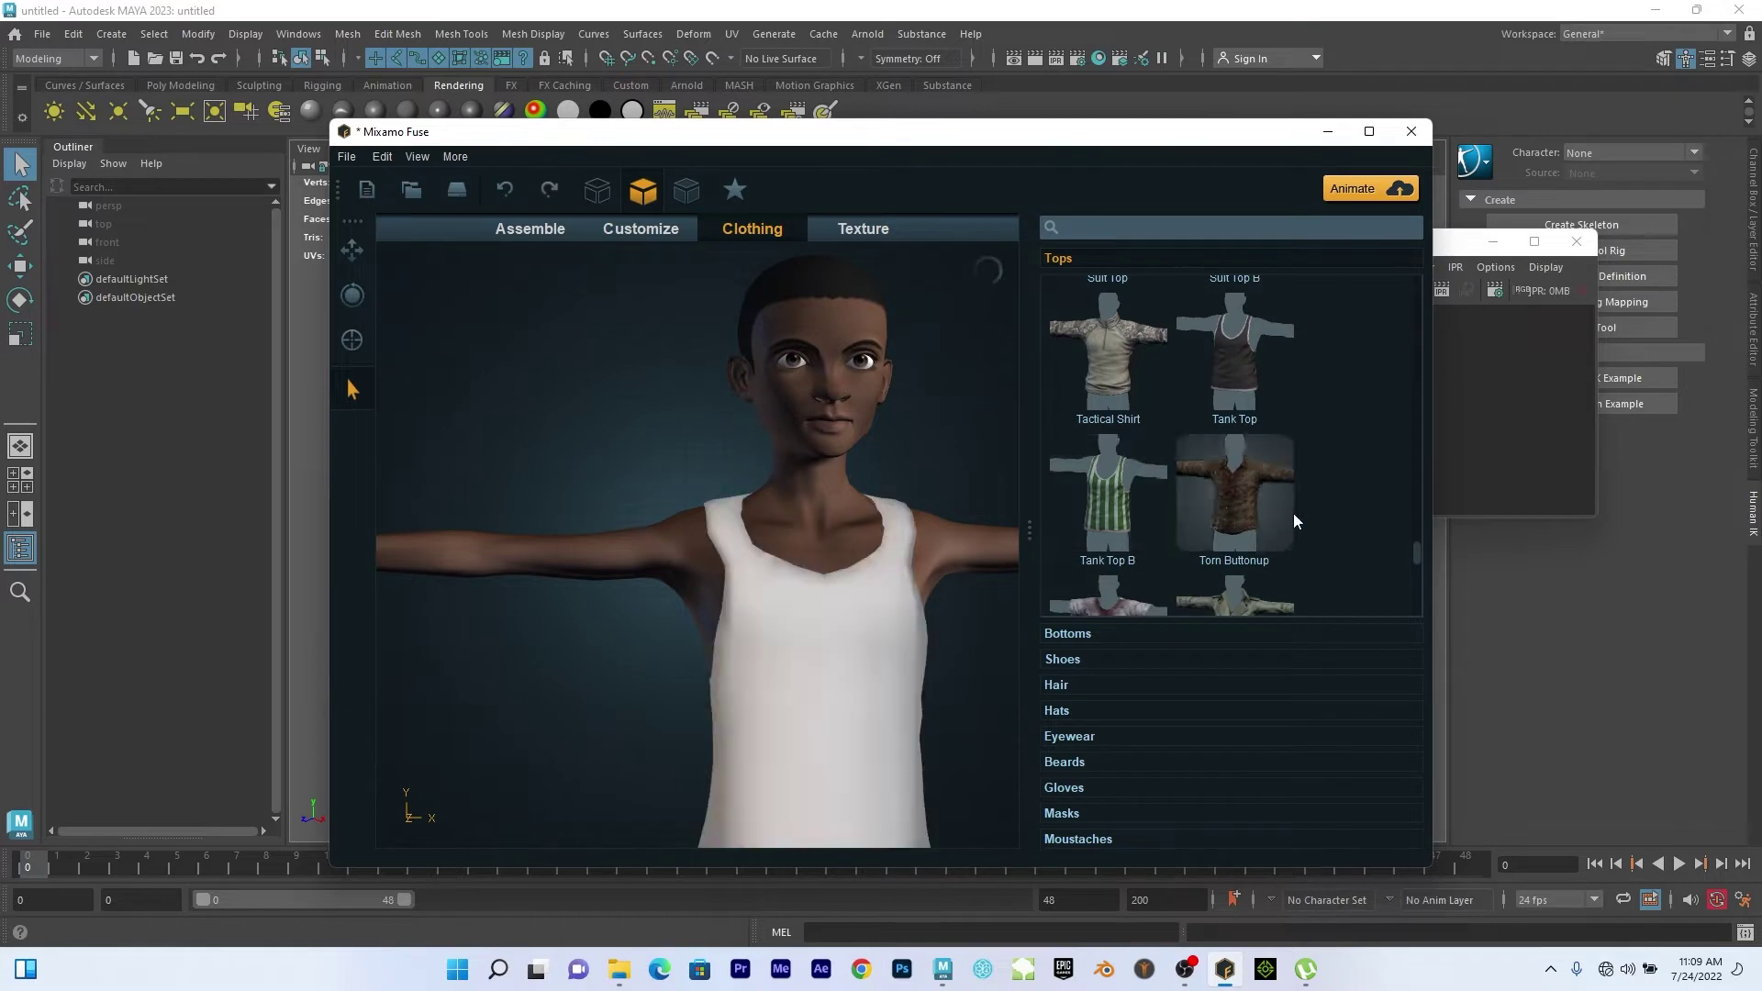
Put the red Workout Shorts B on the boy.
scroll(1300, 519, "down", 3)
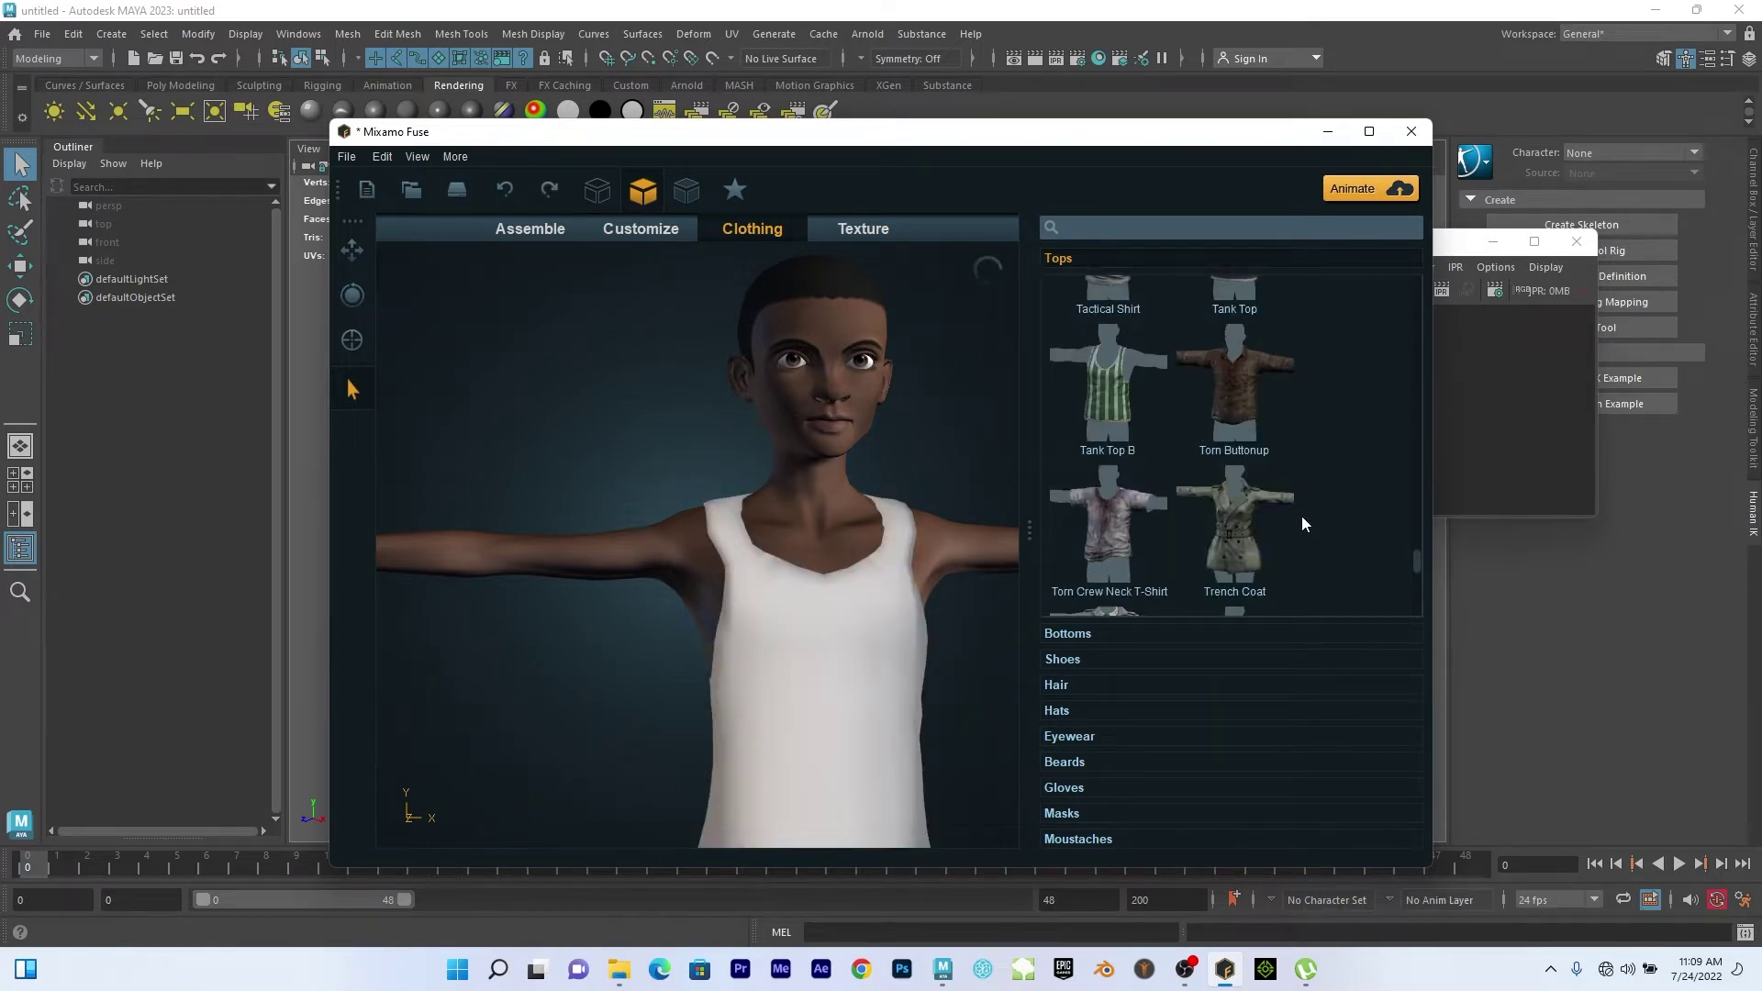
left_click(1213, 633)
scroll(1307, 550, "down", 5)
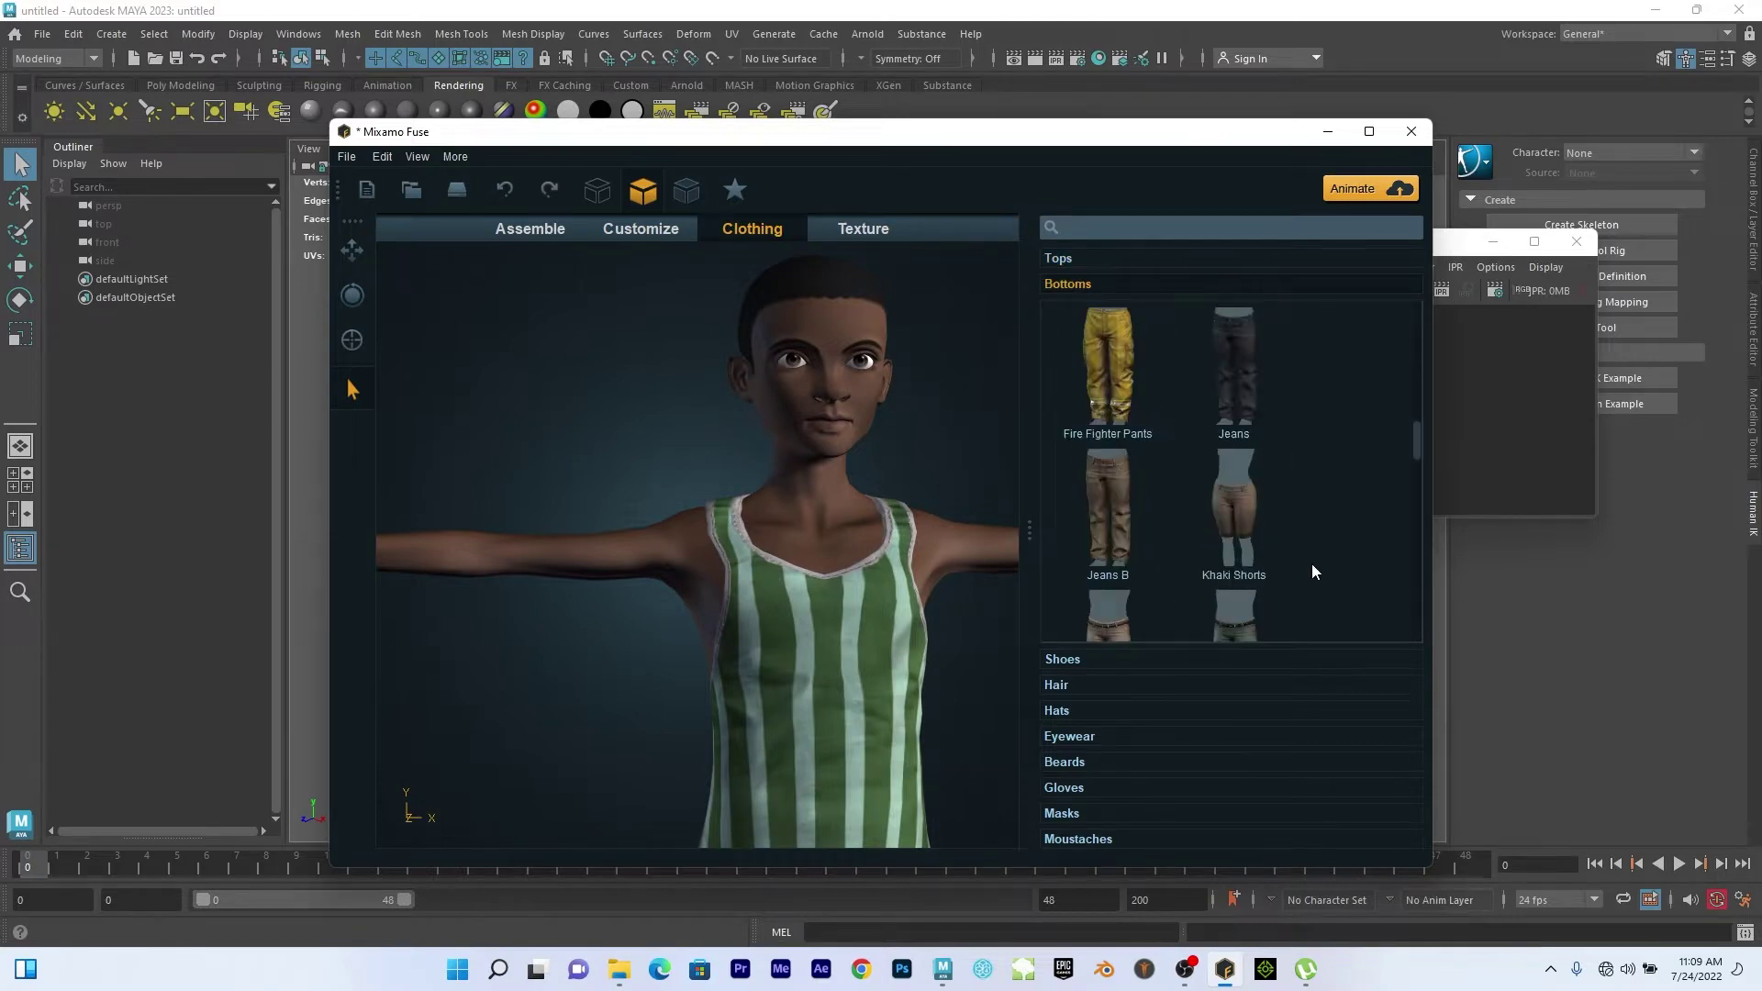
scroll(1312, 563, "down", 10)
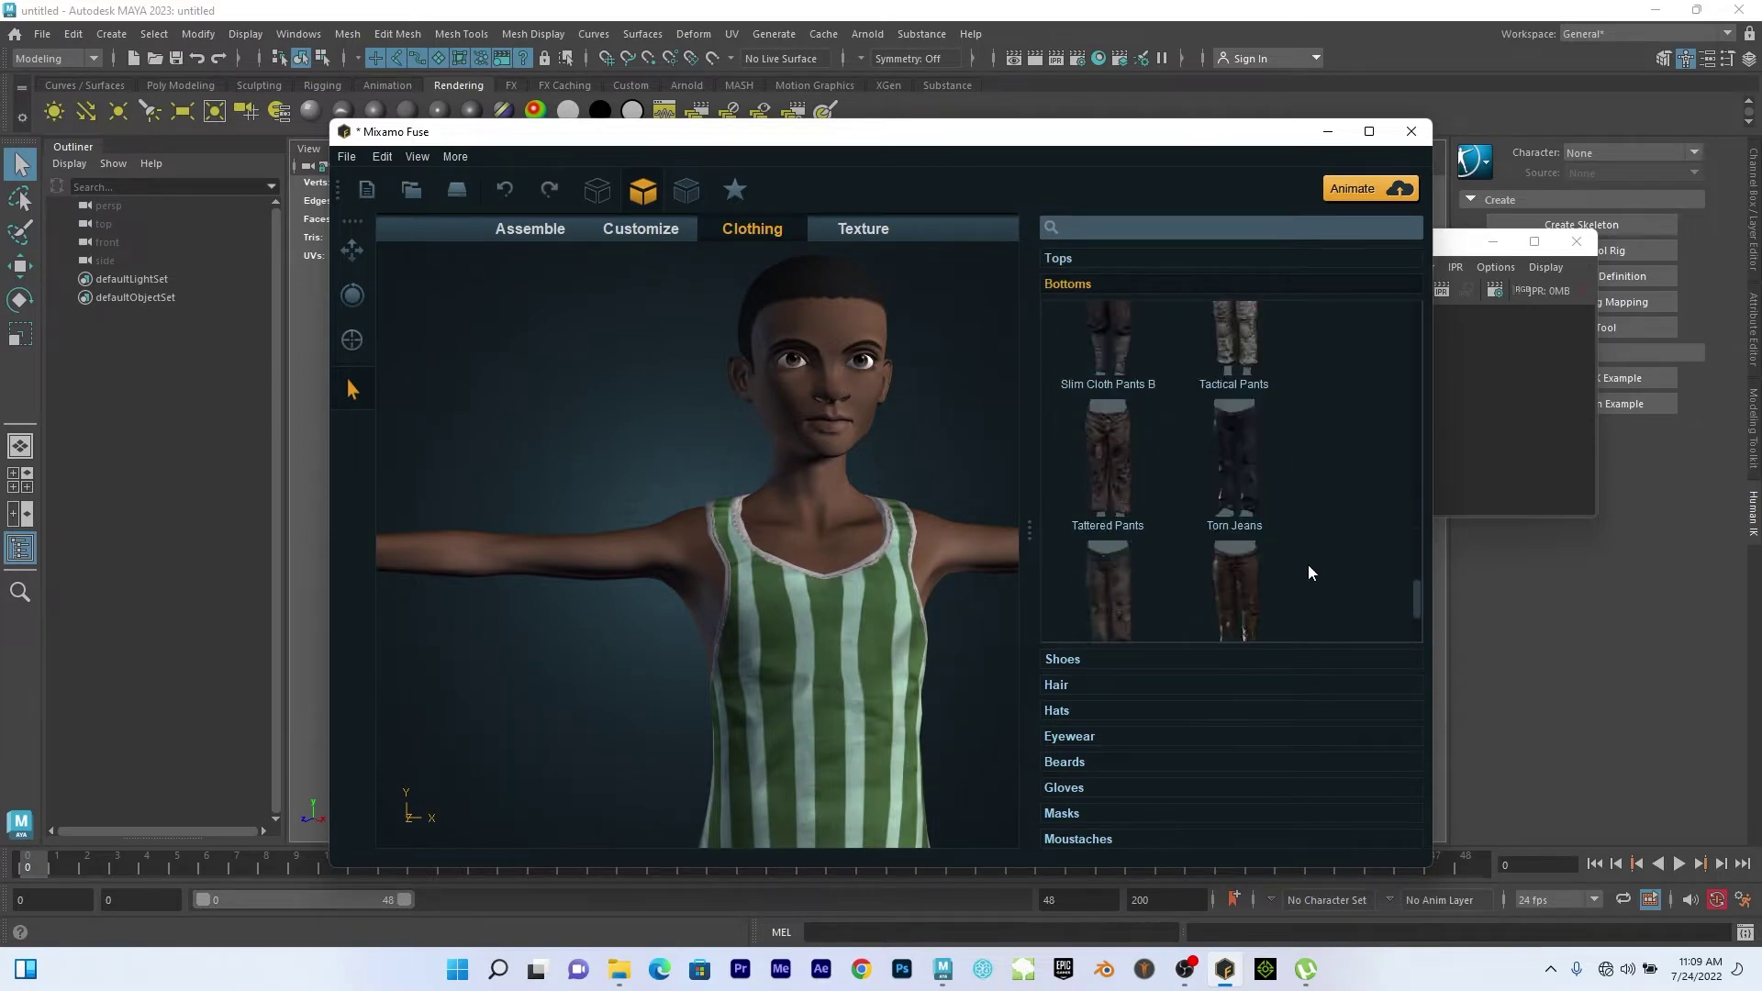
left_click(1236, 562)
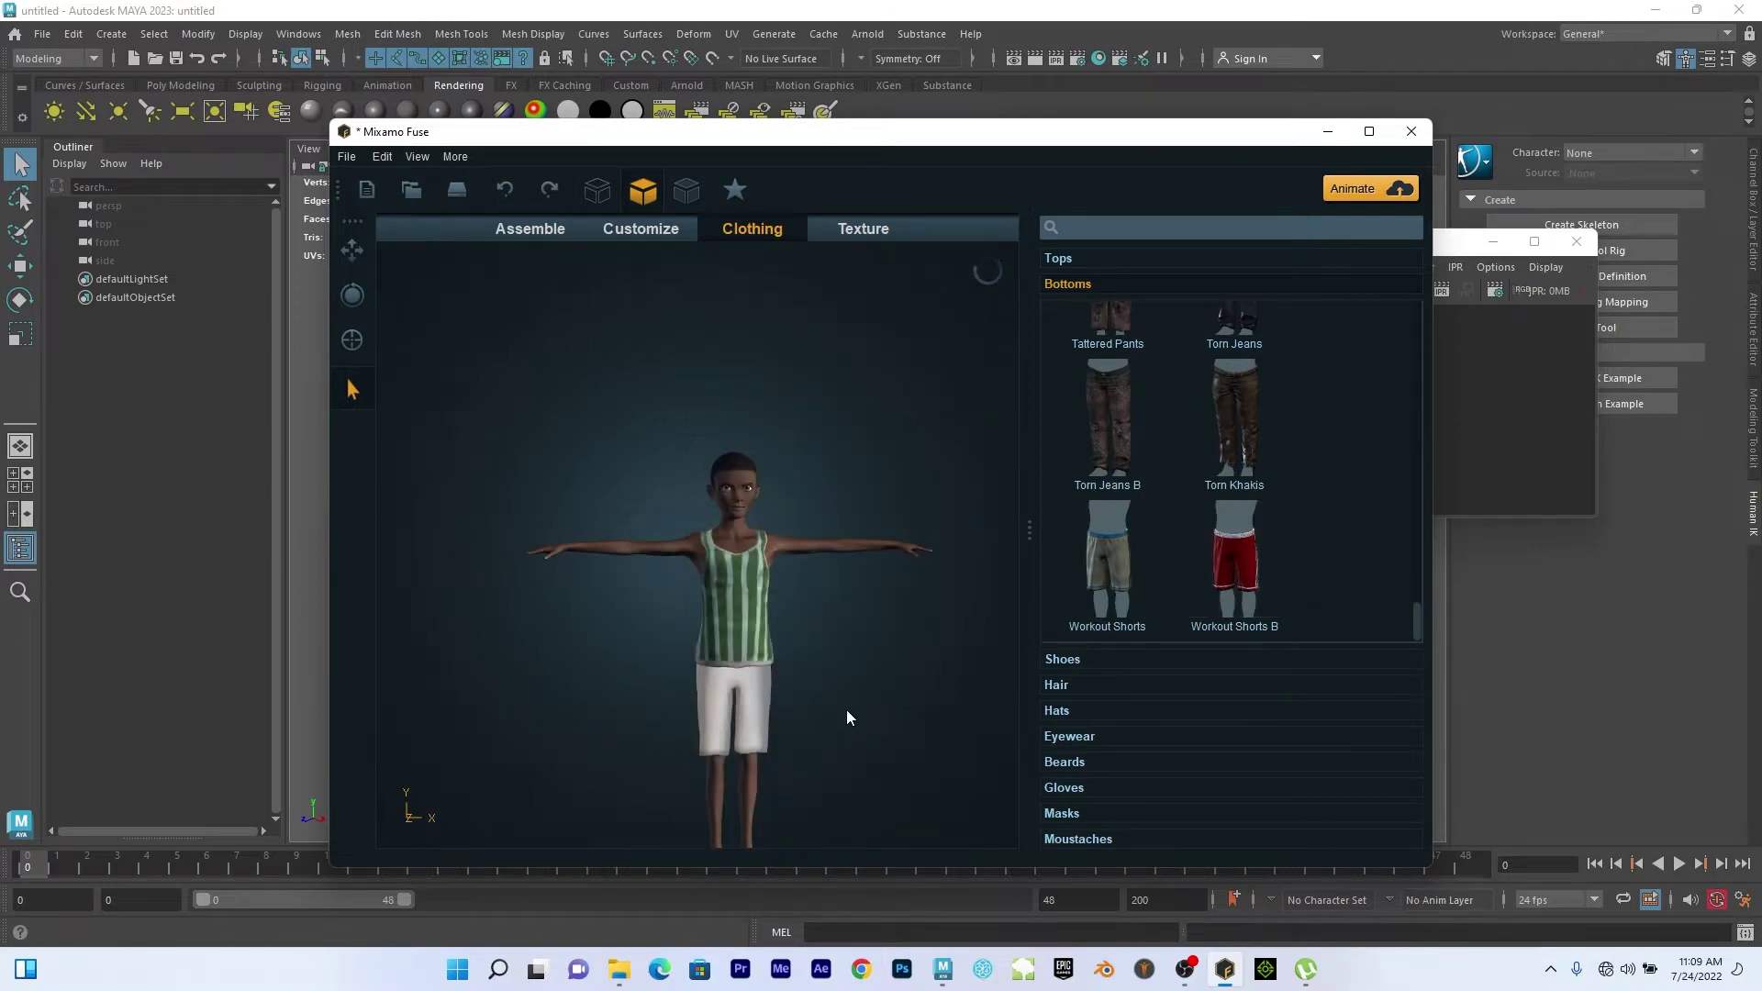
Give the boy the Athletic A shoes and inspect them from the side.
left_click_drag(910, 686, 797, 638)
left_click(1067, 661)
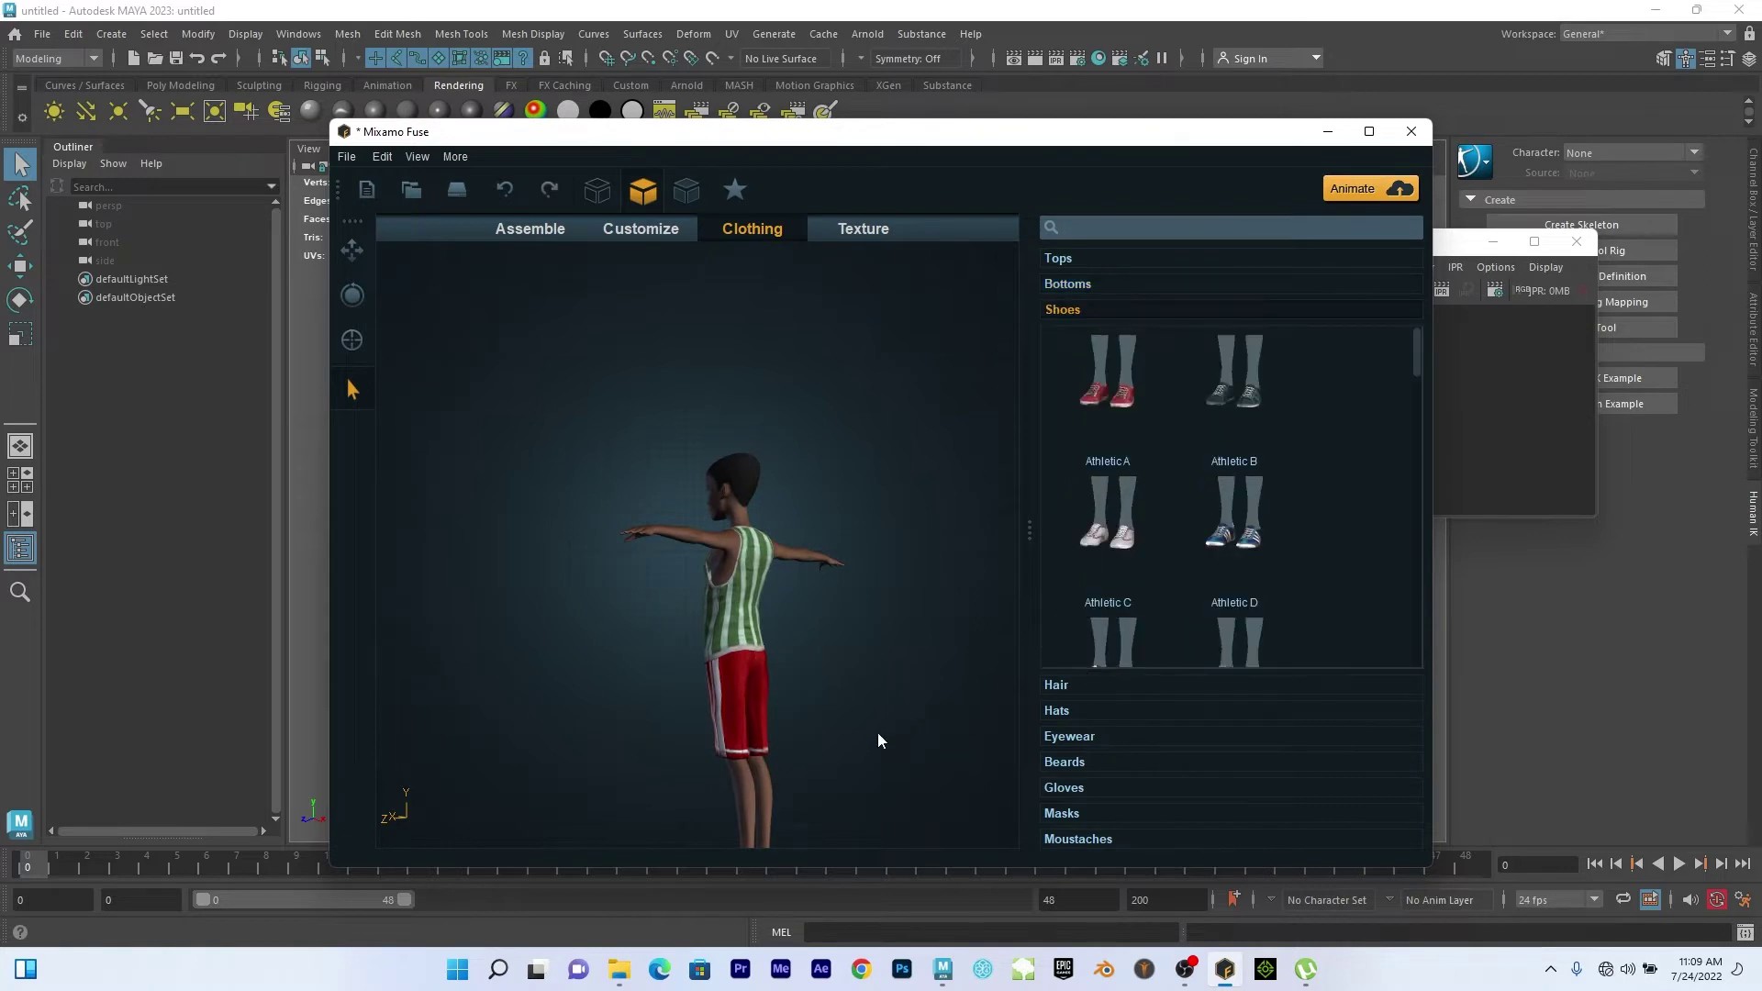
left_click_drag(878, 740, 884, 560)
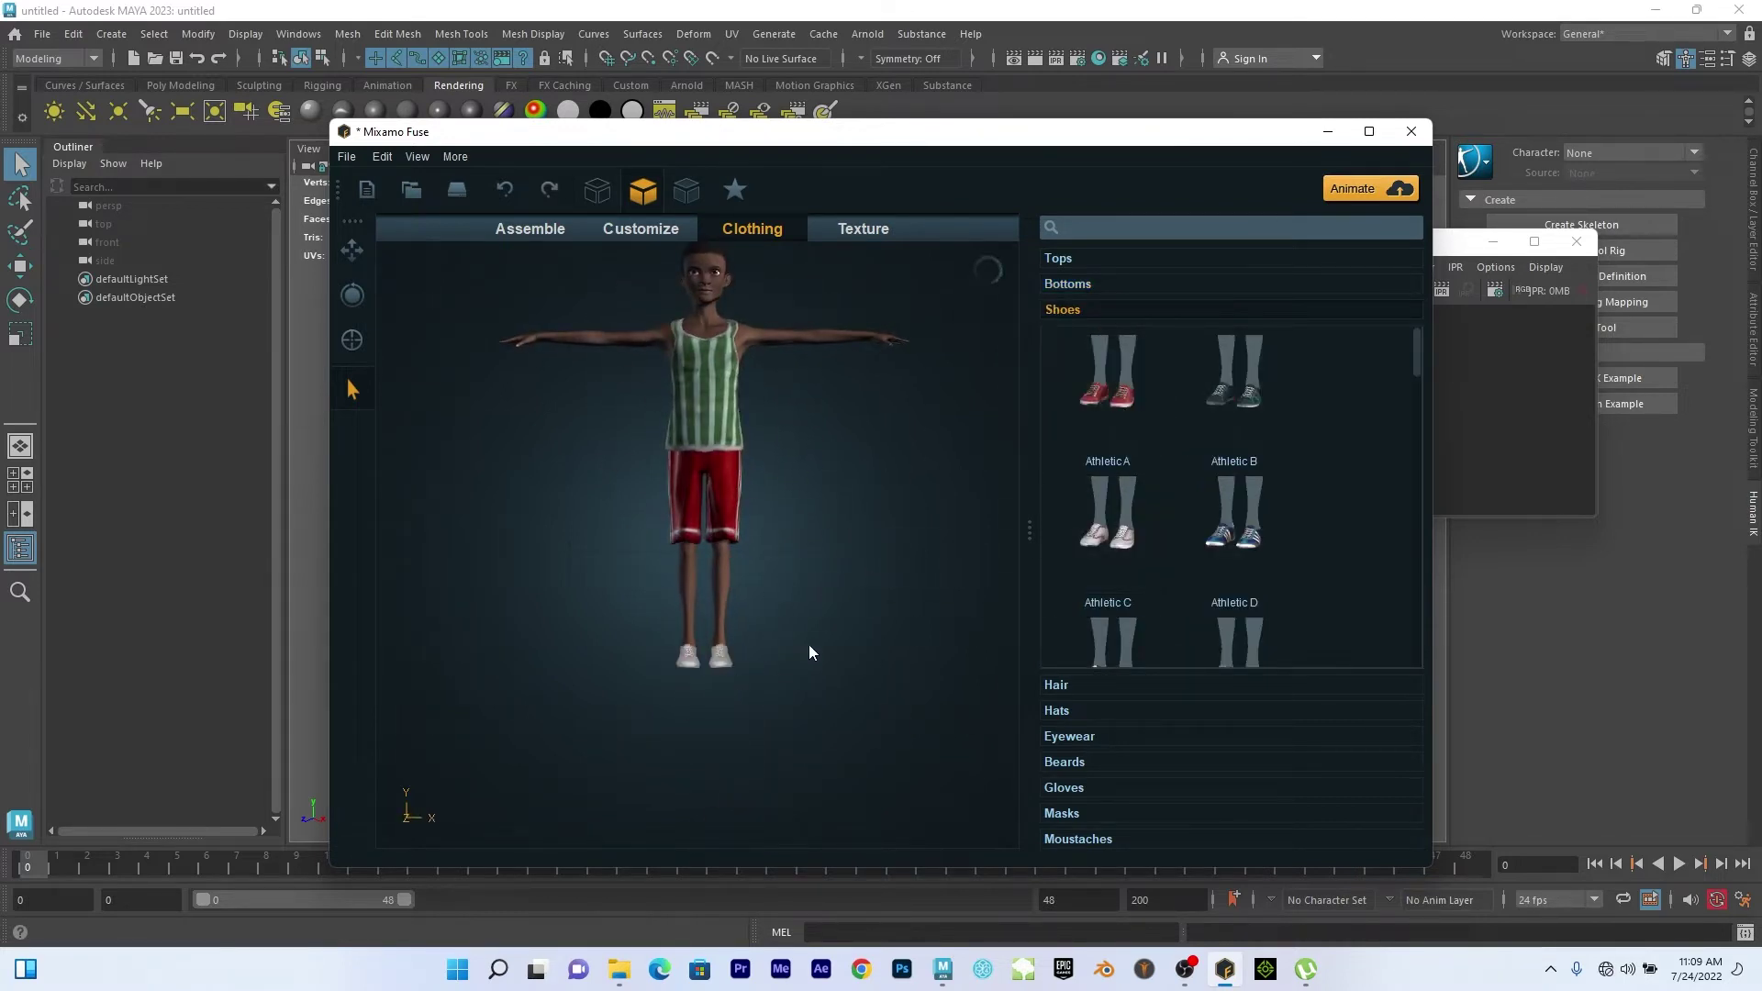
mouse_move(917, 655)
left_mouse_down()
mouse_move(724, 647)
mouse_move(798, 598)
mouse_move(743, 637)
mouse_move(928, 642)
left_mouse_up()
left_click_drag(883, 478, 927, 596)
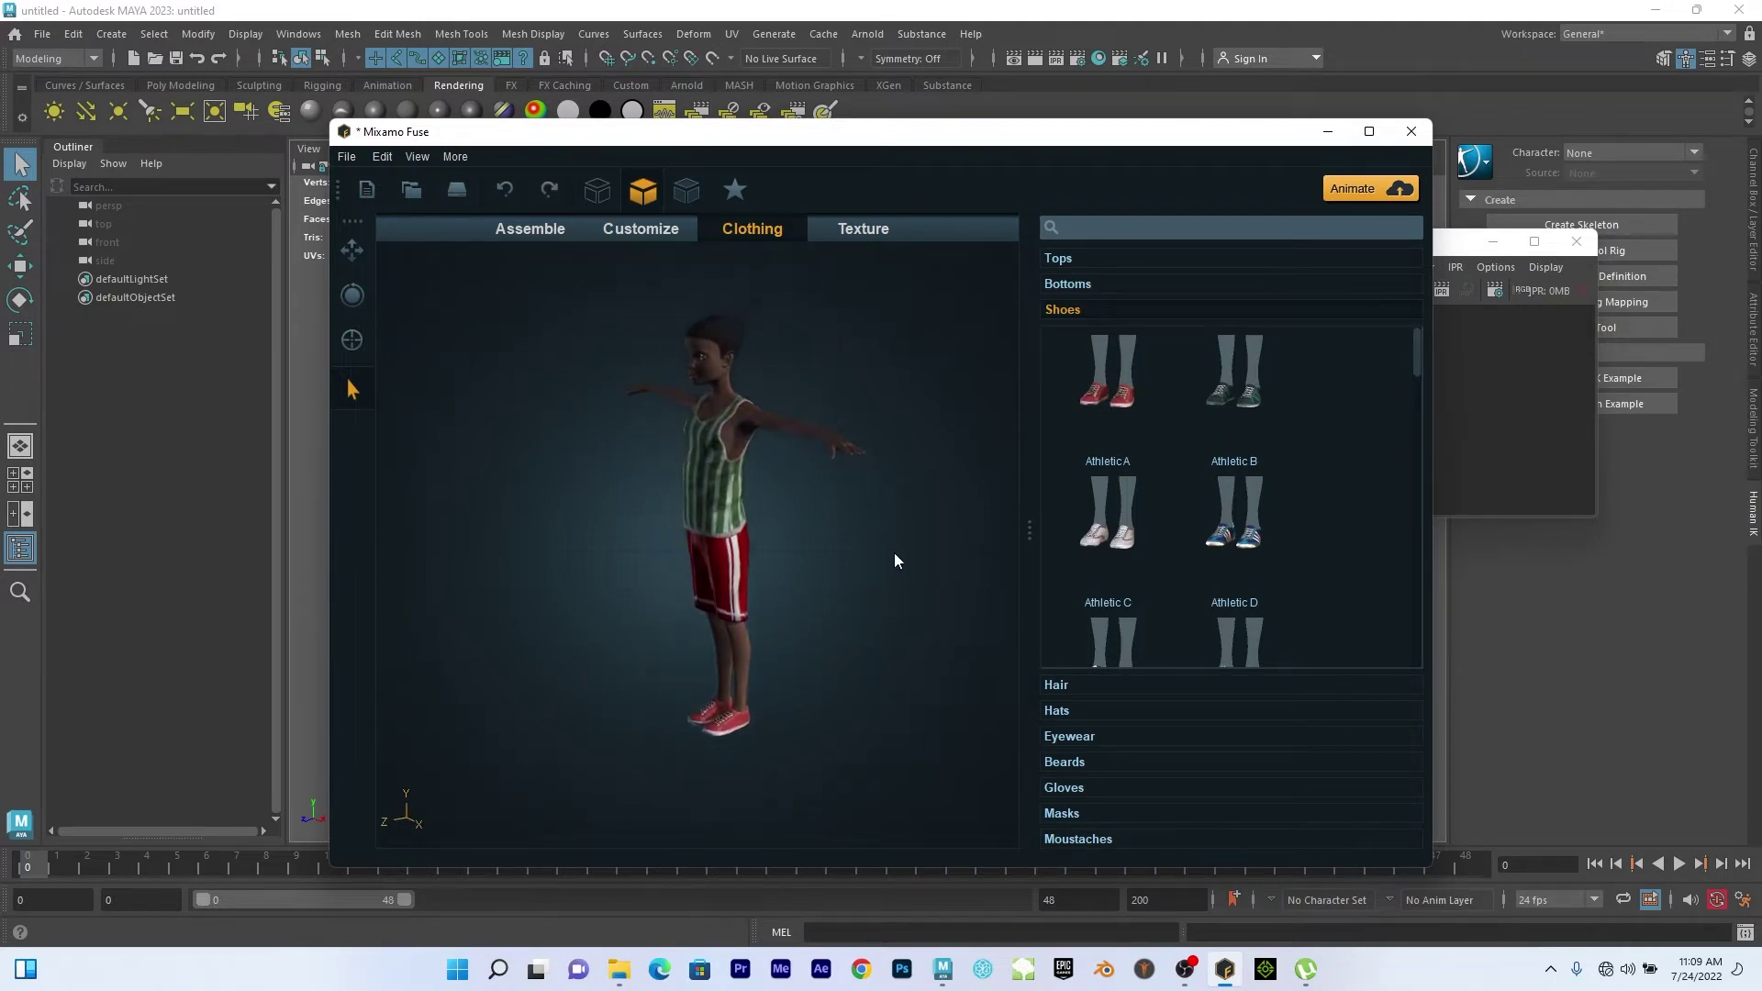
Browse hair, hat, eyewear, beard, gloves, mask and moustache choices, then enter the Texture stage.
left_click(1087, 686)
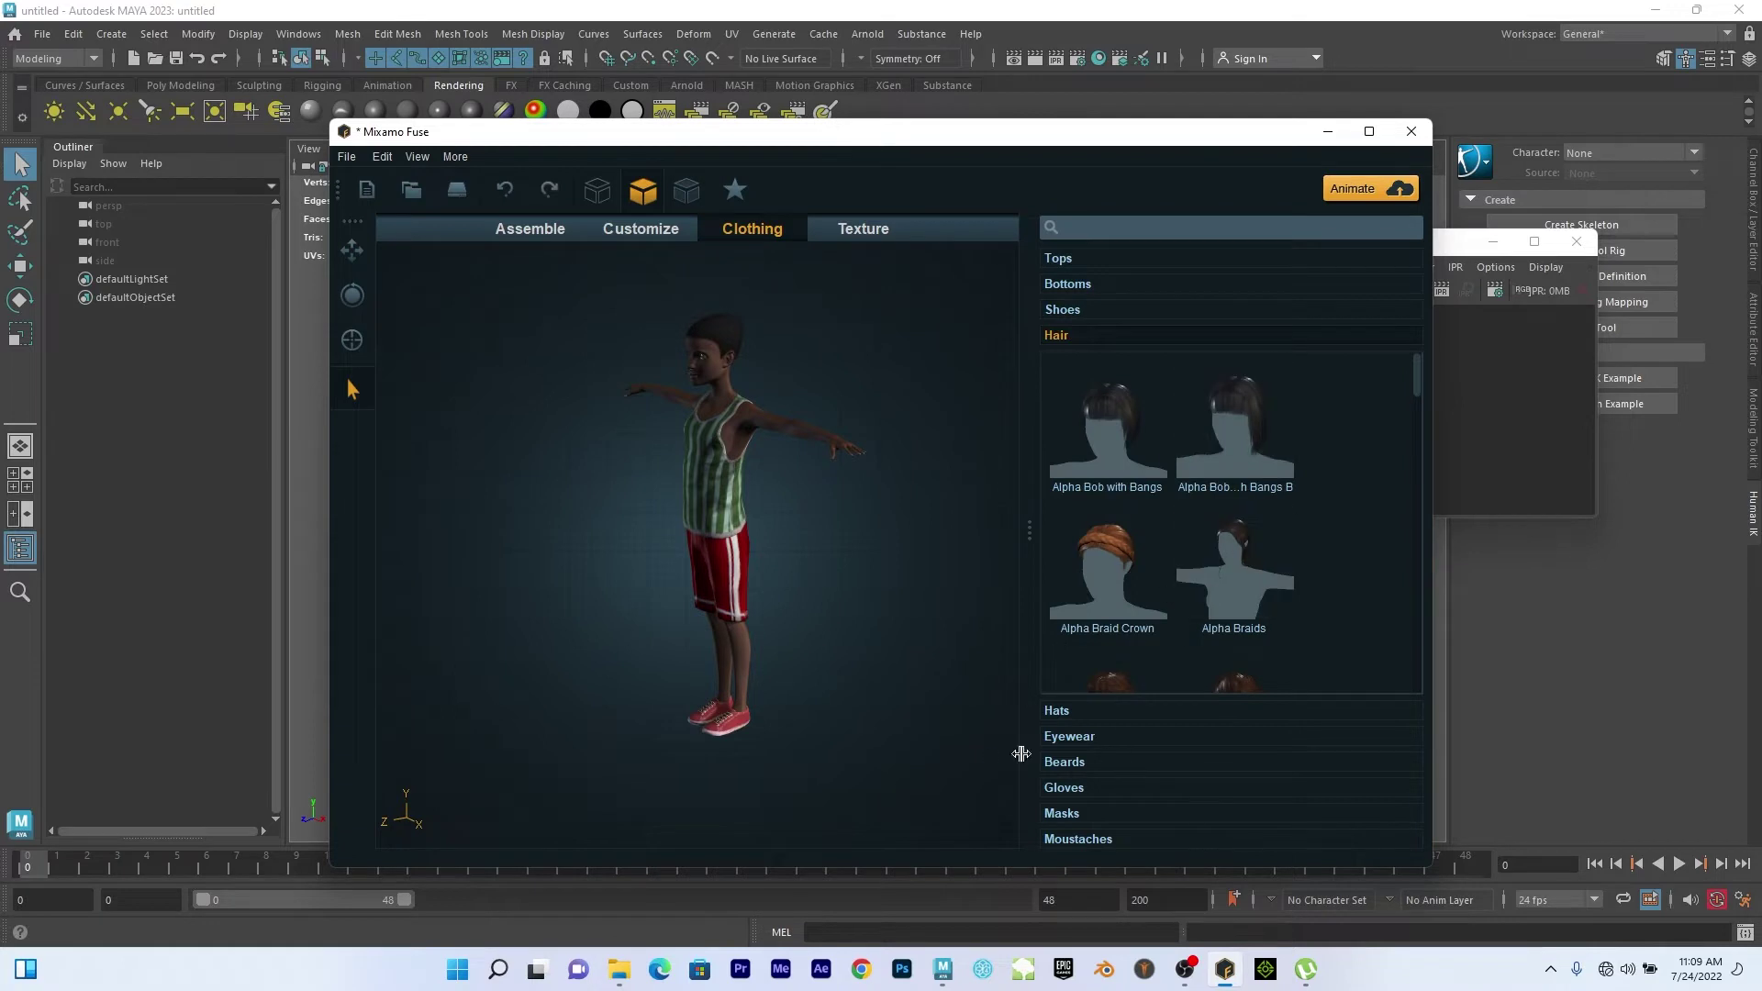
left_click_drag(986, 749, 1138, 723)
left_click(1089, 712)
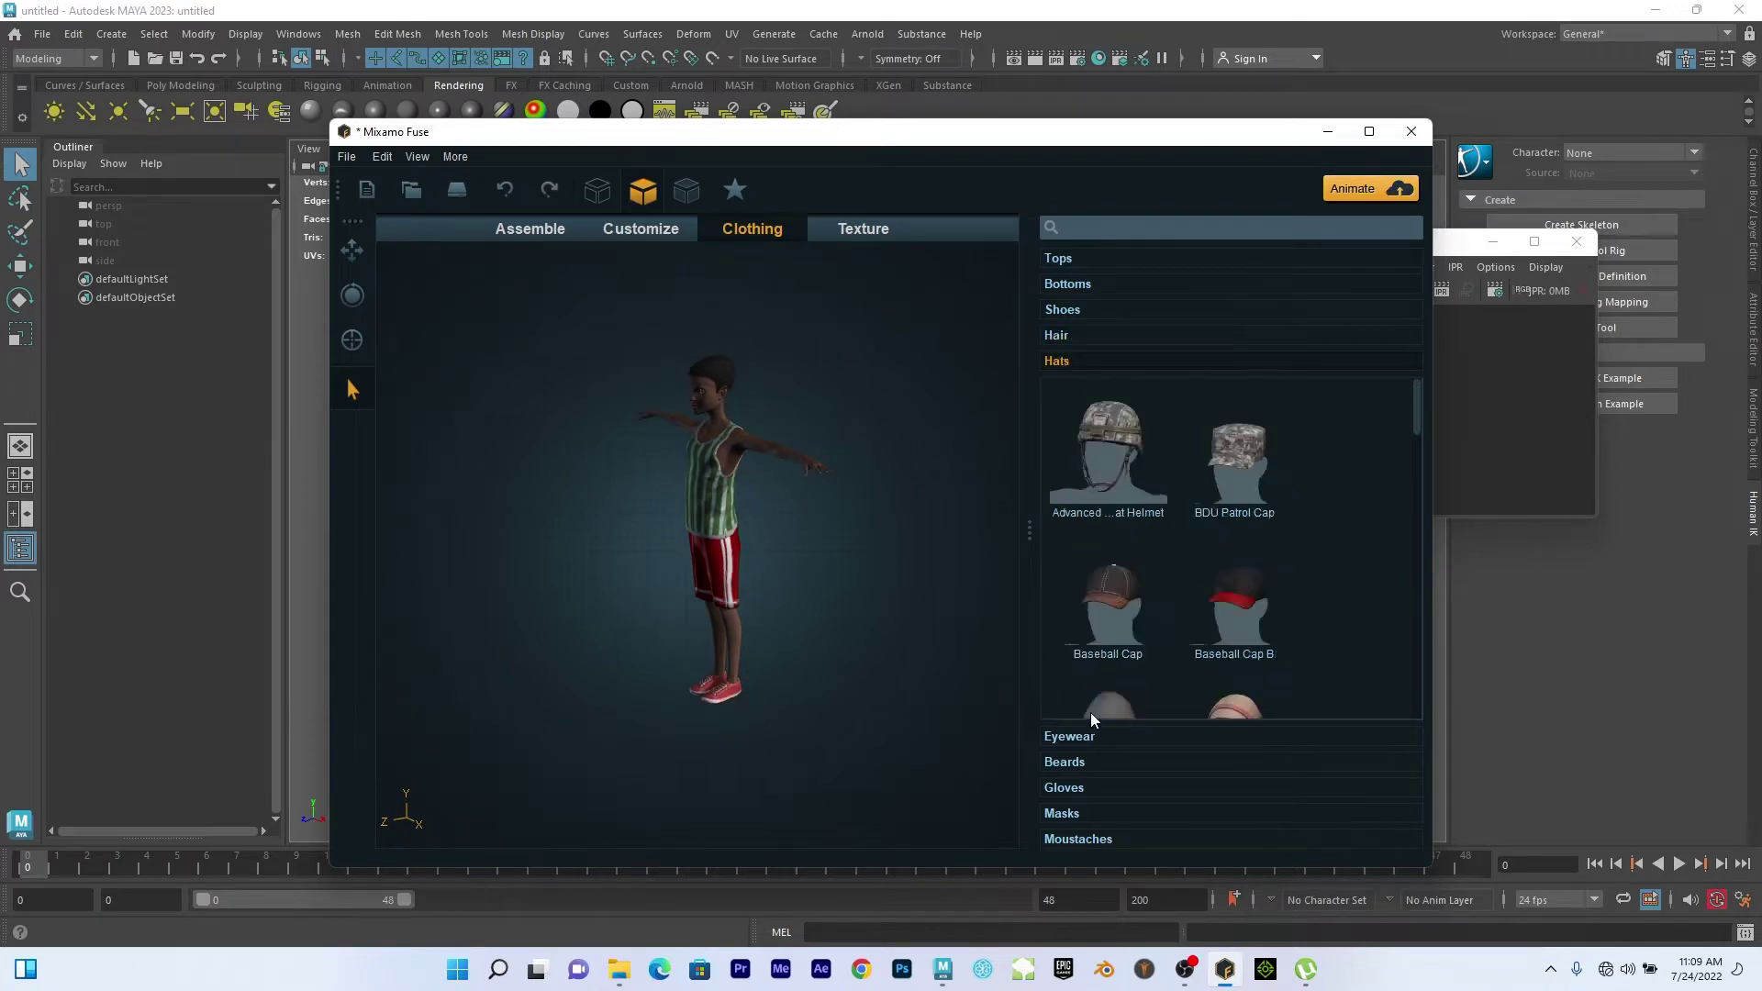
left_click(1119, 735)
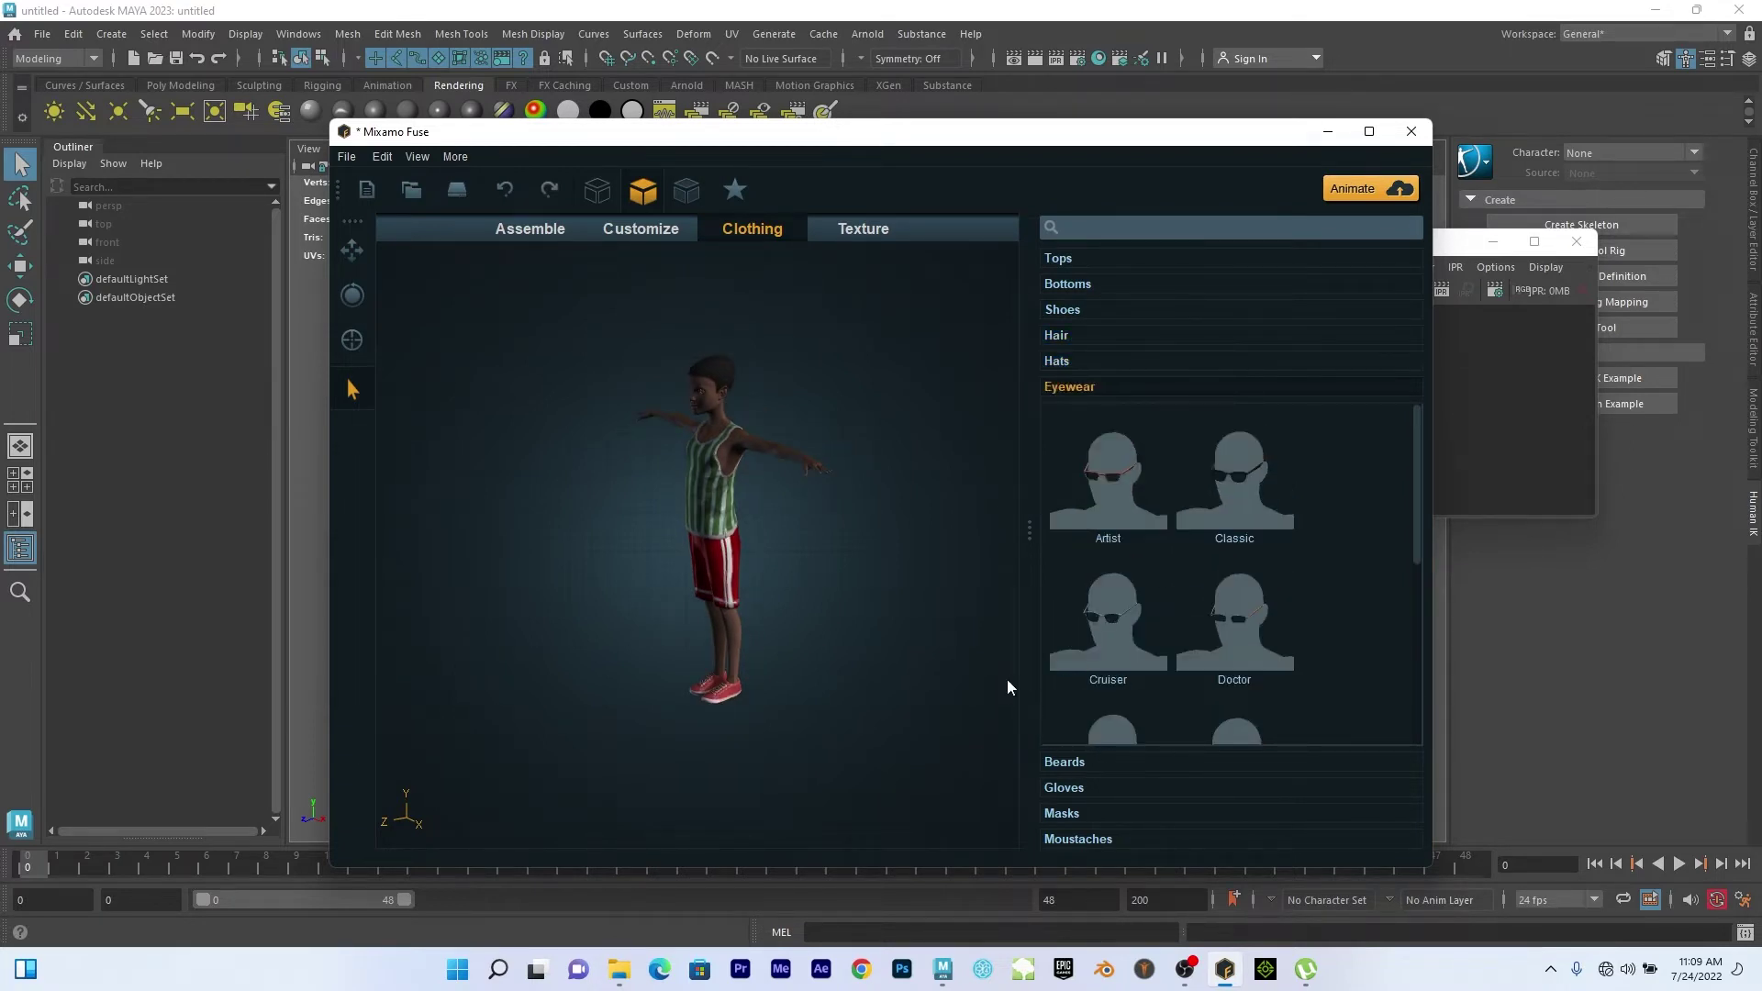
left_click(1132, 760)
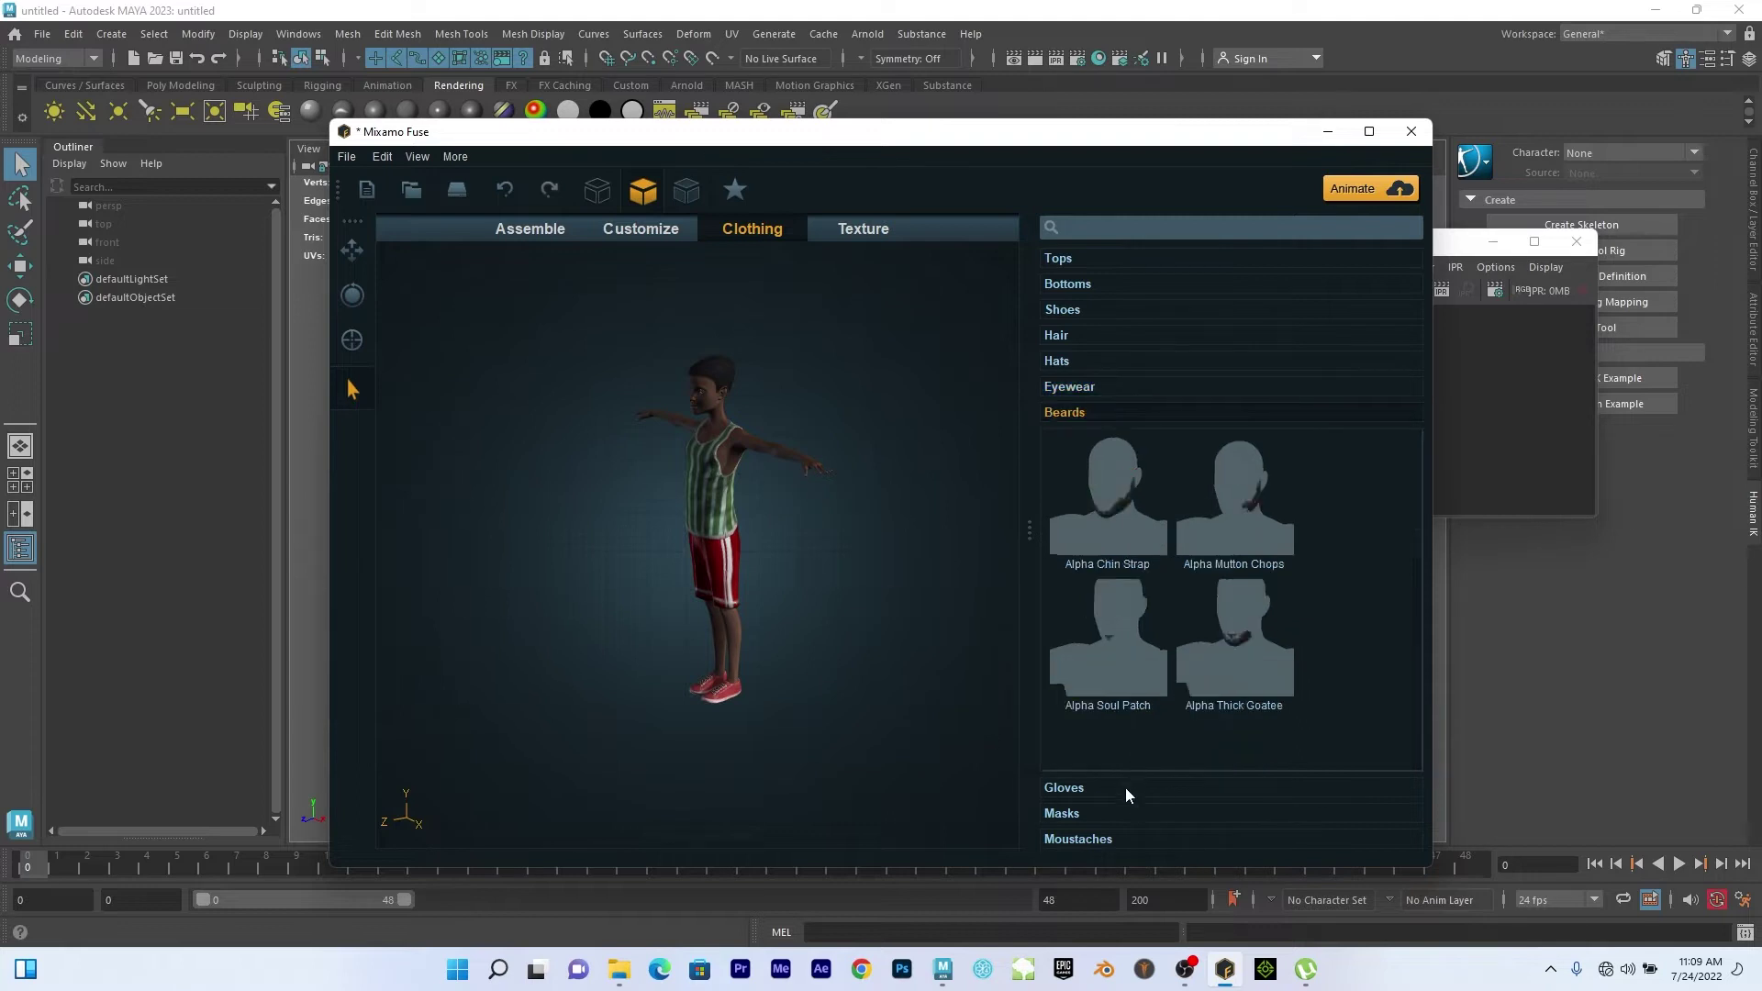
left_click(1132, 789)
left_click(1127, 813)
left_click(1115, 840)
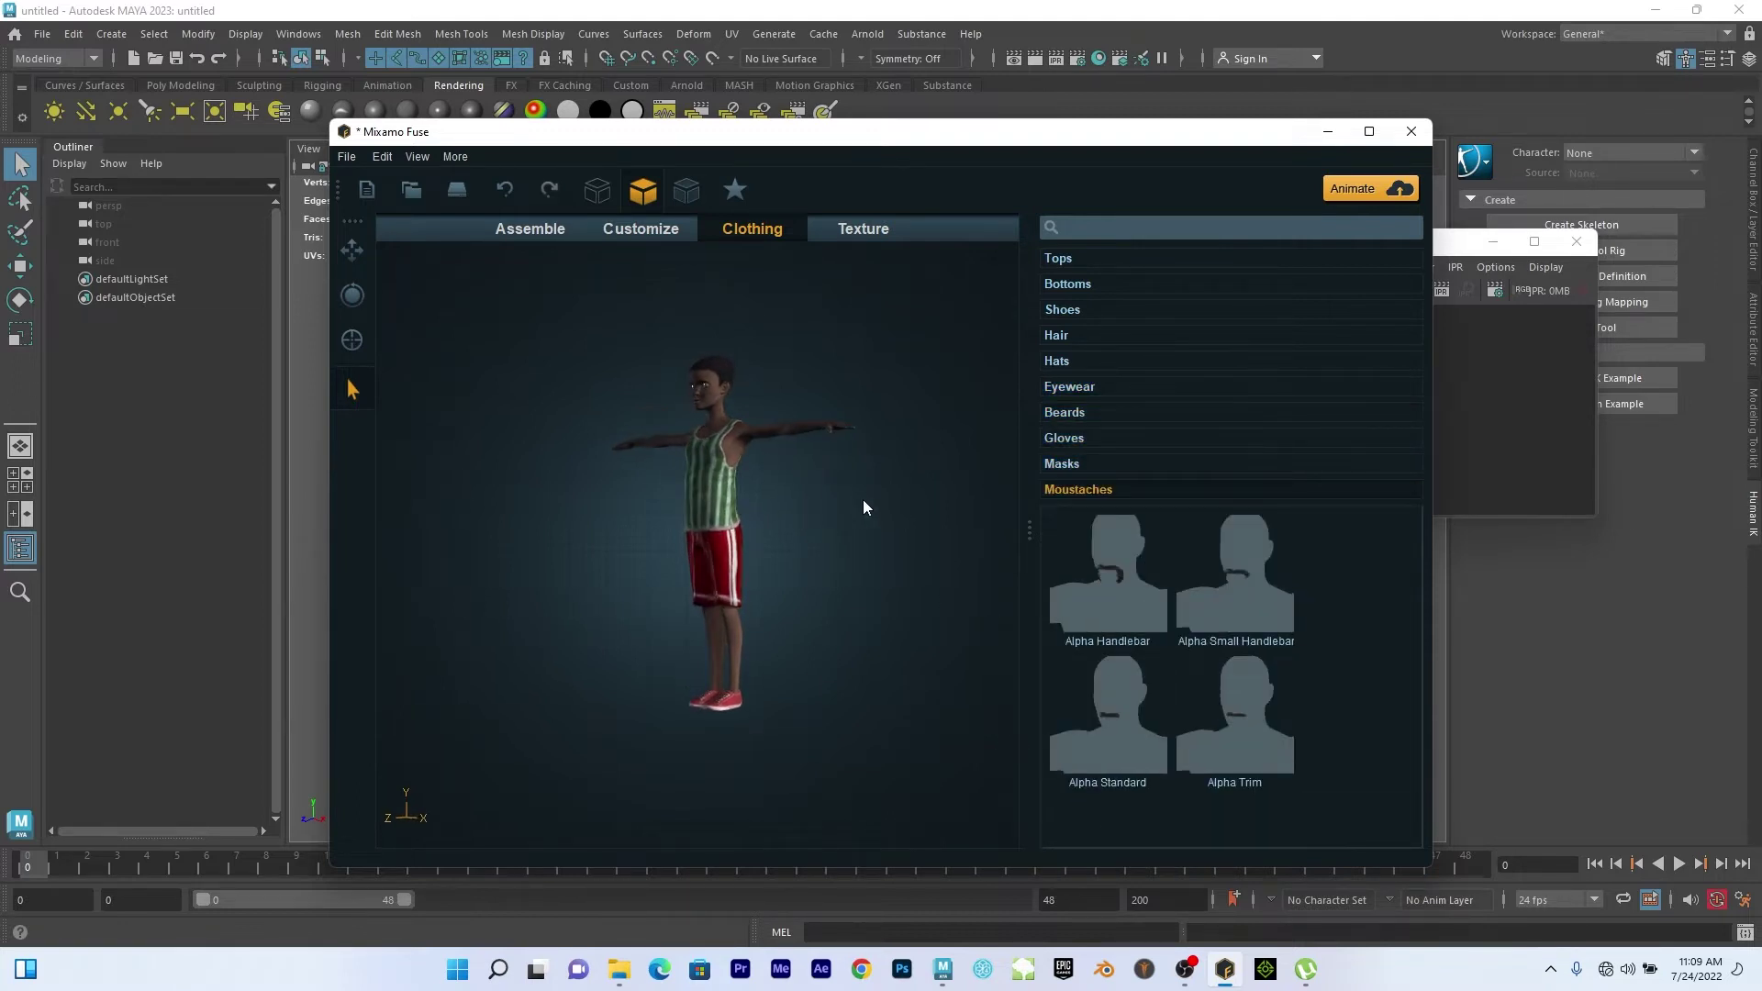
middle_click_drag(877, 511, 892, 644)
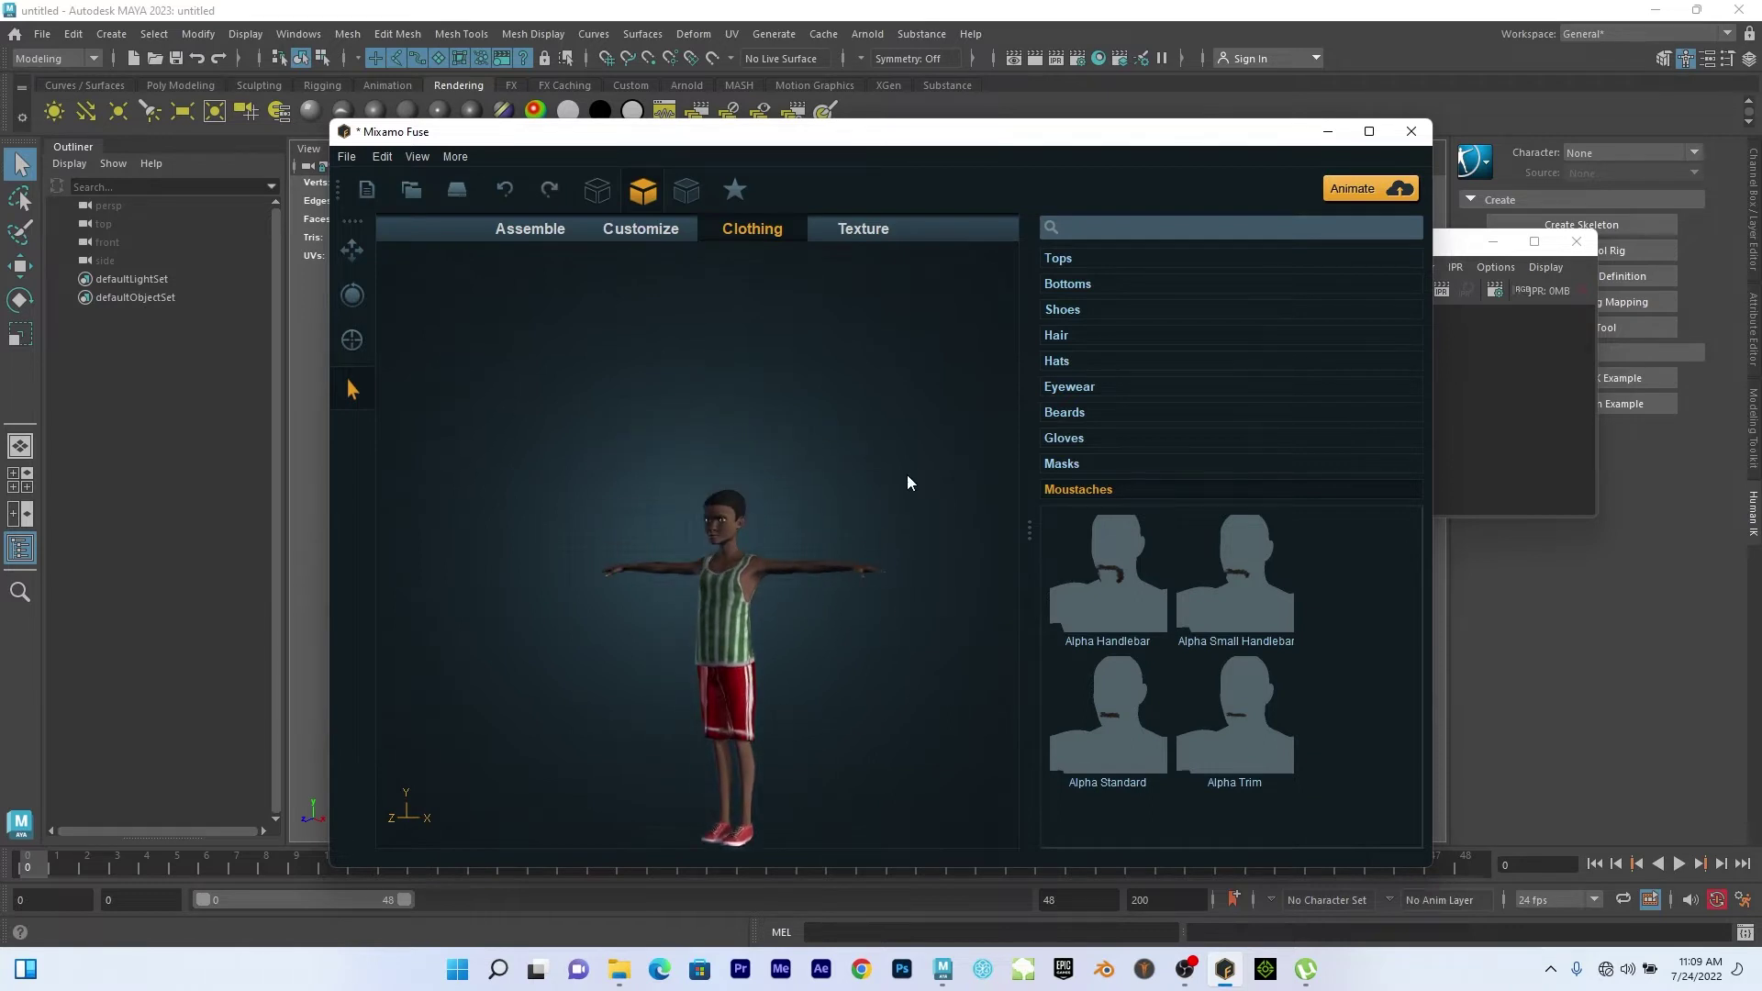
left_click(849, 235)
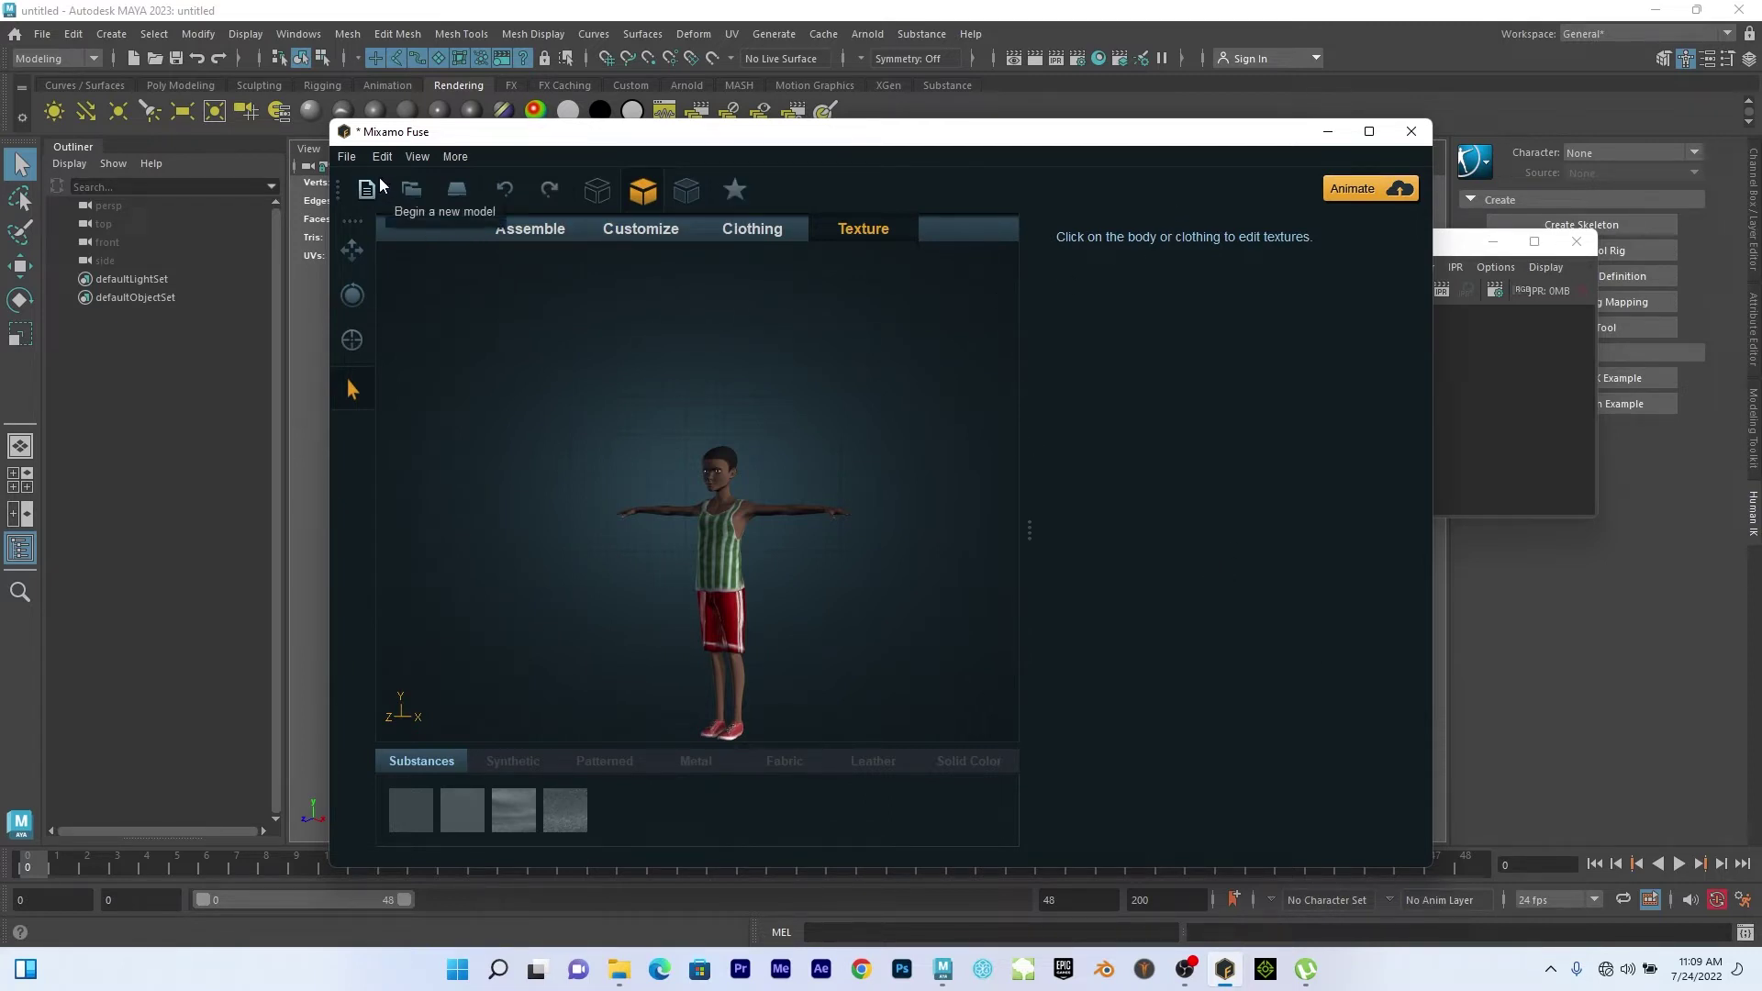
Export the model as OBJ 'tut02' with textures and UVs packed at 1024.
left_click(348, 158)
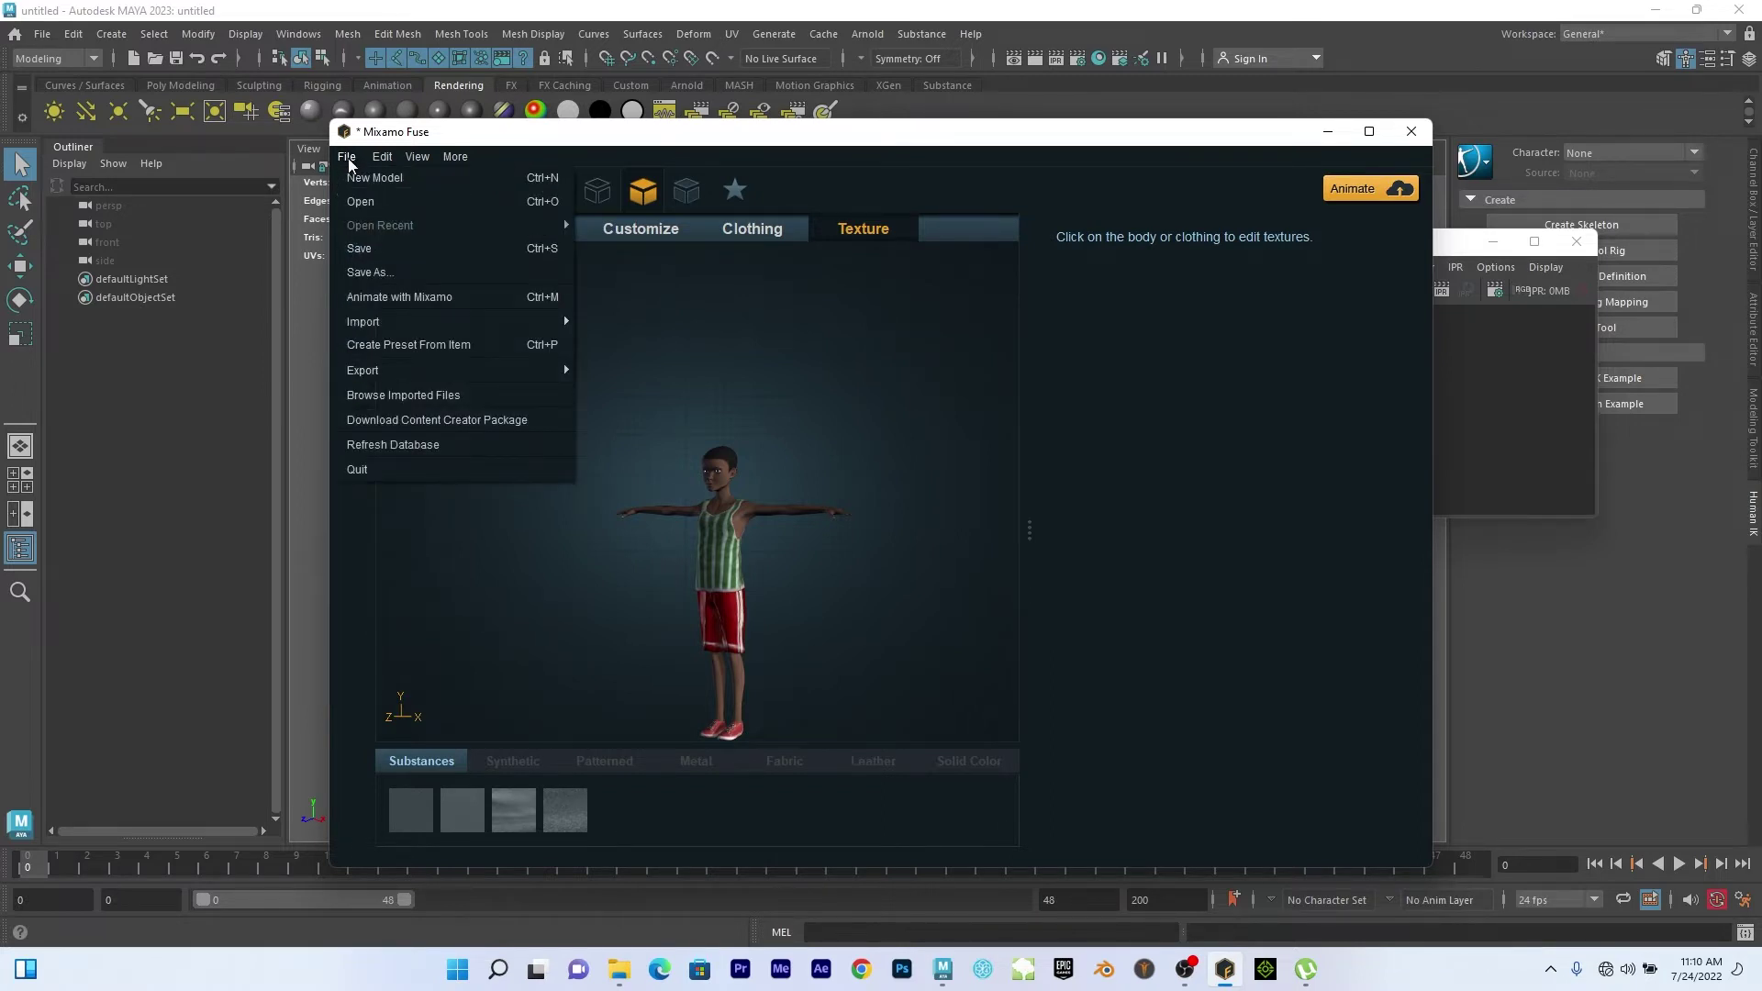
mouse_move(382, 157)
mouse_move(520, 323)
mouse_move(527, 370)
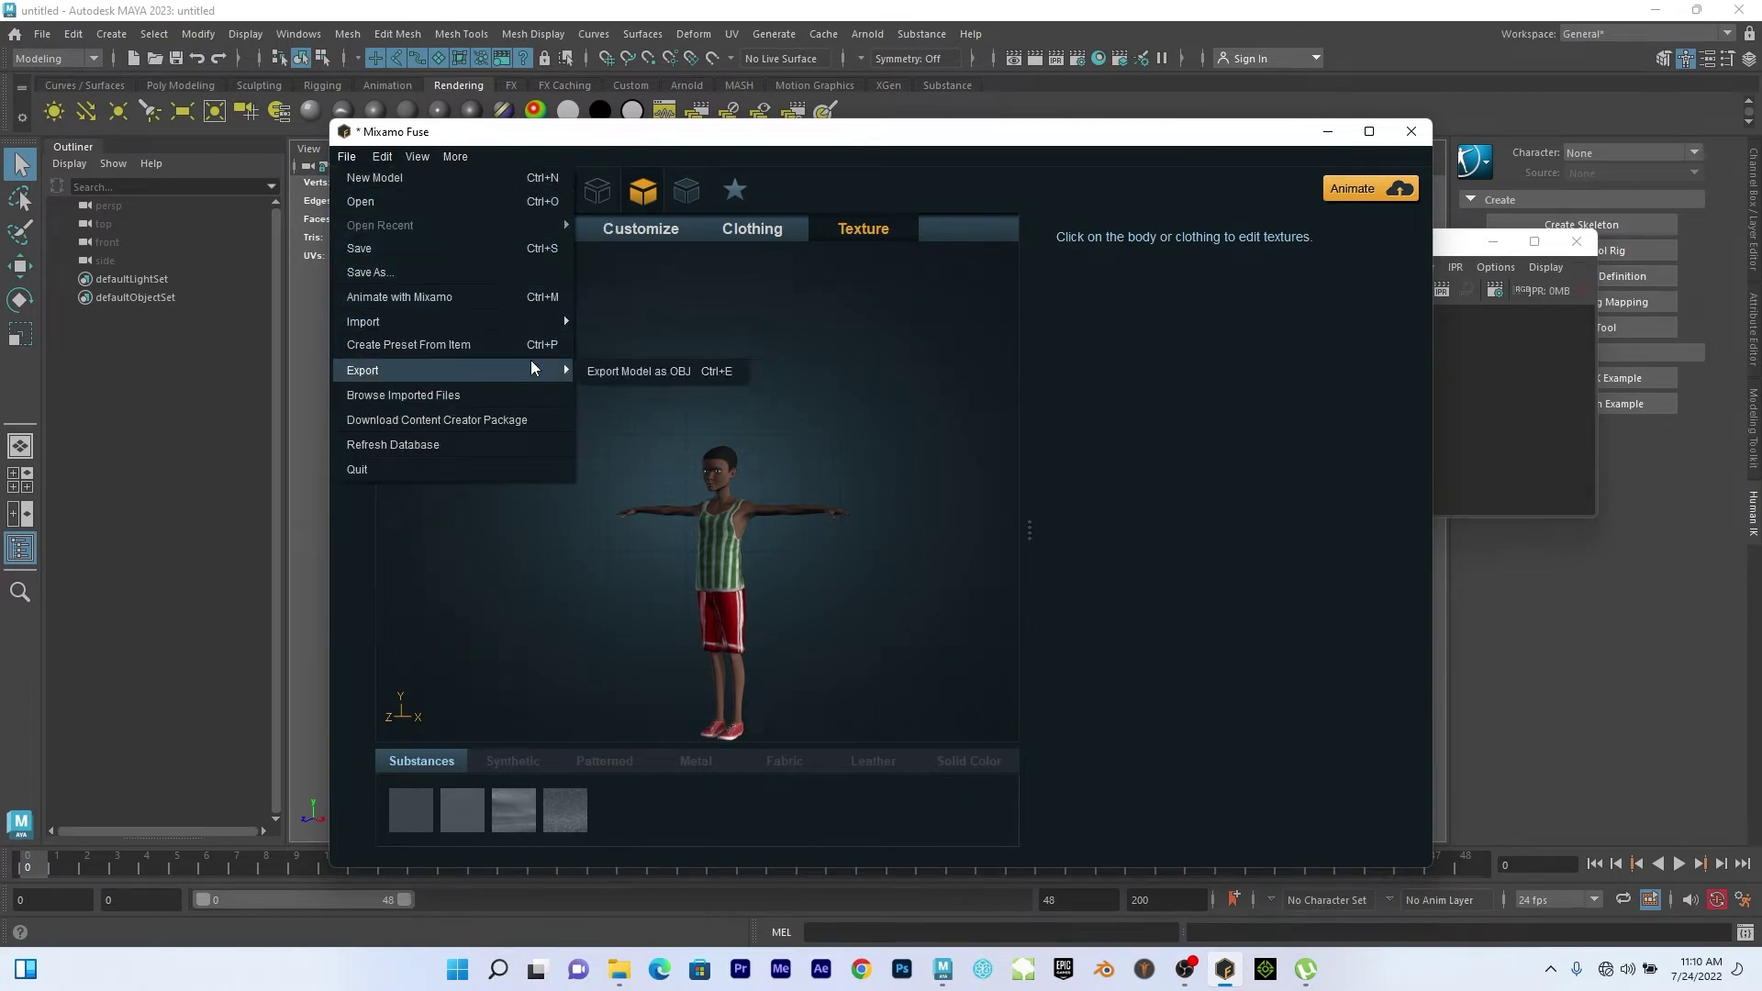
left_click(655, 372)
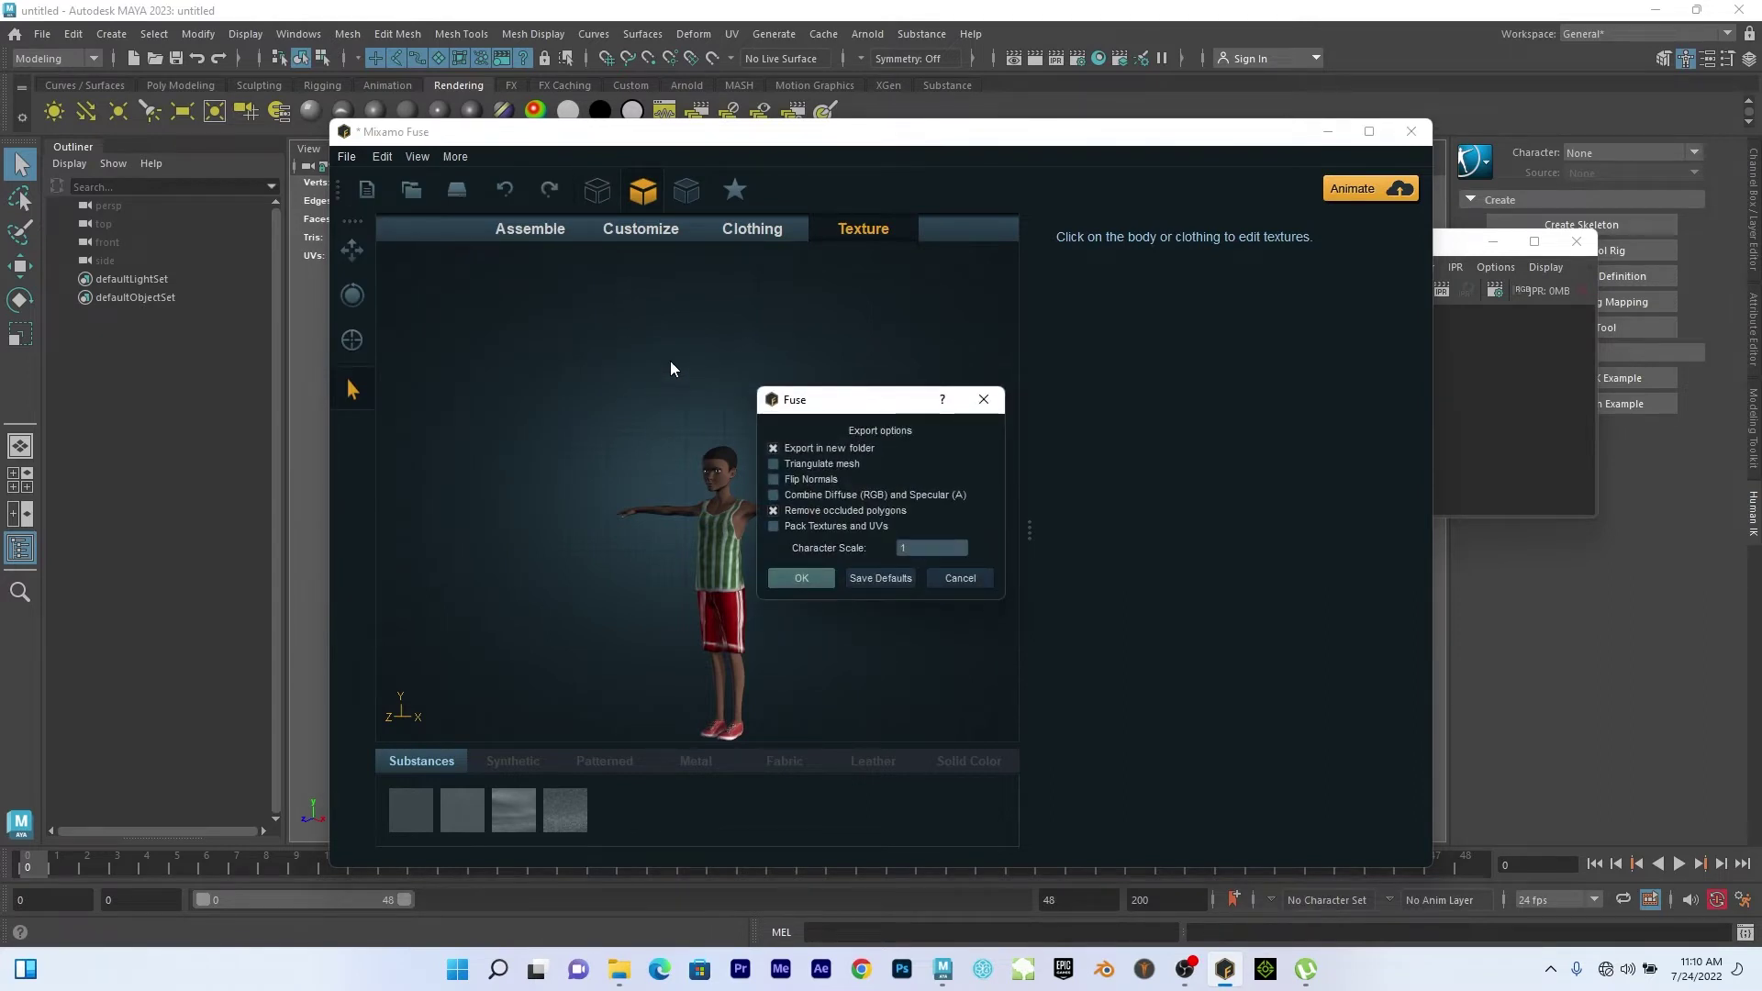
left_click(774, 531)
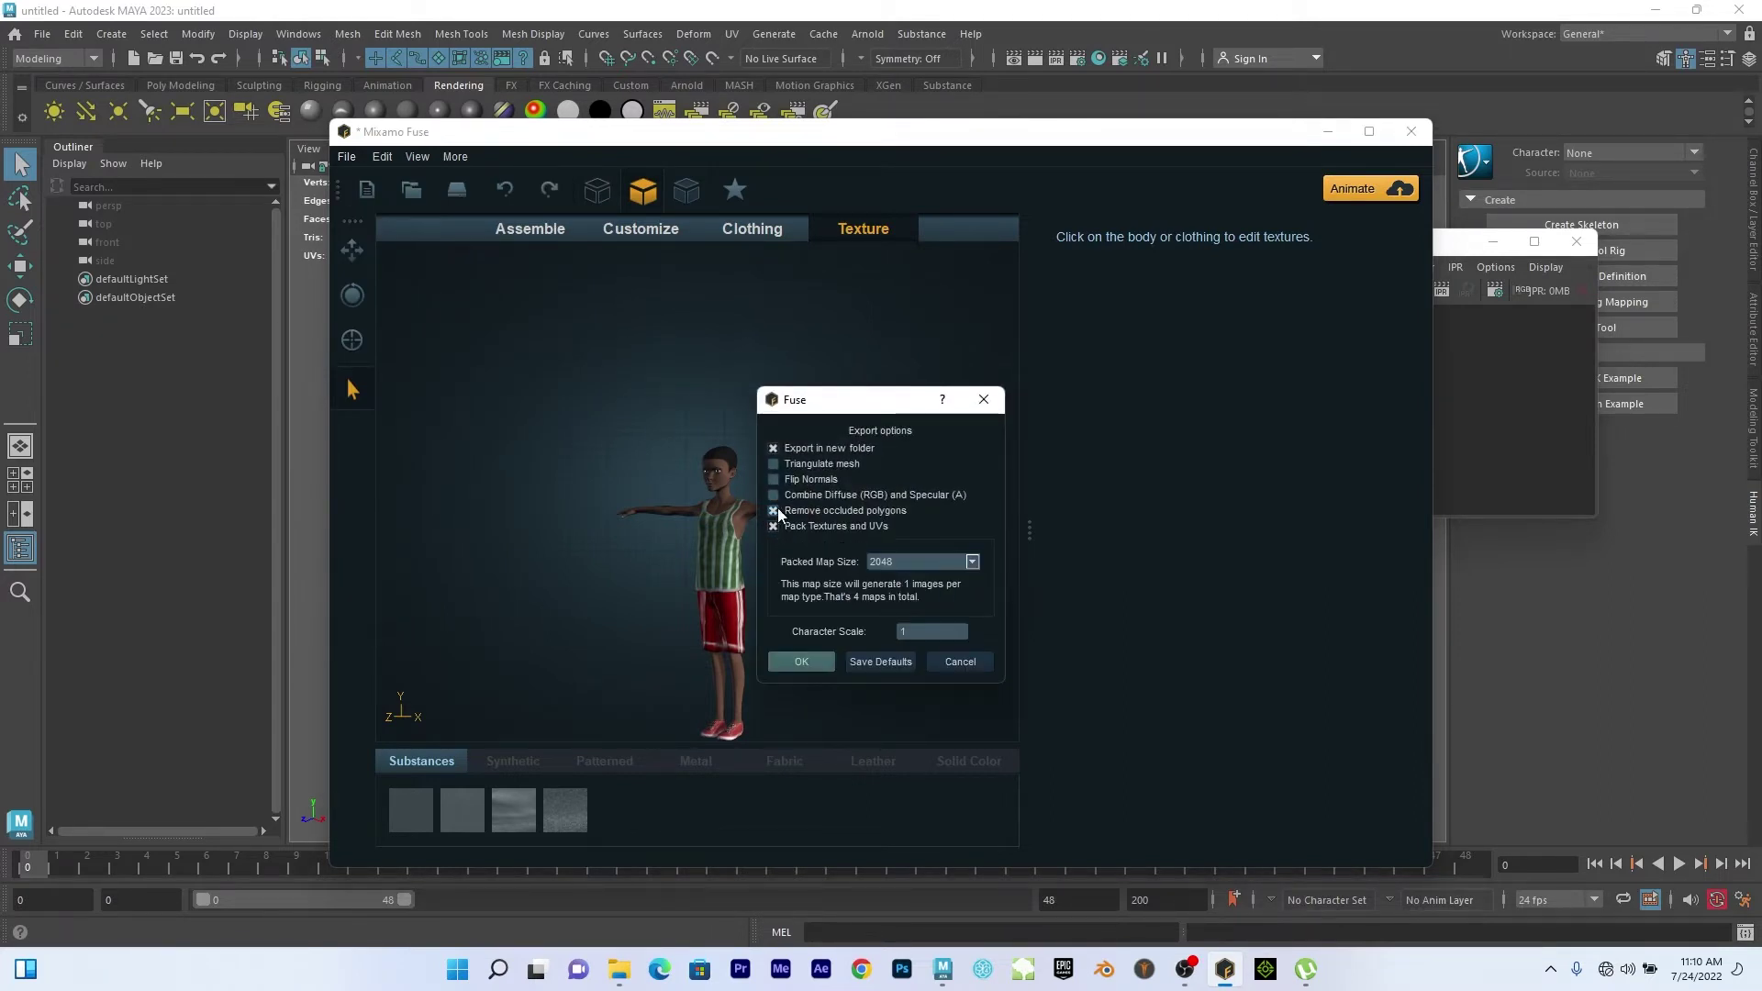
left_click(911, 562)
left_click(875, 660)
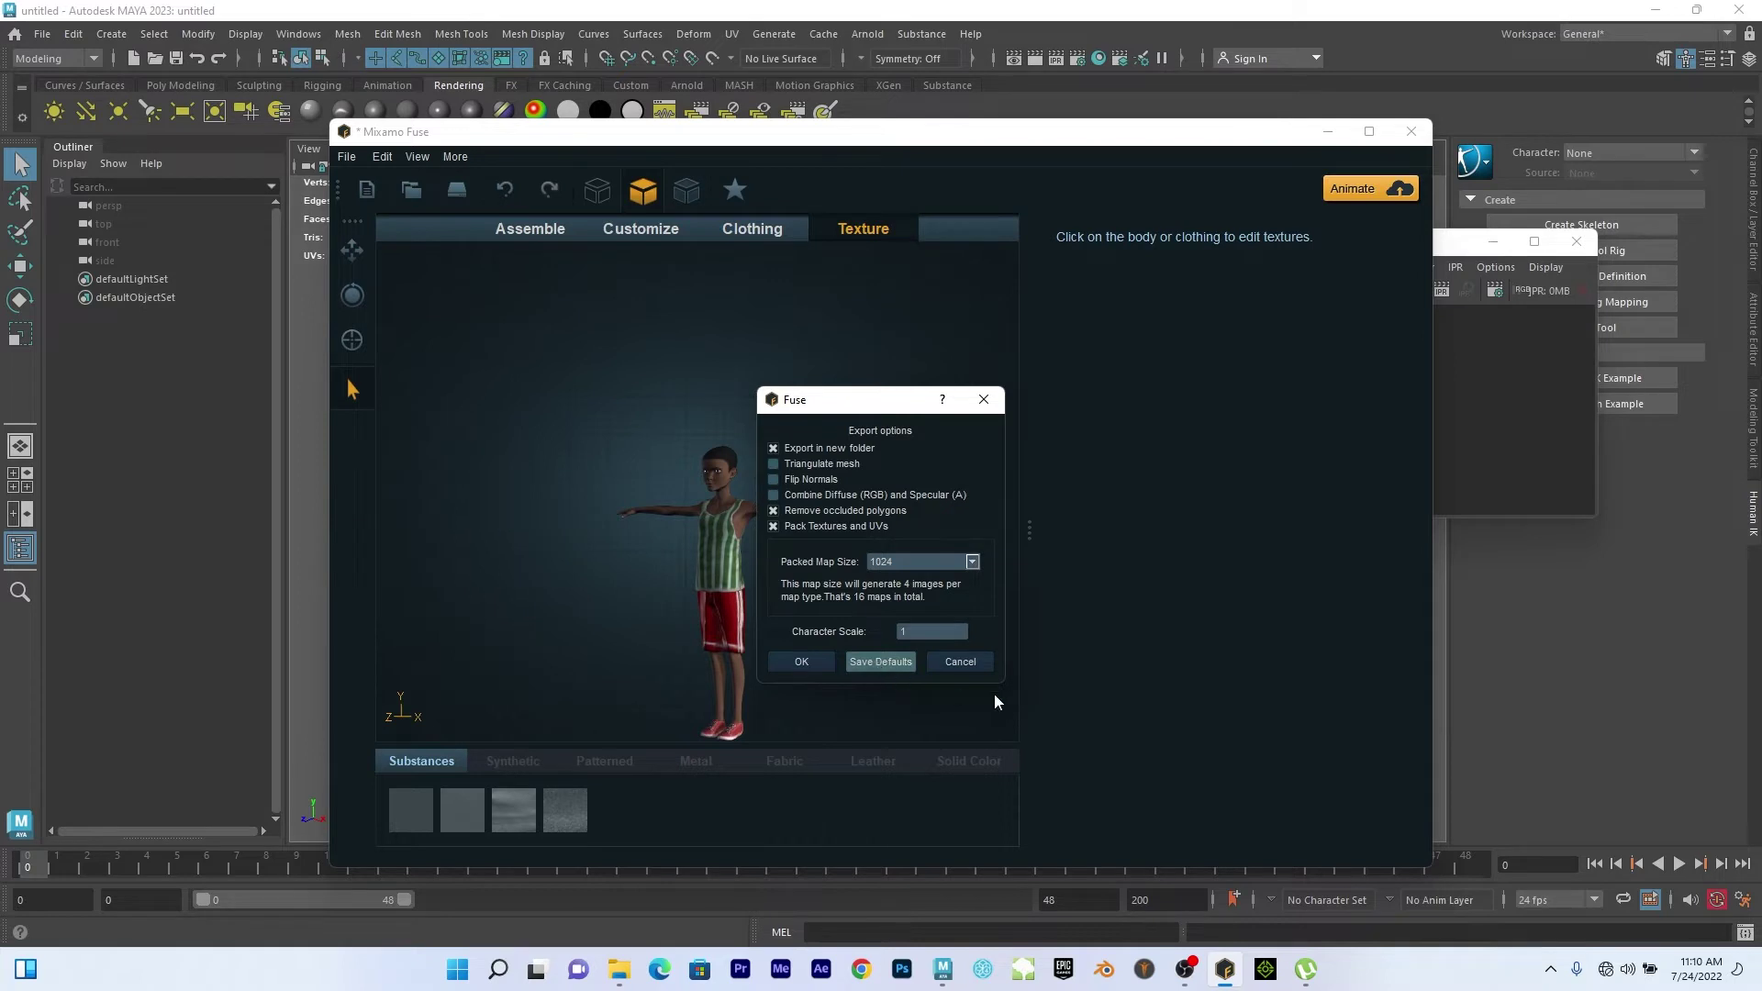
left_click(797, 663)
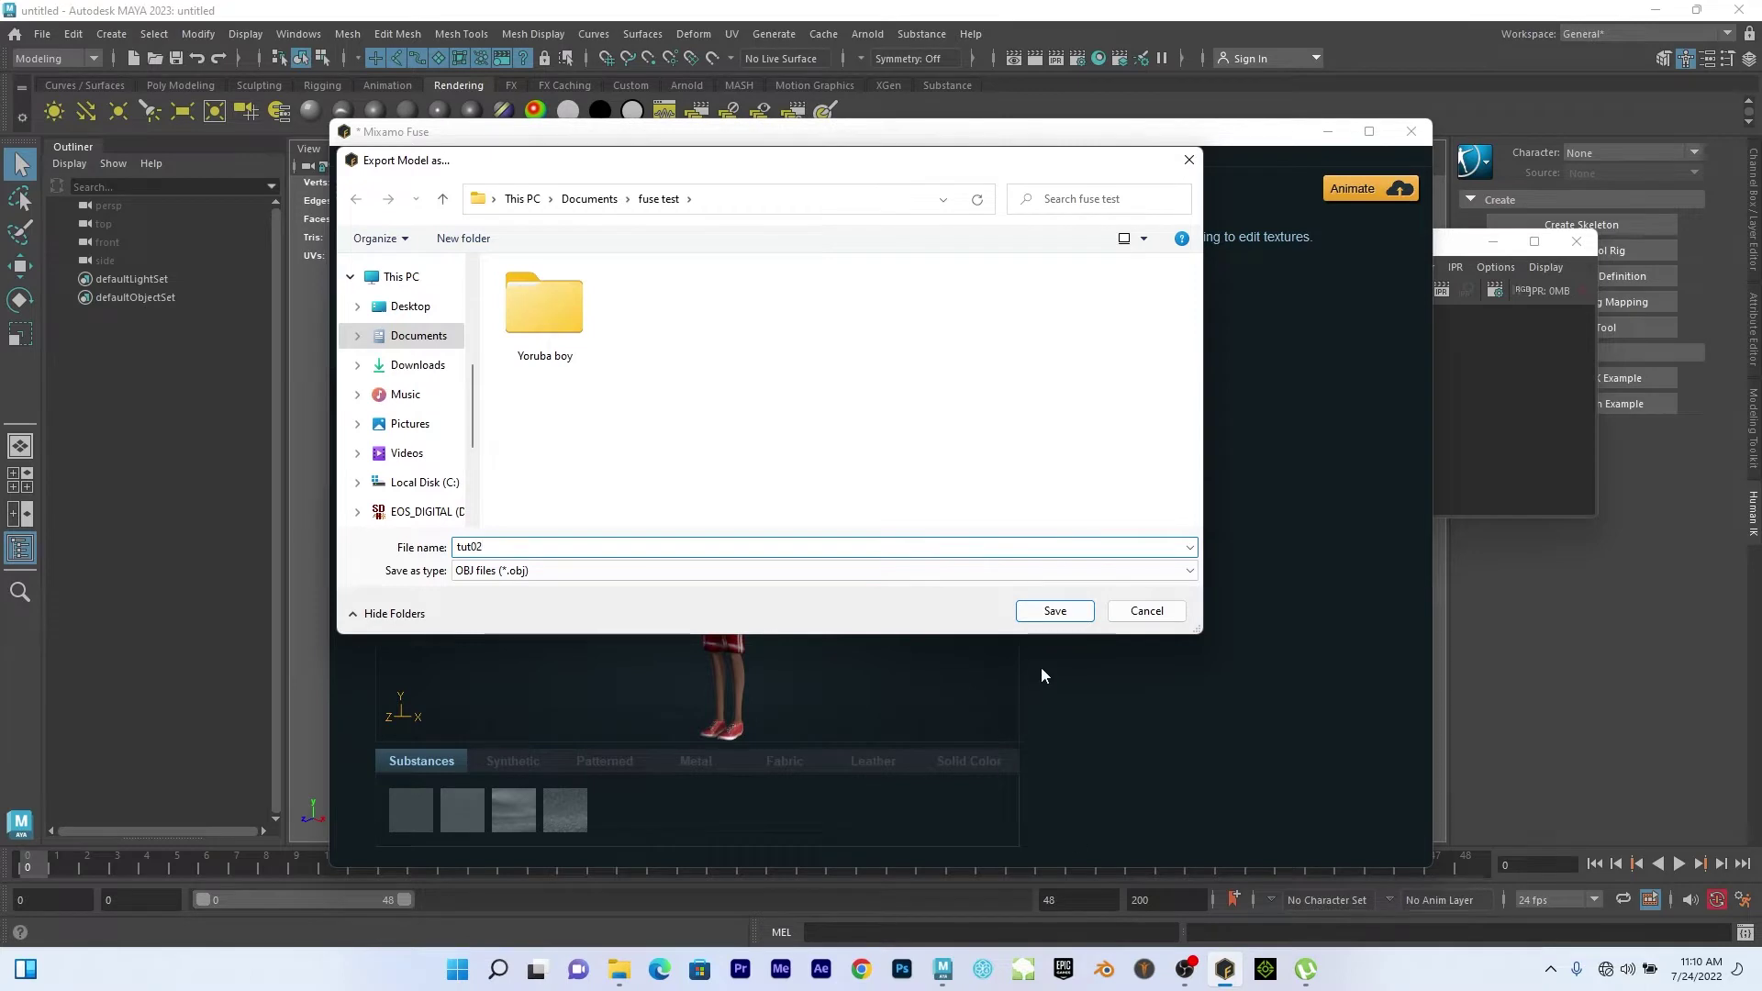
left_click(1055, 611)
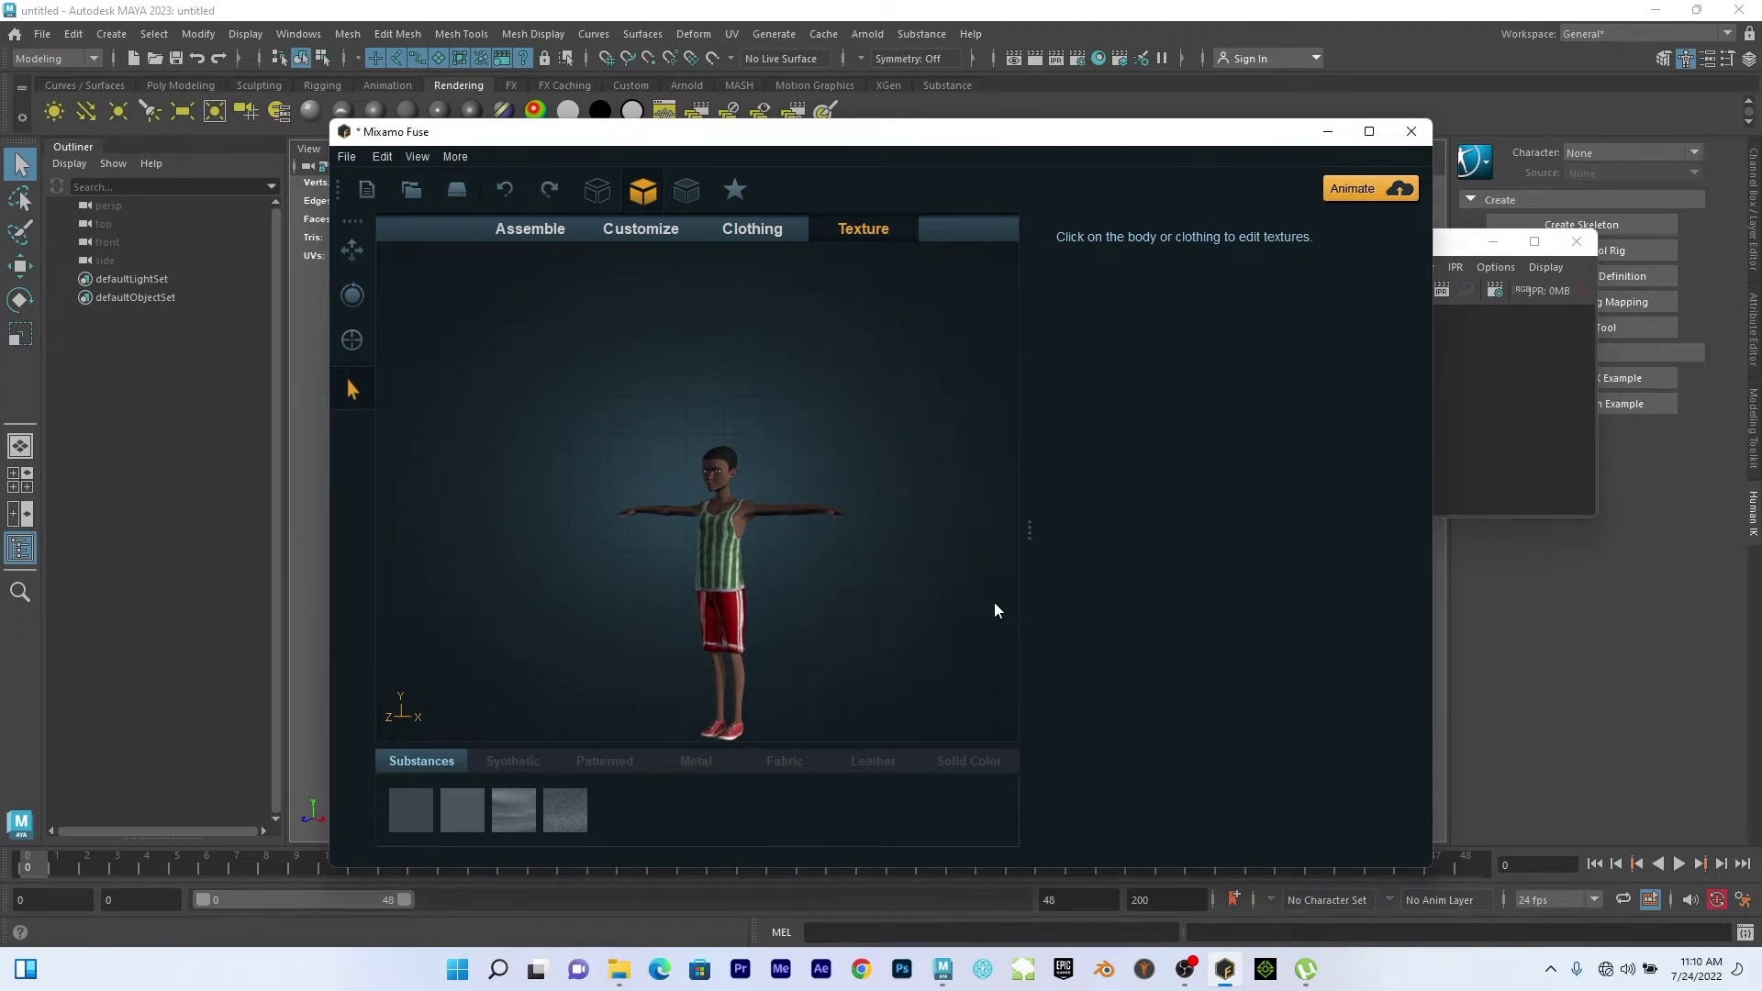
Open Documents > fuse test > tut02 and inspect the packed diffuse, normal and specular maps.
left_click(619, 970)
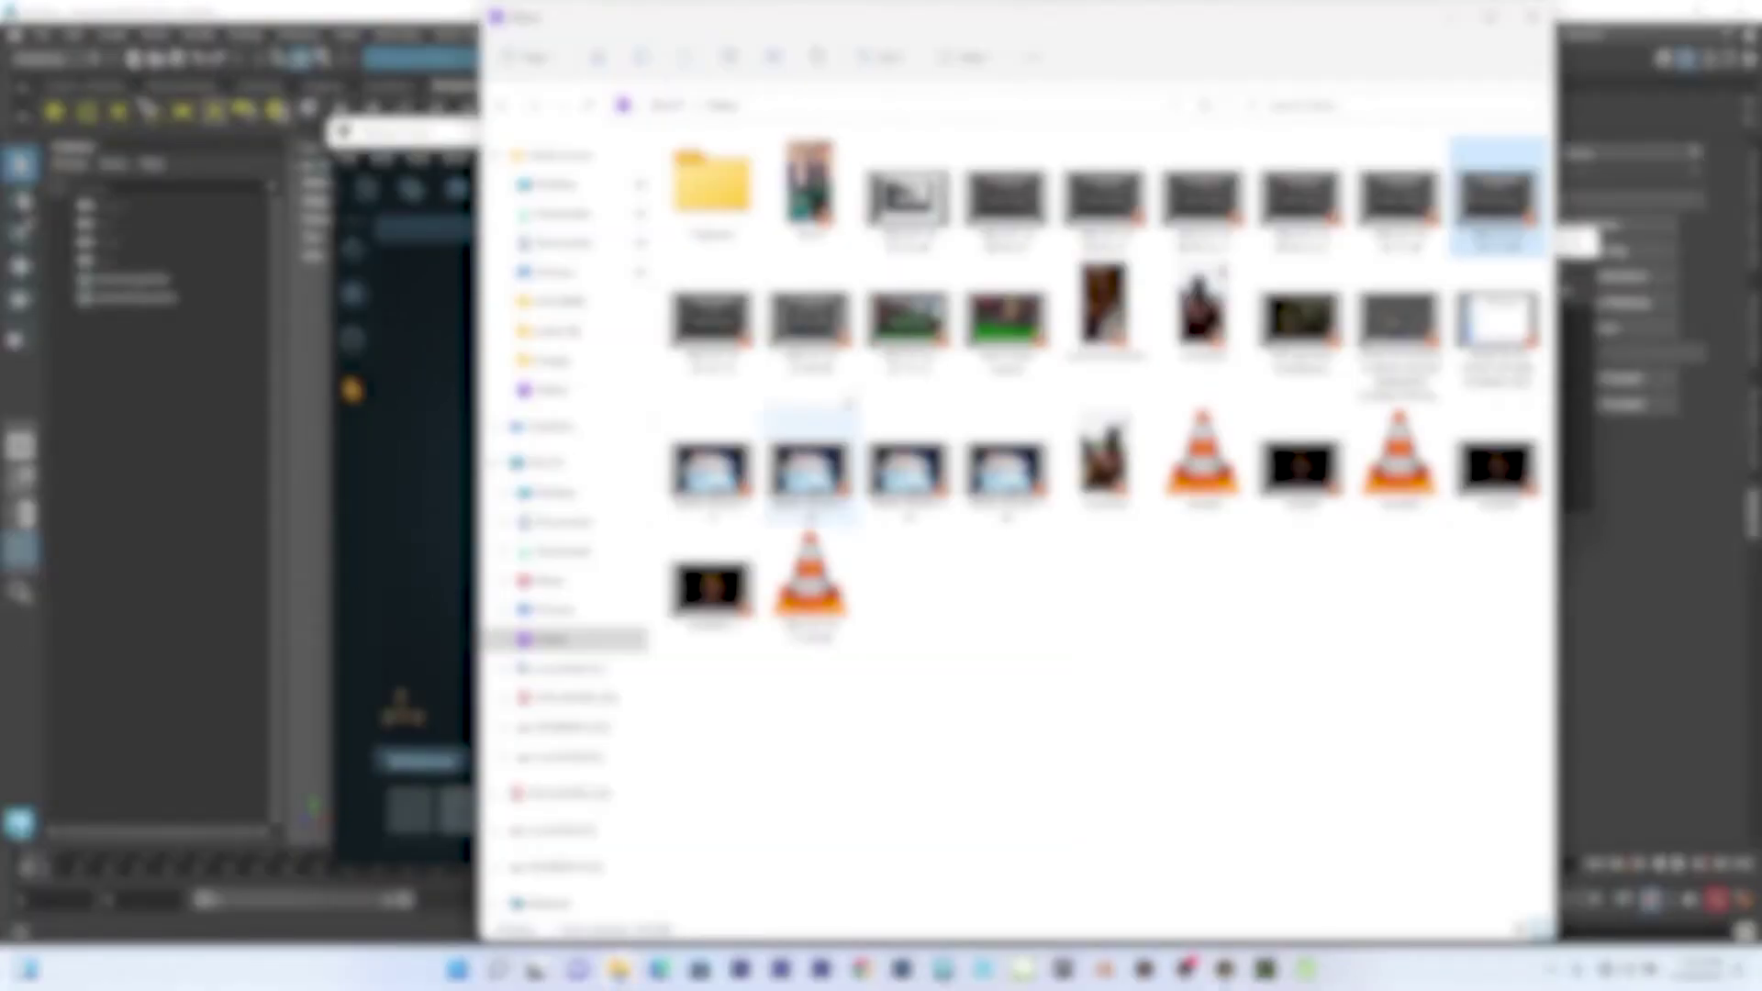
left_click(555, 243)
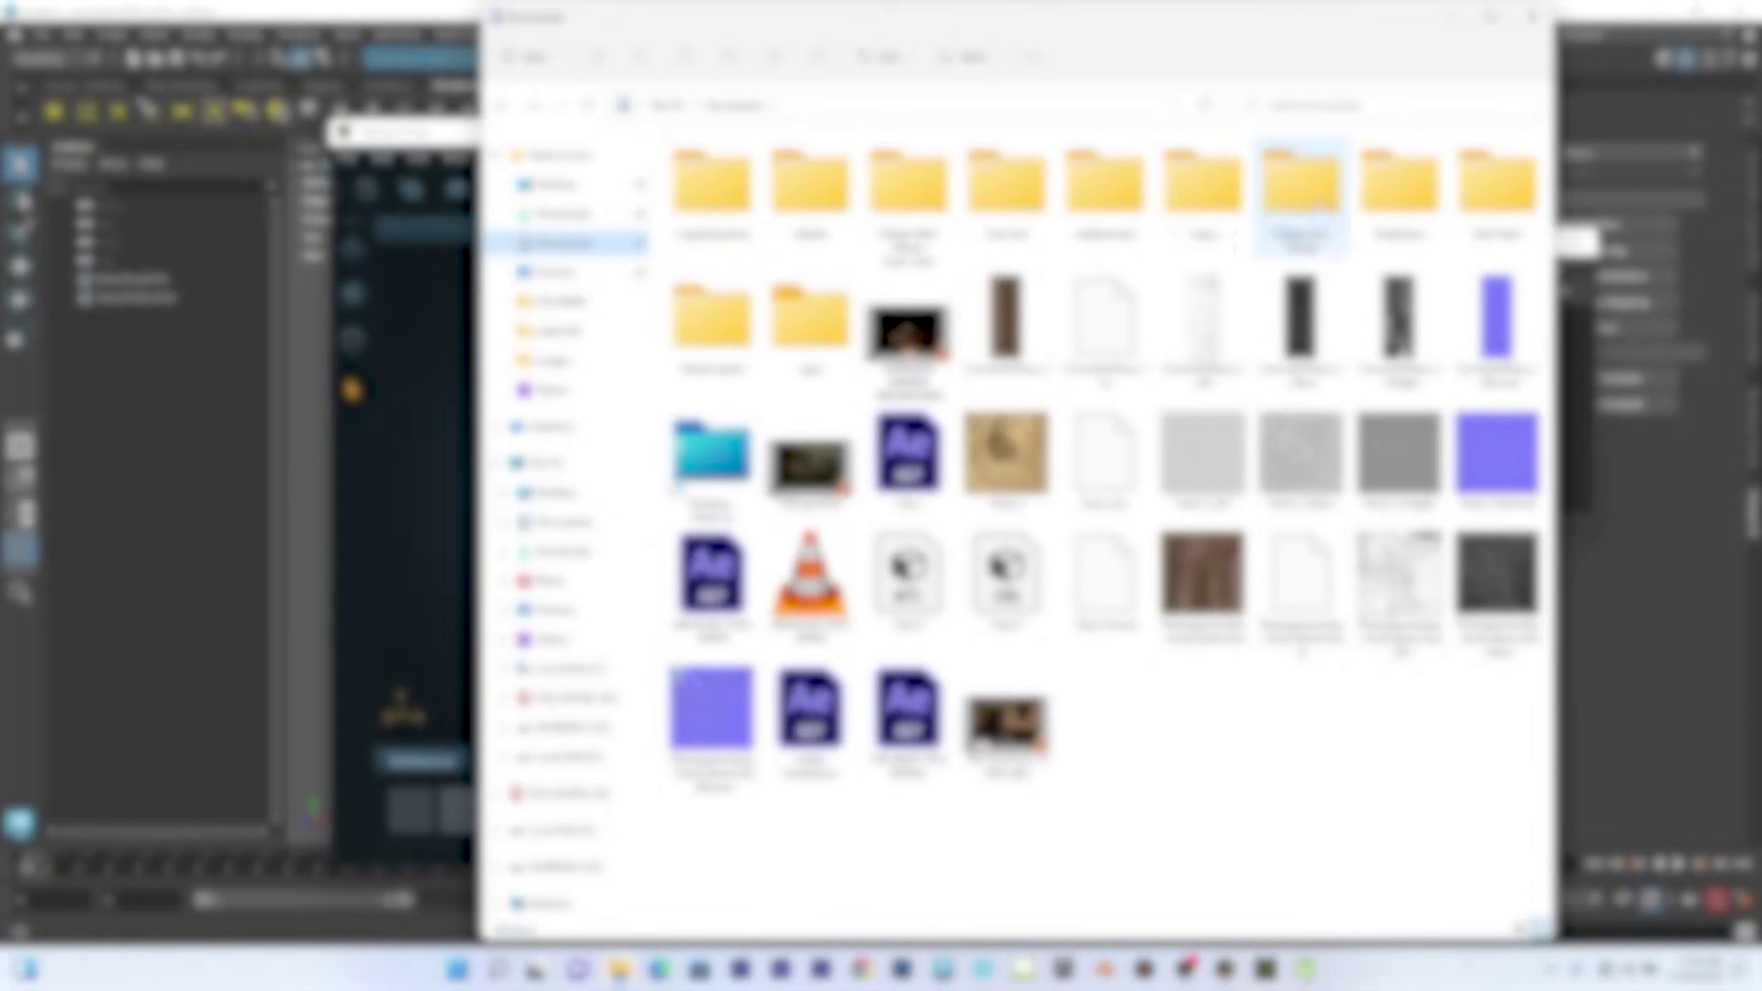
double_click(1006, 188)
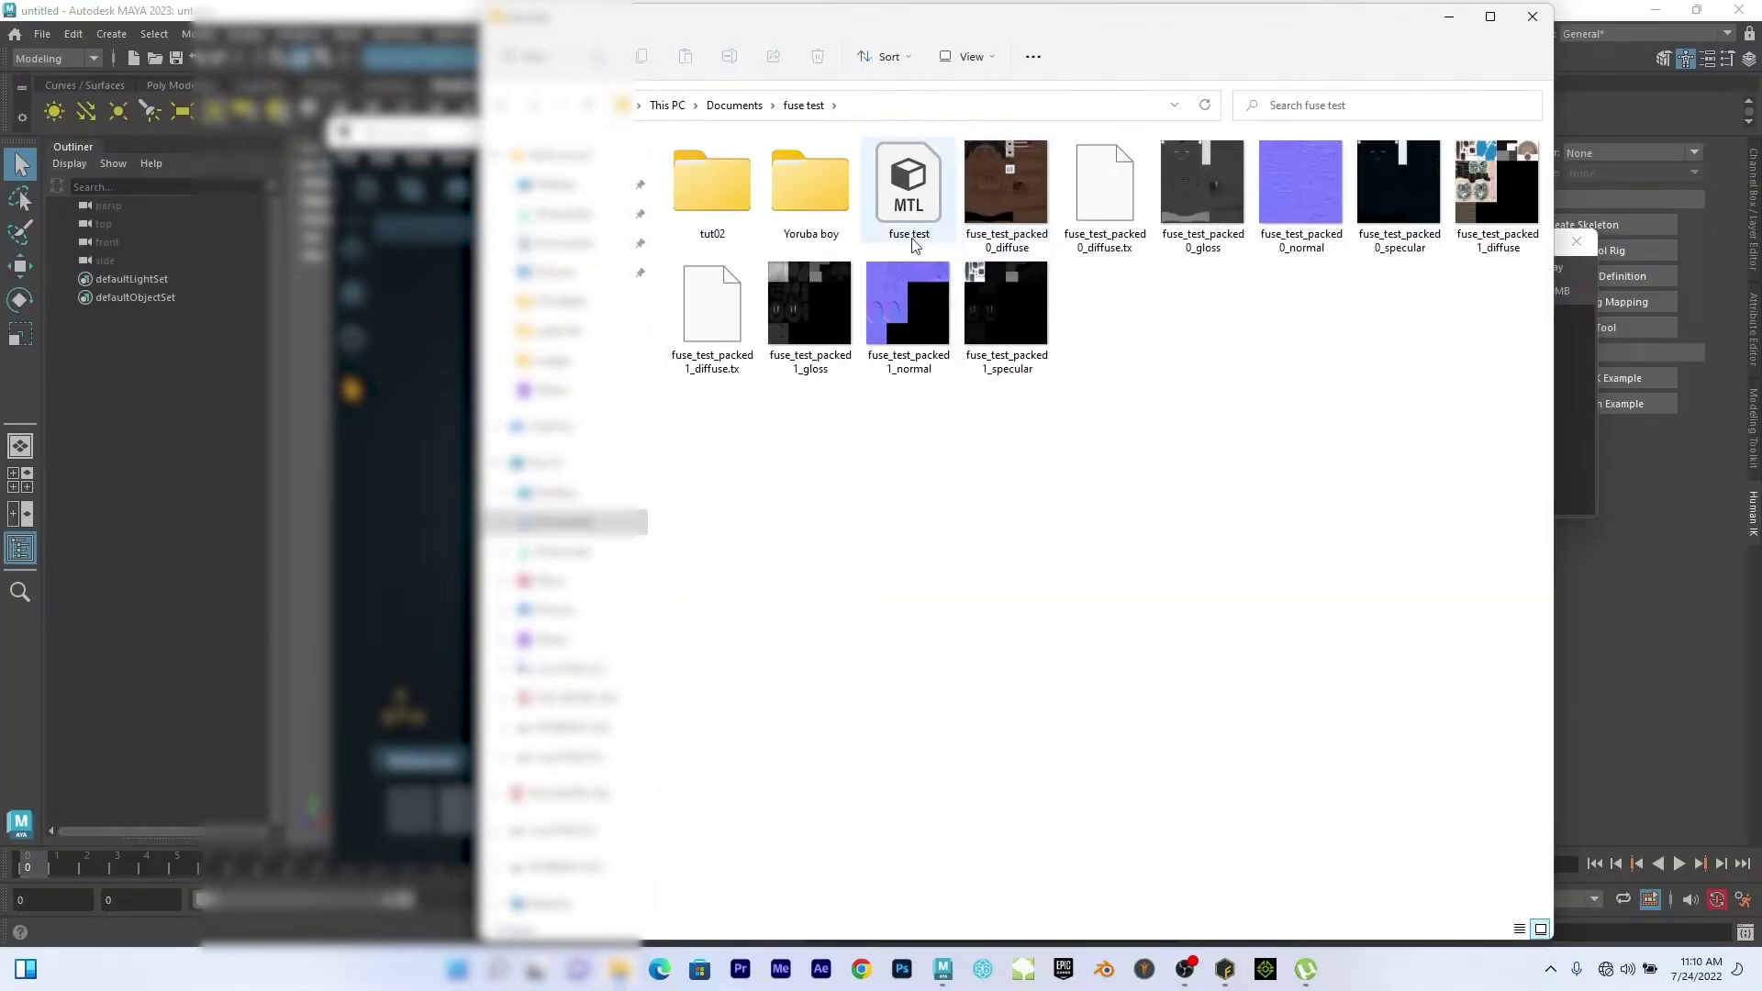
double_click(712, 184)
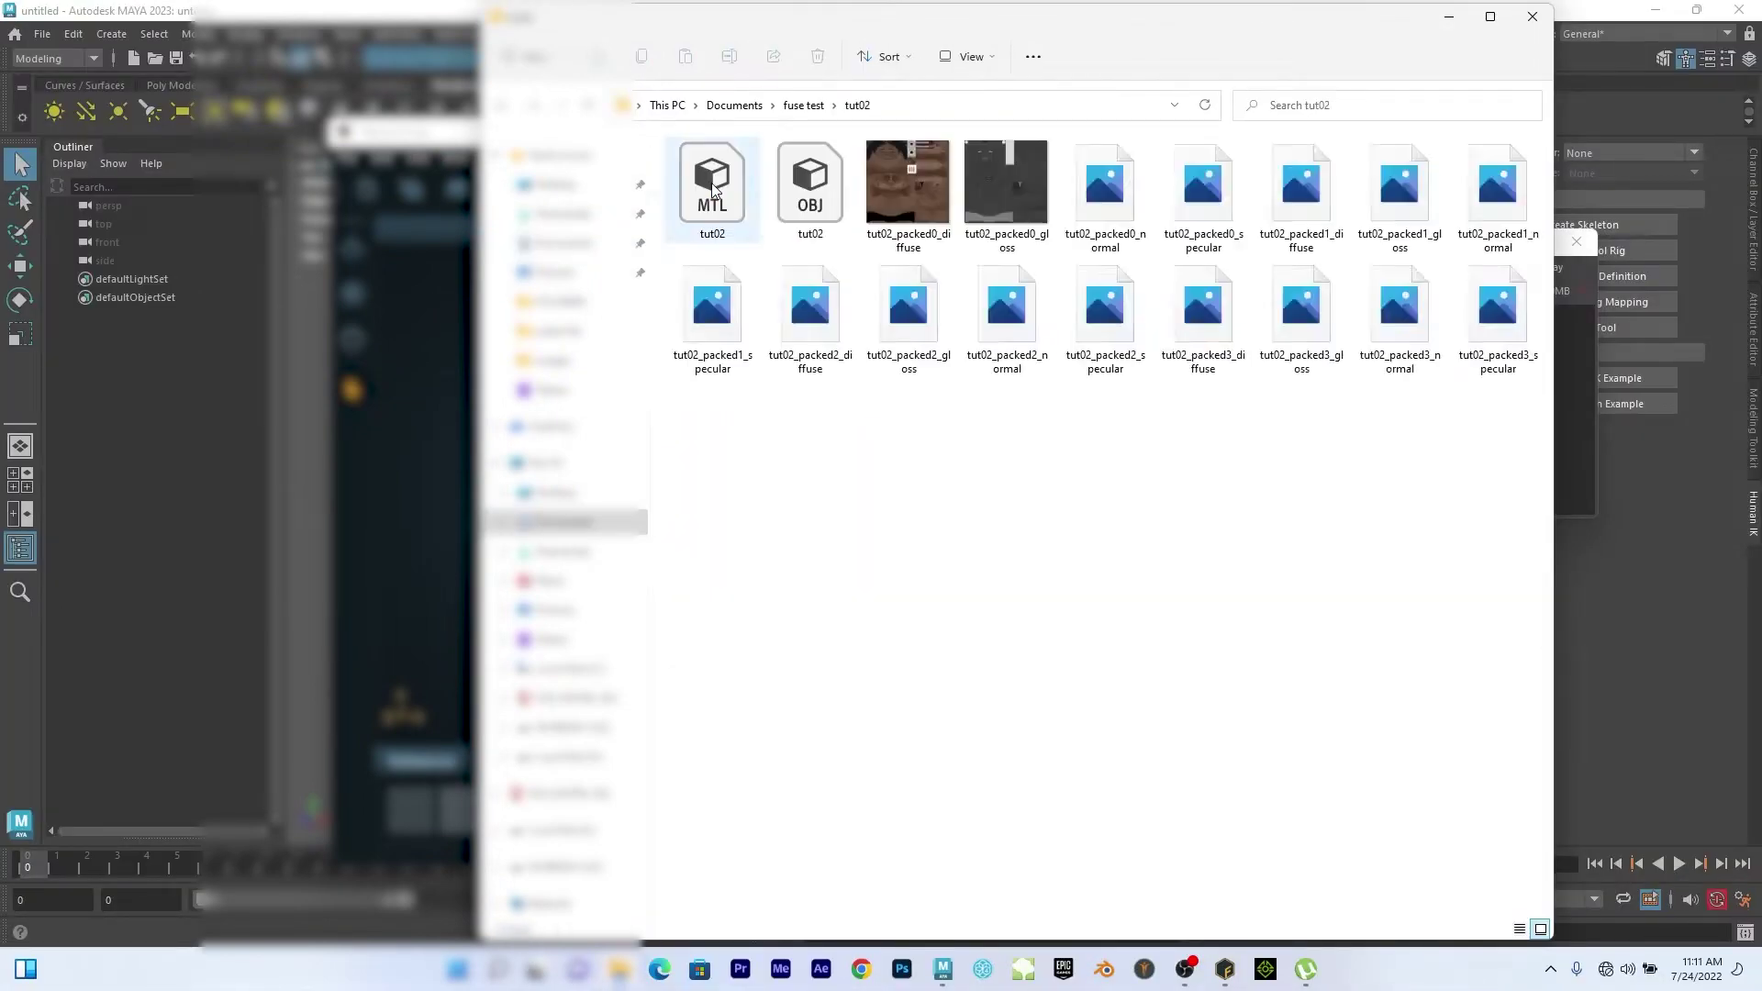
left_click(876, 200)
left_click(1511, 316)
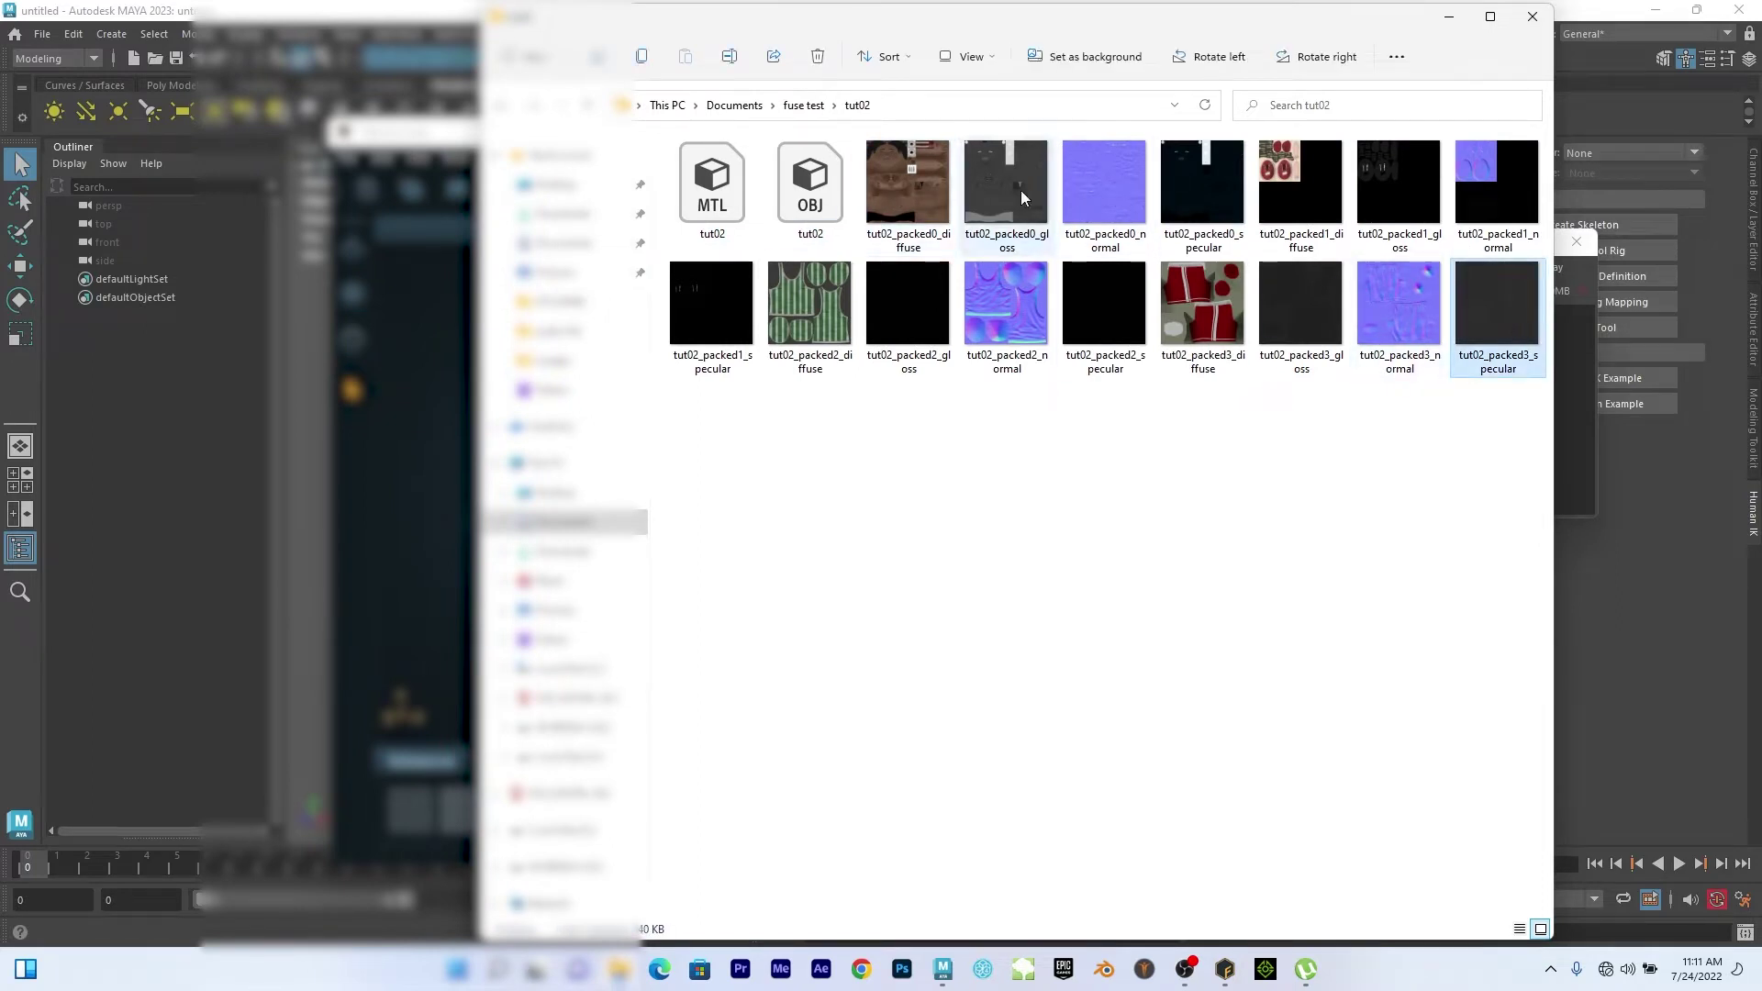
left_click(937, 186, "shift")
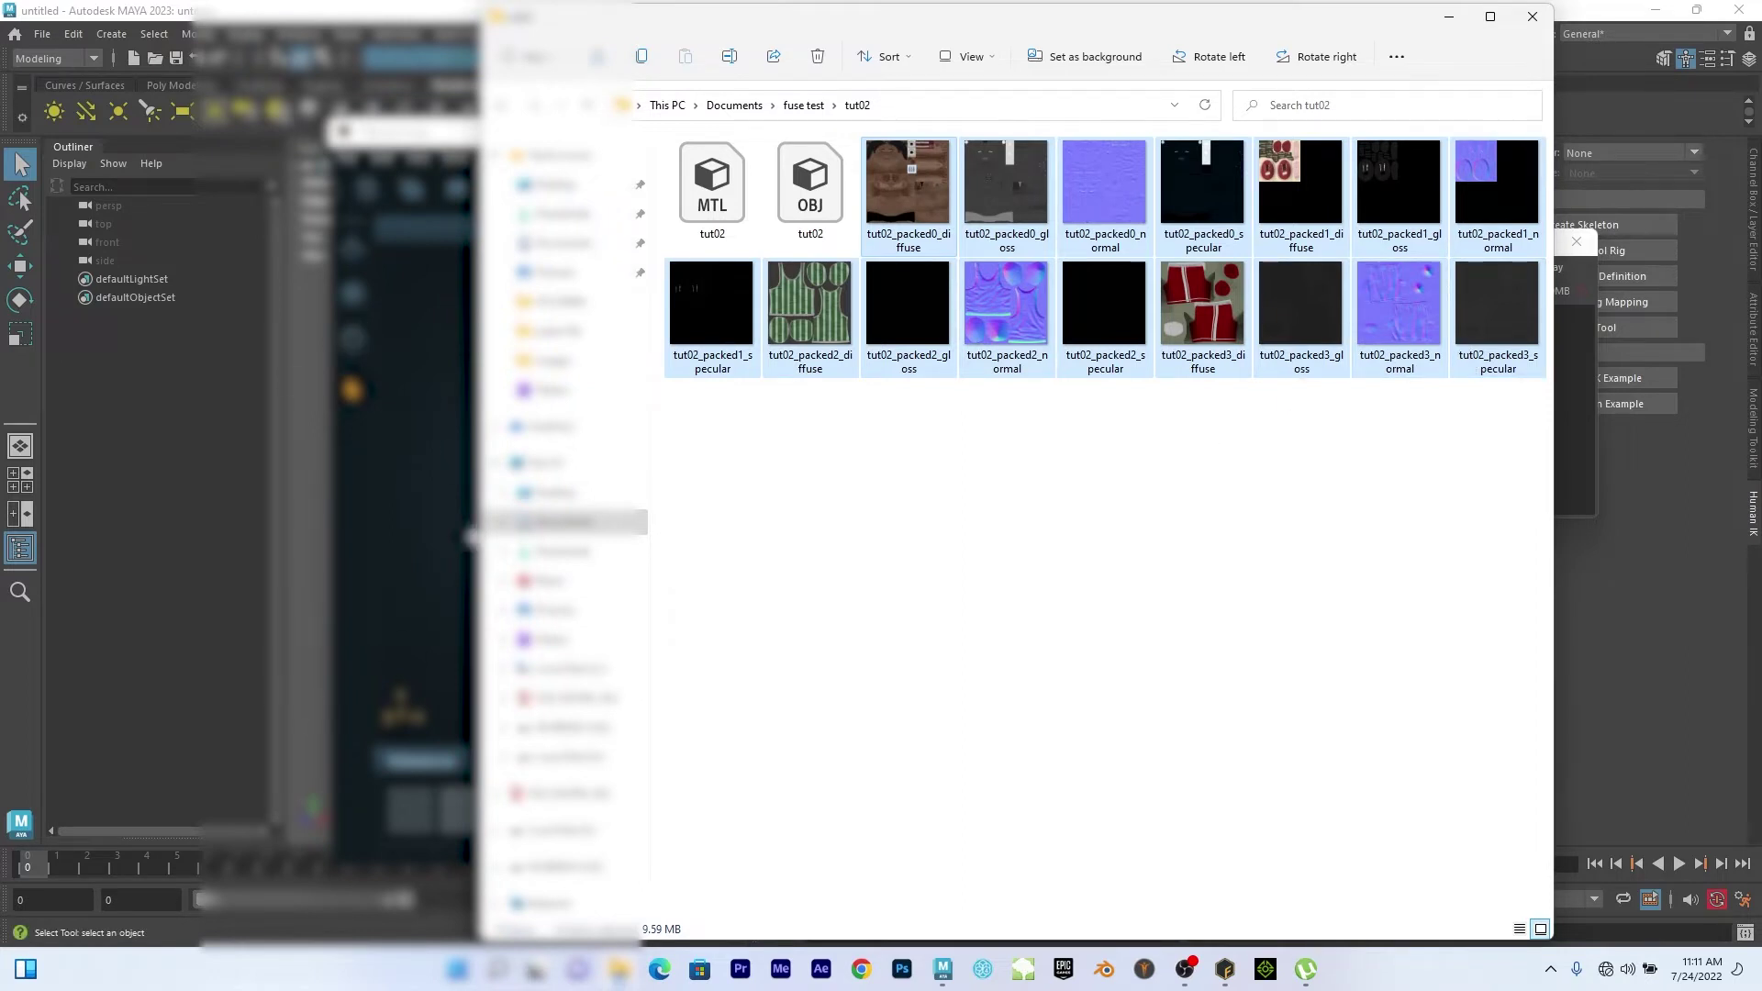
left_click(455, 500)
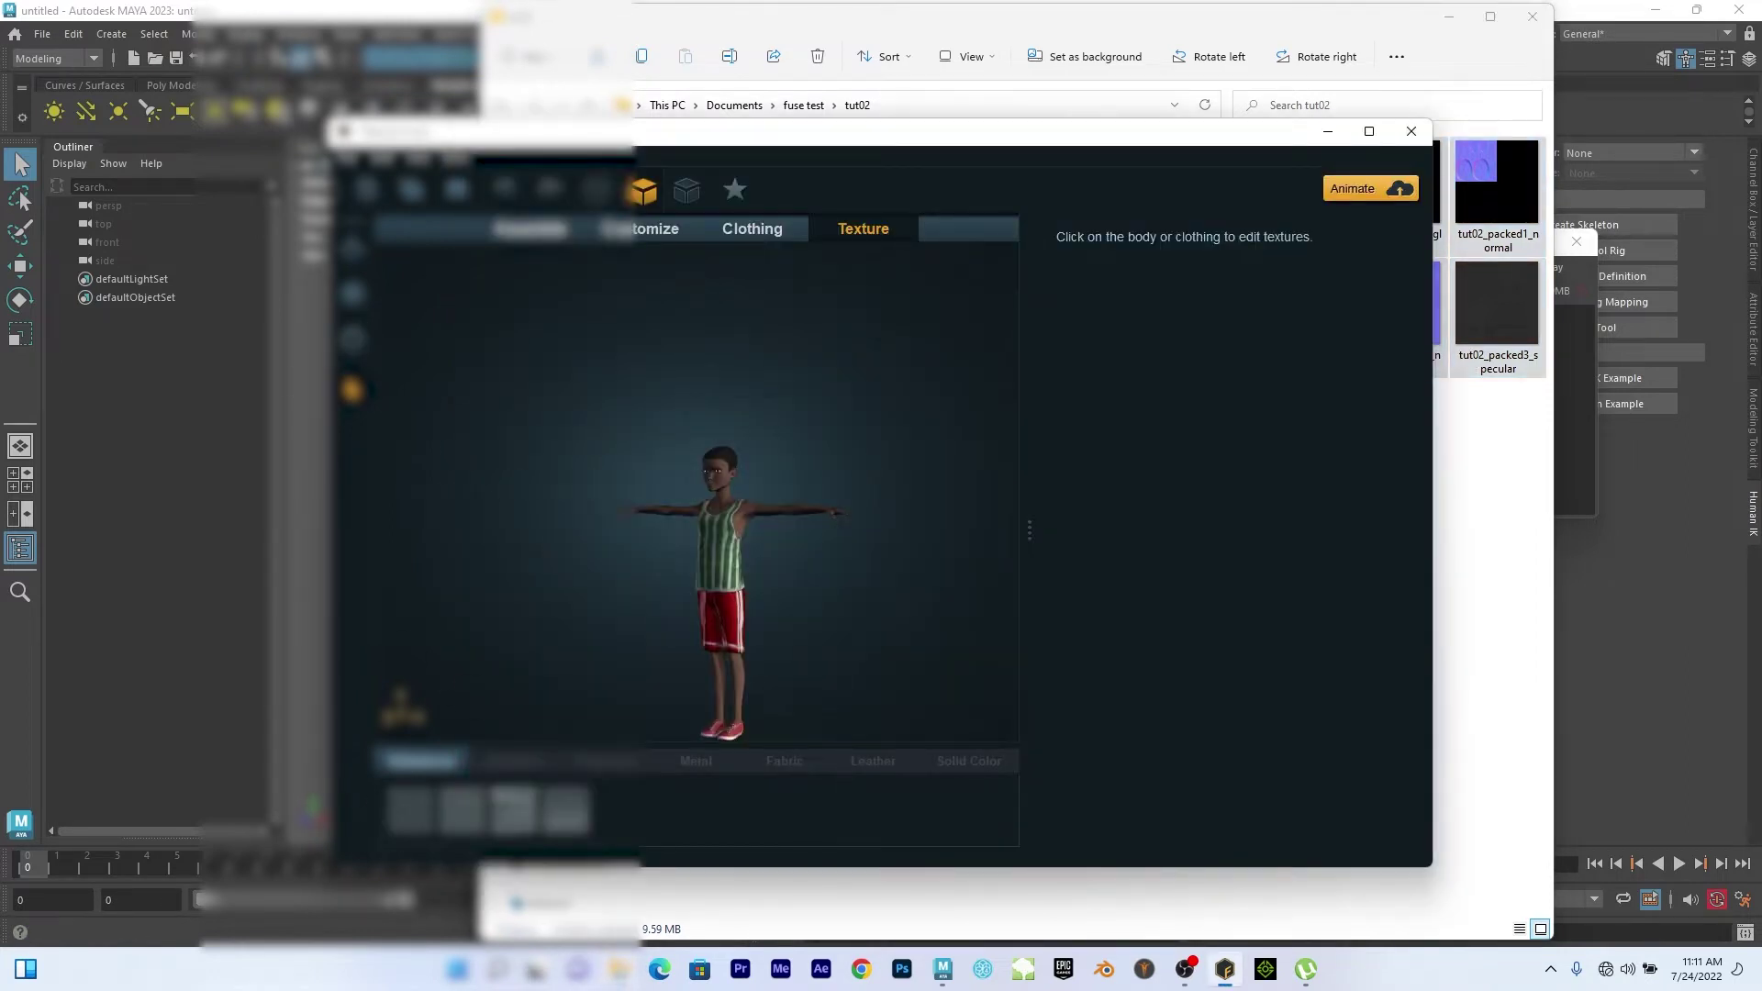
left_click(620, 969)
left_click(1021, 327)
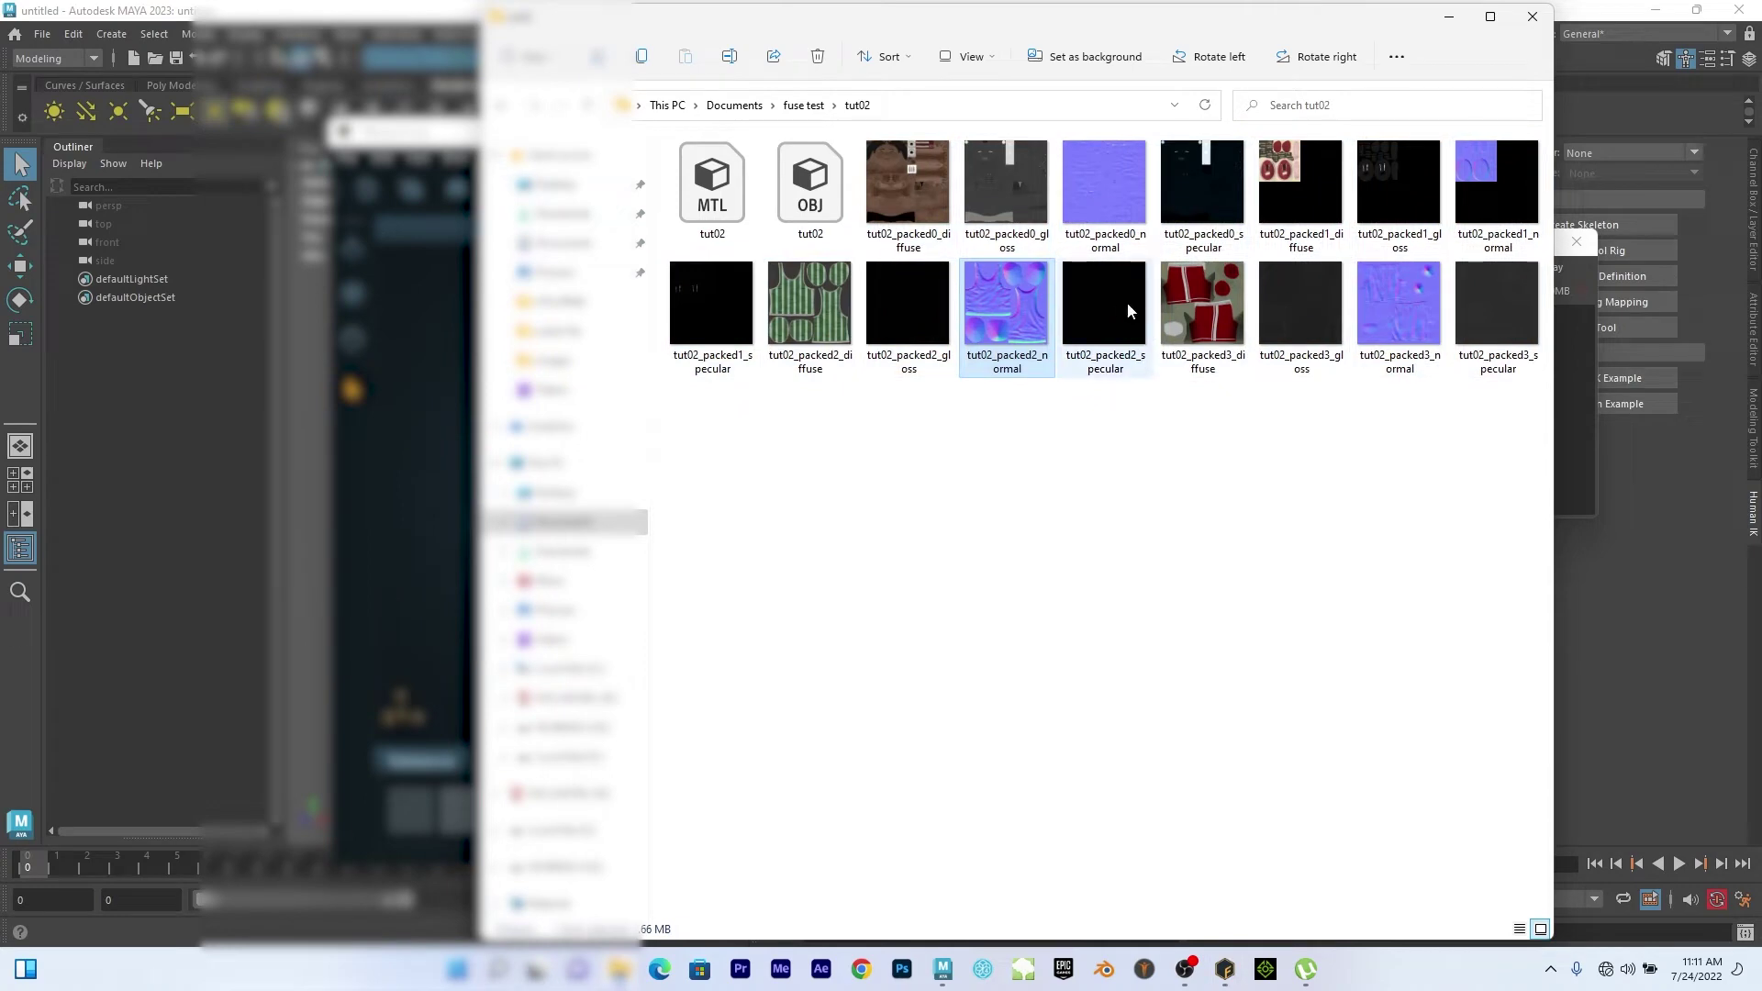
left_click(1110, 302)
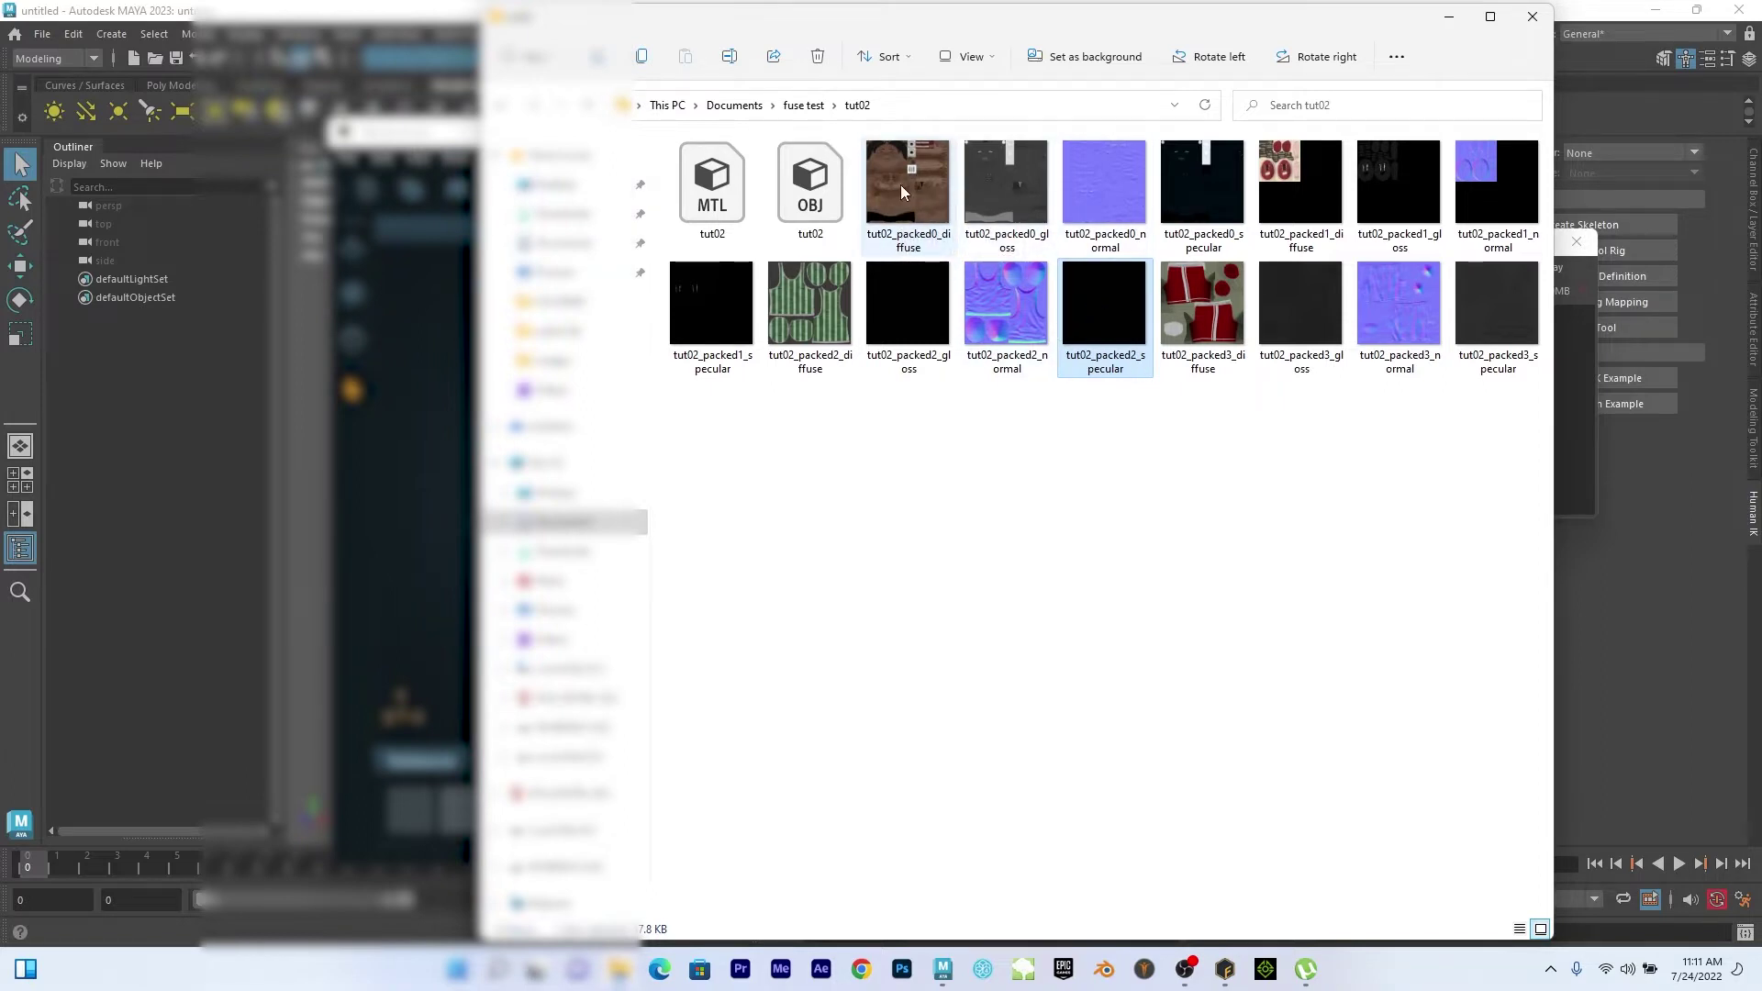
Close the Fuse character without saving changes.
key("alt+Tab")
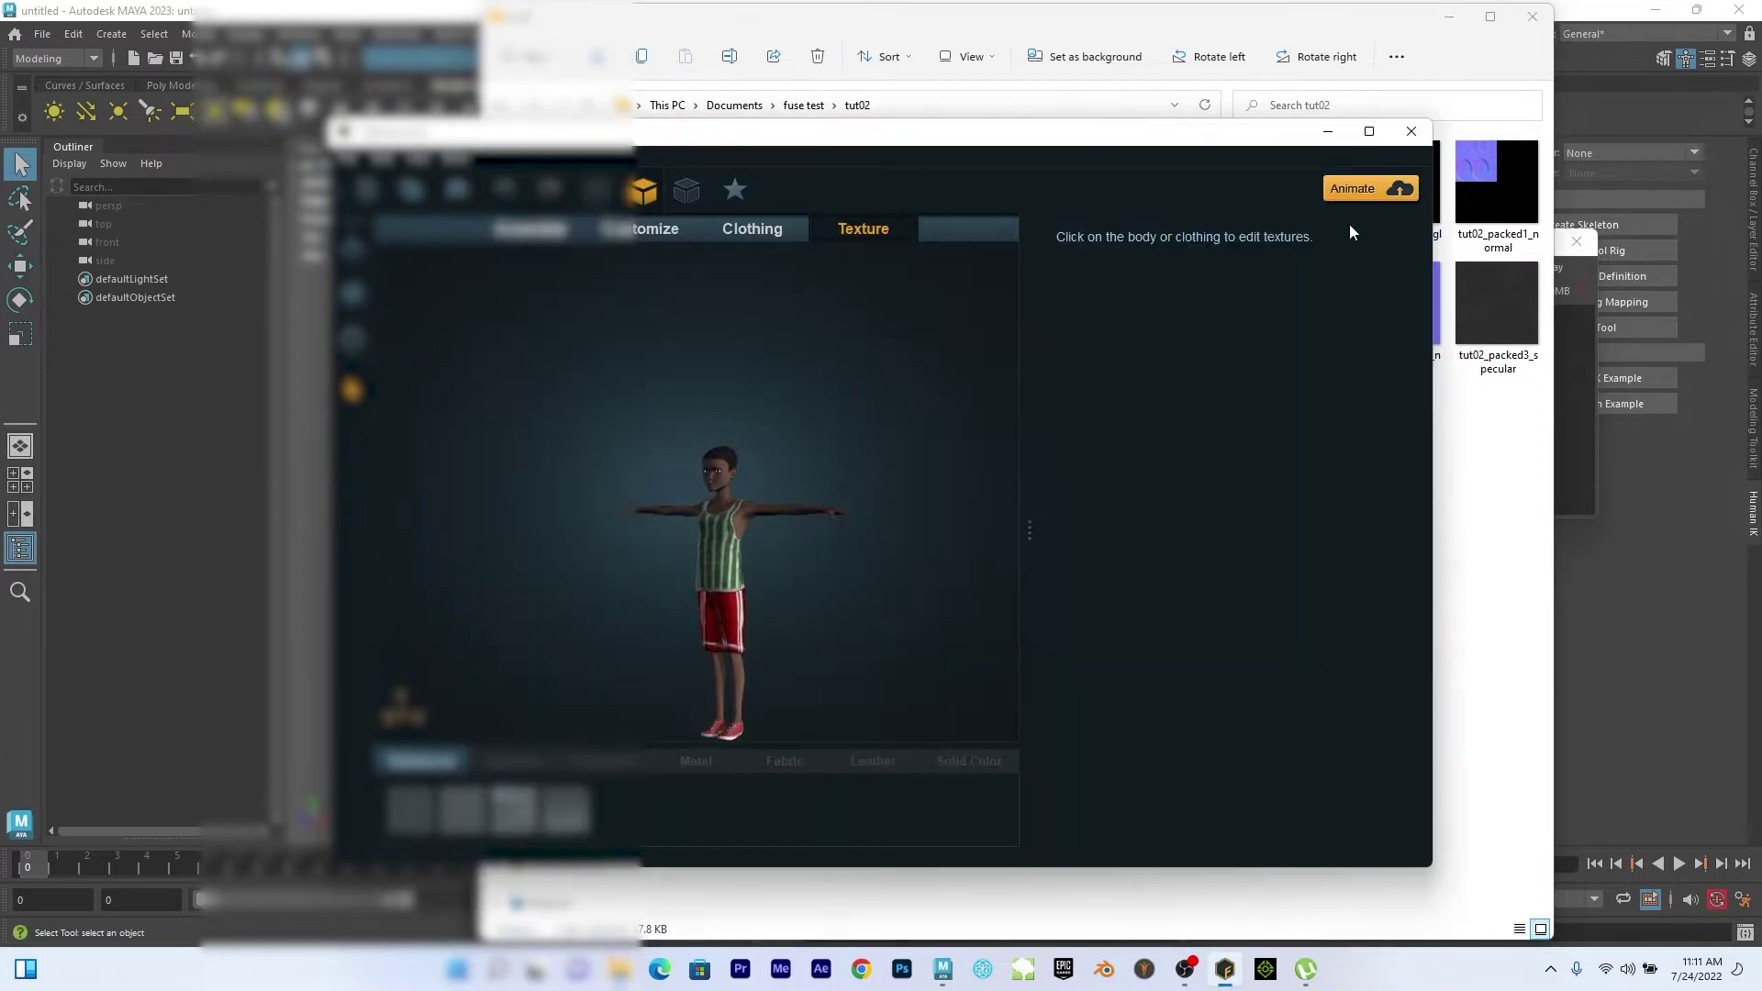
left_click(1402, 131)
left_click(880, 535)
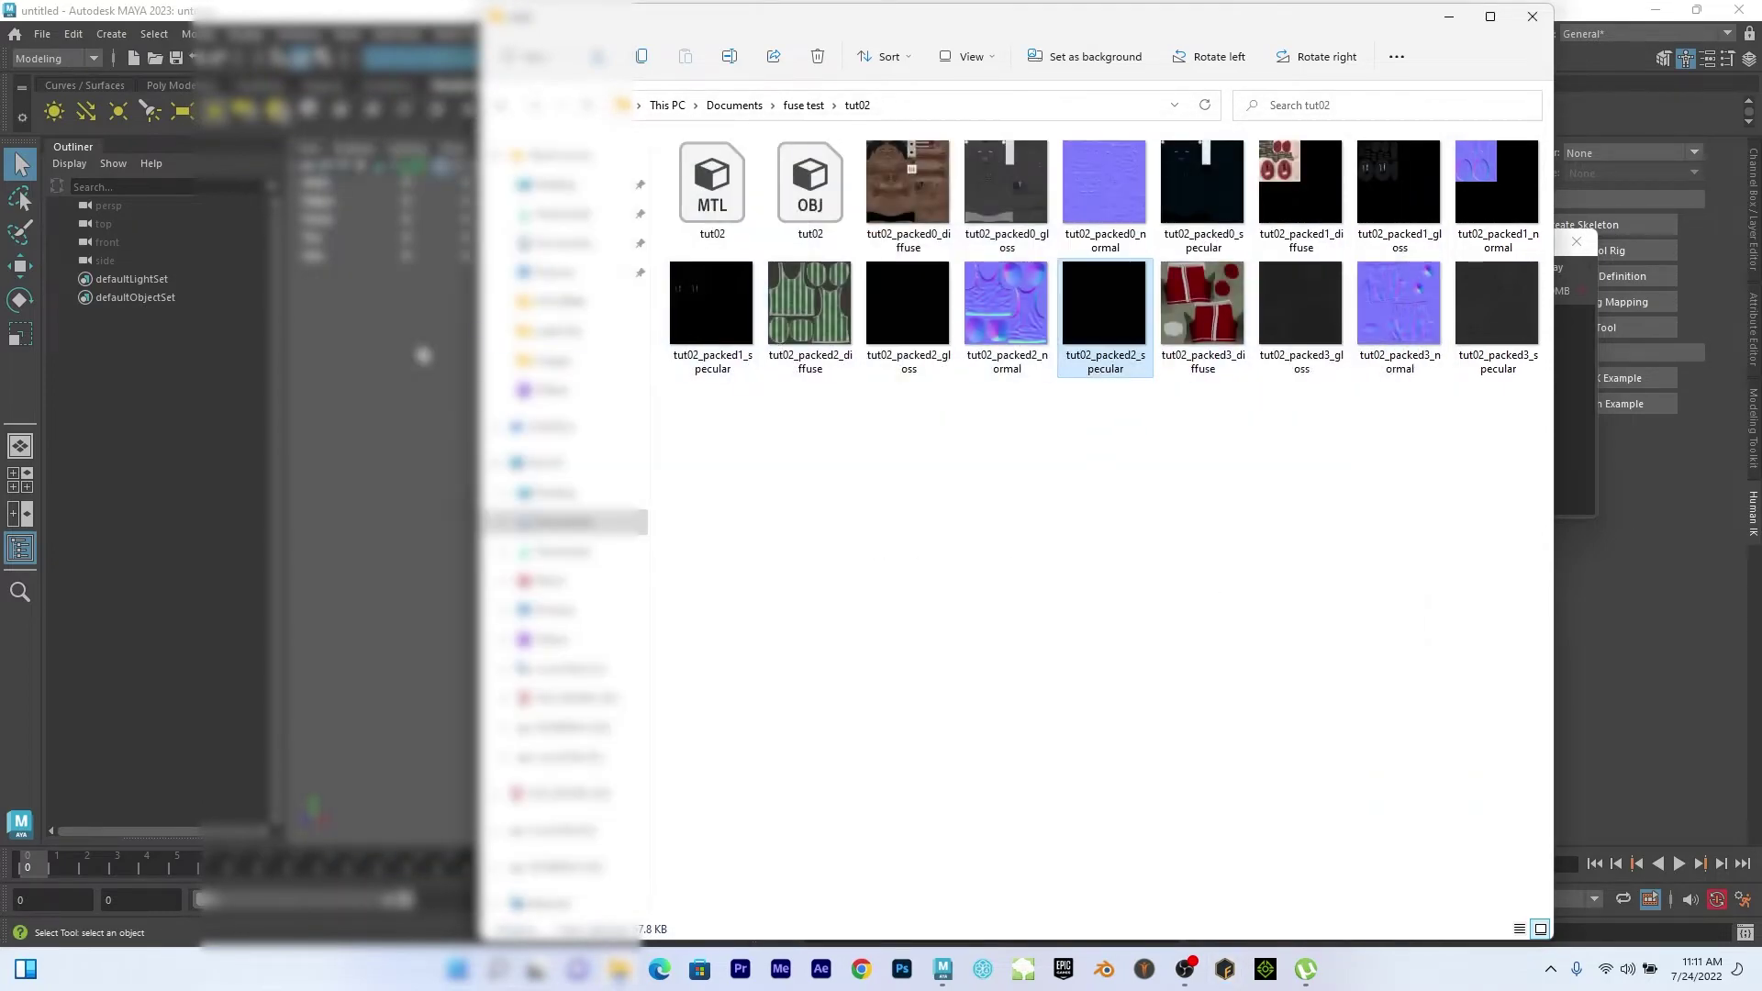
Launch Chrome, go to Mixamo maximized, sign in, and orbit the Yoruba Boy preview.
left_click(860, 969)
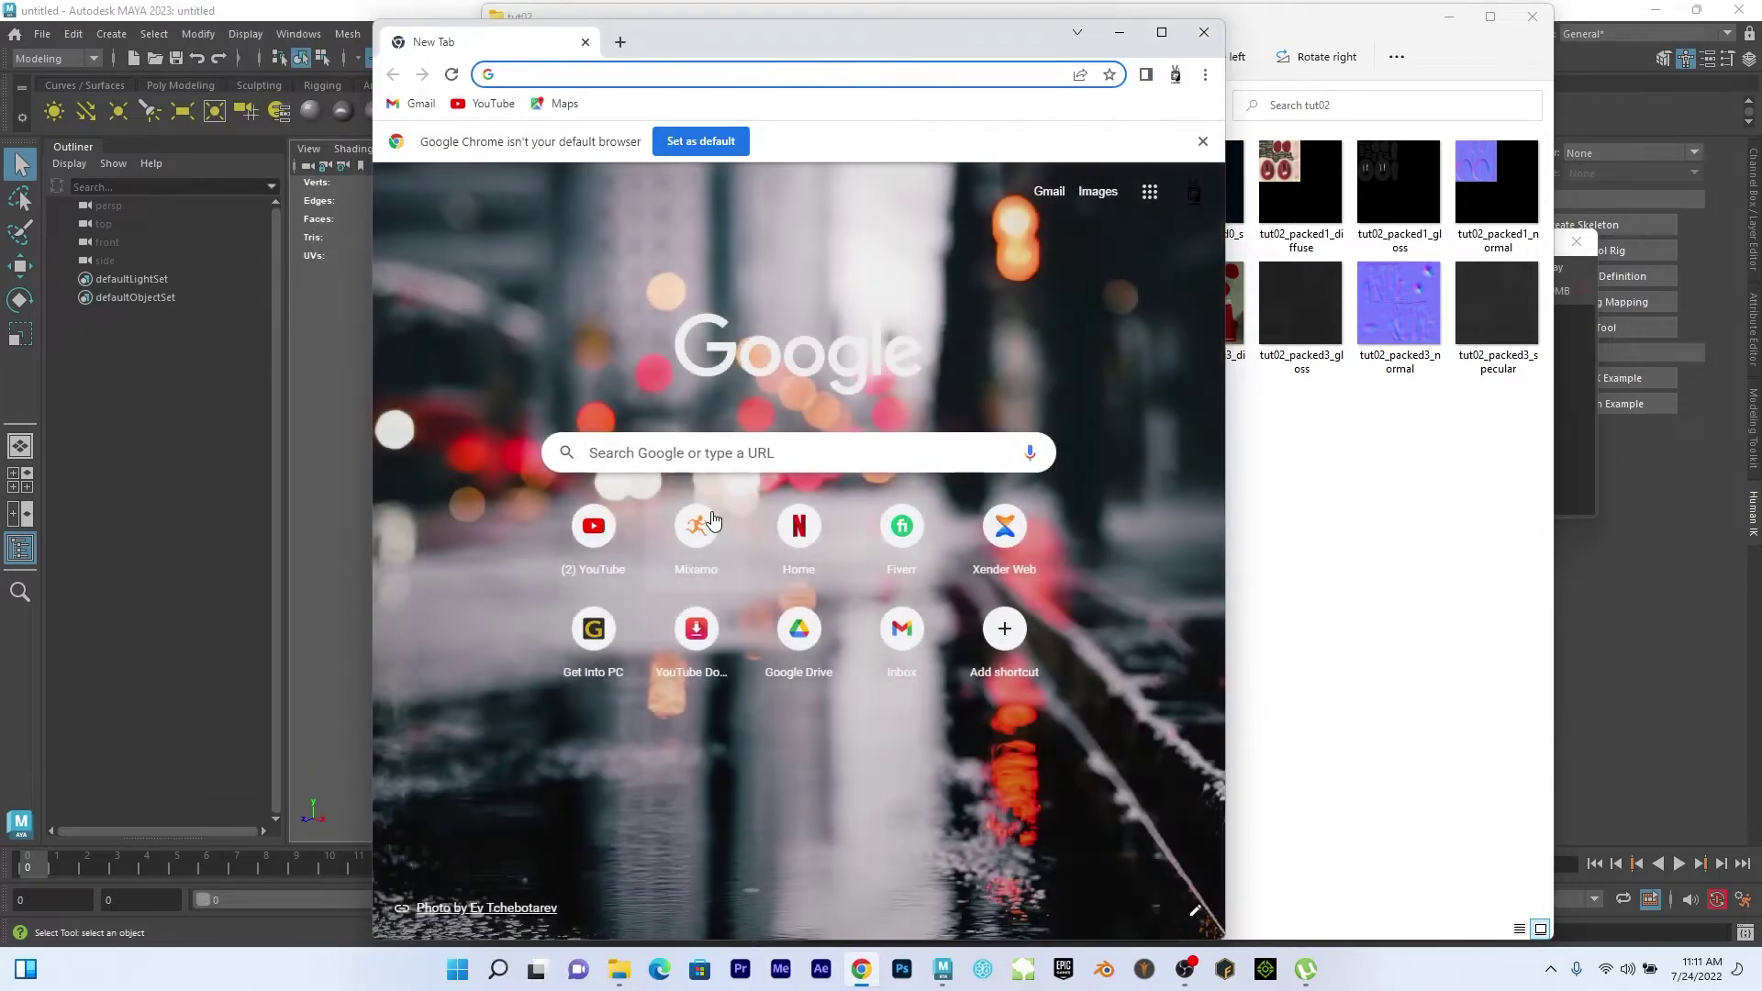
left_click(713, 524)
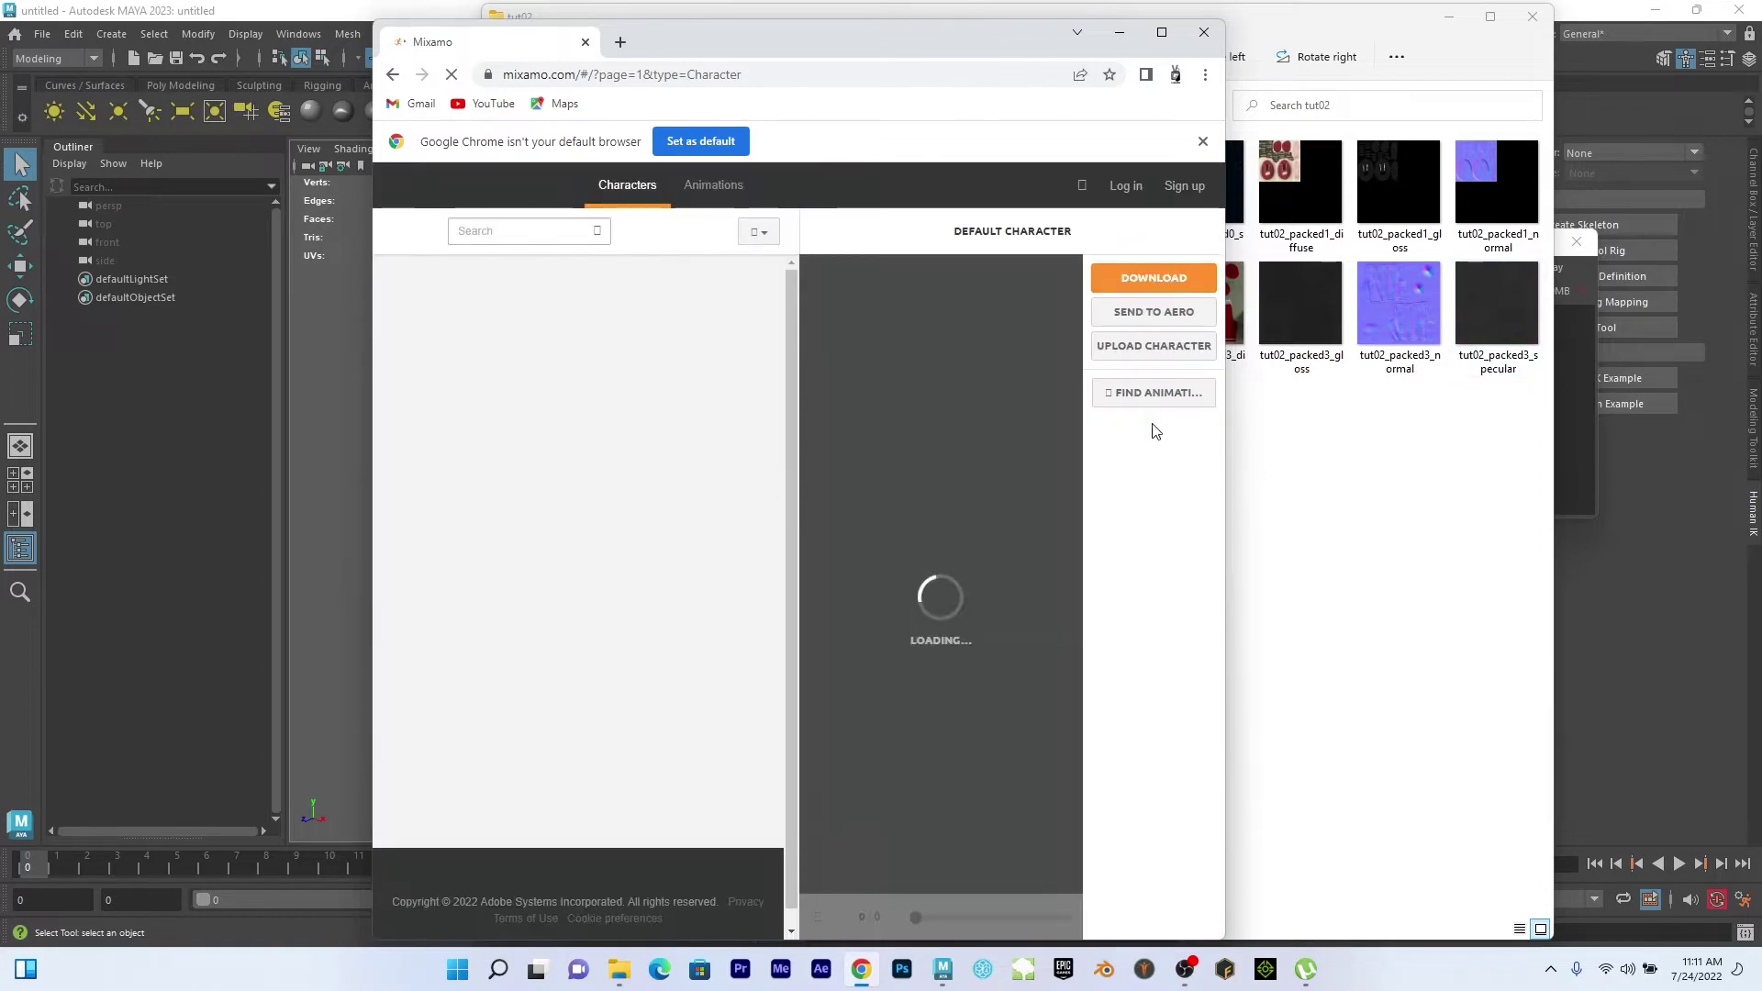
left_click(1160, 33)
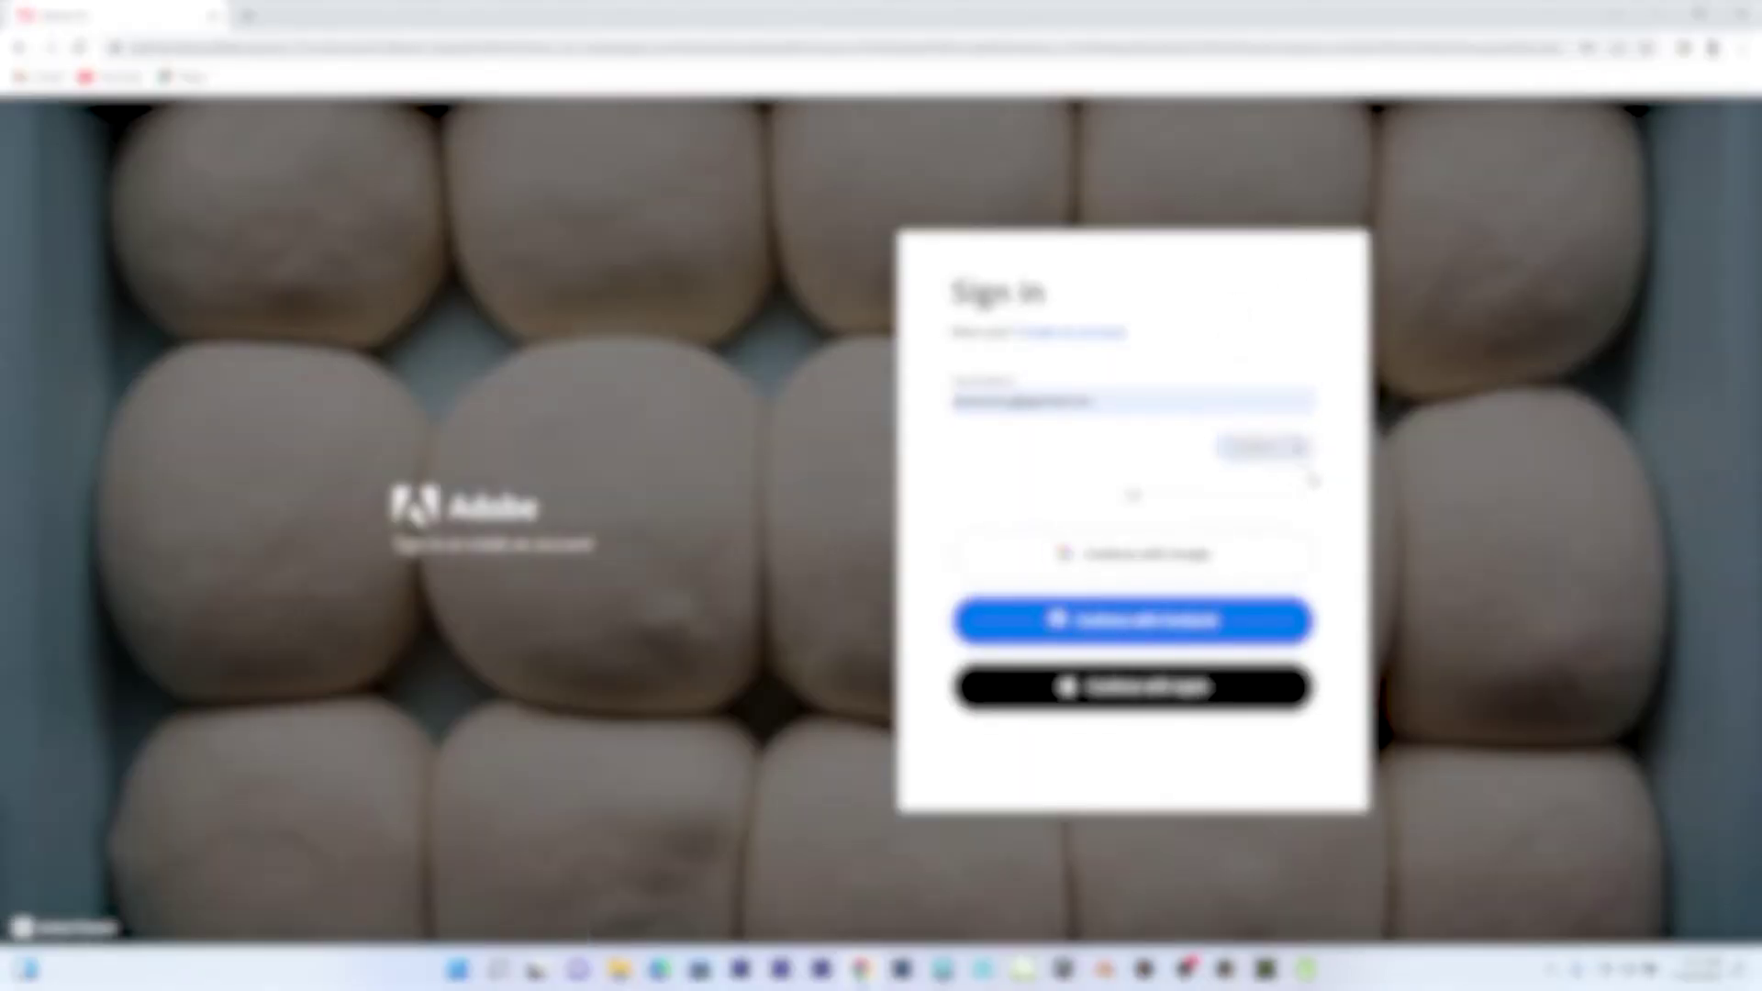
left_click(1285, 449)
left_click(1274, 521)
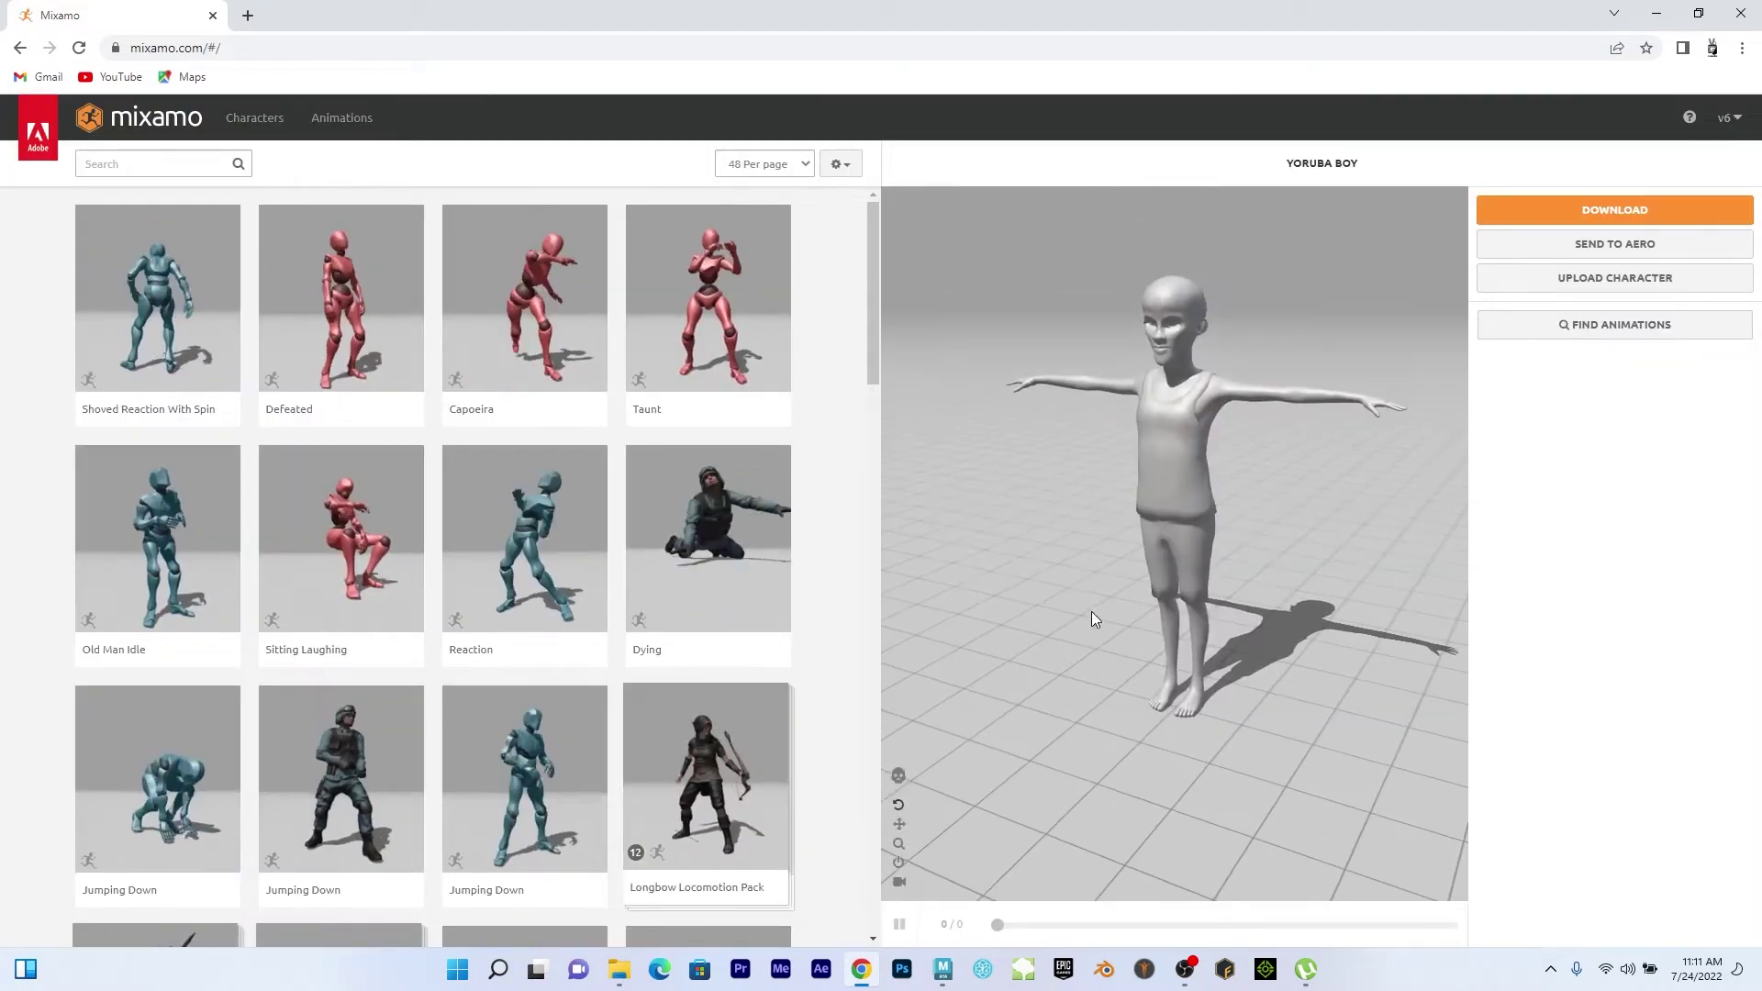
left_click_drag(1356, 591, 1063, 444)
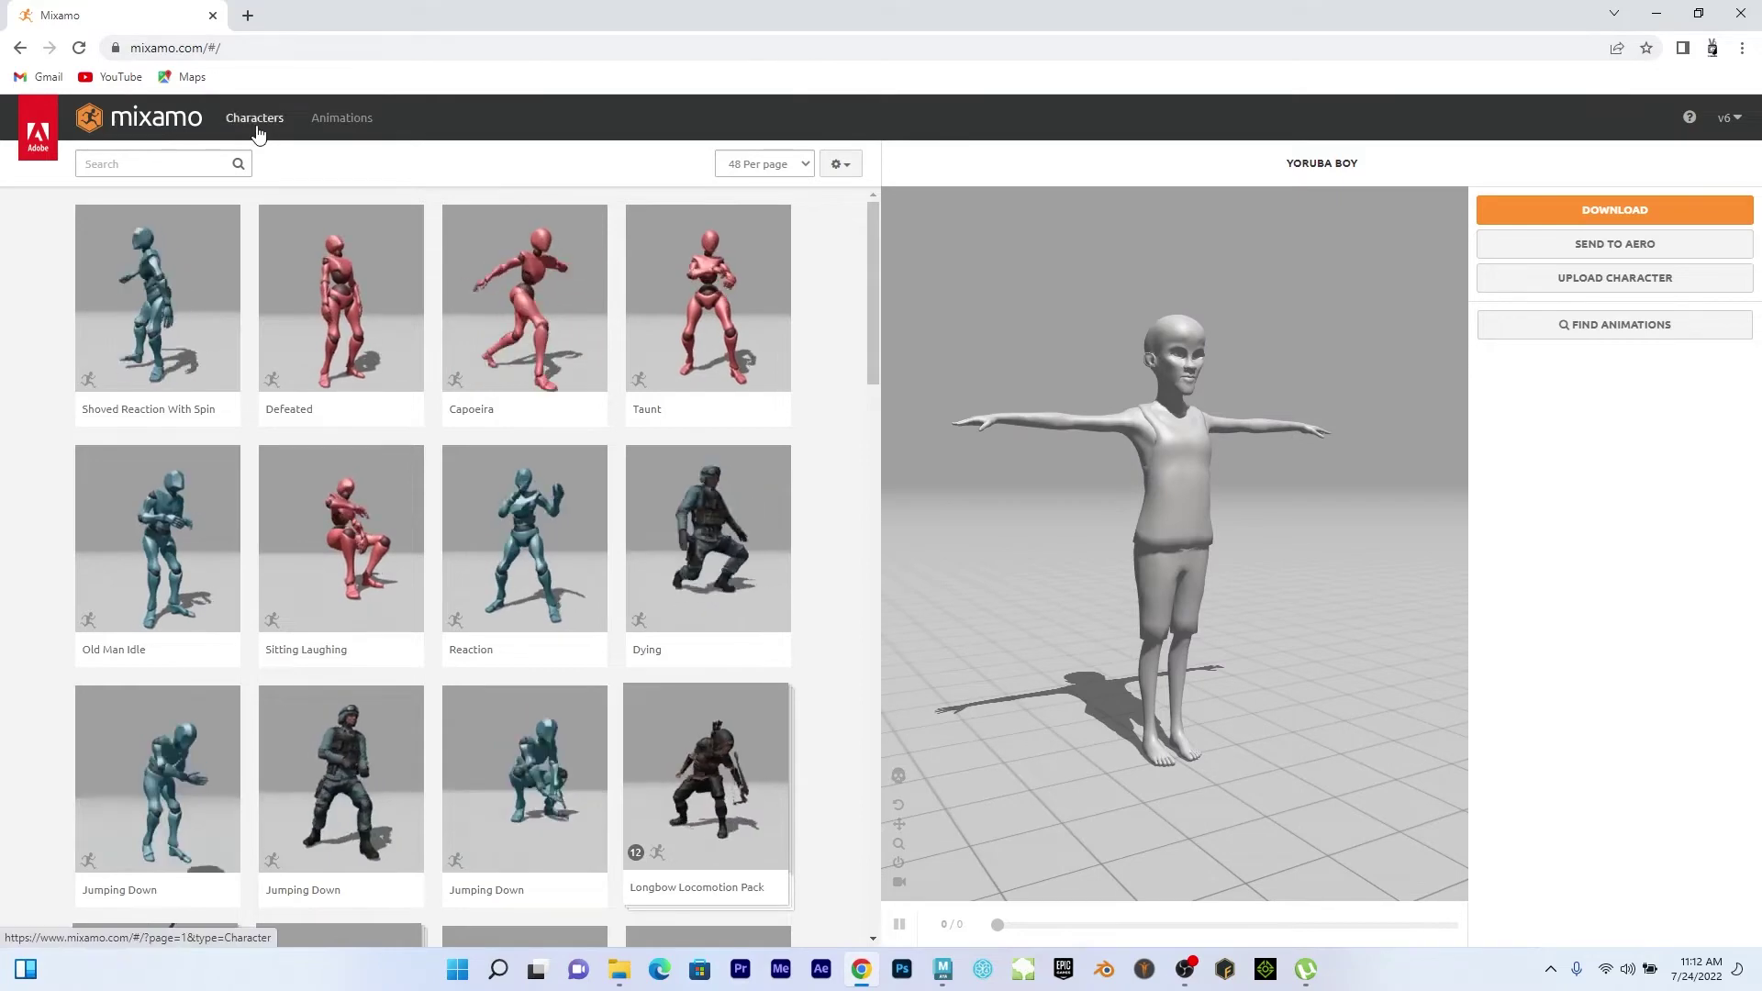
Upload the character file from the fuse test > tut02 folder to Mixamo.
left_click(1620, 280)
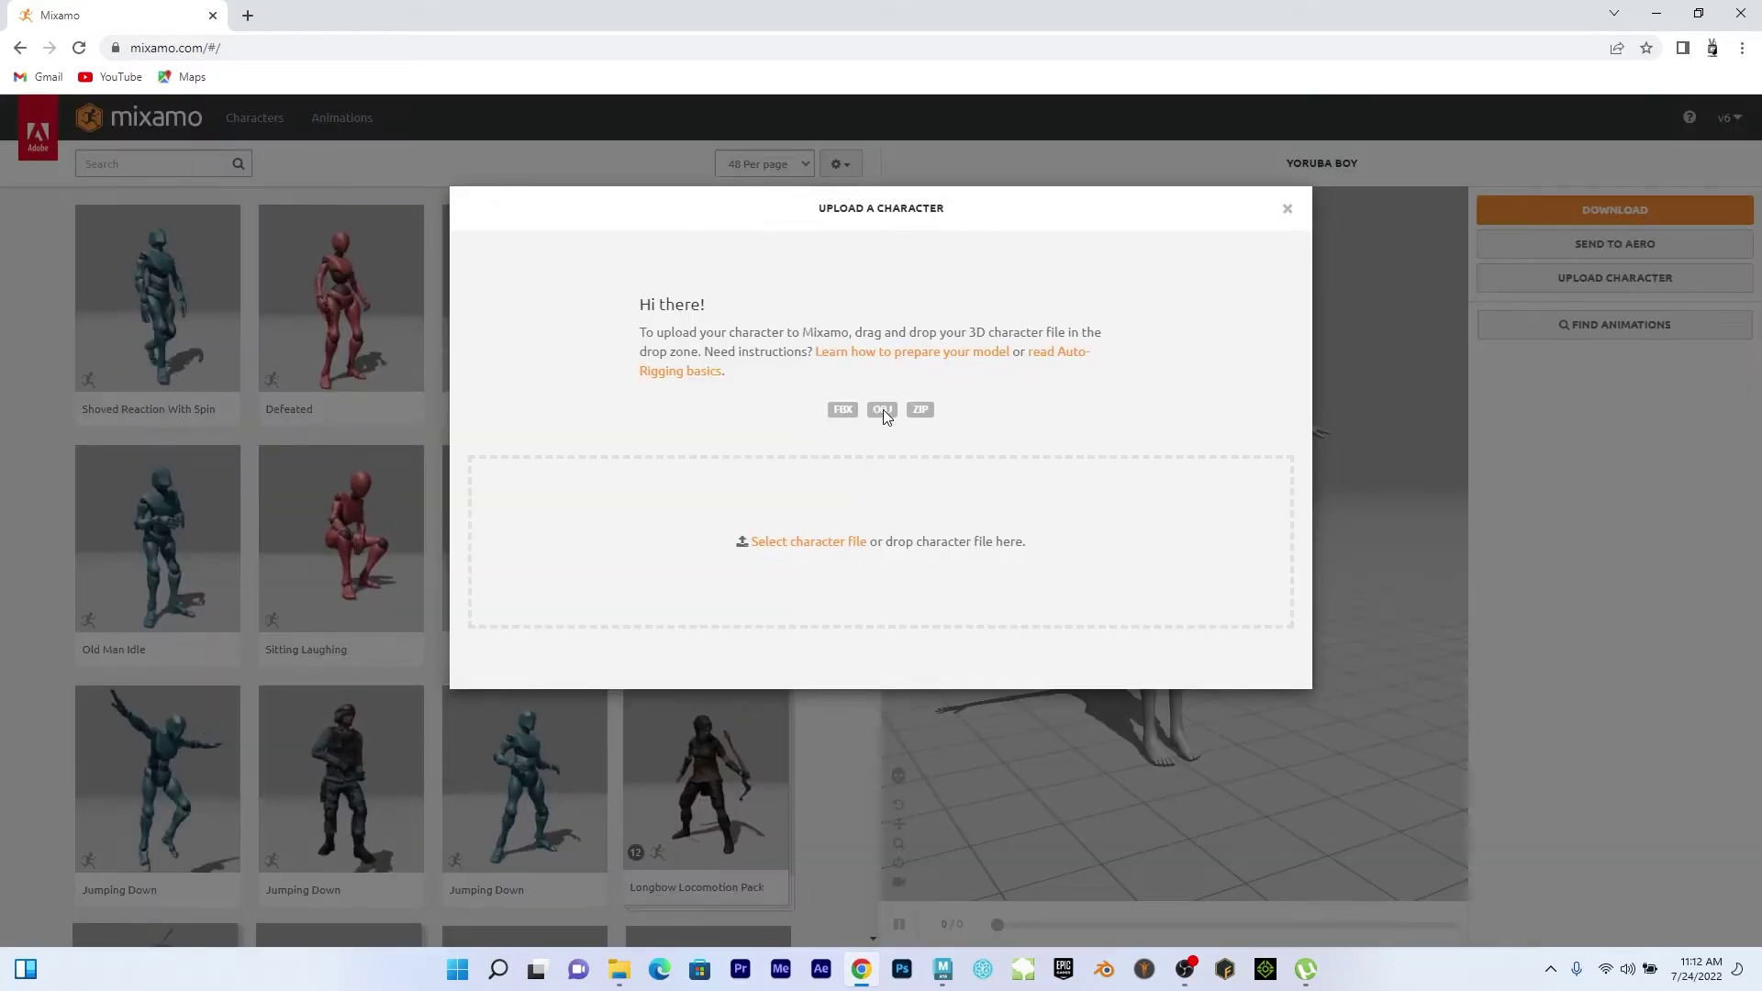
left_click(816, 555)
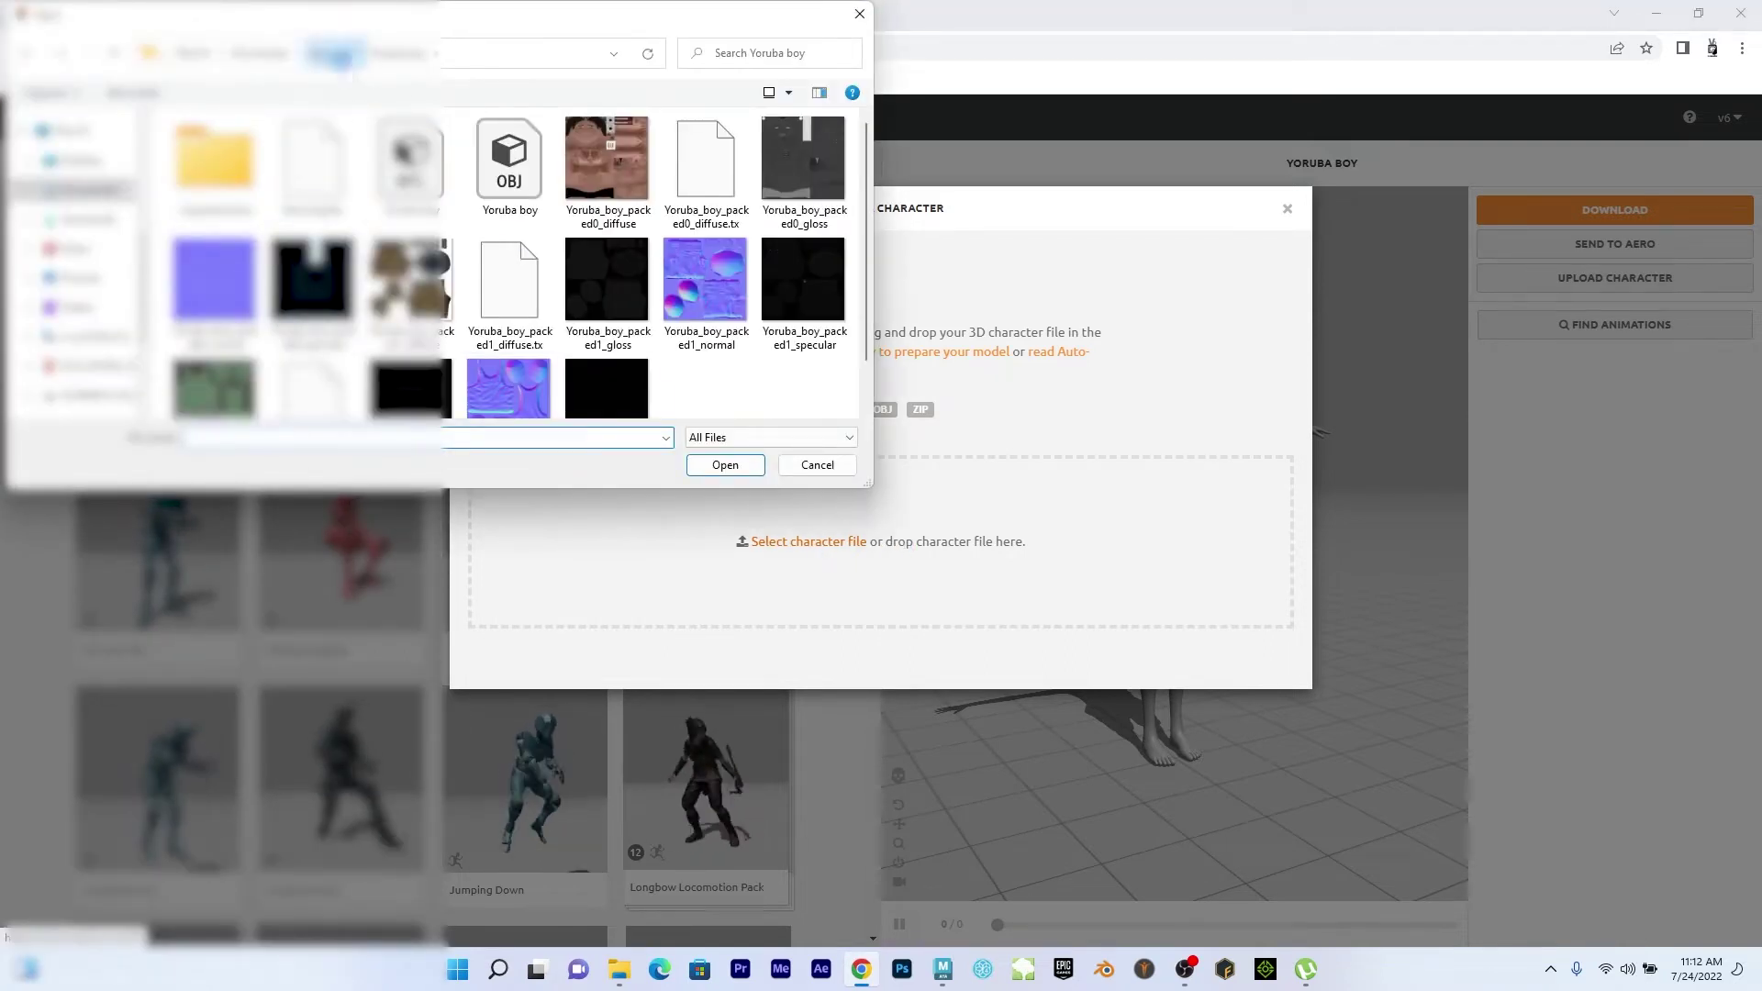
left_click(330, 52)
double_click(214, 161)
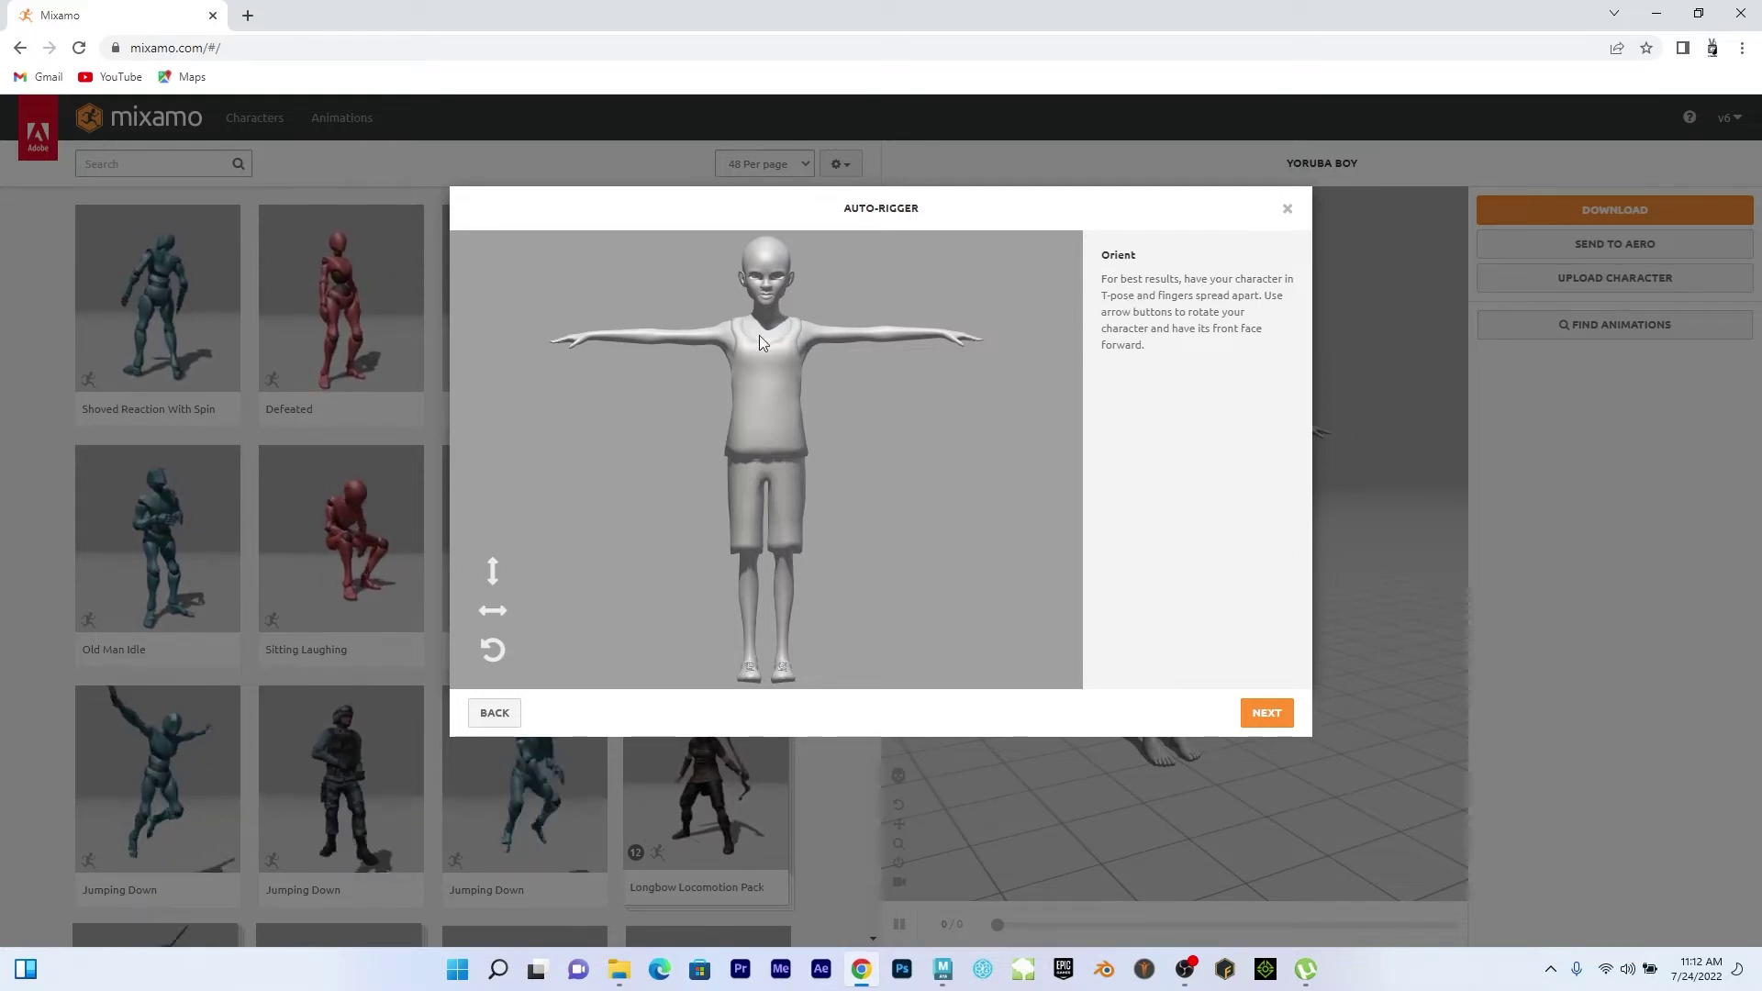
Place the chin, wrist, elbow, knee and groin markers and auto-rig the boy.
left_click(1267, 713)
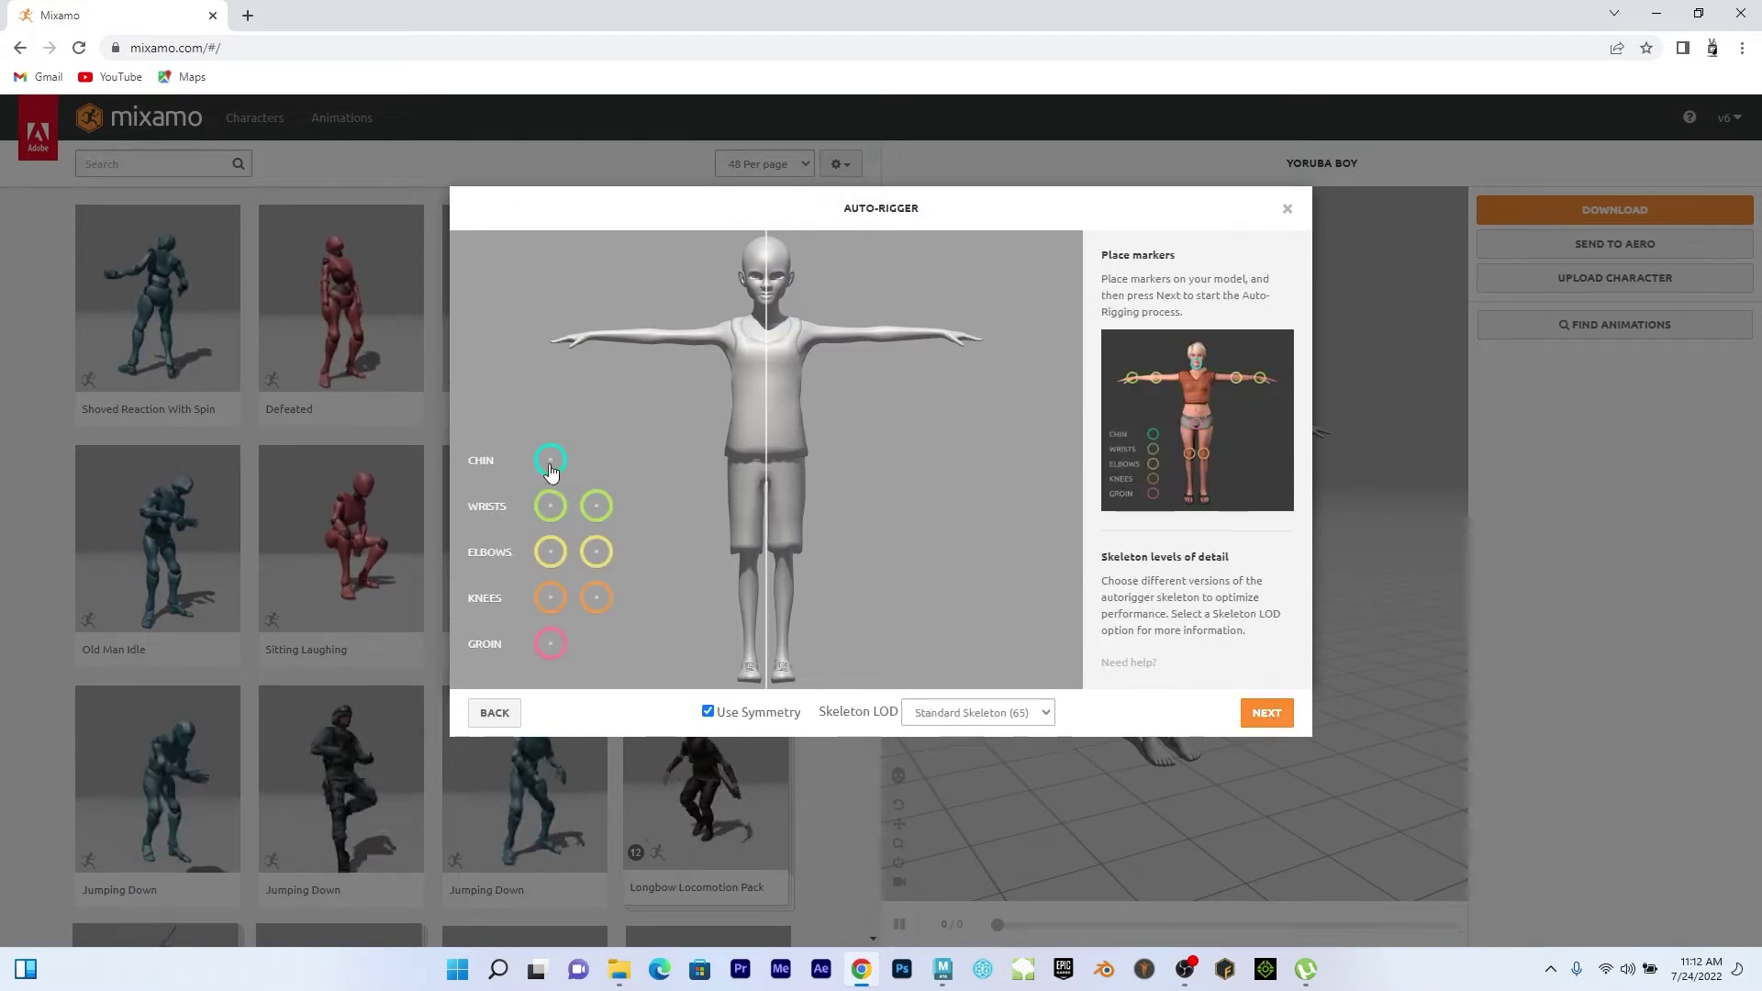
mouse_move(550, 471)
left_mouse_down()
mouse_move(771, 292)
mouse_move(771, 310)
left_mouse_up()
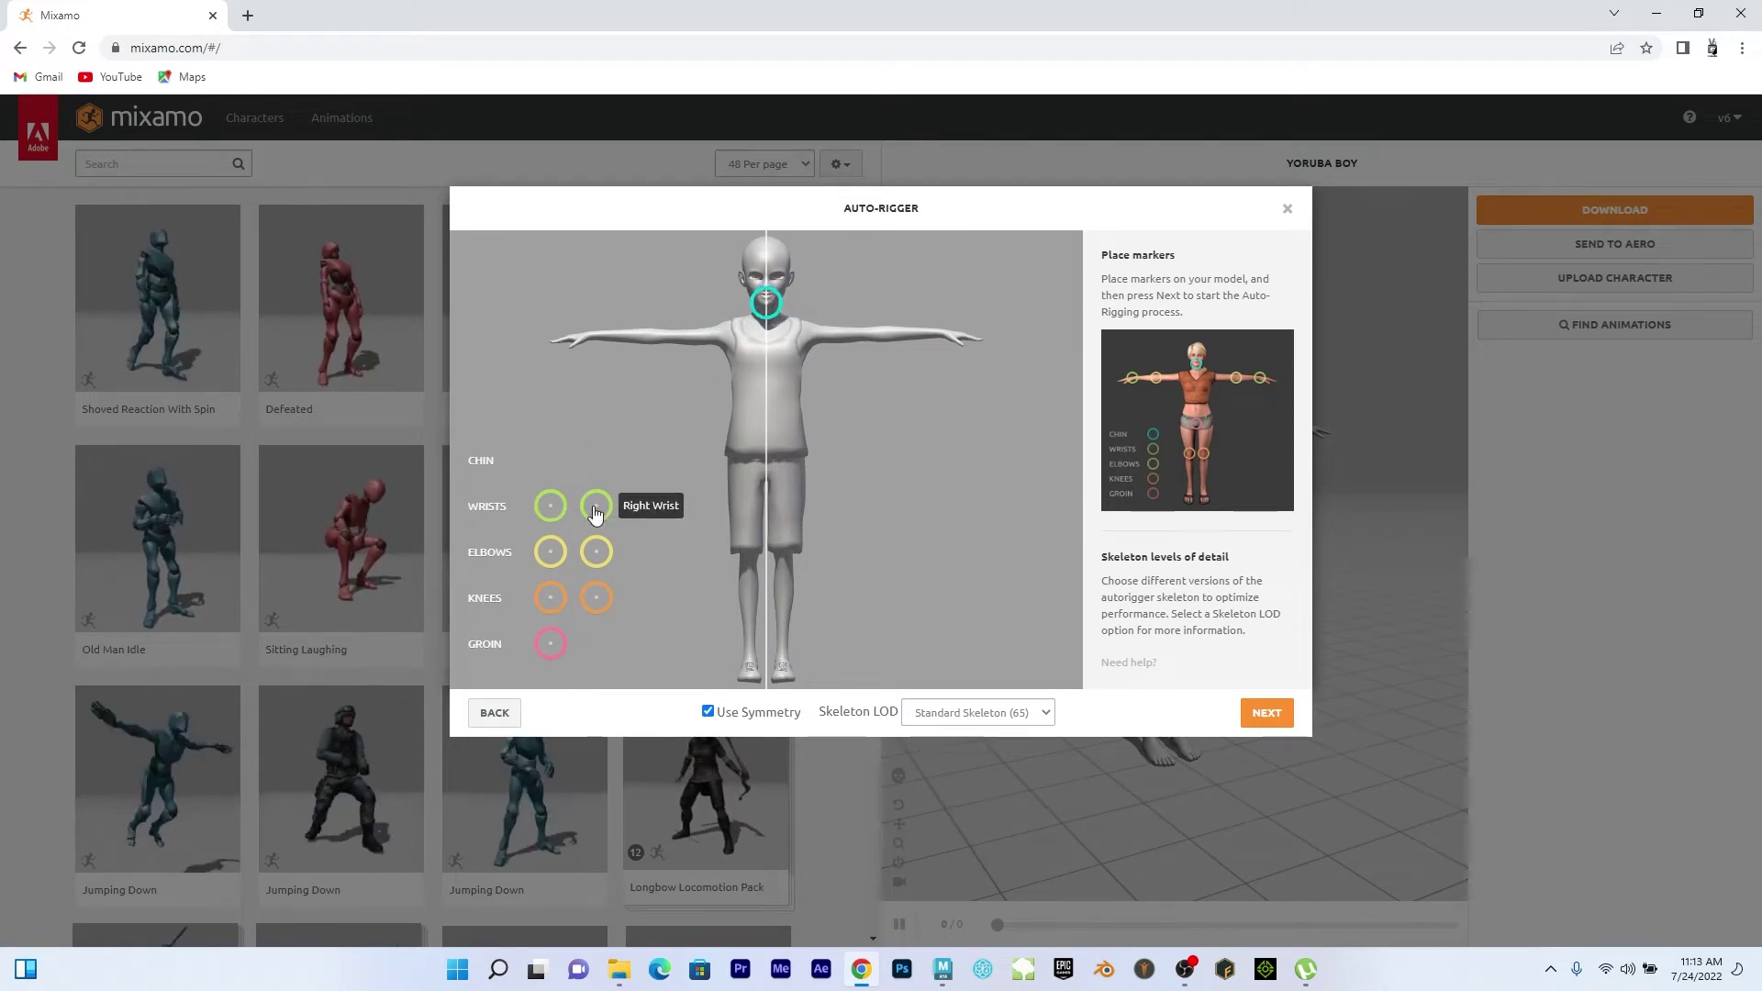
left_click_drag(595, 510, 940, 338)
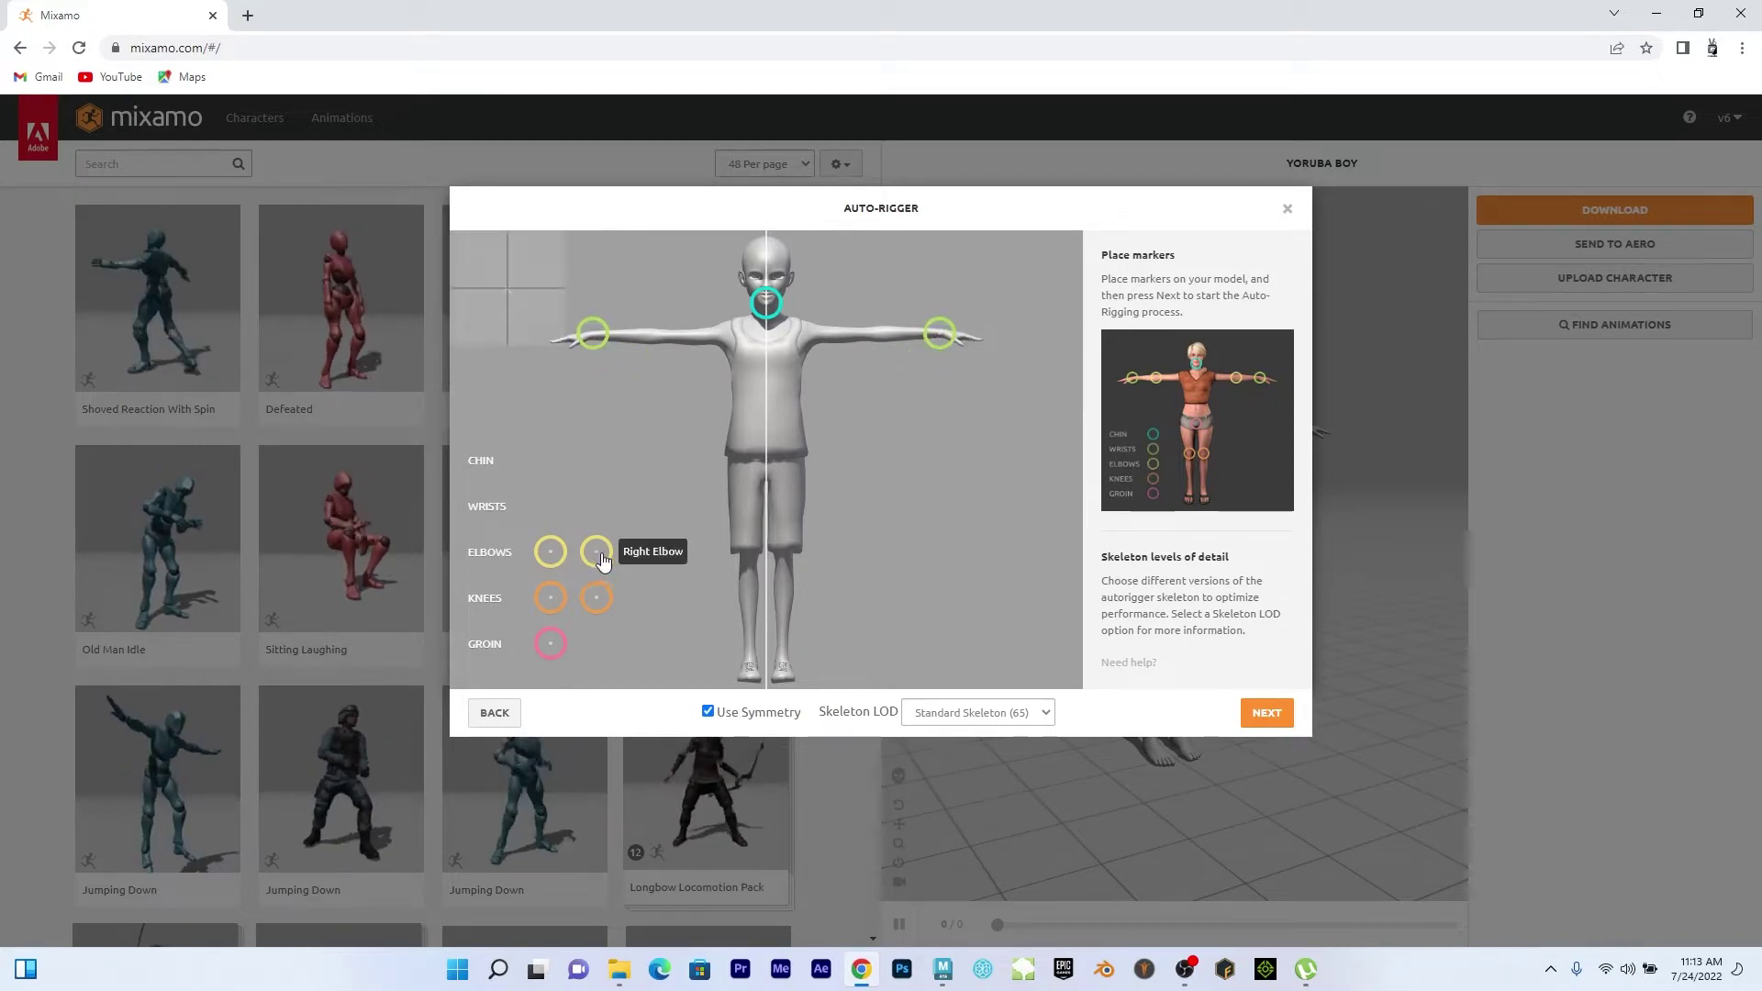
mouse_move(631, 547)
left_mouse_down()
mouse_move(865, 364)
mouse_move(868, 340)
left_mouse_up()
left_click_drag(606, 607, 785, 563)
mouse_move(564, 638)
left_mouse_down()
mouse_move(735, 459)
mouse_move(768, 468)
left_mouse_up()
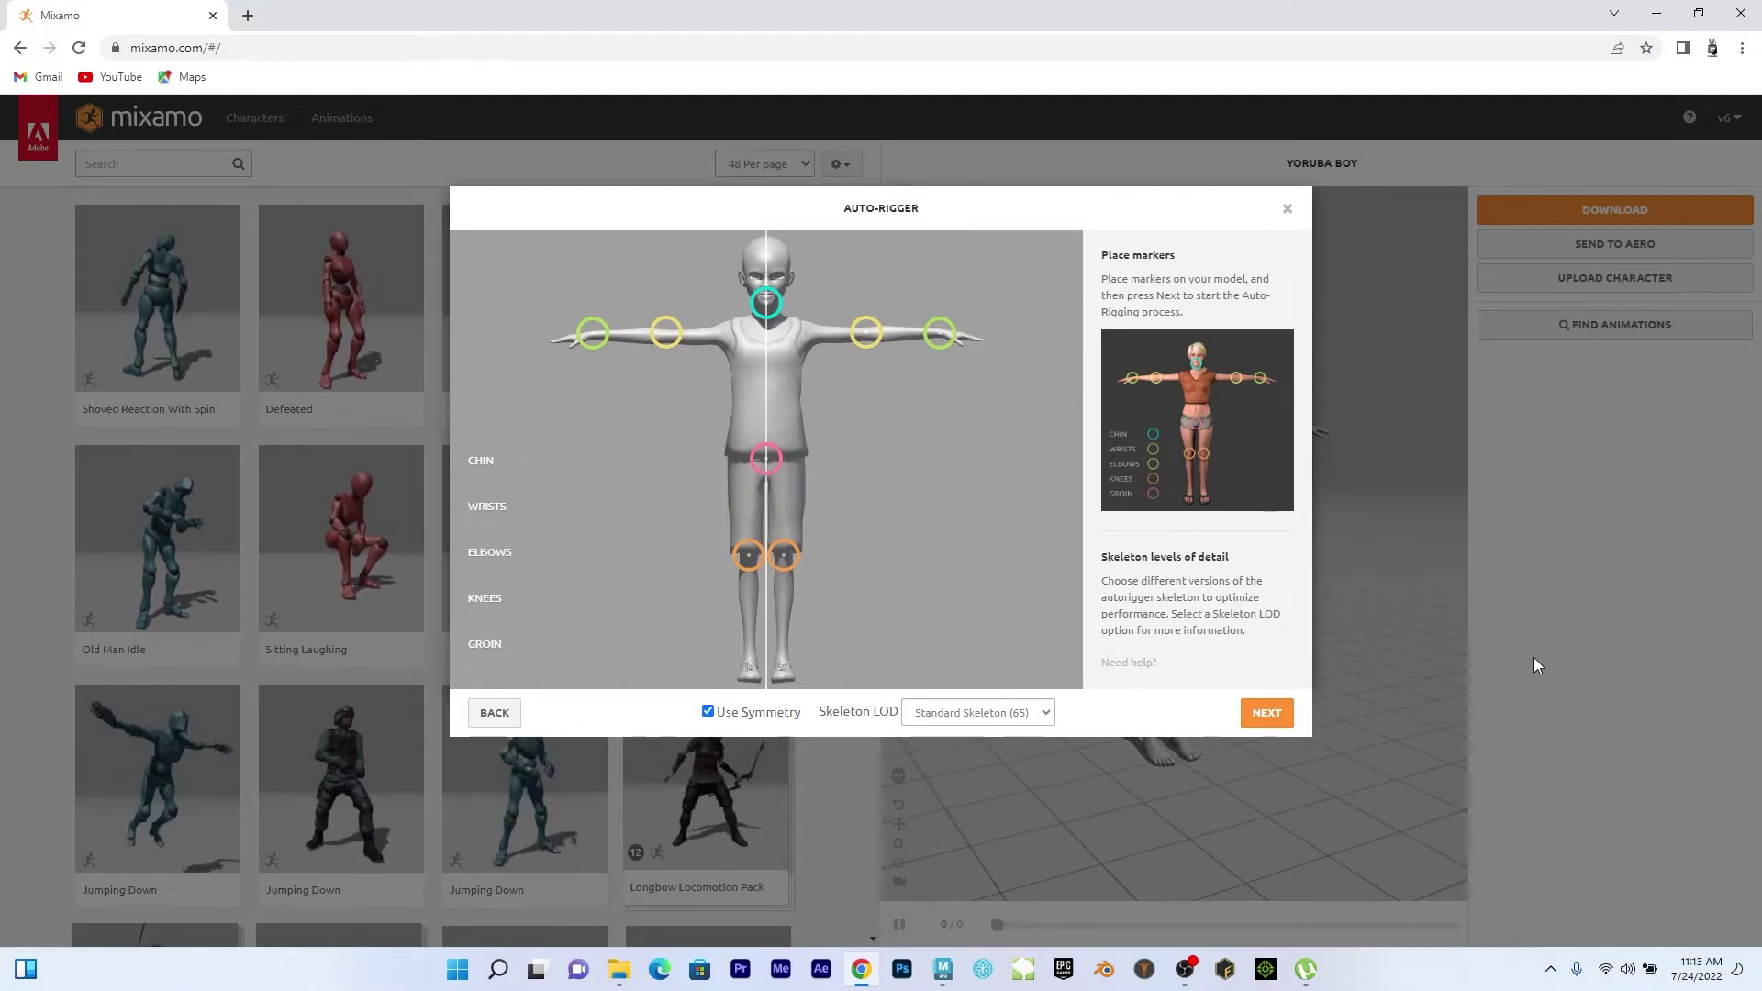
left_click(1266, 710)
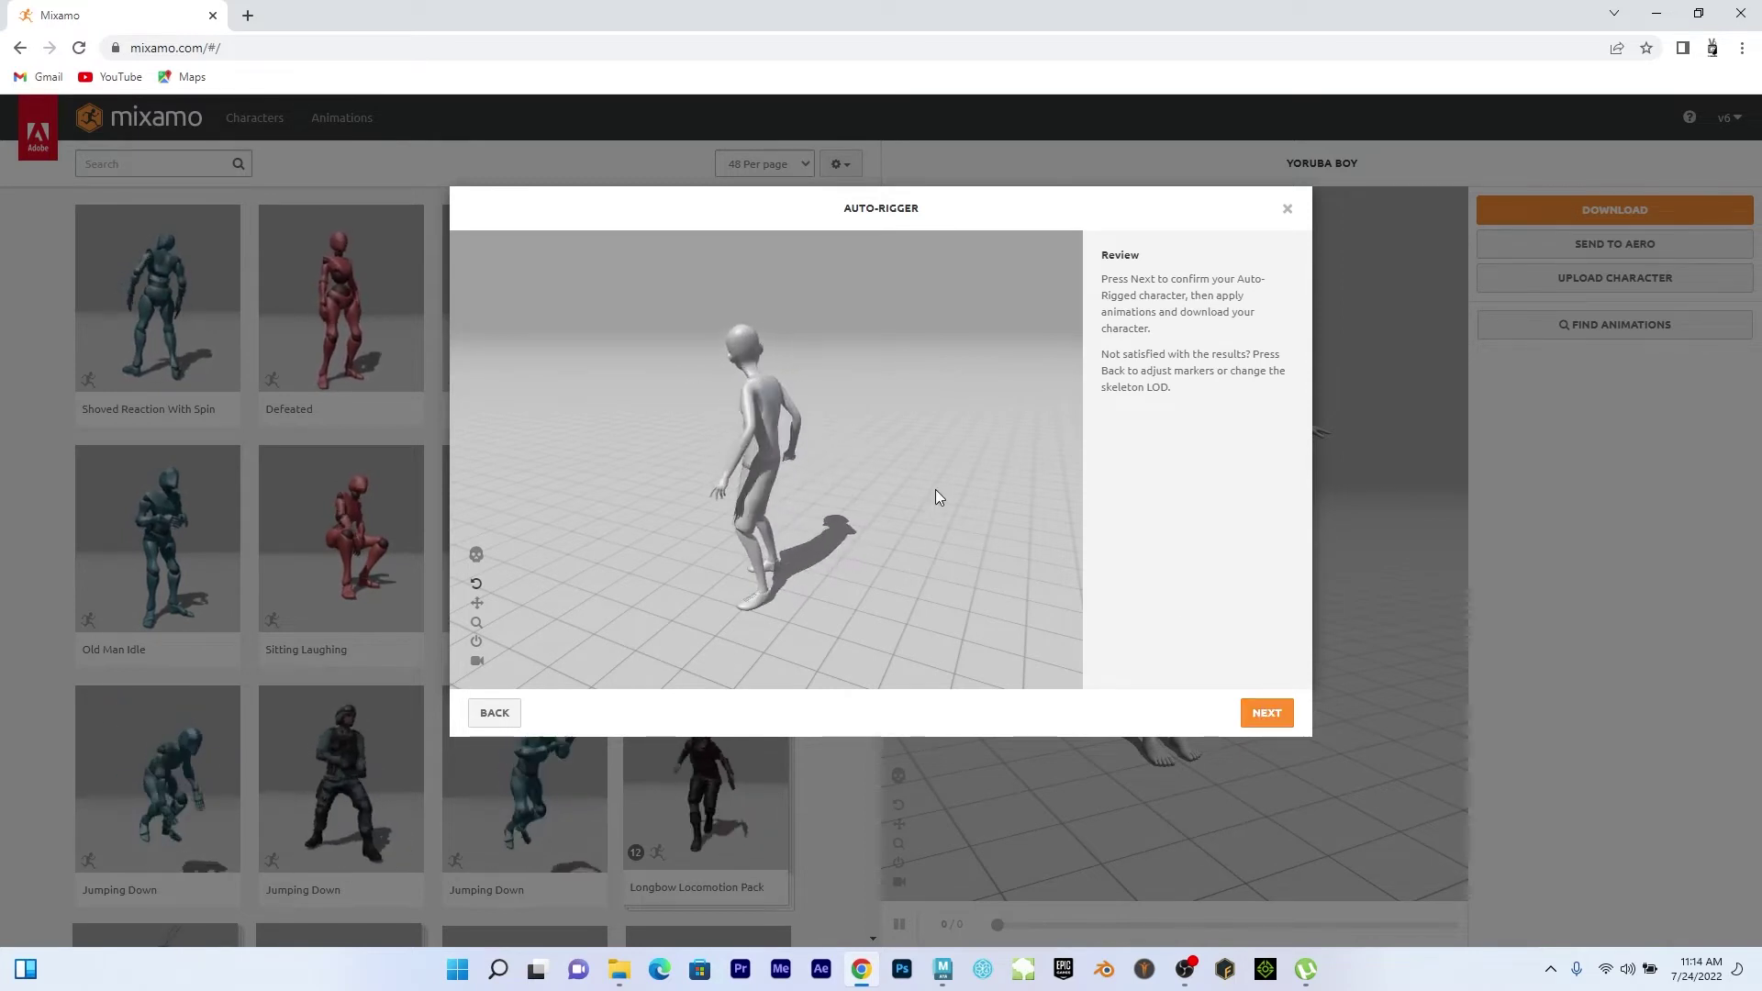
Accept the rig, apply the Reaction animation, and set downloads to 24 fps before cancelling.
left_click(1263, 721)
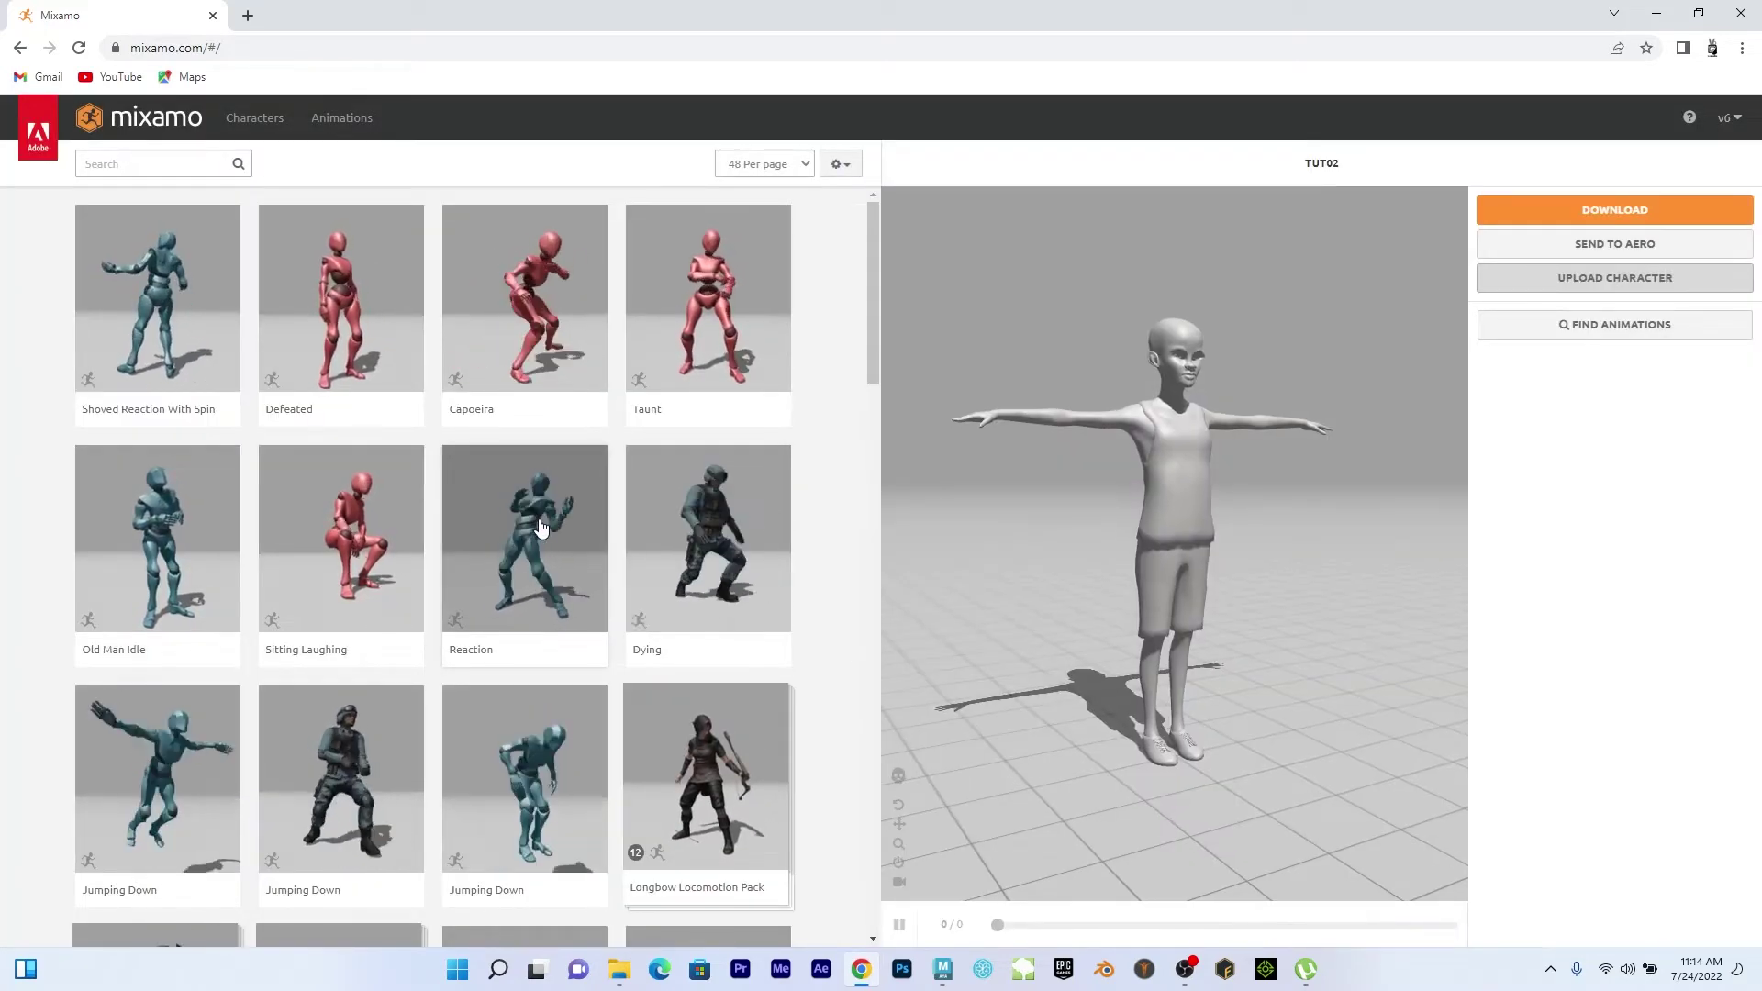
left_click(541, 527)
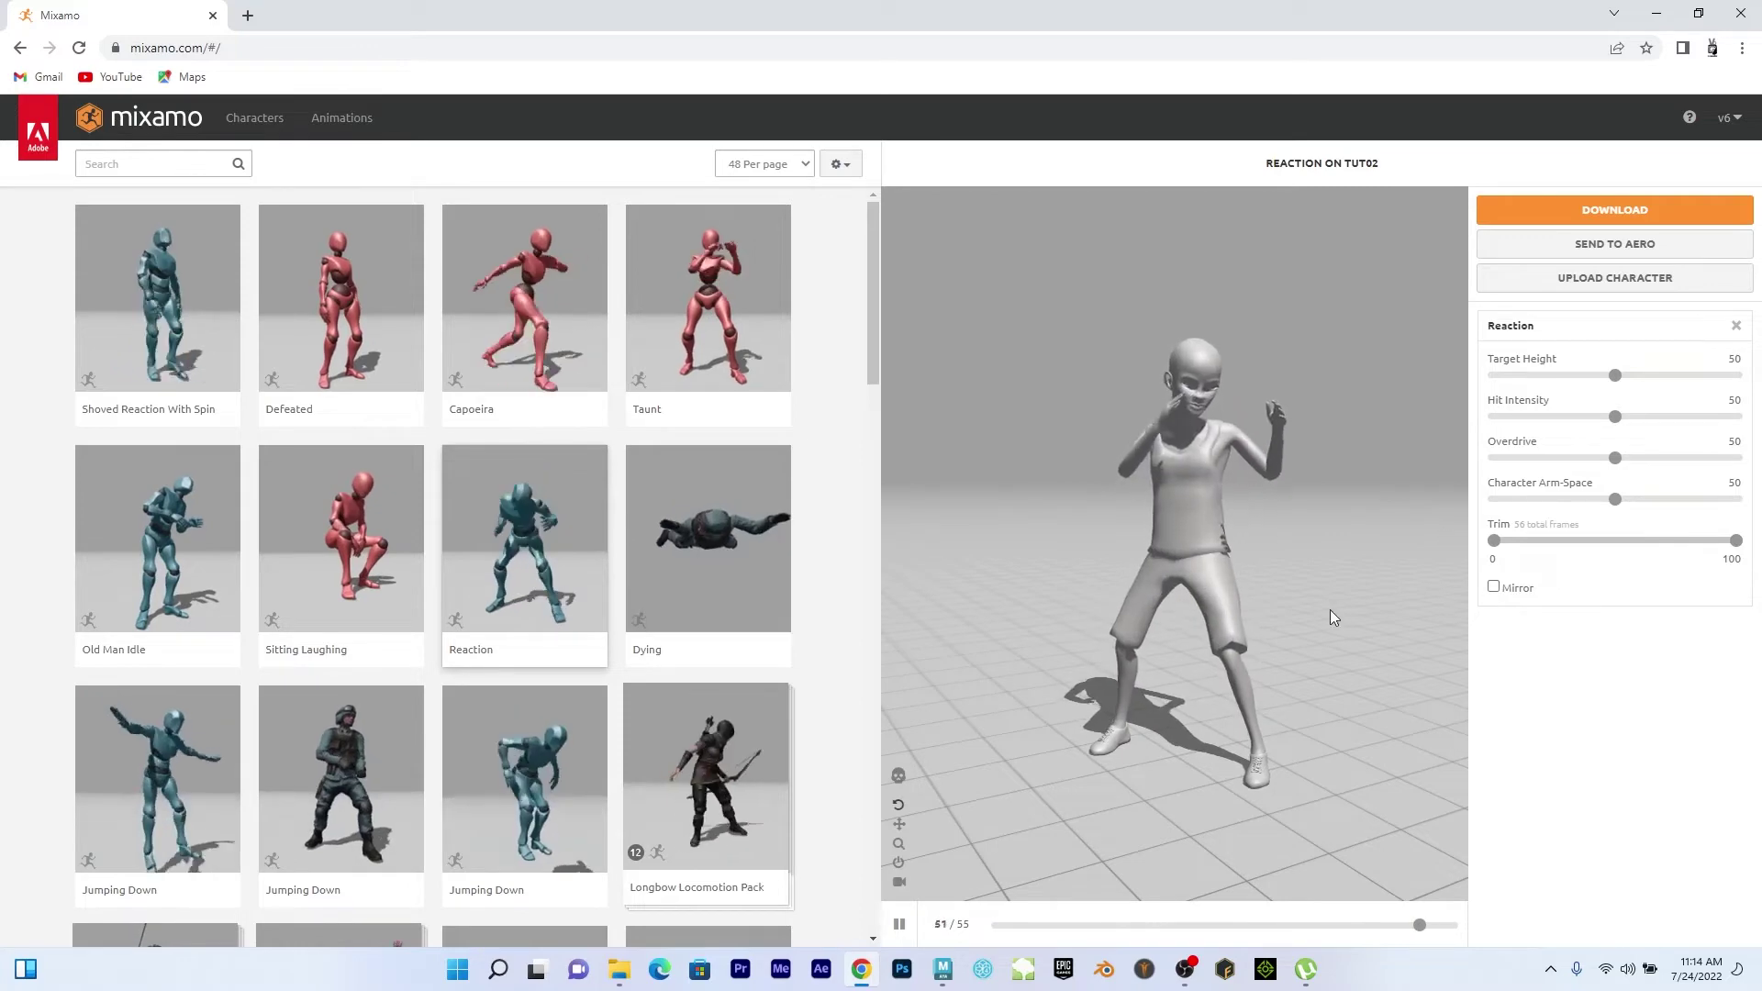
left_click(1615, 213)
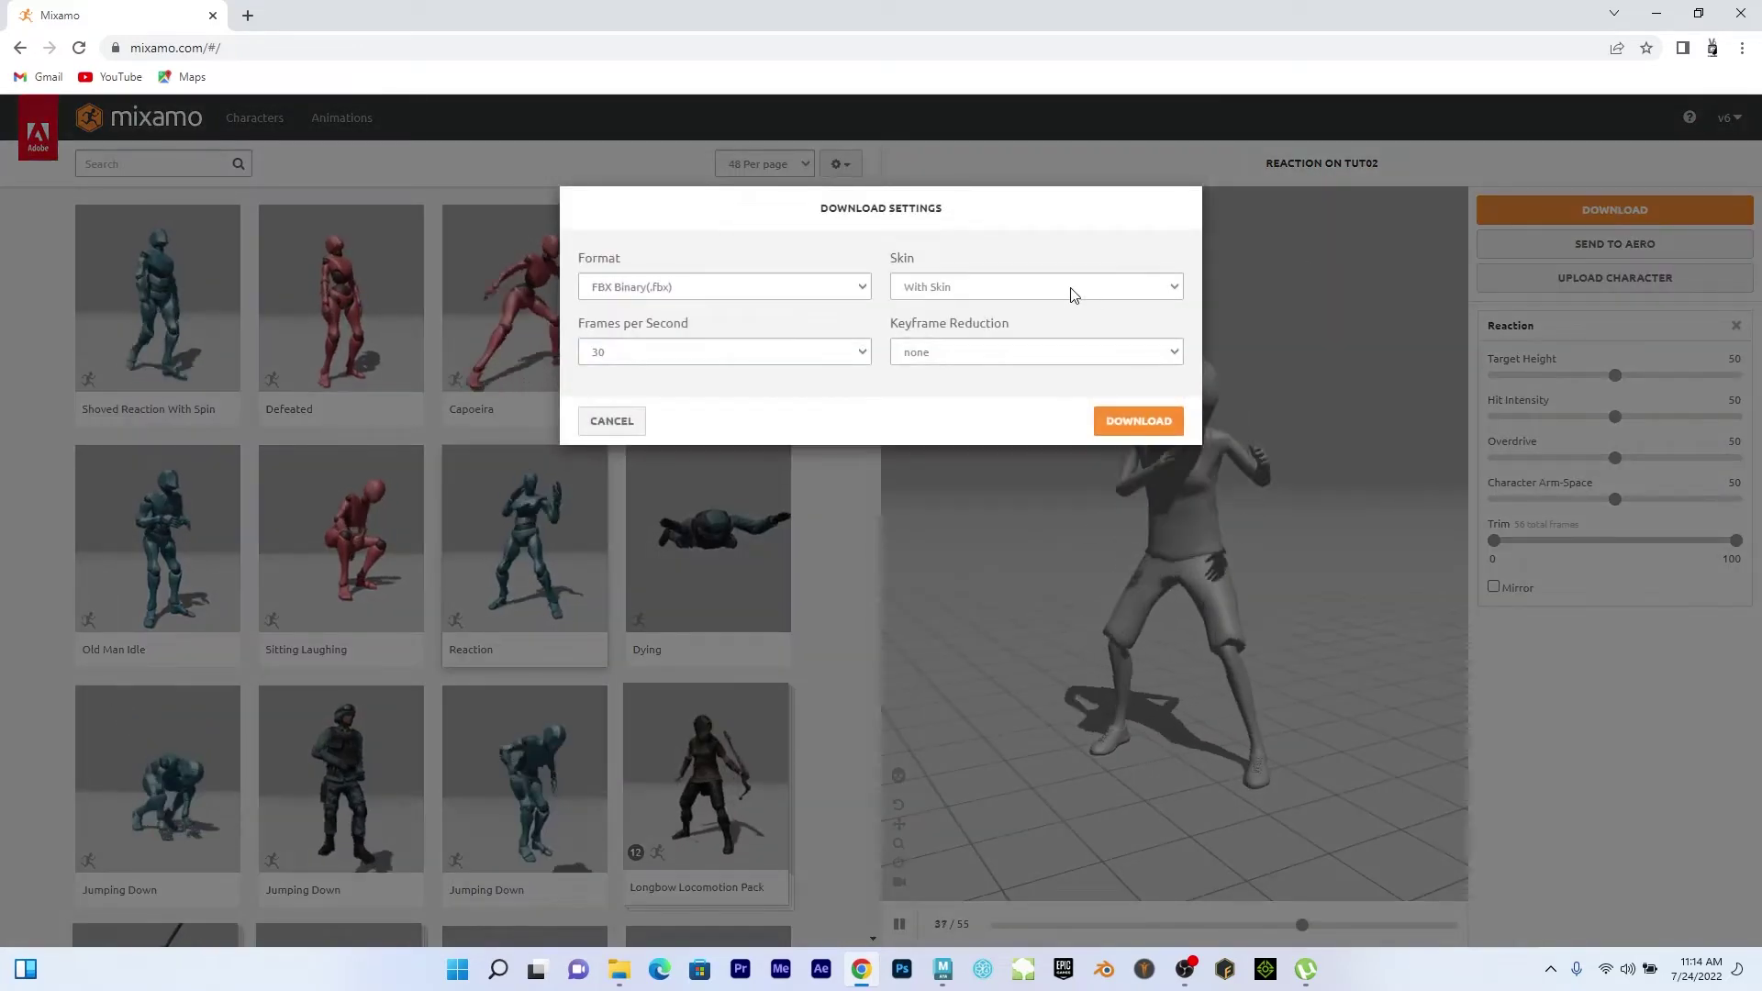
left_click(789, 354)
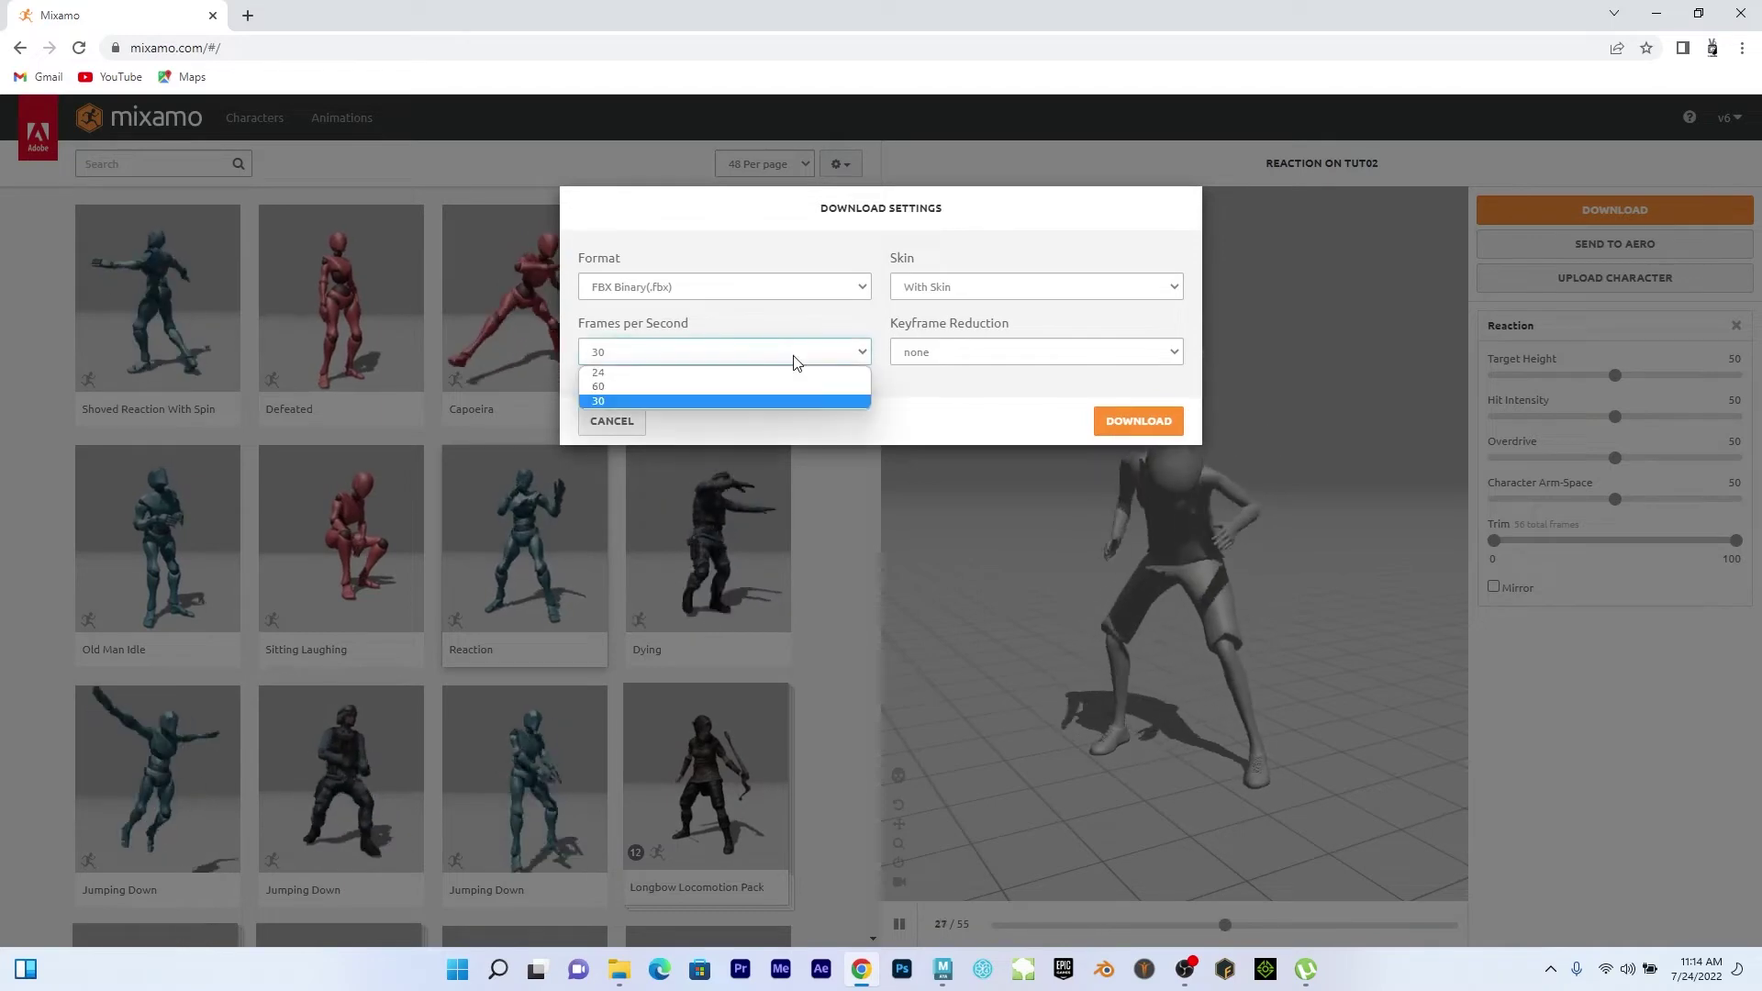
left_click(719, 372)
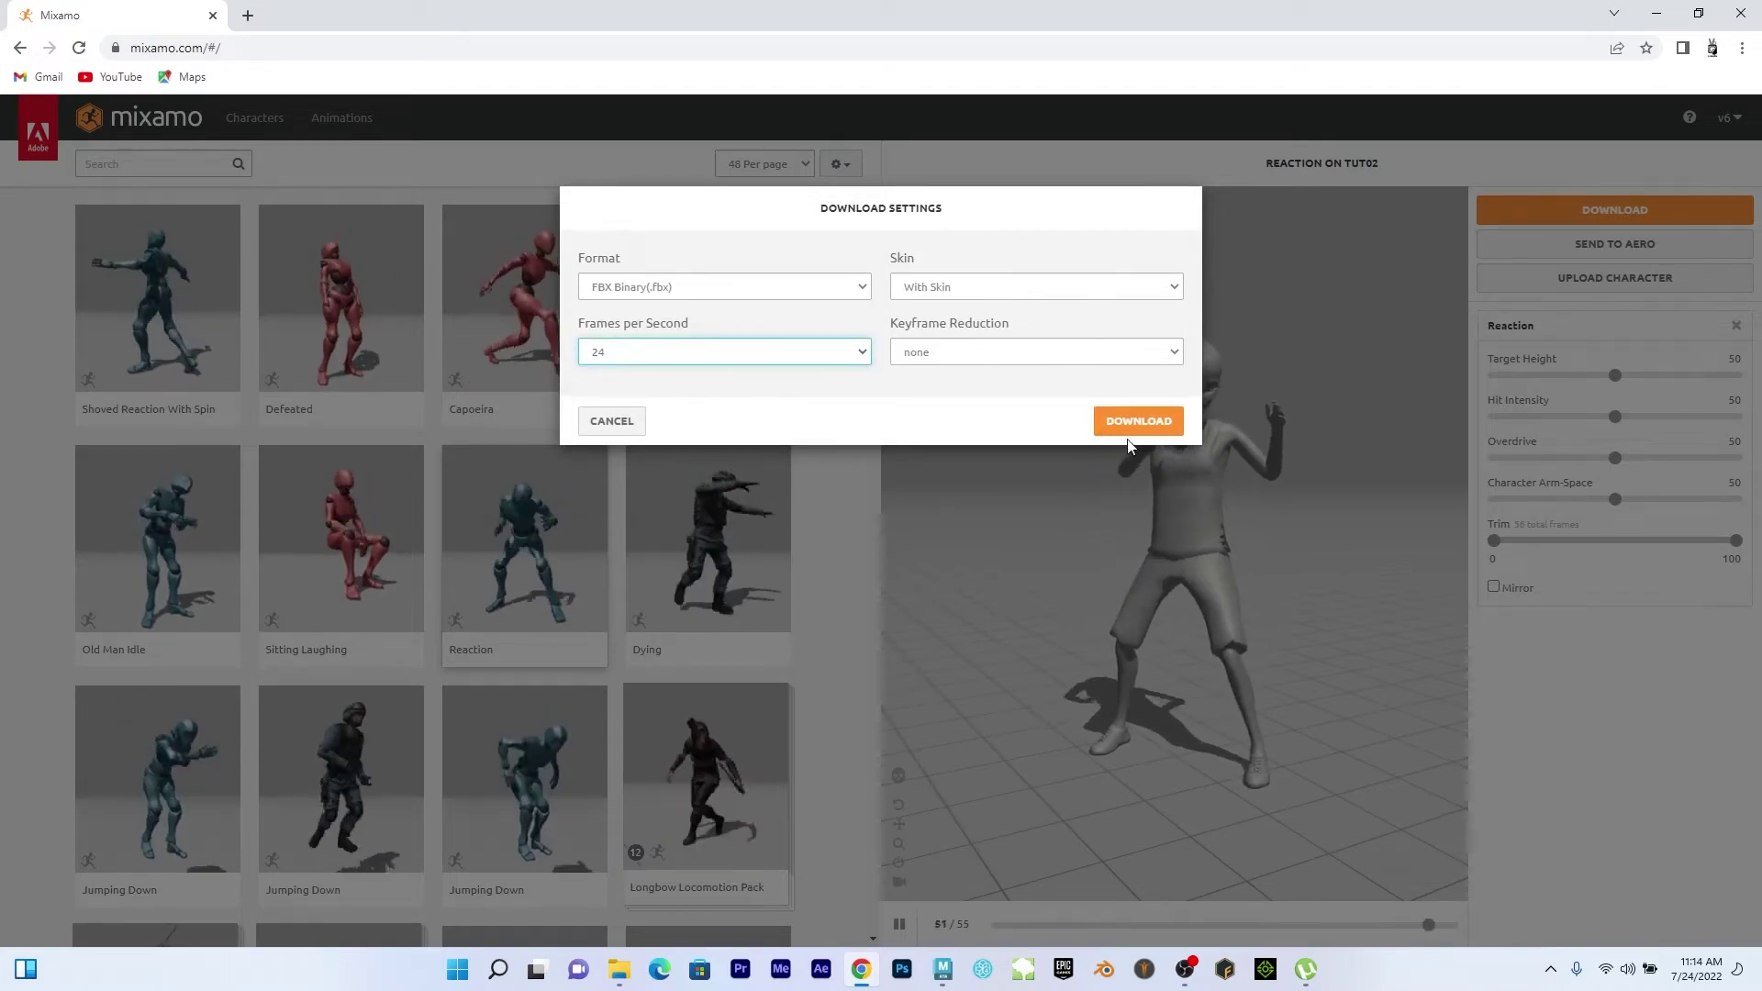
left_click(612, 421)
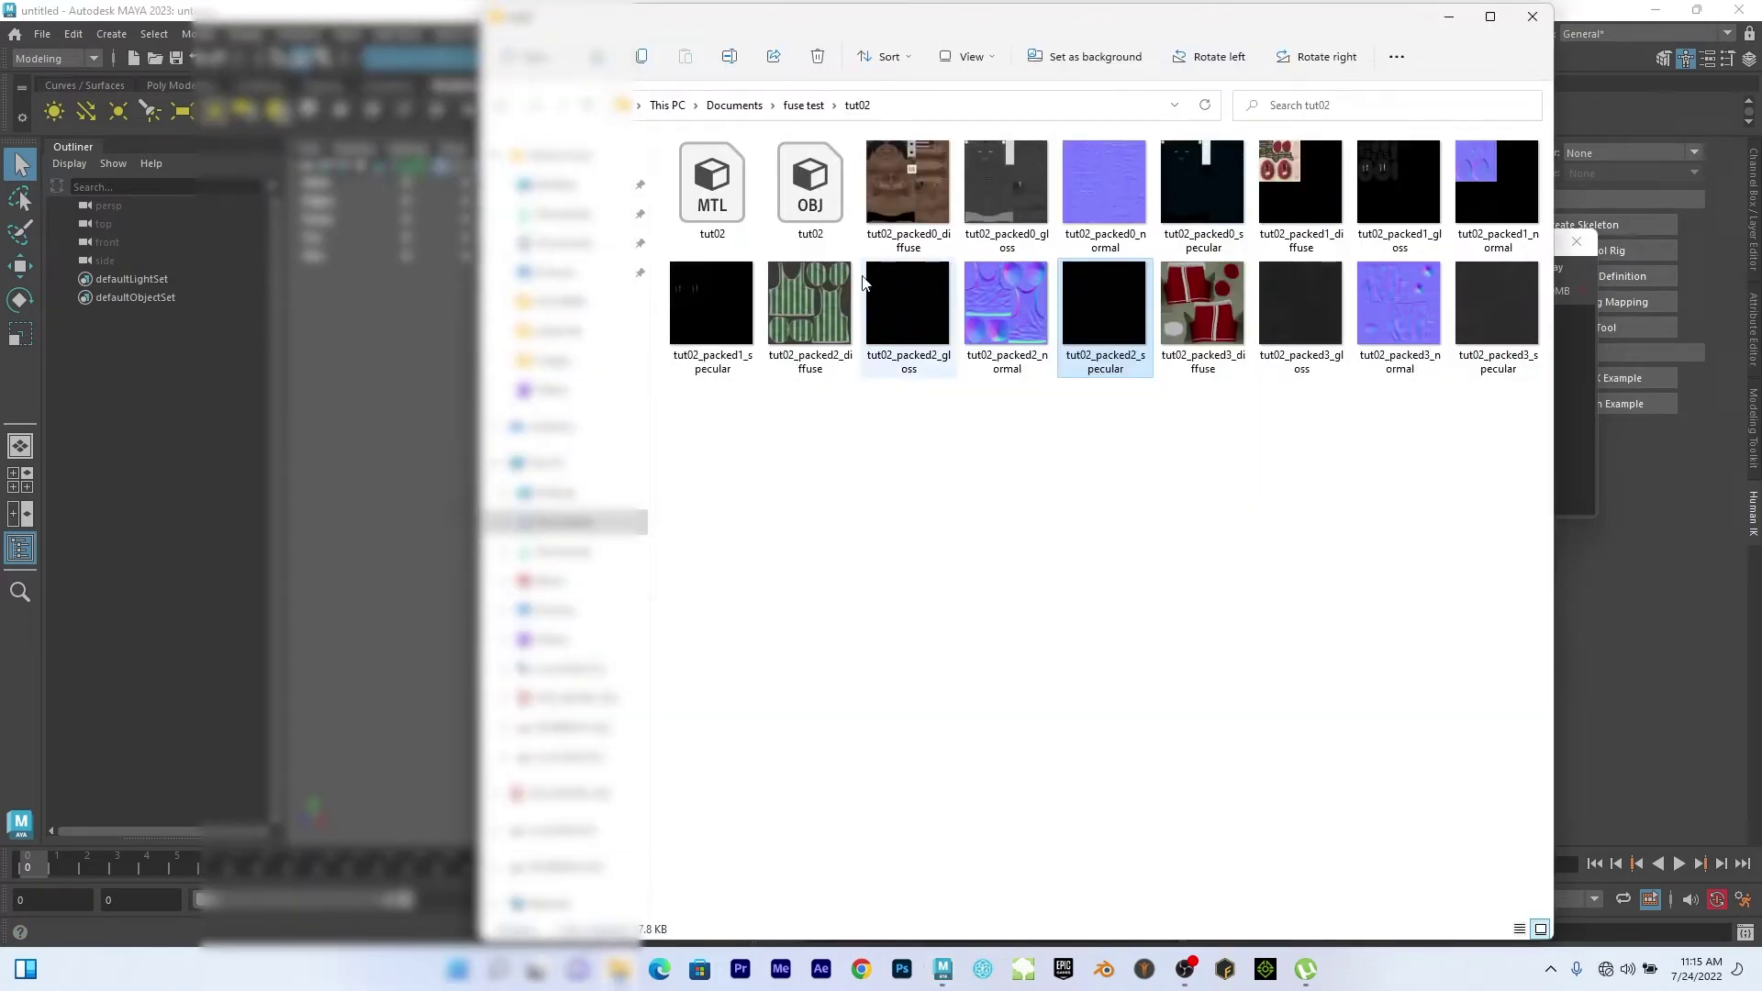
Open the Yoruba boy folder and drag Running.fbx into the Maya viewport.
left_click(803, 105)
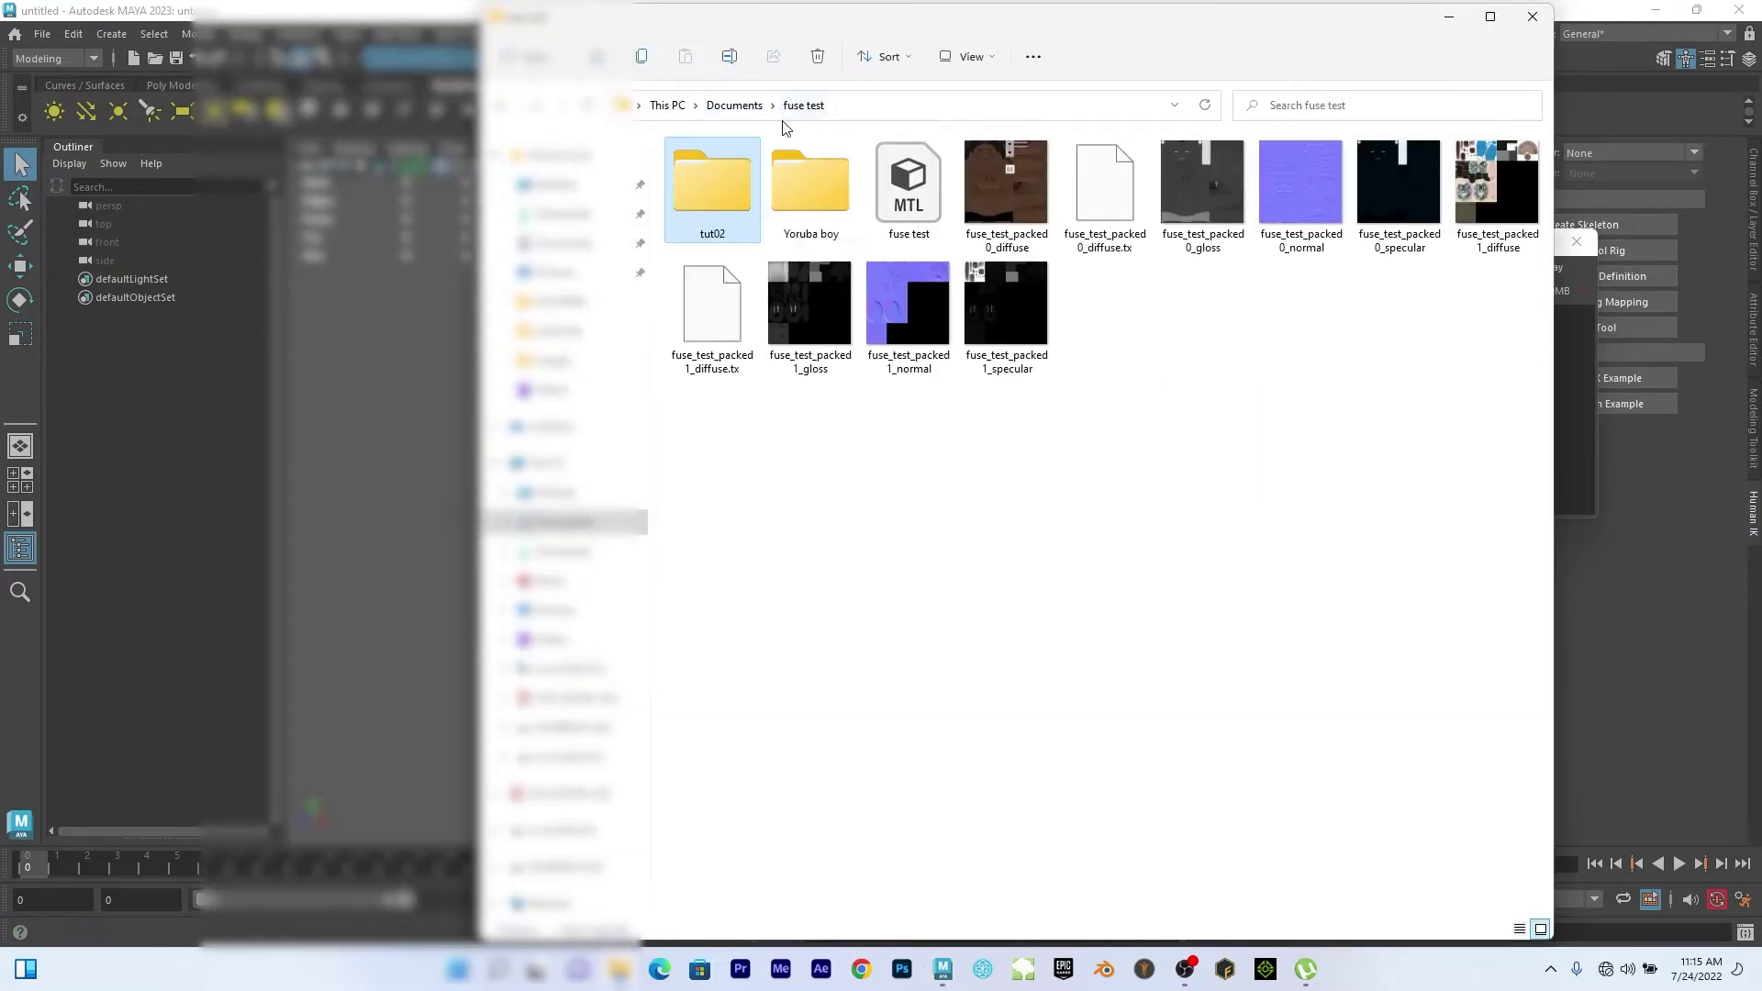
double_click(802, 185)
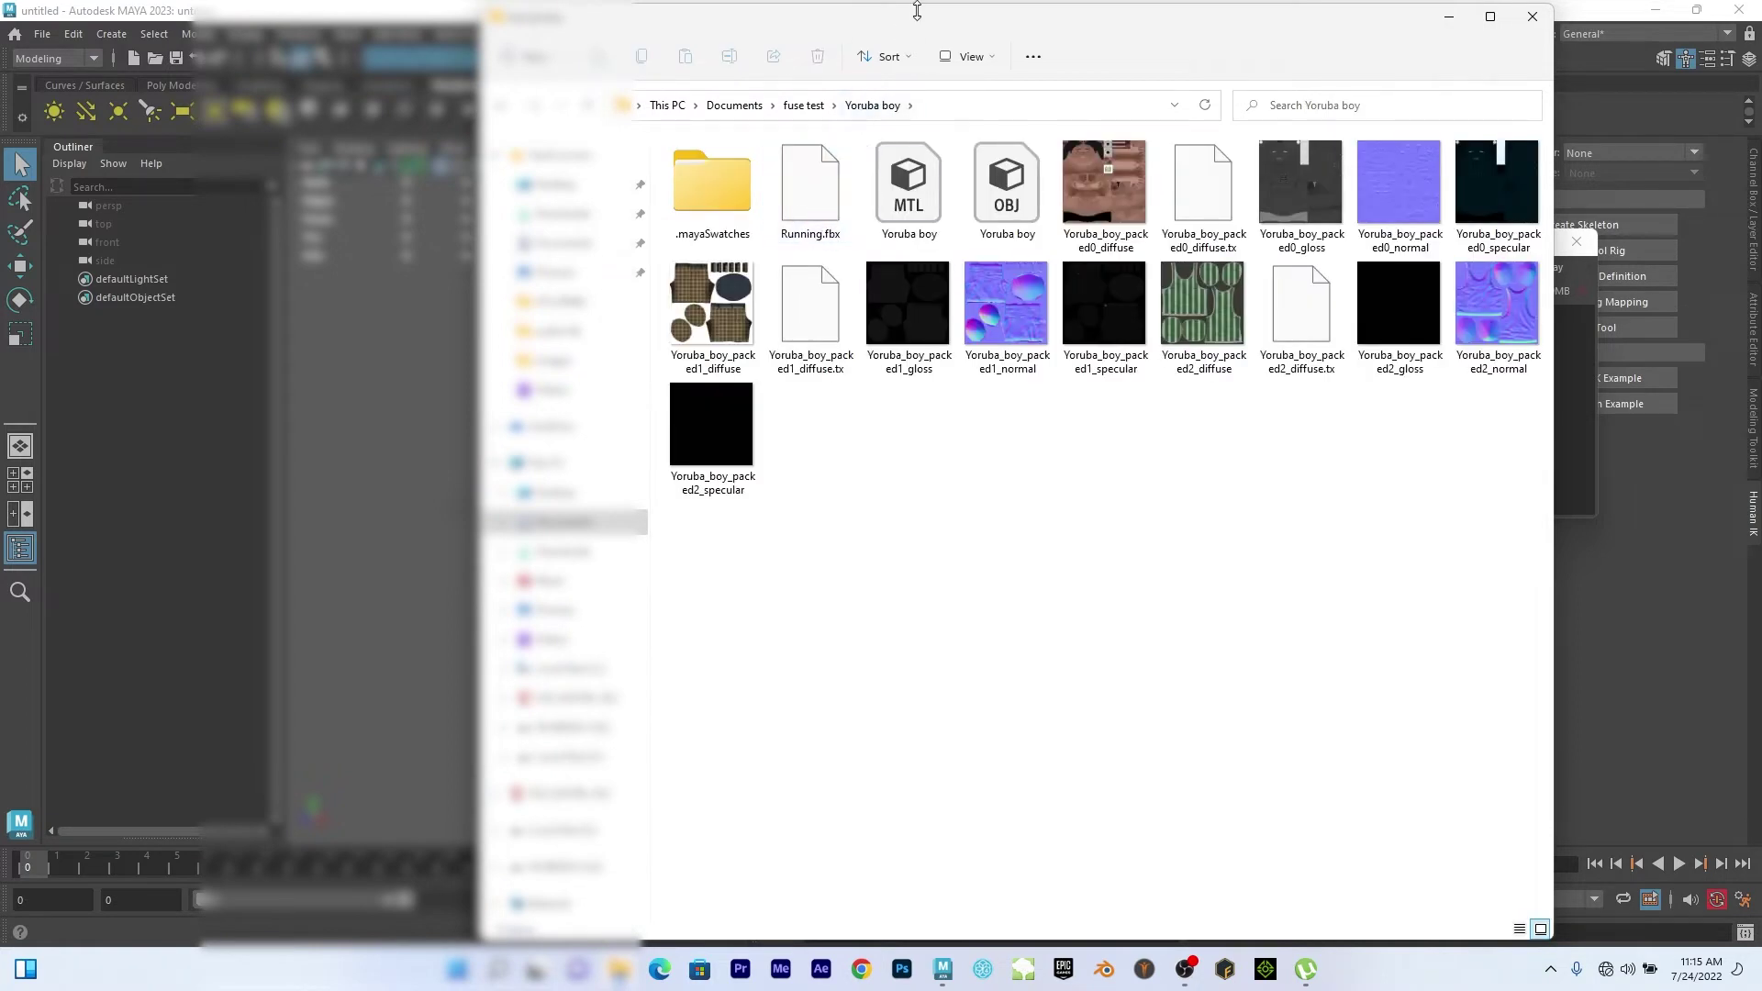
left_click_drag(917, 10, 1197, 30)
left_click(1298, 214)
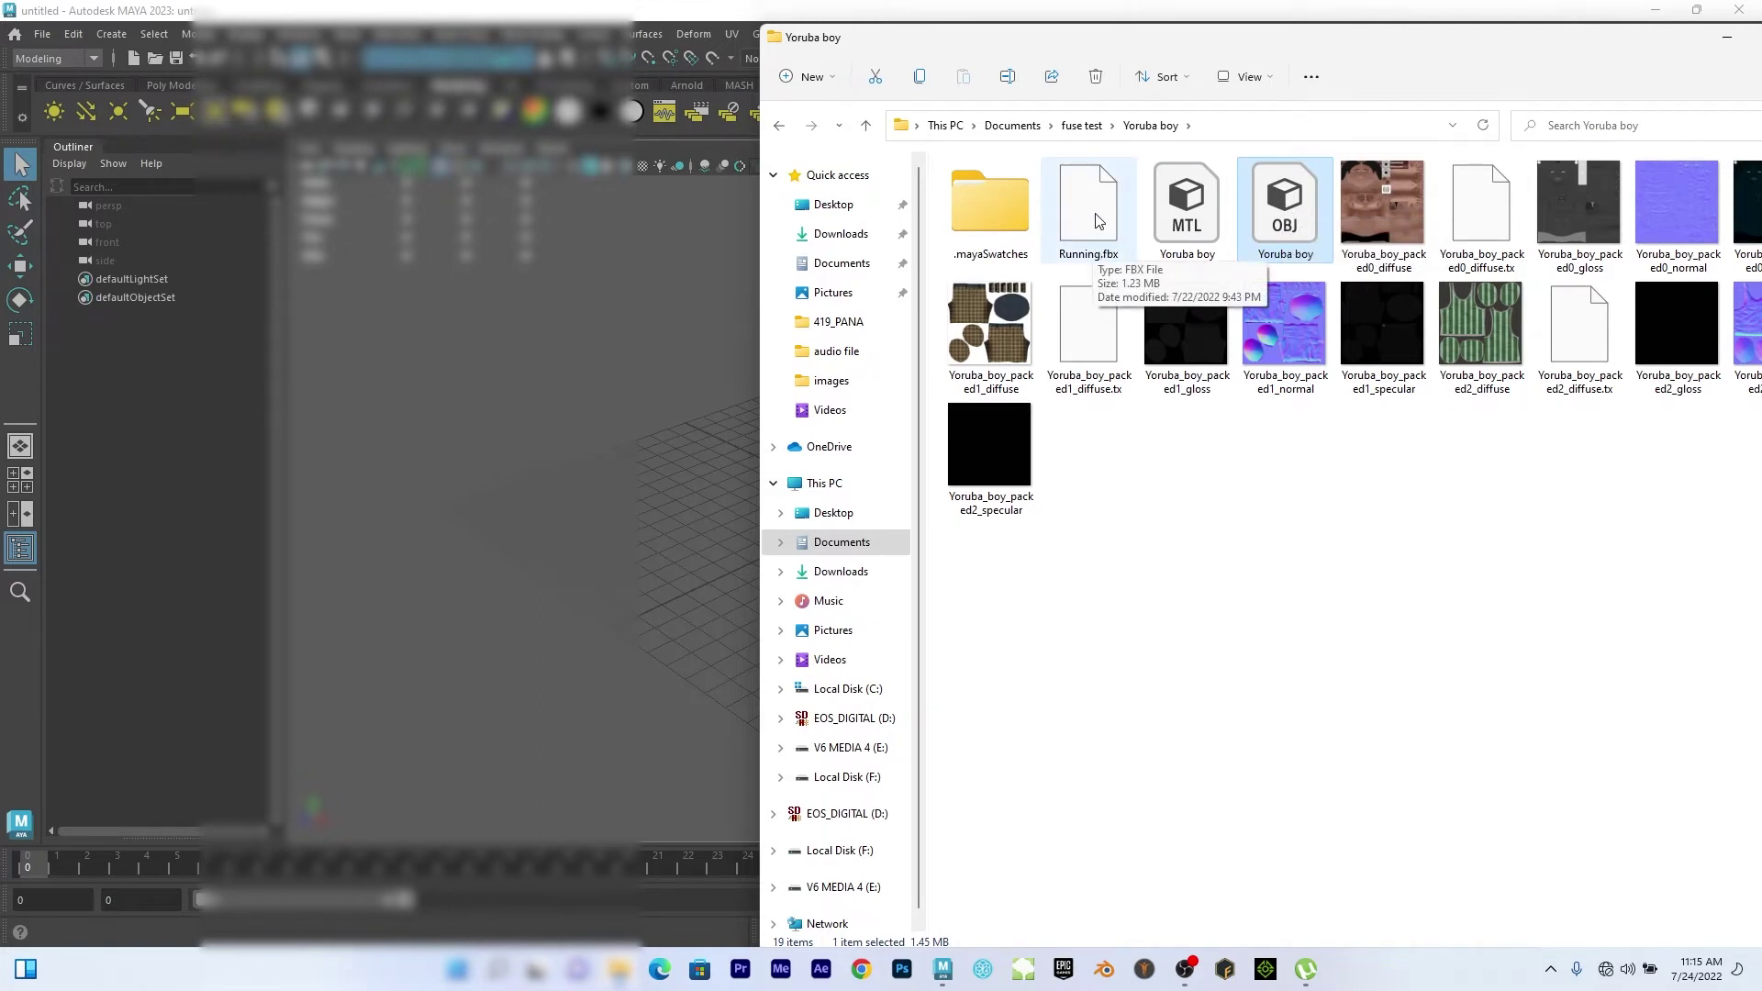
left_click_drag(1095, 219, 666, 422)
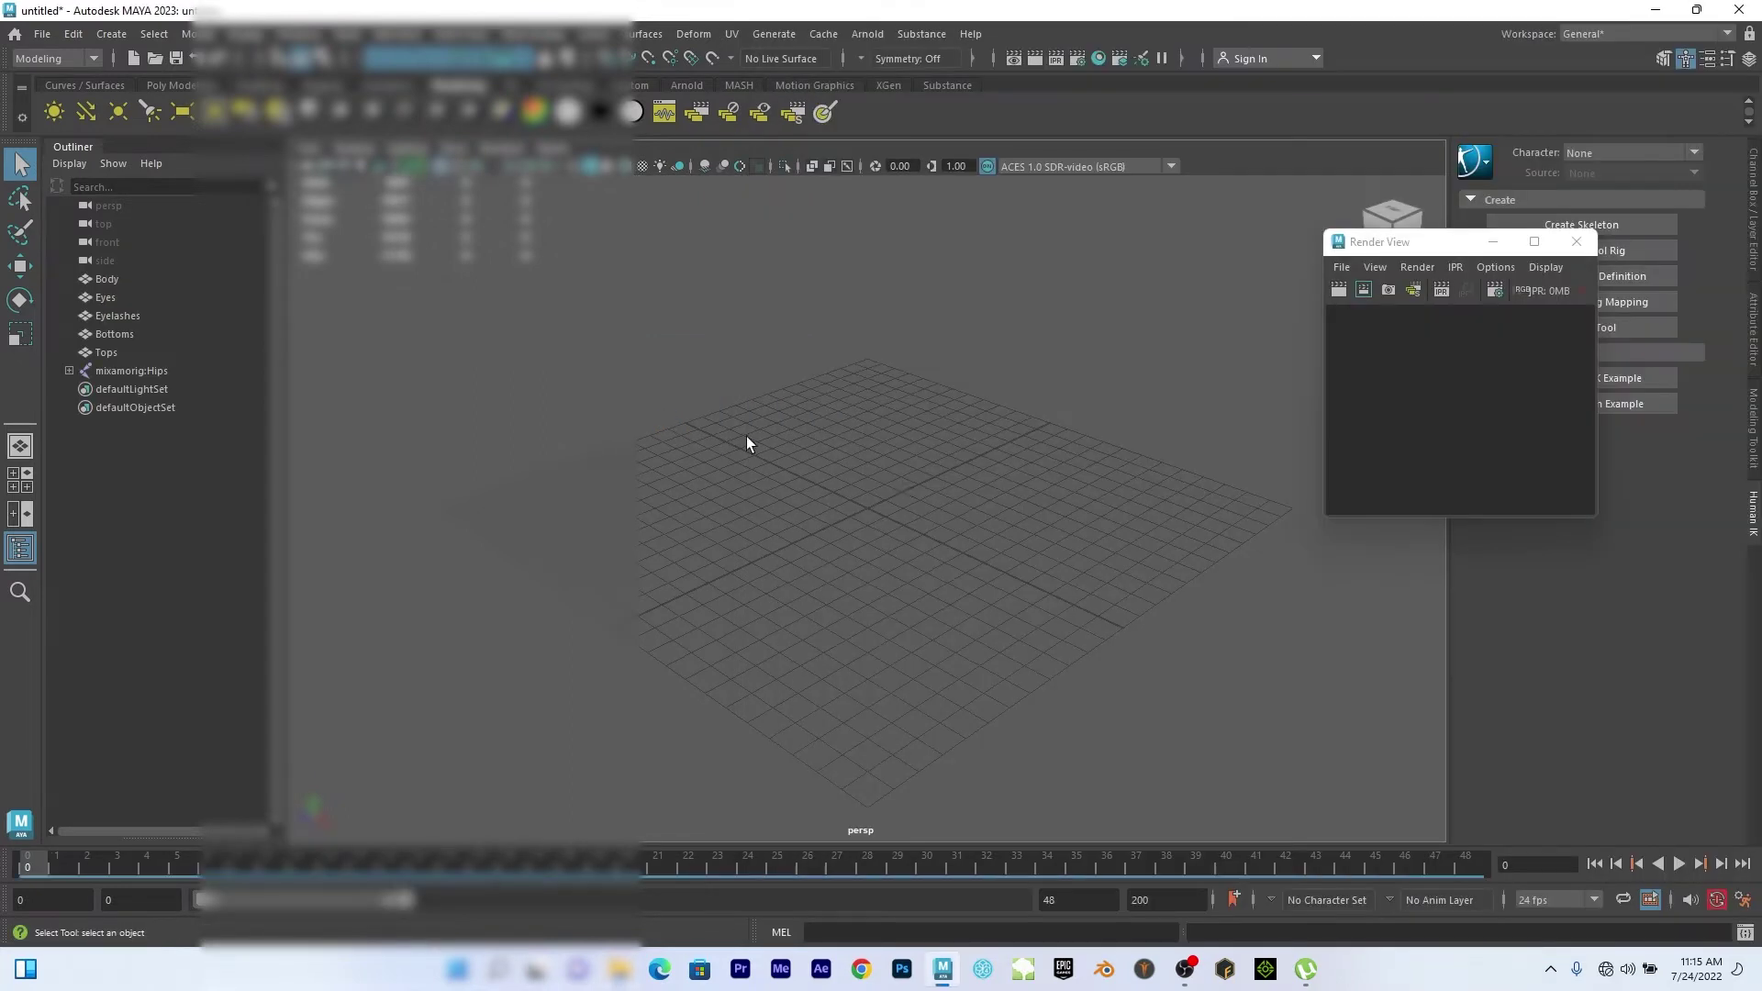
Pick and then clear a forearm joint, and recentre the view on the character.
scroll(907, 493, "down", 10)
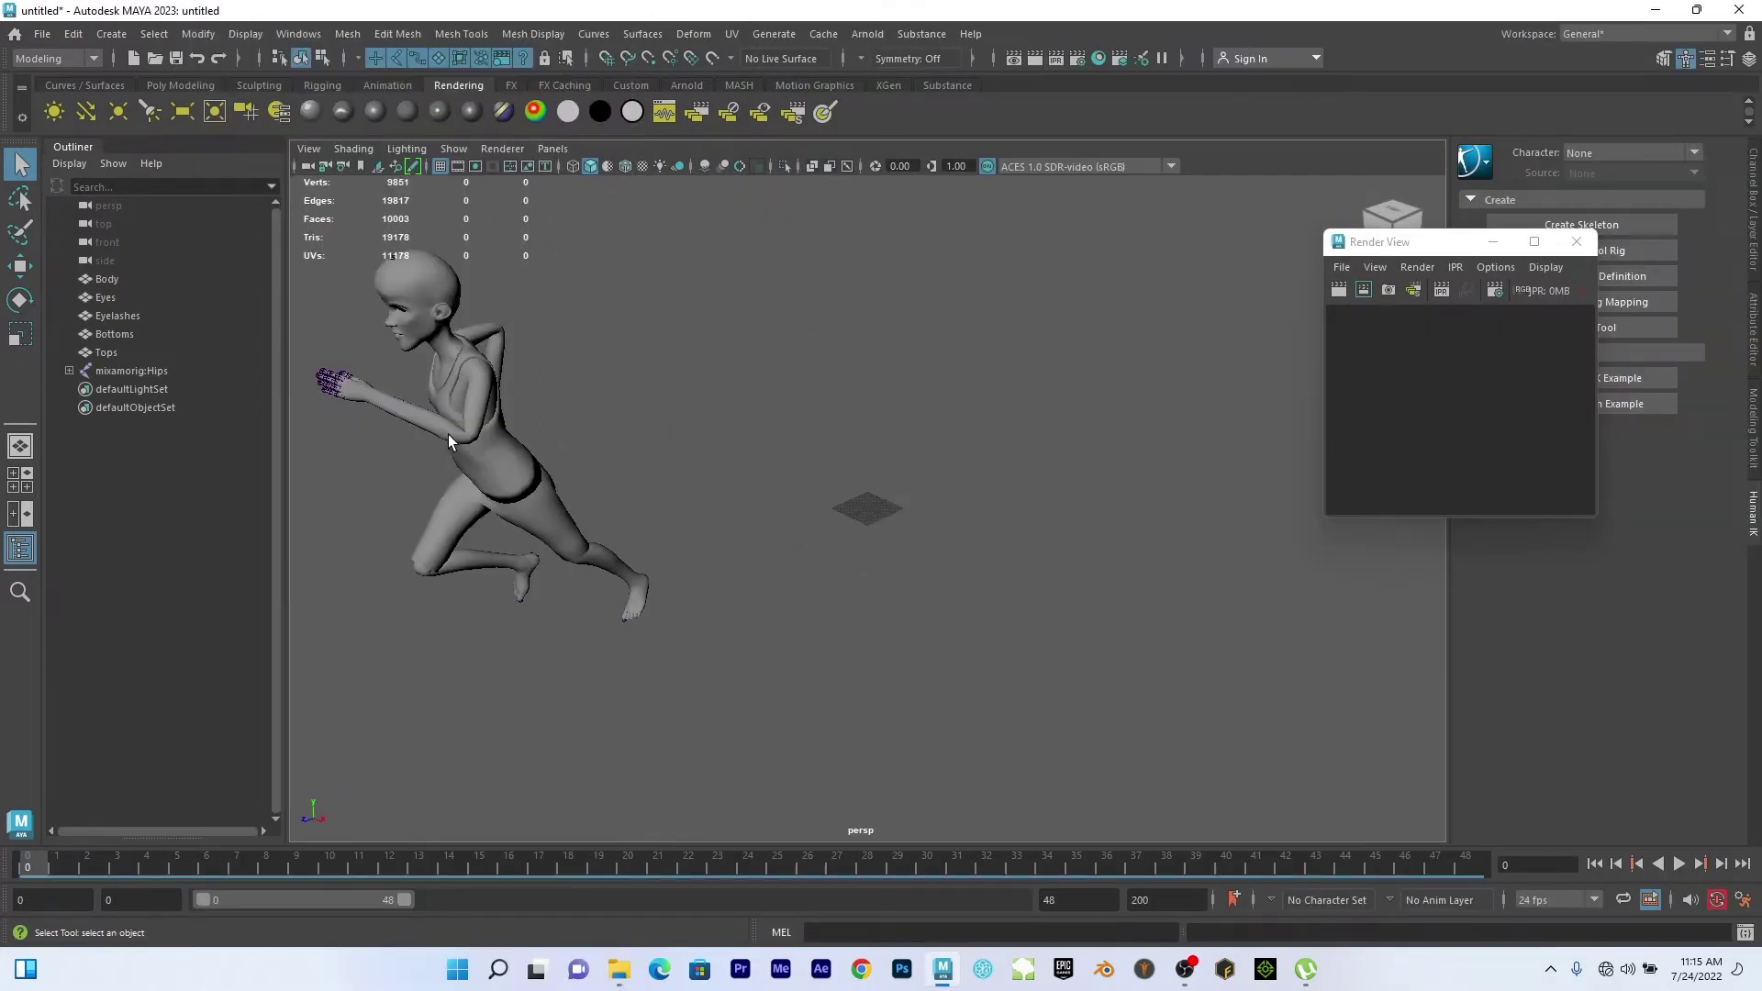
left_click(447, 440)
scroll(721, 503, "down", 5)
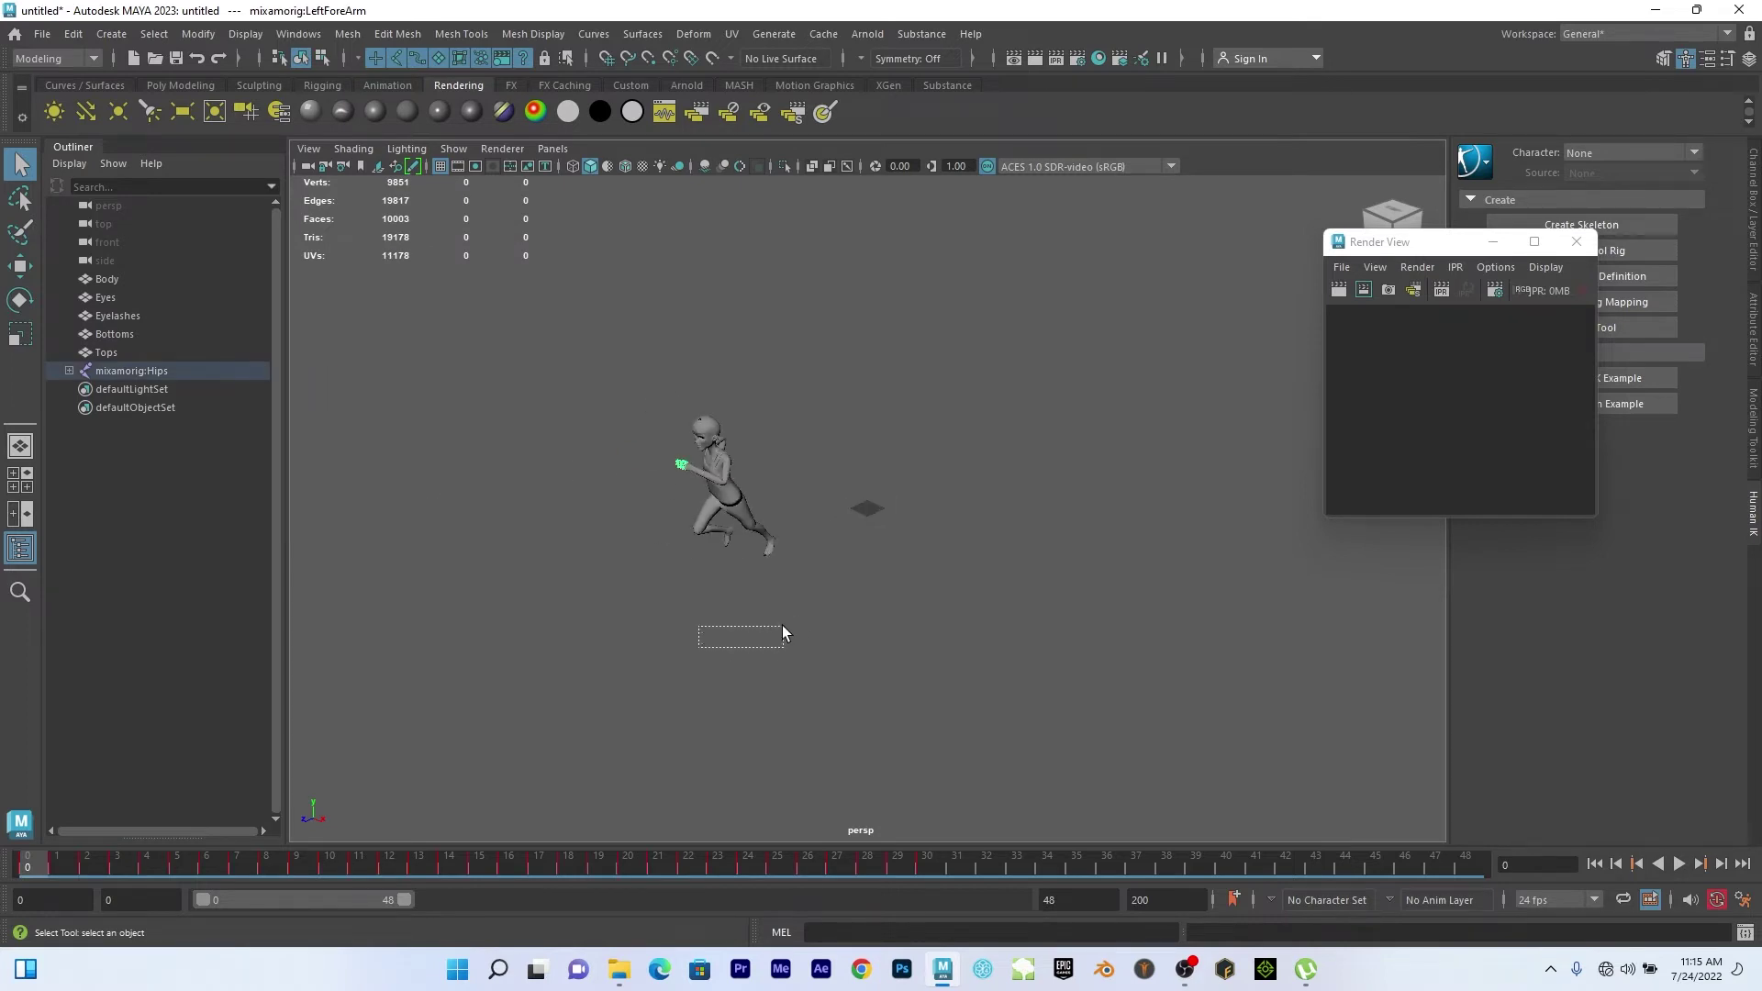
left_click_drag(797, 626, 855, 568)
middle_click_drag(775, 494, 822, 538, "alt")
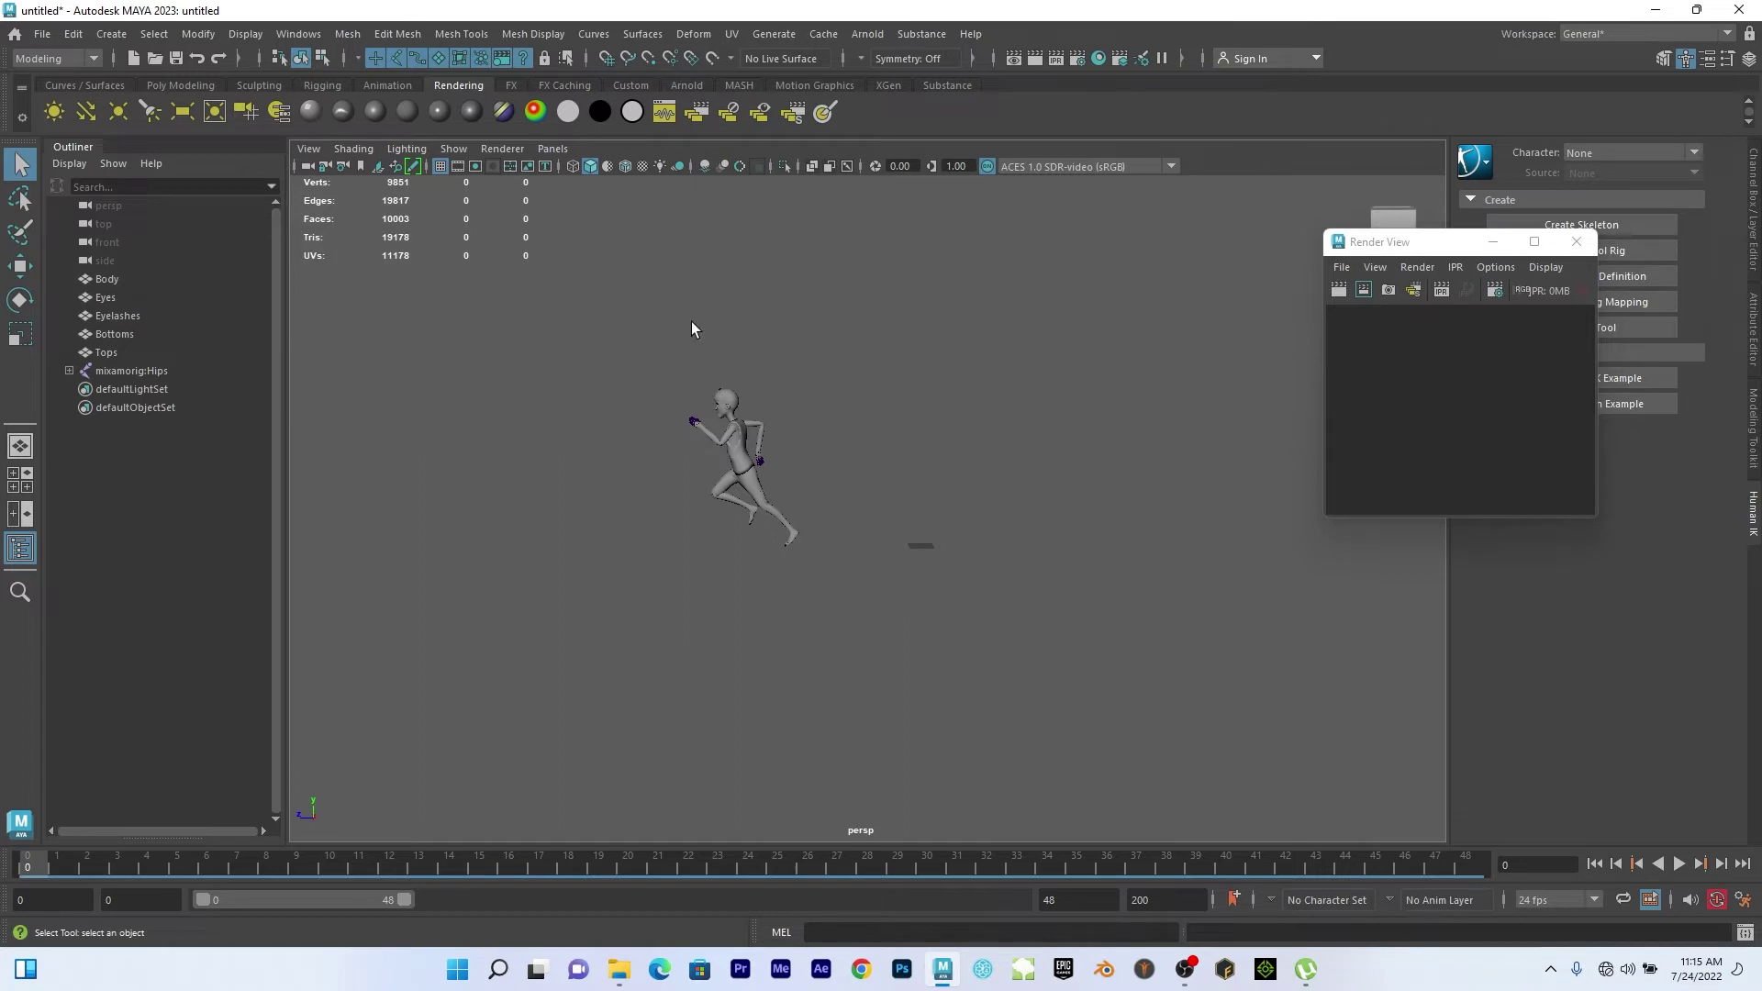
Drag-select the character rig starting from its Hips joint.
left_click_drag(562, 327, 962, 657)
left_click_drag(606, 346, 1056, 783)
left_click_drag(614, 343, 944, 618)
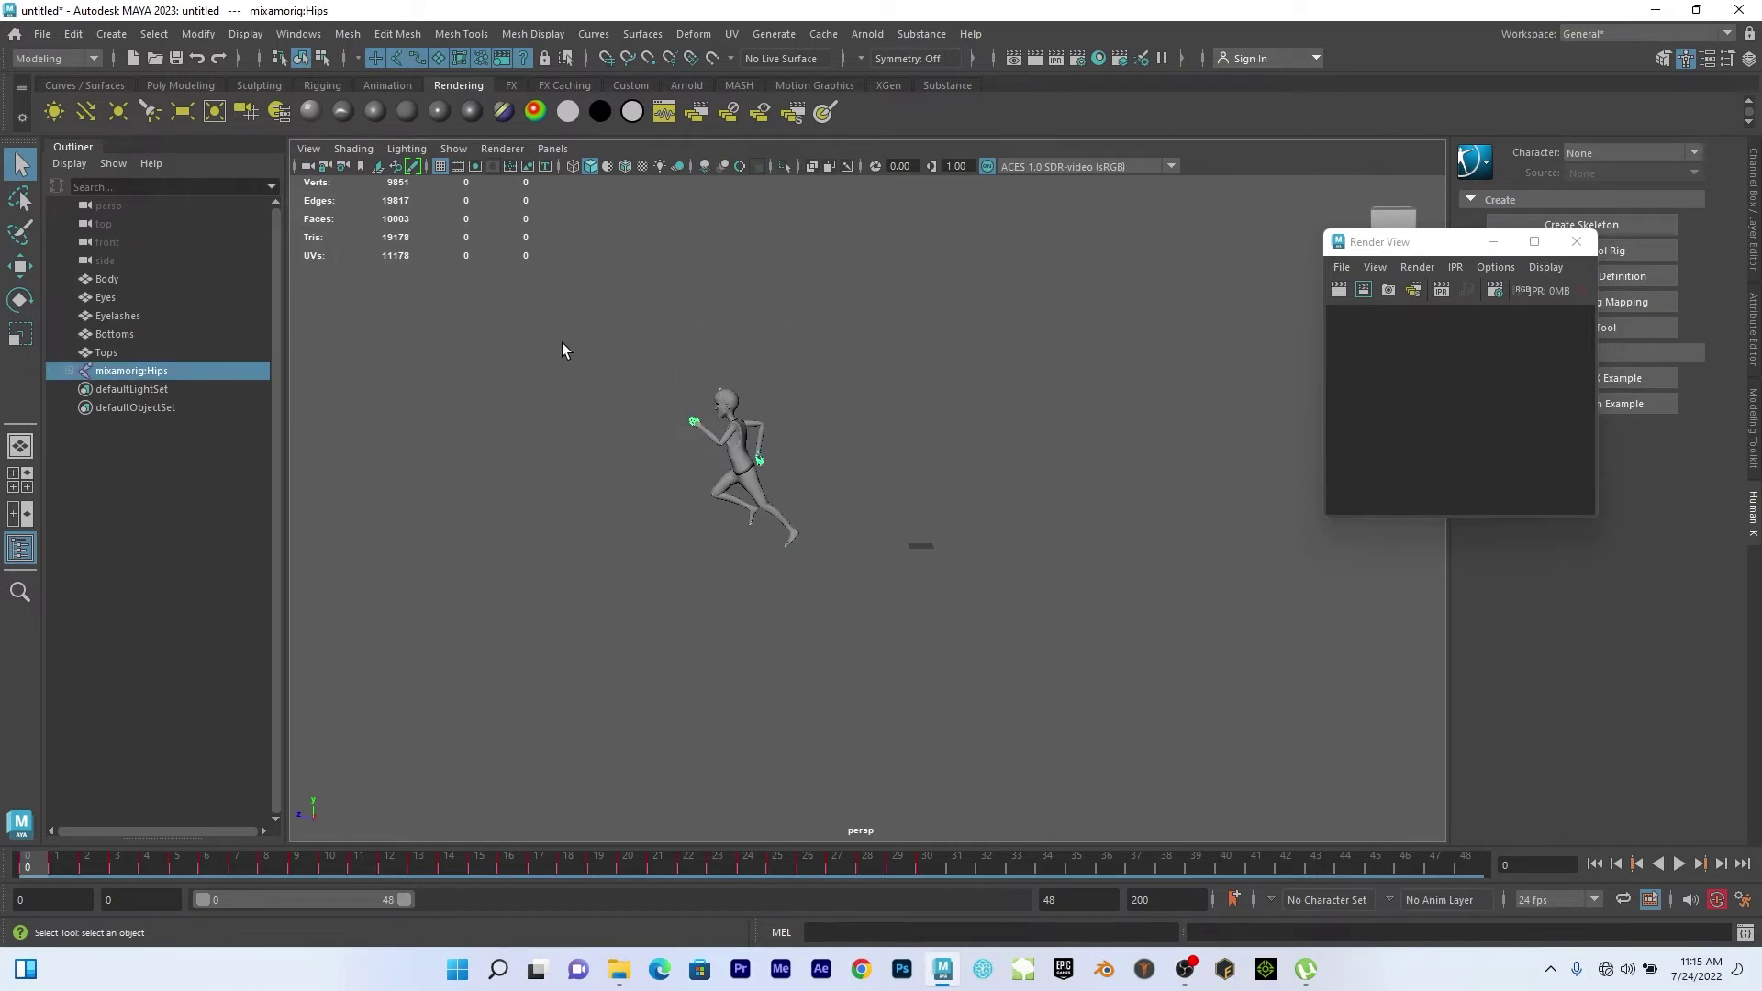
left_click_drag(613, 386, 971, 736)
left_click_drag(605, 327, 855, 596)
left_click_drag(590, 361, 859, 575)
left_click_drag(602, 343, 831, 725)
left_click_drag(665, 380, 950, 662)
left_click_drag(636, 369, 1055, 844)
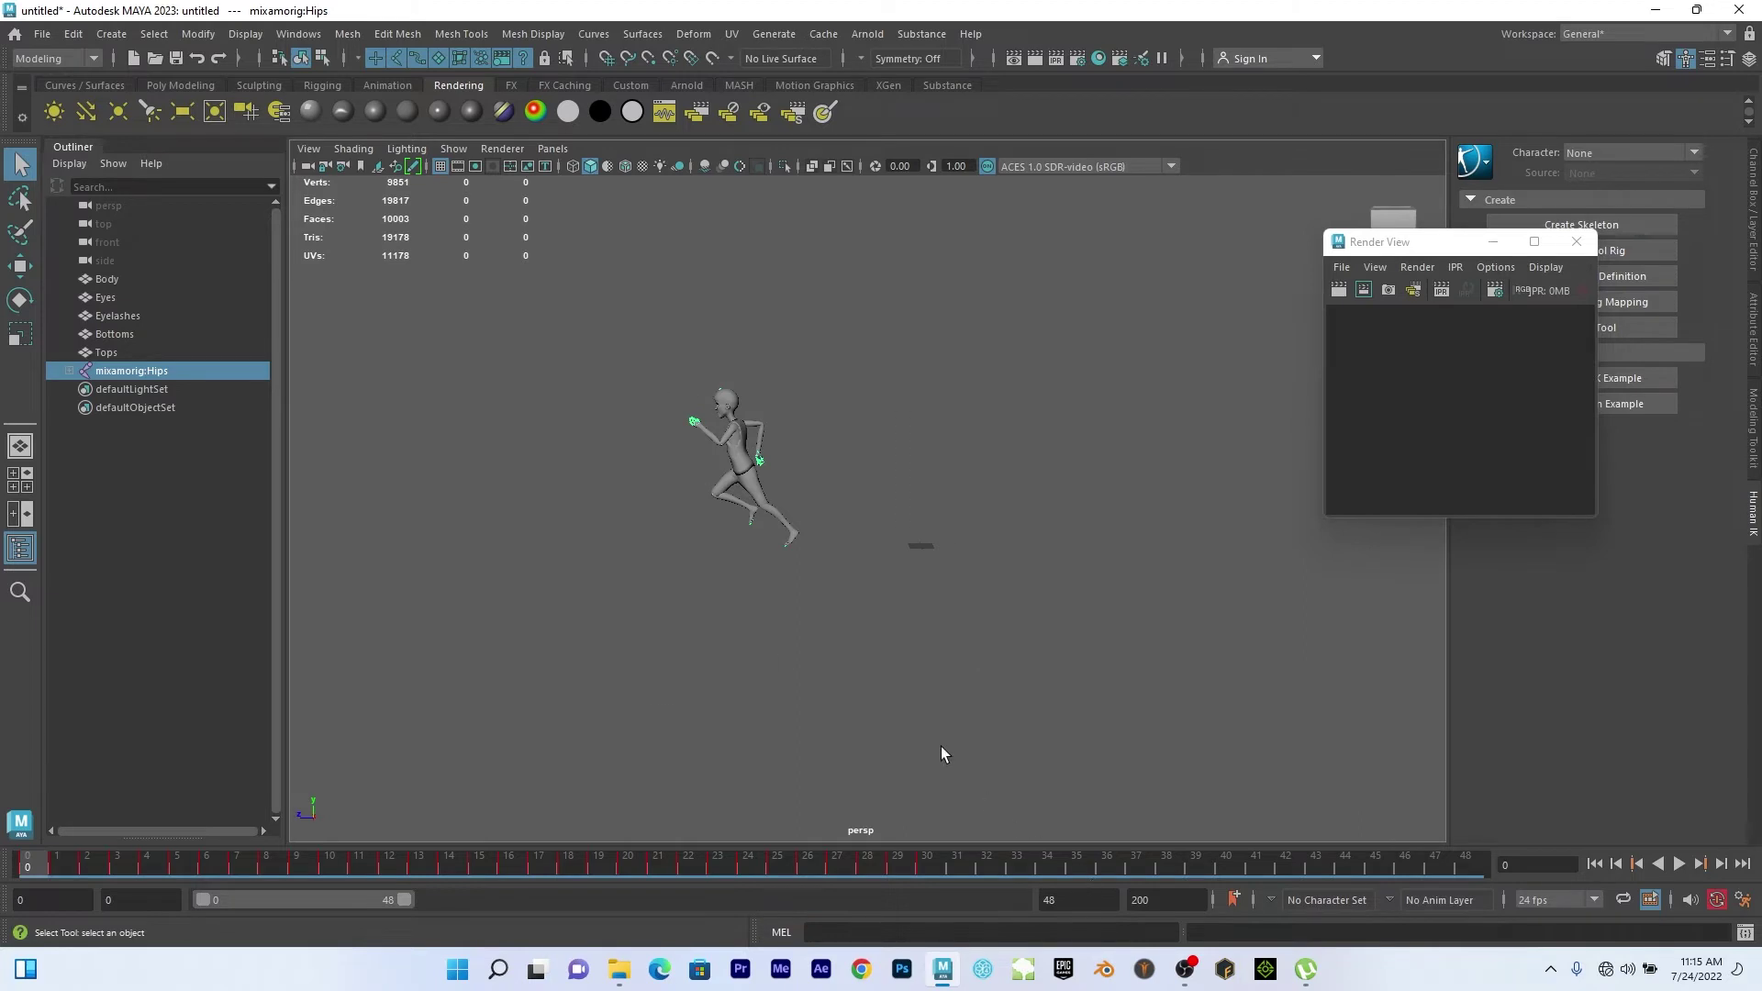
Turn on X-Ray Joints and orbit to a three-quarter front view of the character.
left_click(846, 171)
scroll(747, 427, "up", 5)
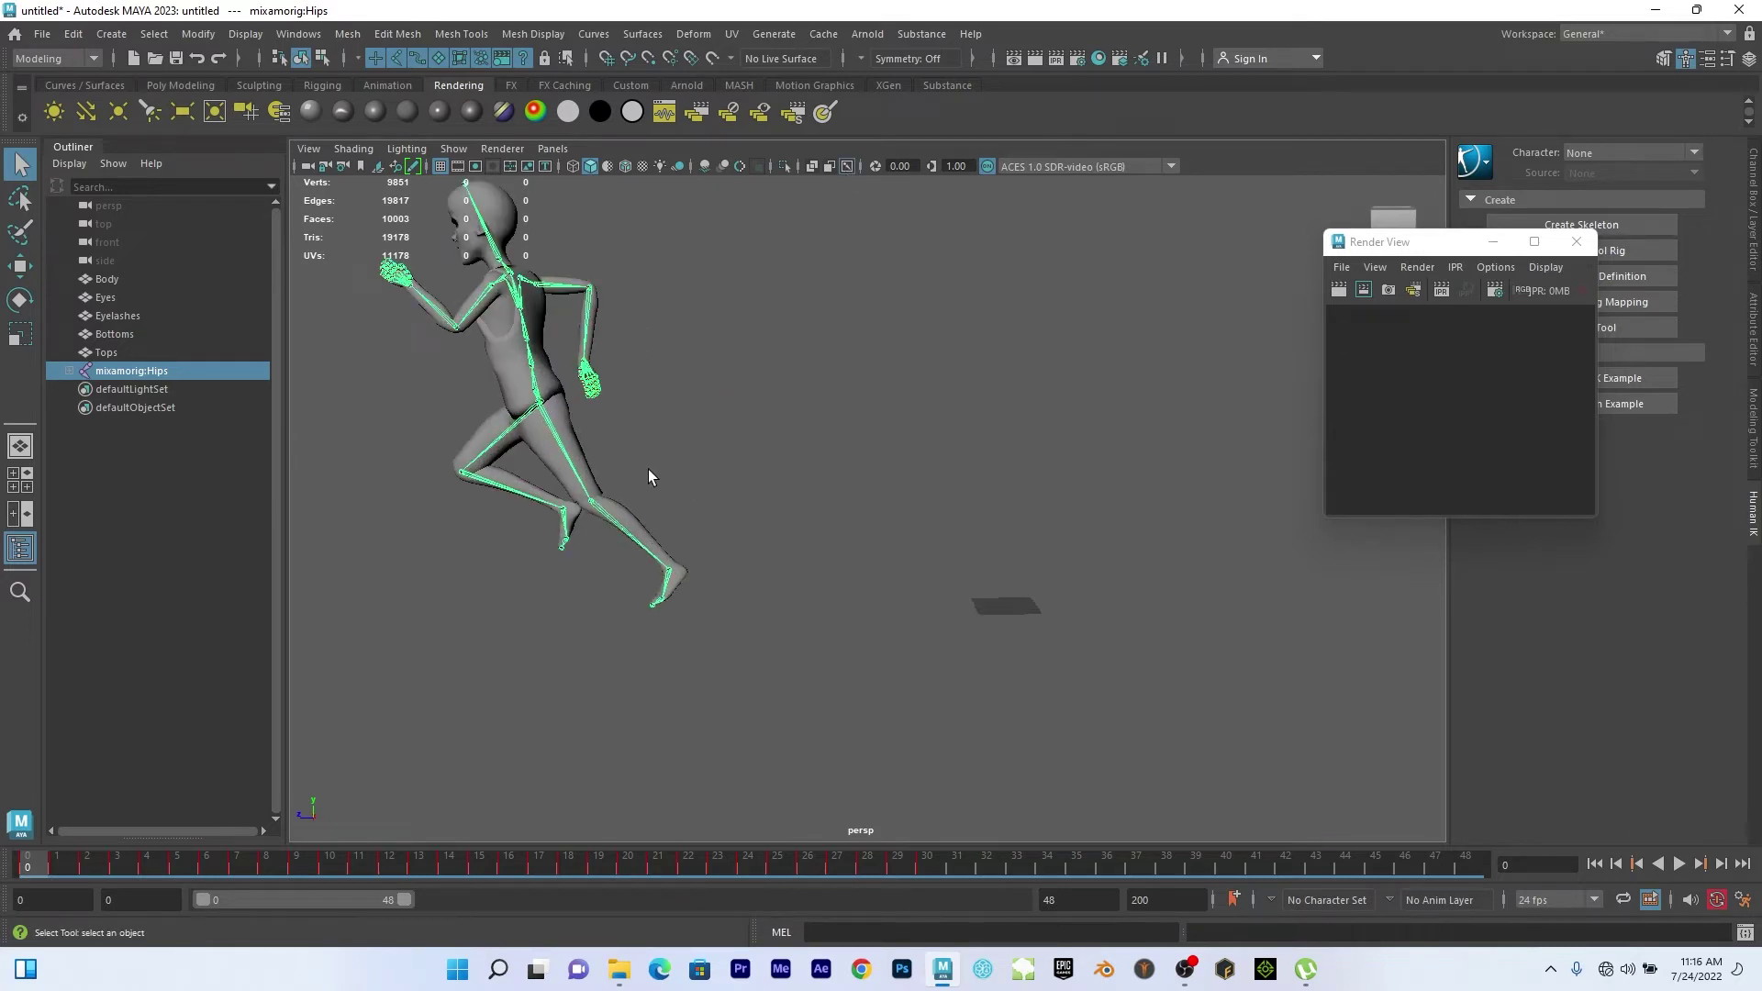
left_click_drag(649, 476, 1049, 535, "alt")
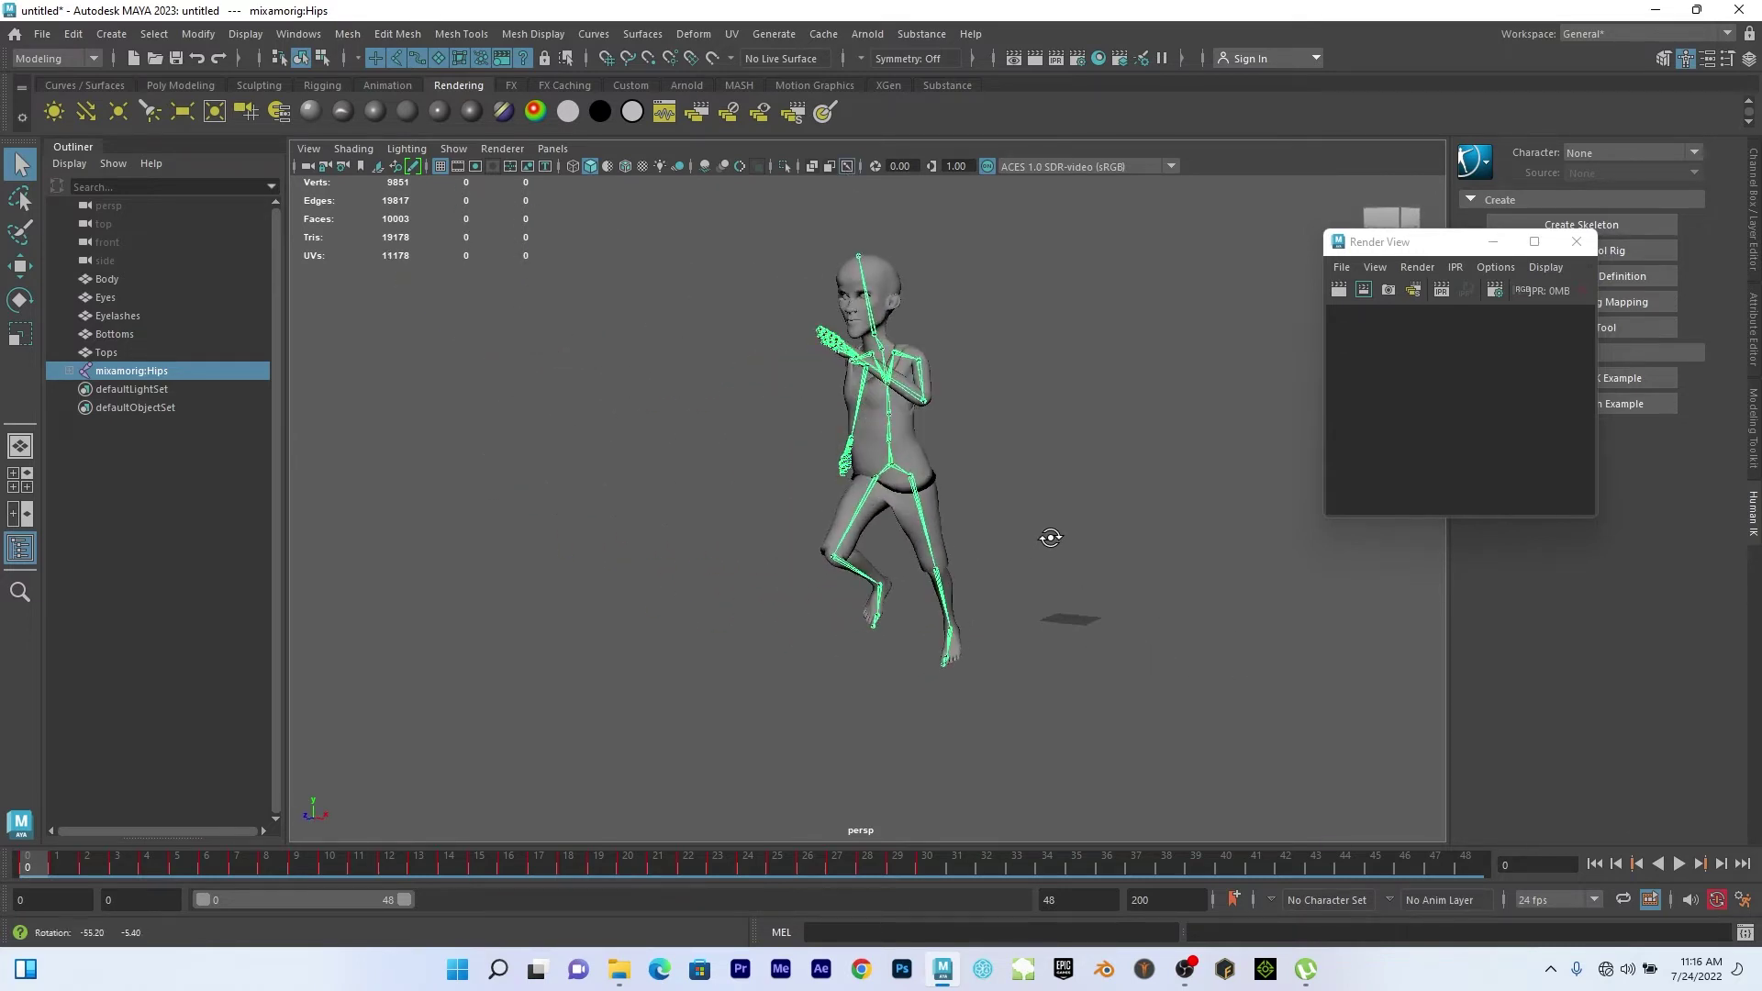
right_click(896, 473)
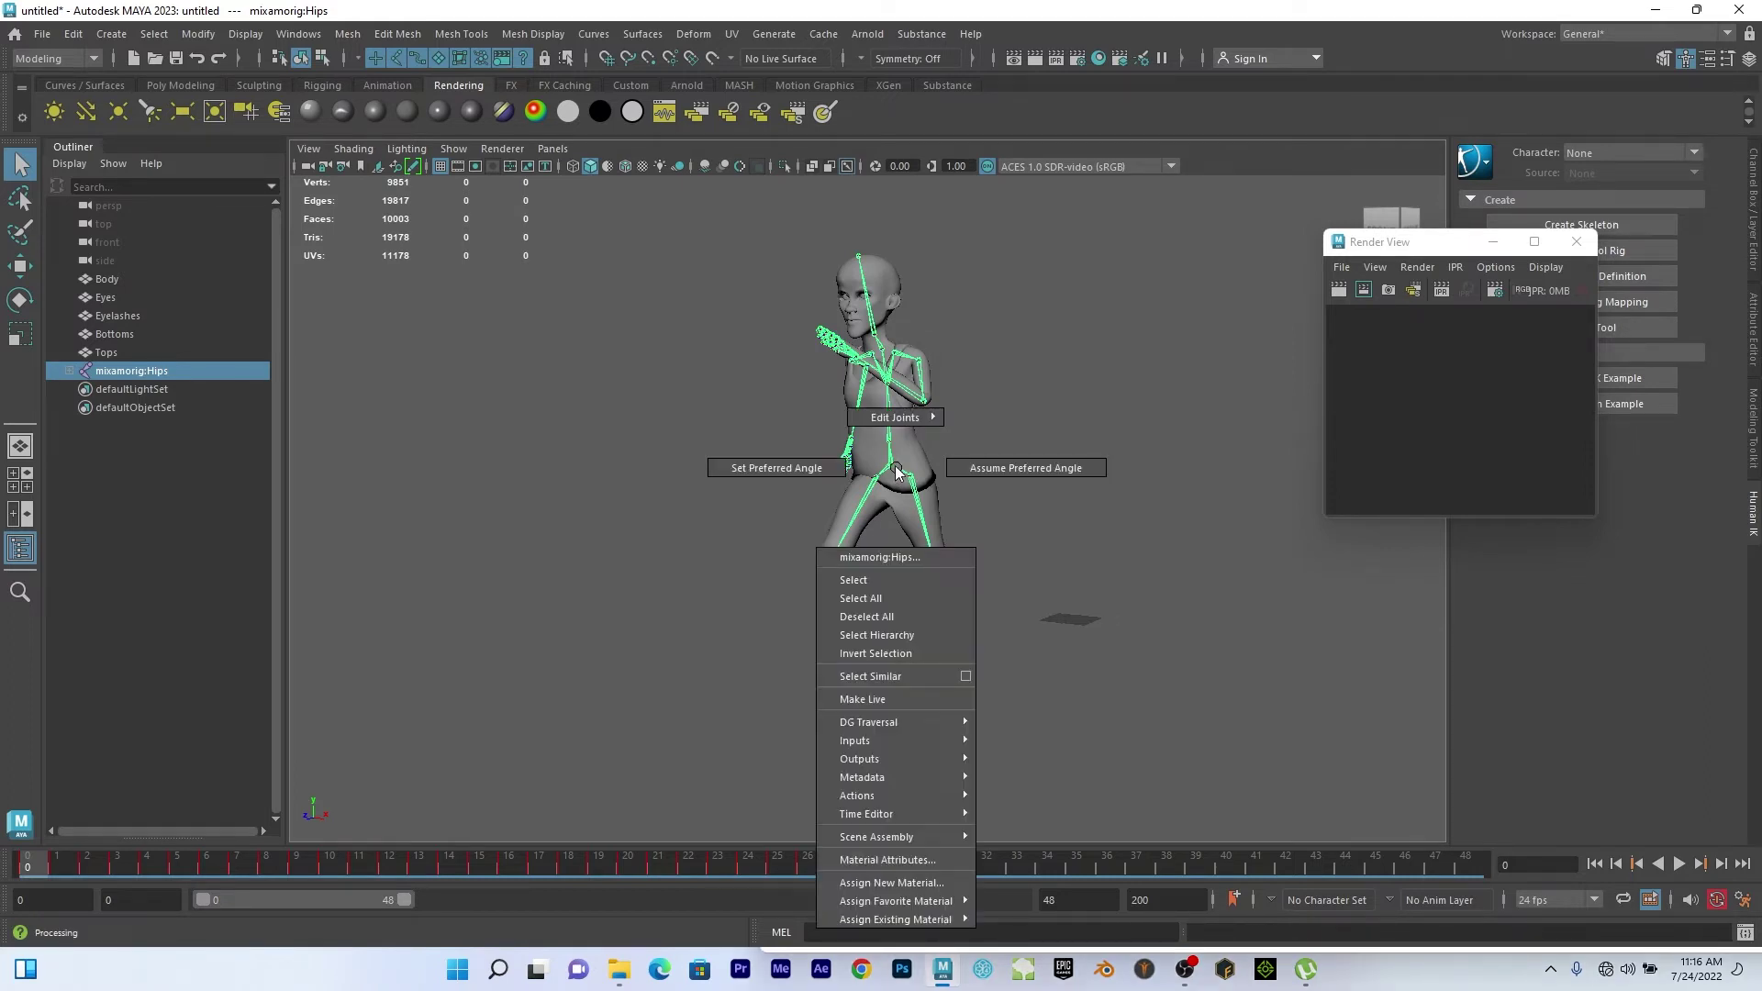
Select the whole joint hierarchy and set Rotate X, Y and Z to 0 for a T-pose.
left_click(872, 635)
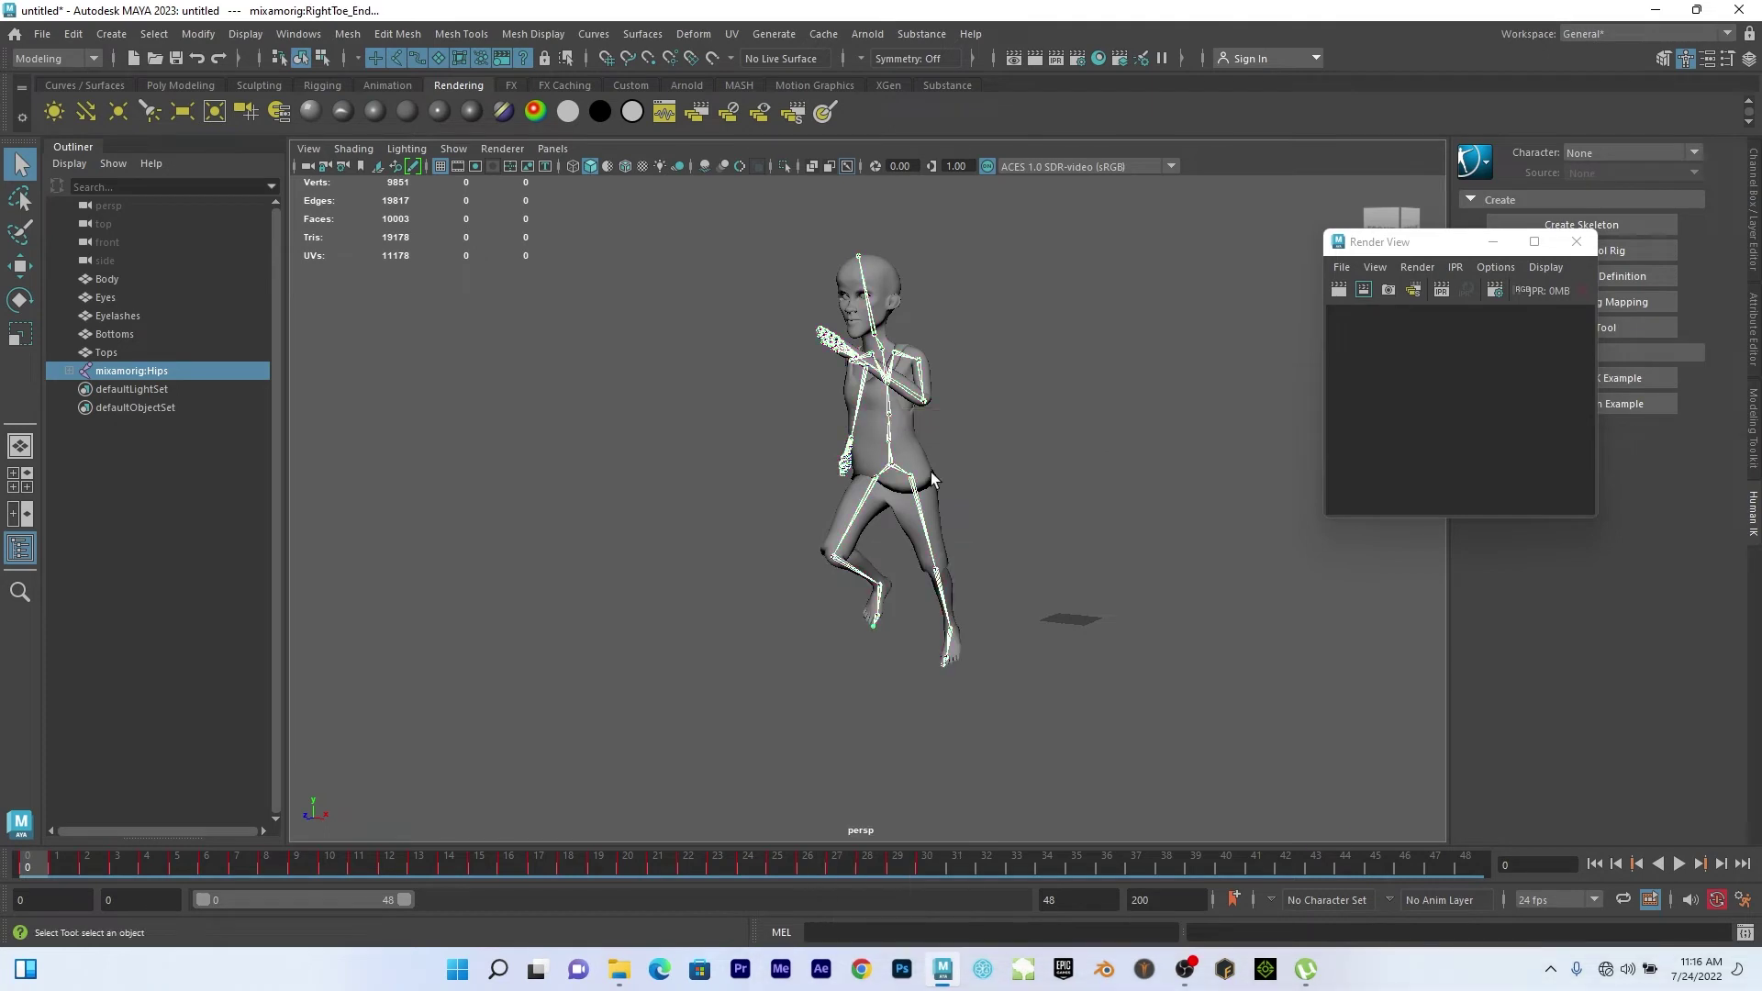
left_click(1755, 184)
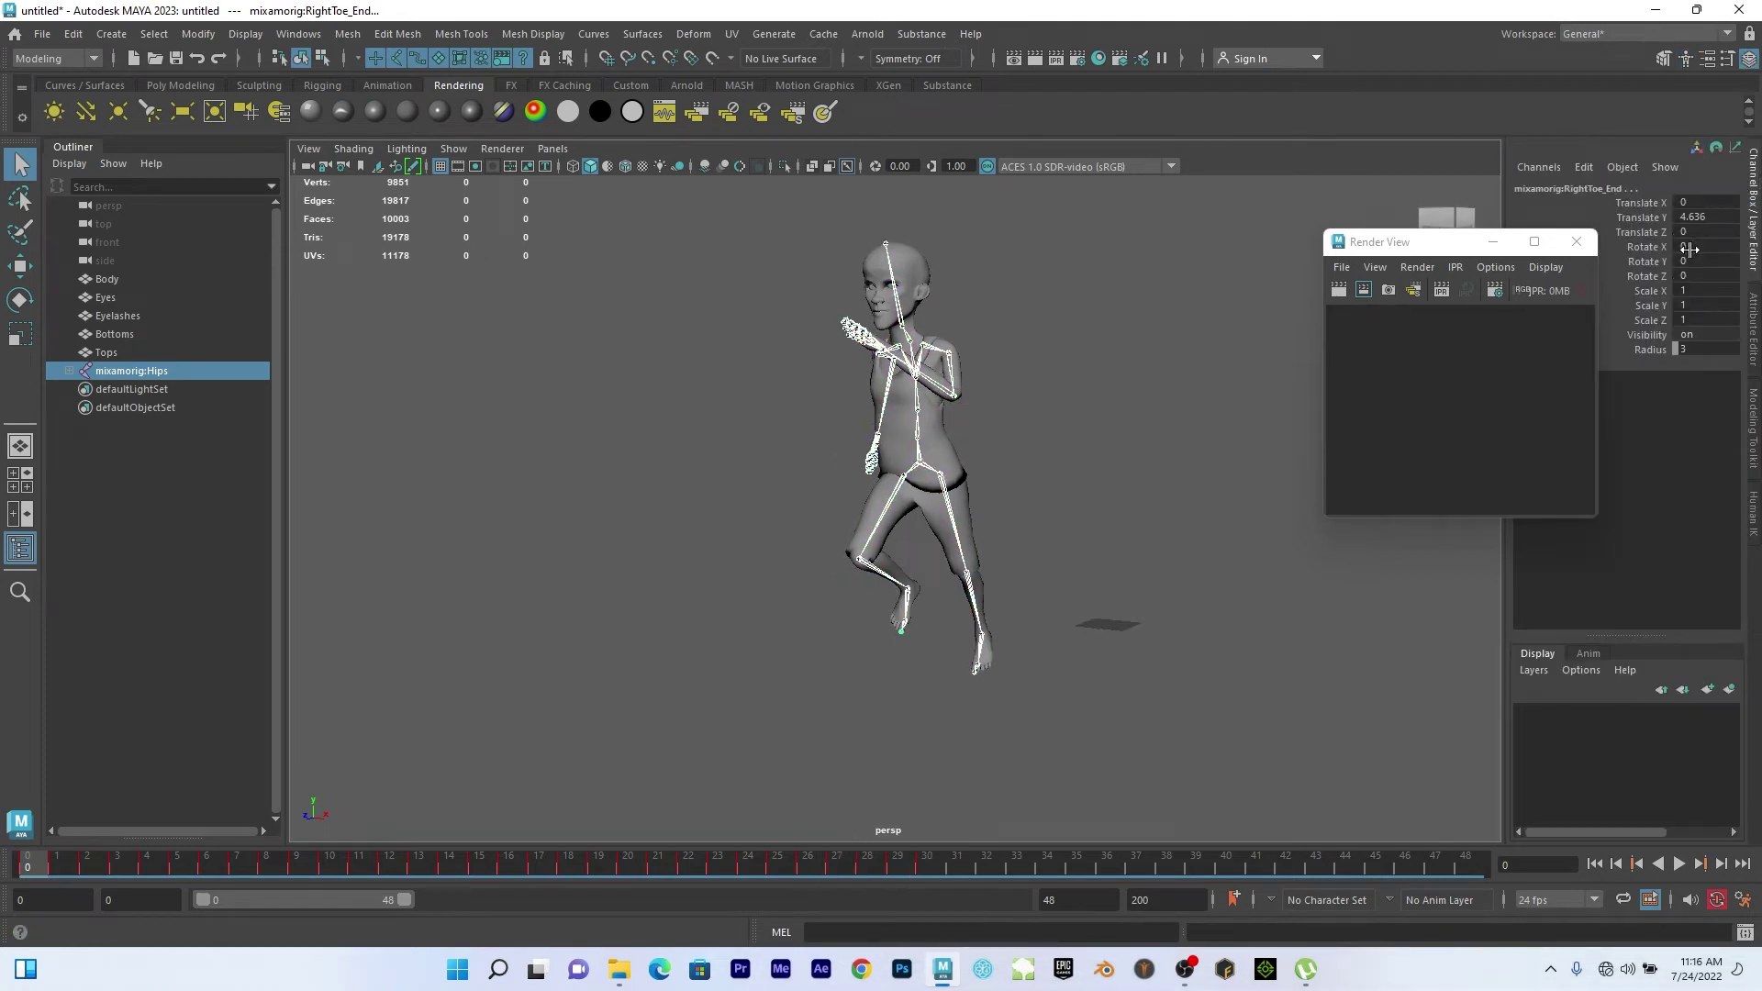
left_click_drag(1687, 247, 1694, 274)
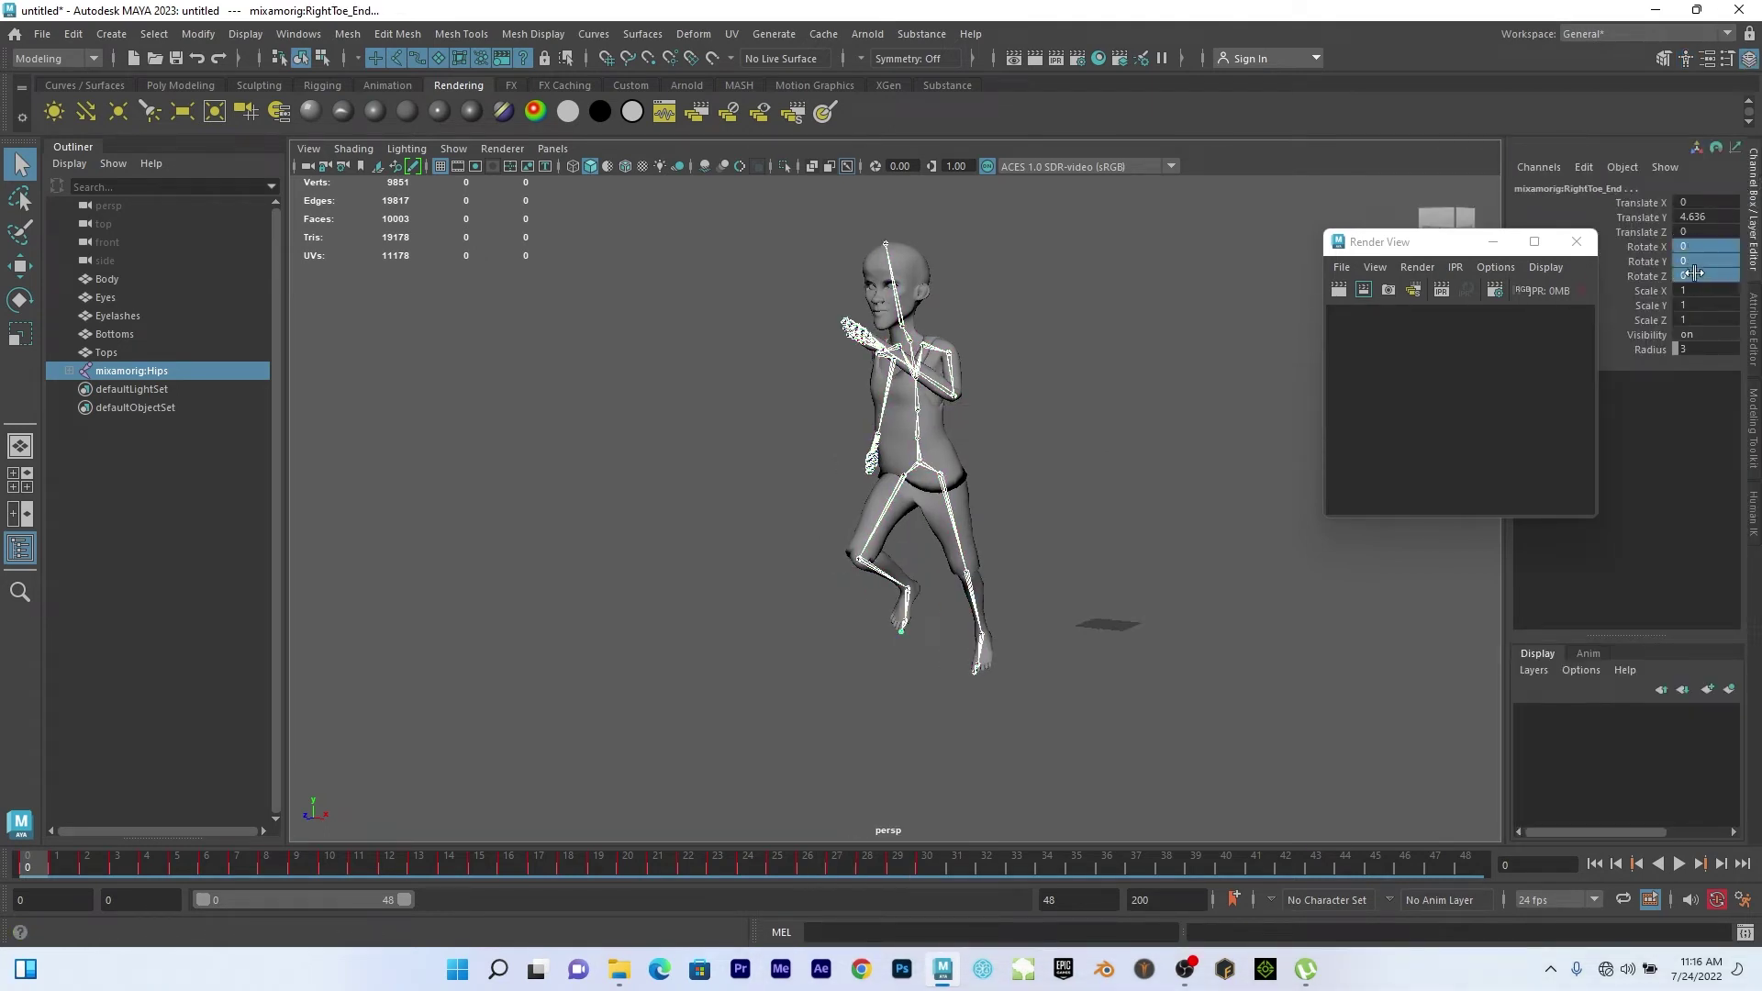
left_click(1699, 274)
key("Return")
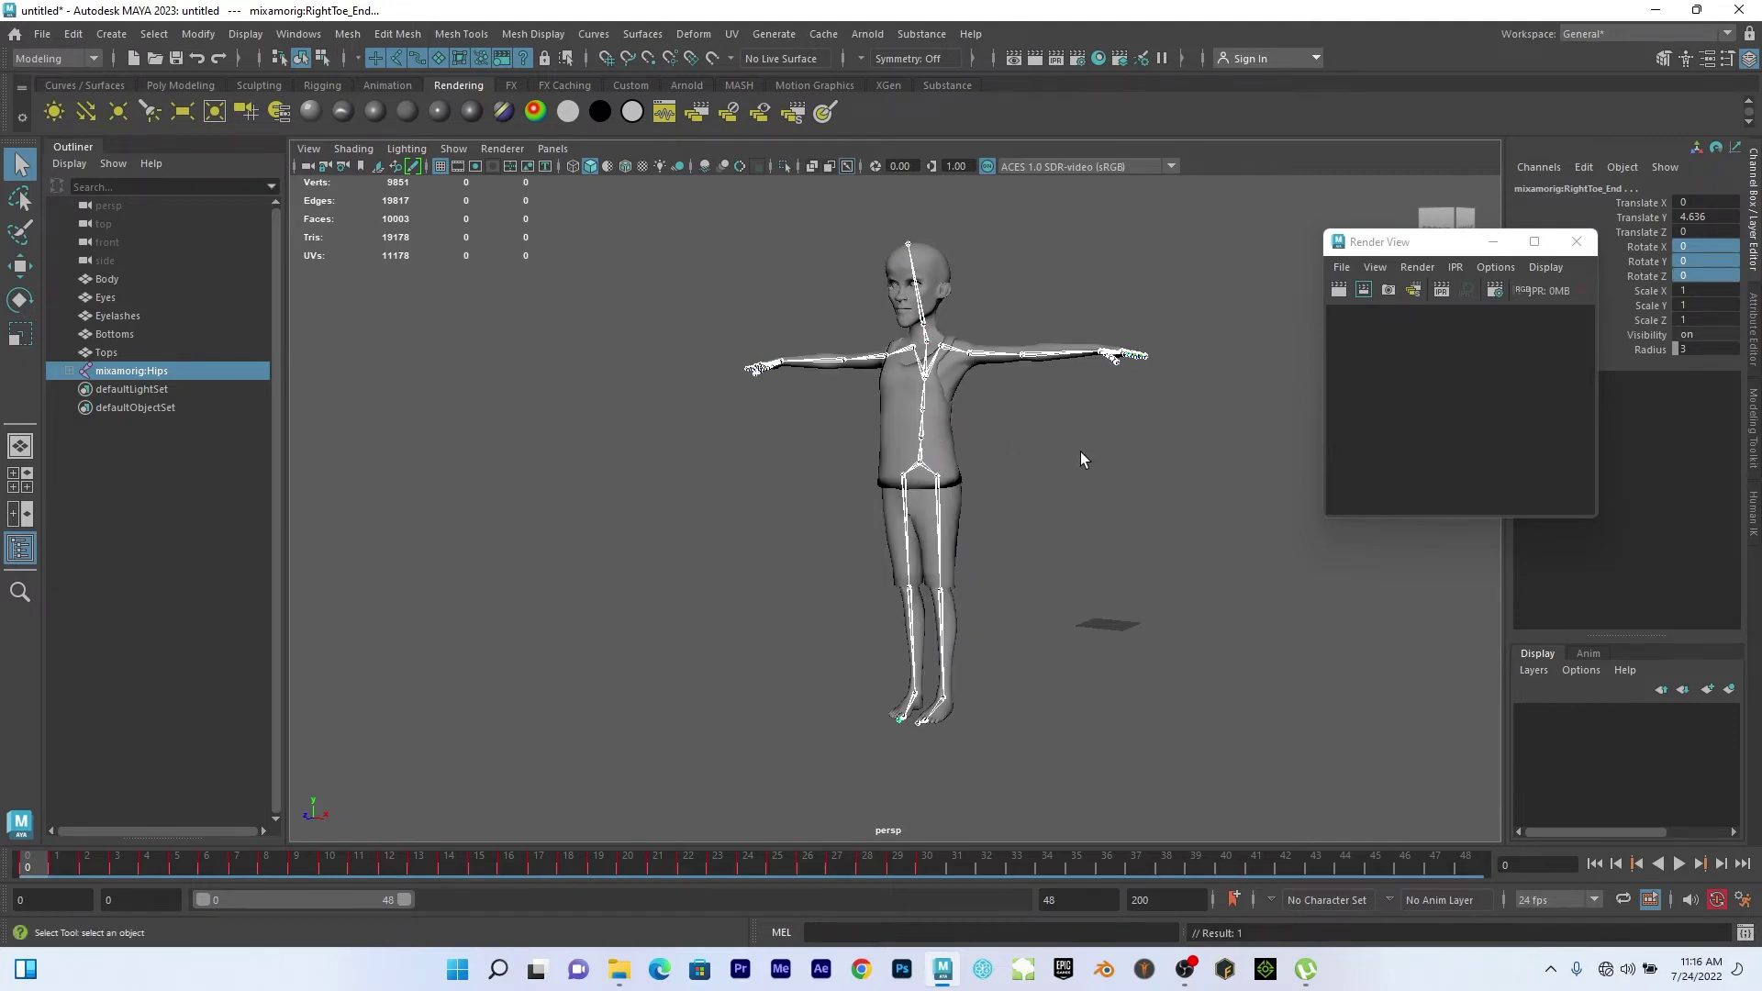
Inspect the T-pose from the side, then undo to restore the running pose.
left_click_drag(1158, 503, 845, 454, "alt")
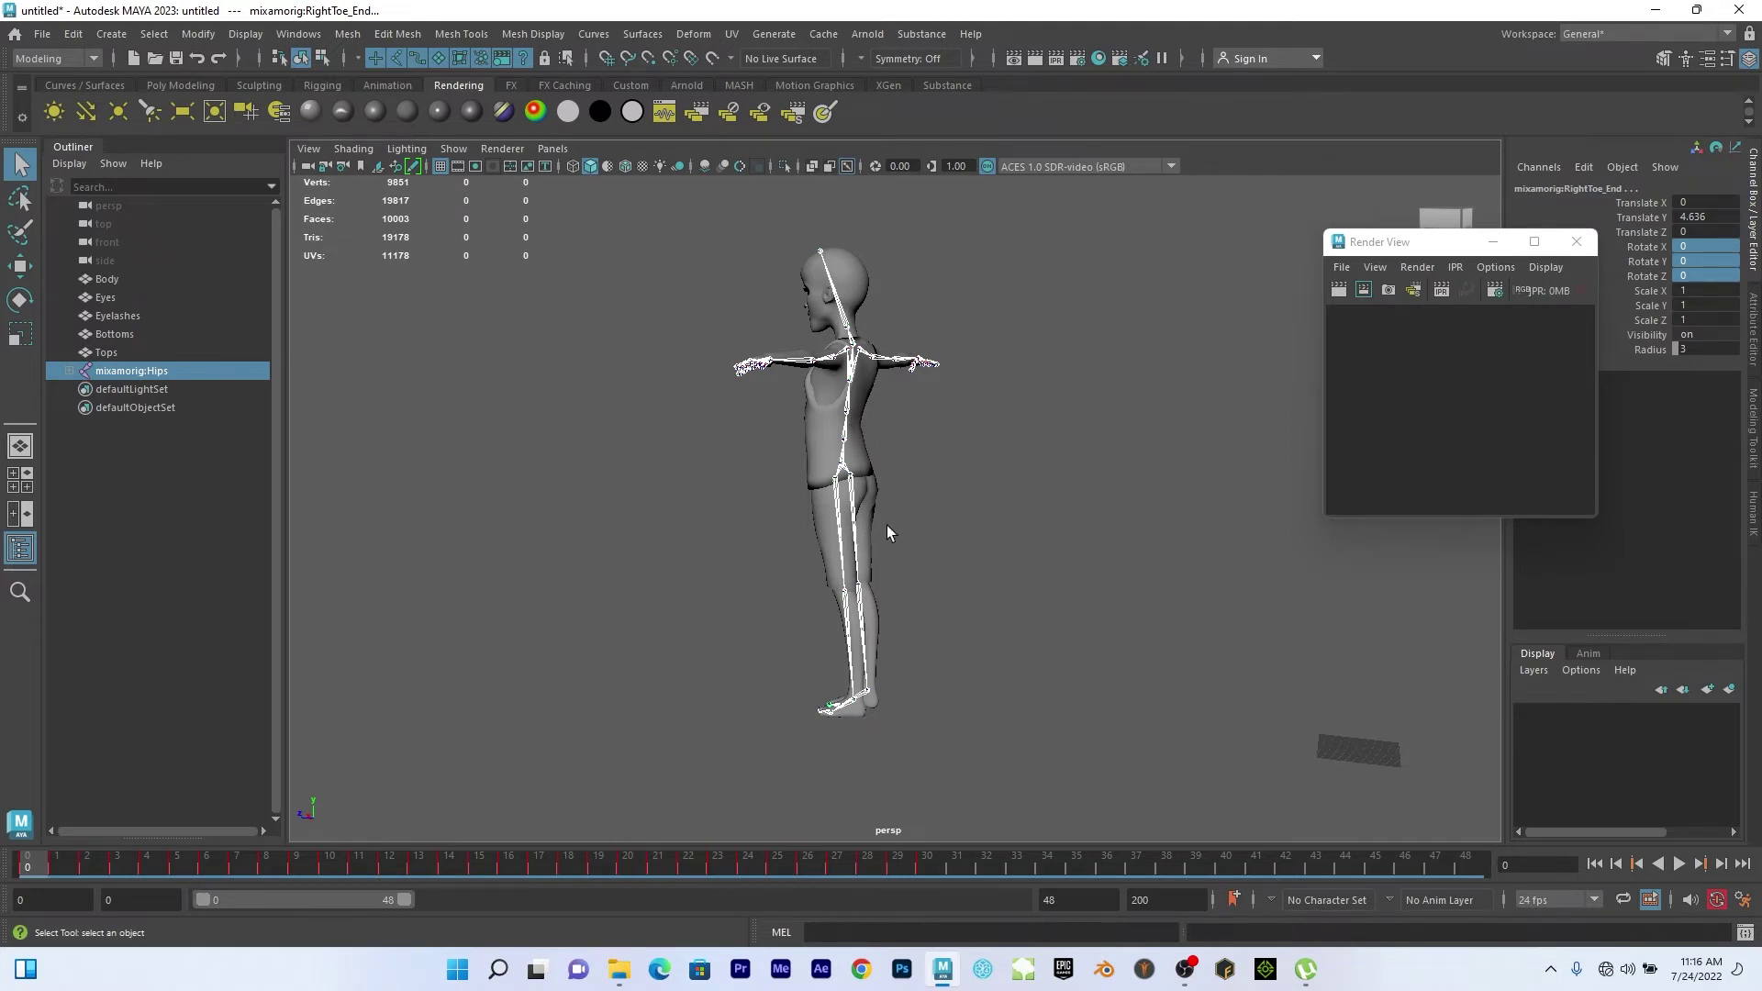
left_click(1753, 512)
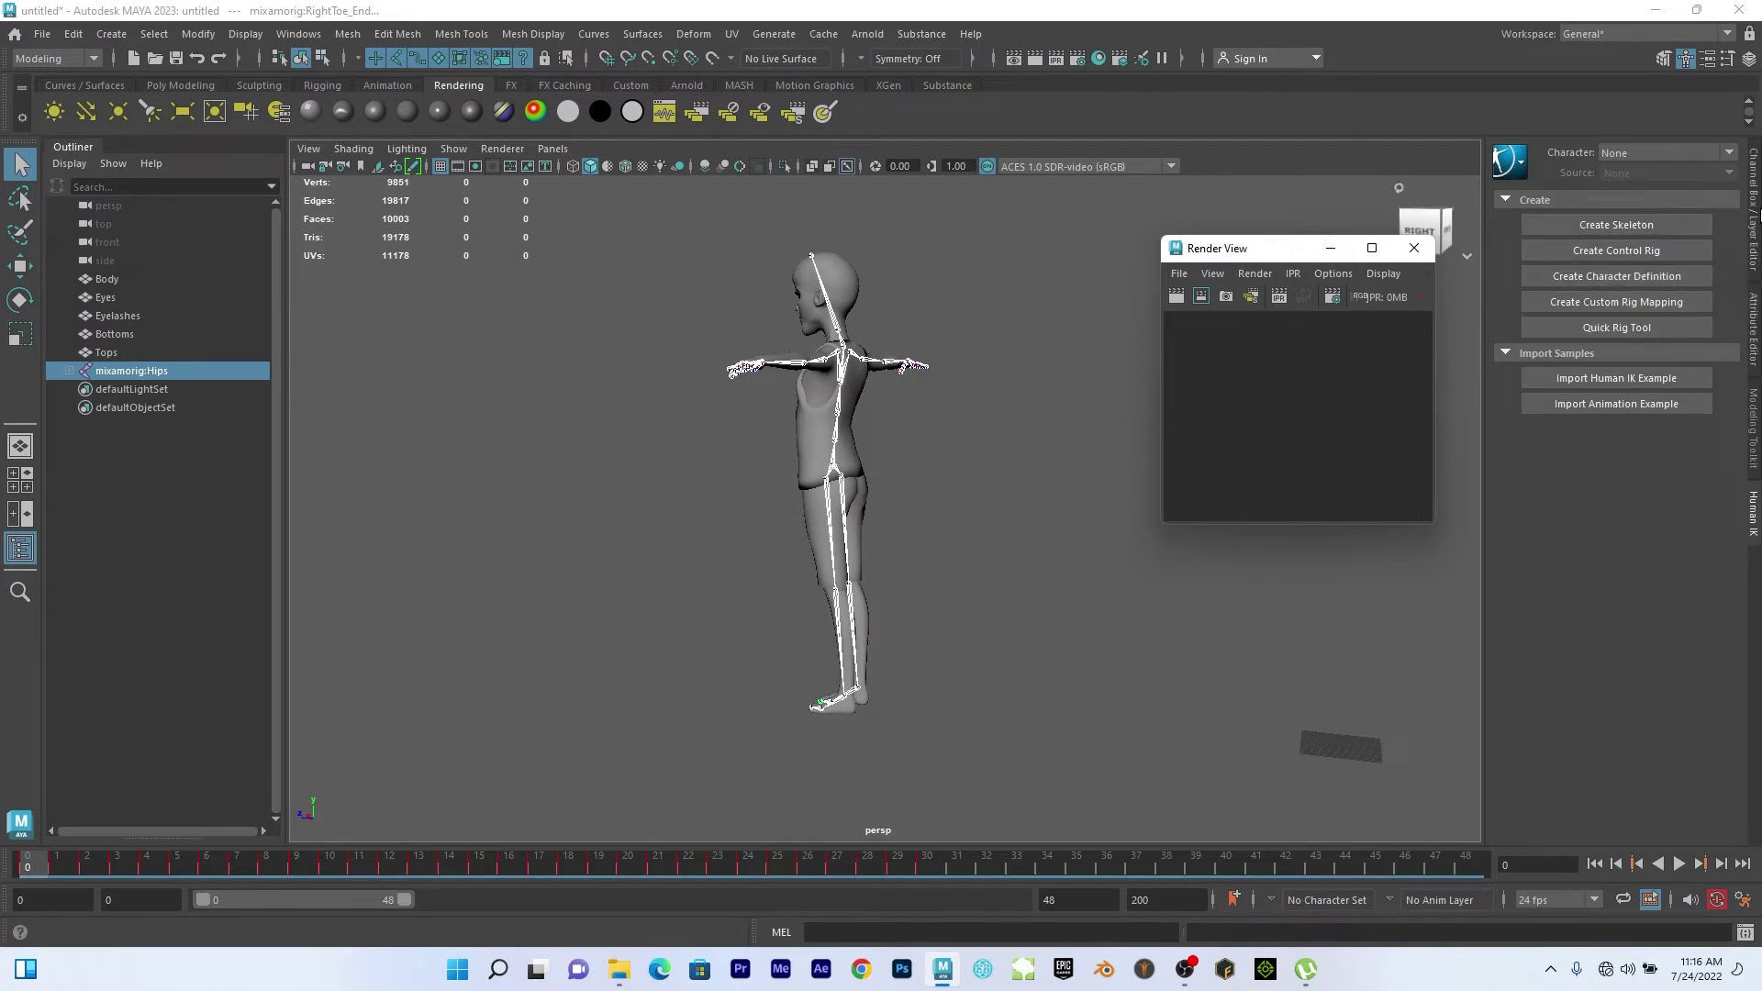
left_click(1754, 257)
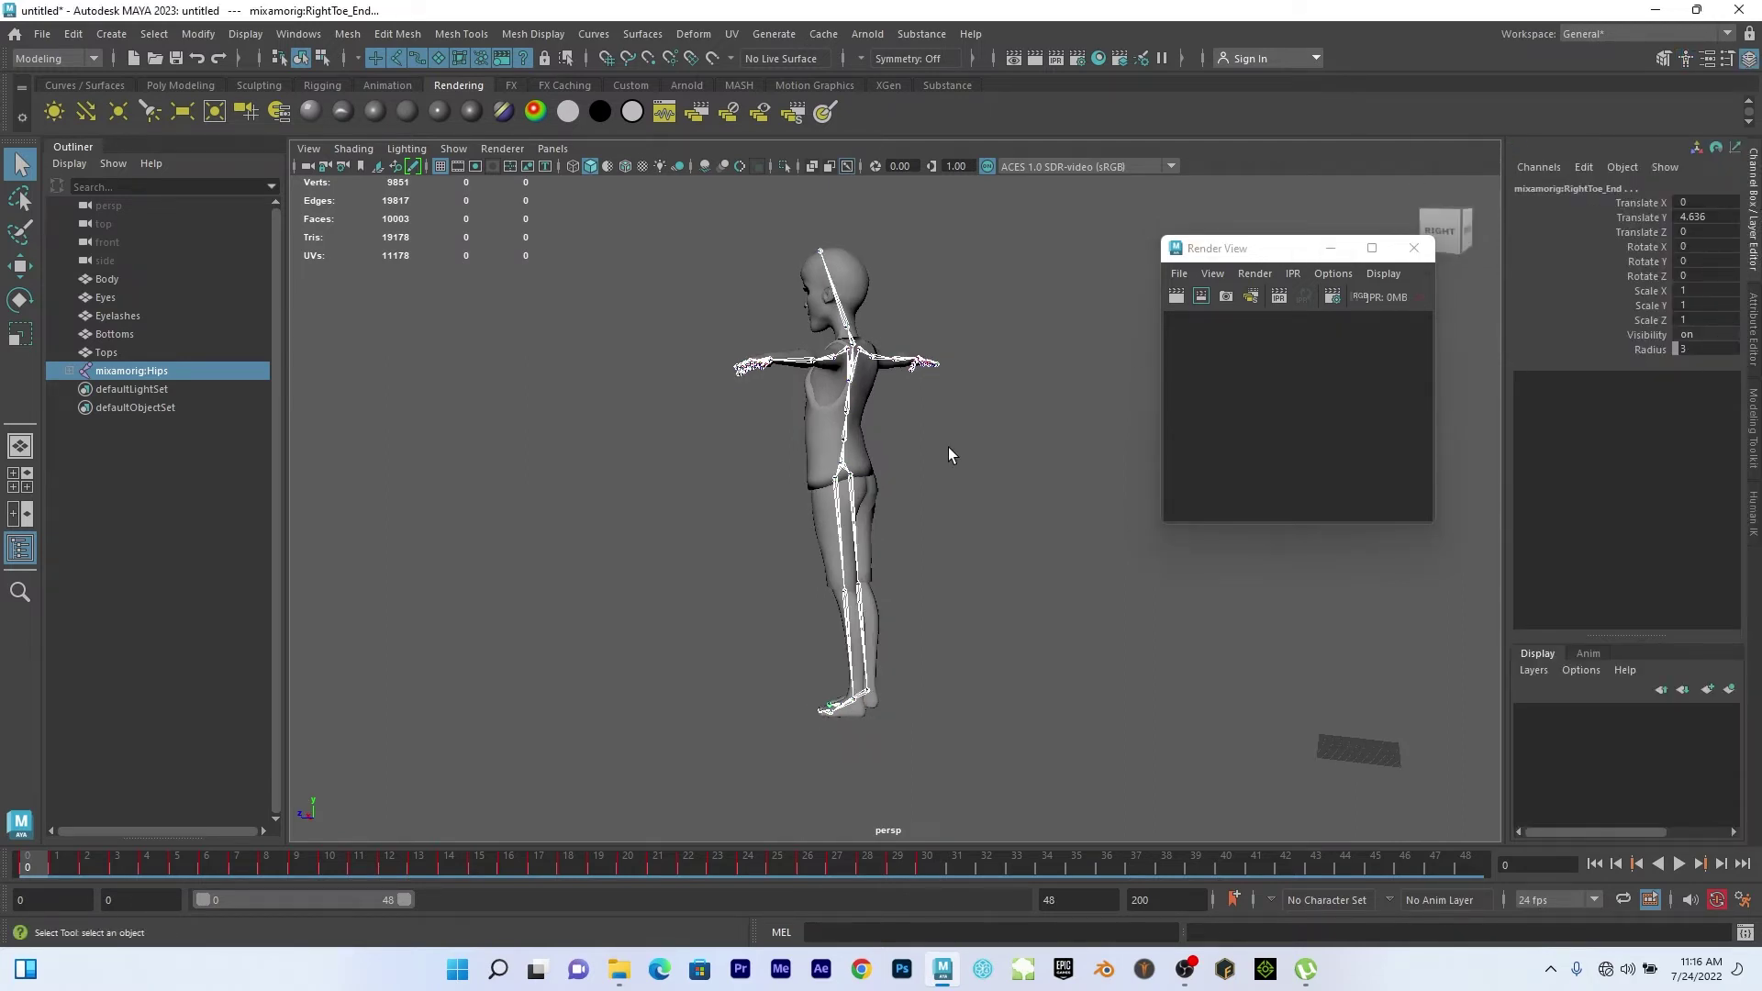
key("ctrl+z")
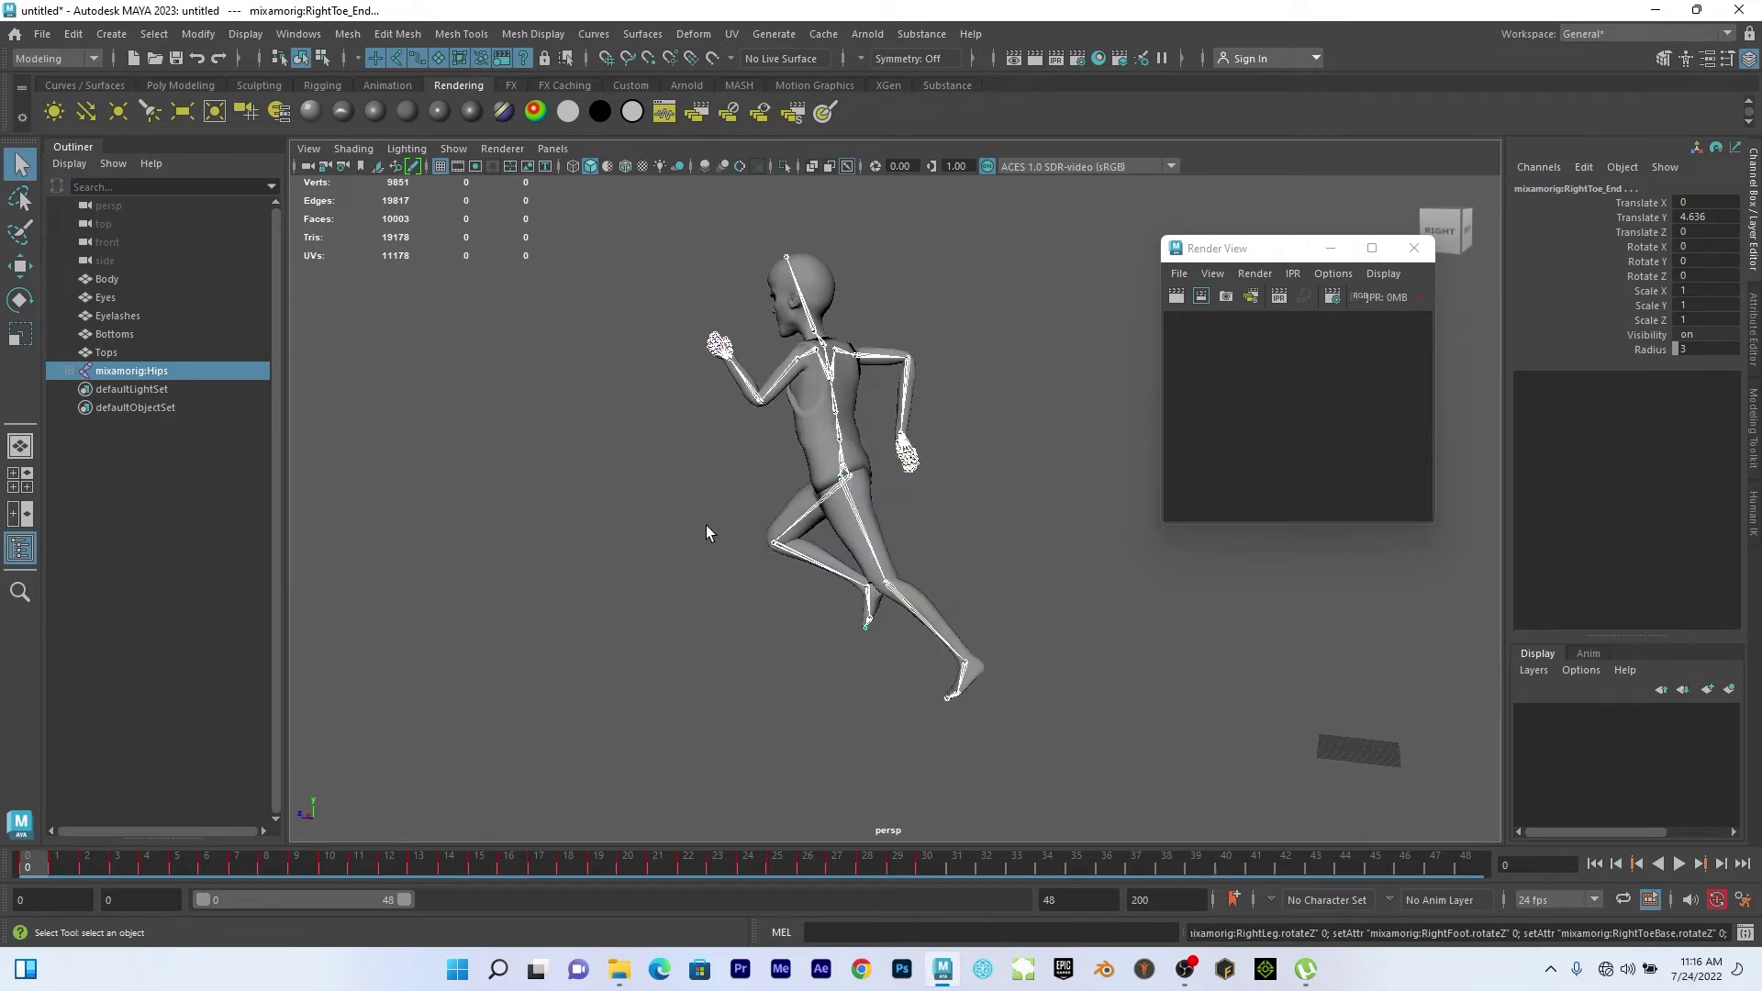
Add a locator, scale it to 62.242 and move it along Z to 162.961.
left_click_drag(690, 525, 551, 395, "alt")
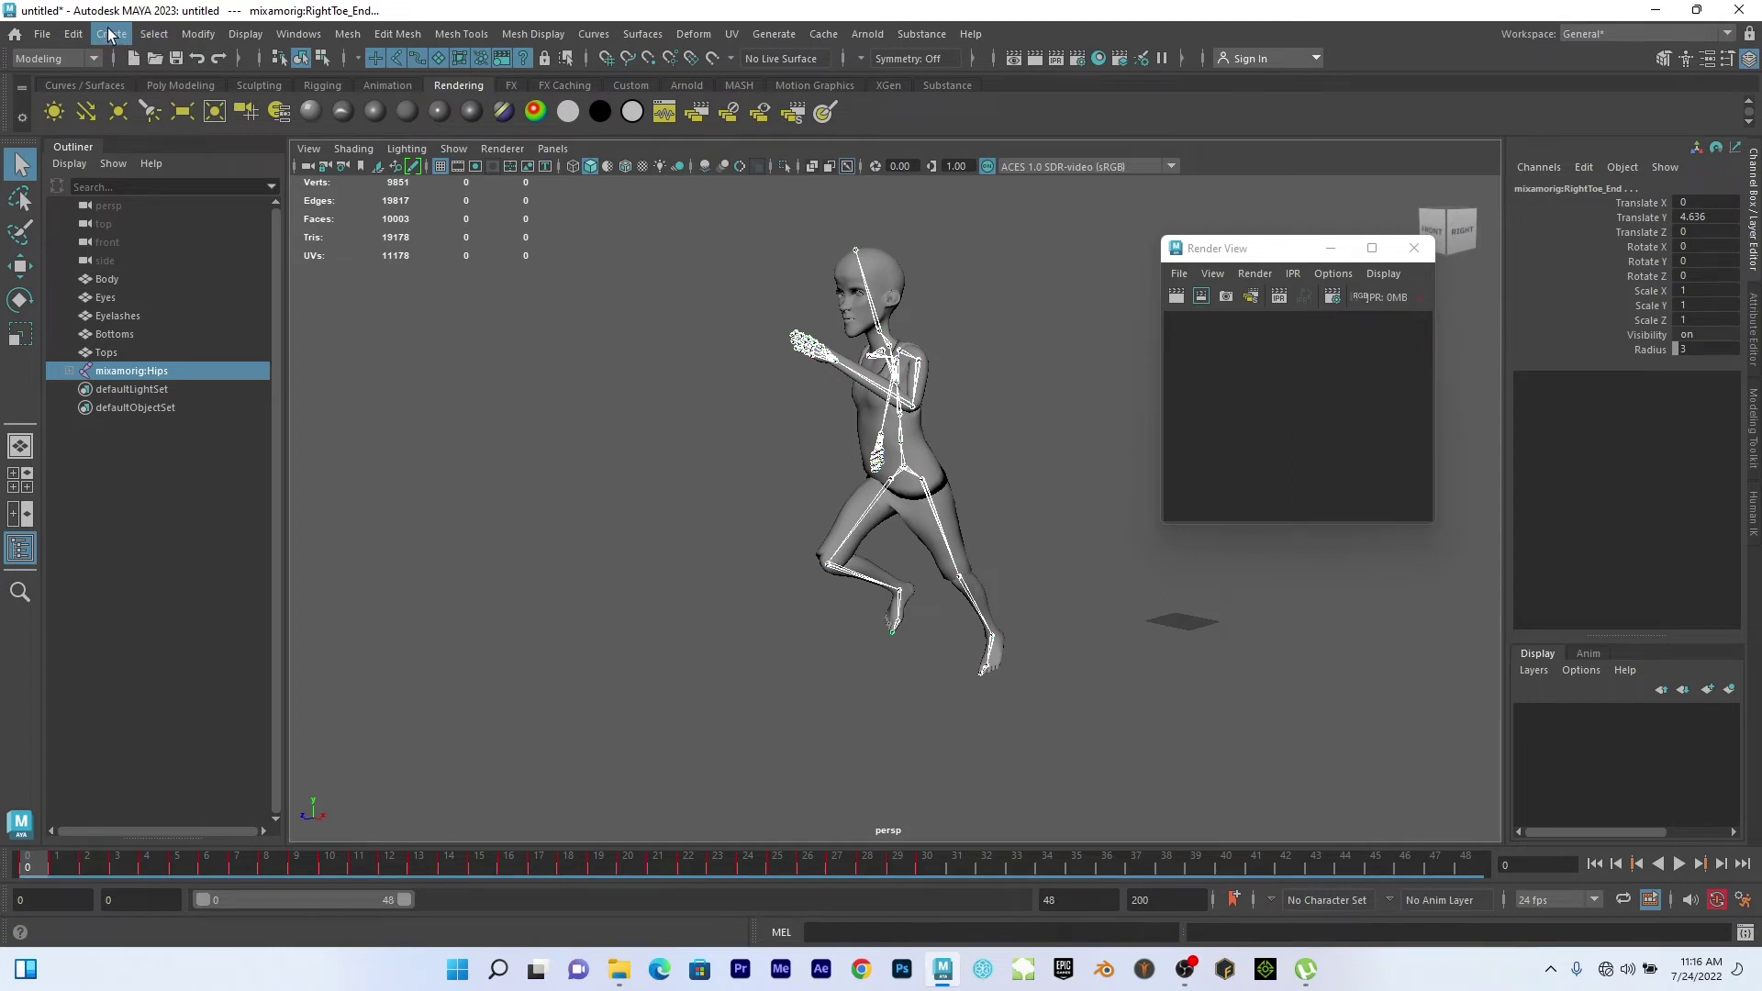
left_click(111, 34)
mouse_move(203, 409)
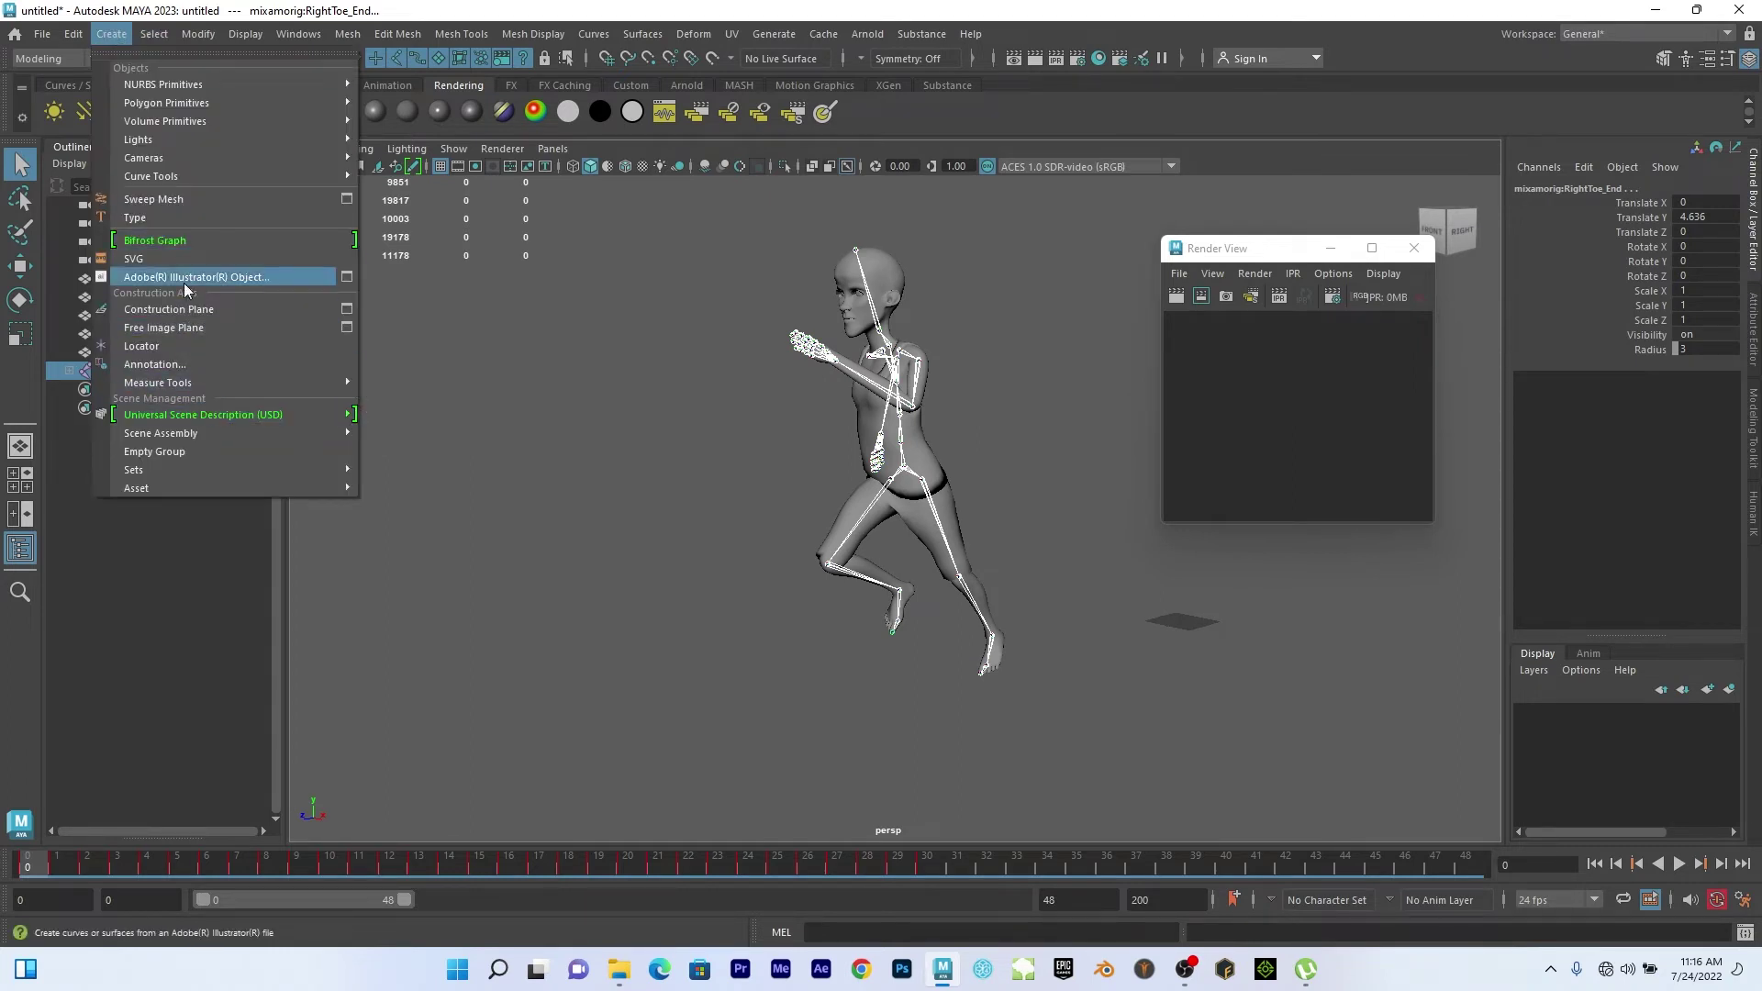
left_click(184, 347)
key("e")
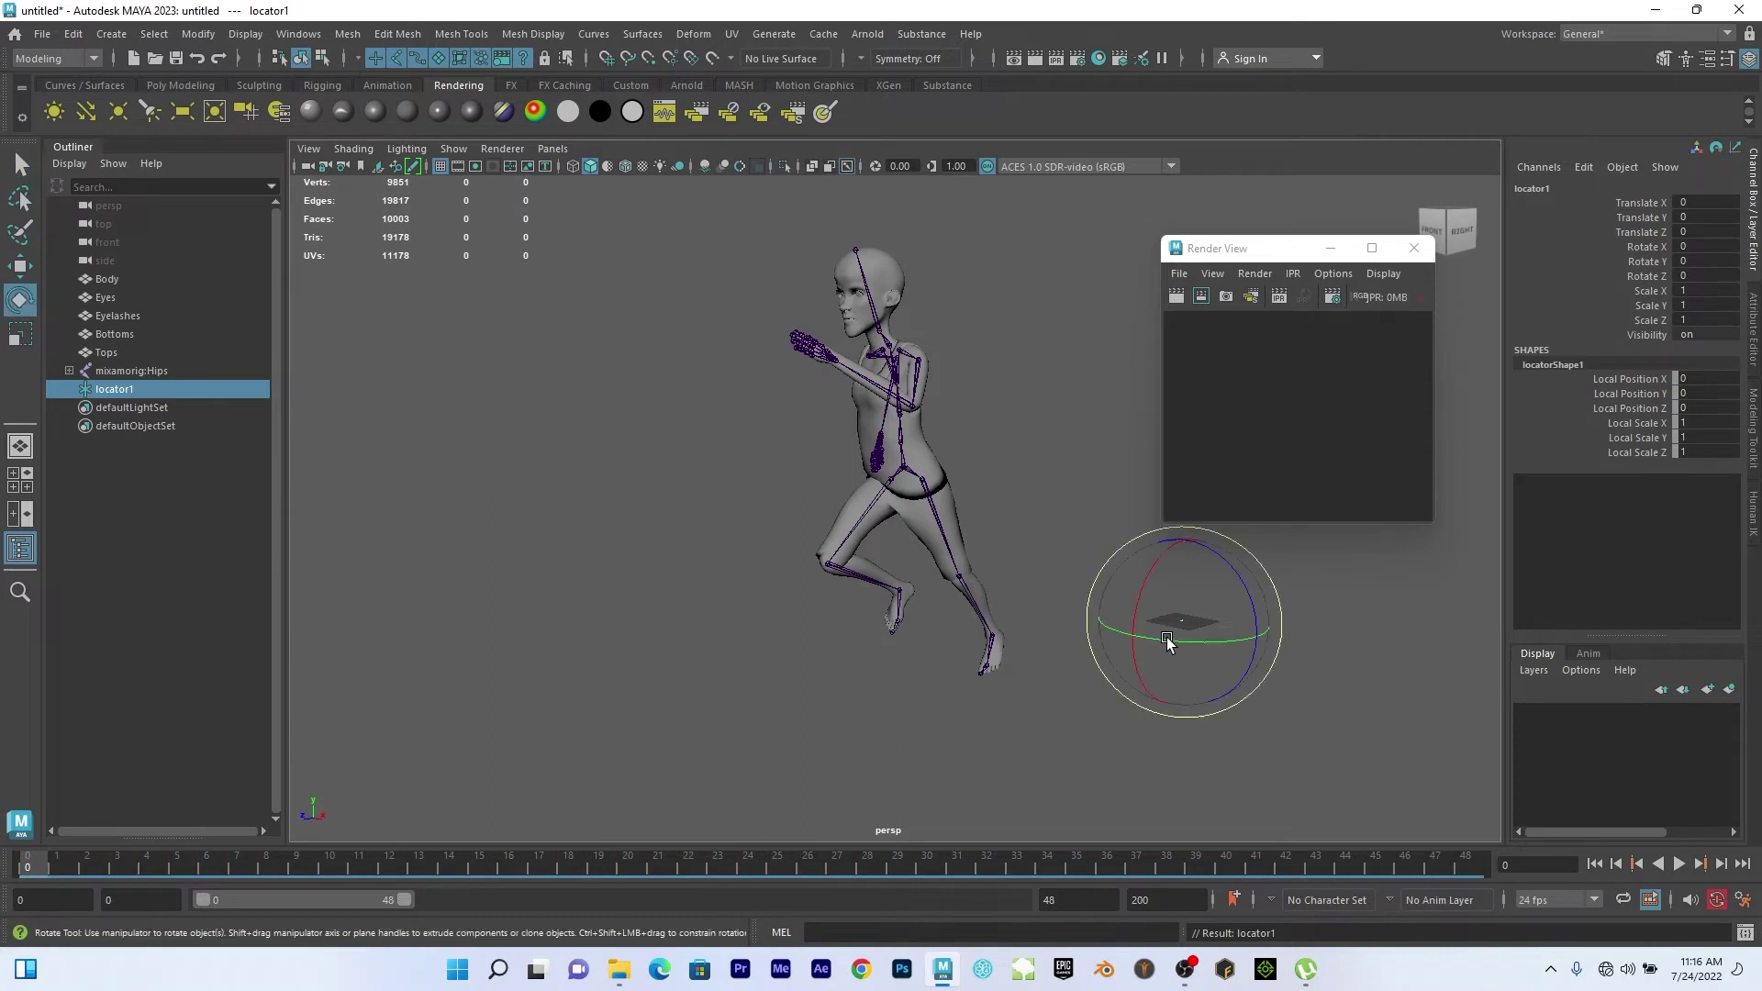
key("r")
left_click_drag(1185, 624, 1410, 632)
key("w")
left_click_drag(1113, 641, 857, 719)
In the side view, adjust the locator's Z position to 168.465.
key("space")
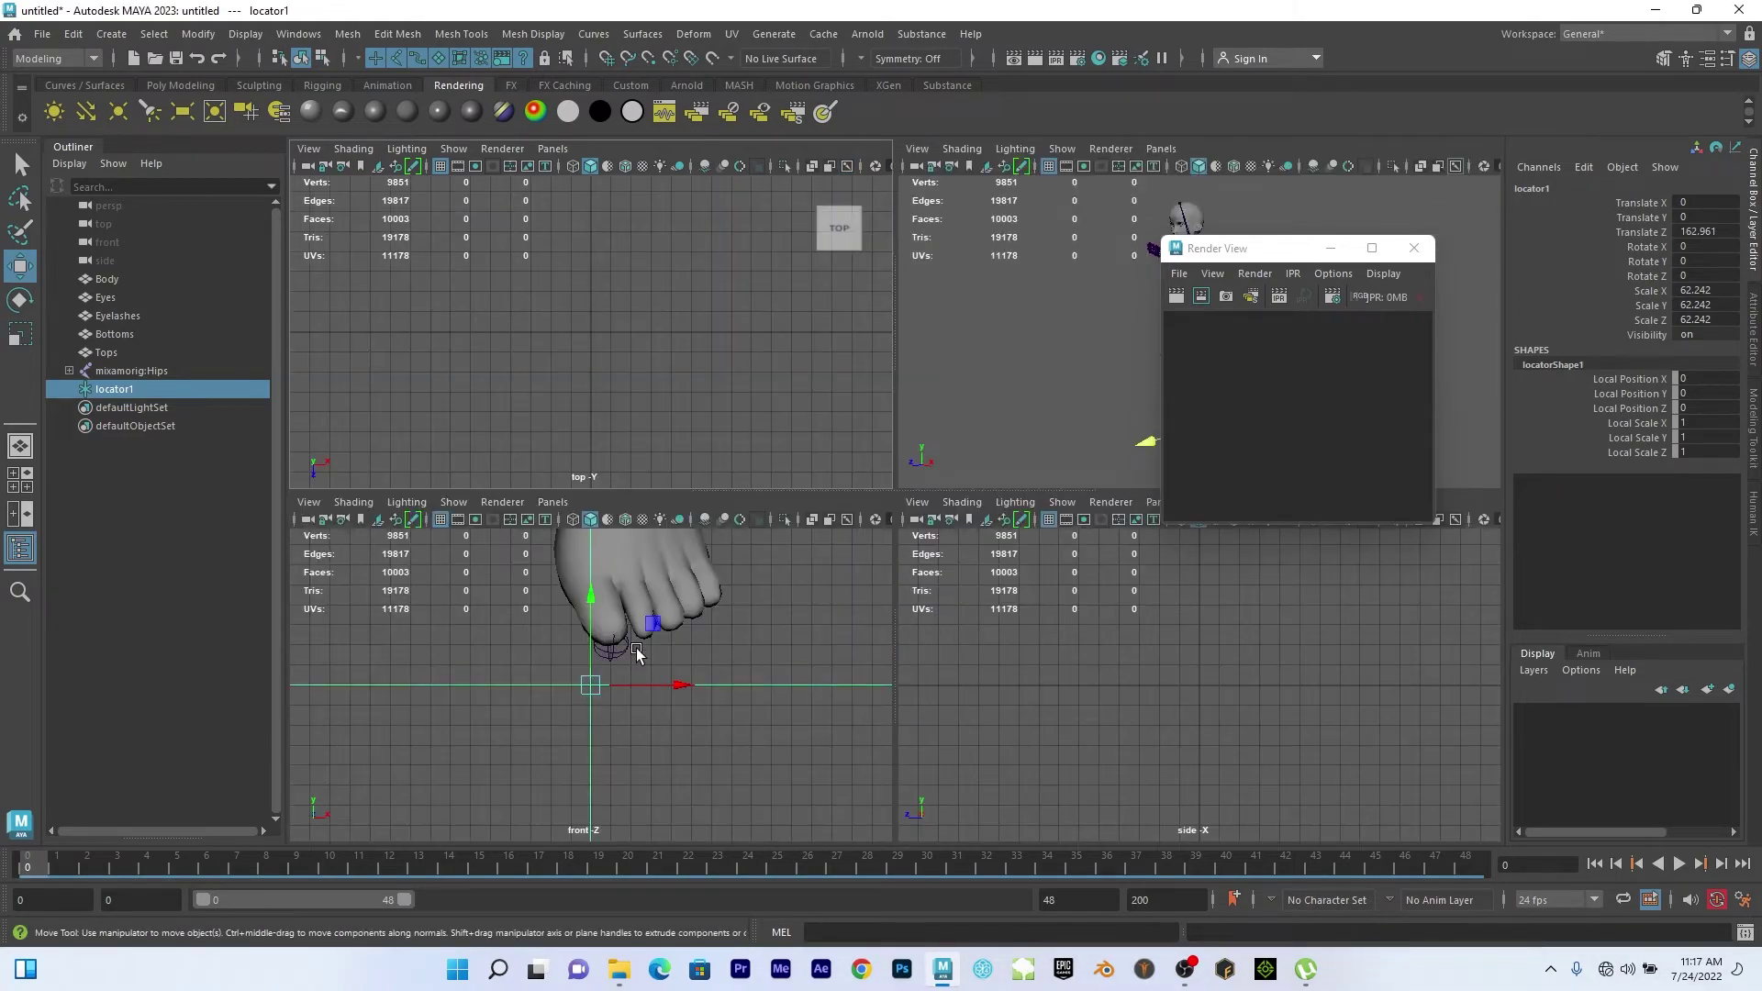
key("space")
scroll(735, 704, "down", 8)
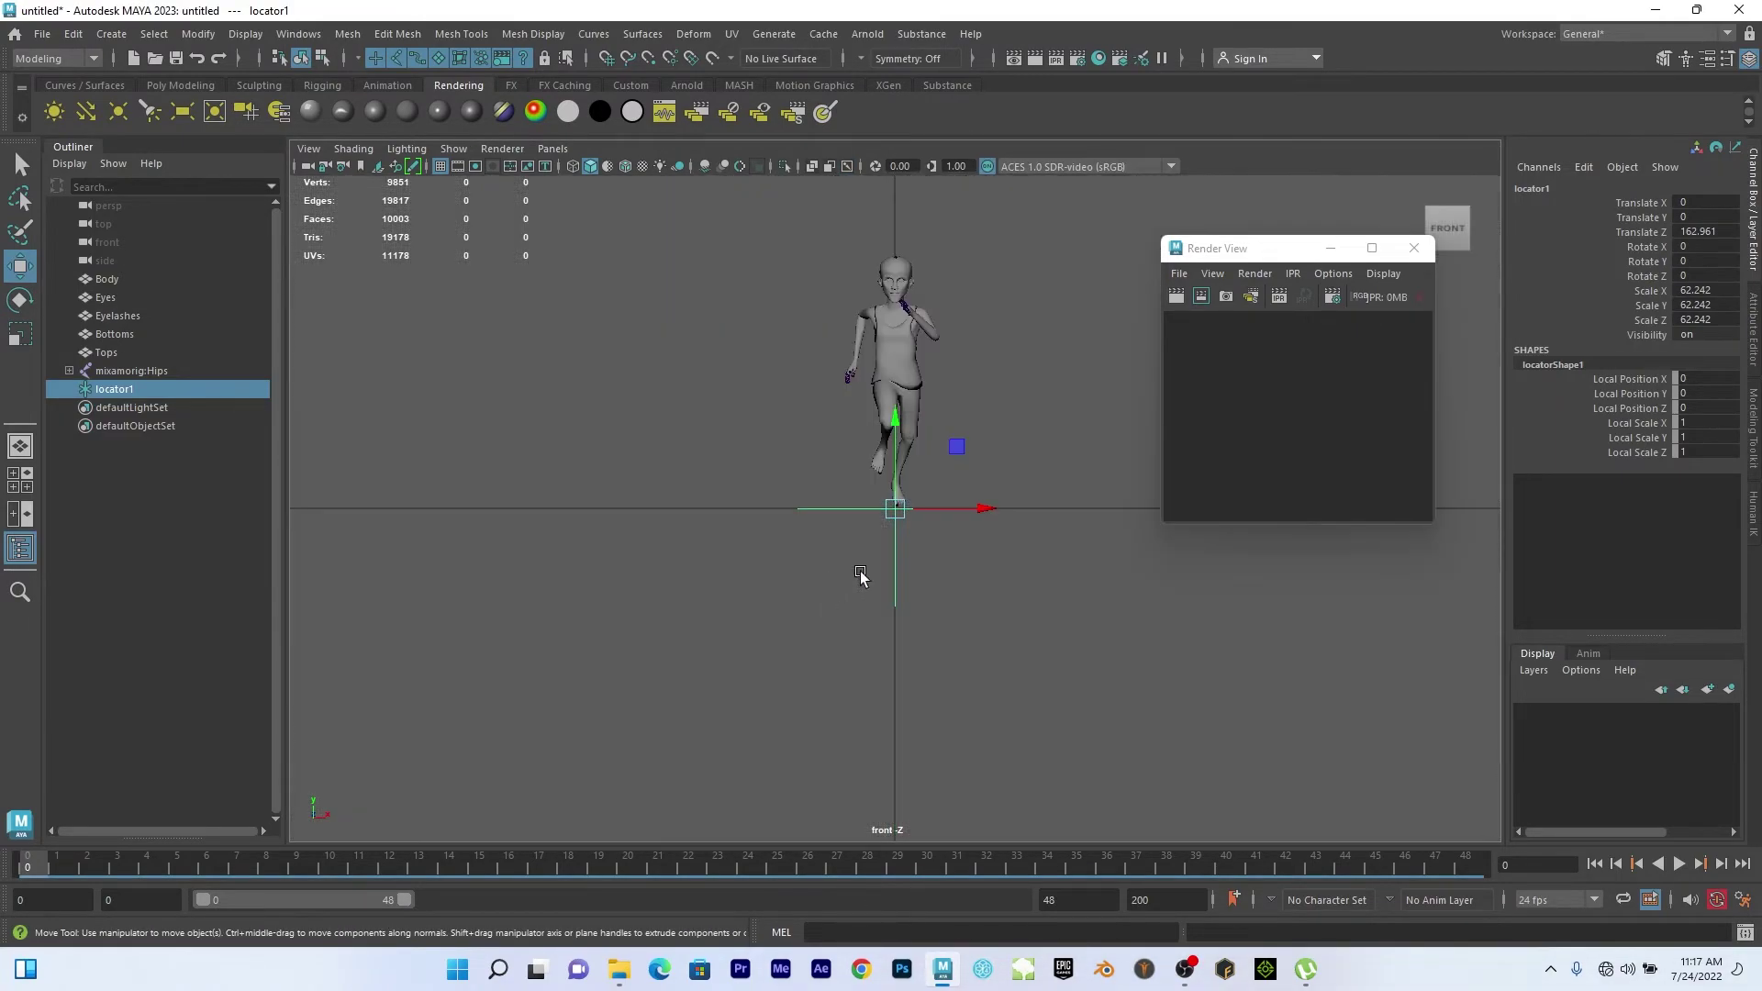
key("space")
key("space")
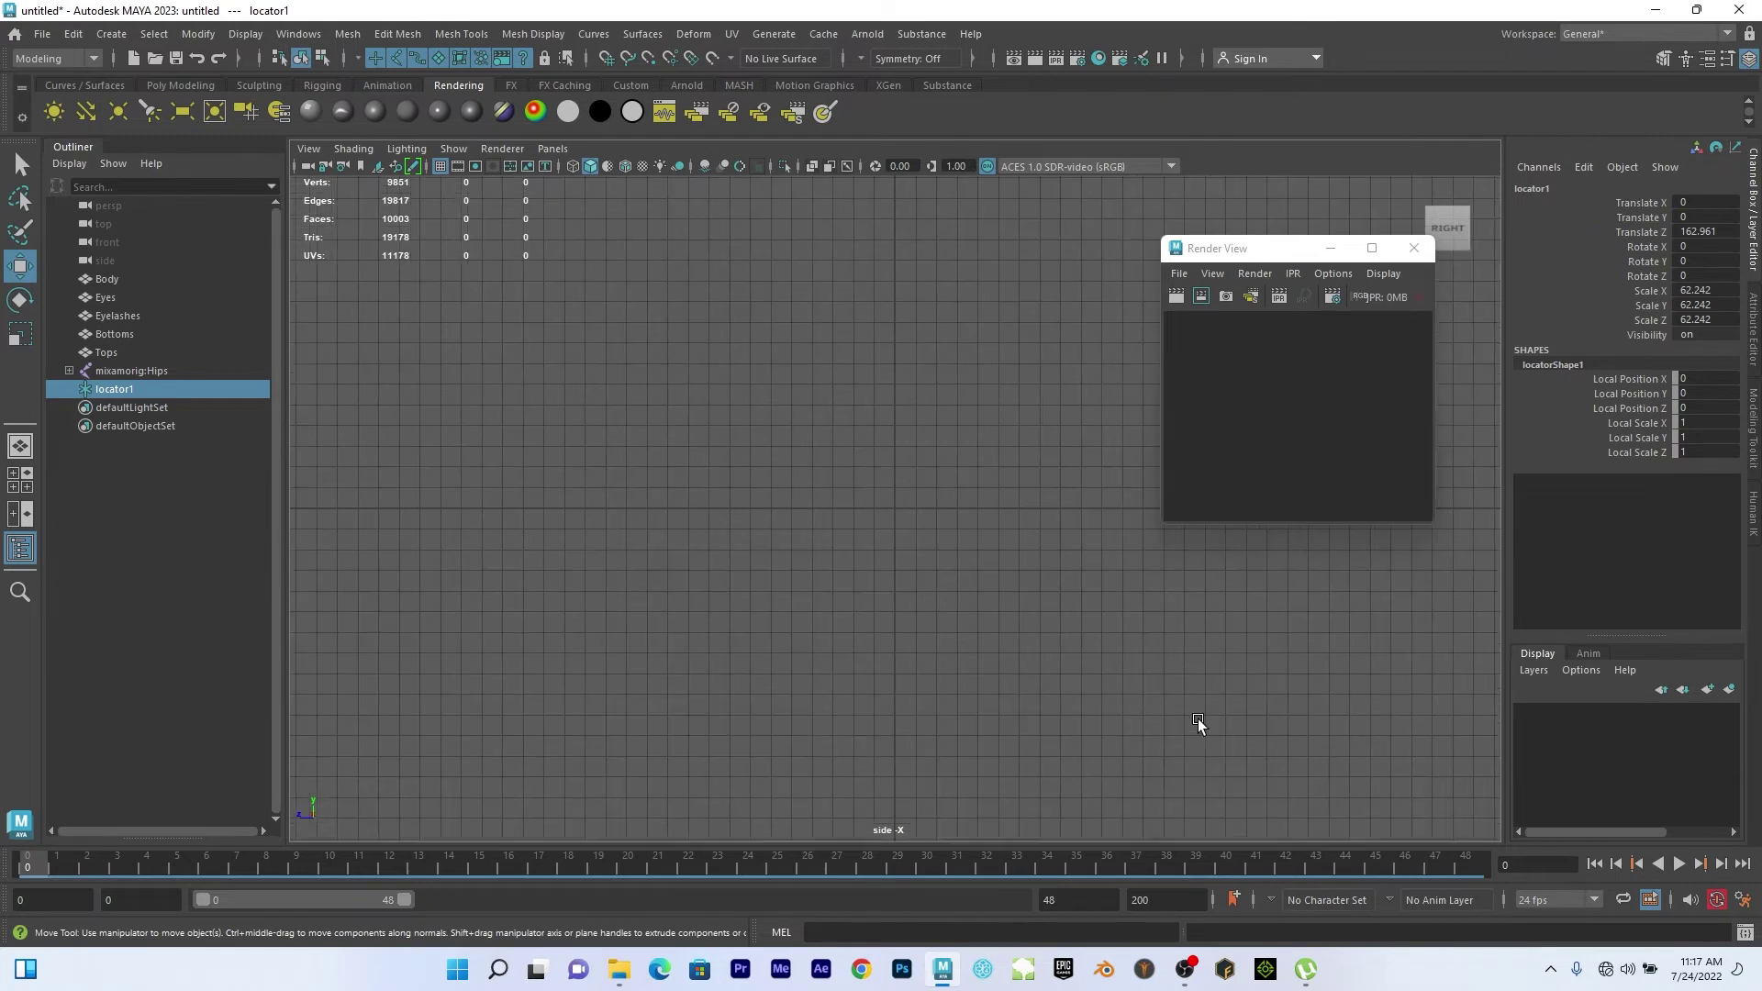
scroll(1198, 719, "down", 6)
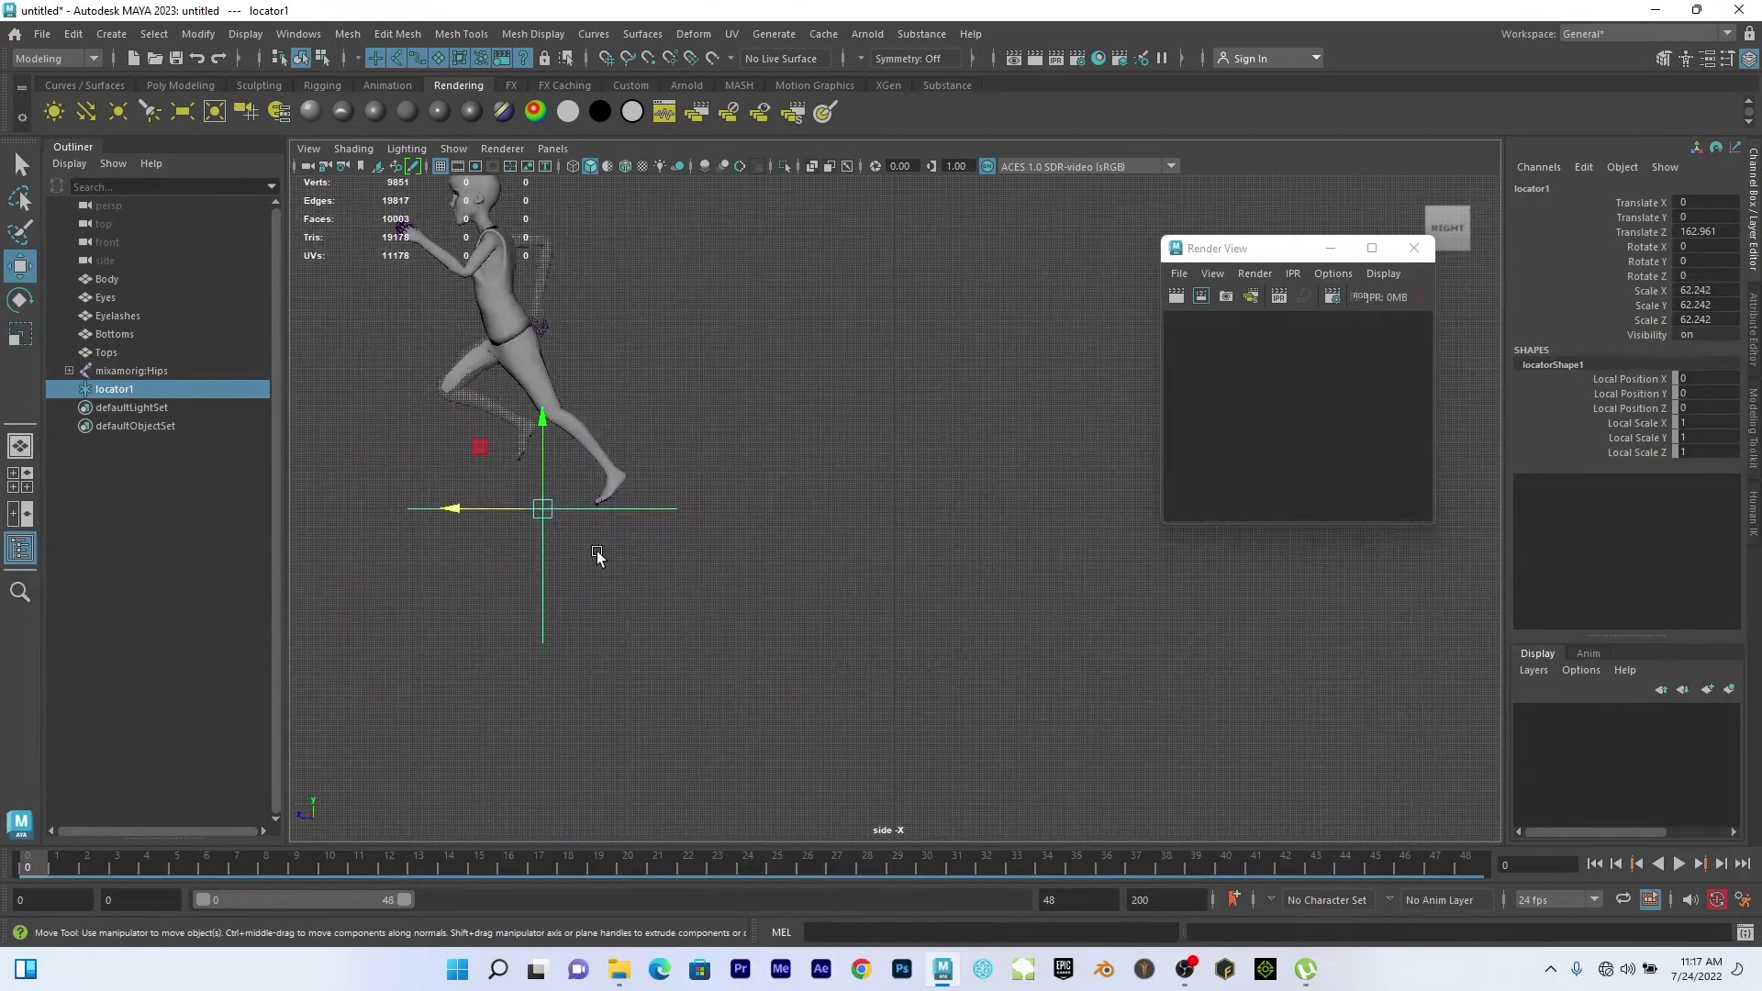
scroll(598, 556, "down", 2)
left_click_drag(539, 511, 528, 509)
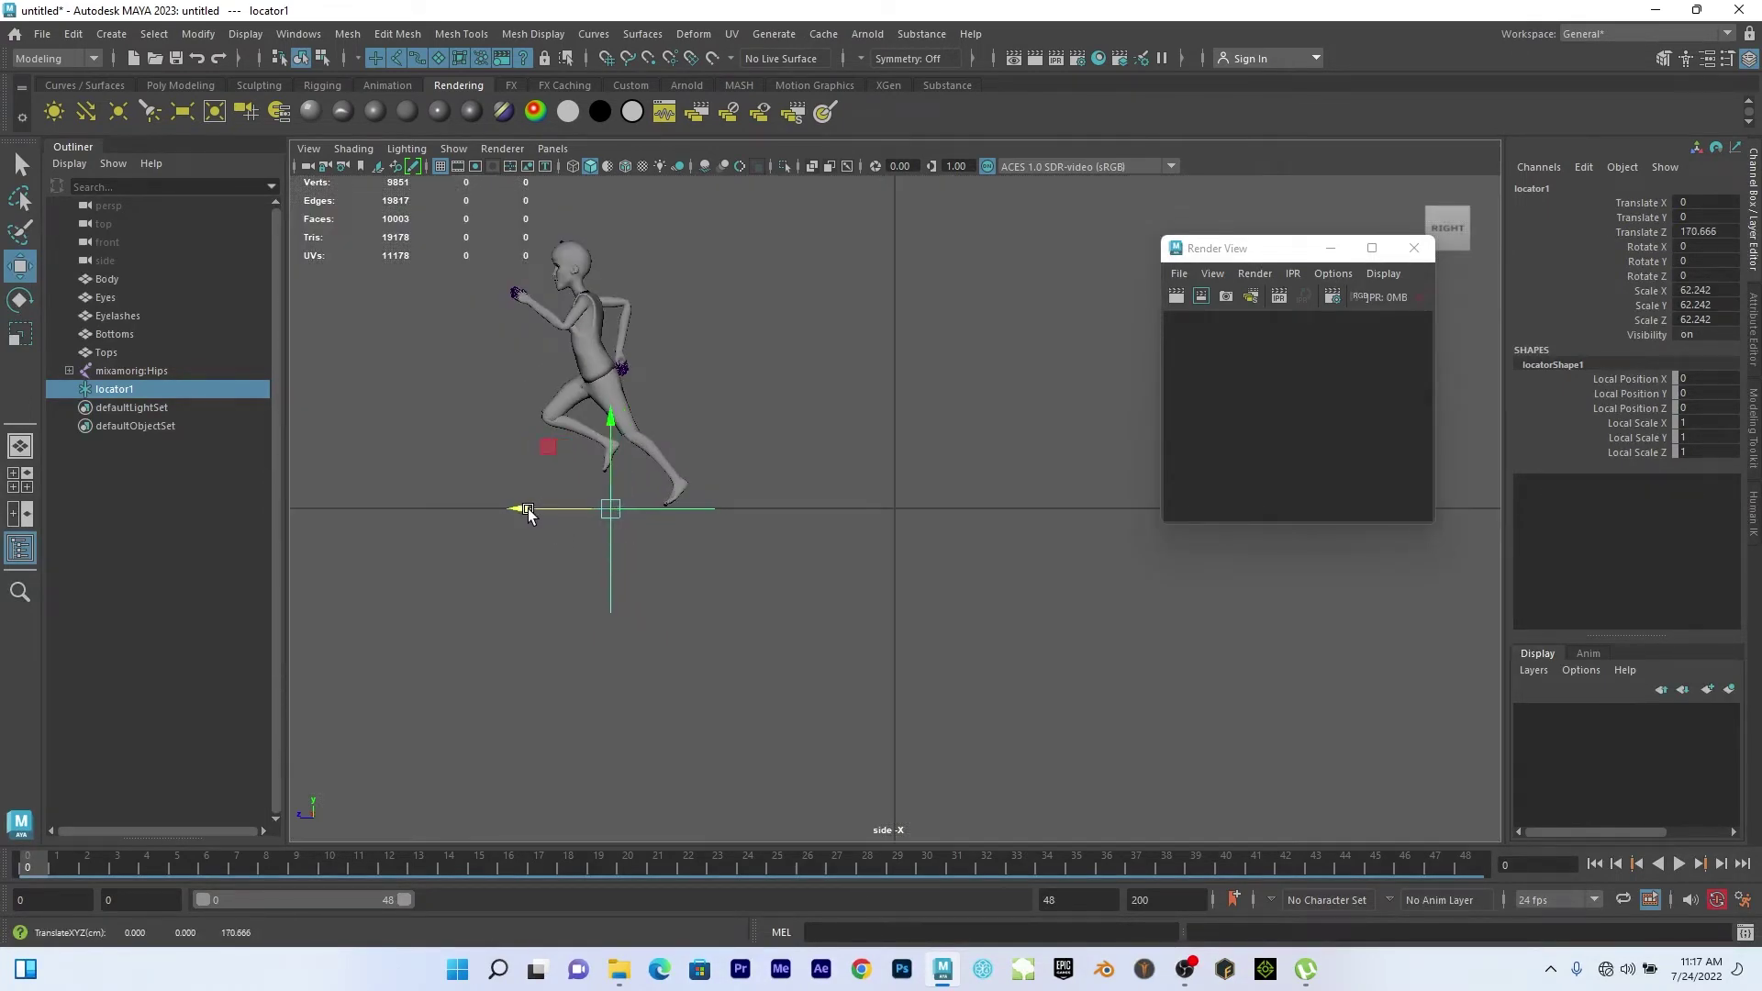
Parent the mixamorig:Hips joint under locator1 with P.
left_click(132, 370)
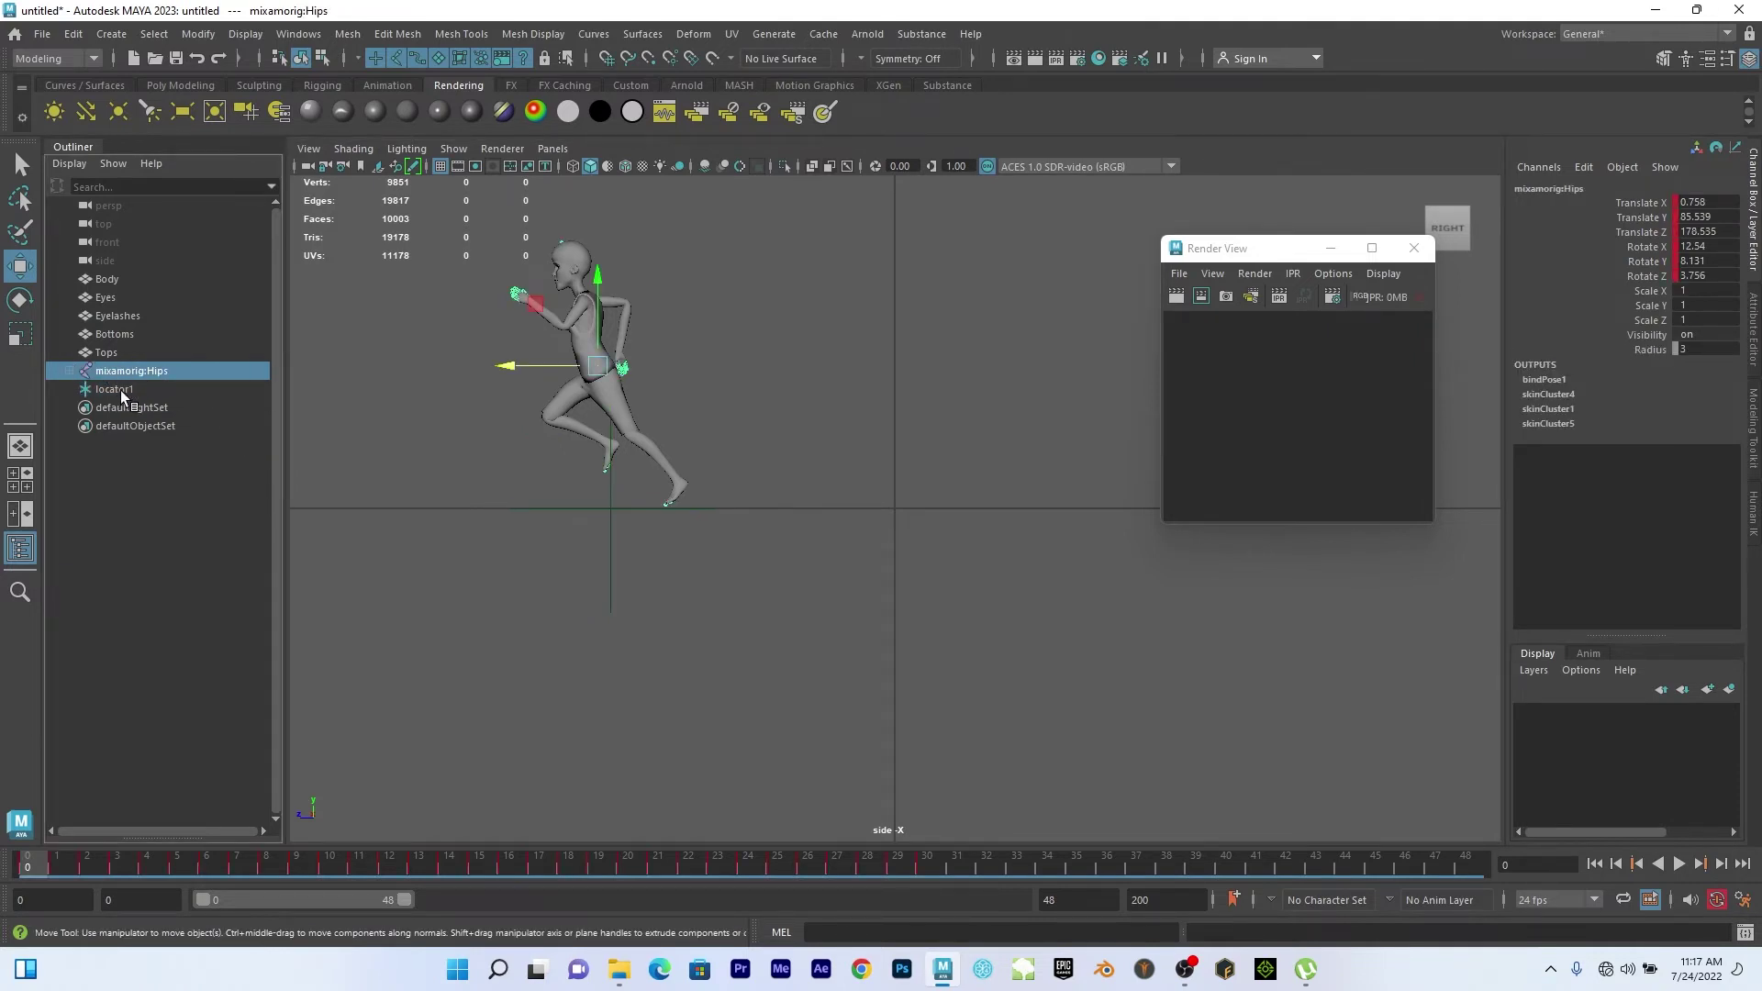
left_click(121, 389, "ctrl")
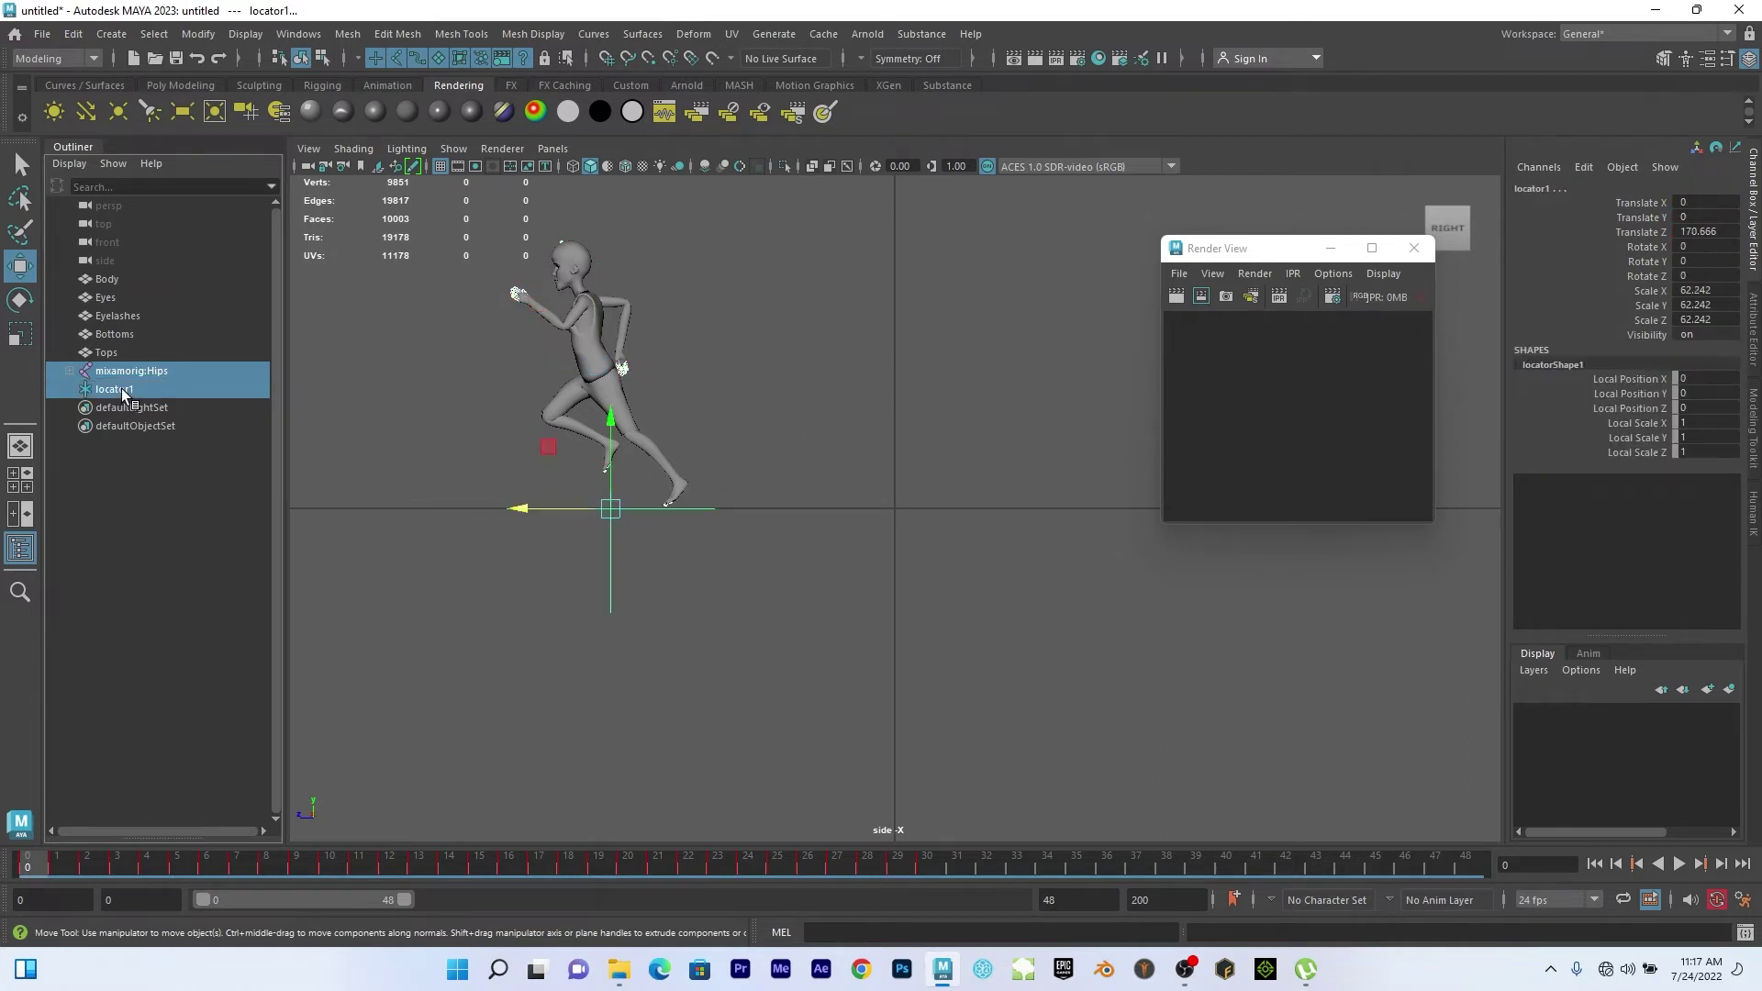
key("p")
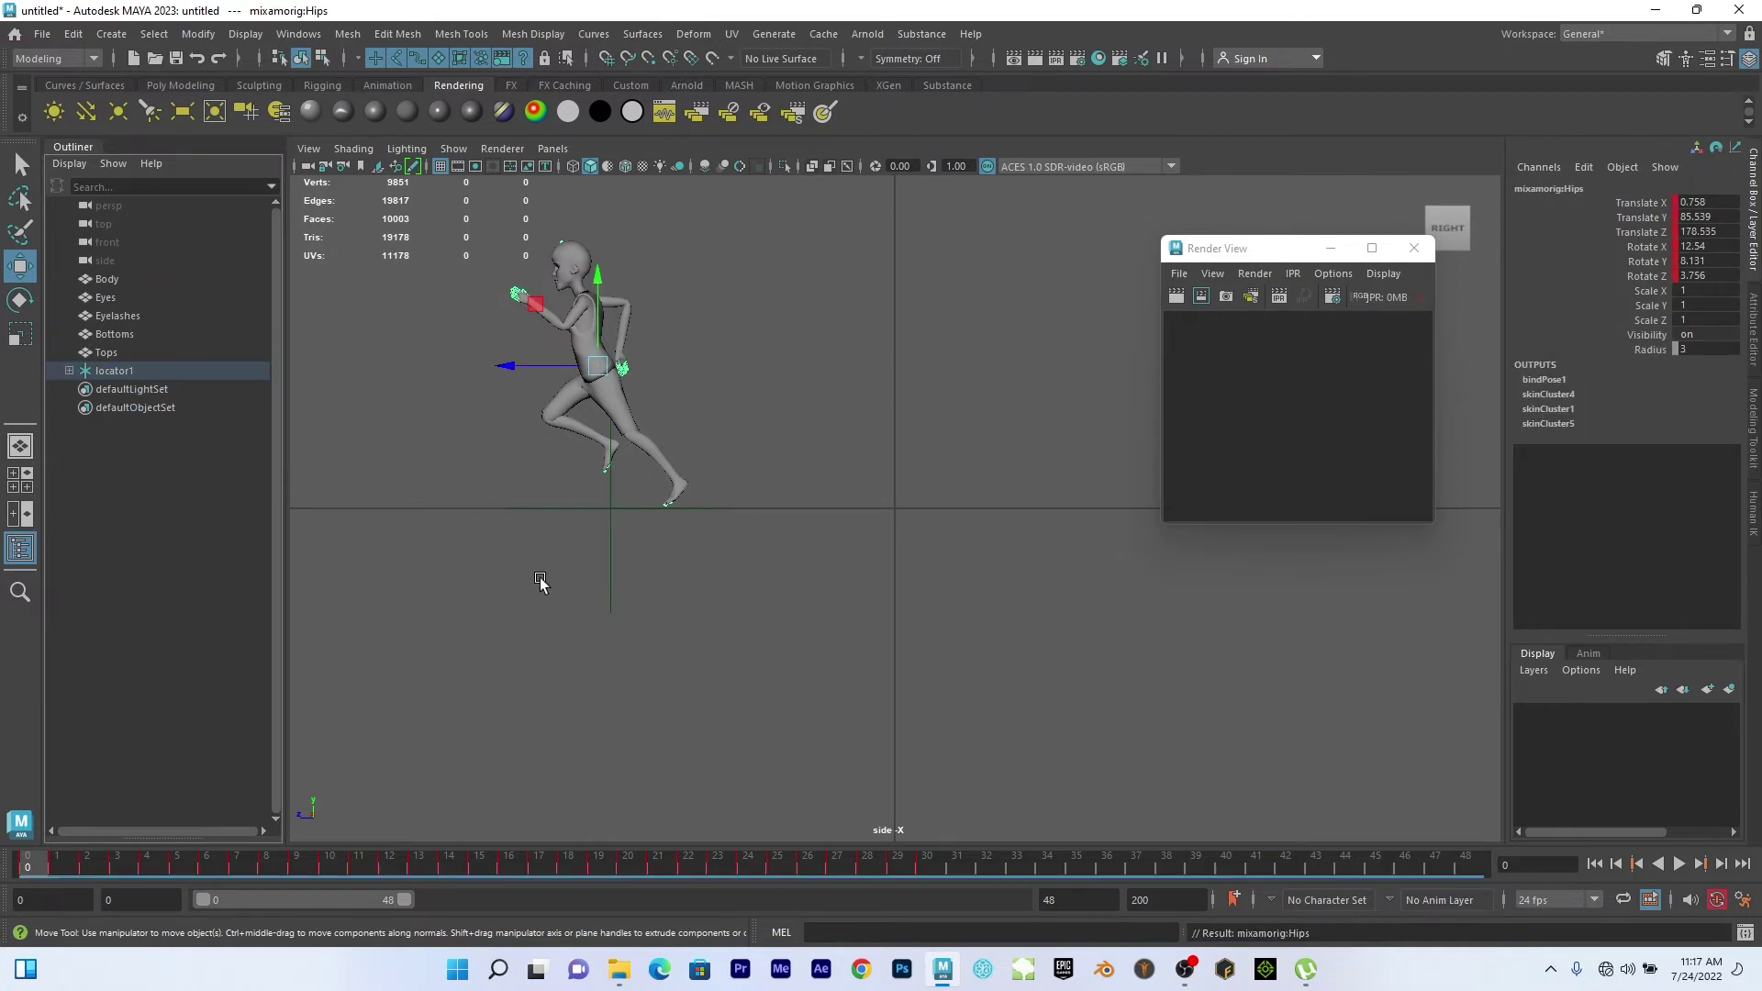
left_click_drag(536, 556, 835, 709)
left_click_drag(519, 508, 806, 577)
key("ctrl+z")
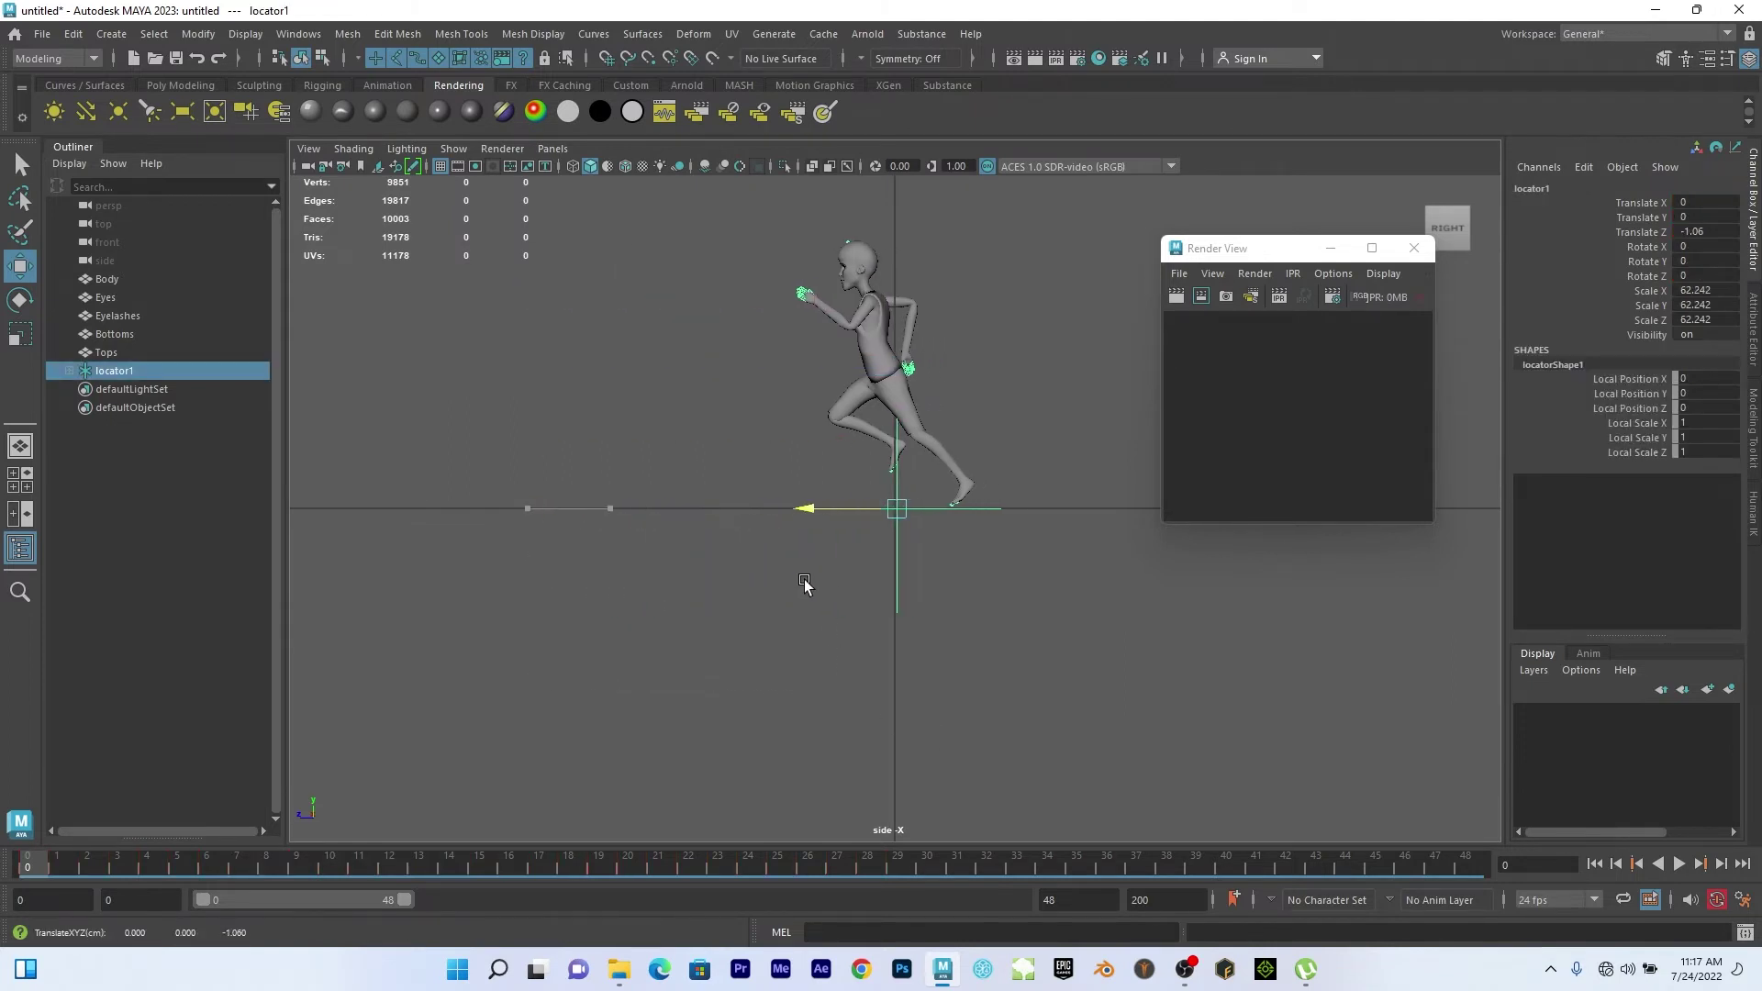
Back in perspective, scale locator1 and the character down to 22.164.
key("space")
key("space")
middle_click_drag(1005, 537, 590, 531, "alt")
scroll(624, 550, "up", 6)
key("r")
left_click_drag(580, 680, 0, 835)
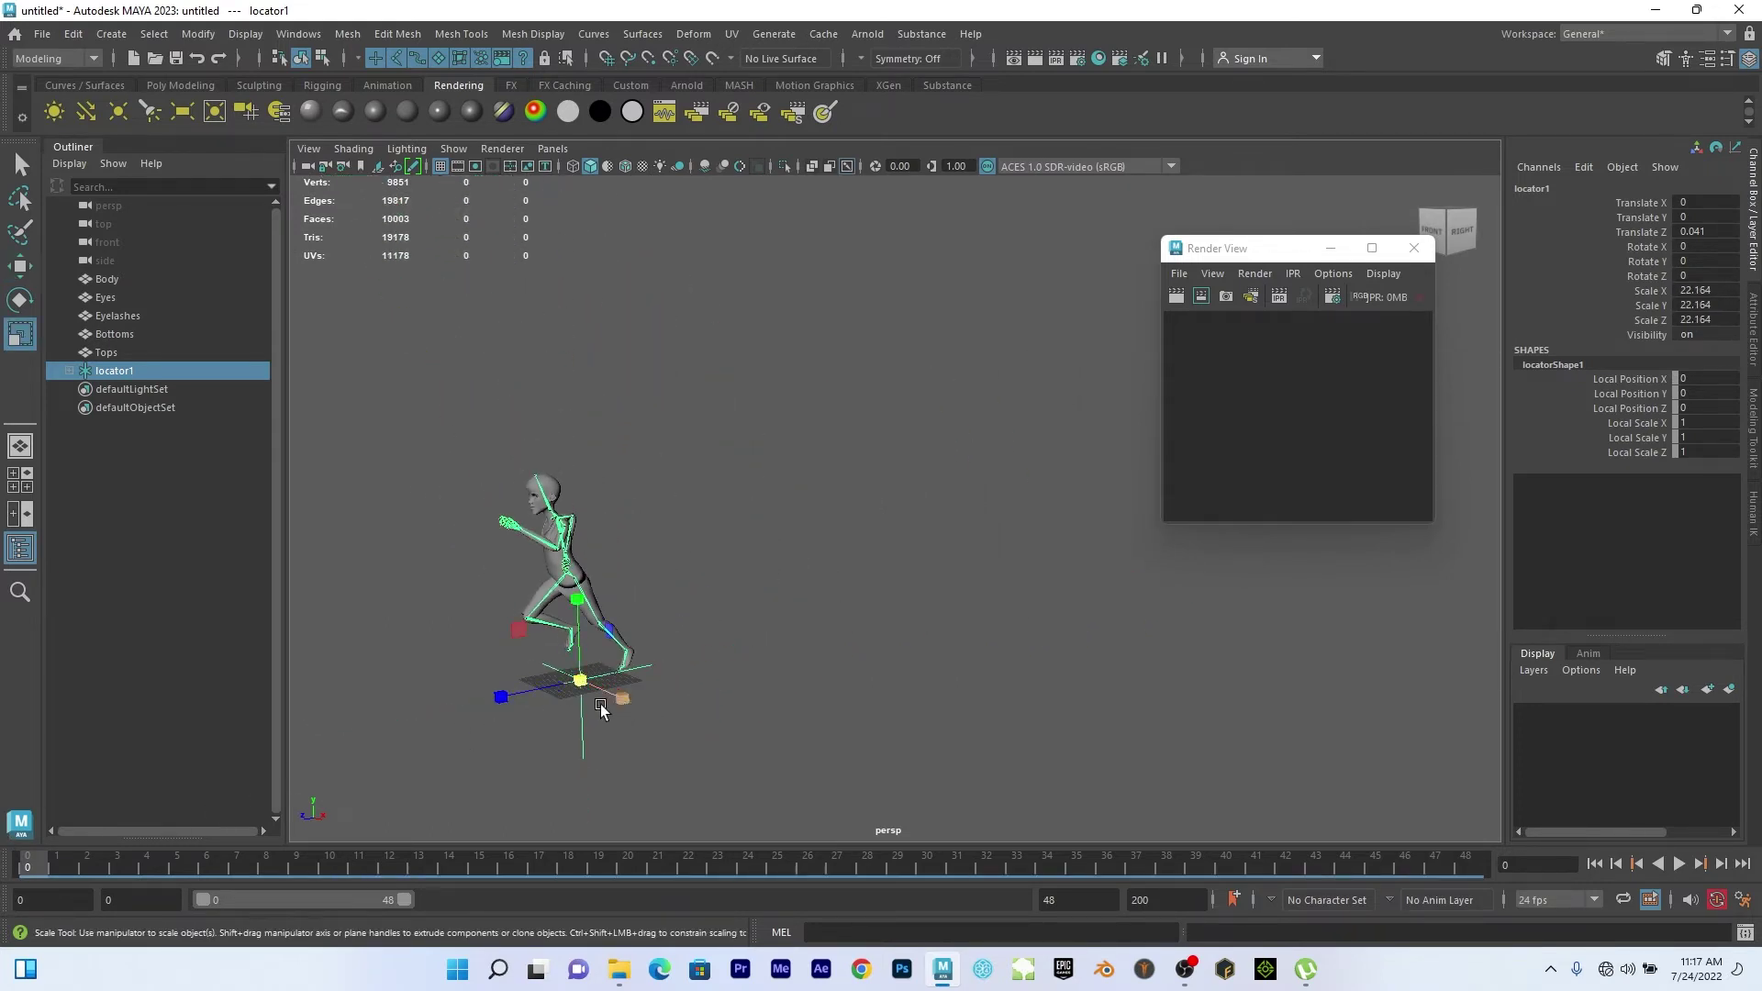
Shrink the rig further to scale 6.774 and reframe the view on it.
left_click_drag(579, 679, 354, 787)
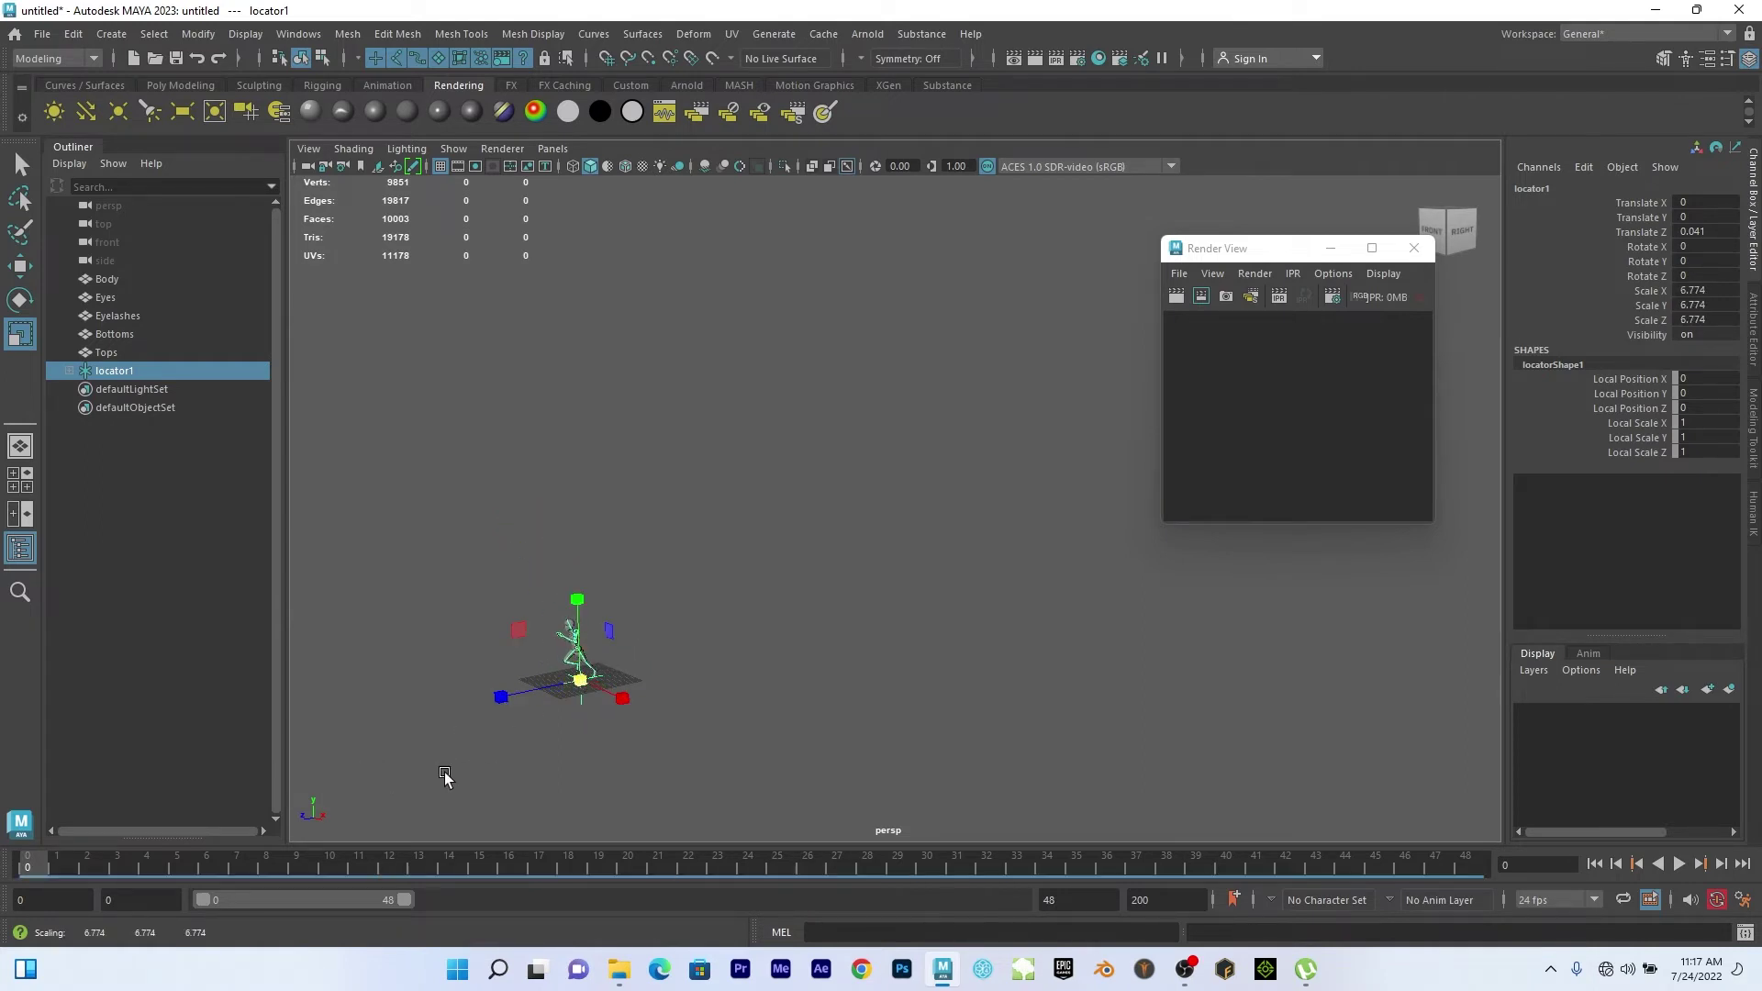
middle_click_drag(437, 775, 754, 709, "alt")
scroll(751, 696, "up", 4)
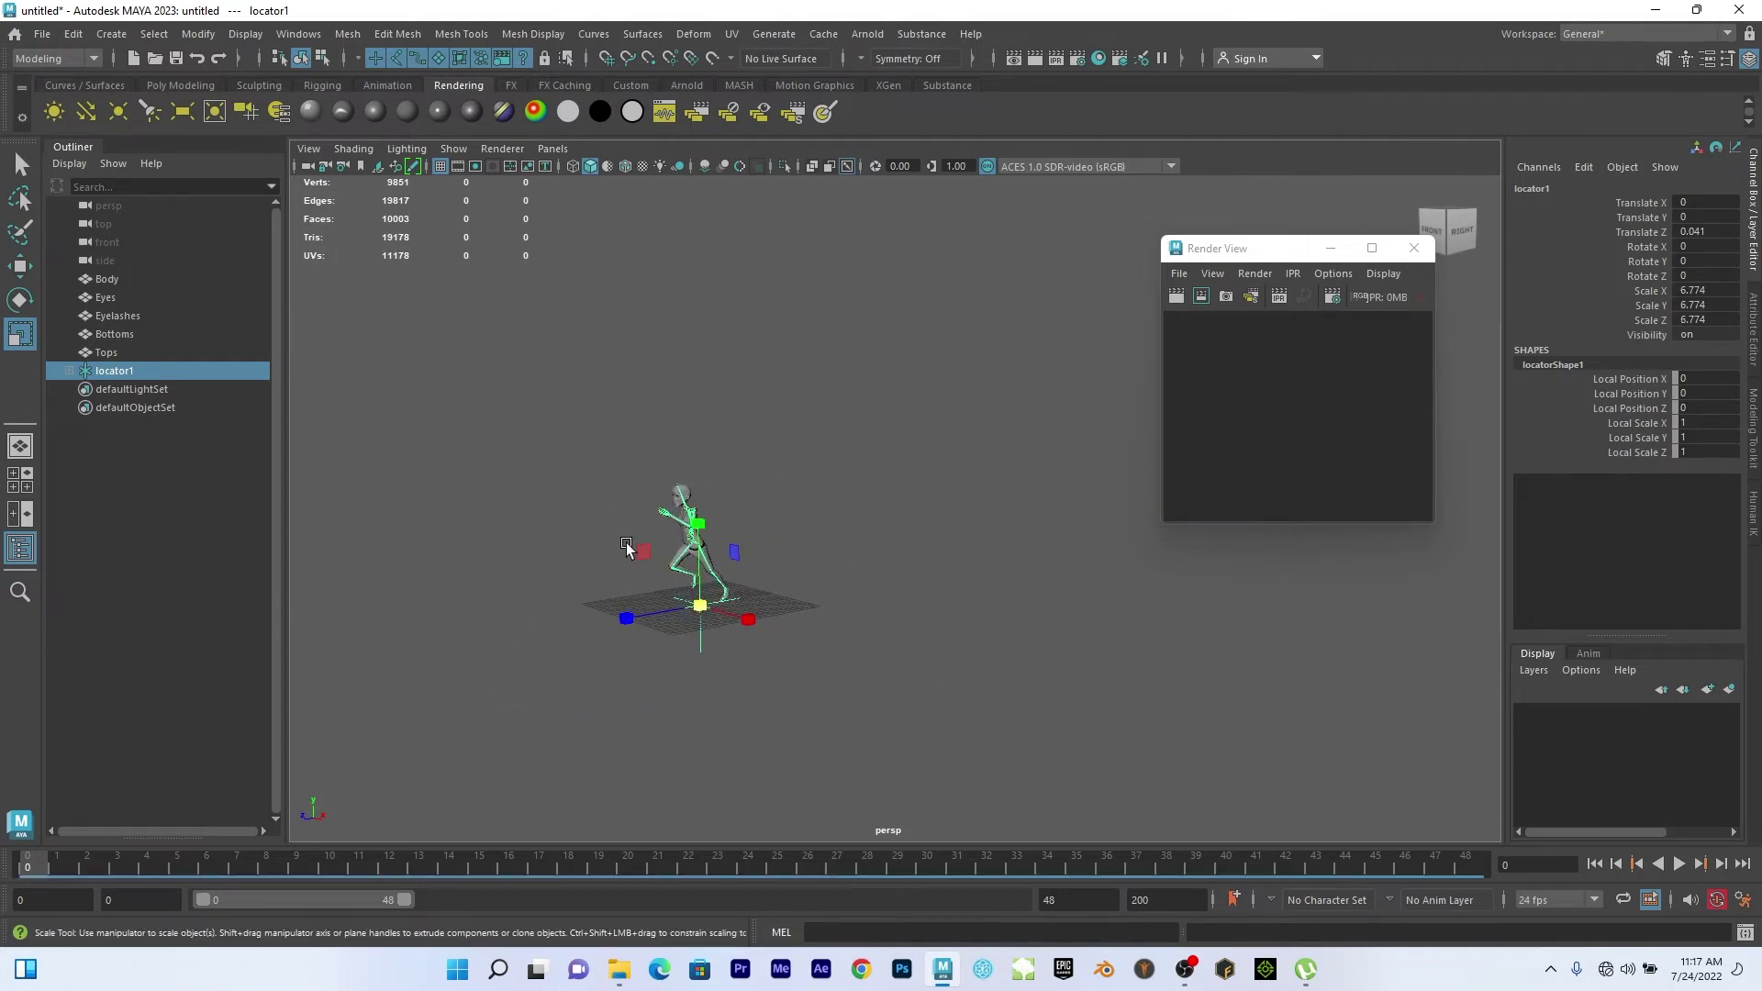
right_click_drag(627, 548, 862, 676, "alt")
middle_click_drag(862, 676, 963, 408, "alt")
left_click_drag(964, 408, 970, 438, "alt")
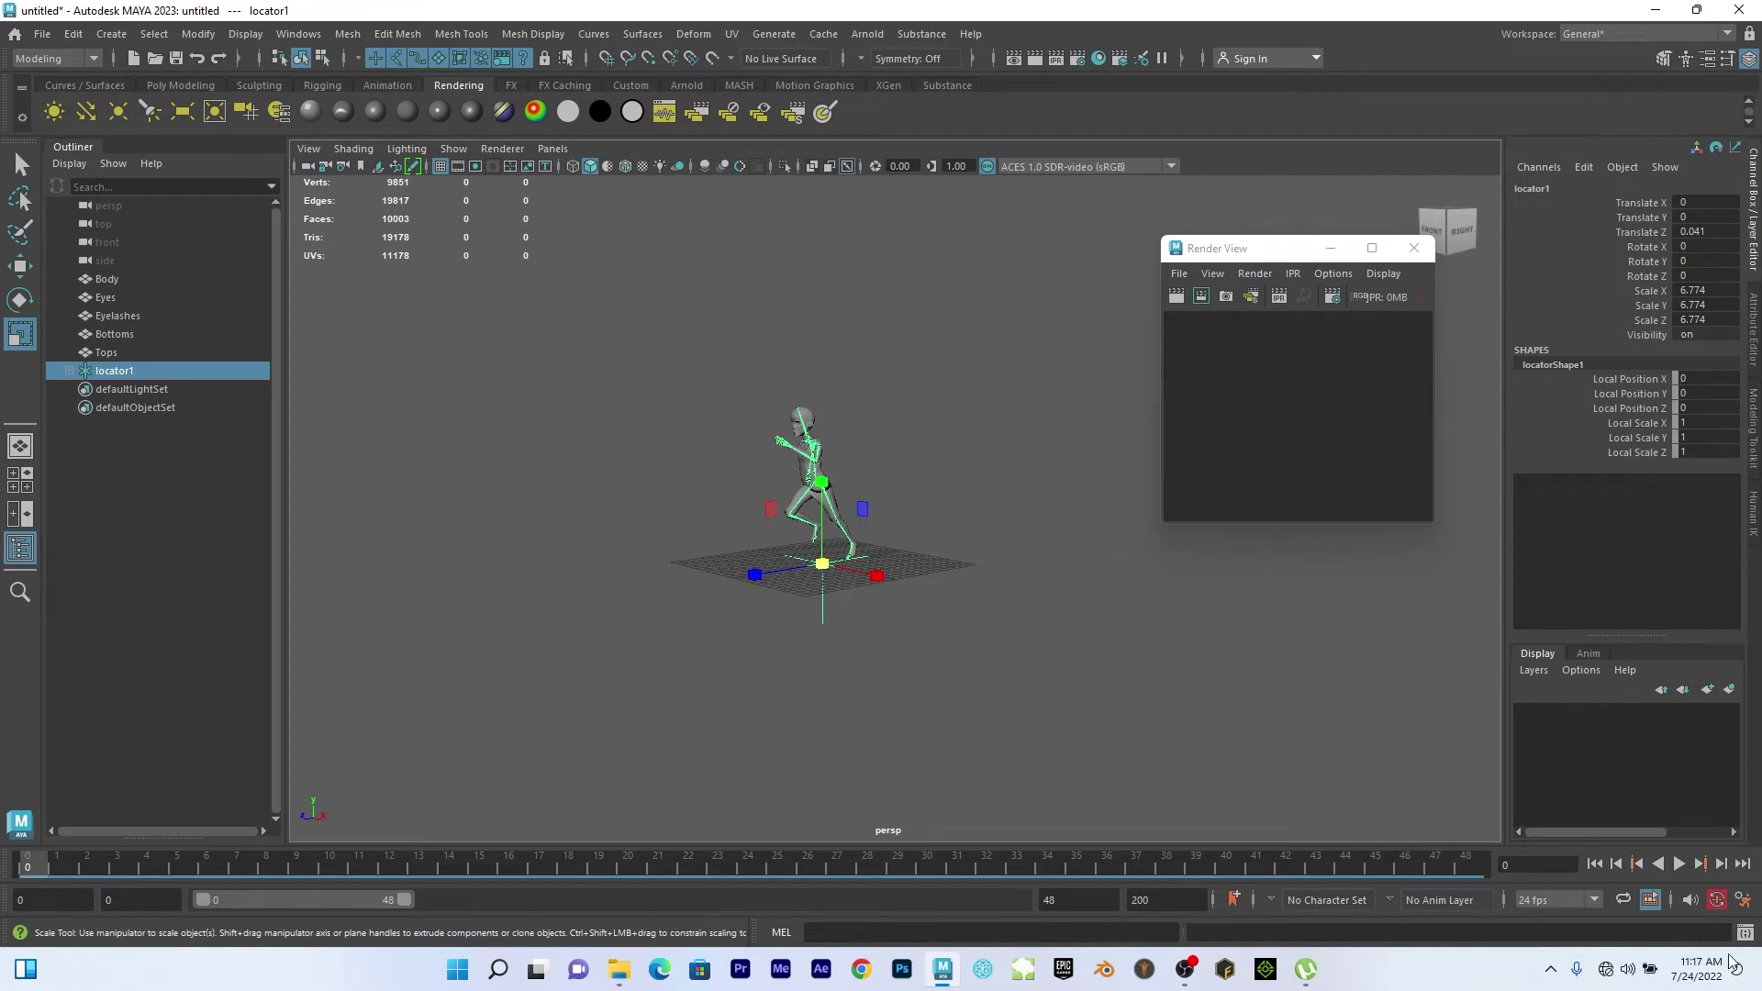
Set the linear working unit to inch in Preferences and save.
left_click(1744, 900)
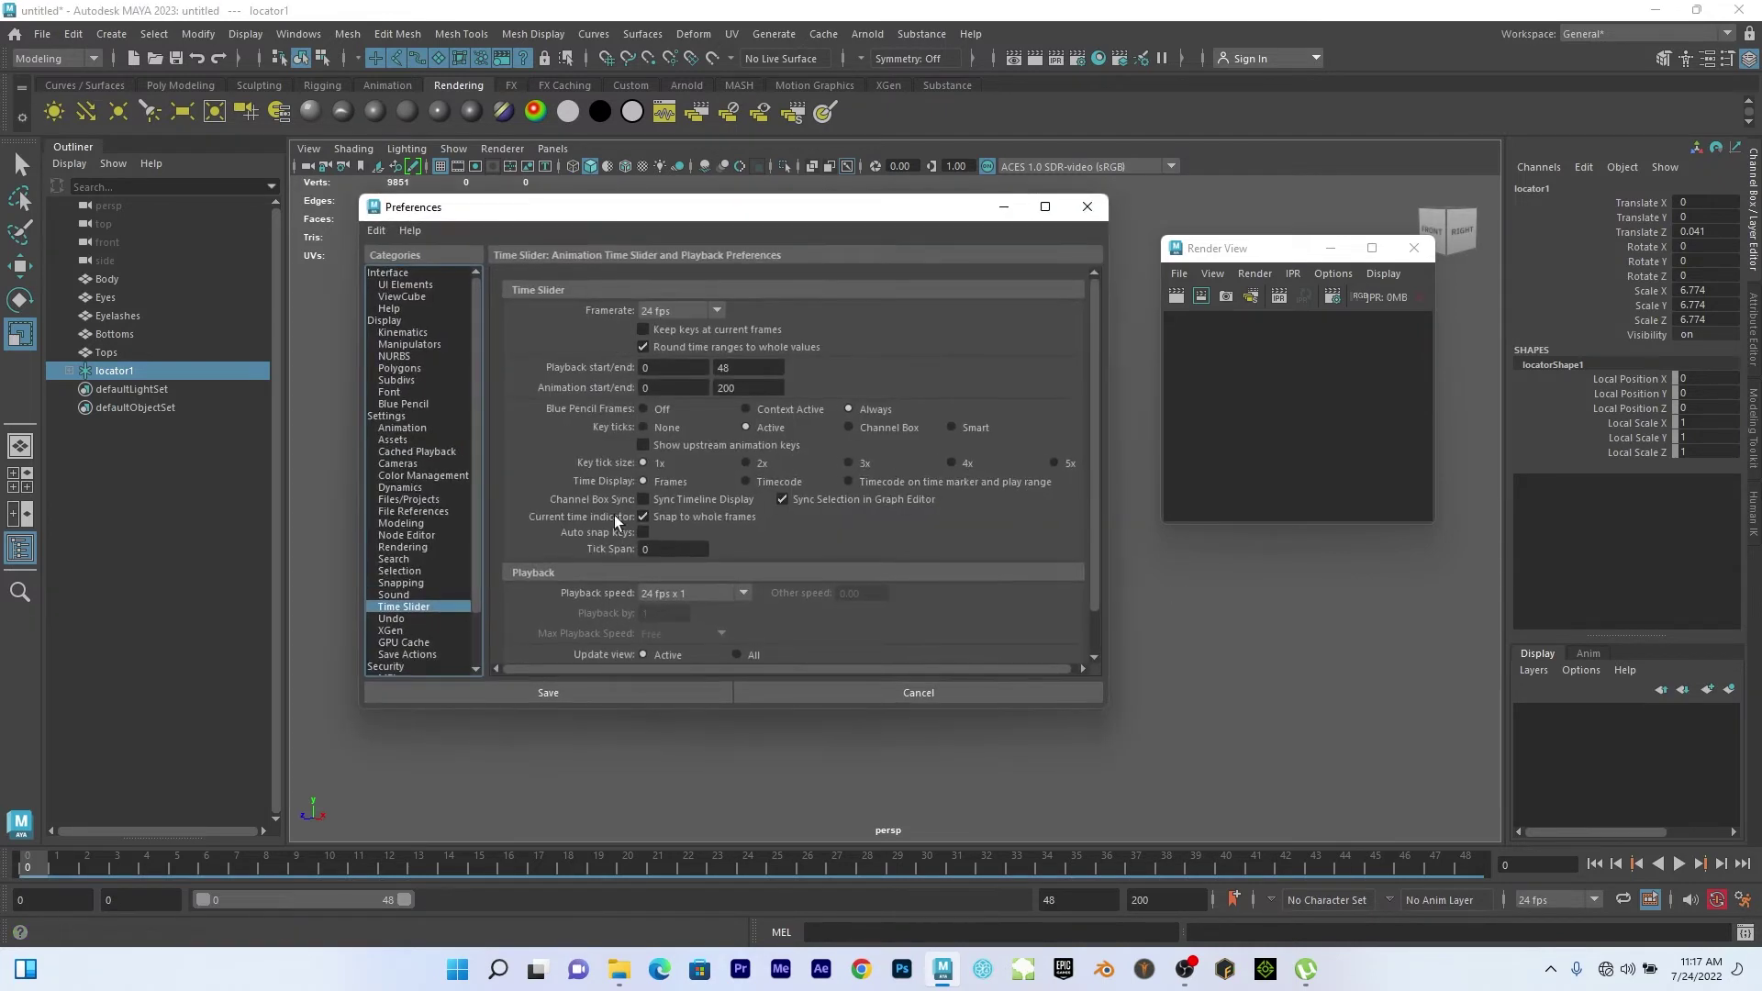
left_click(394, 418)
left_click(672, 355)
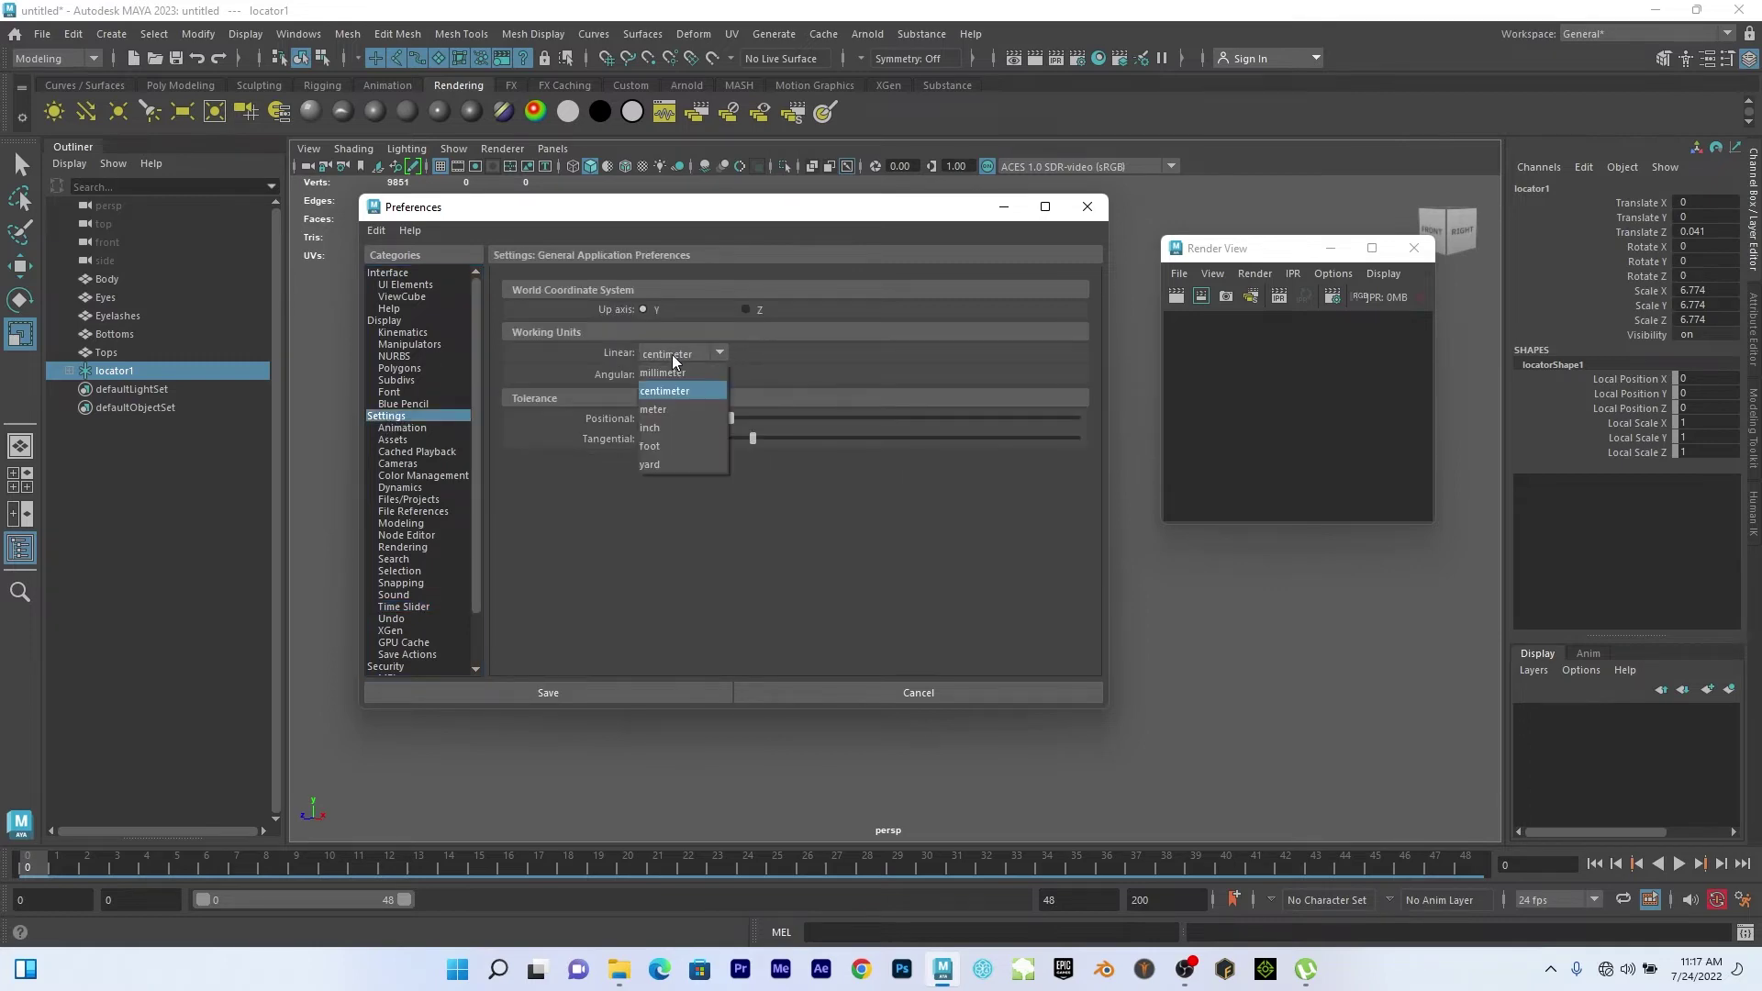
left_click(660, 427)
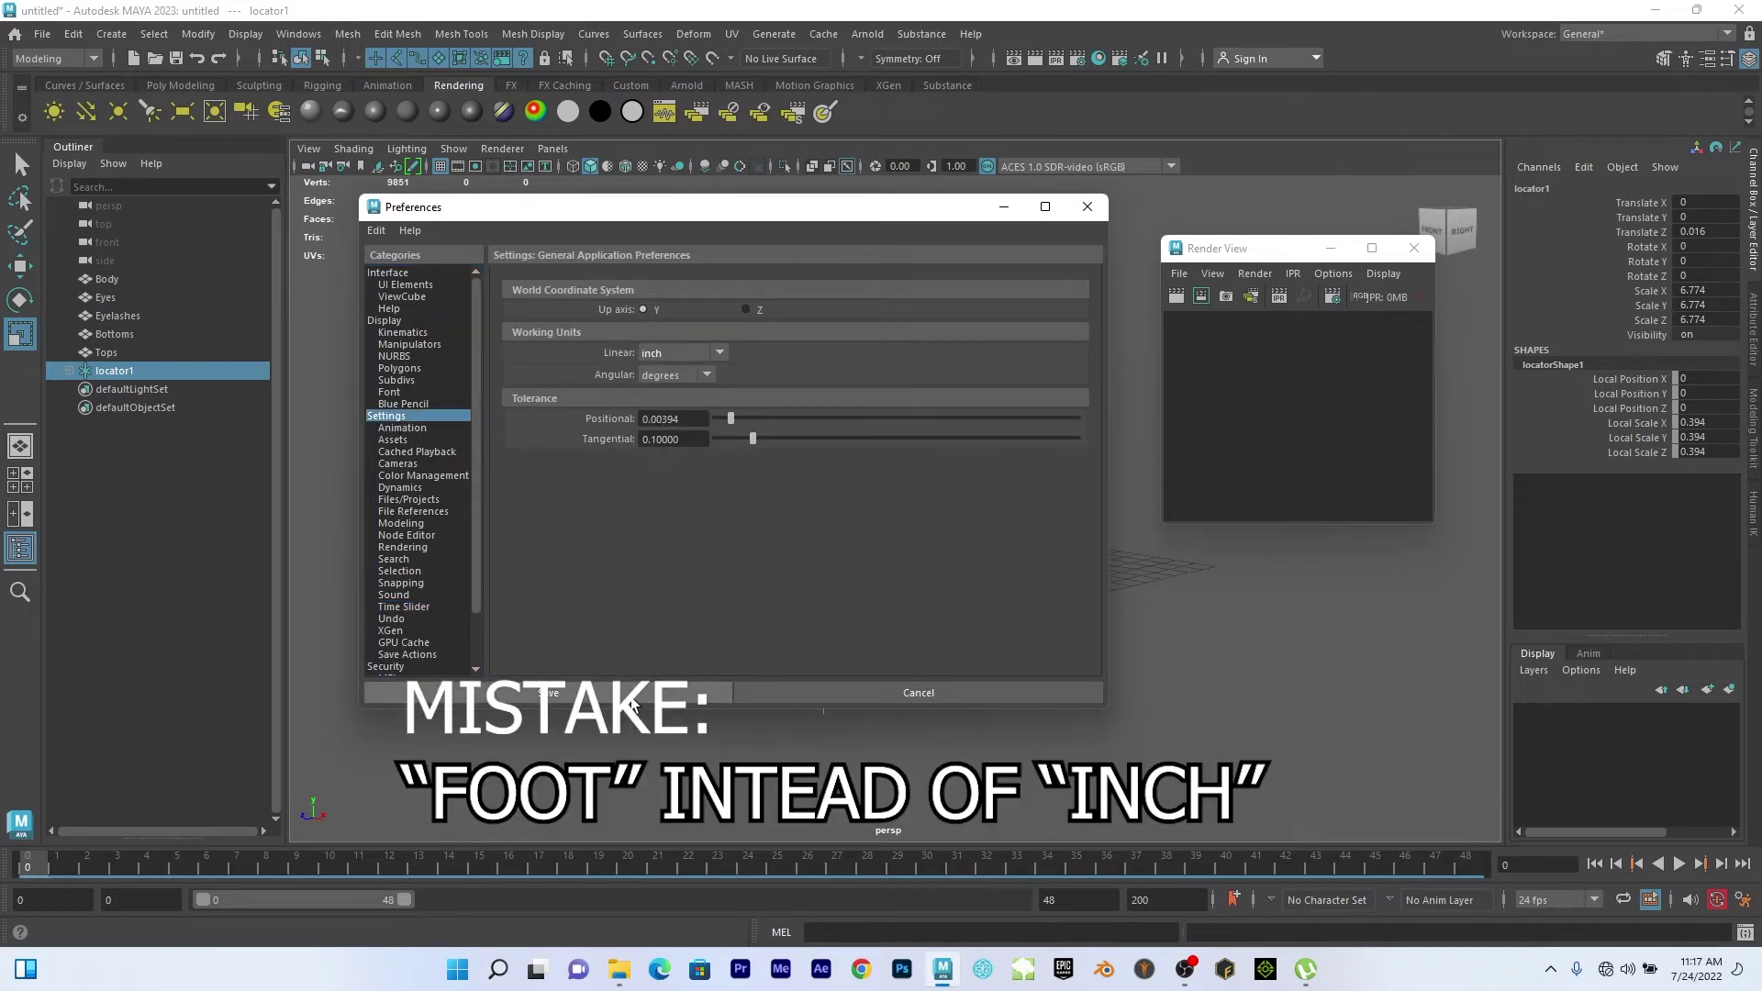
left_click(548, 693)
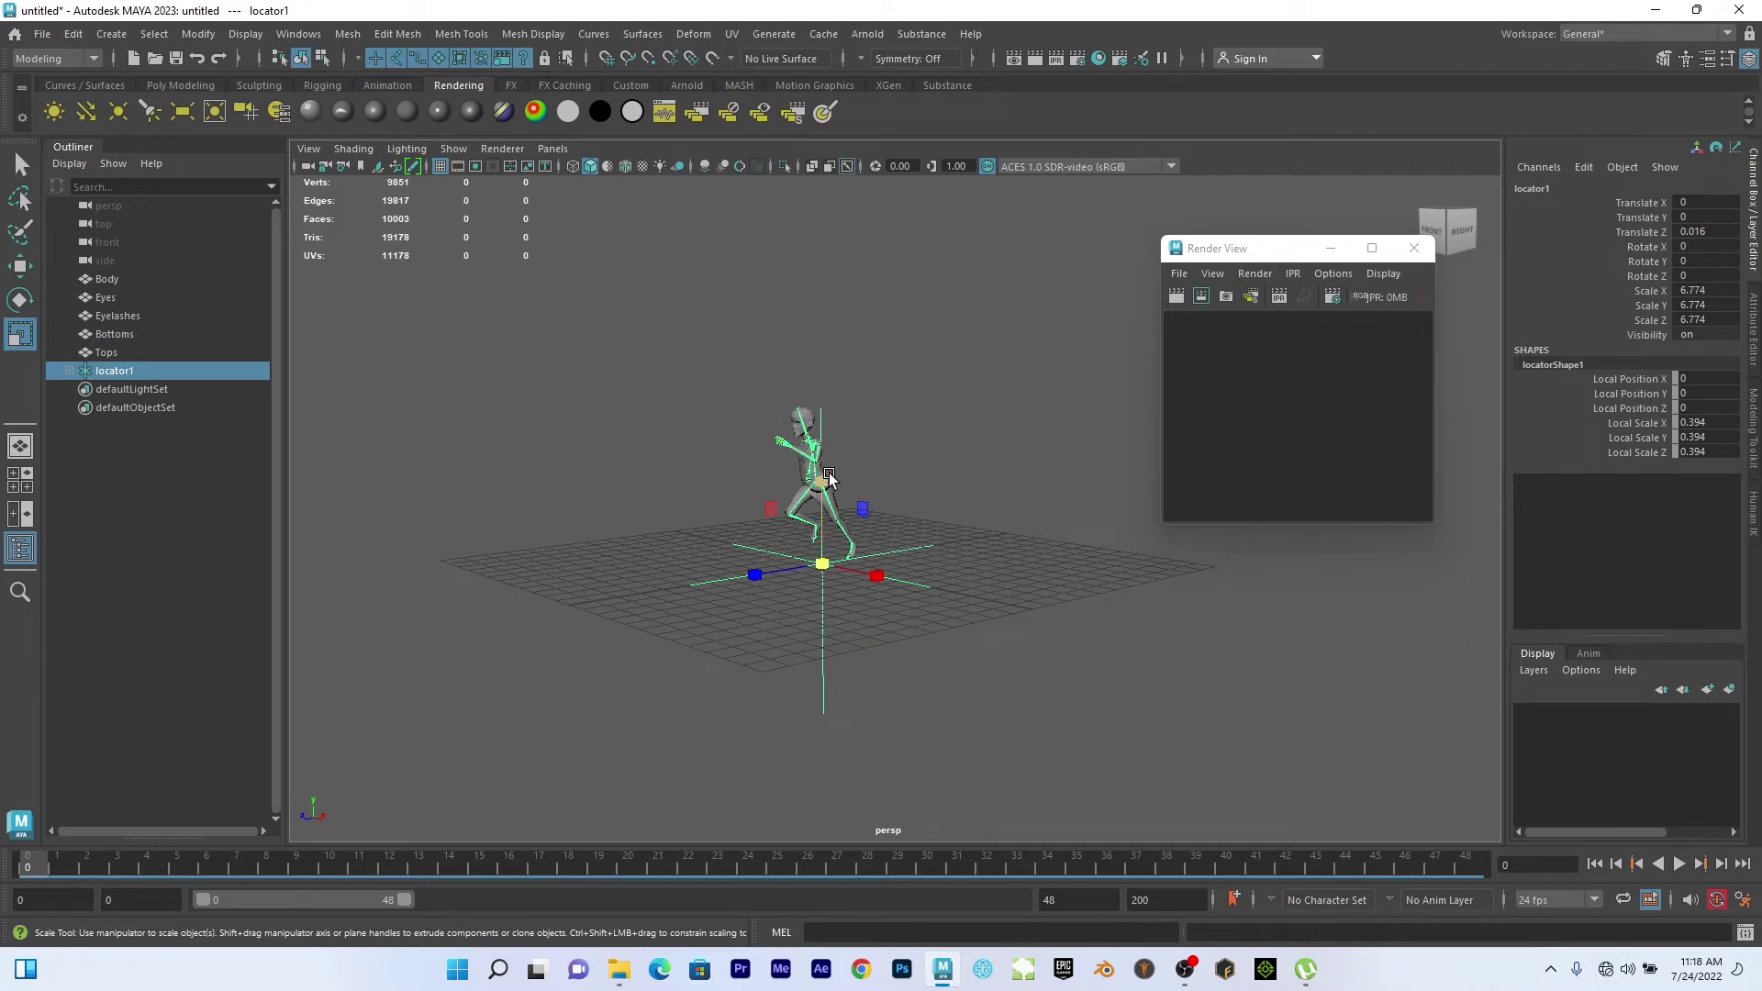
In the side view, scale locator1 down from 6.774 to about 4.015.
key("space")
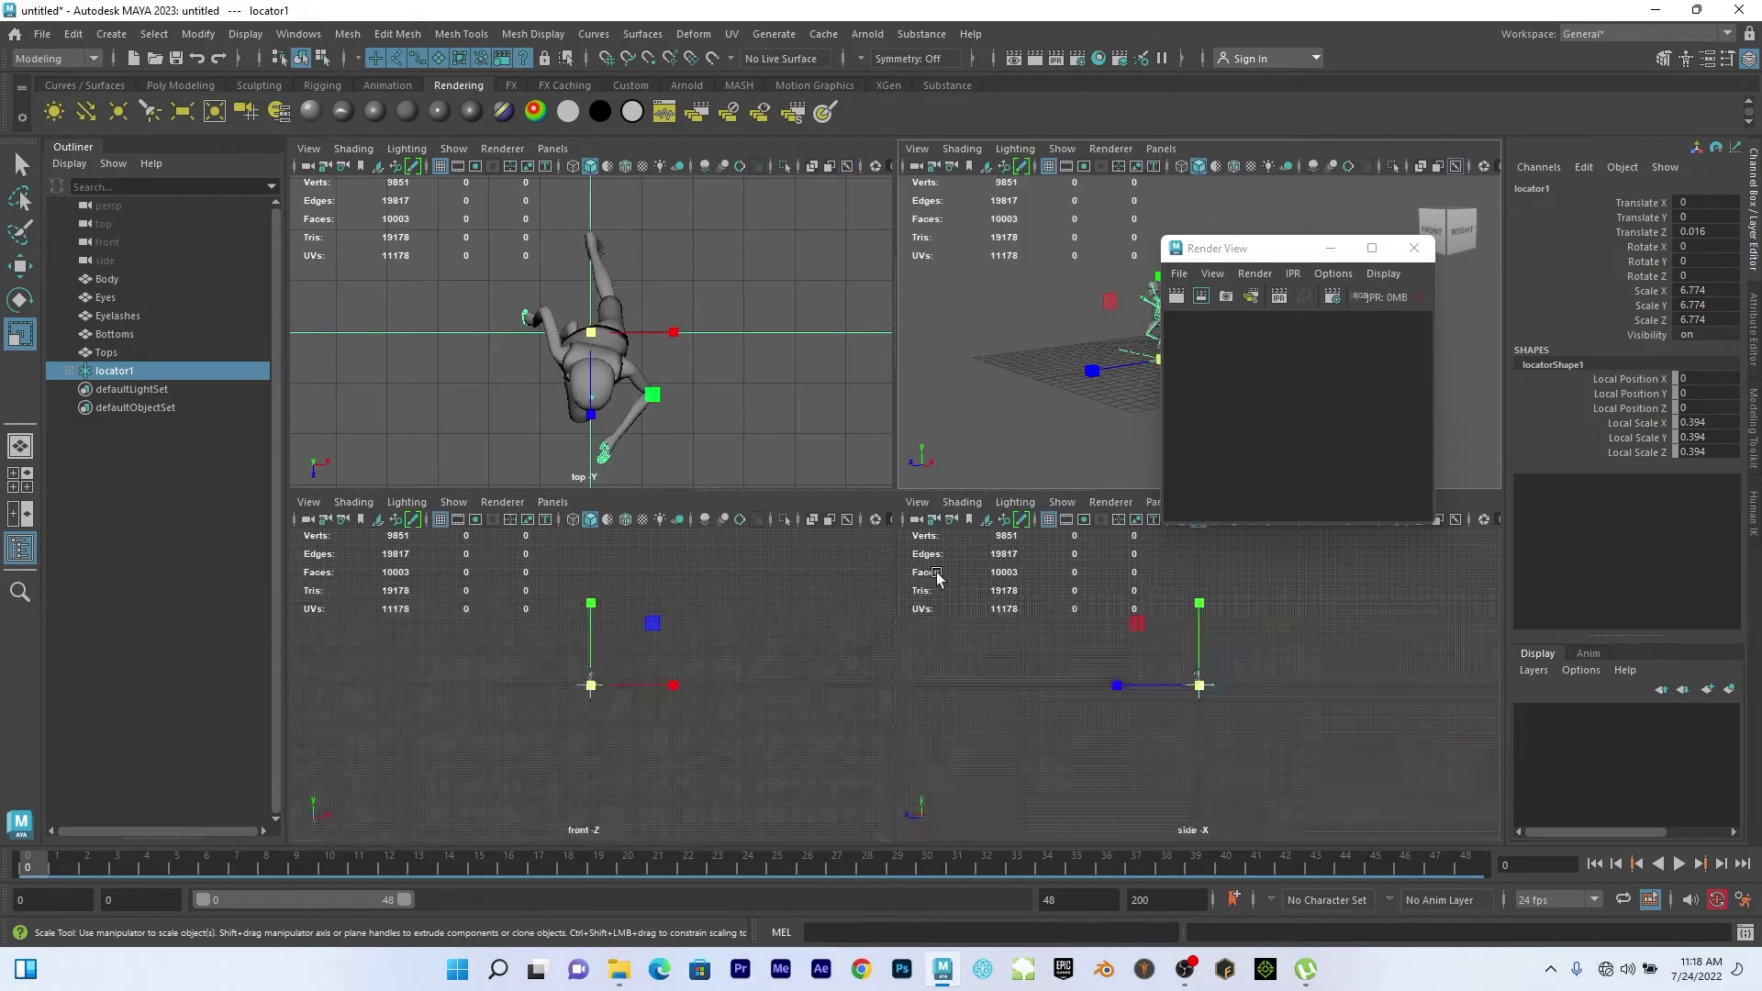
key("space")
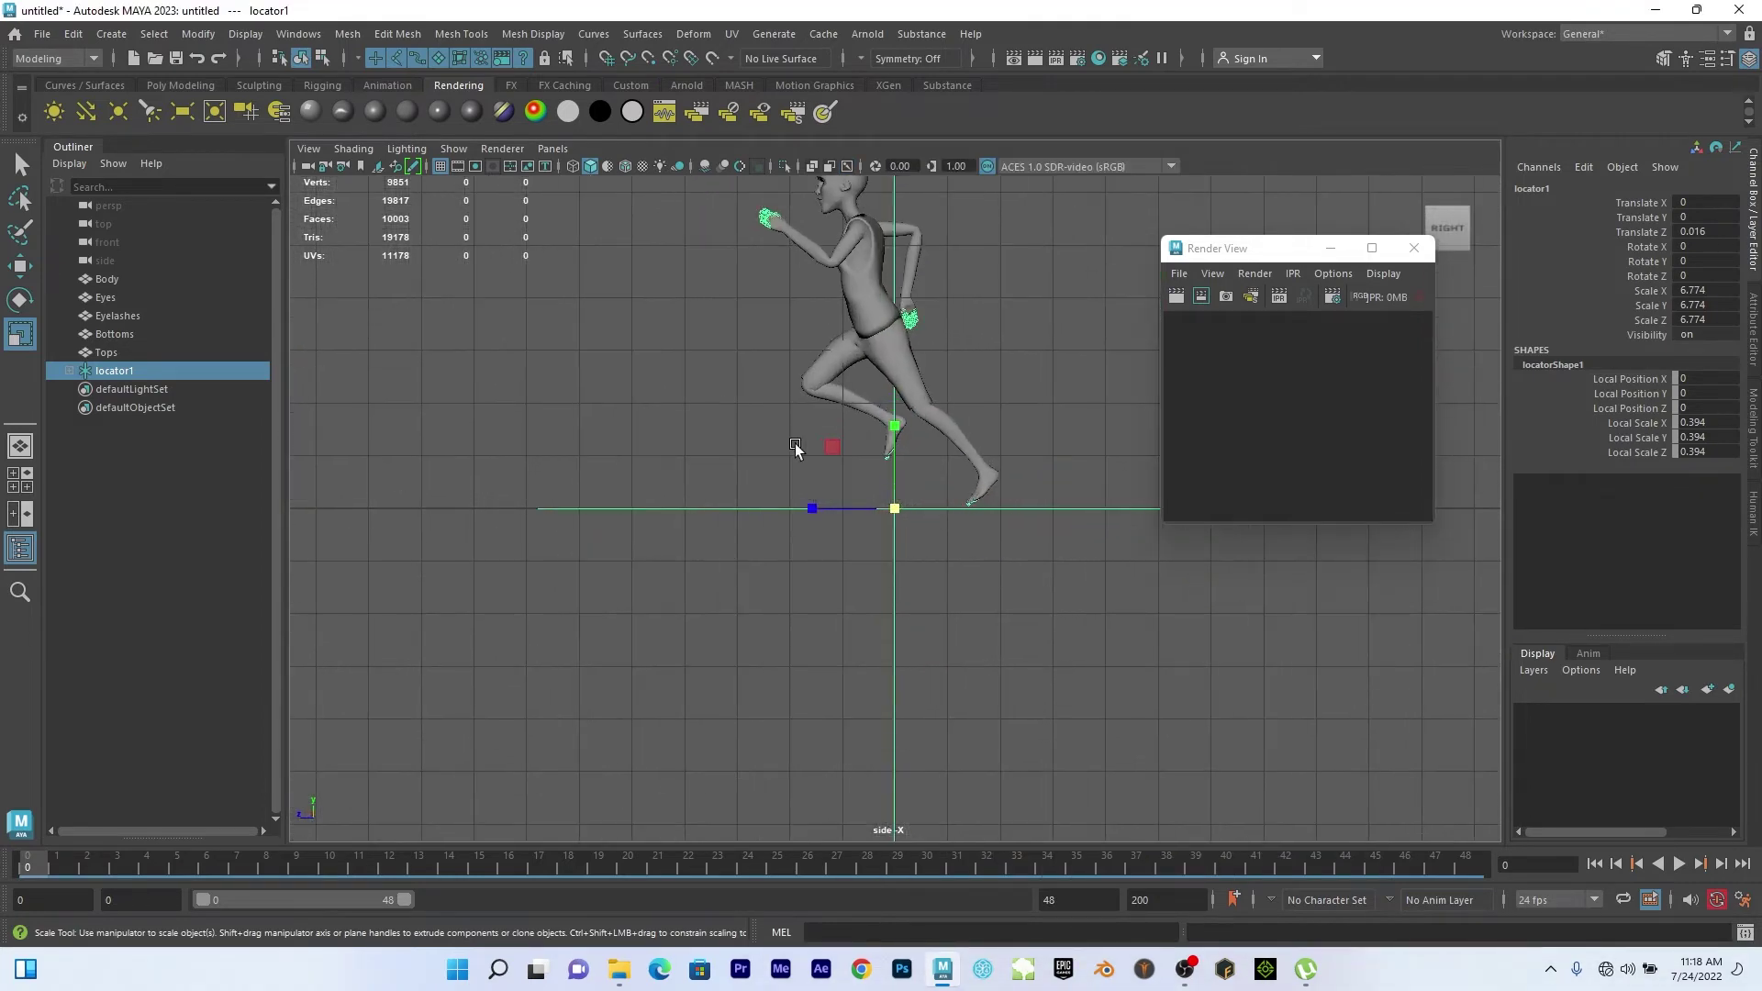
middle_click_drag(1040, 498, 1037, 631, "alt")
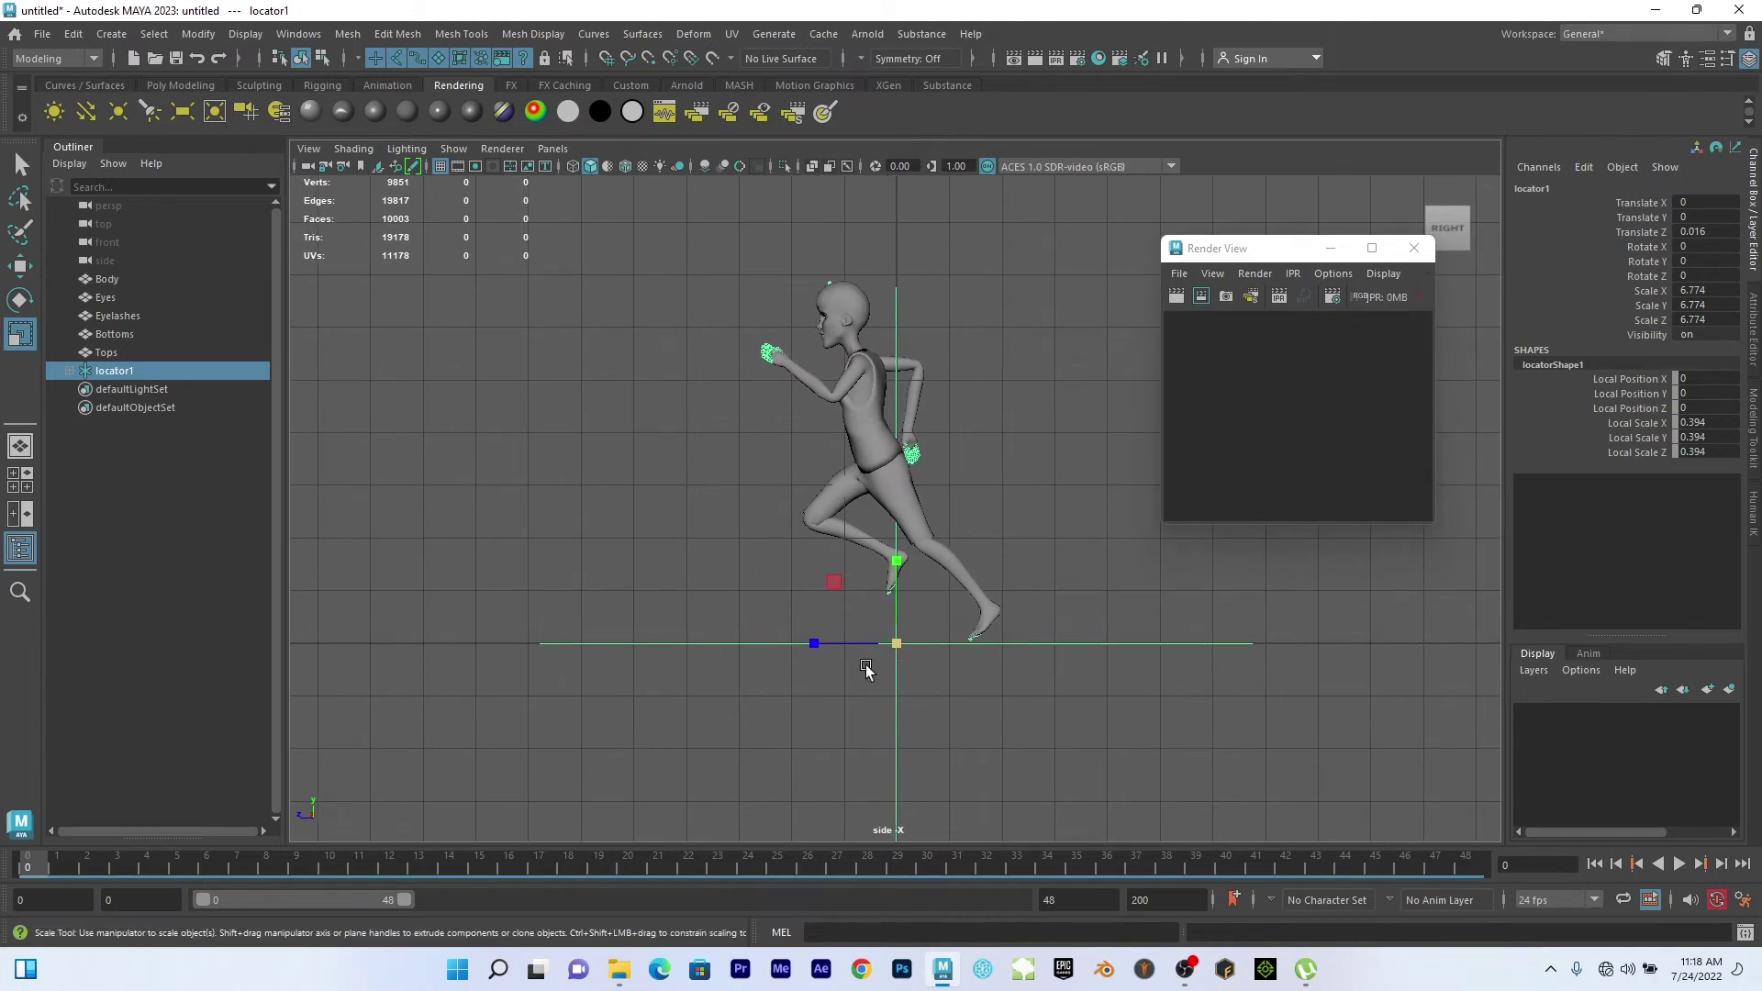
left_click_drag(894, 644, 822, 663)
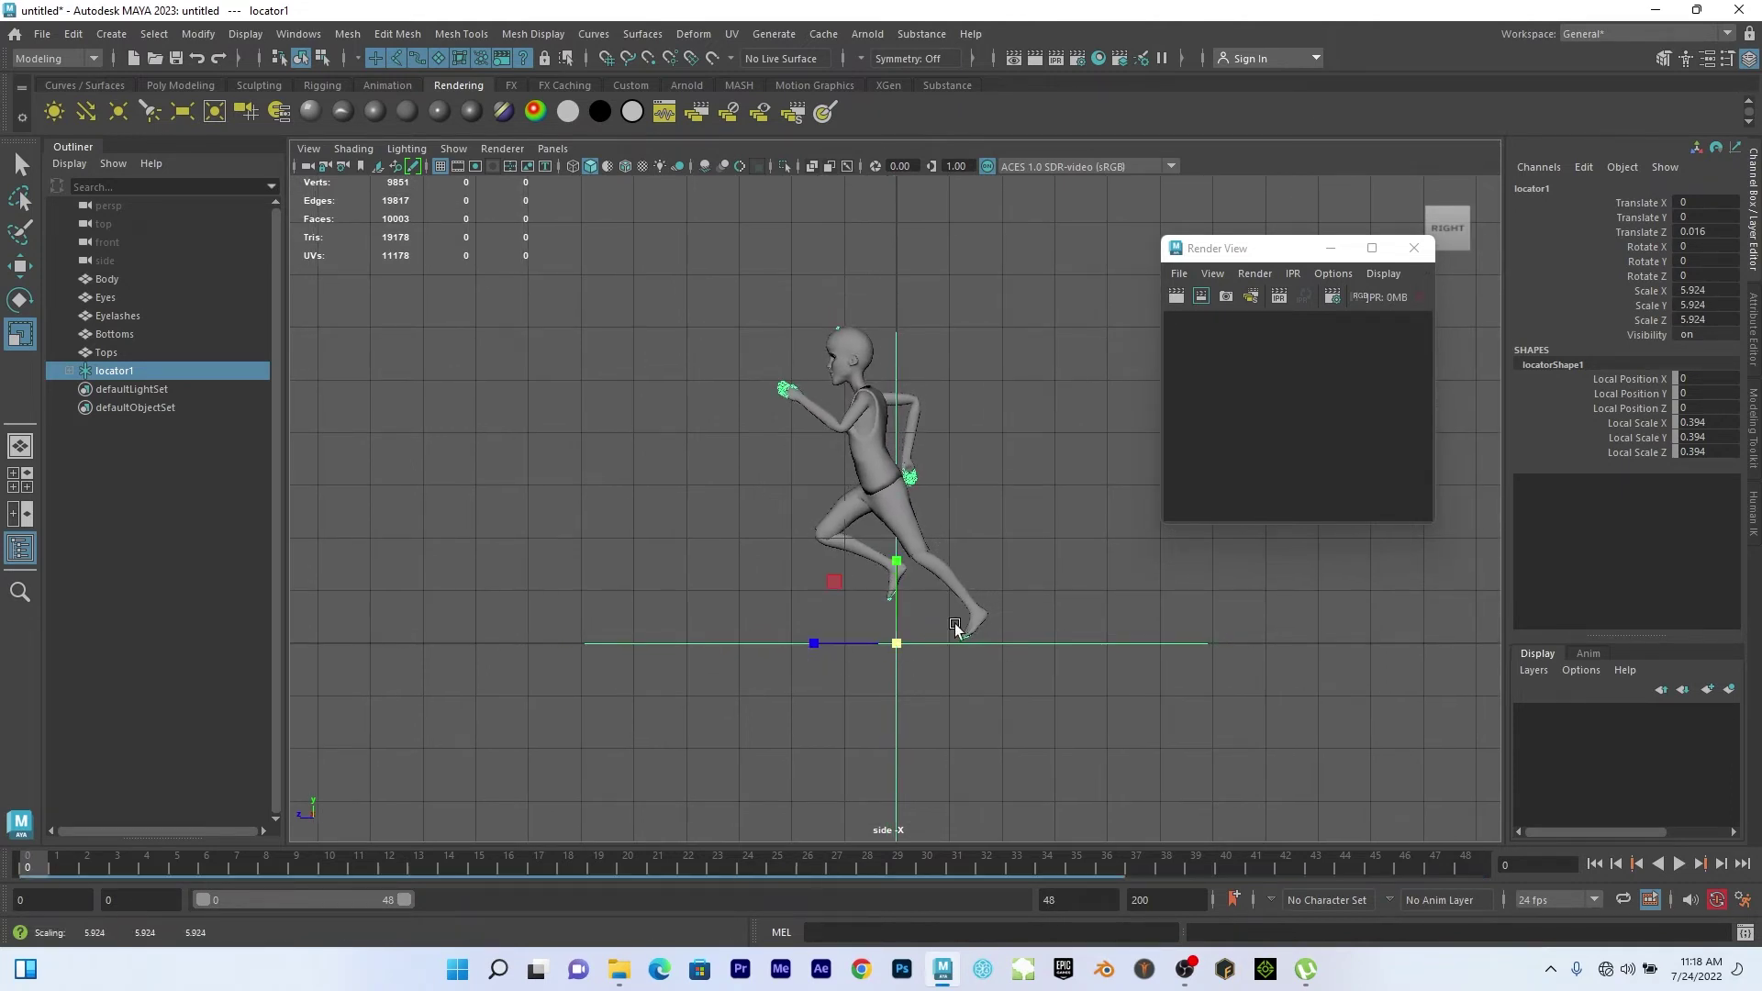
left_click(996, 593)
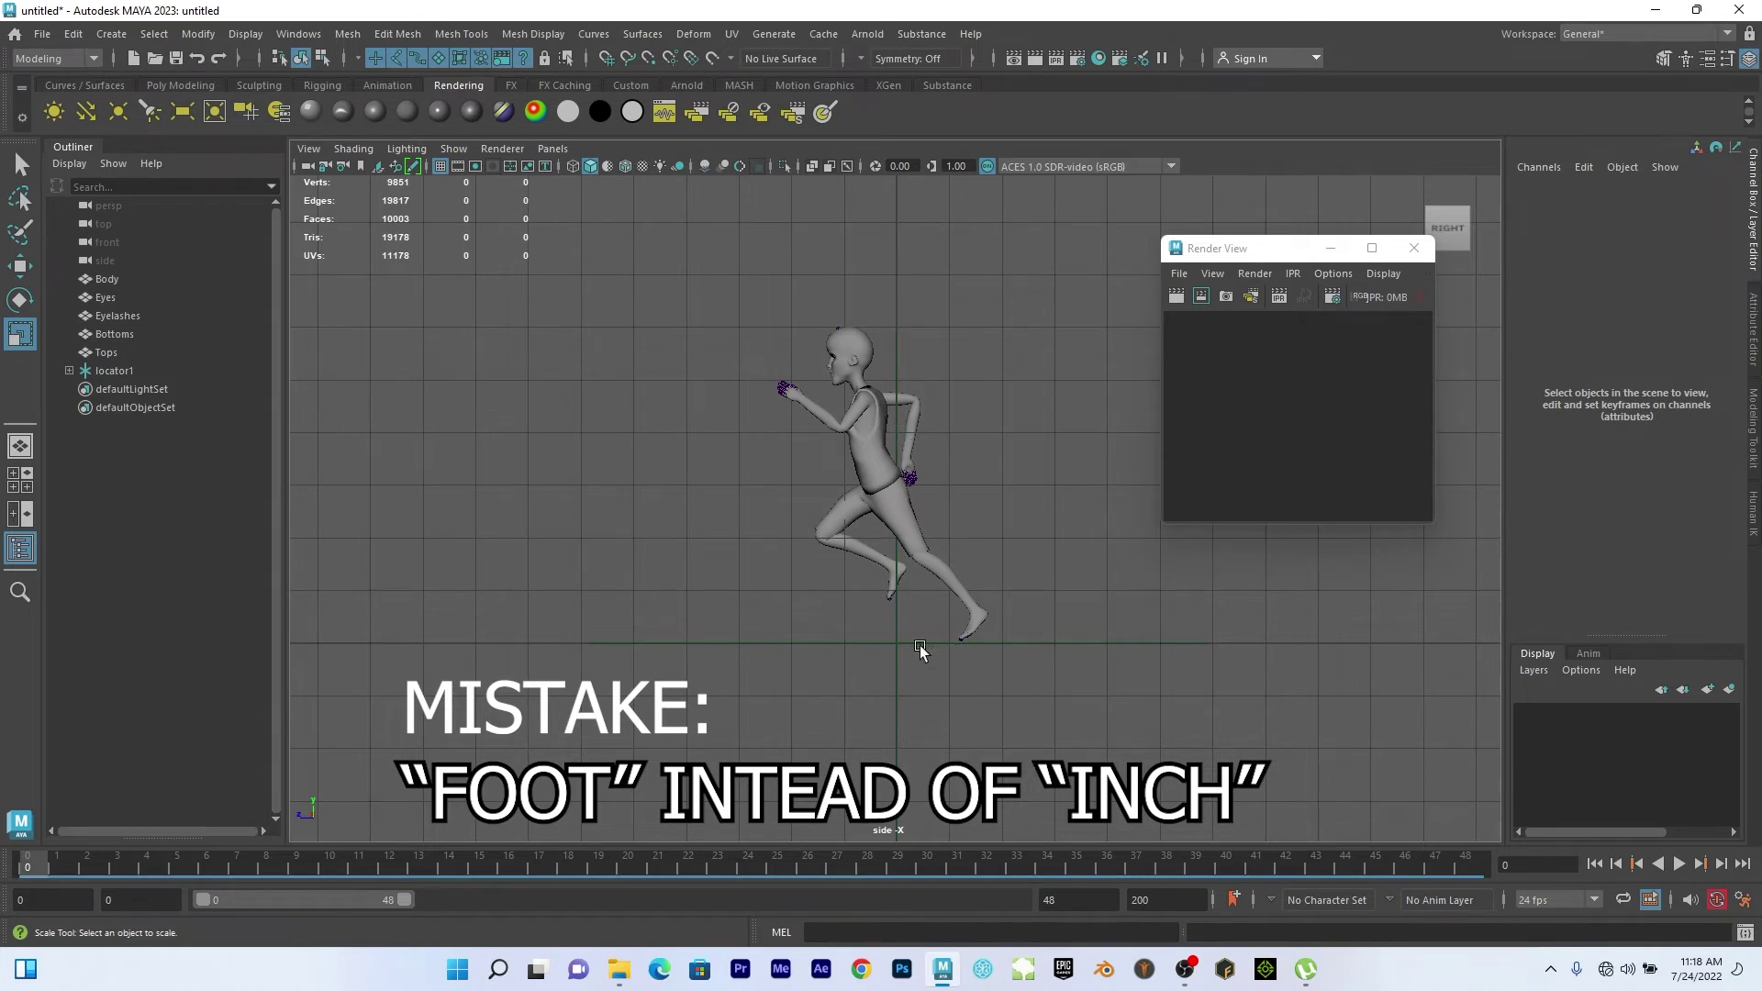
left_click_drag(863, 702, 933, 697)
left_click_drag(894, 641, 701, 697)
Frame the shrunken character and orbit to a low side view to inspect it.
key("space")
key("space")
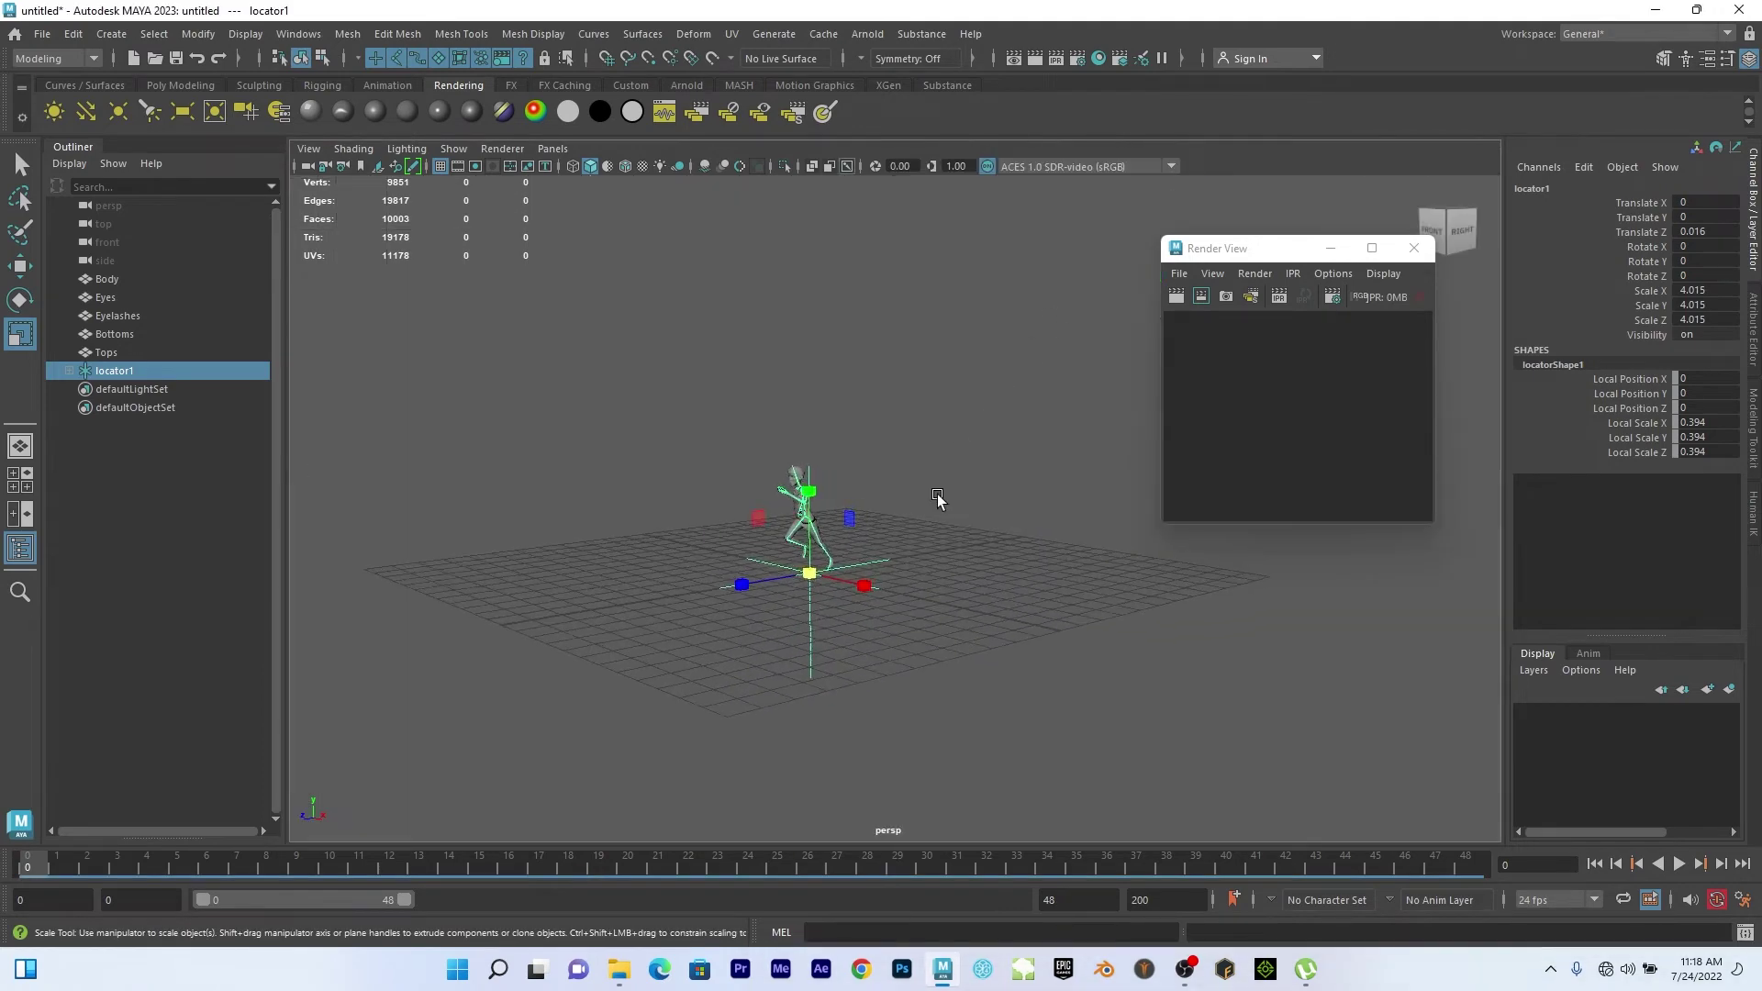
scroll(943, 508, "up", 5)
key("f")
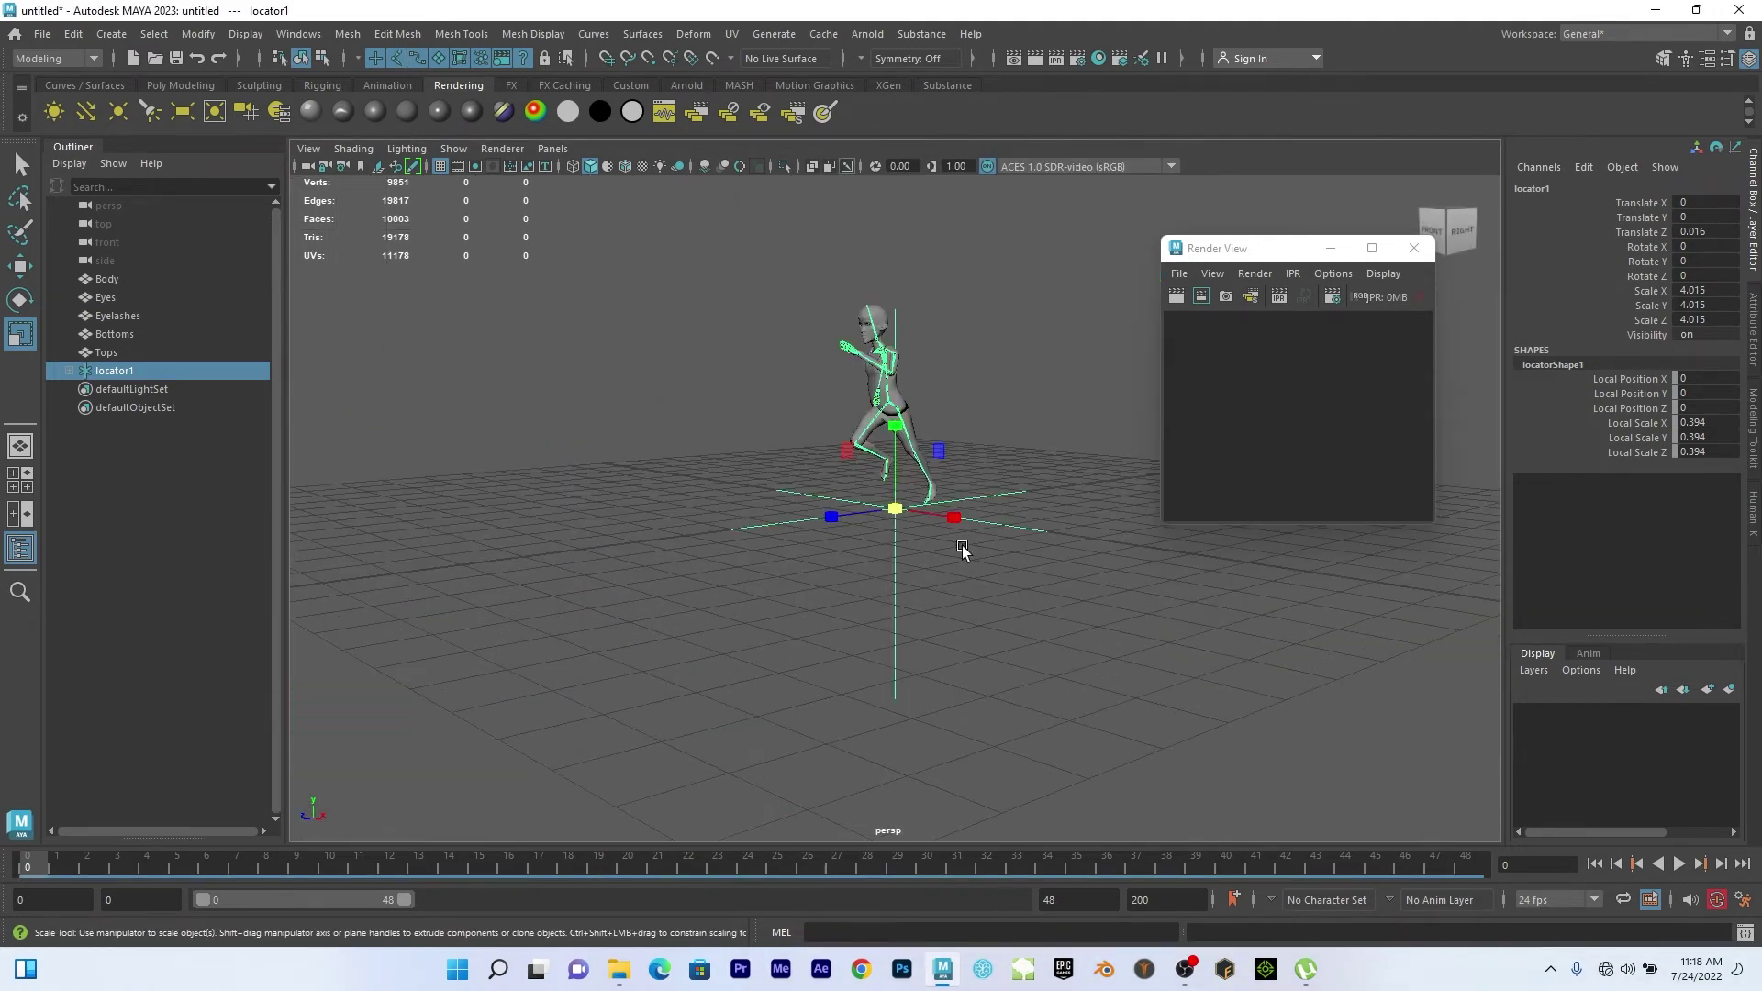
left_click_drag(791, 584, 790, 507, "alt")
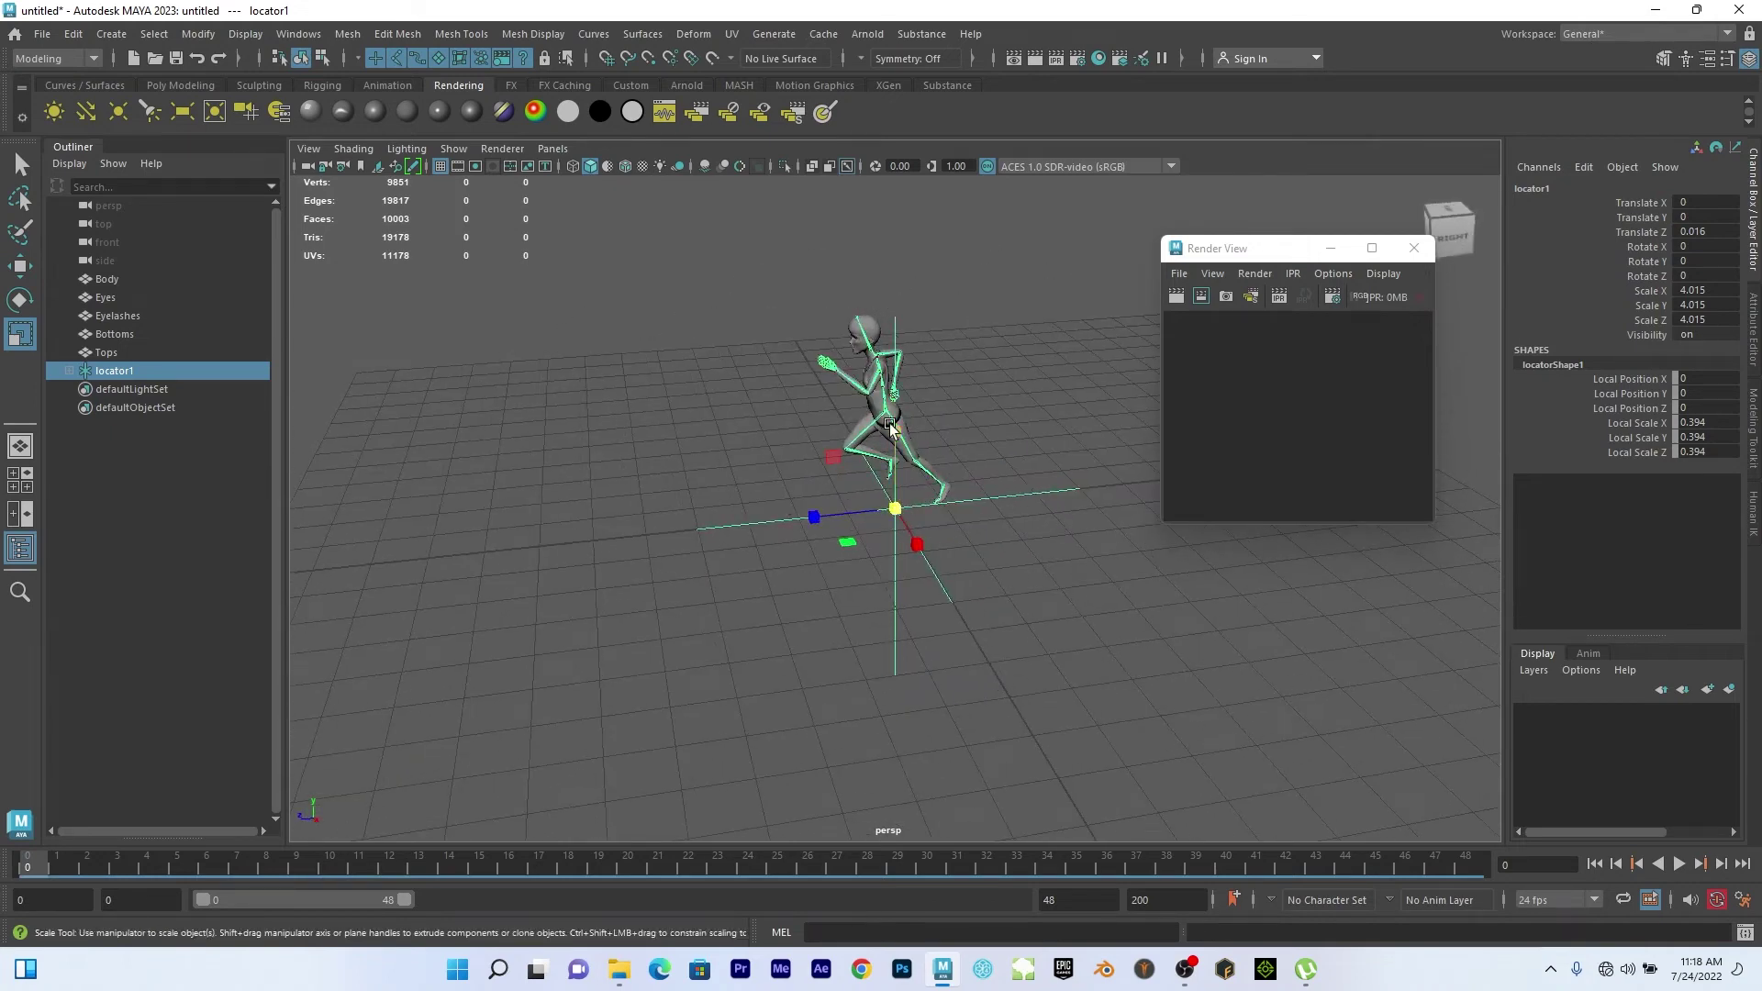
left_click_drag(889, 435, 820, 517, "alt")
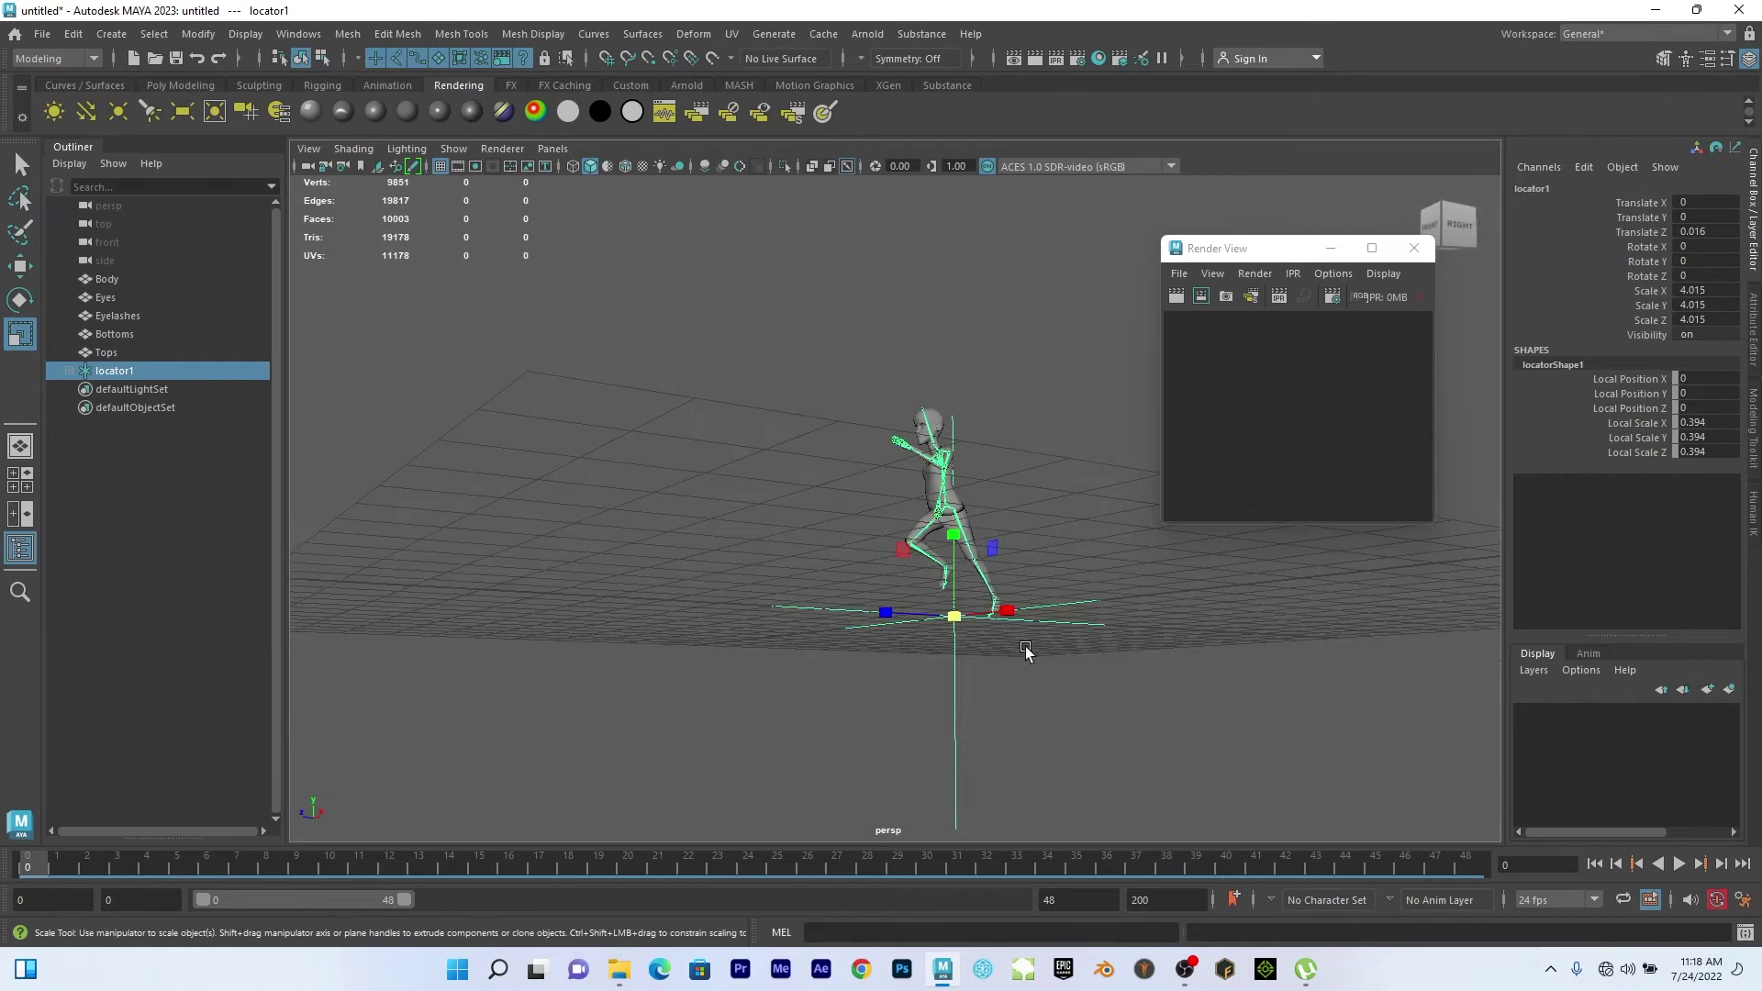
left_click_drag(1074, 633, 1019, 649, "alt")
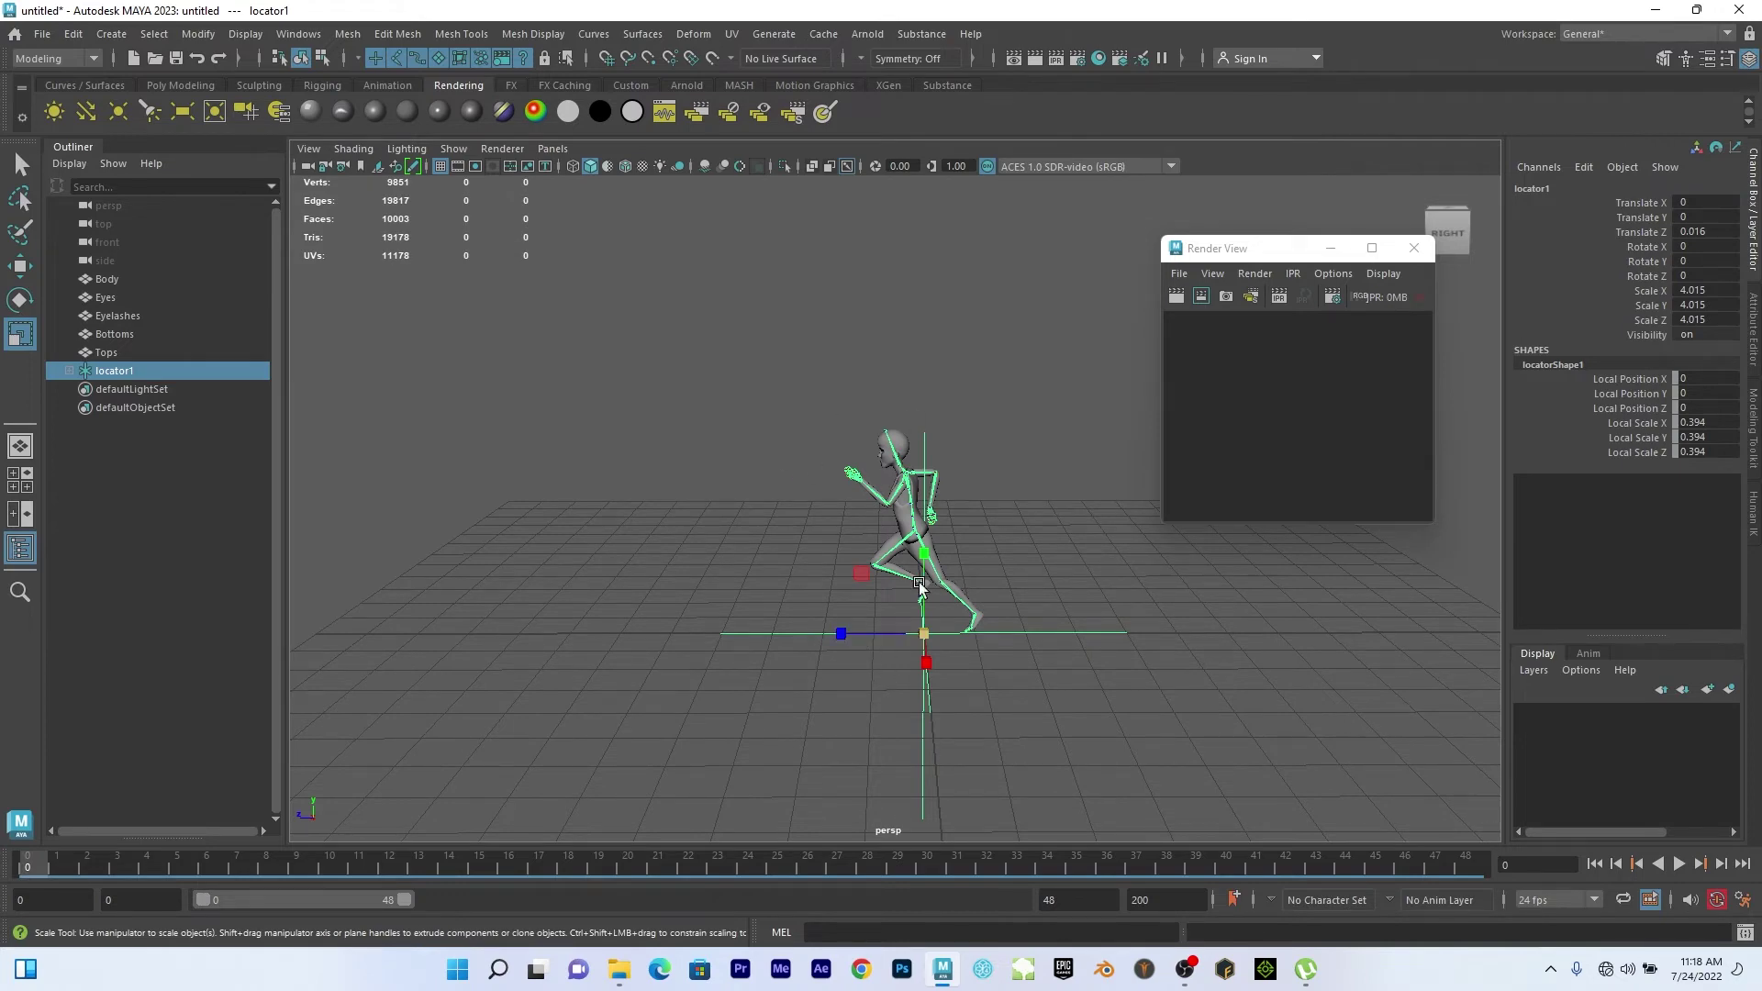
right_click_drag(897, 479, 940, 569, "alt")
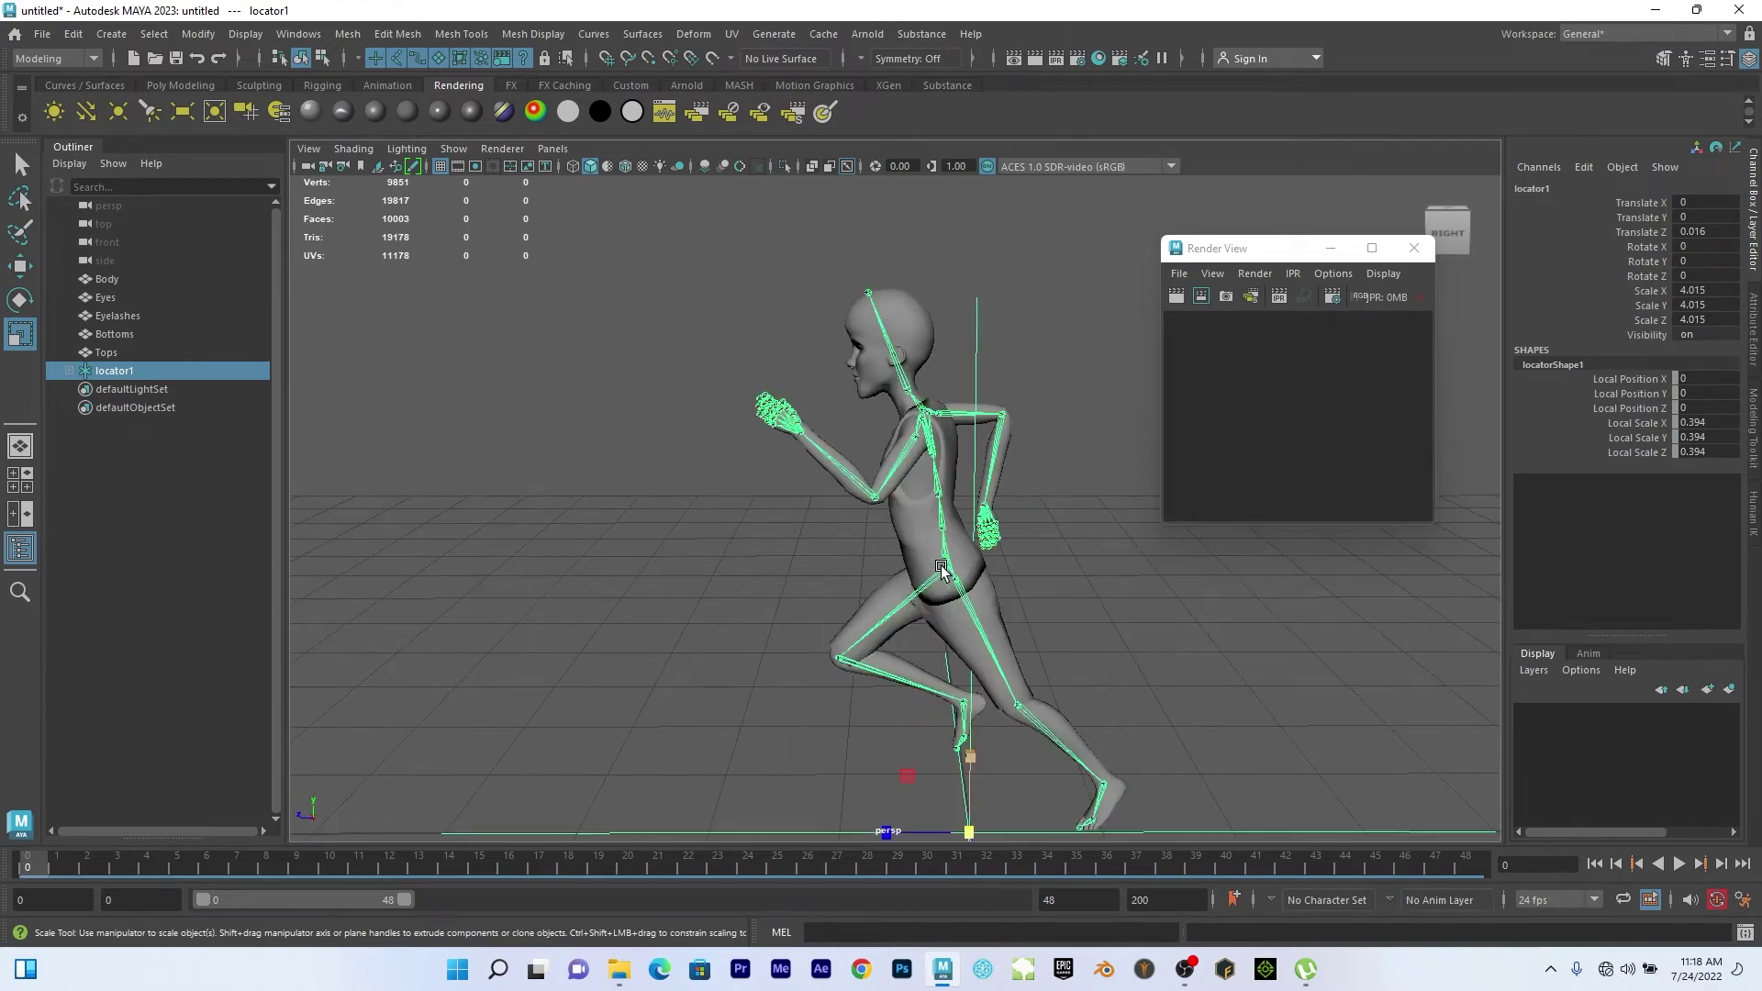
right_click_drag(969, 657, 752, 486, "alt")
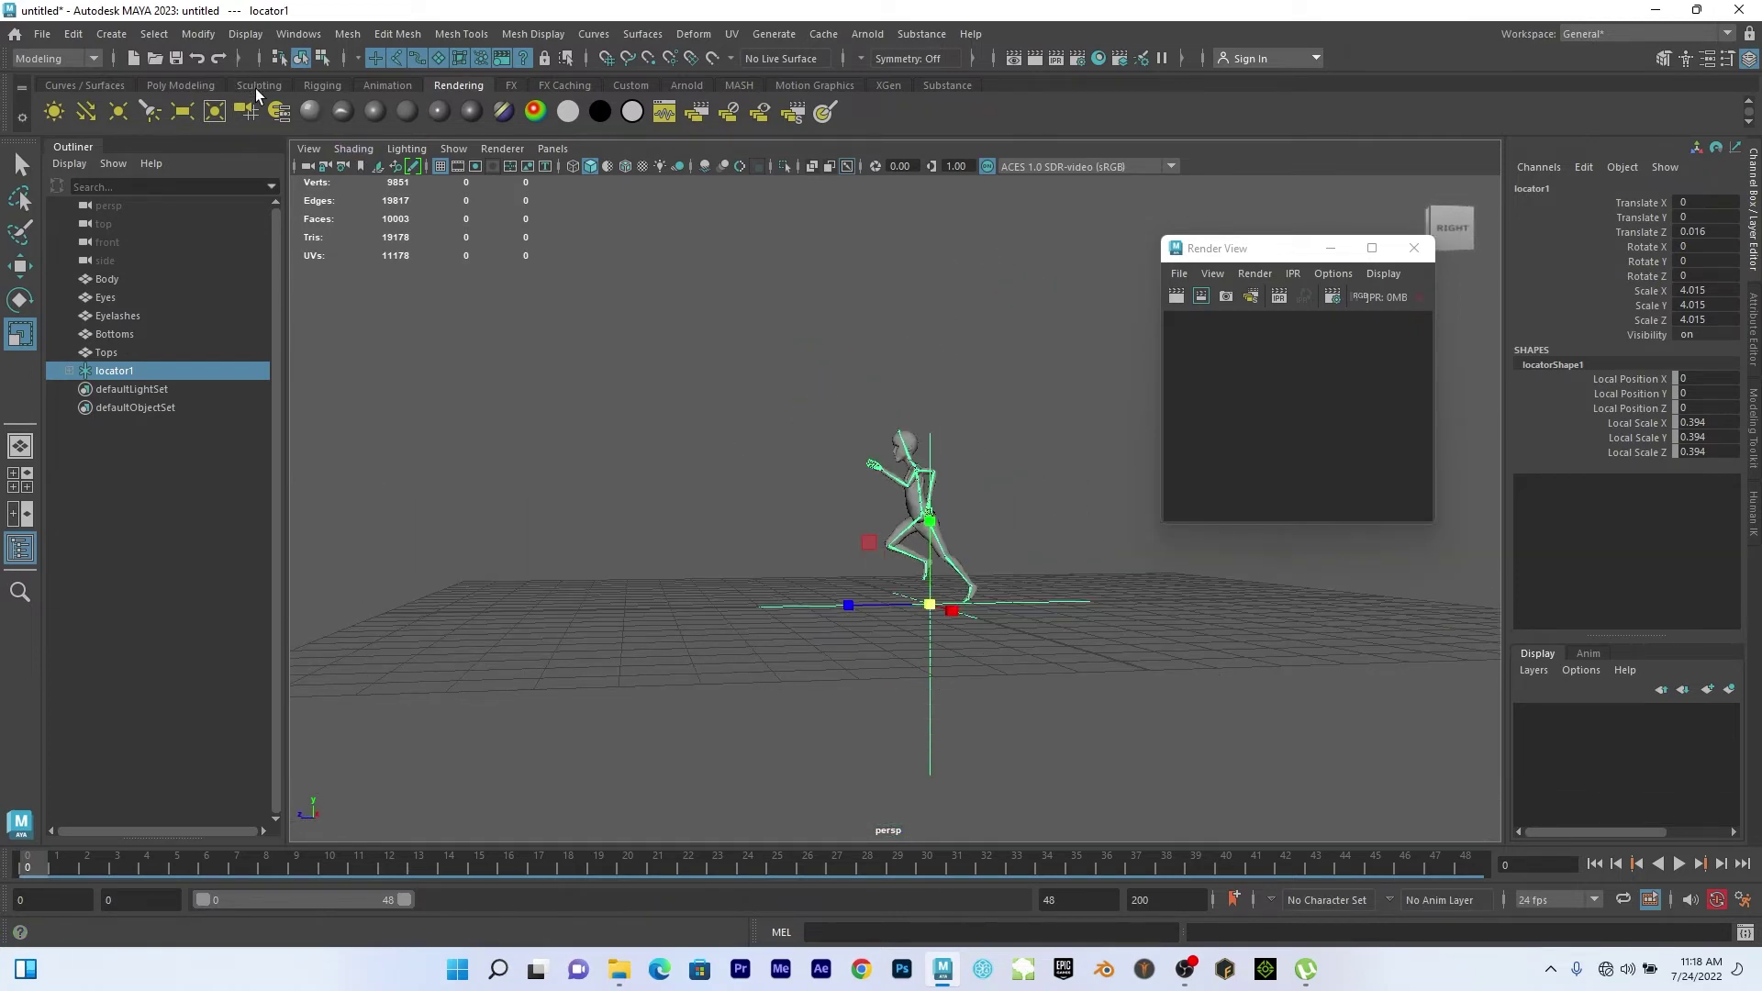
Create a cube from the Poly Modeling shelf and scale it to 11.06.
left_click(188, 86)
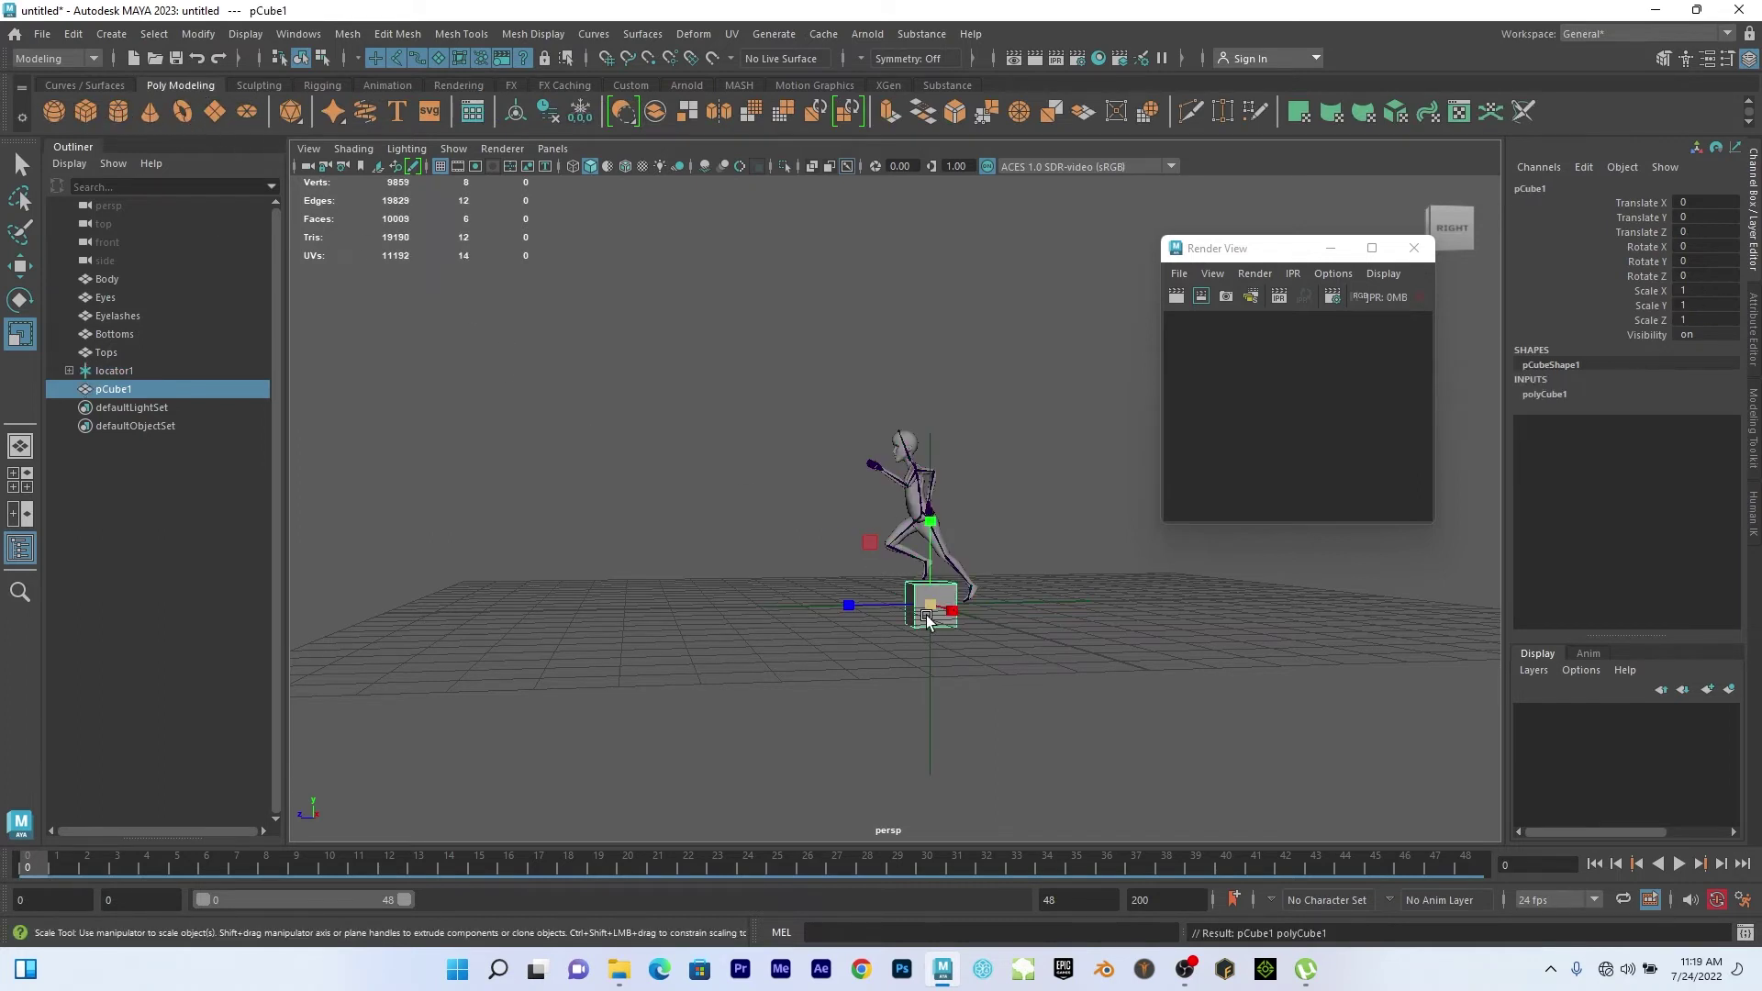
left_click_drag(927, 614, 995, 562)
scroll(837, 503, "down", 5)
left_click_drag(838, 502, 868, 532, "alt")
key("super")
type("w")
key("Escape")
left_click(480, 381)
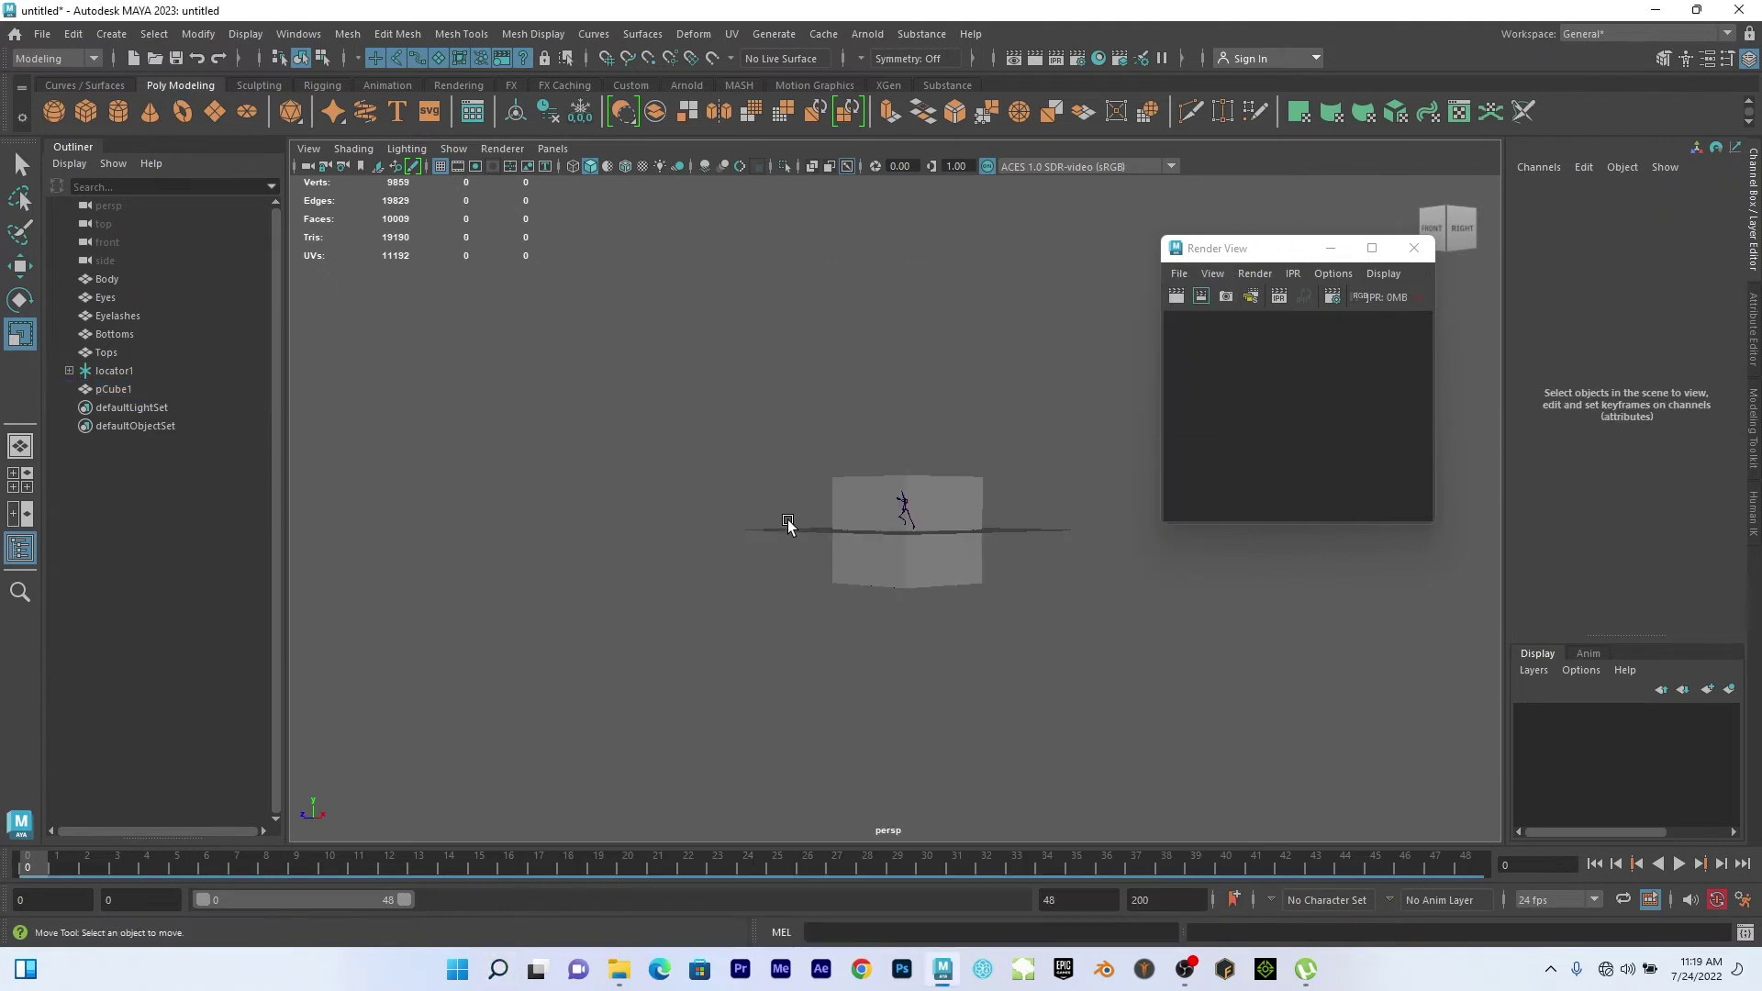
Move the cube to X -11.672 and raise it to Y 5.56.
key("w")
left_click(898, 569)
left_click_drag(960, 537, 1110, 687)
left_click_drag(893, 543, 953, 296)
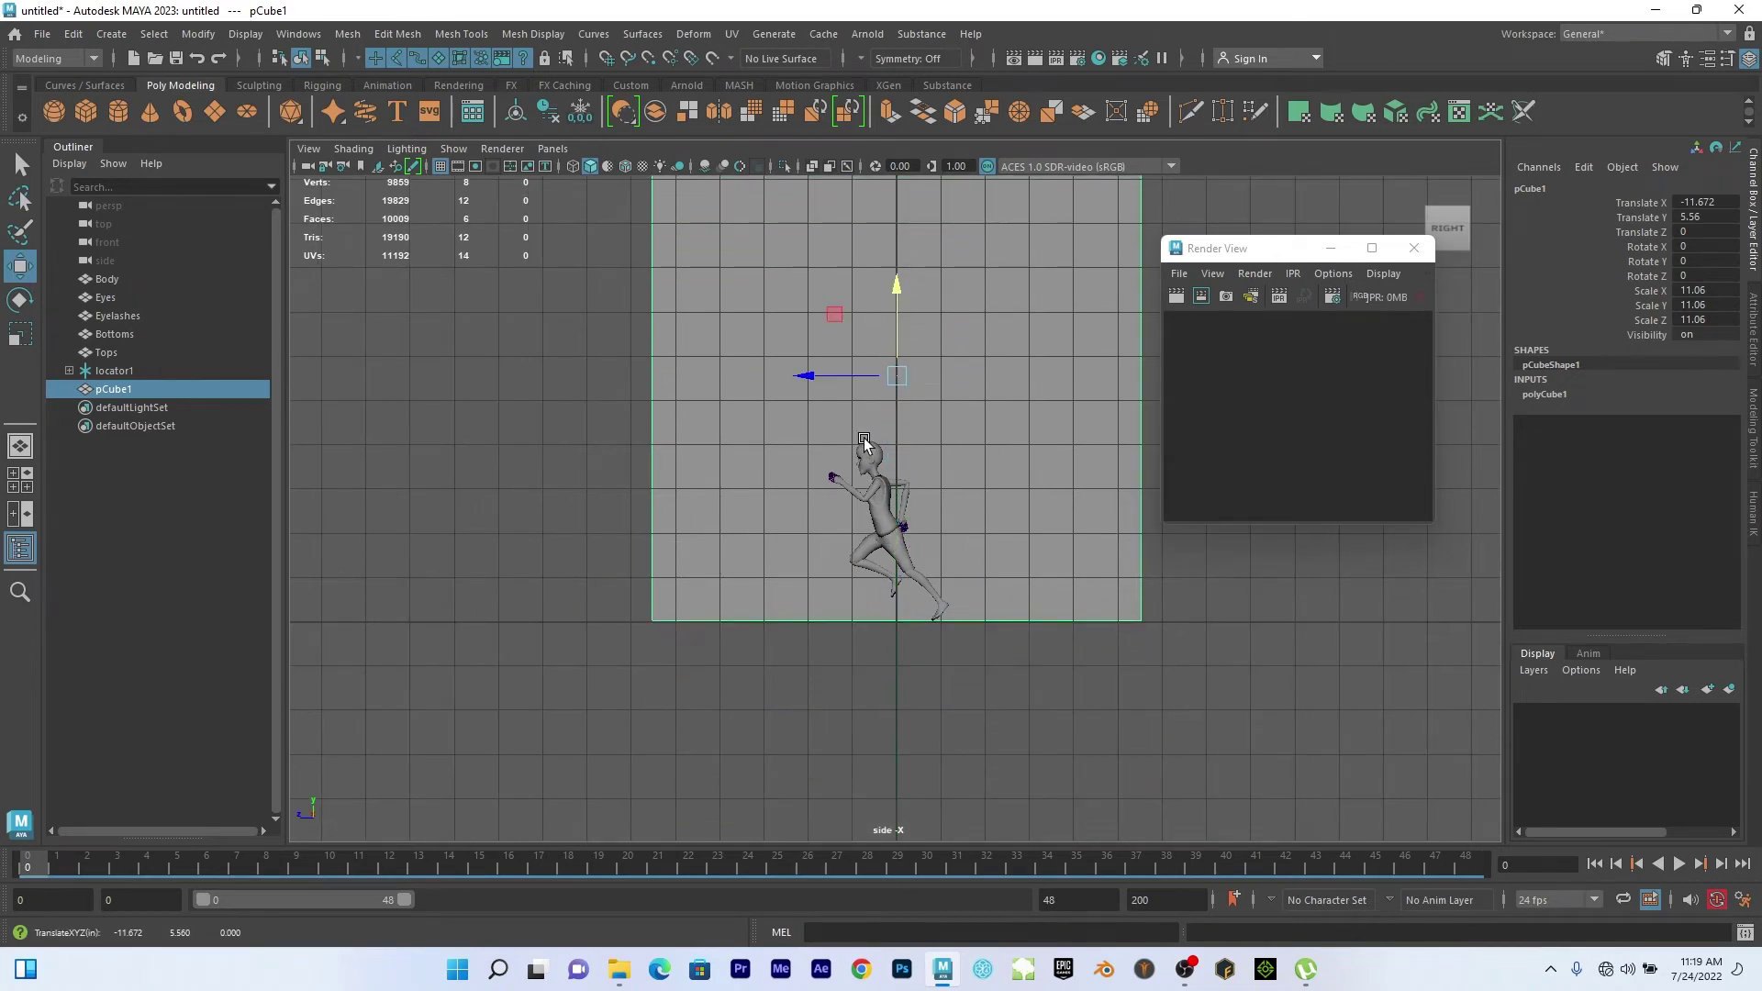
middle_click_drag(866, 442, 841, 571, "alt")
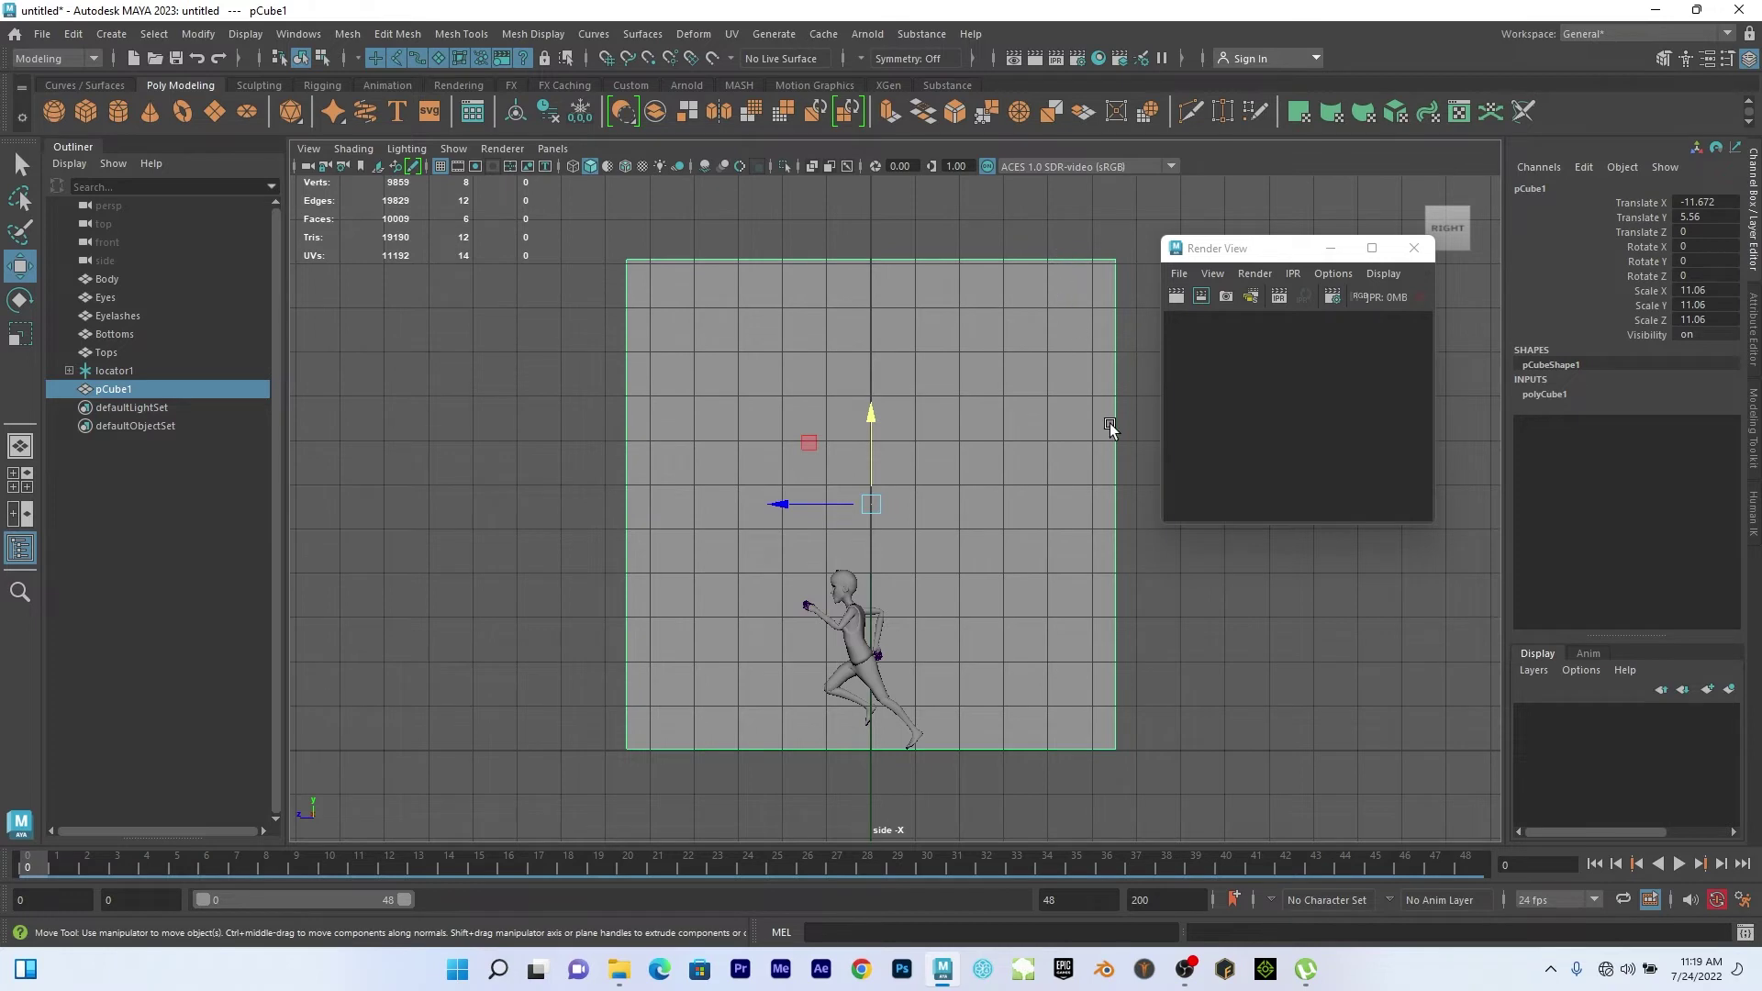
Narrow the cube's Z depth to about 8.8 and check it in perspective.
key("r")
left_click_drag(786, 504, 811, 508)
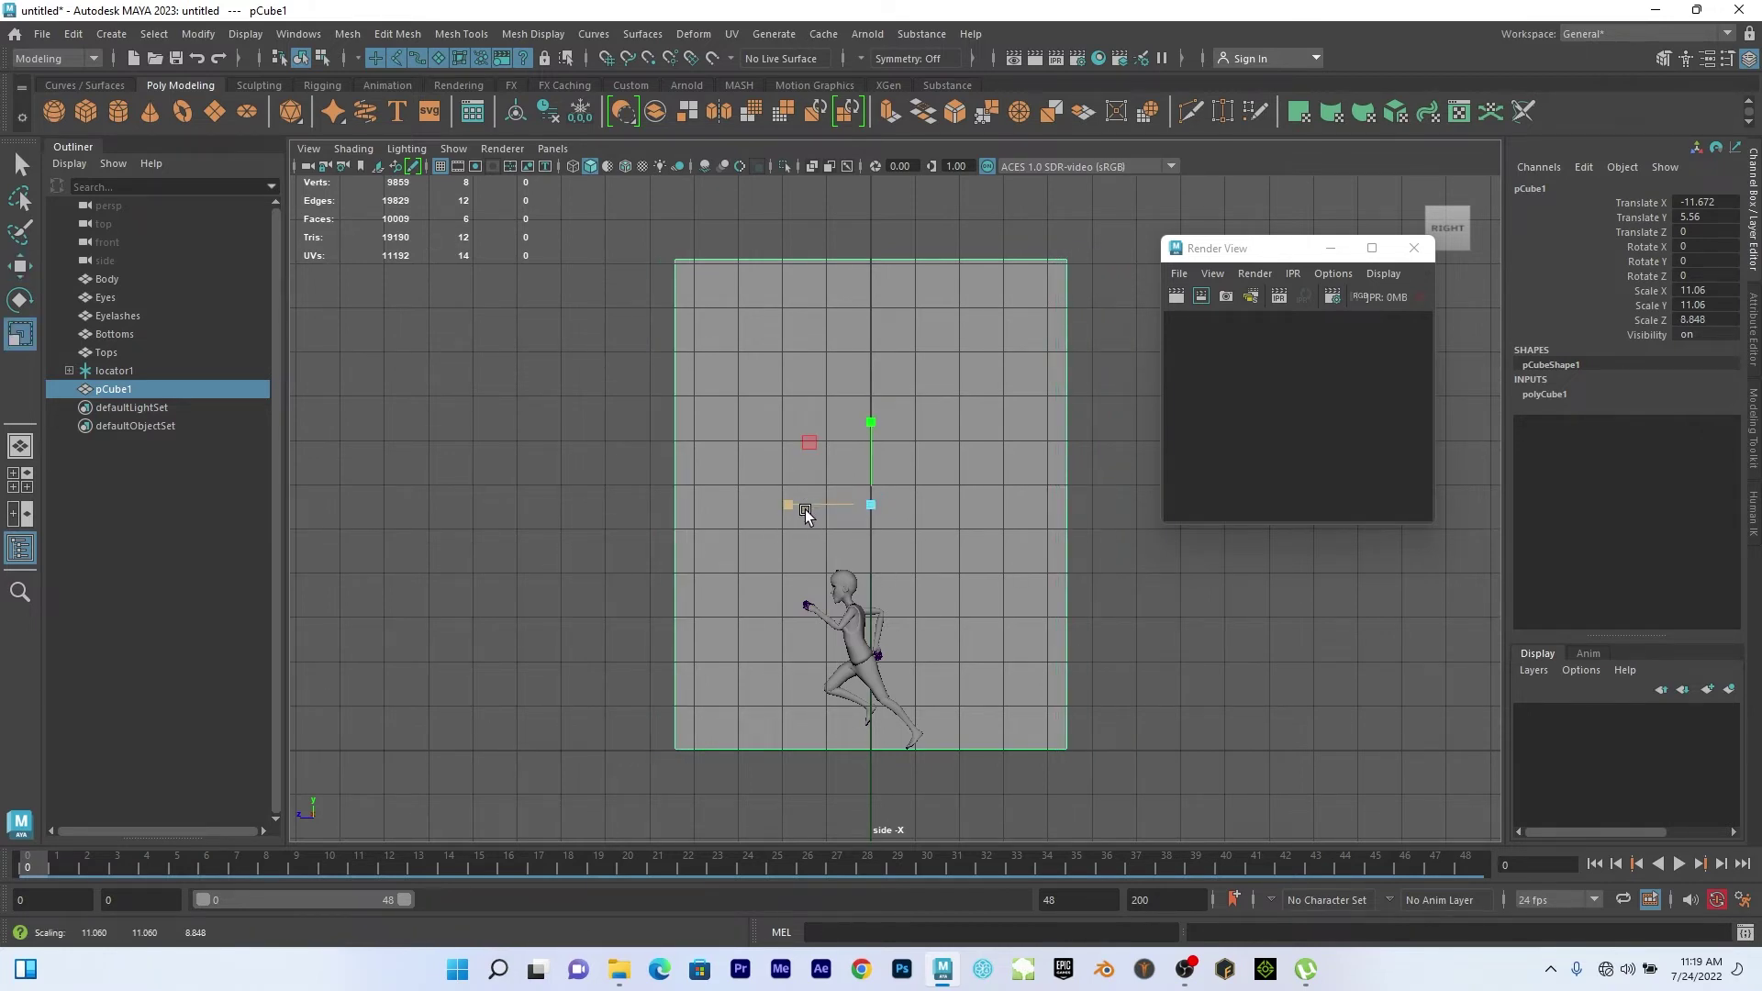
key("space")
key("space")
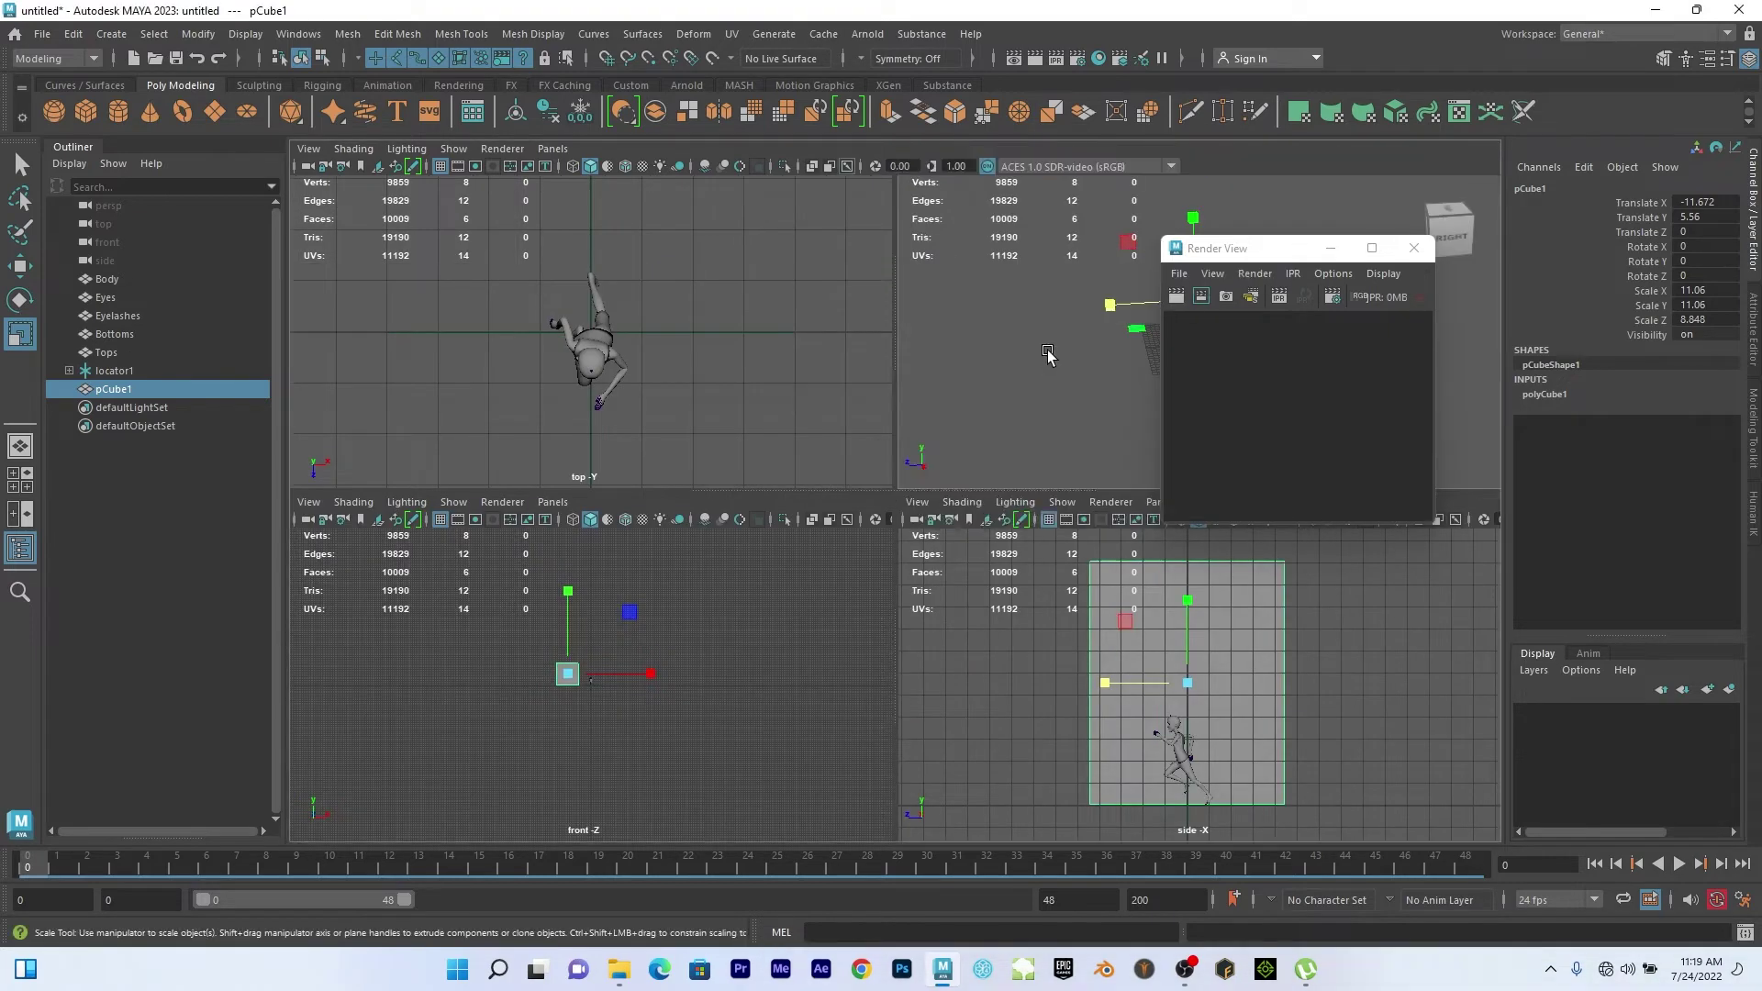
left_click_drag(1048, 349, 764, 609, "alt")
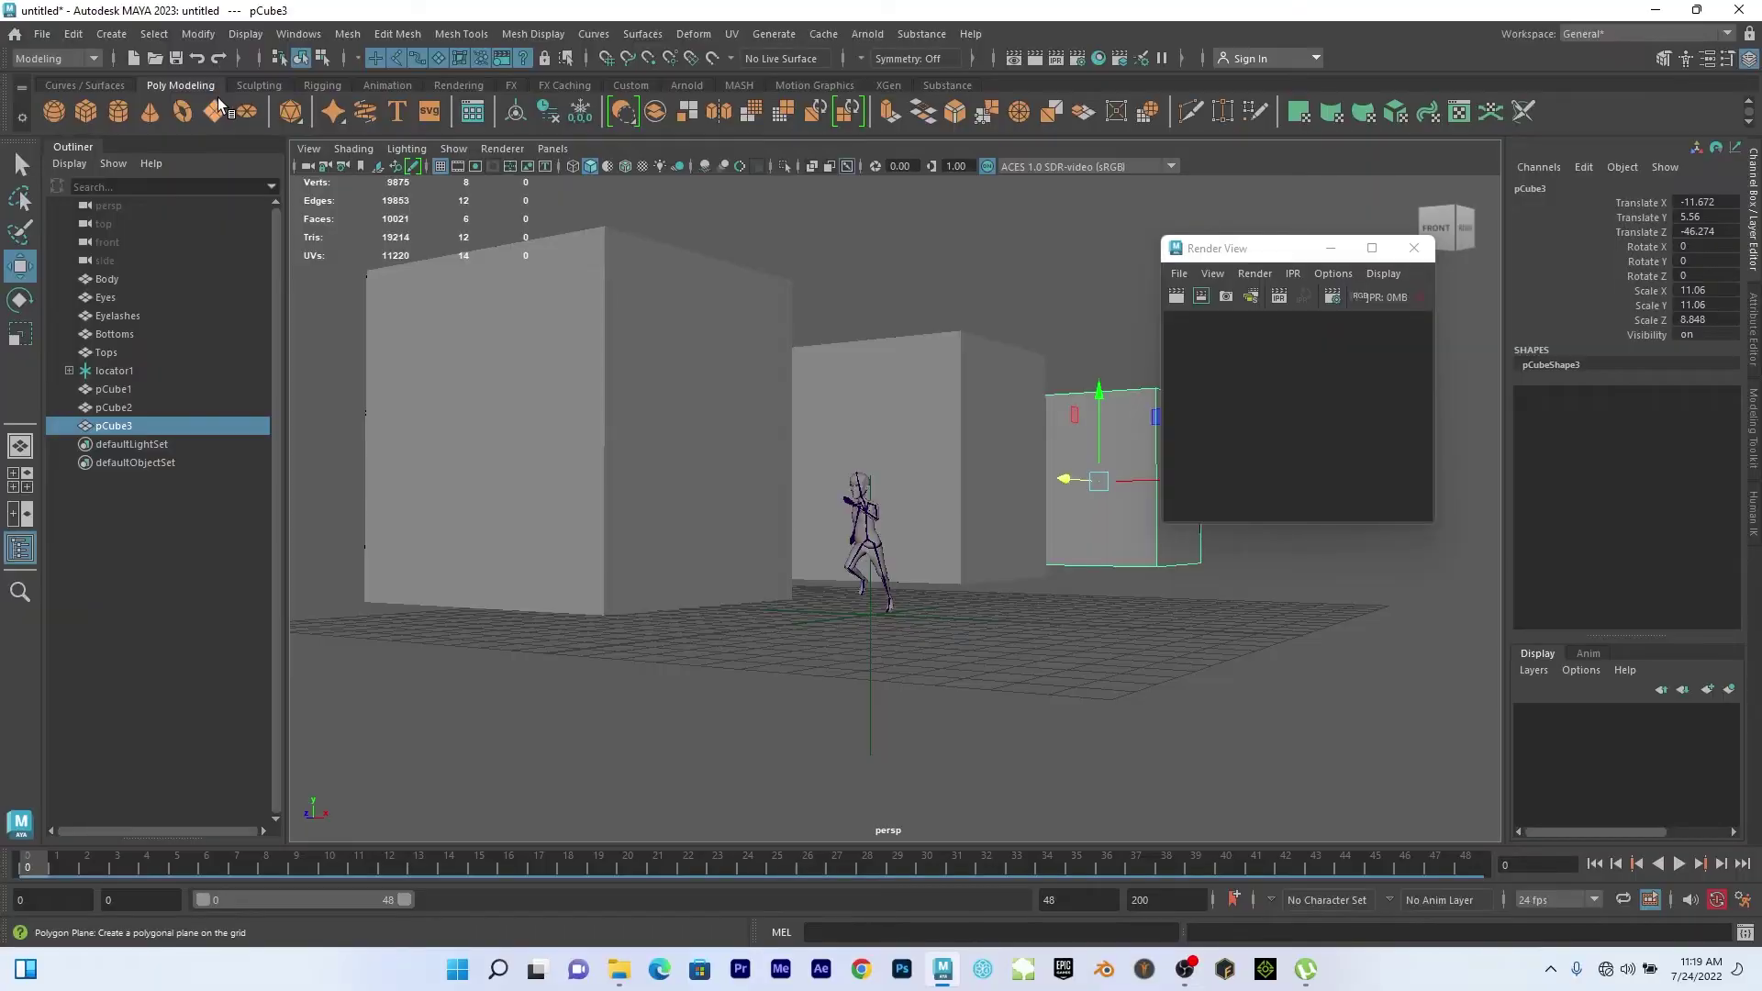
Create a polygon plane, scale it to 58.155 and slide it back along Z.
left_click(218, 99)
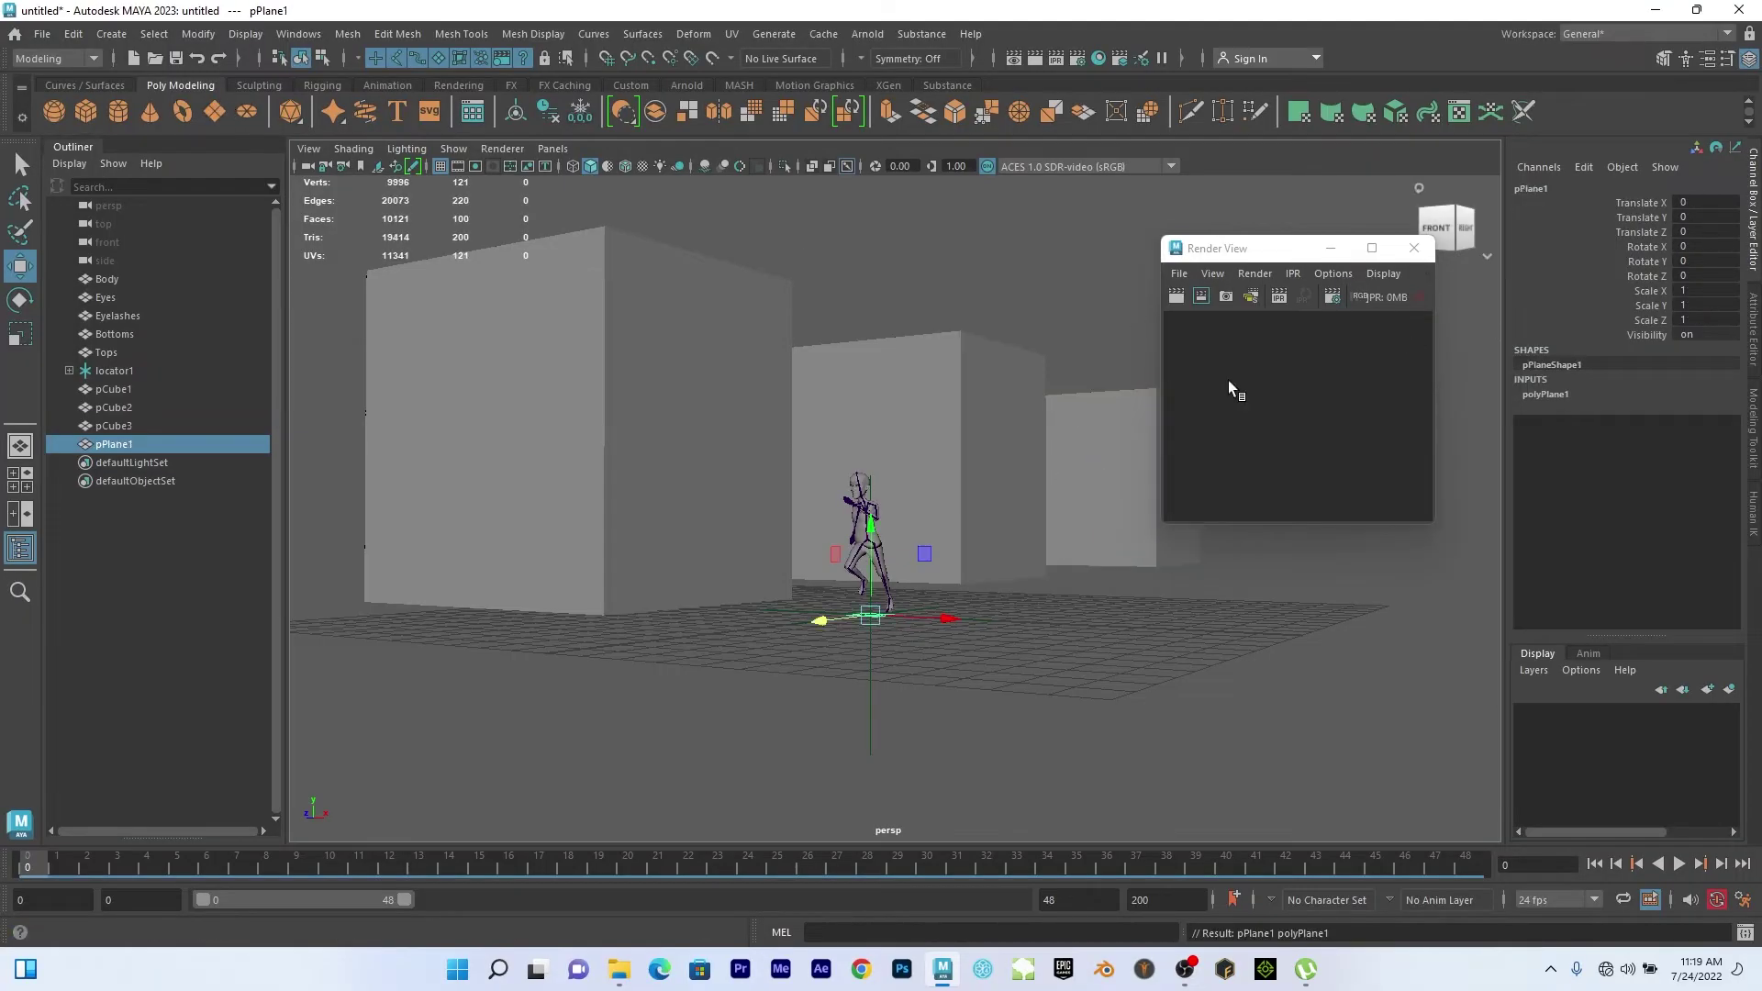
key("r")
left_click_drag(869, 626, 973, 704)
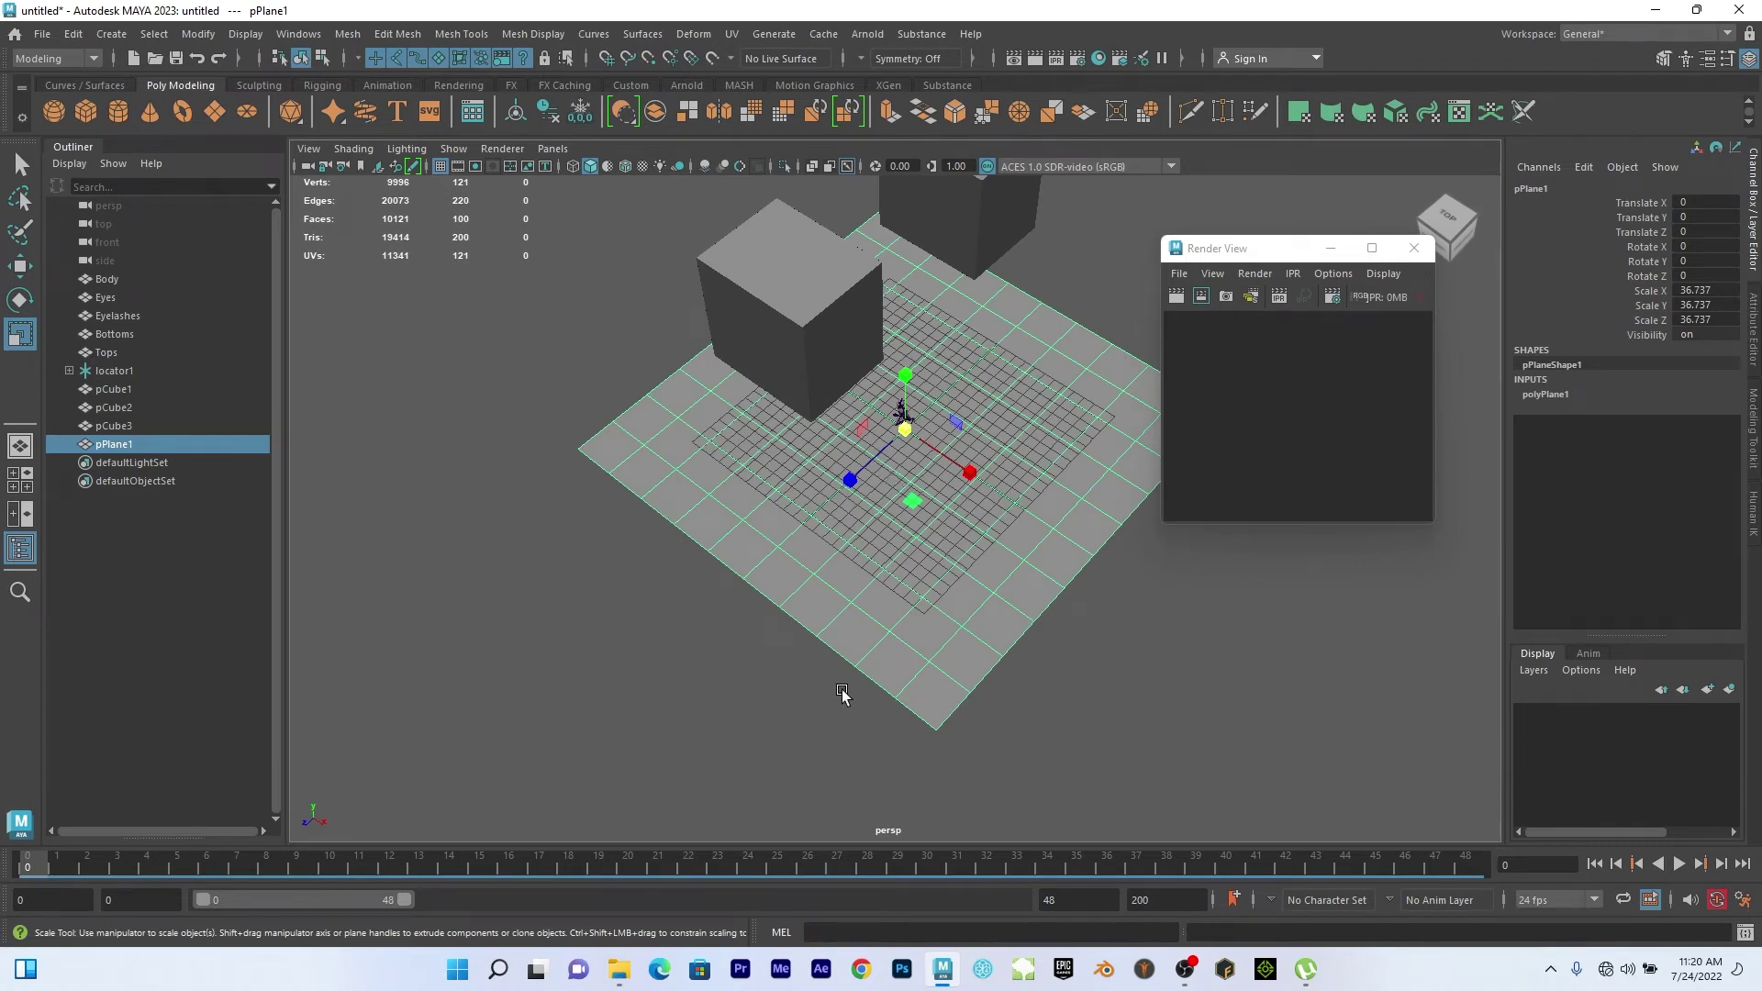
left_click_drag(902, 425, 1097, 499)
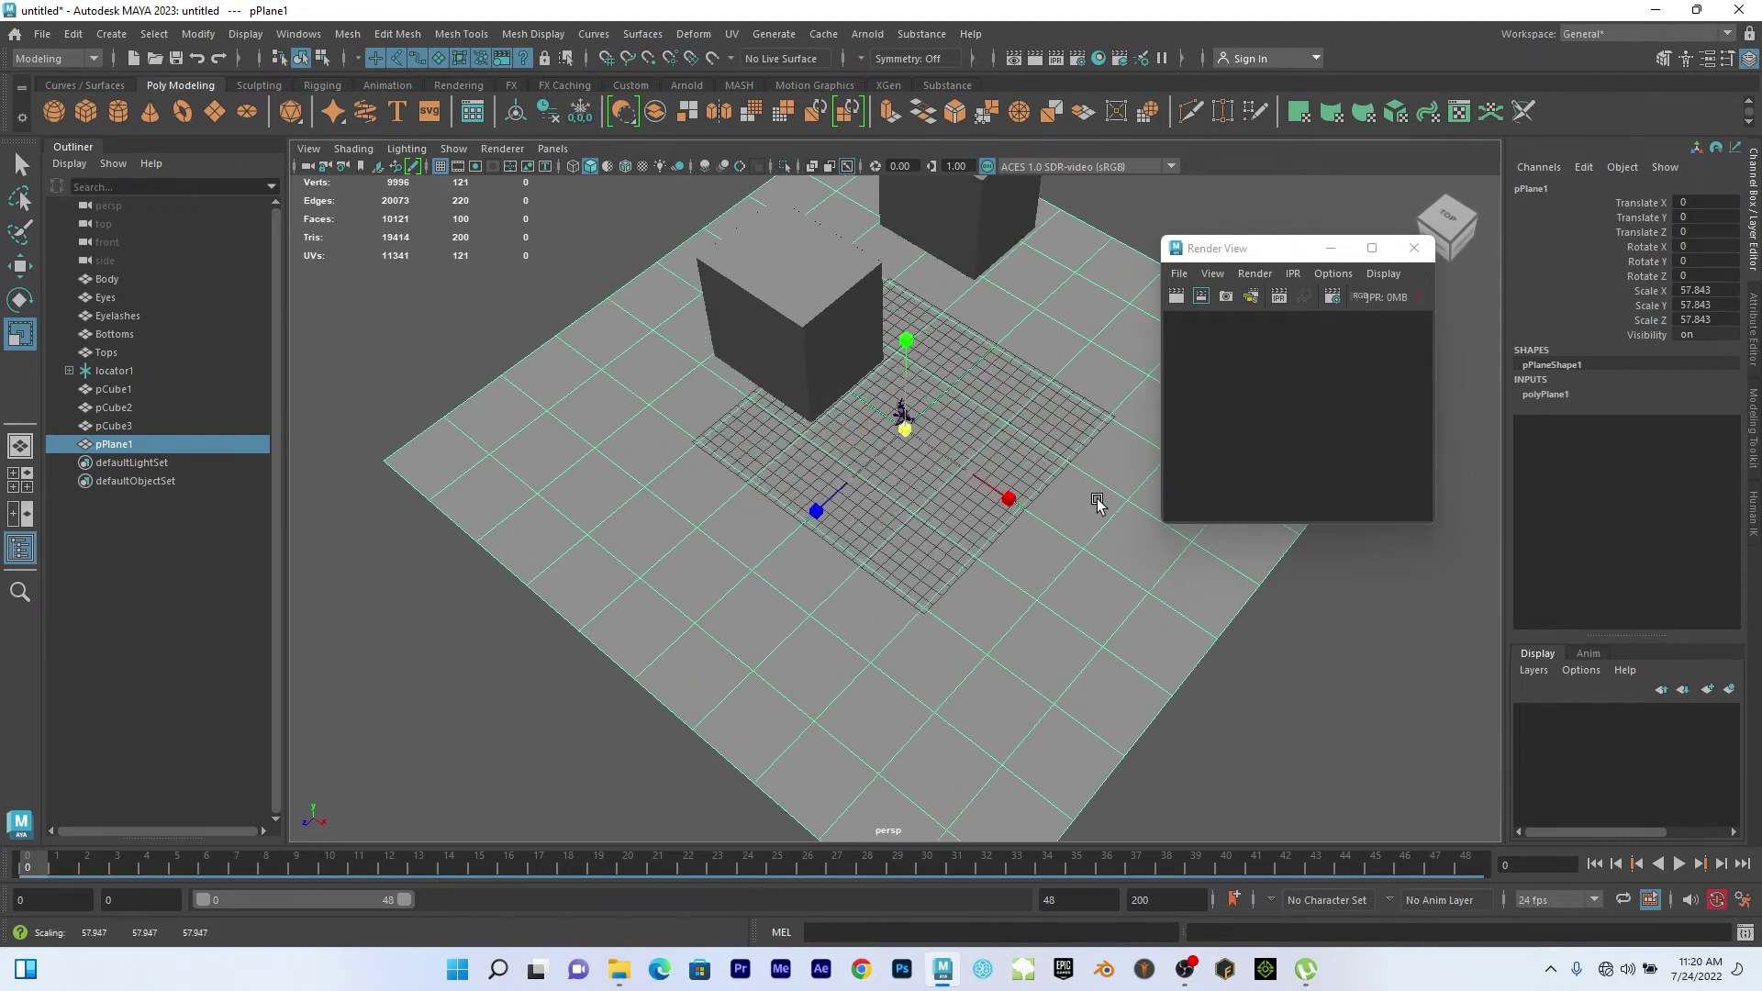
key("w")
left_click_drag(845, 484, 1034, 304)
Select the plane's border edge and extrude it outward into a longer strip.
right_click_drag(1166, 624, 1163, 372)
left_click(1154, 654)
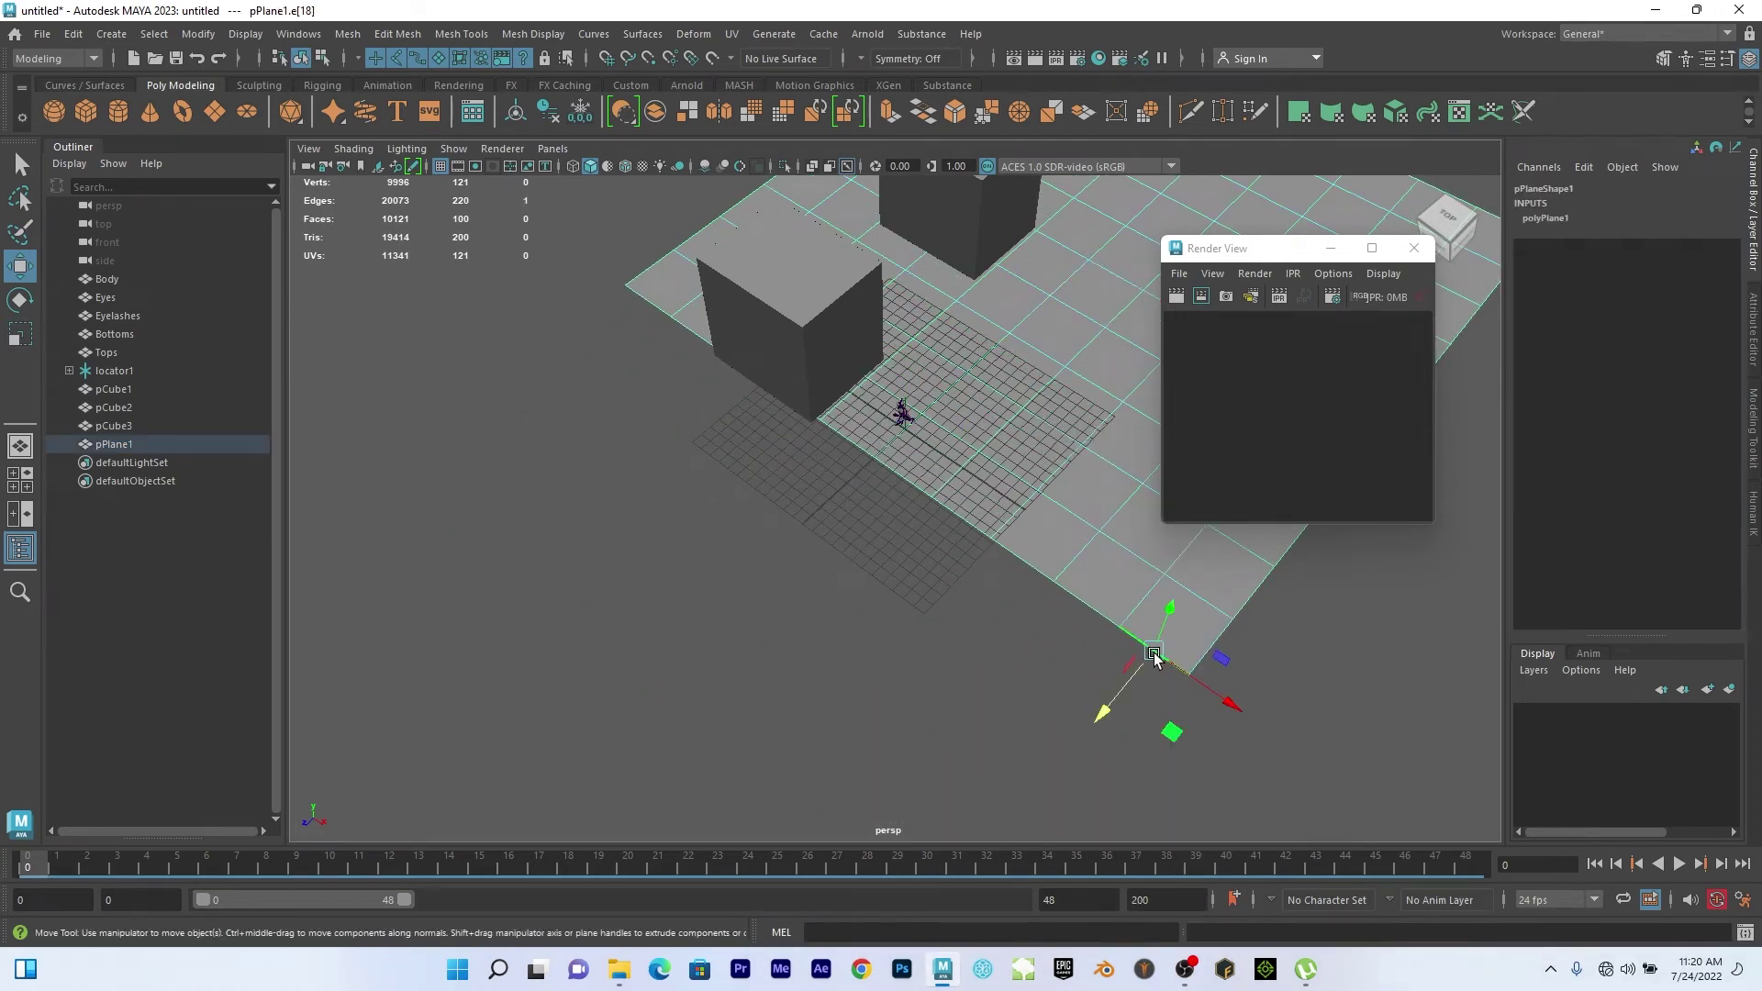
double_click(653, 310)
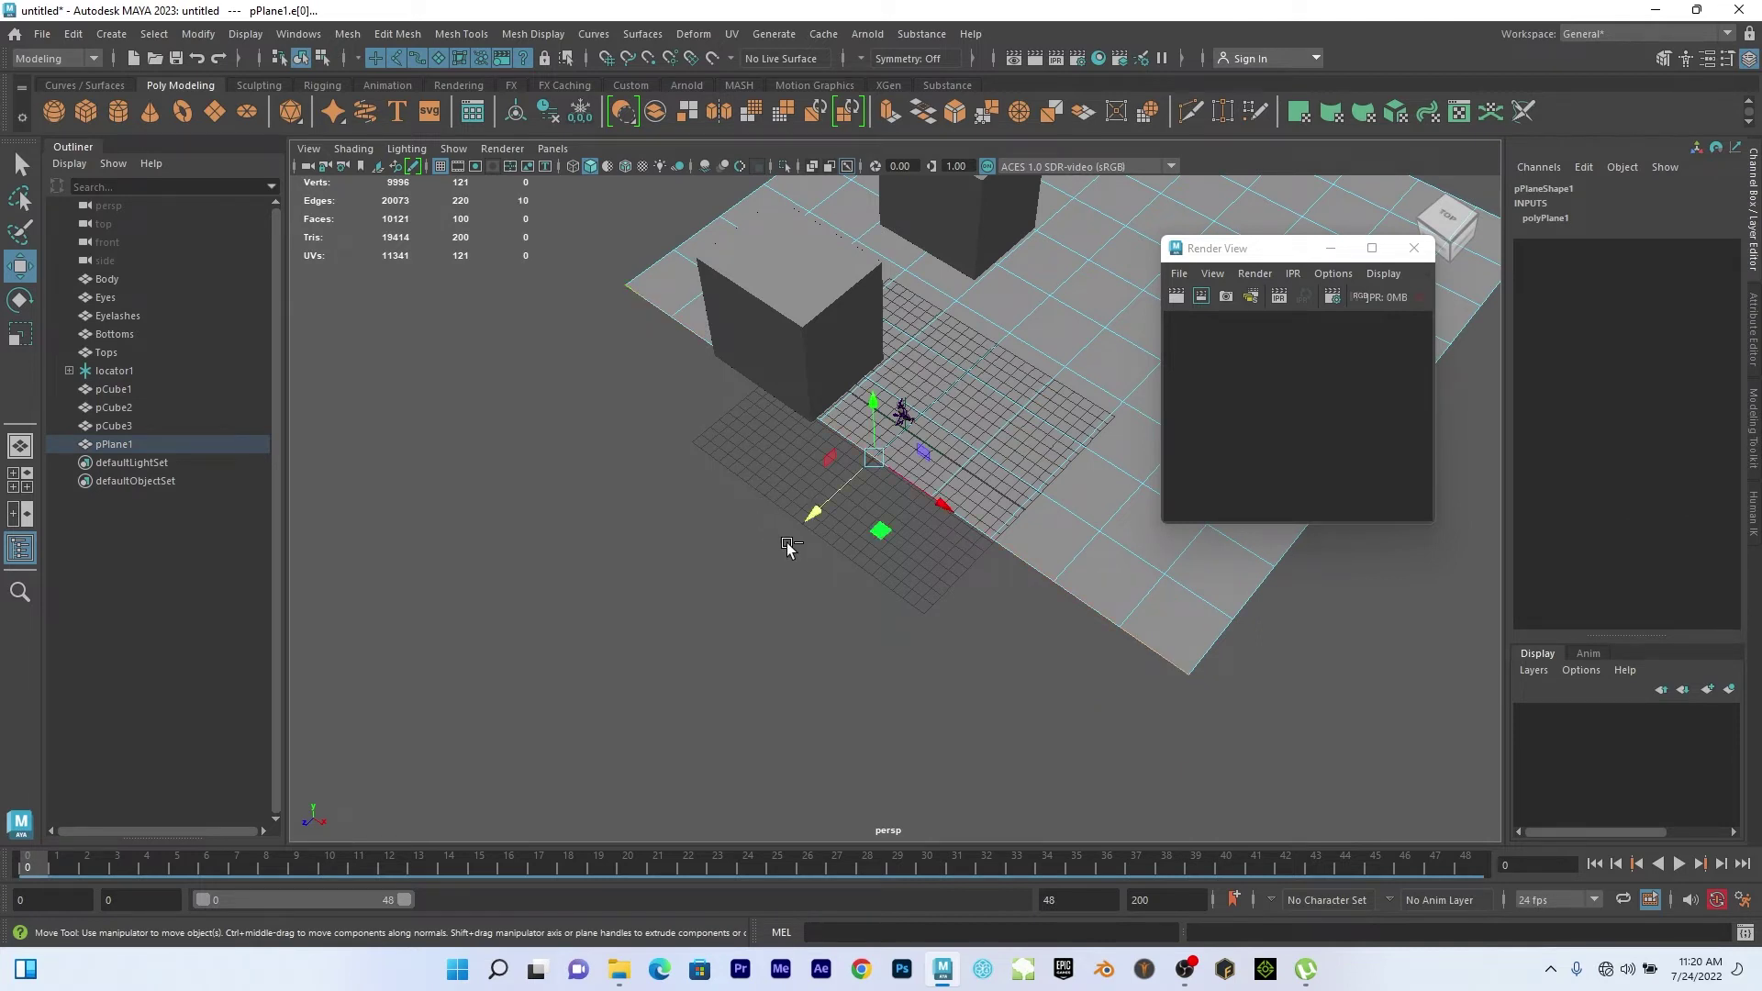
key("ctrl+e")
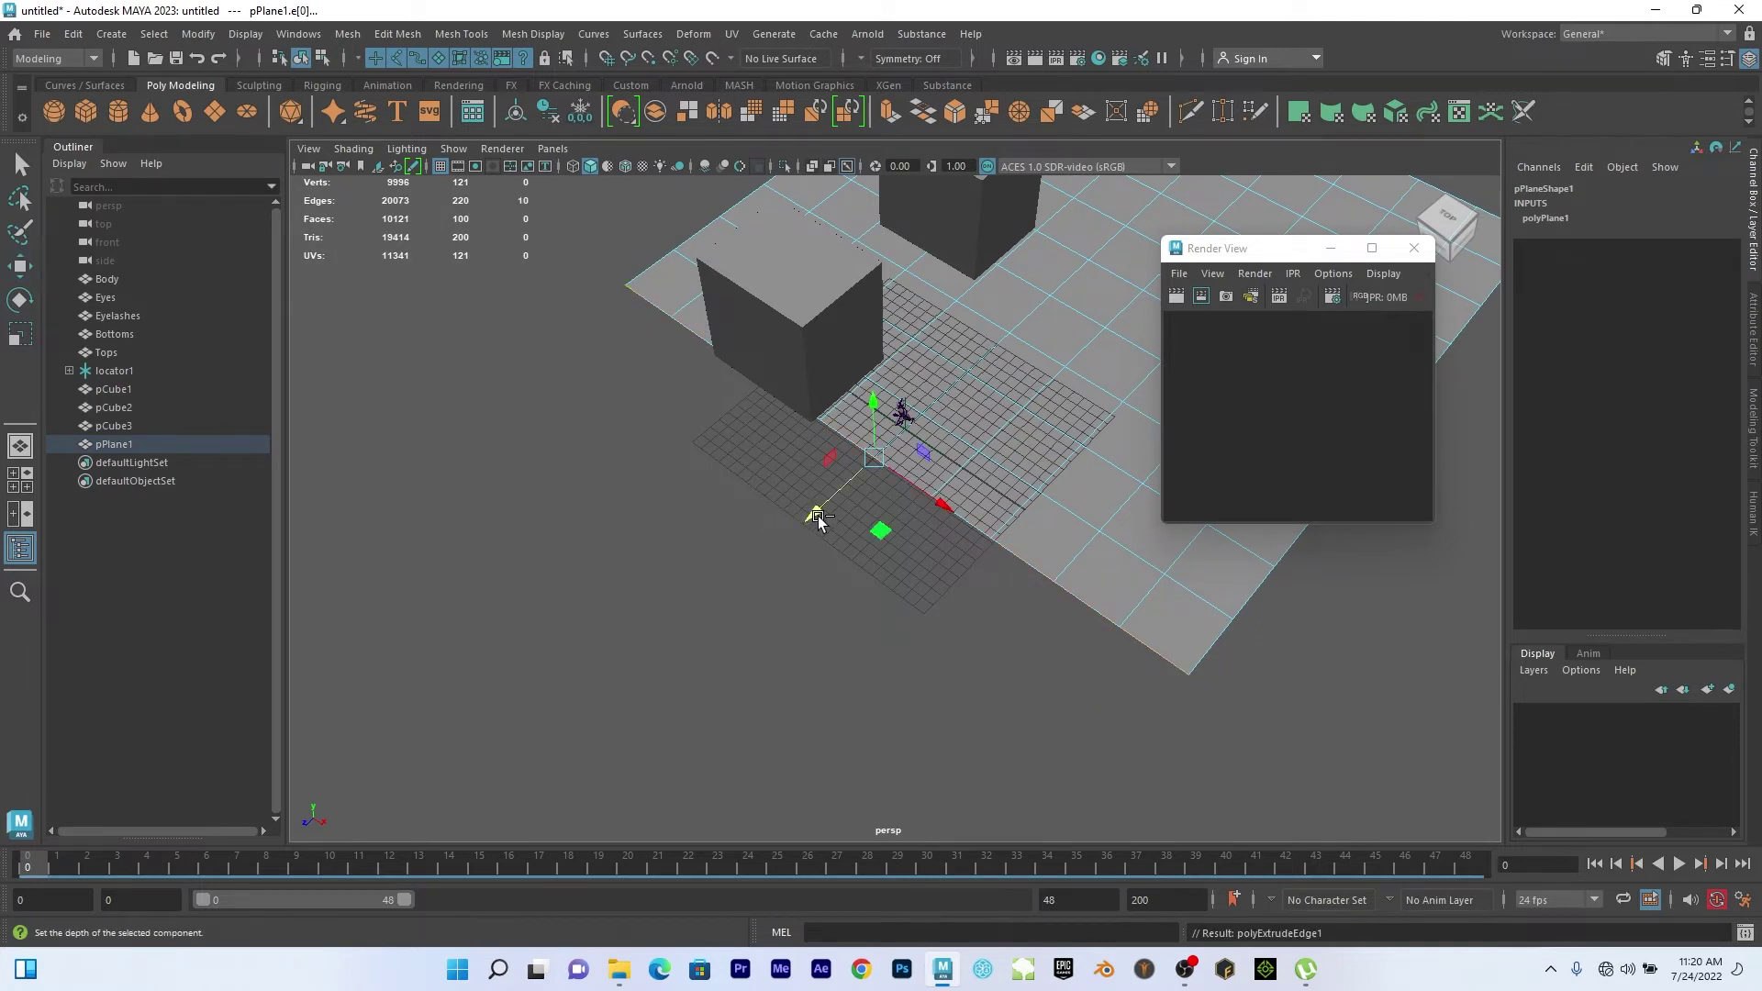
left_click_drag(817, 519, 912, 712)
scroll(912, 712, "down", 3)
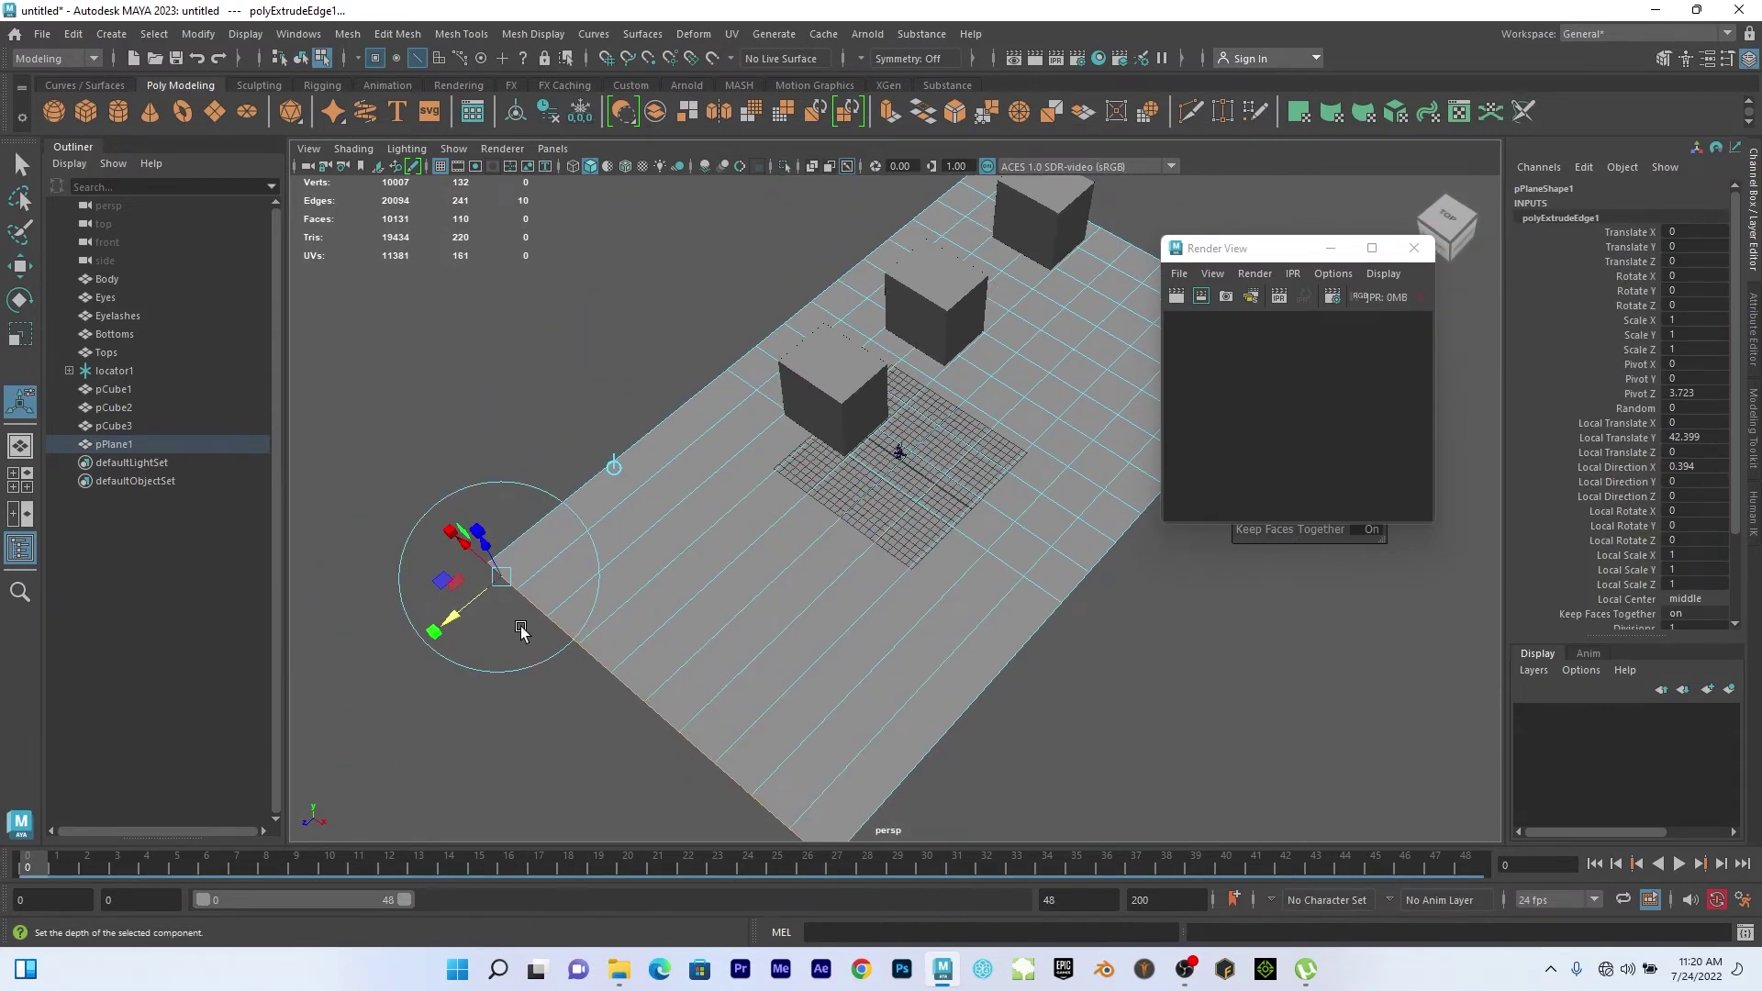
In object mode, move the plane along Z to -63.582.
right_click_drag(832, 595, 926, 397)
scroll(834, 557, "down", 4)
key("w")
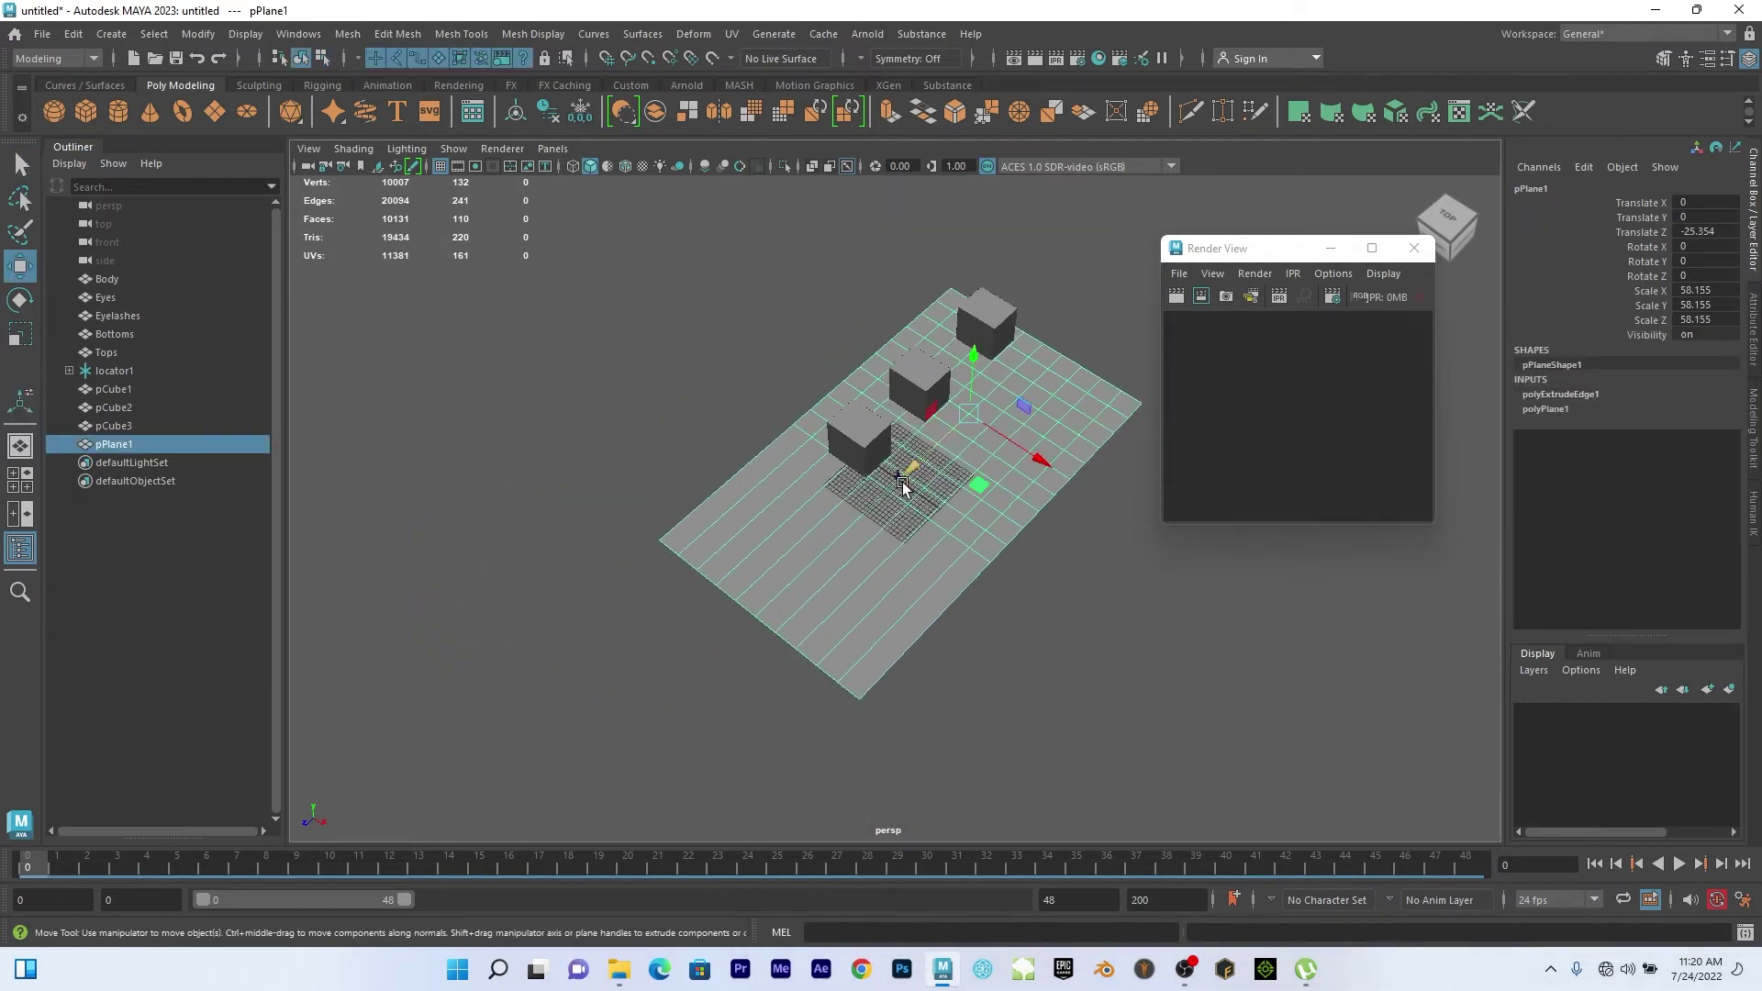
left_click_drag(915, 482, 1043, 399)
Enter vertex mode on the plane and turn on Soft Select in the Move Tool settings.
right_click_drag(1106, 268, 1031, 266)
left_click(1092, 296)
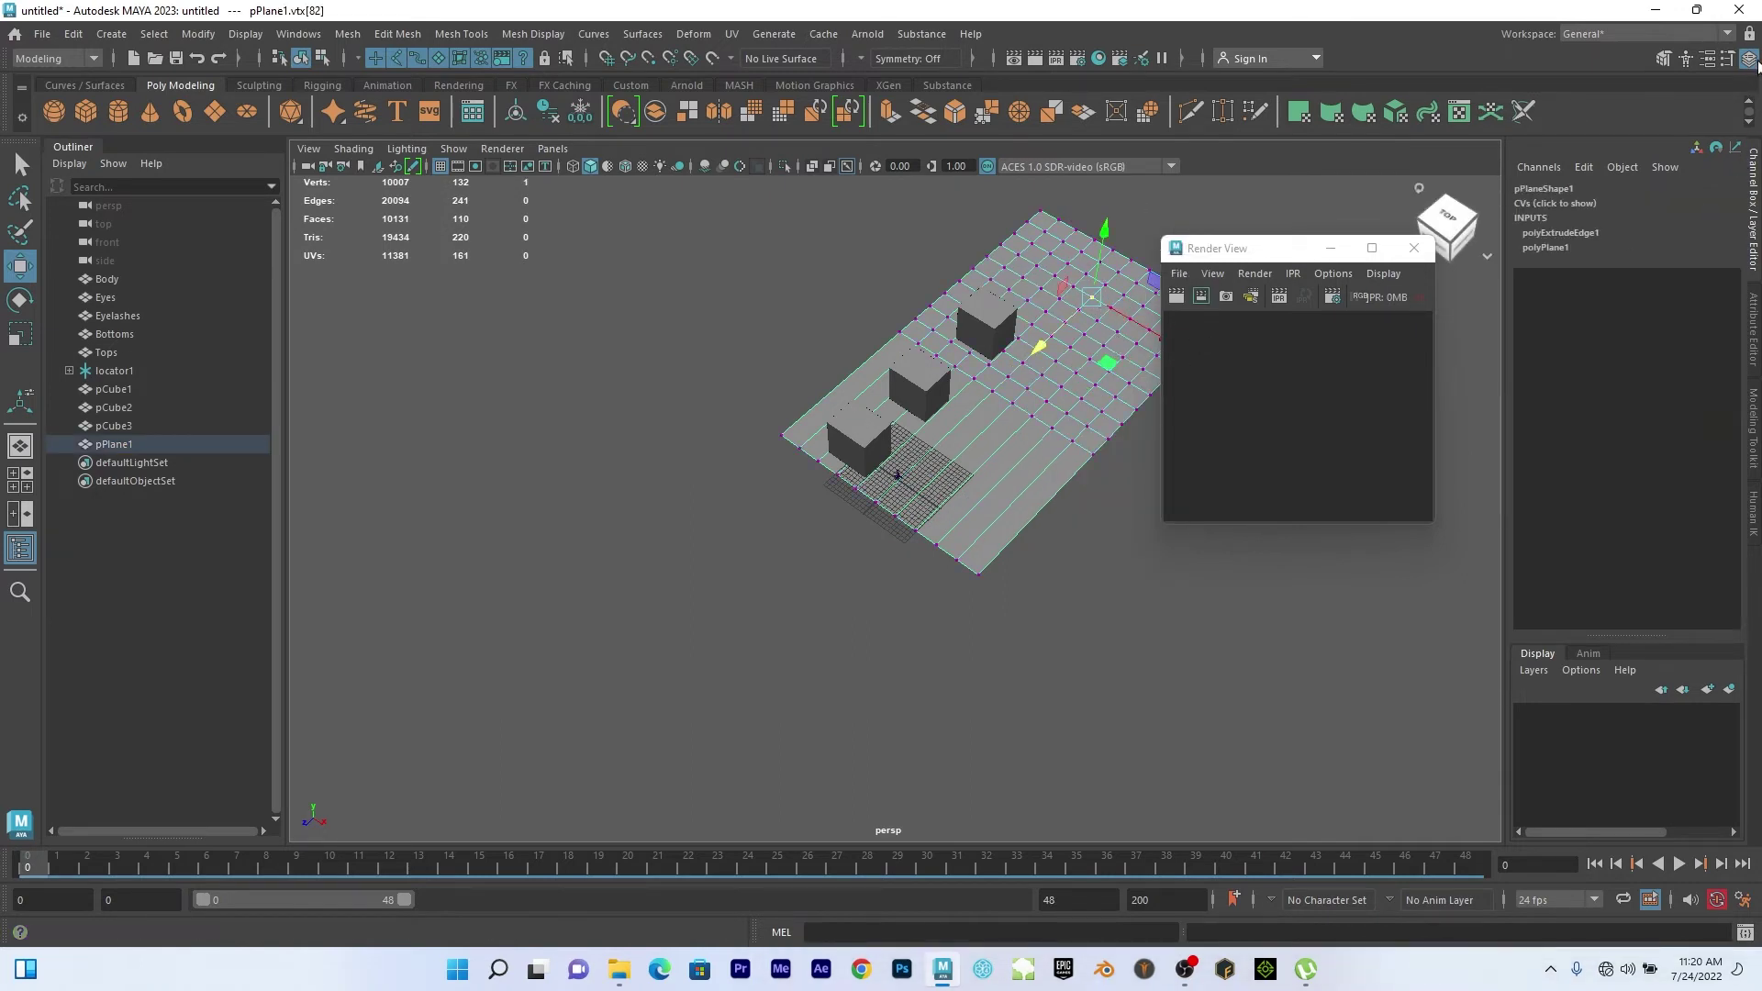
left_click(1727, 58)
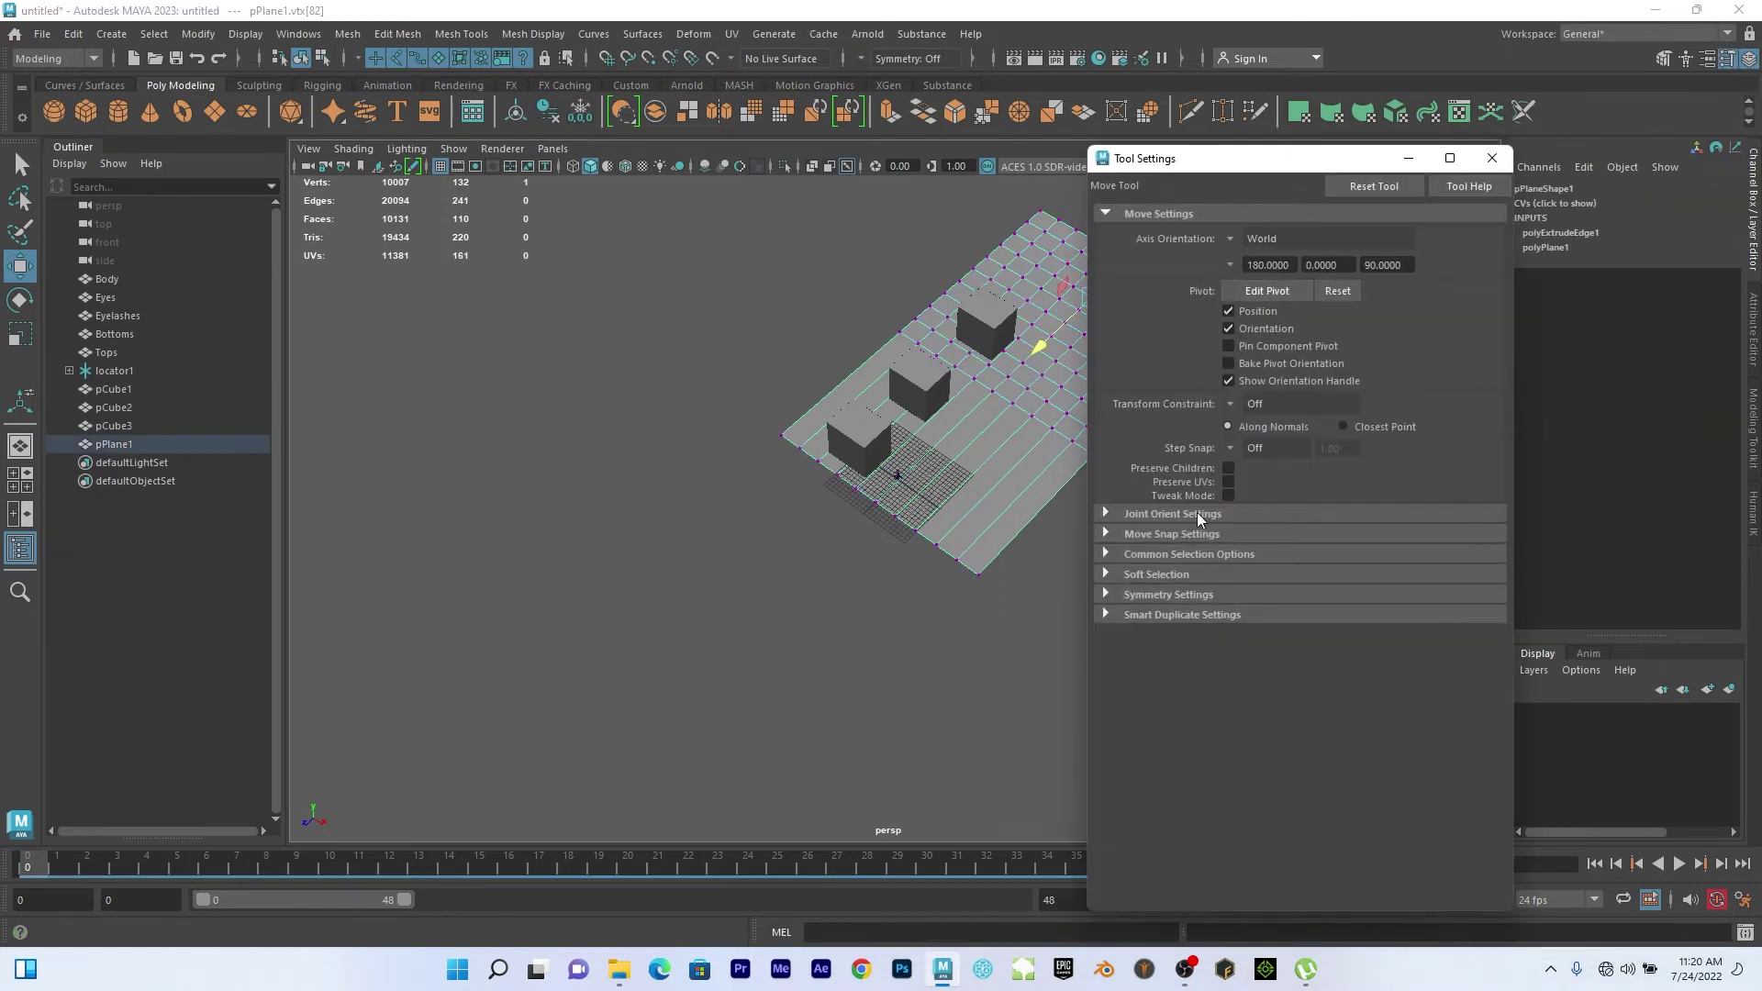
left_click(1147, 575)
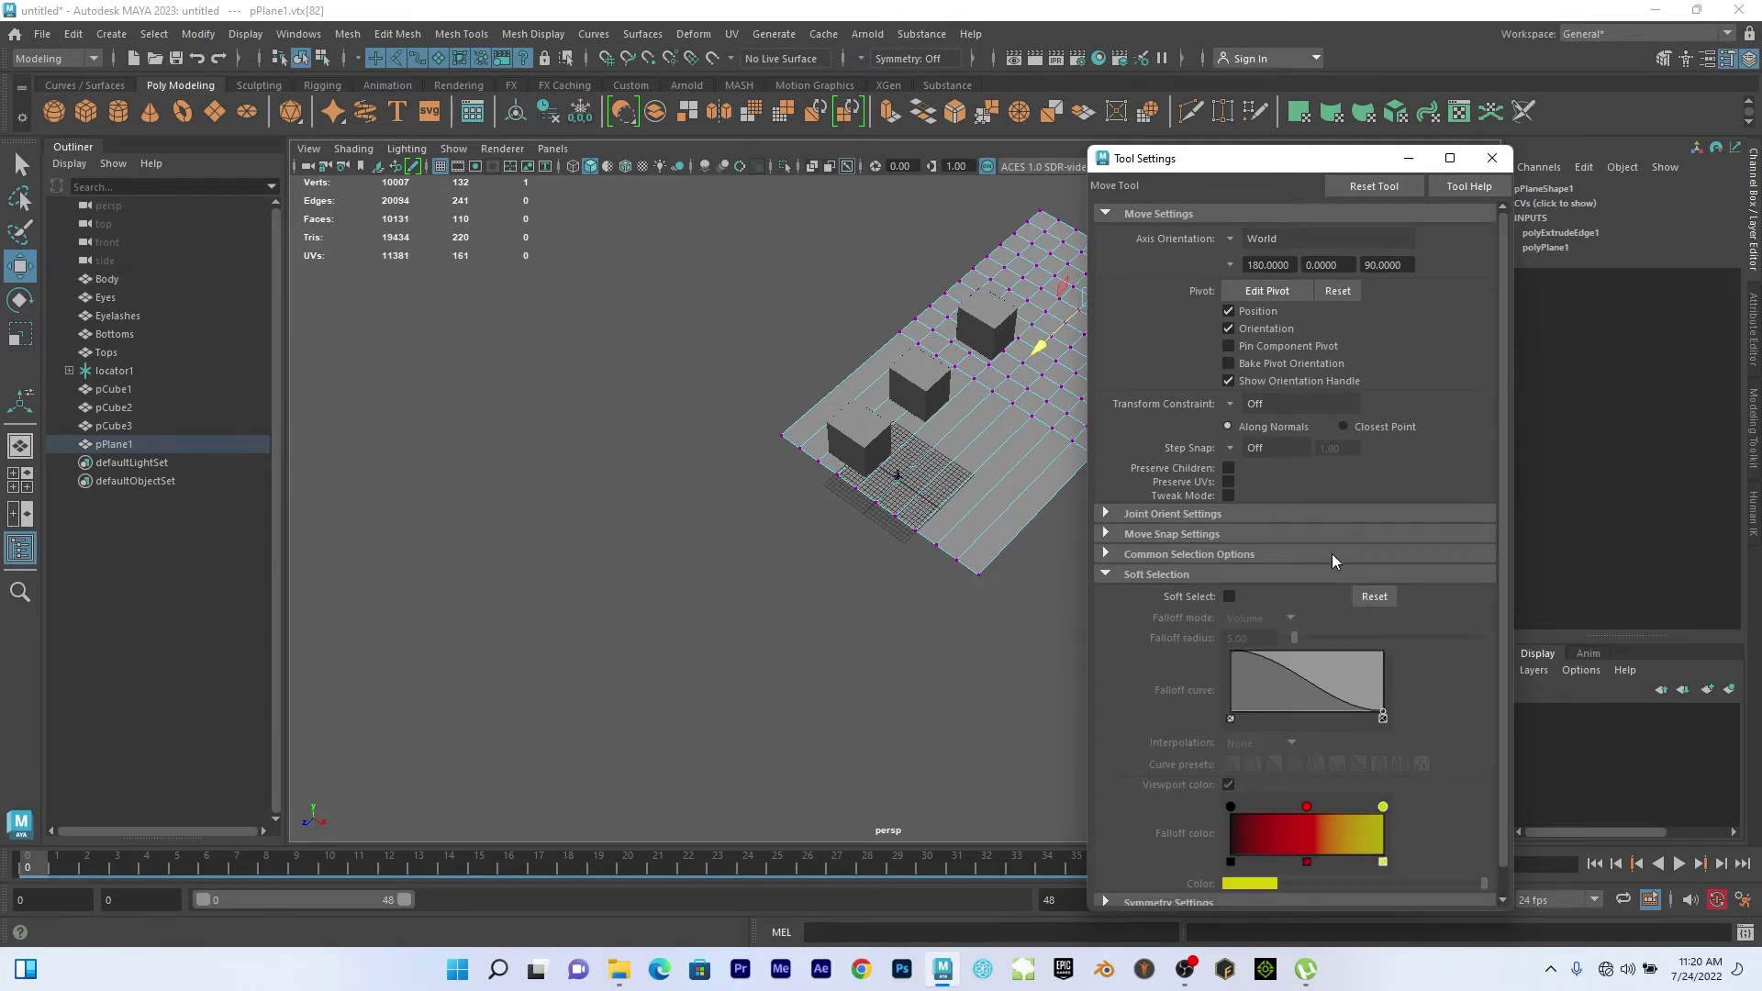
left_click(1229, 597)
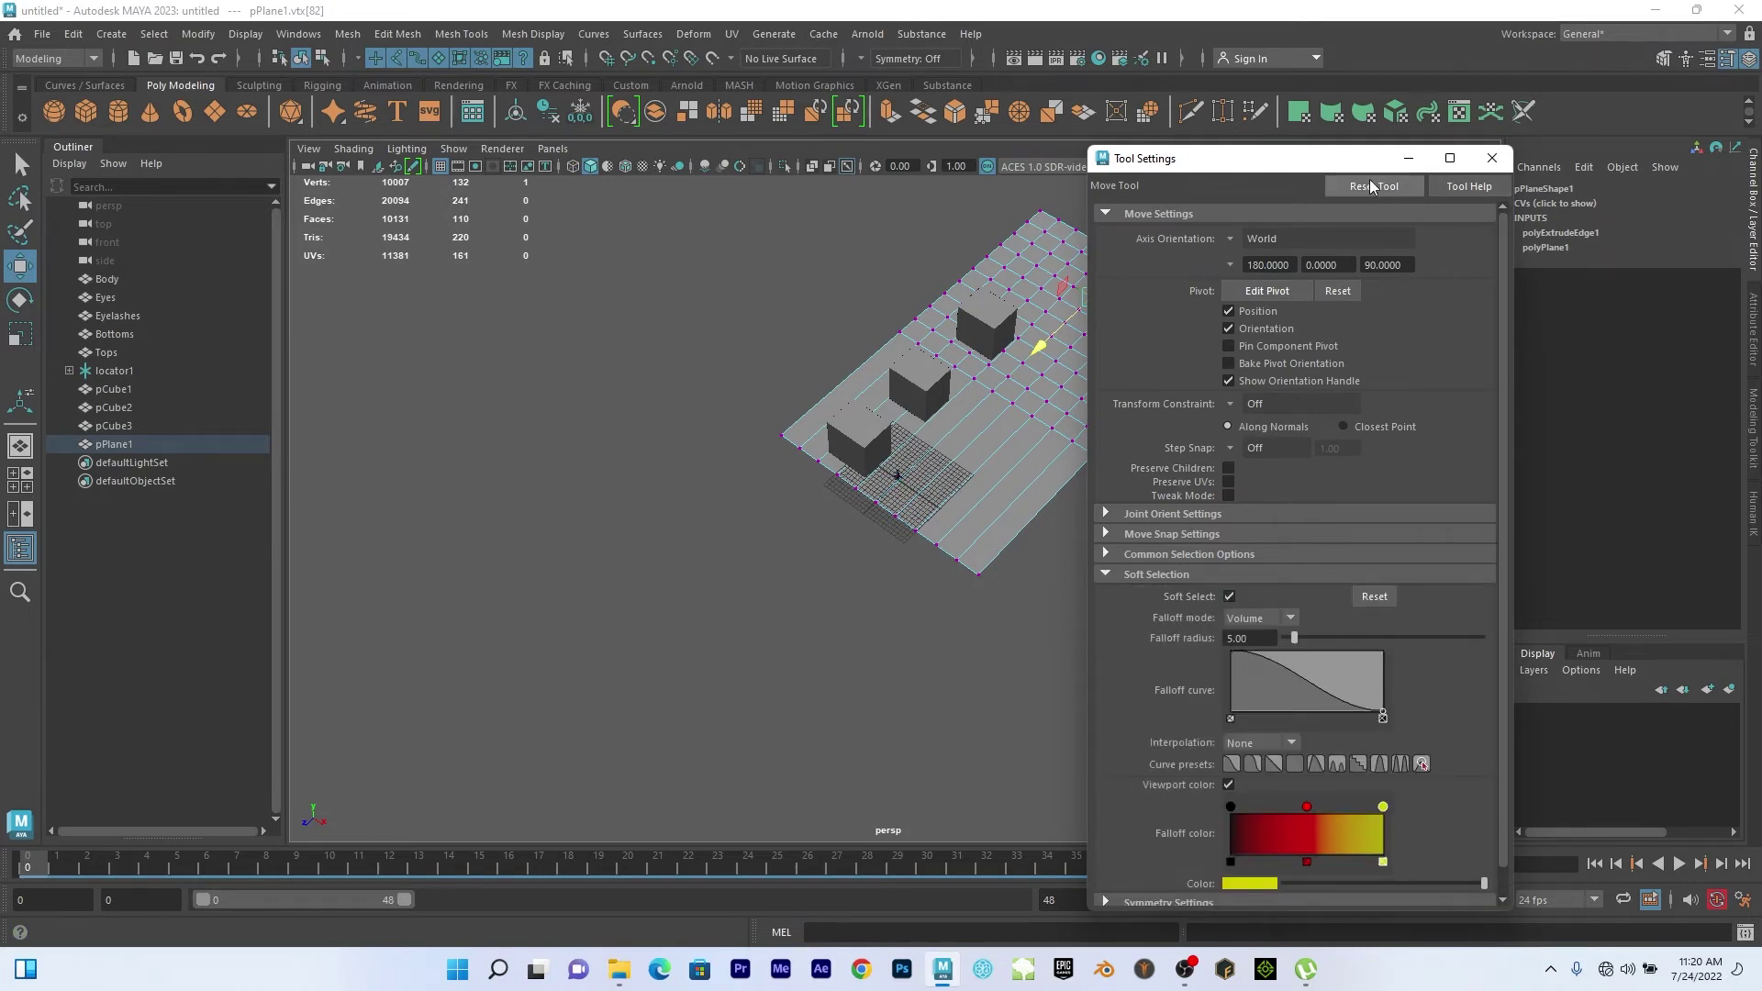
left_click(1492, 159)
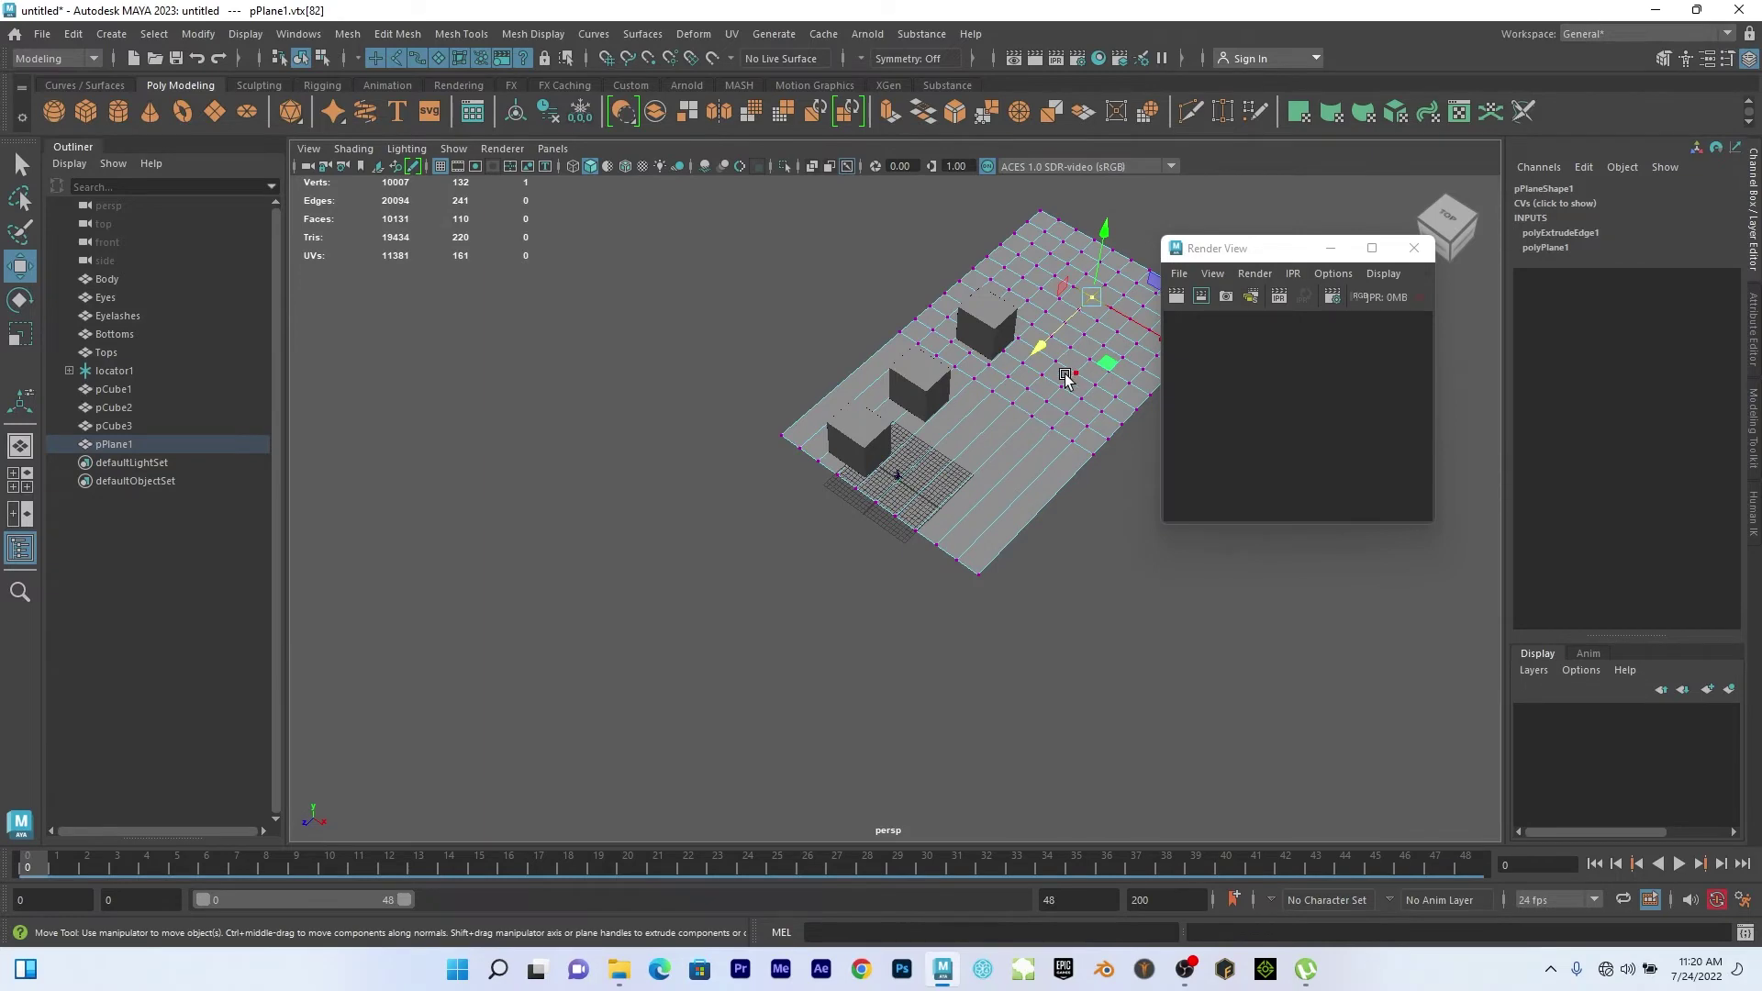
Pull two neighbouring plane vertices up along Y into peaks.
scroll(1062, 381, "up", 5)
left_click(948, 313)
left_click_drag(949, 254, 947, 176)
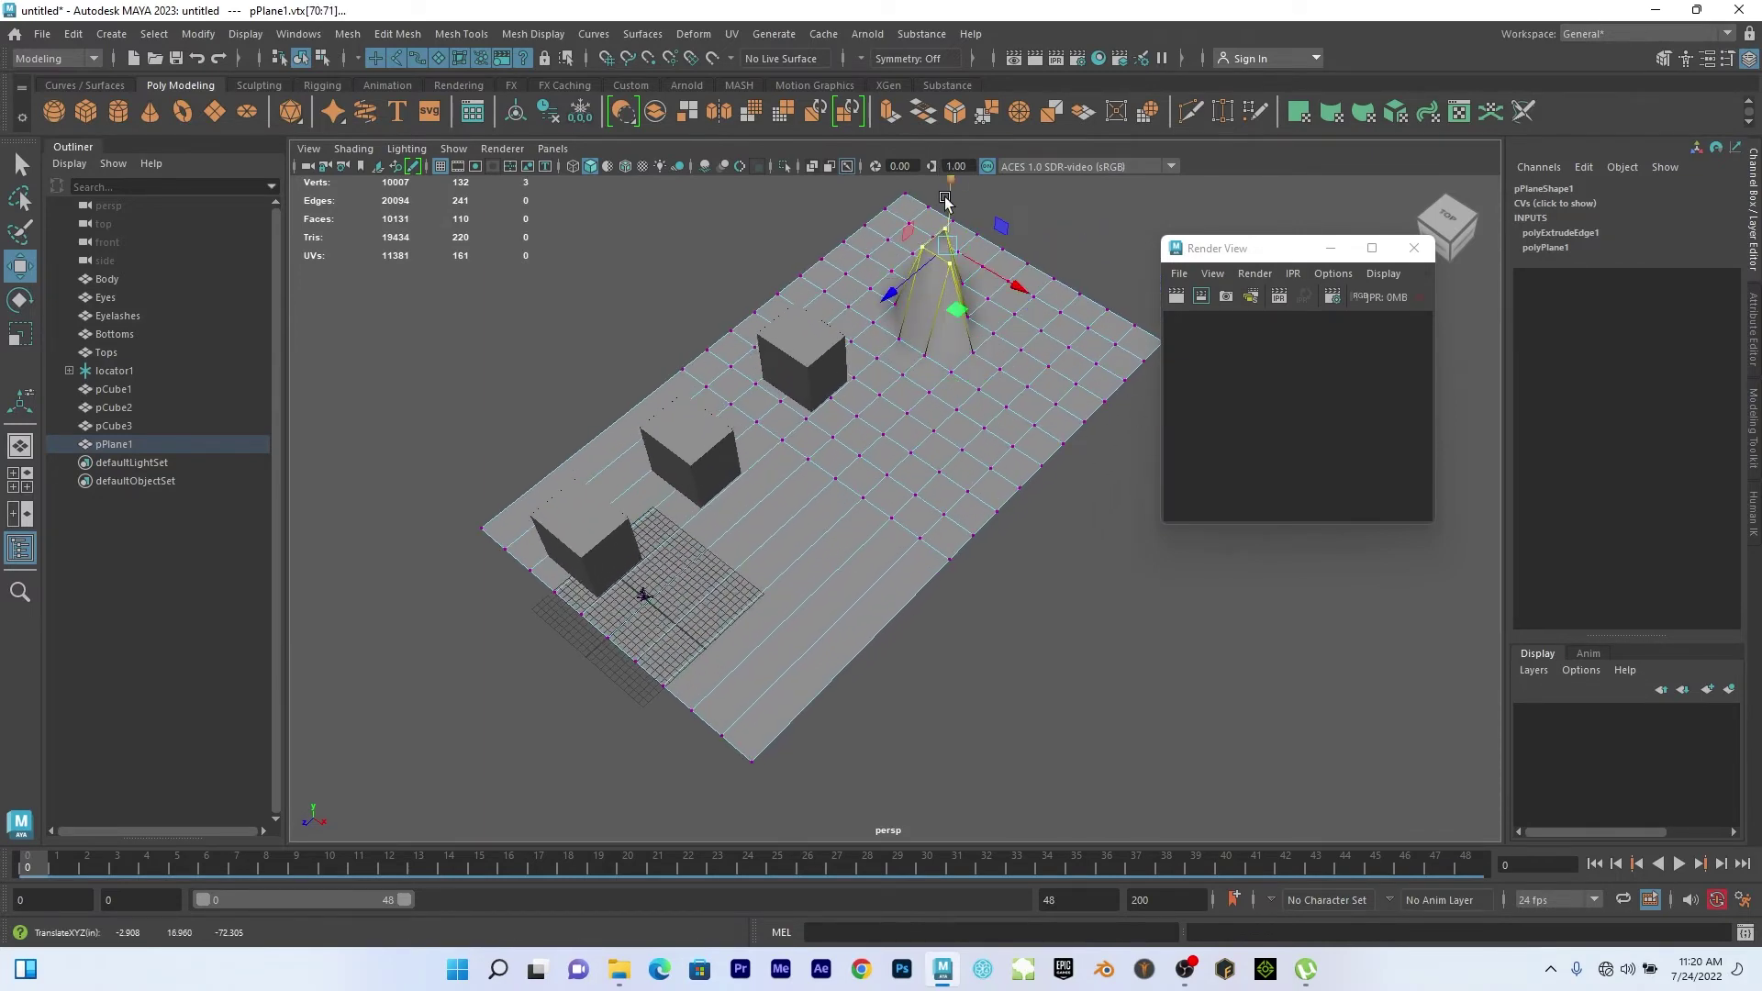
left_click(1021, 350)
left_click_drag(1018, 303, 1007, 195)
left_click_drag(980, 381, 943, 589, "alt")
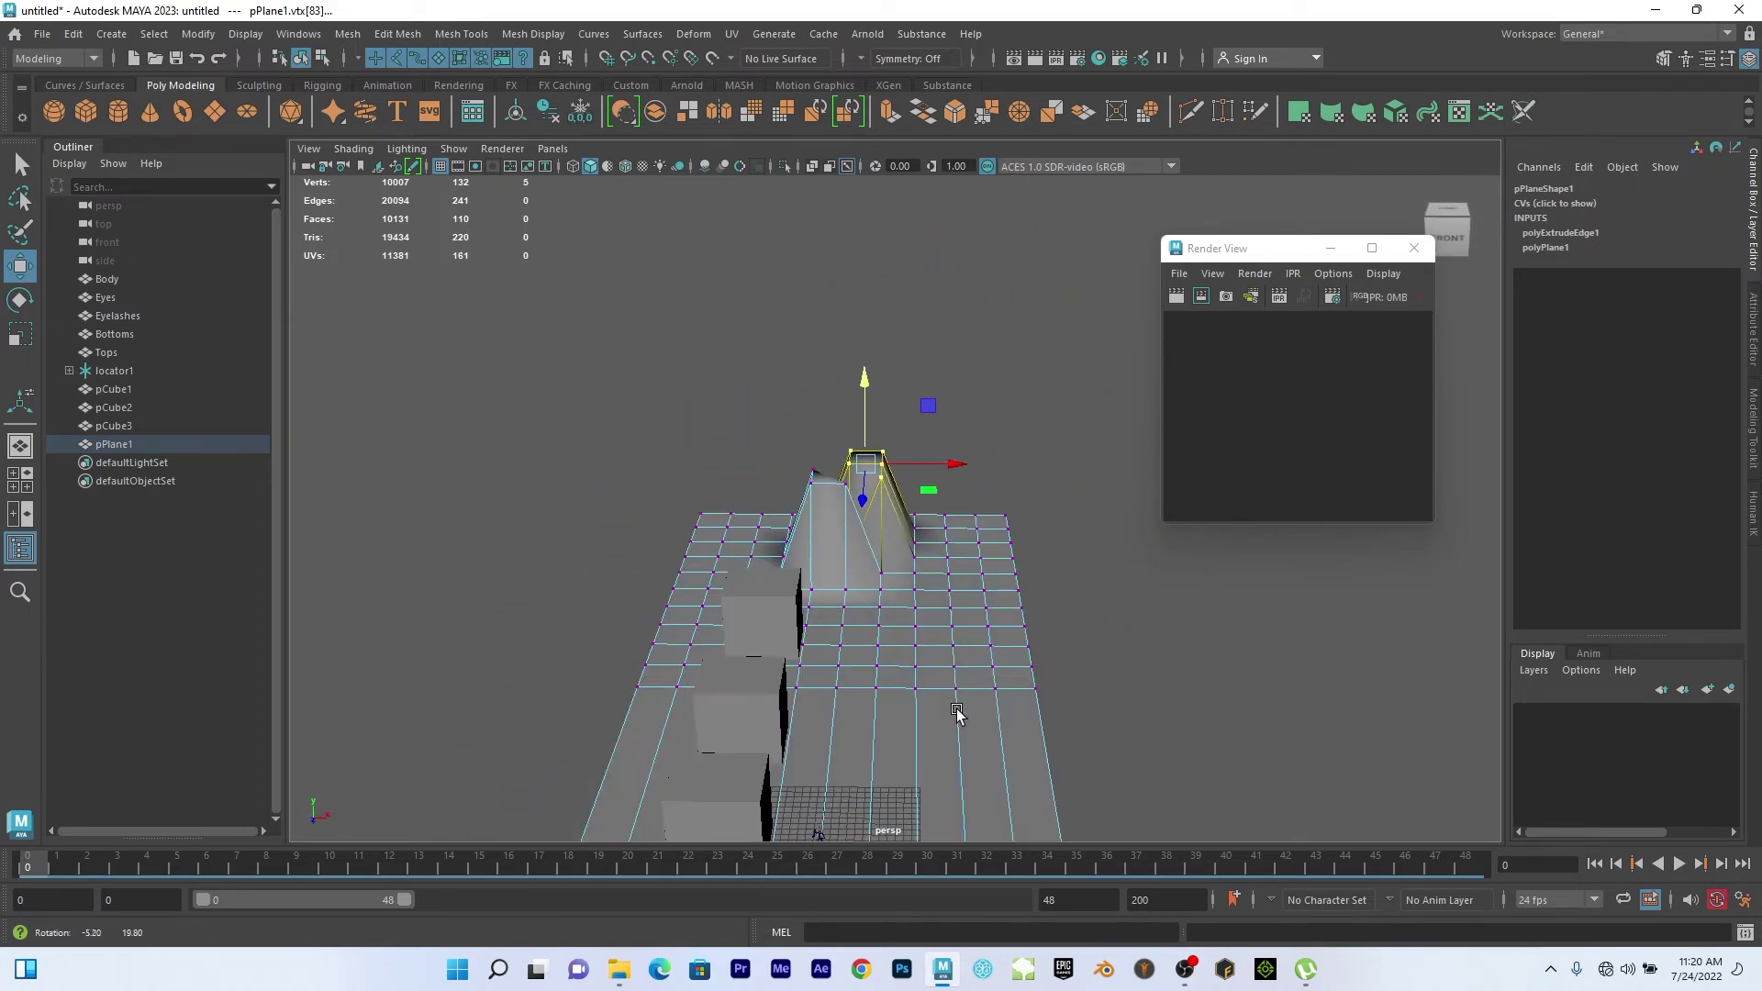
Raise more vertices on the right, far and left edges into additional peaks.
left_click(992, 529)
left_click_drag(997, 445, 923, 385)
left_click(914, 544)
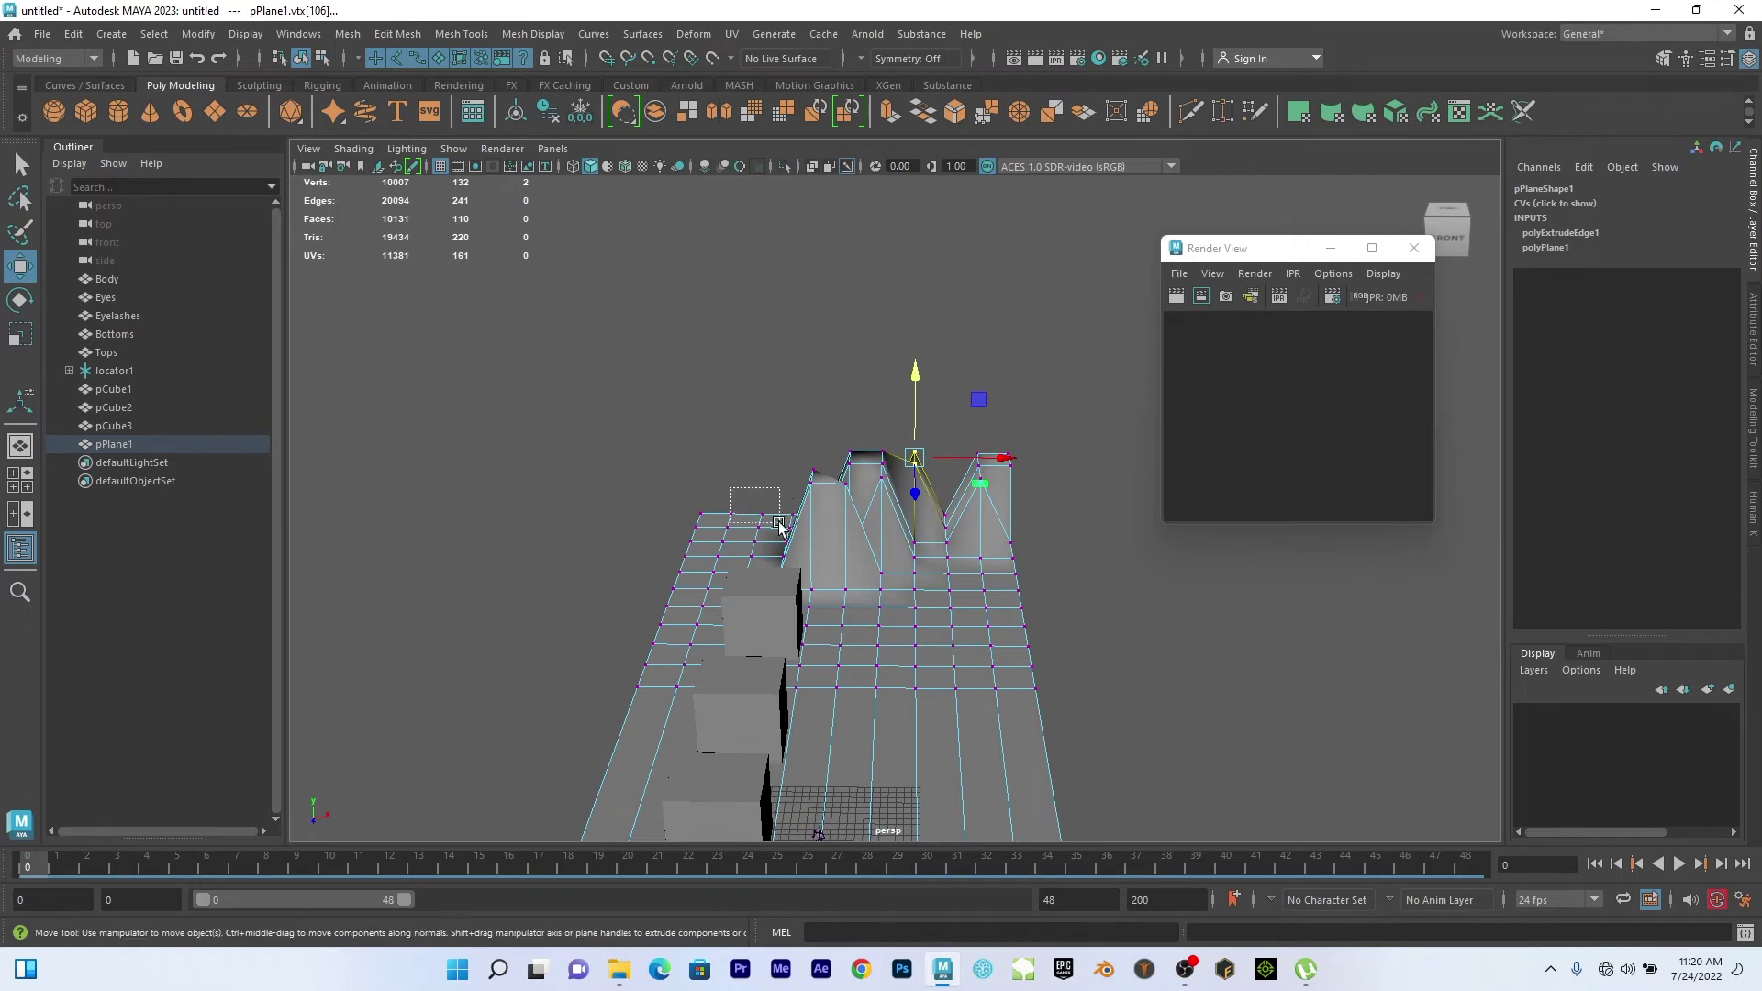
left_click(744, 519)
left_click_drag(743, 441, 740, 392)
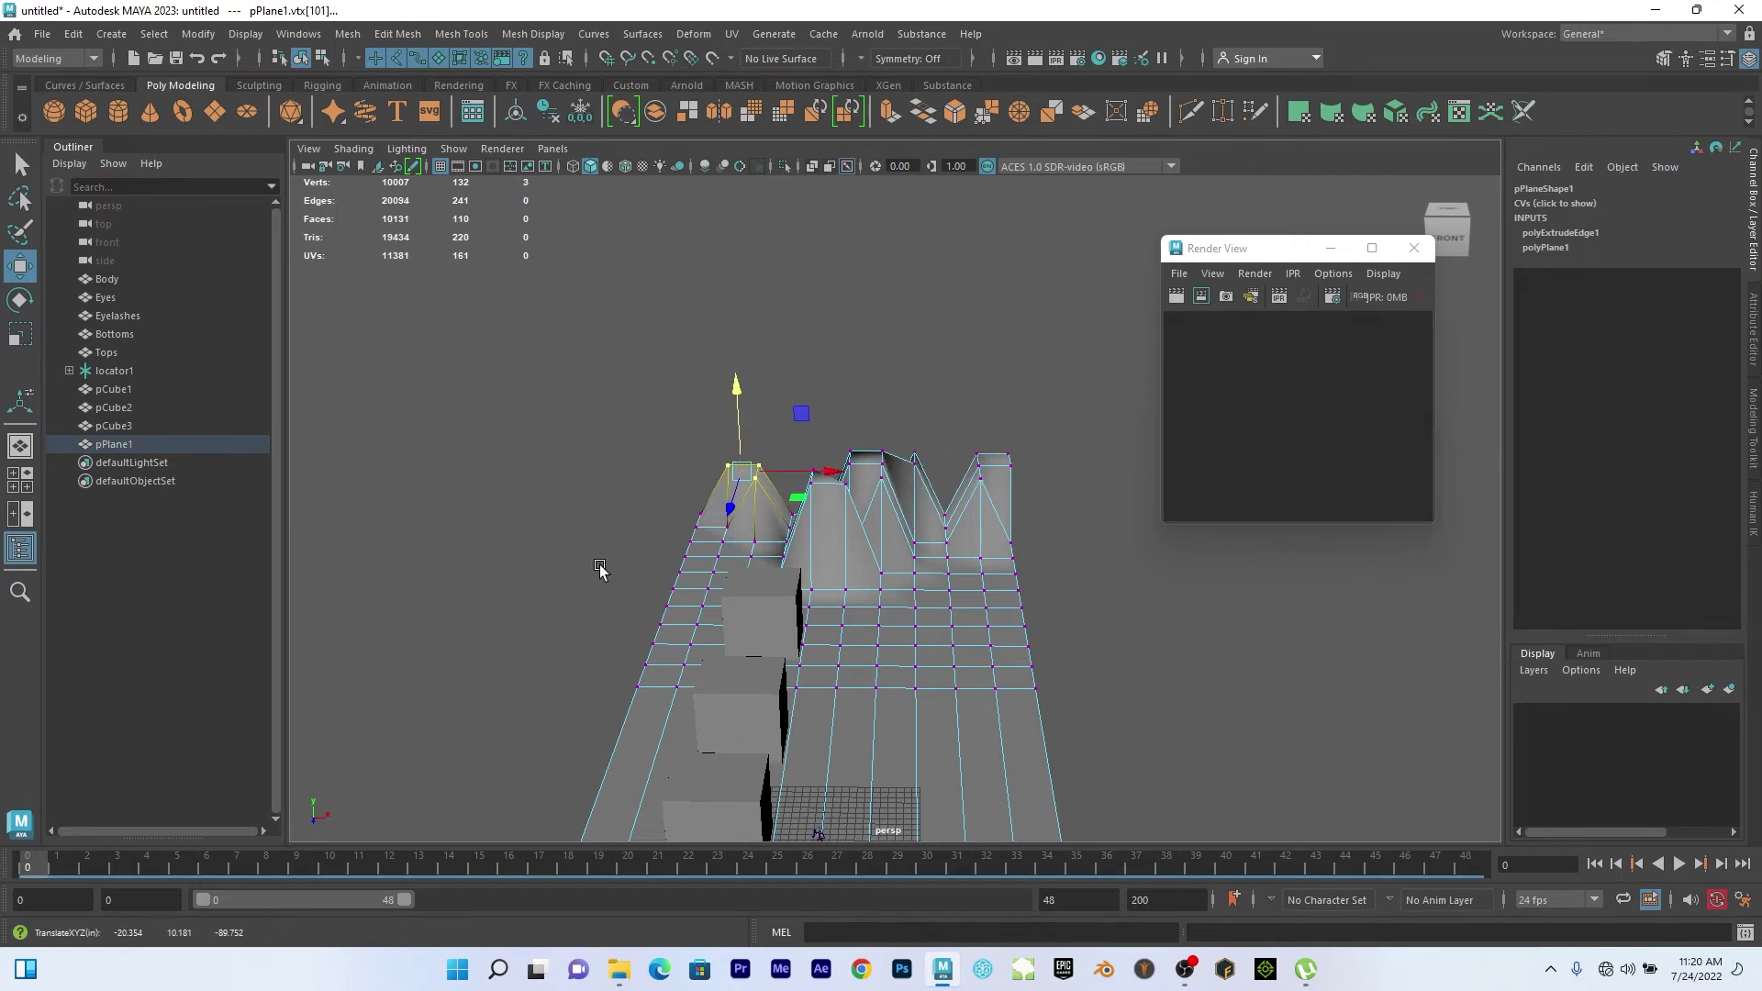
left_click(660, 628)
left_click_drag(651, 558, 842, 633)
Orbit and zoom around the scene to view the peaks beside the boxes.
left_click(830, 547)
right_click_drag(842, 633, 1237, 753, "alt")
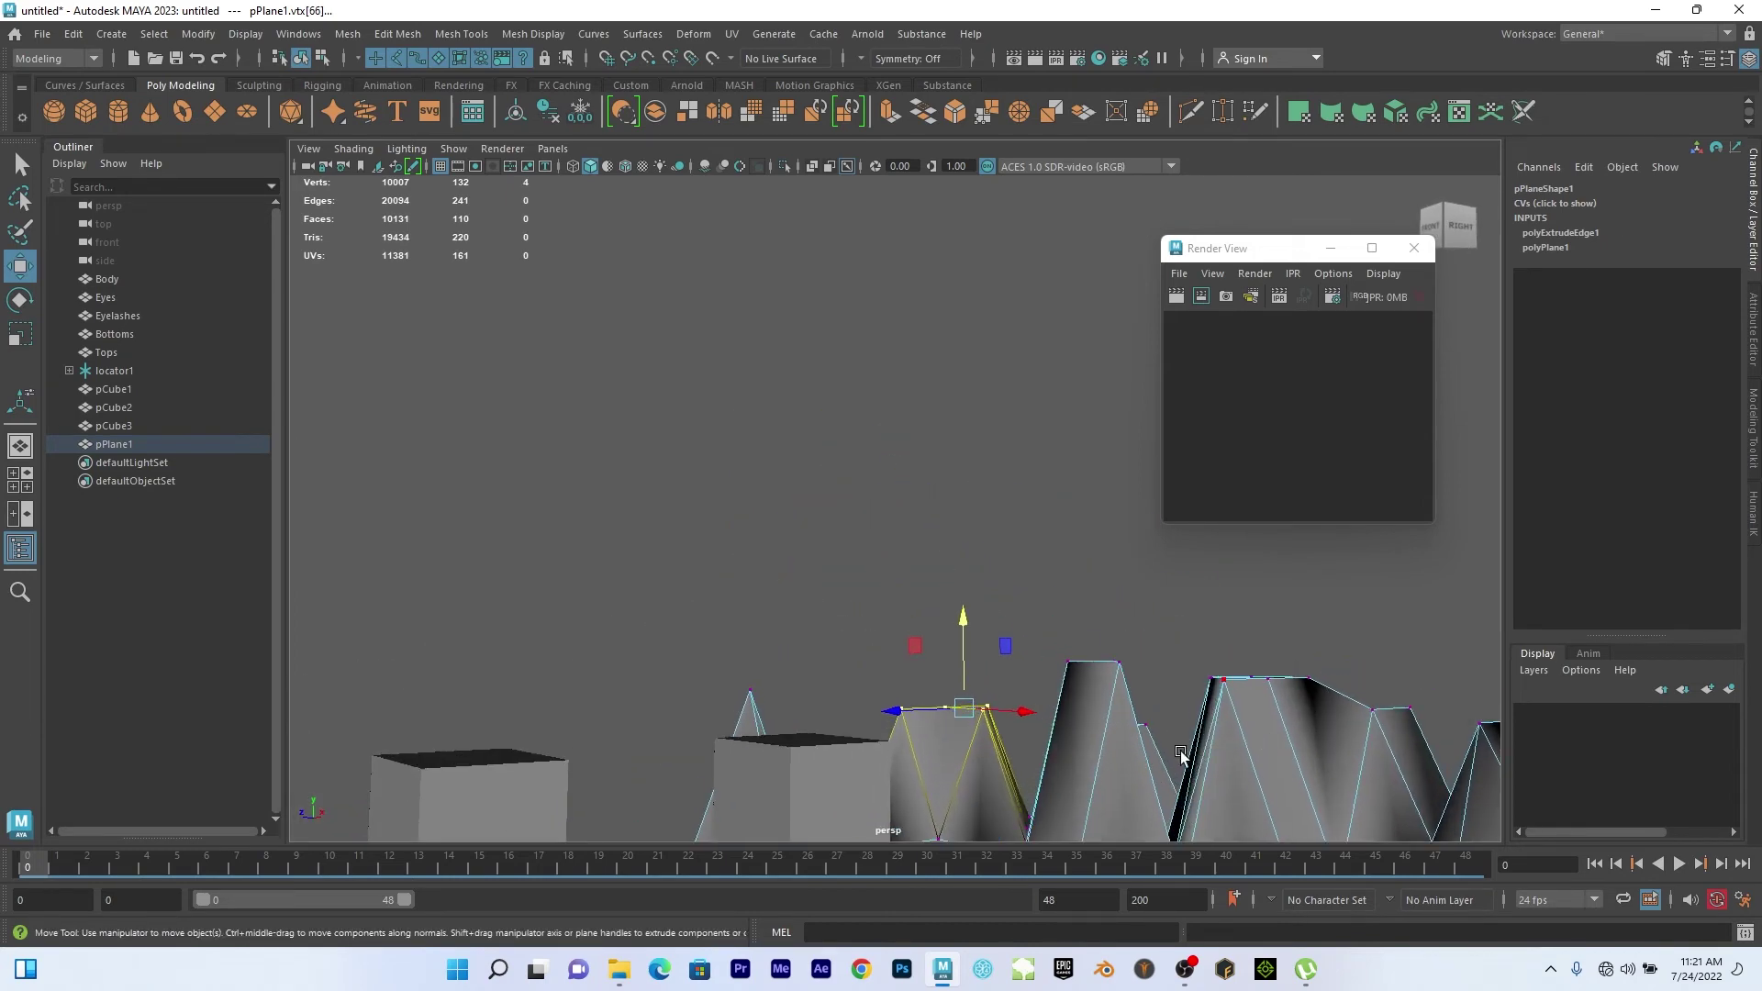
left_click_drag(1142, 758, 1172, 623, "alt")
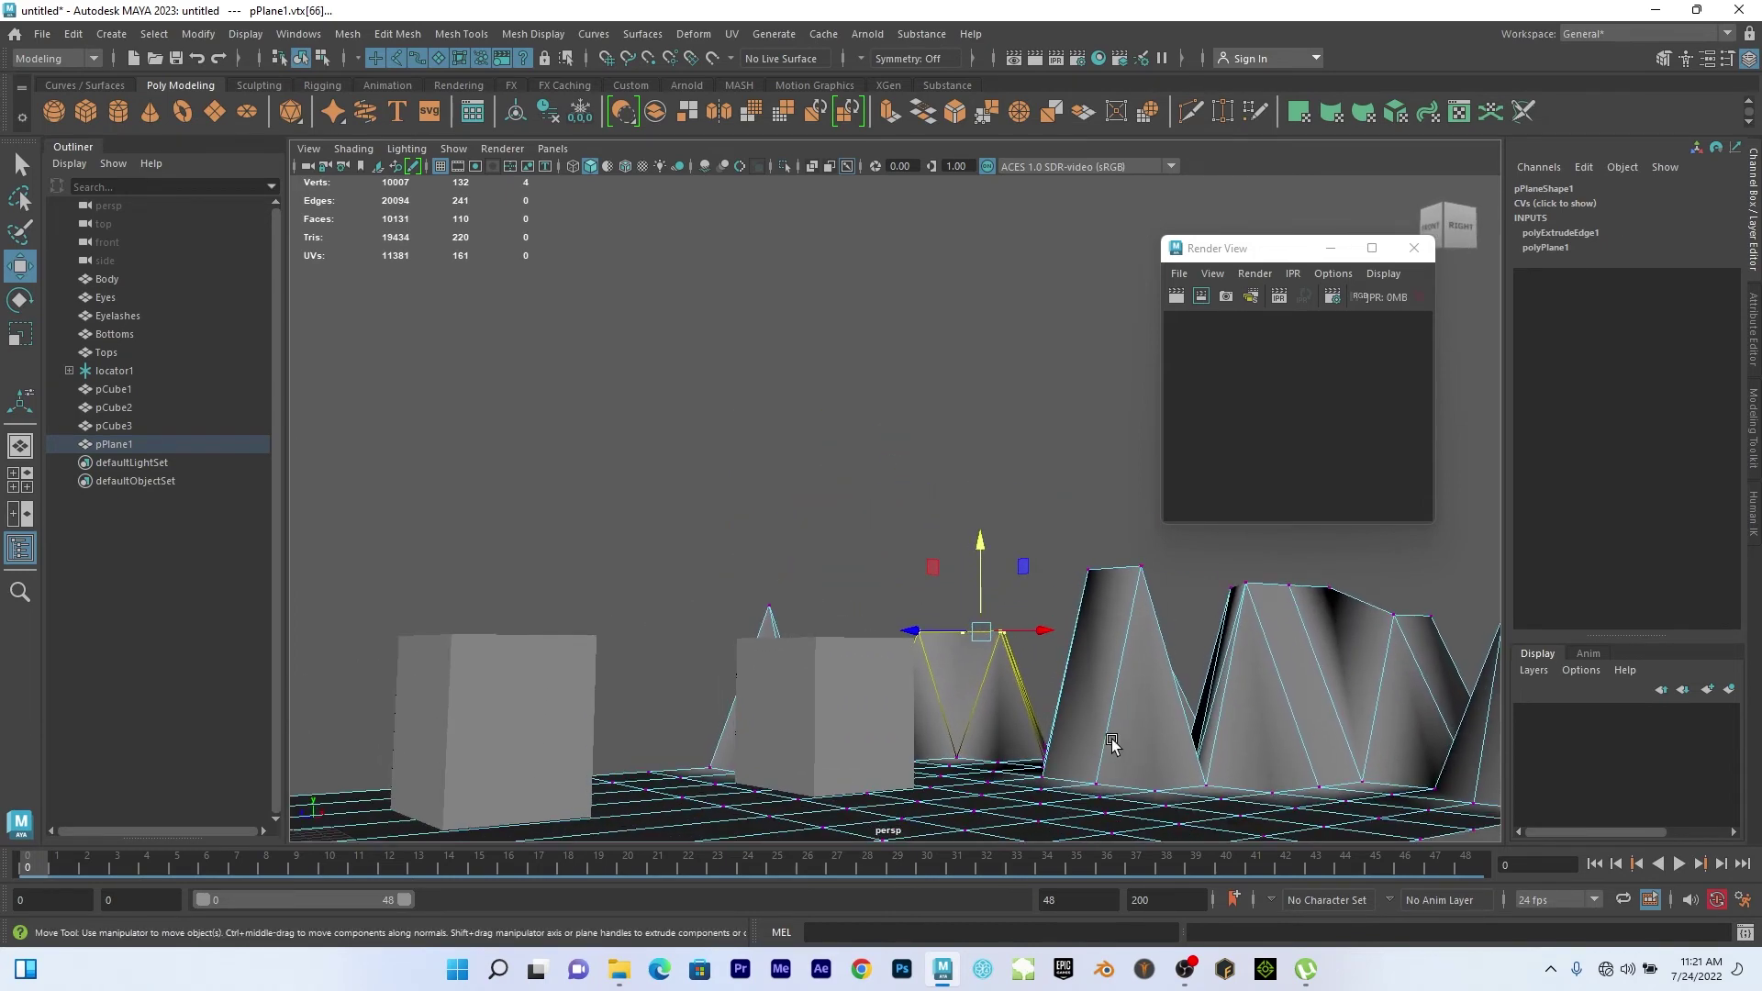
left_click_drag(1113, 741, 1265, 422, "alt")
right_click_drag(1265, 422, 1319, 397)
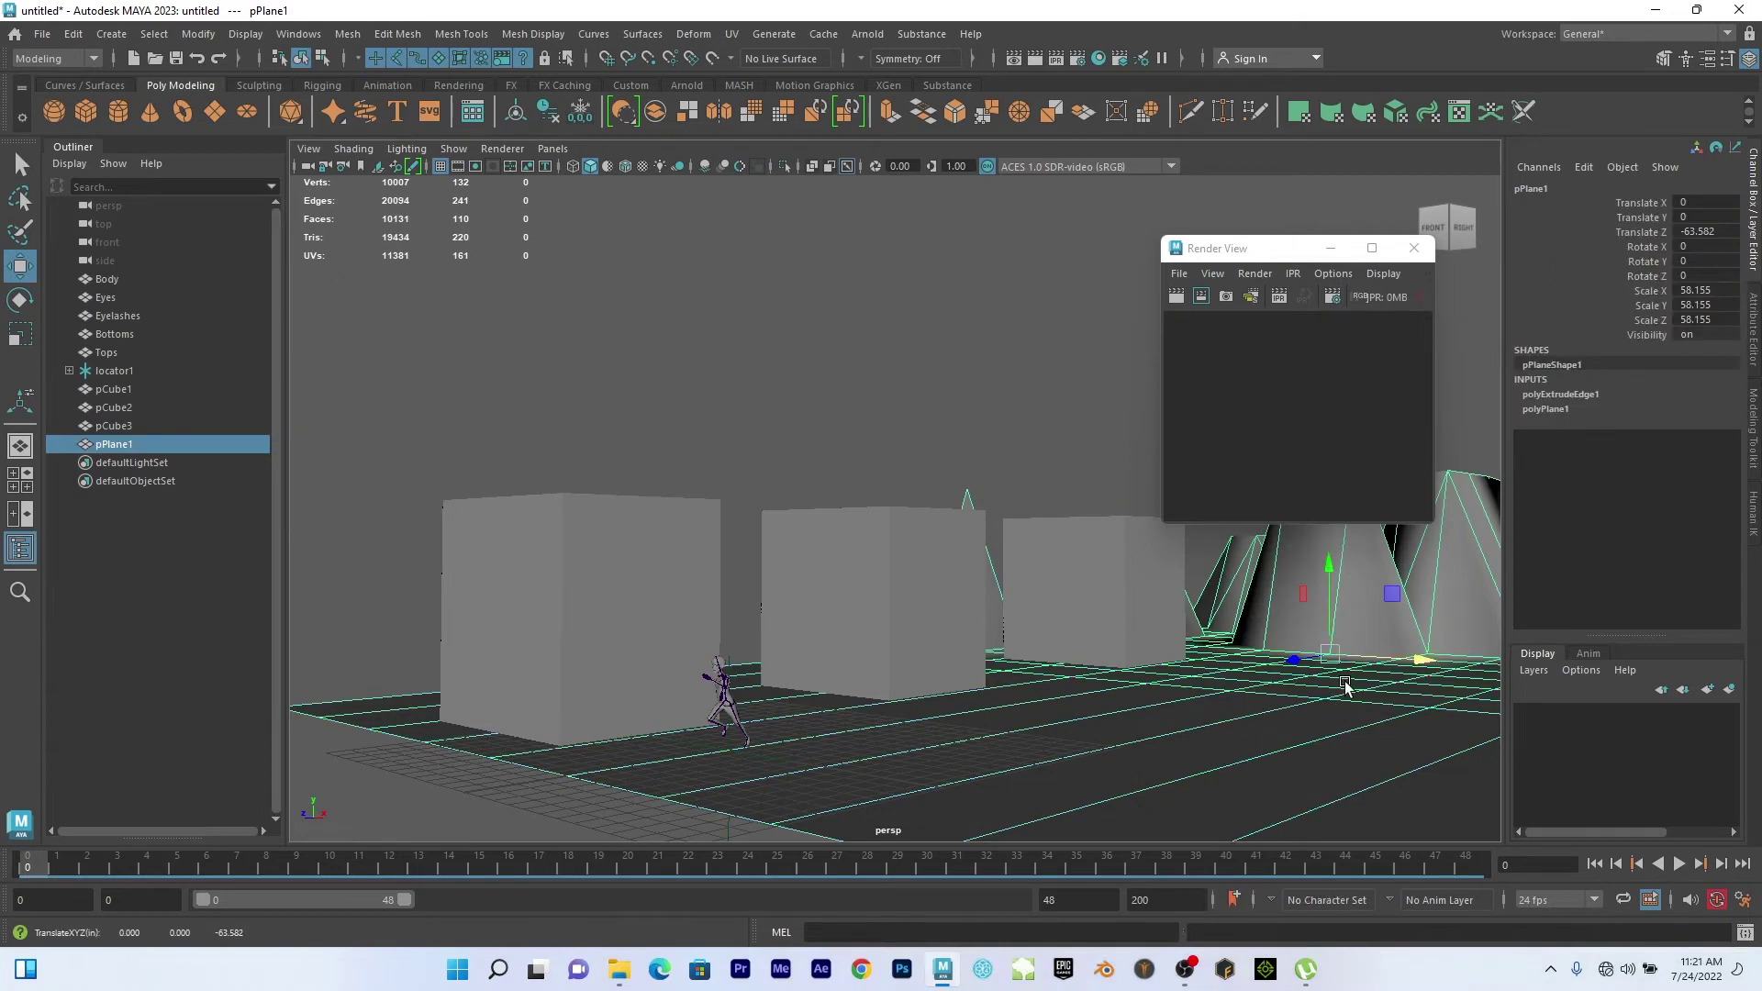
Switch the spiky plane to smooth preview (3) and pull the camera back to see the whole scene.
key("3")
left_click_drag(955, 441, 960, 644, "alt")
right_click_drag(960, 640, 1009, 659, "alt")
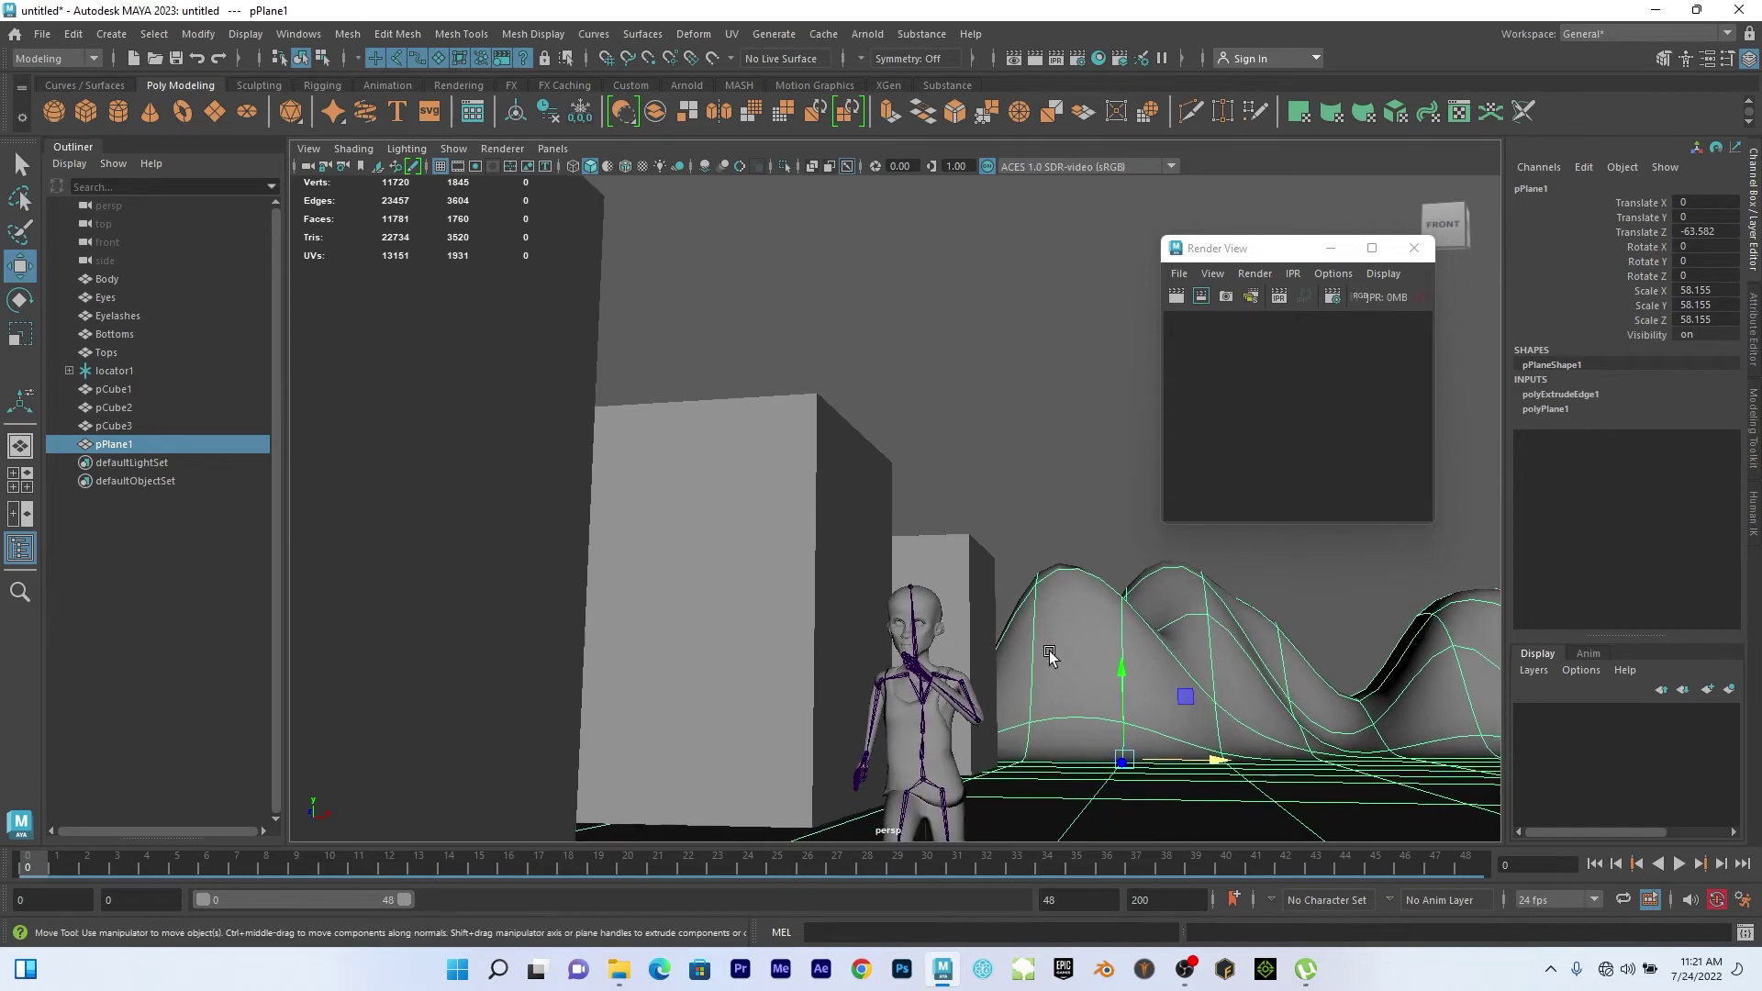
mouse_move(1018, 656)
left_mouse_down("alt")
mouse_move(838, 669)
mouse_move(1004, 684)
left_mouse_up("alt")
right_click_drag(1003, 684, 697, 440, "alt")
left_click_drag(686, 382, 1146, 700)
Move pPlane1 and pCube3 forward along Z (plane to -50.477), and pCube2 to Z -14.512.
left_click_drag(1234, 647, 913, 381)
left_click_drag(1002, 552, 904, 574)
left_click(844, 539)
left_click_drag(795, 556, 1125, 614)
right_click_drag(1125, 613, 1120, 570, "alt")
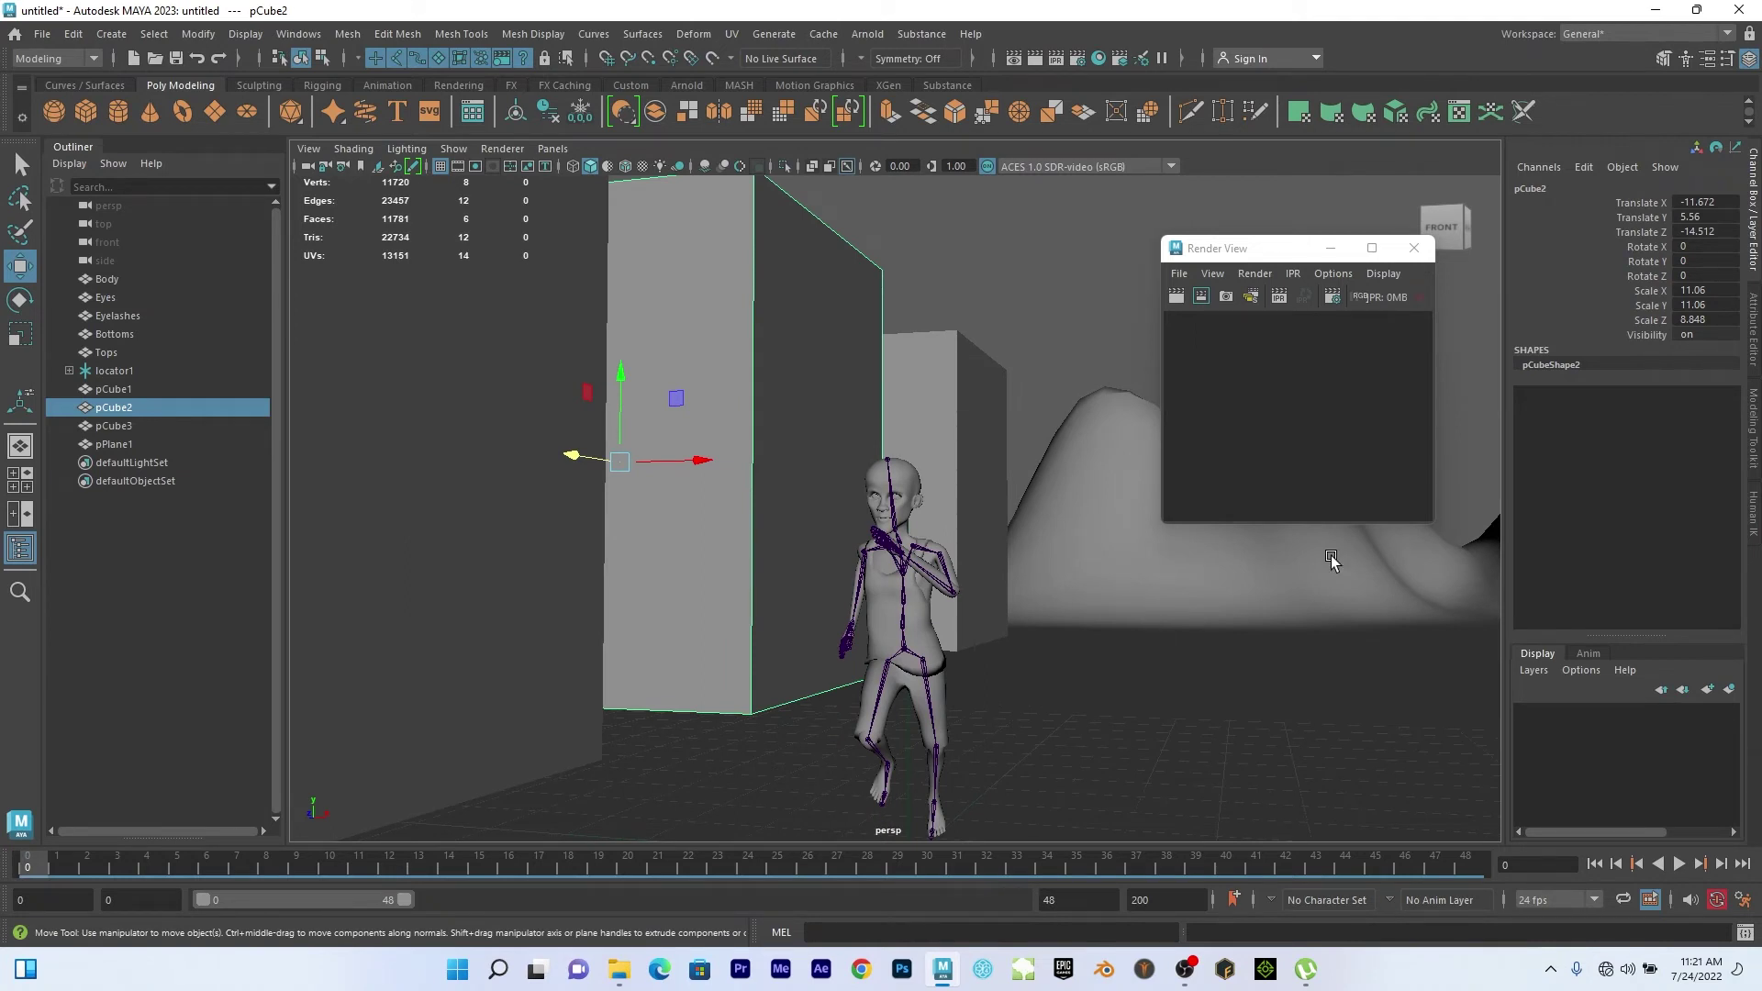
Assign a new Arnold aiStandardSurface material to the boy's Body mesh.
left_click_drag(1276, 248, 1513, 231)
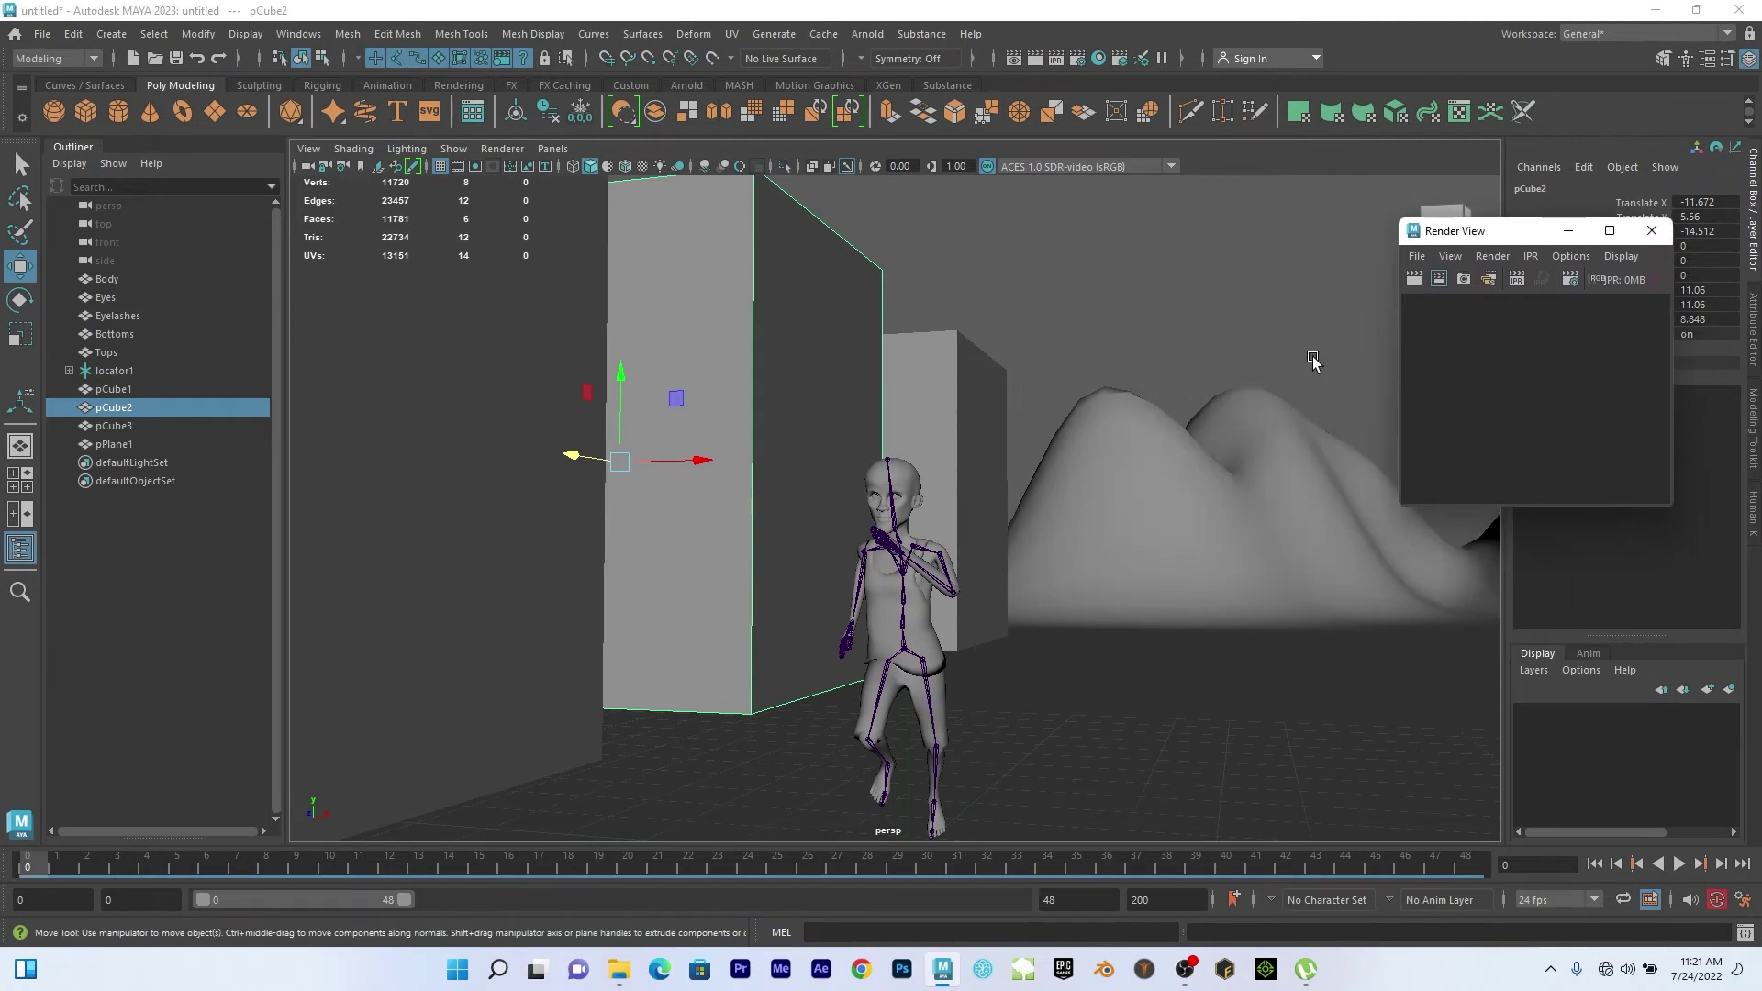
left_click(1147, 477)
left_click(902, 474)
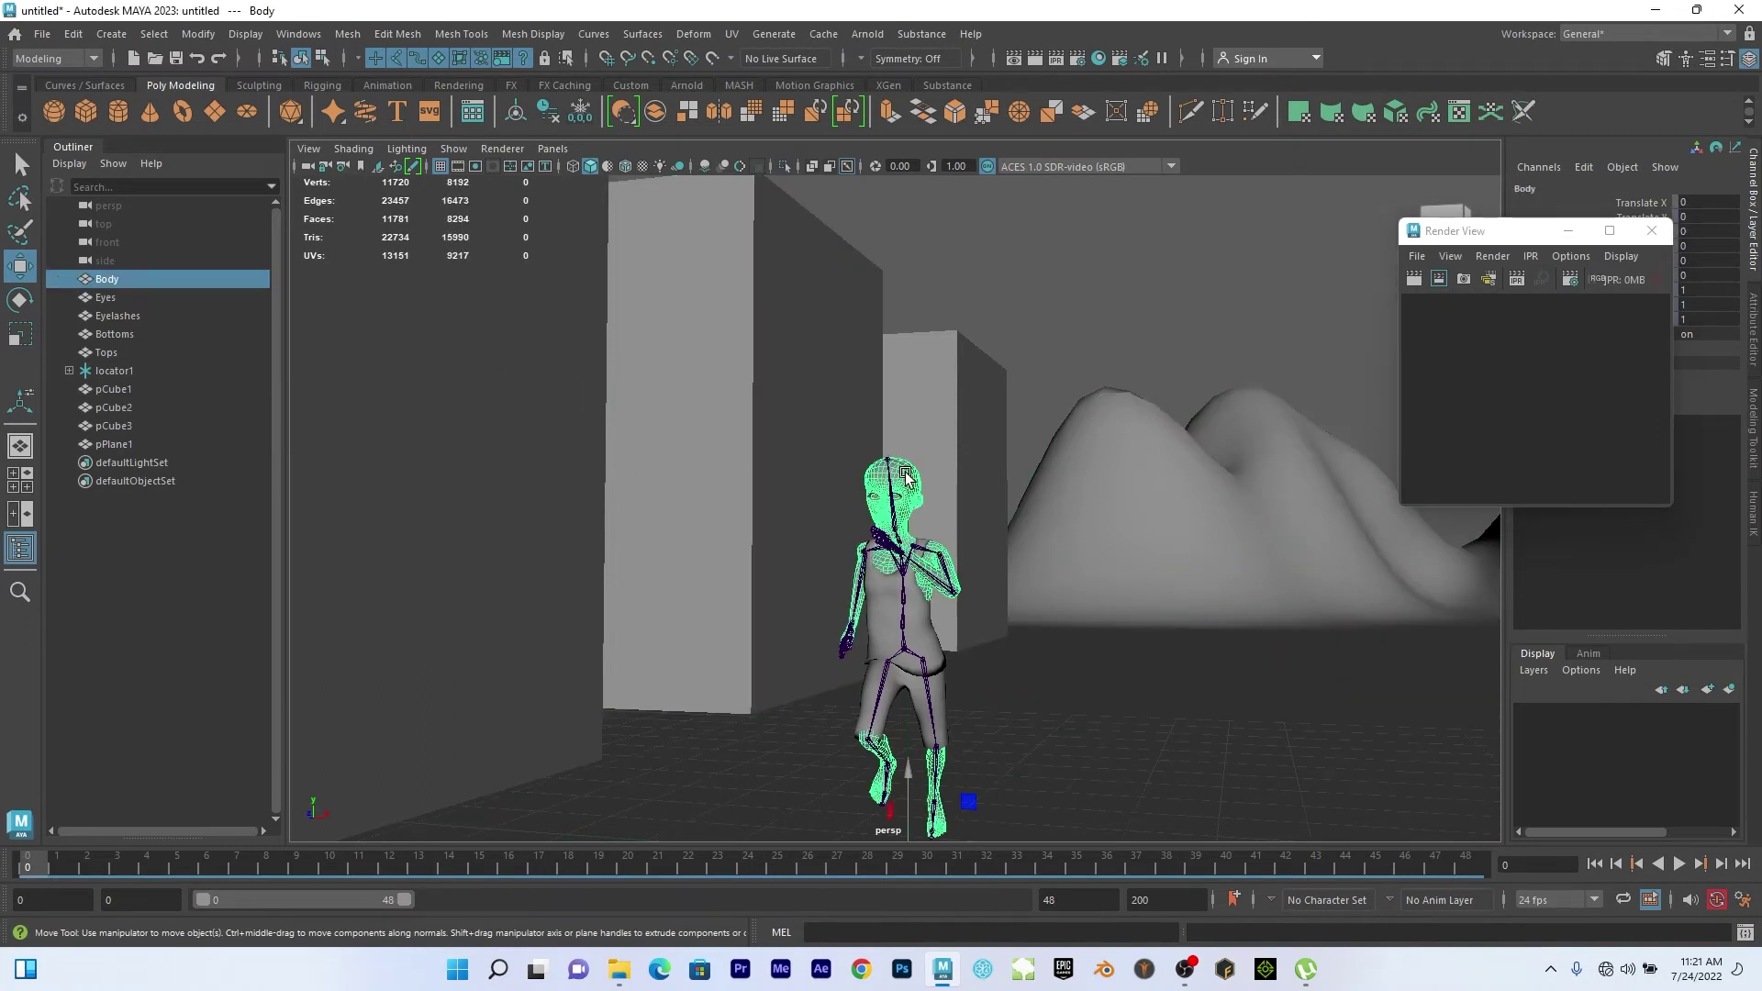
right_click(905, 476)
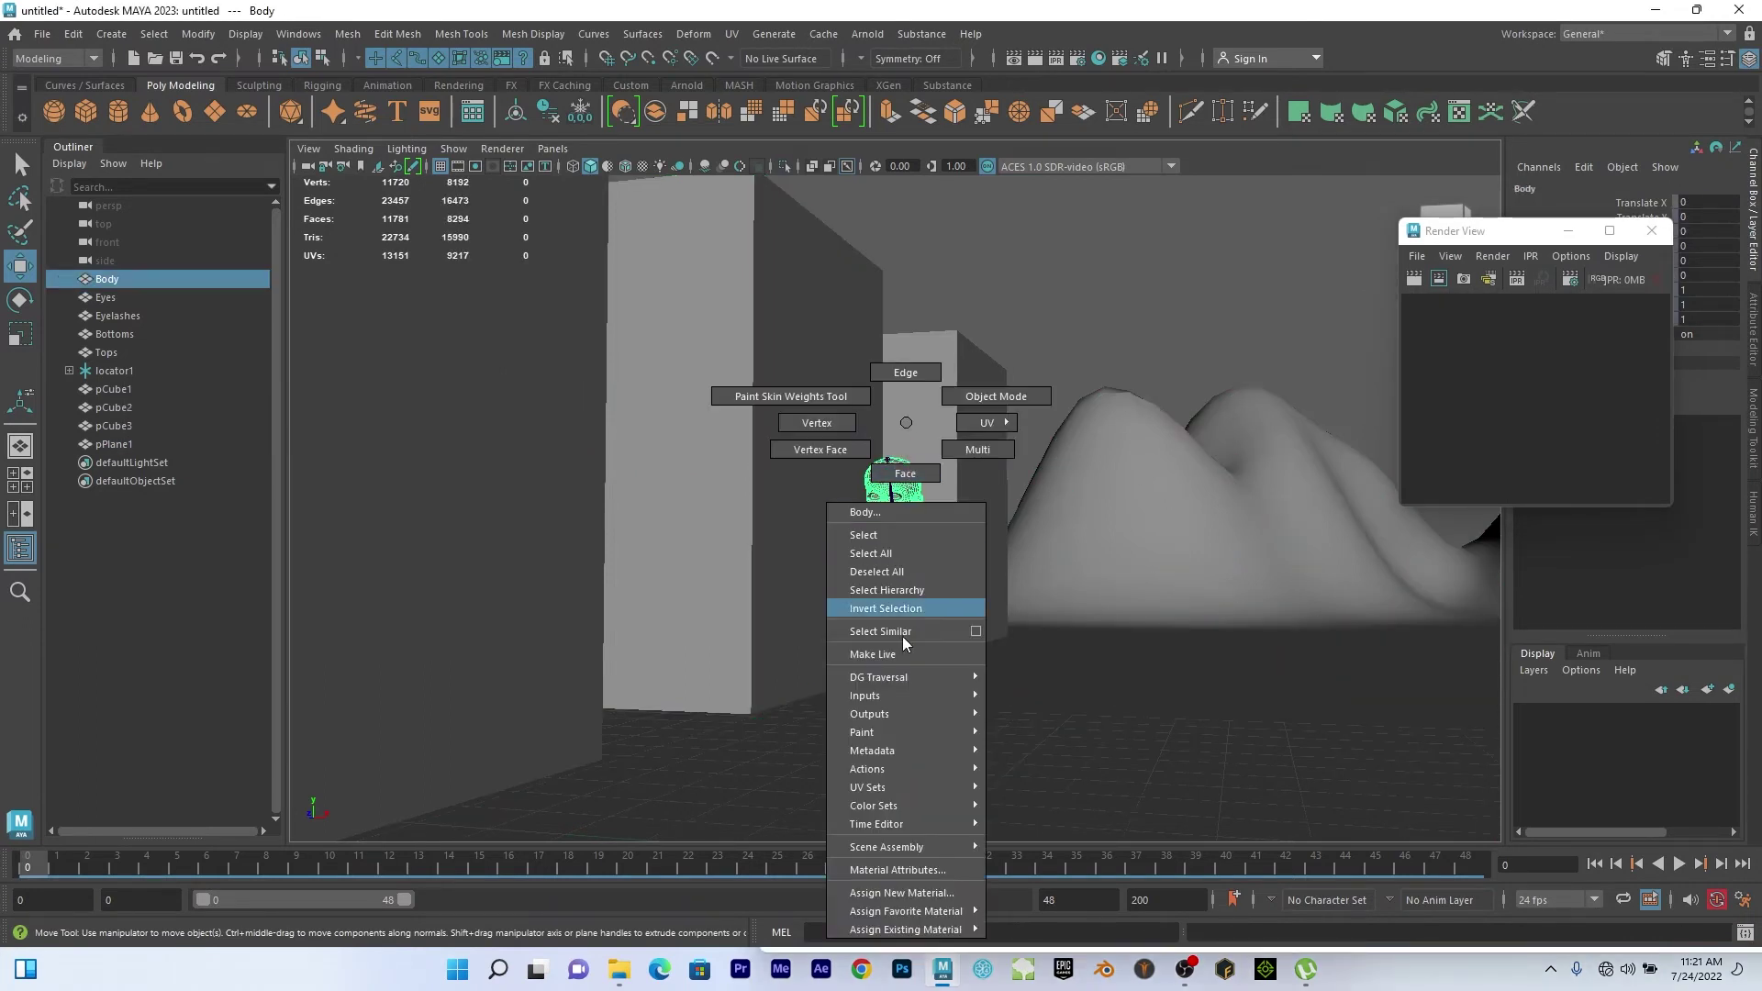
left_click(933, 892)
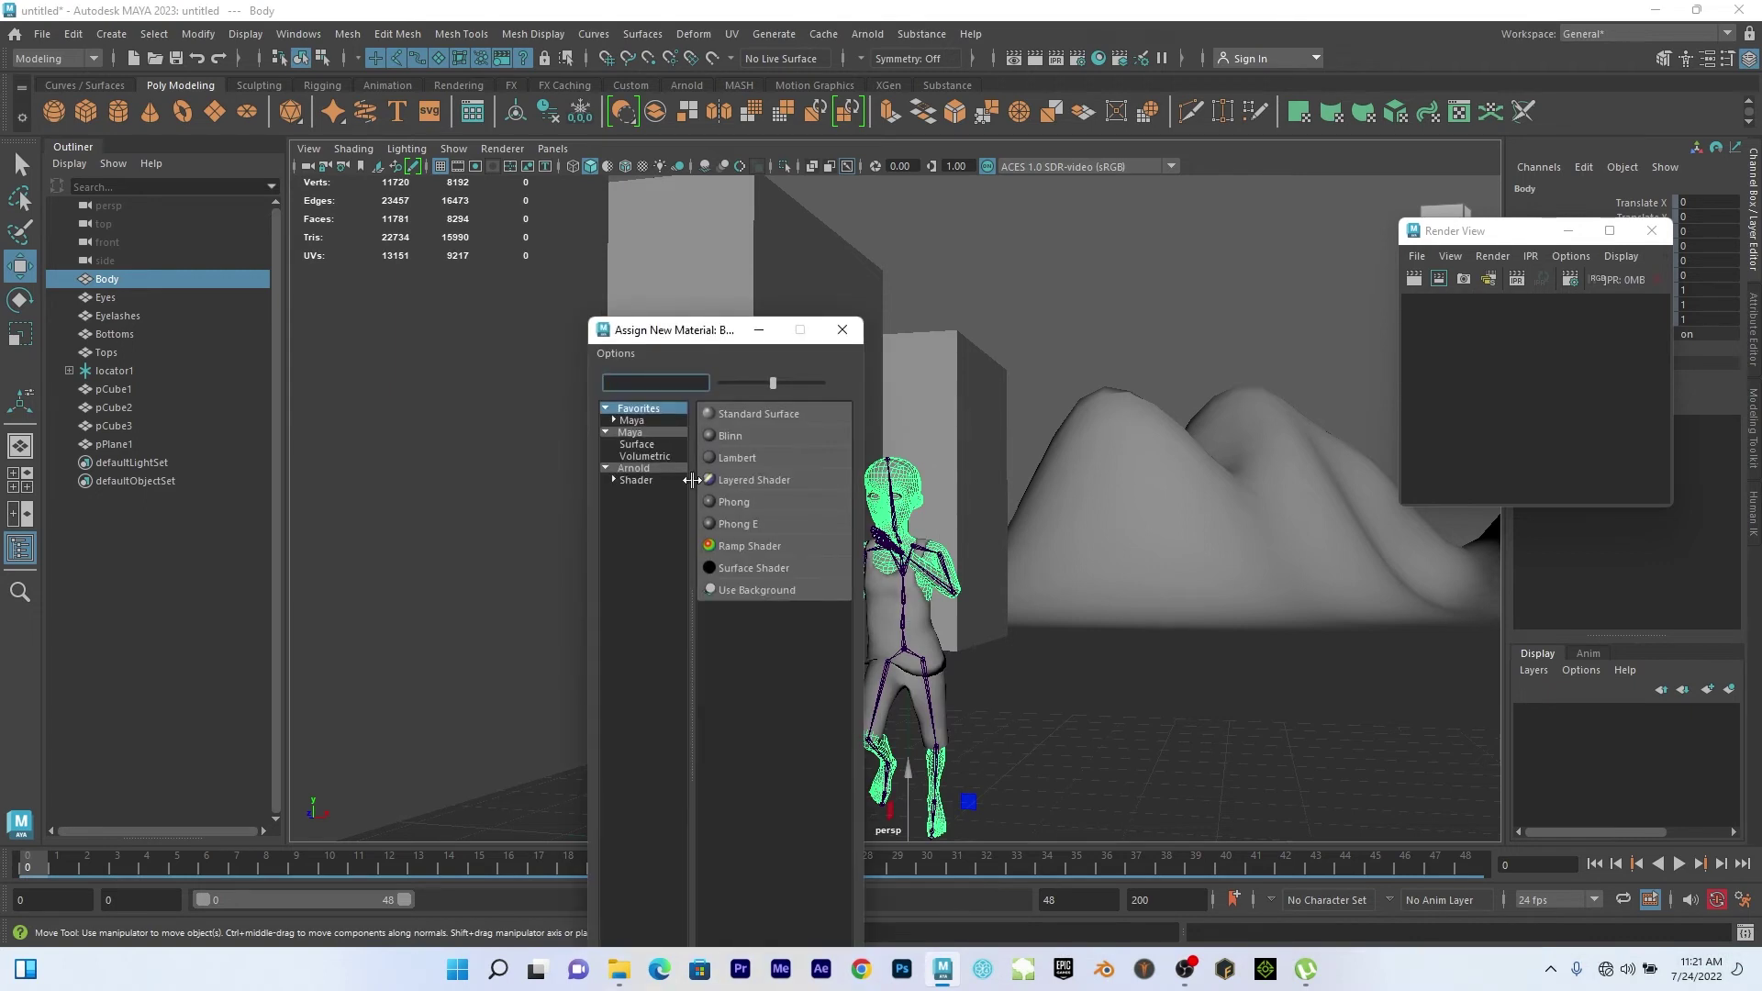
left_click(652, 468)
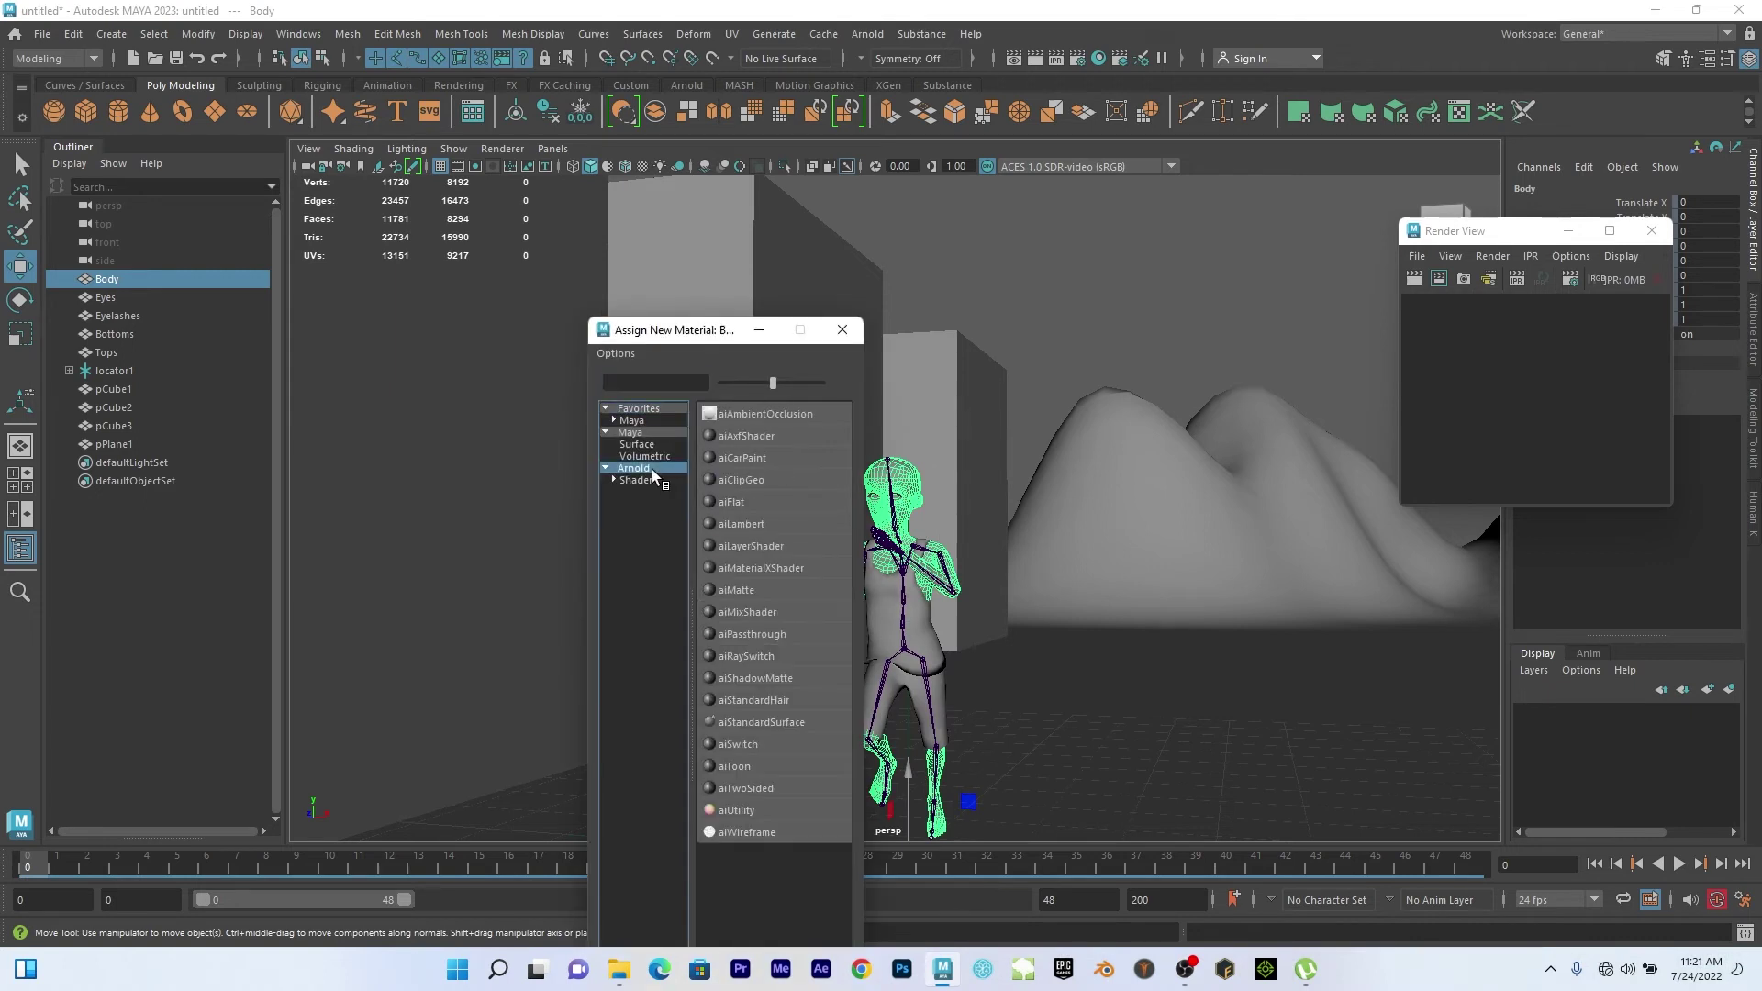
left_click(780, 723)
Rename the new material to 'body' in the Attribute Editor.
left_click_drag(1531, 237, 1358, 532)
left_click(1712, 188)
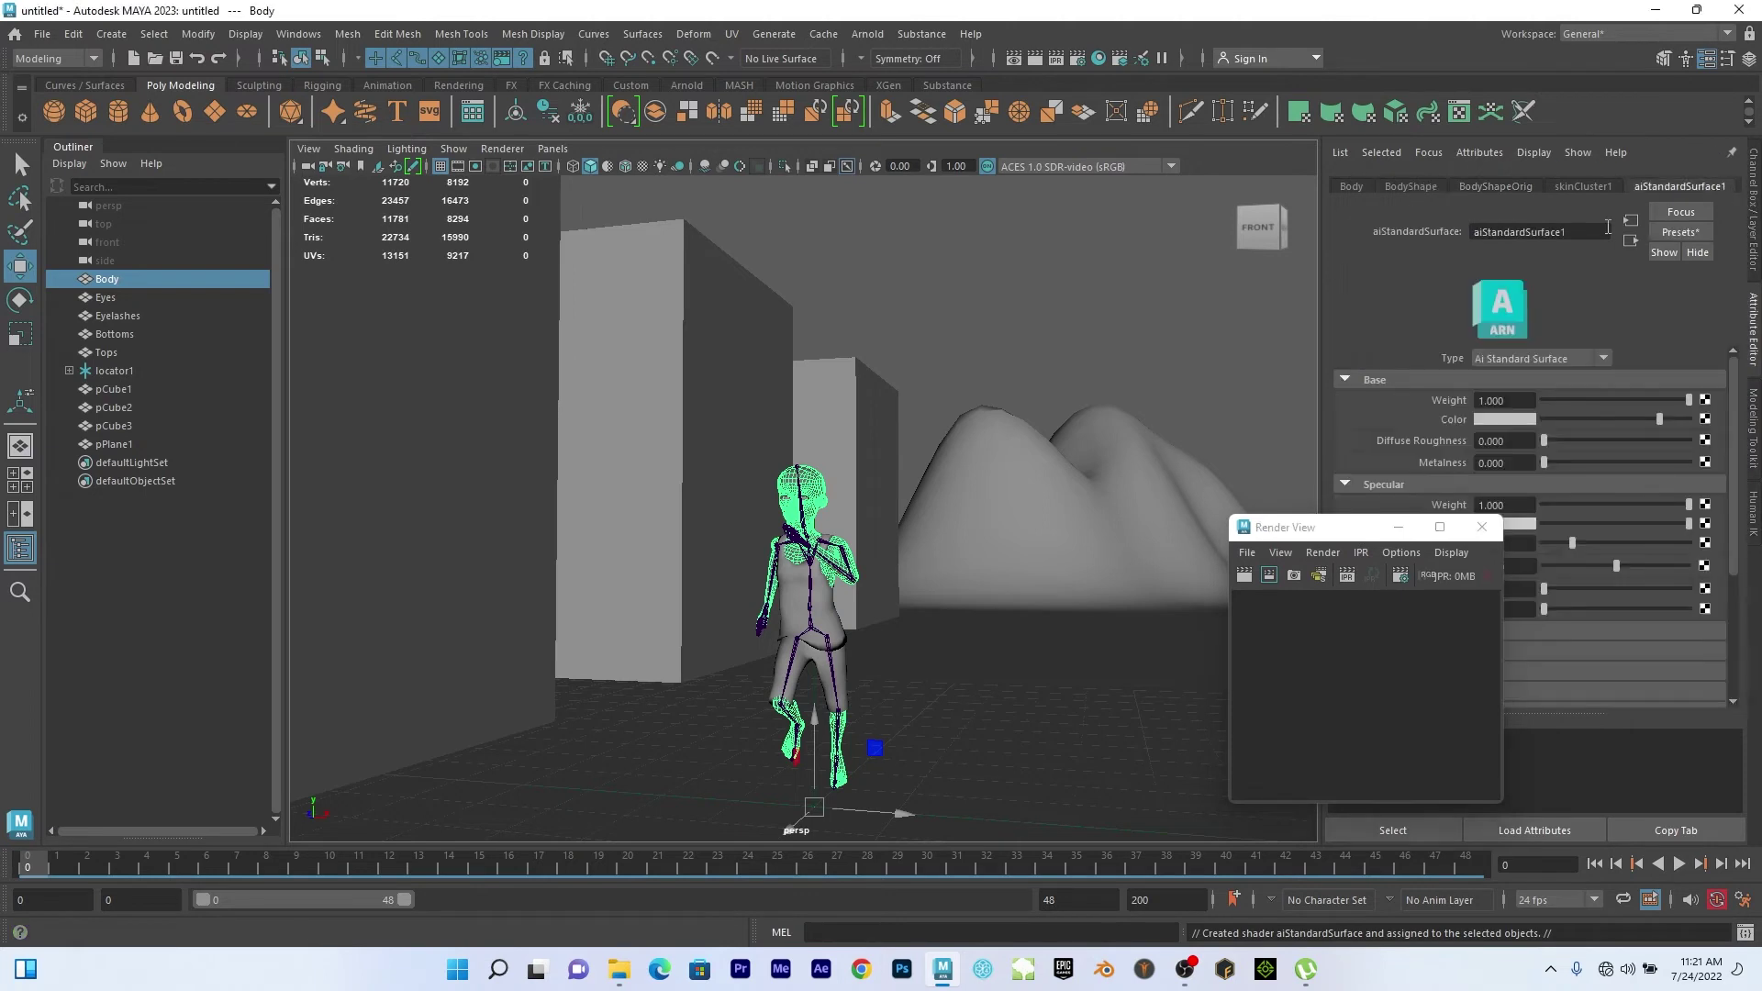
type("body")
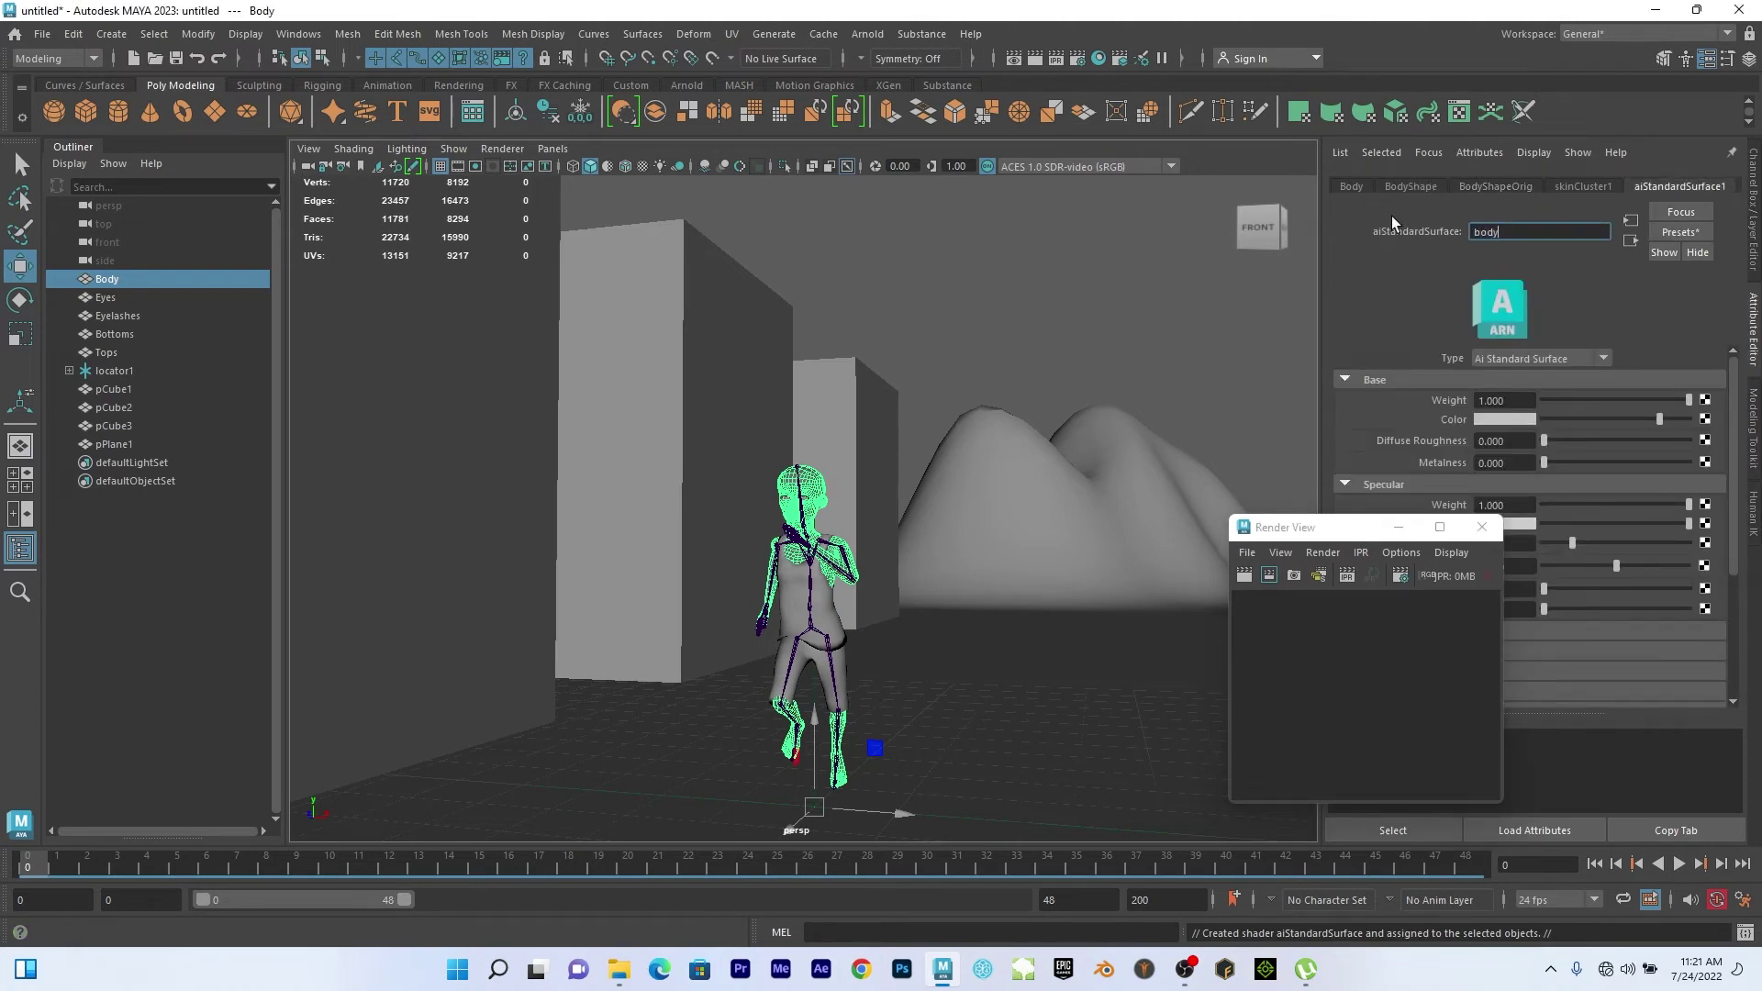
key("Return")
Give the Tops mesh a new aiStandardSurface material named 'singlet'.
left_click(794, 612)
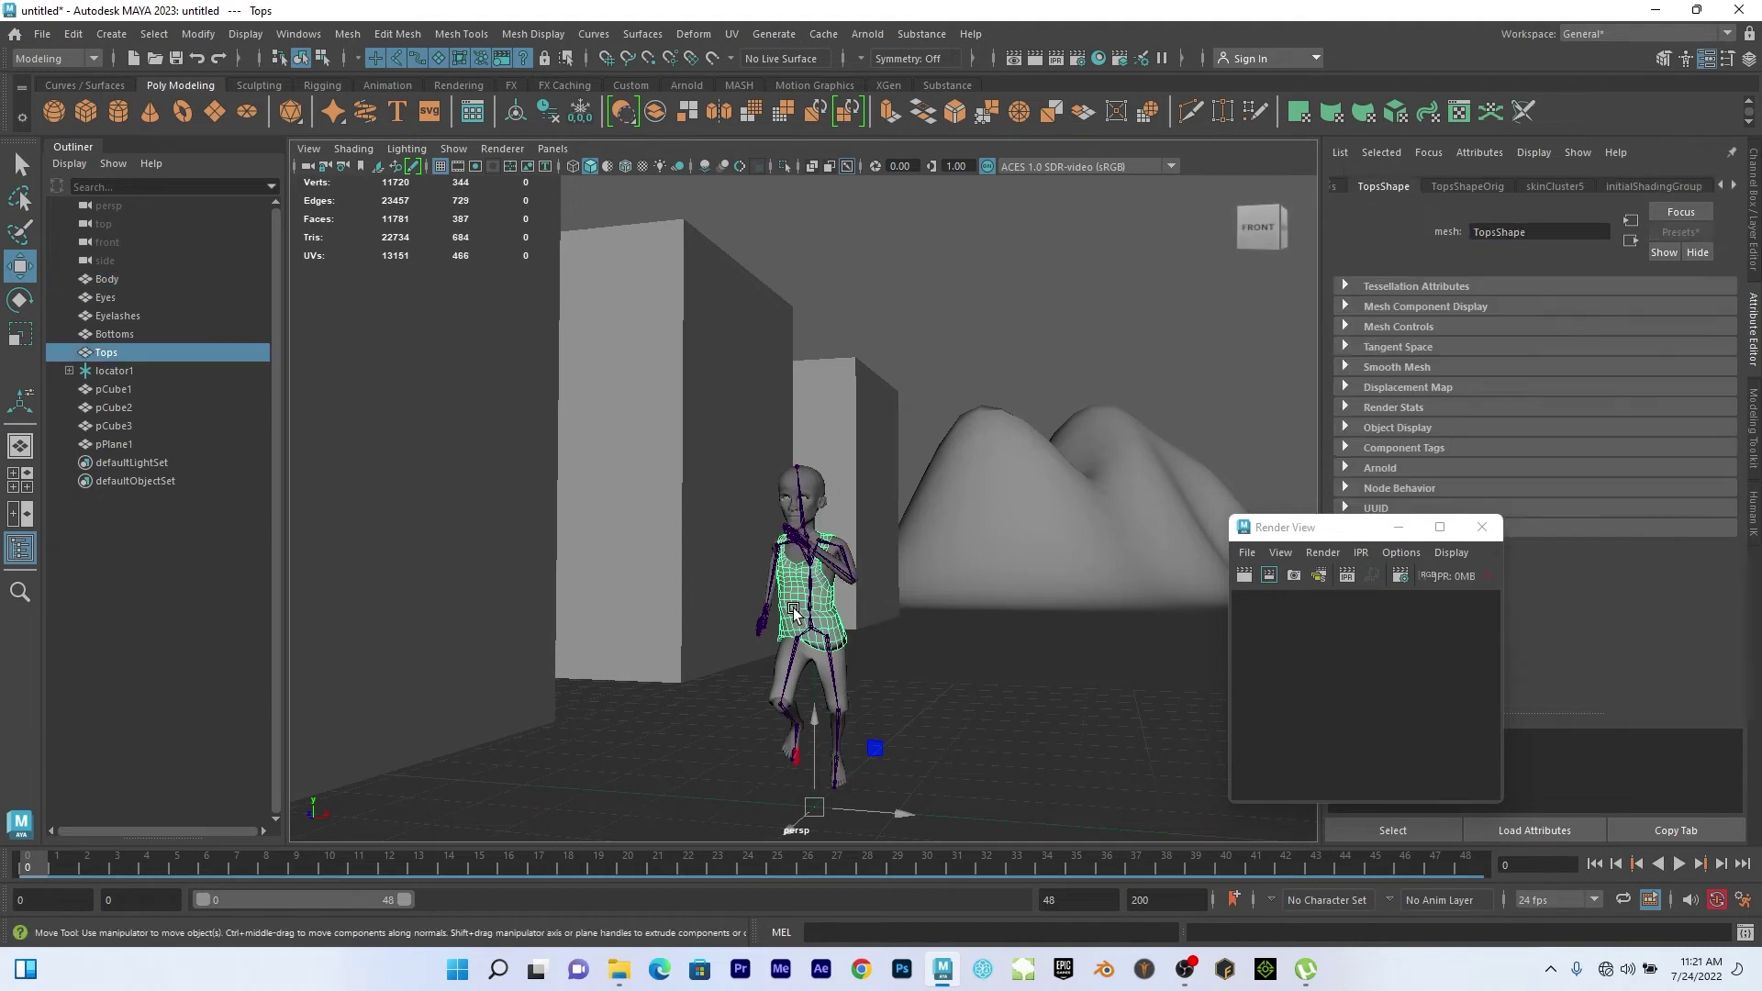
right_click_drag(793, 612, 798, 617)
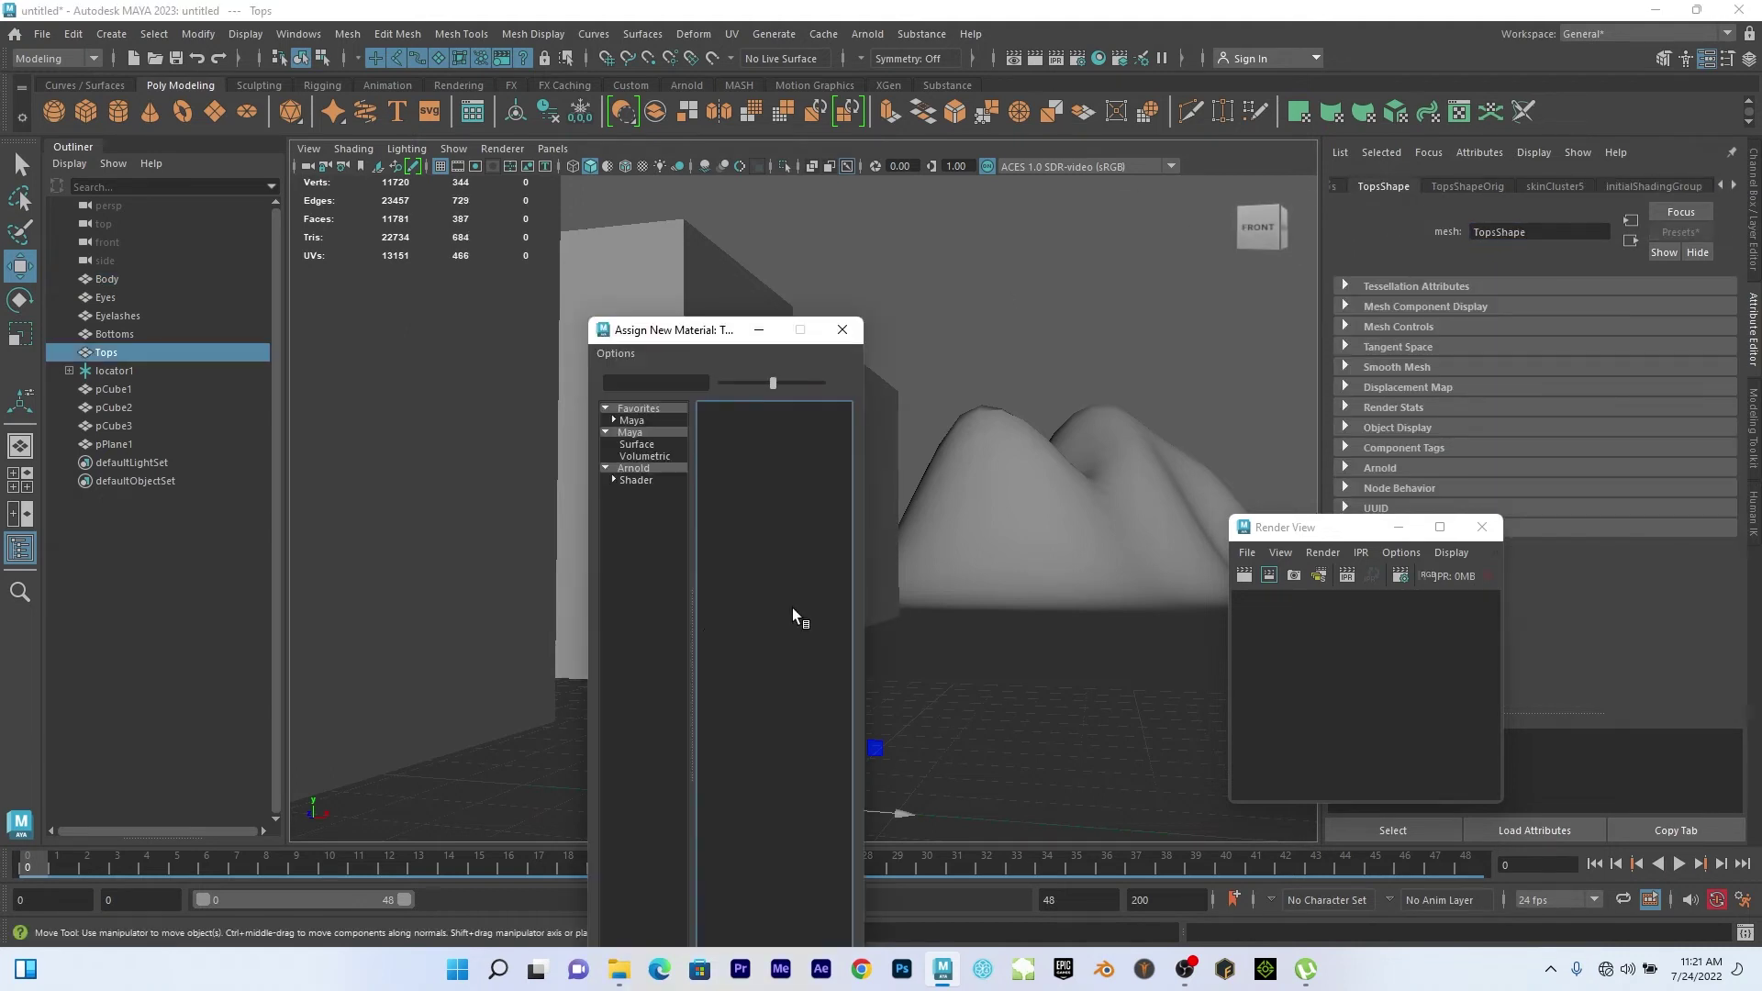
left_click(672, 468)
left_click(769, 723)
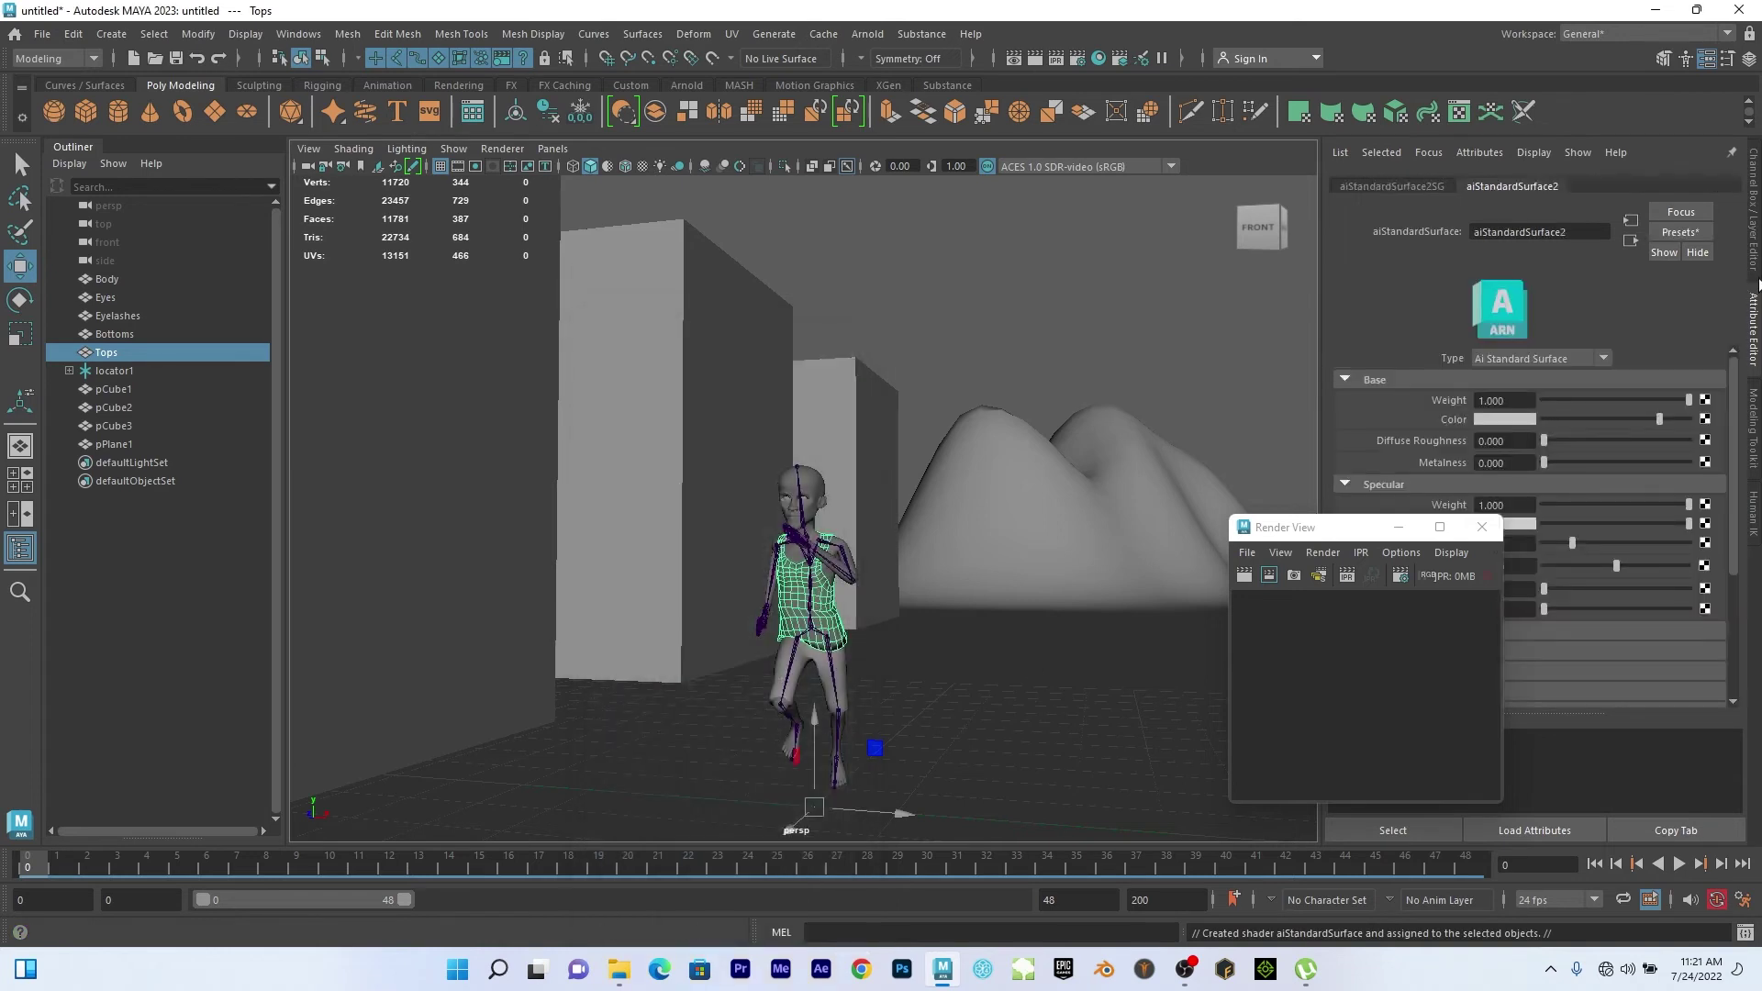
left_click_drag(1576, 231, 1441, 236)
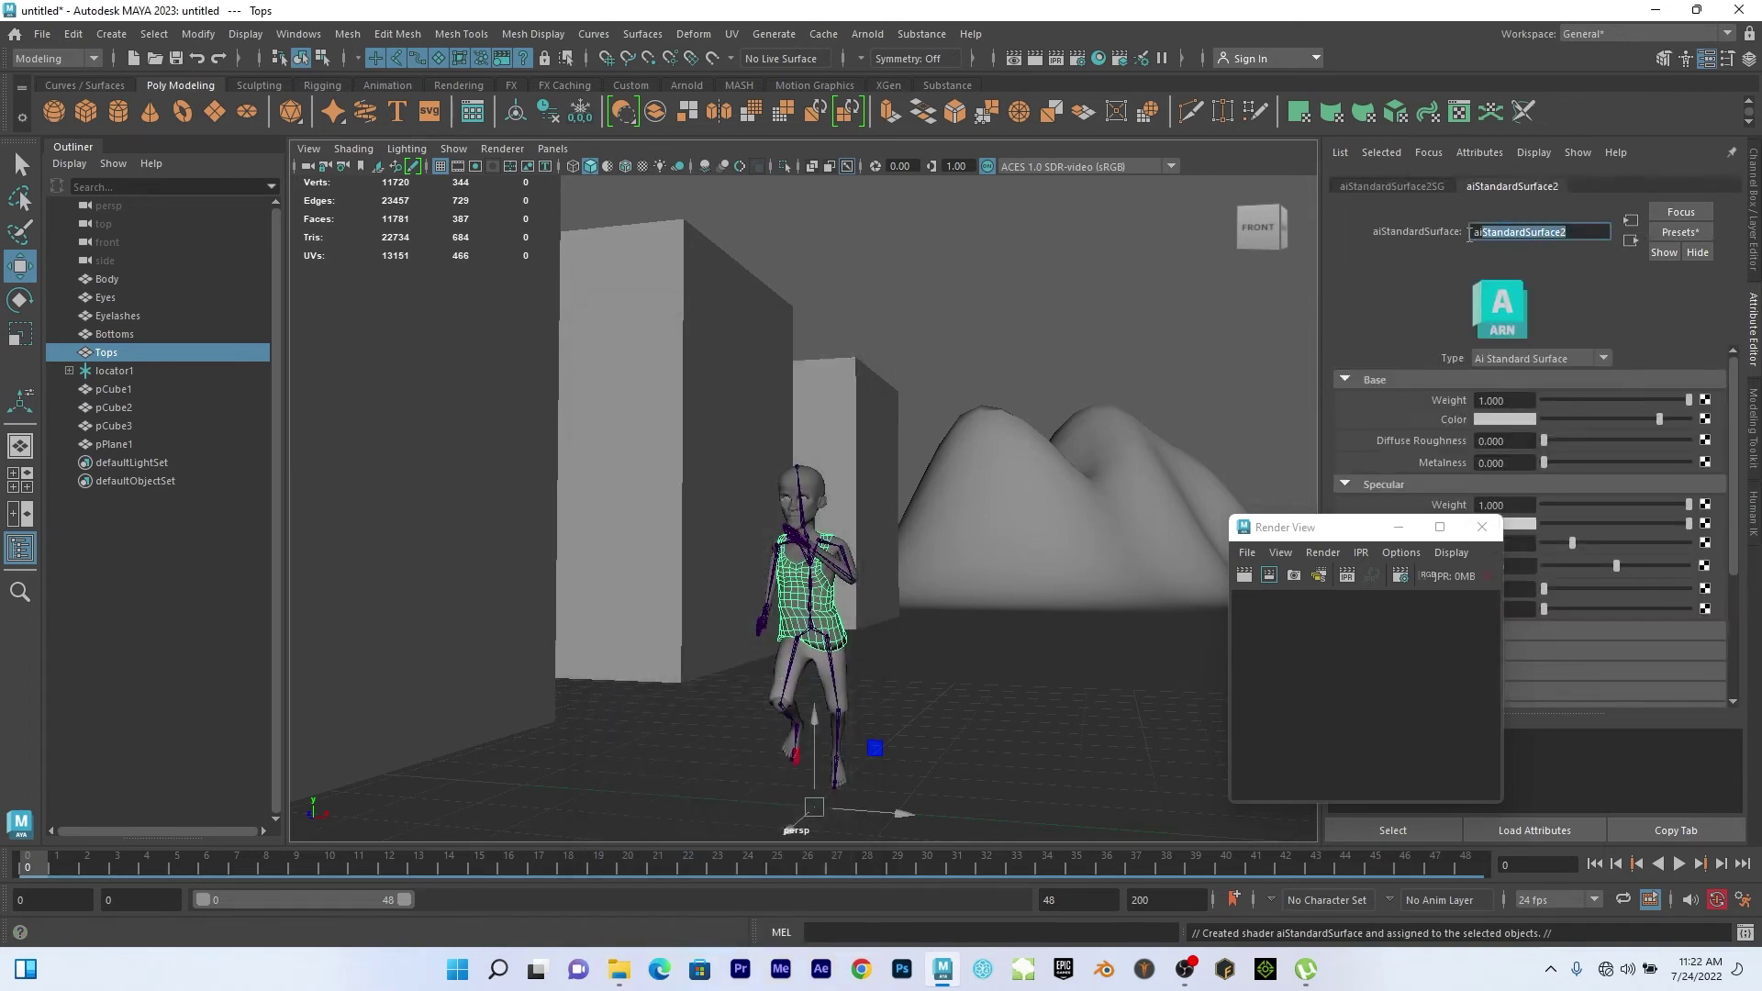
type("singlet")
key("Return")
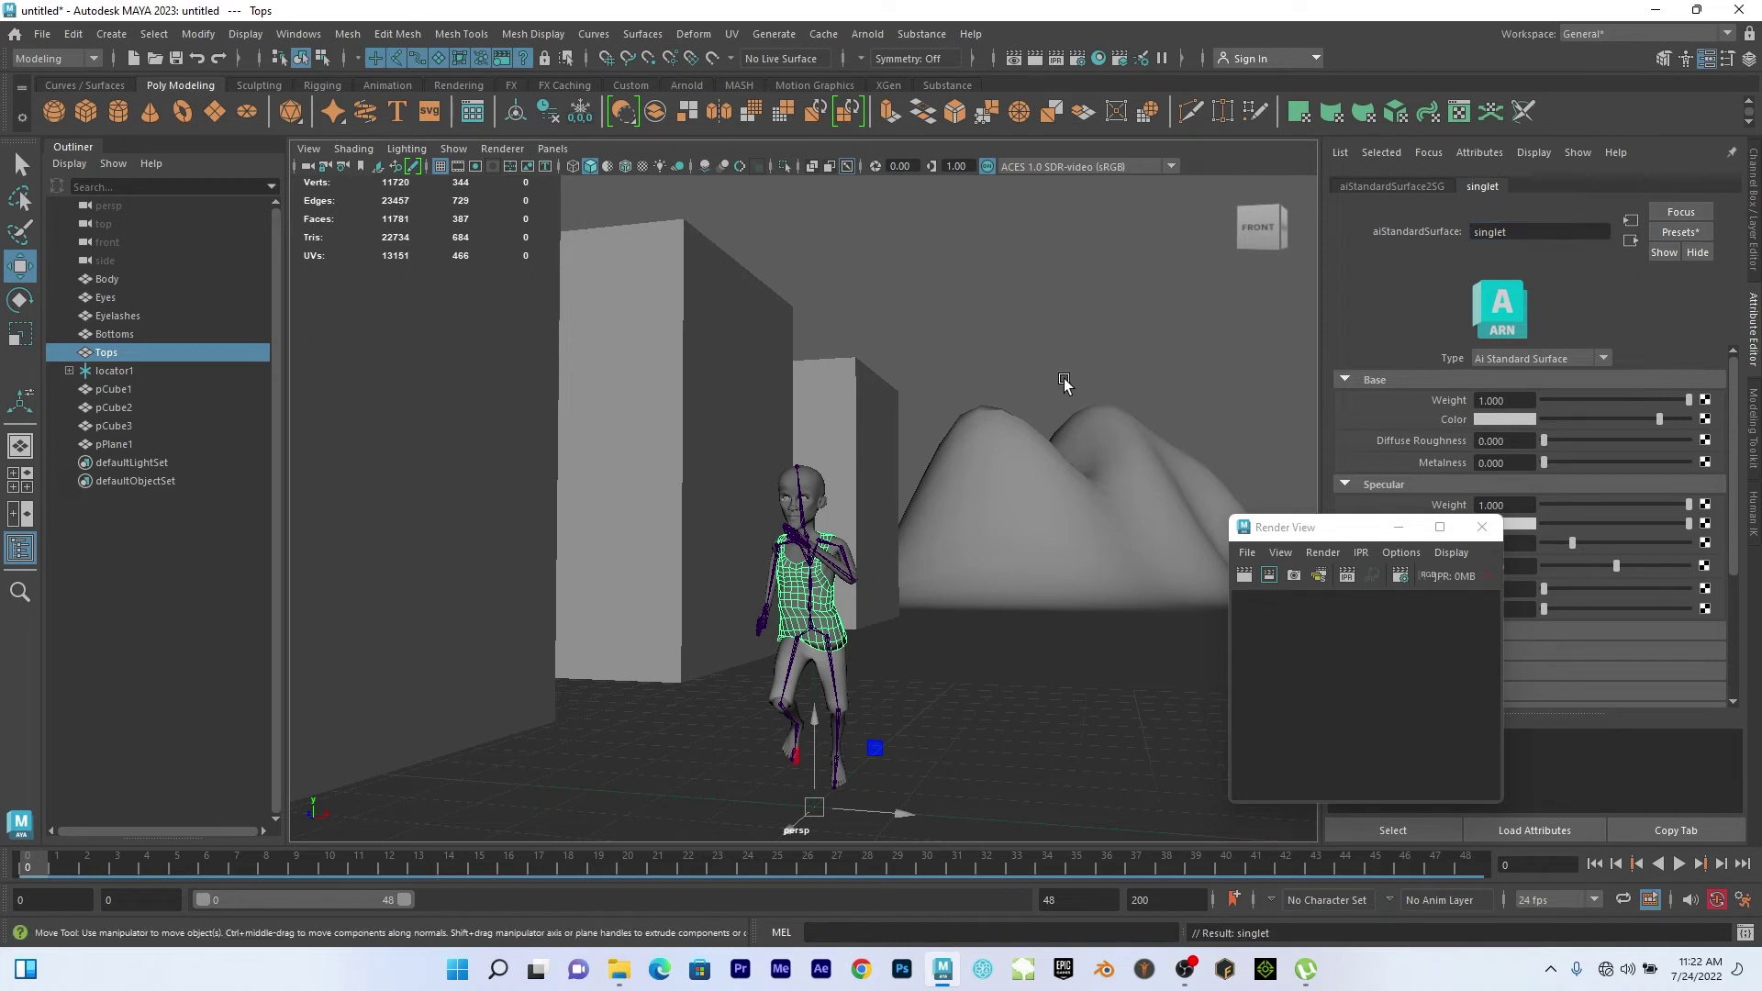
Assign a new aiStandardSurface material to the Bottoms mesh.
left_click(840, 679)
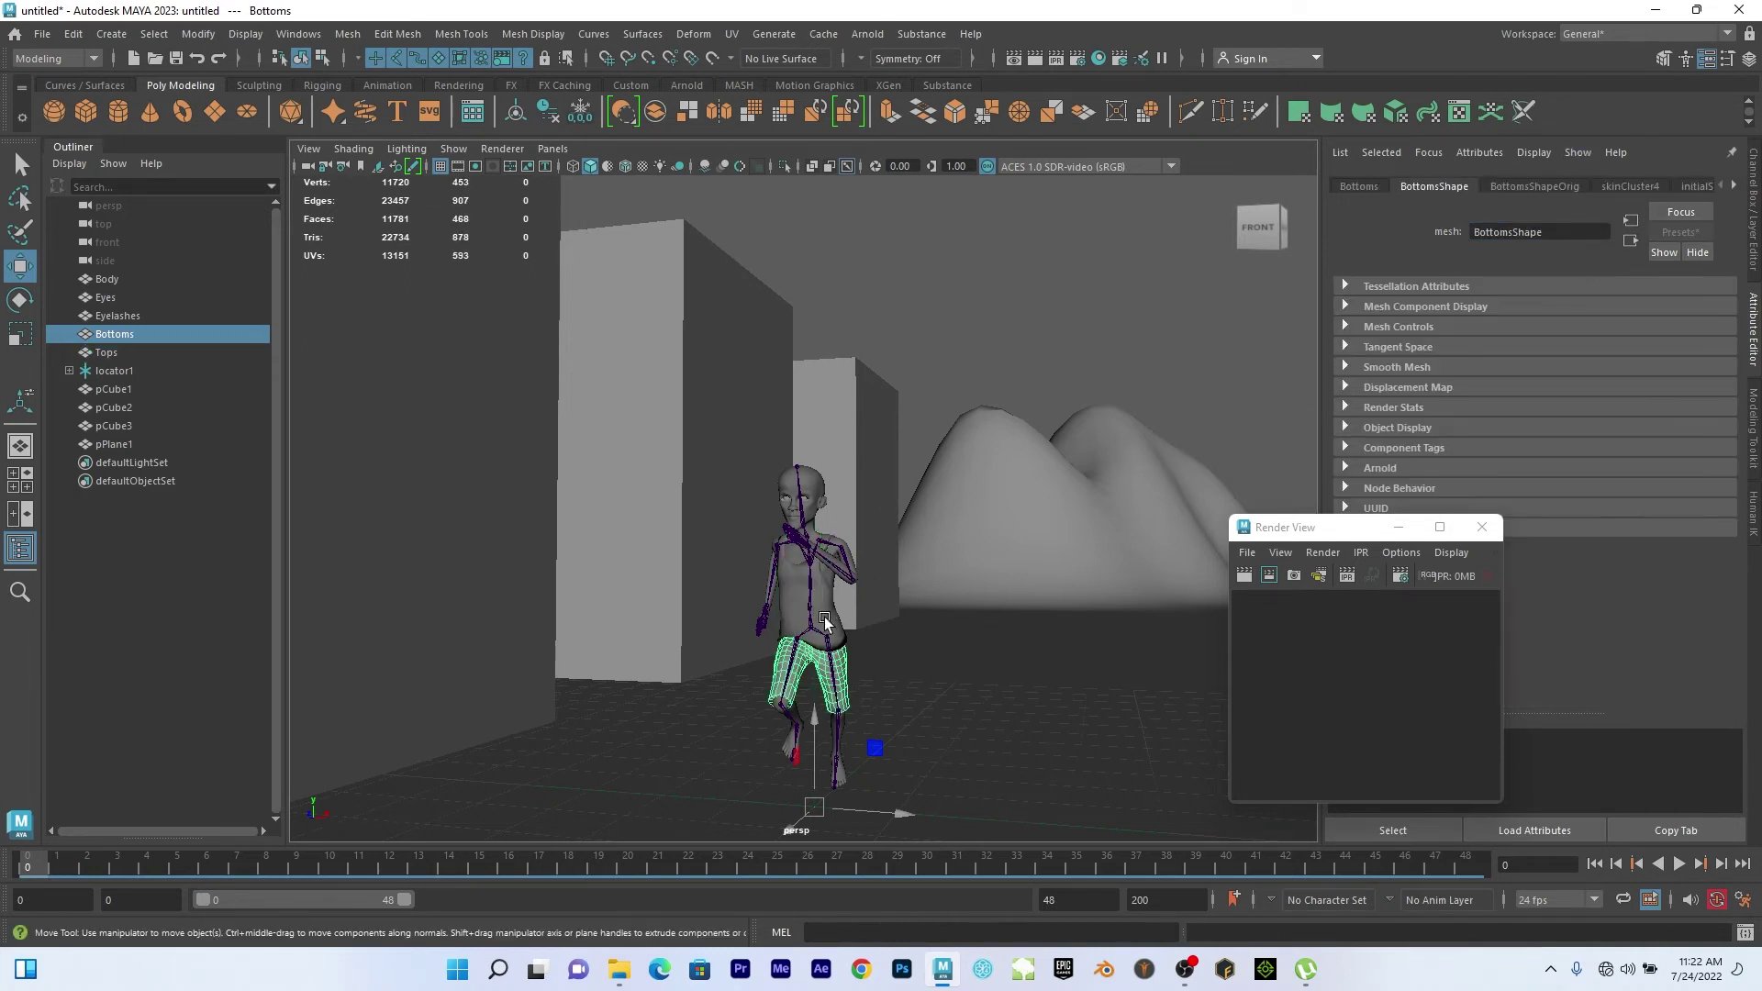
right_click_drag(840, 664, 862, 890)
left_click(652, 468)
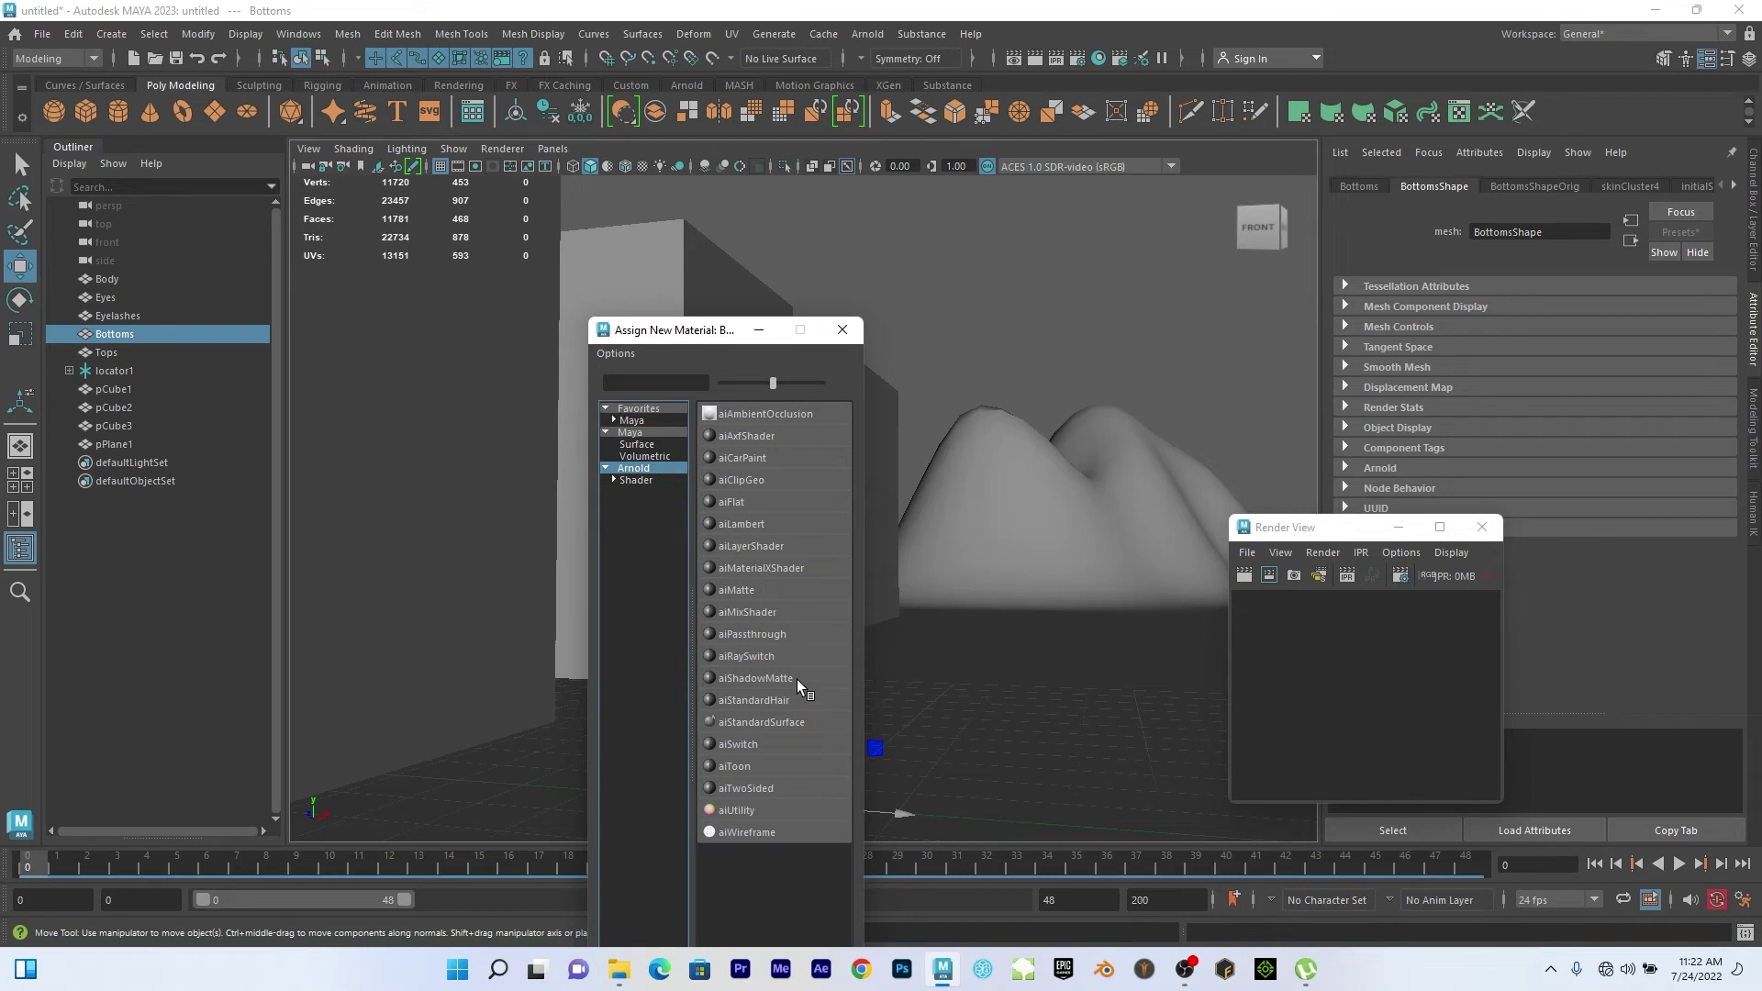
left_click(775, 723)
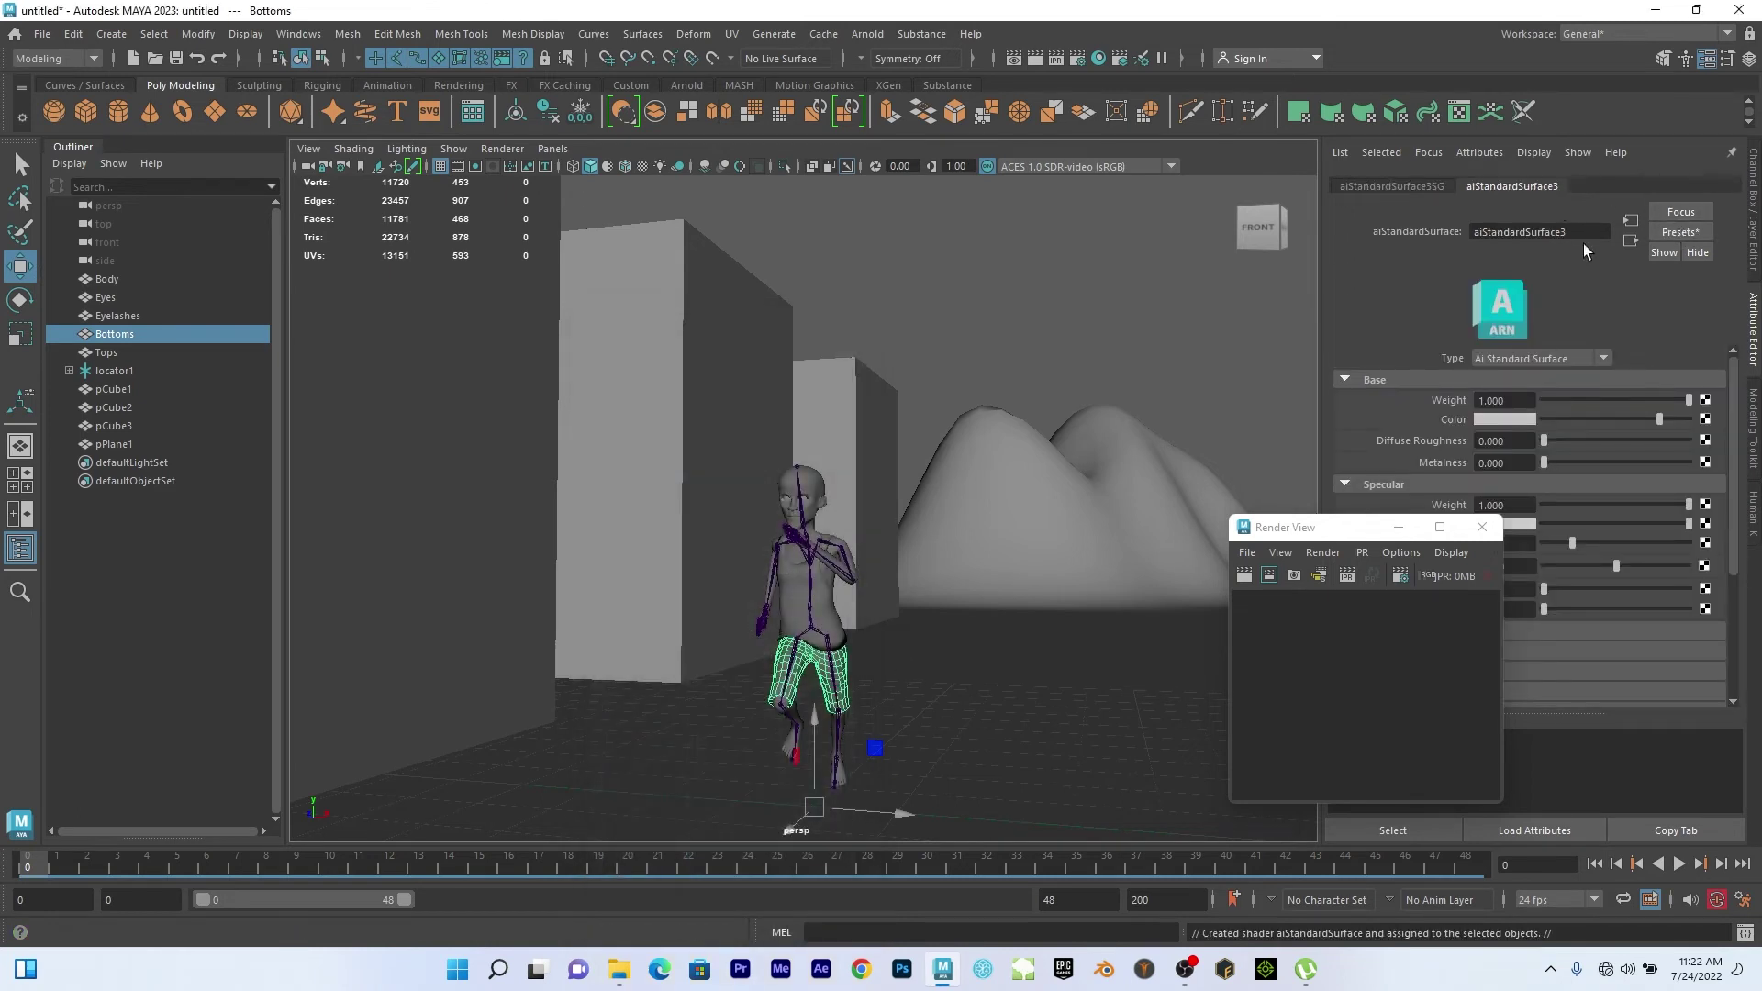
Rename the Bottoms material to 'shorts', correcting the 'shots' misspelling.
double_click(1471, 234)
type("sh")
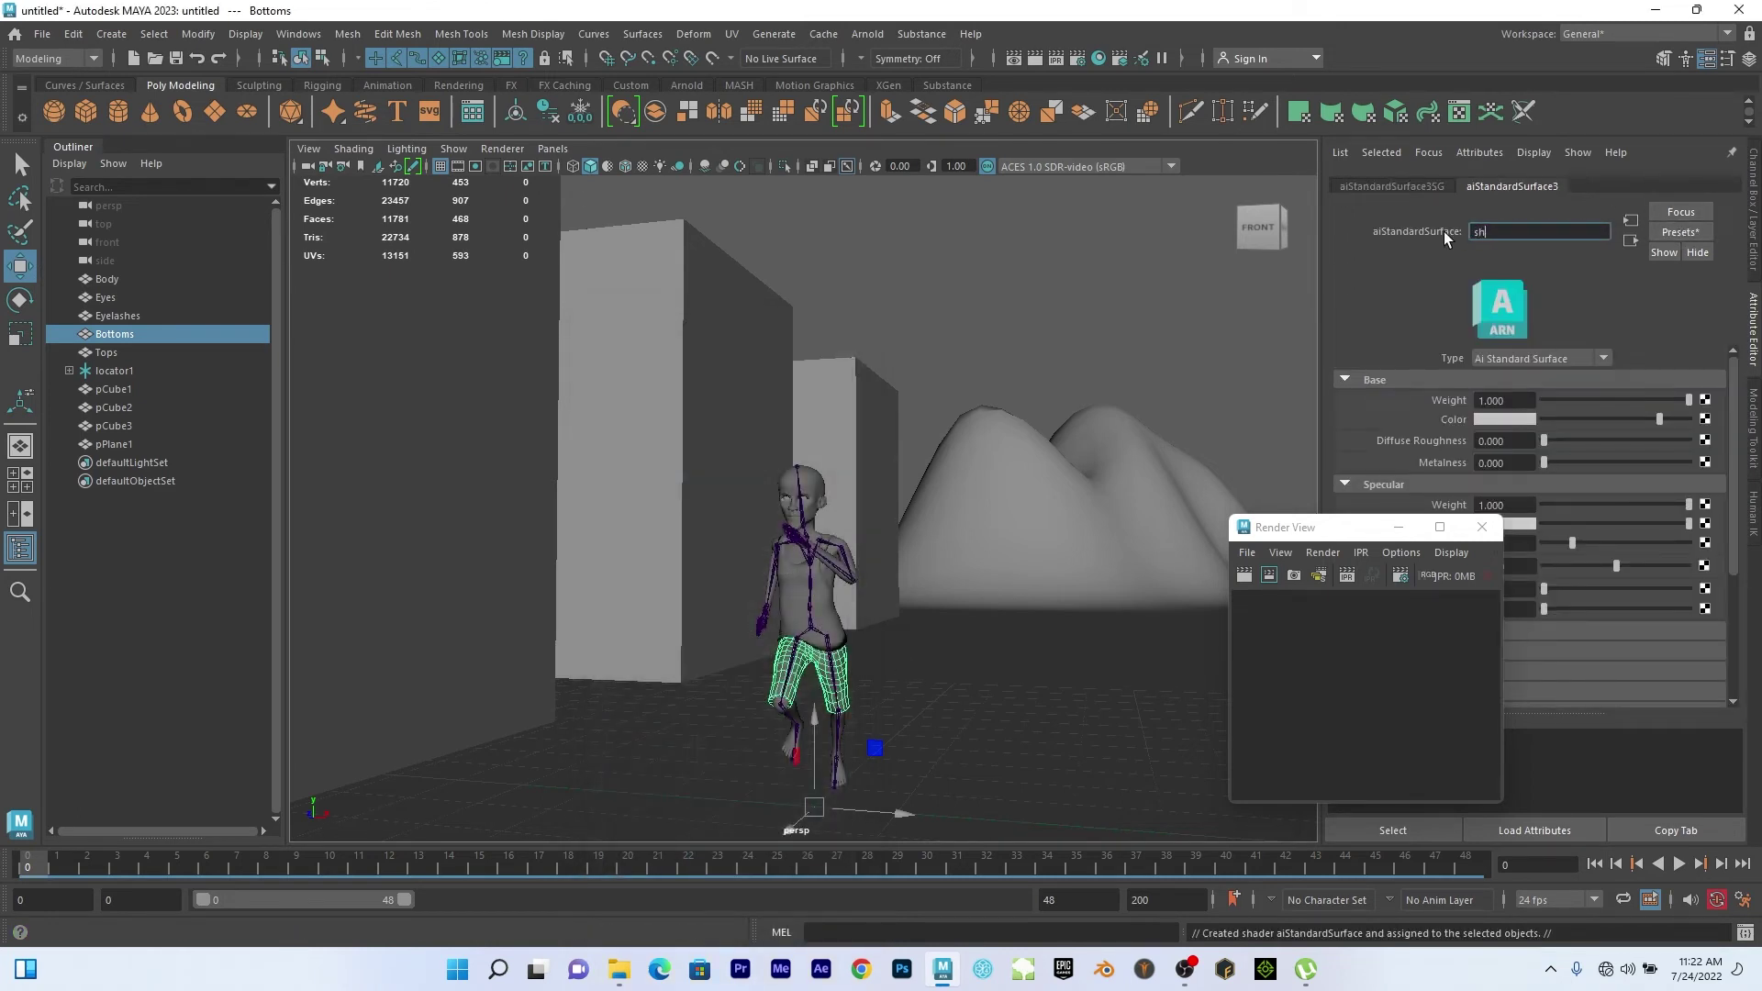
type("ots")
key("Return")
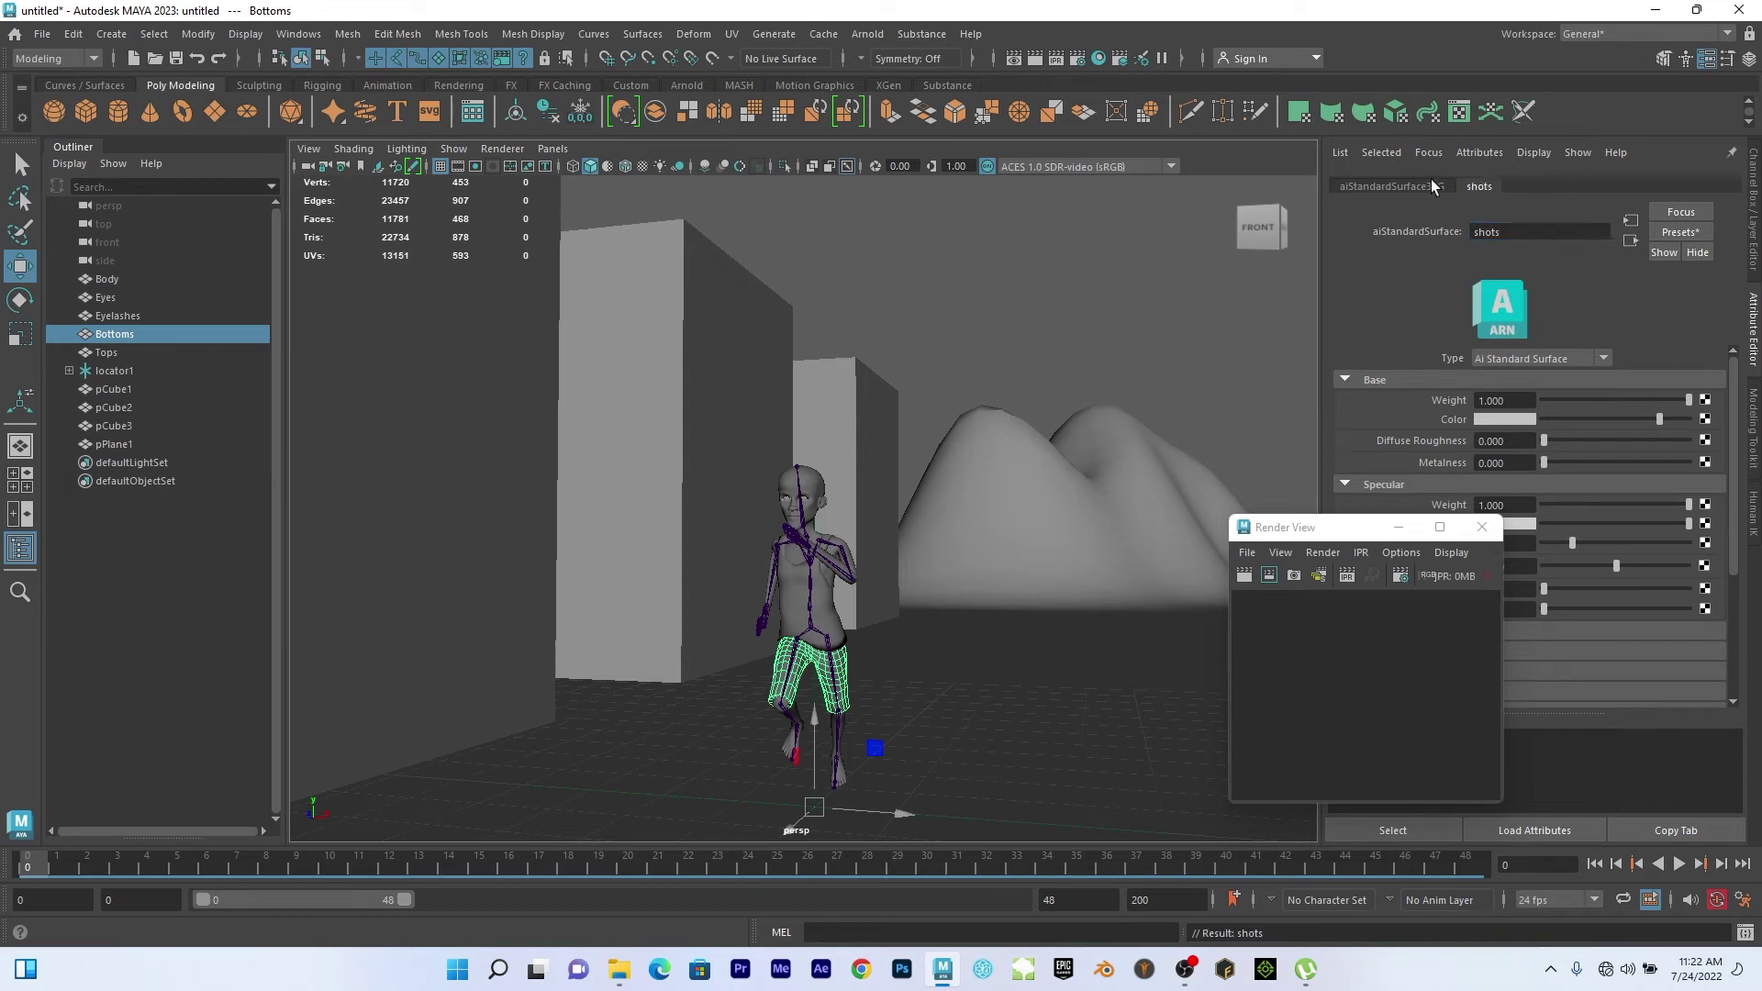
left_click(1490, 232)
type("r")
key("Return")
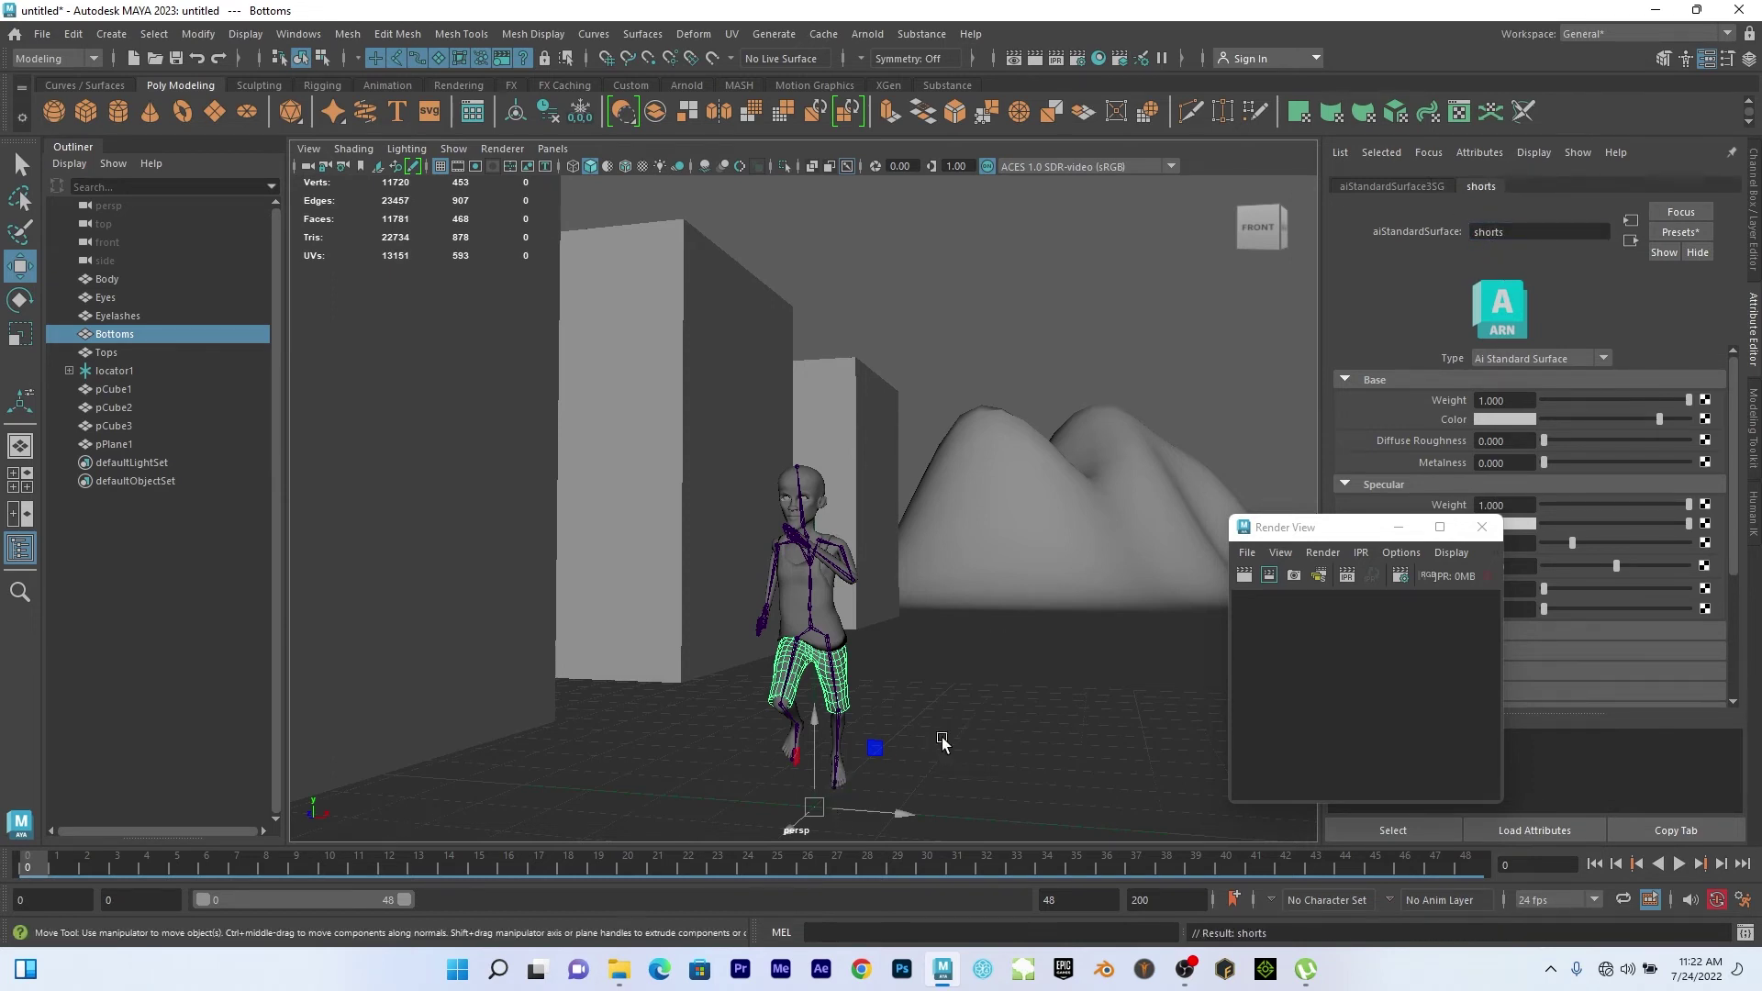
scroll(973, 725, "up", 8)
scroll(982, 702, "down", 7)
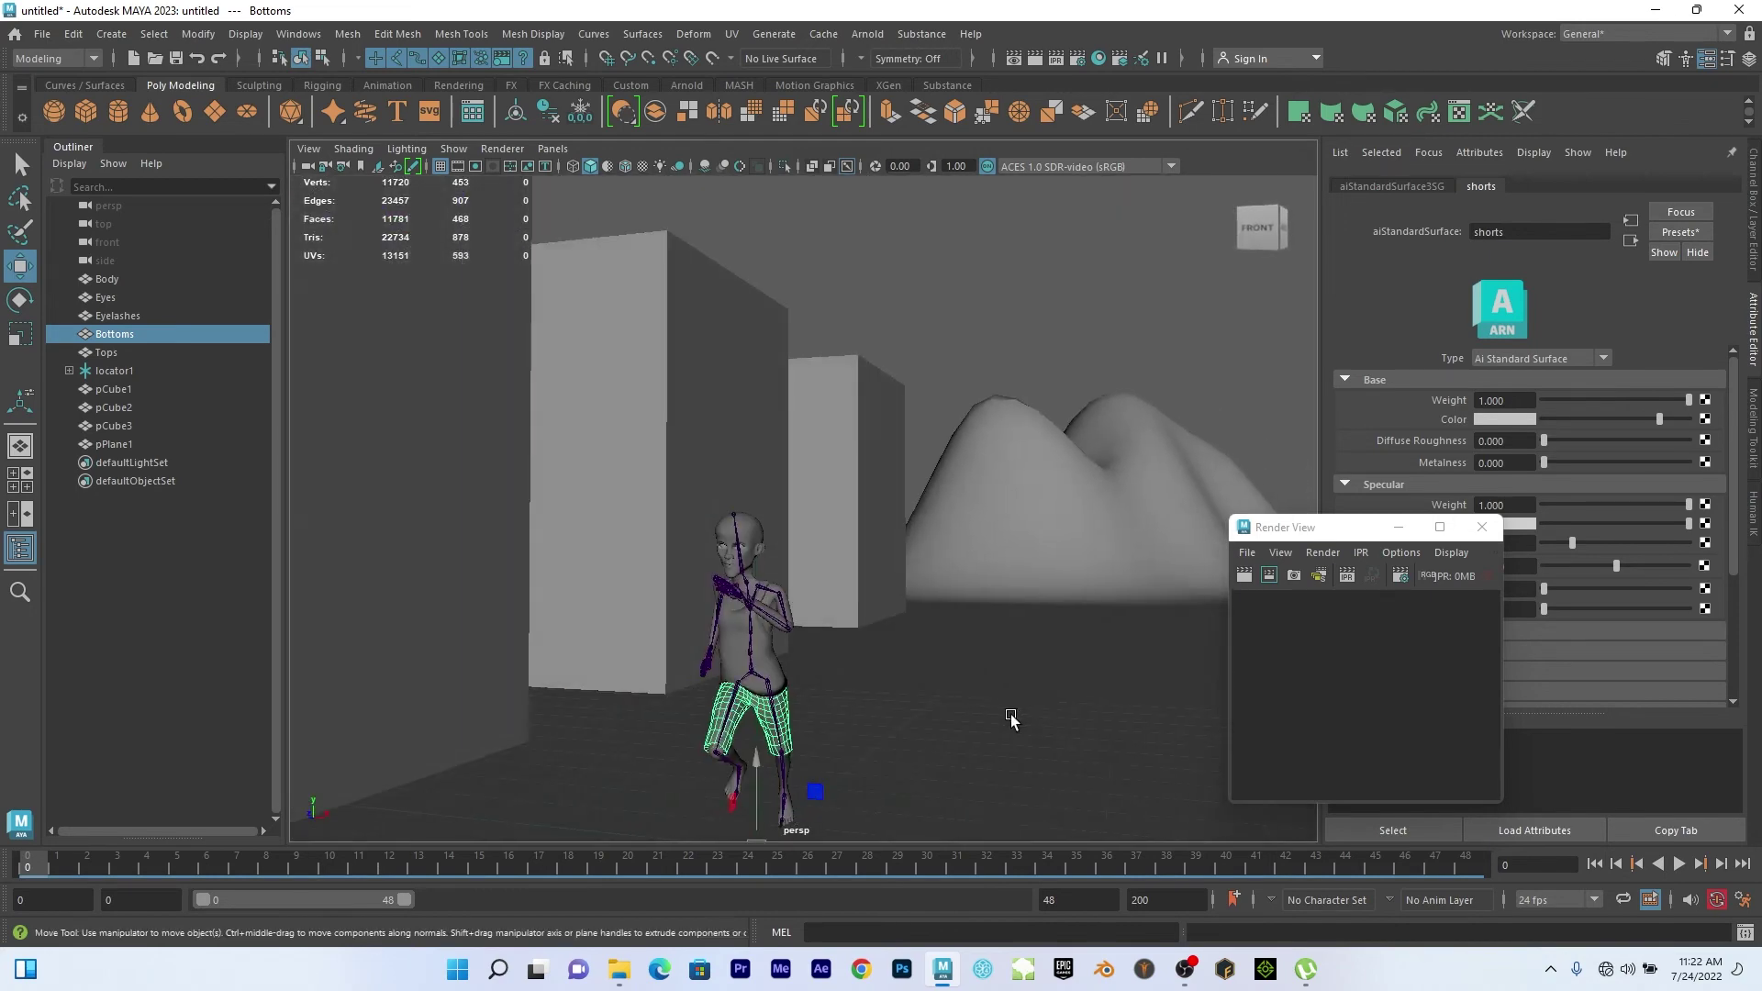
scroll(1005, 712, "up", 2)
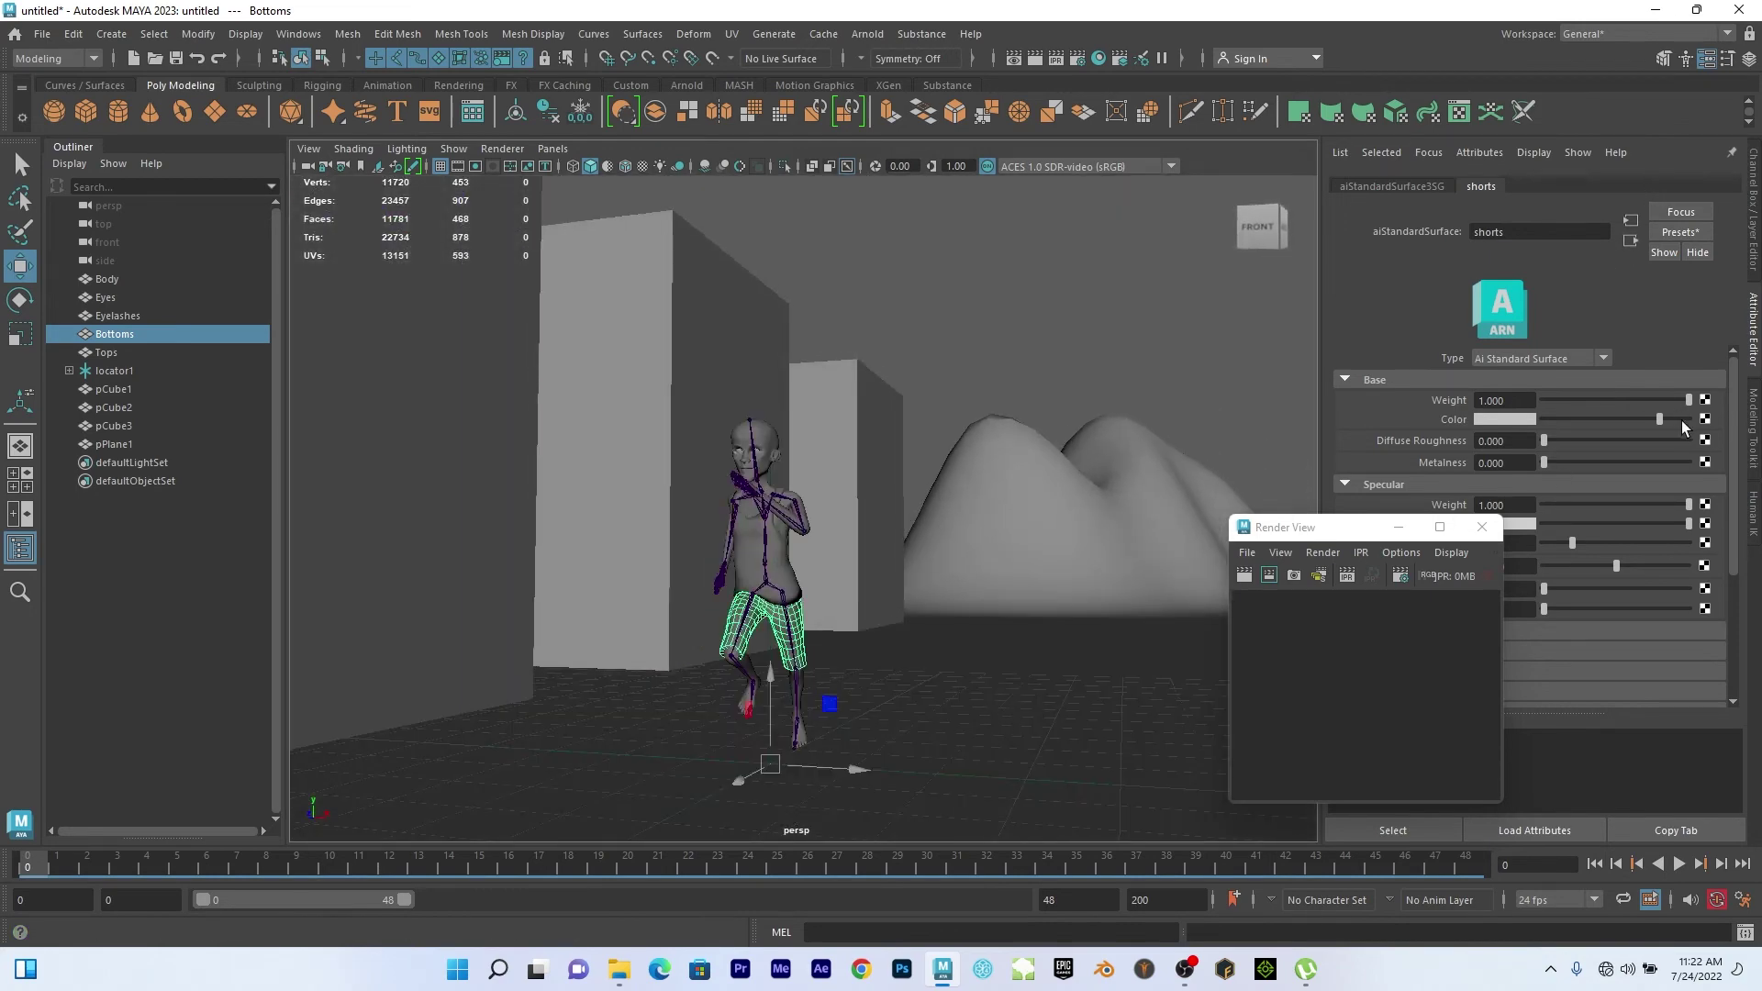
Connect a File texture node to the shorts Color and browse to the boy's textures folder.
left_click(1705, 421)
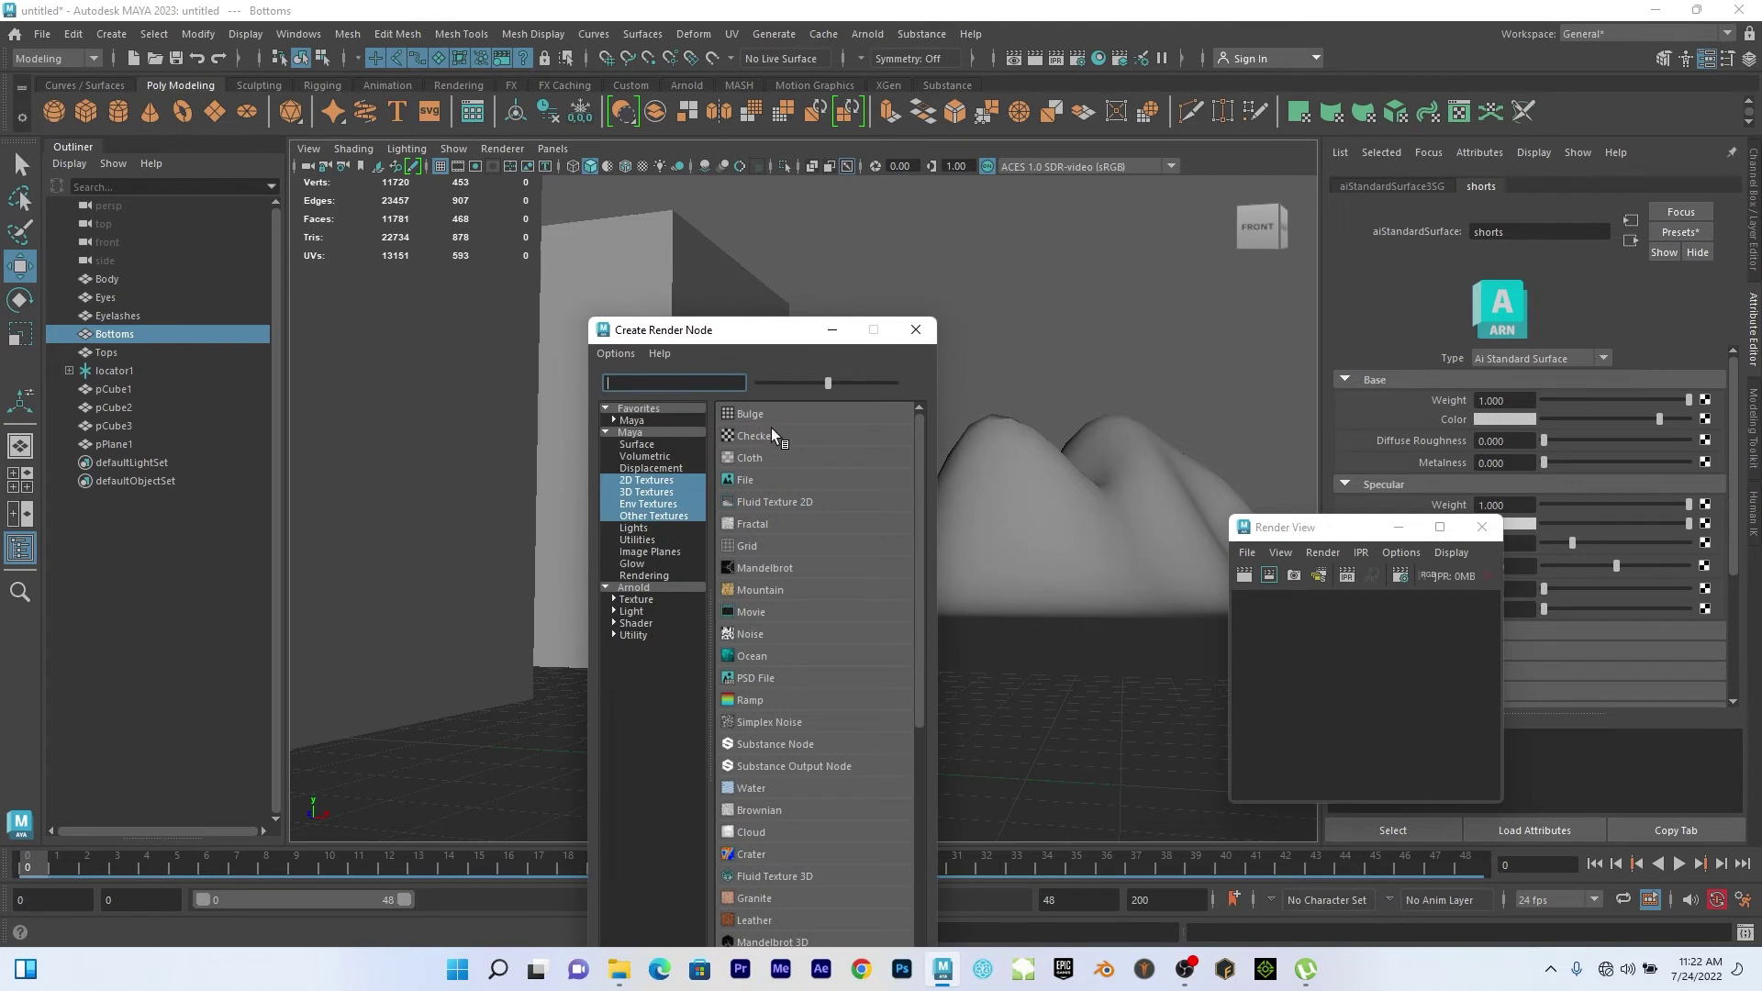
left_click(740, 480)
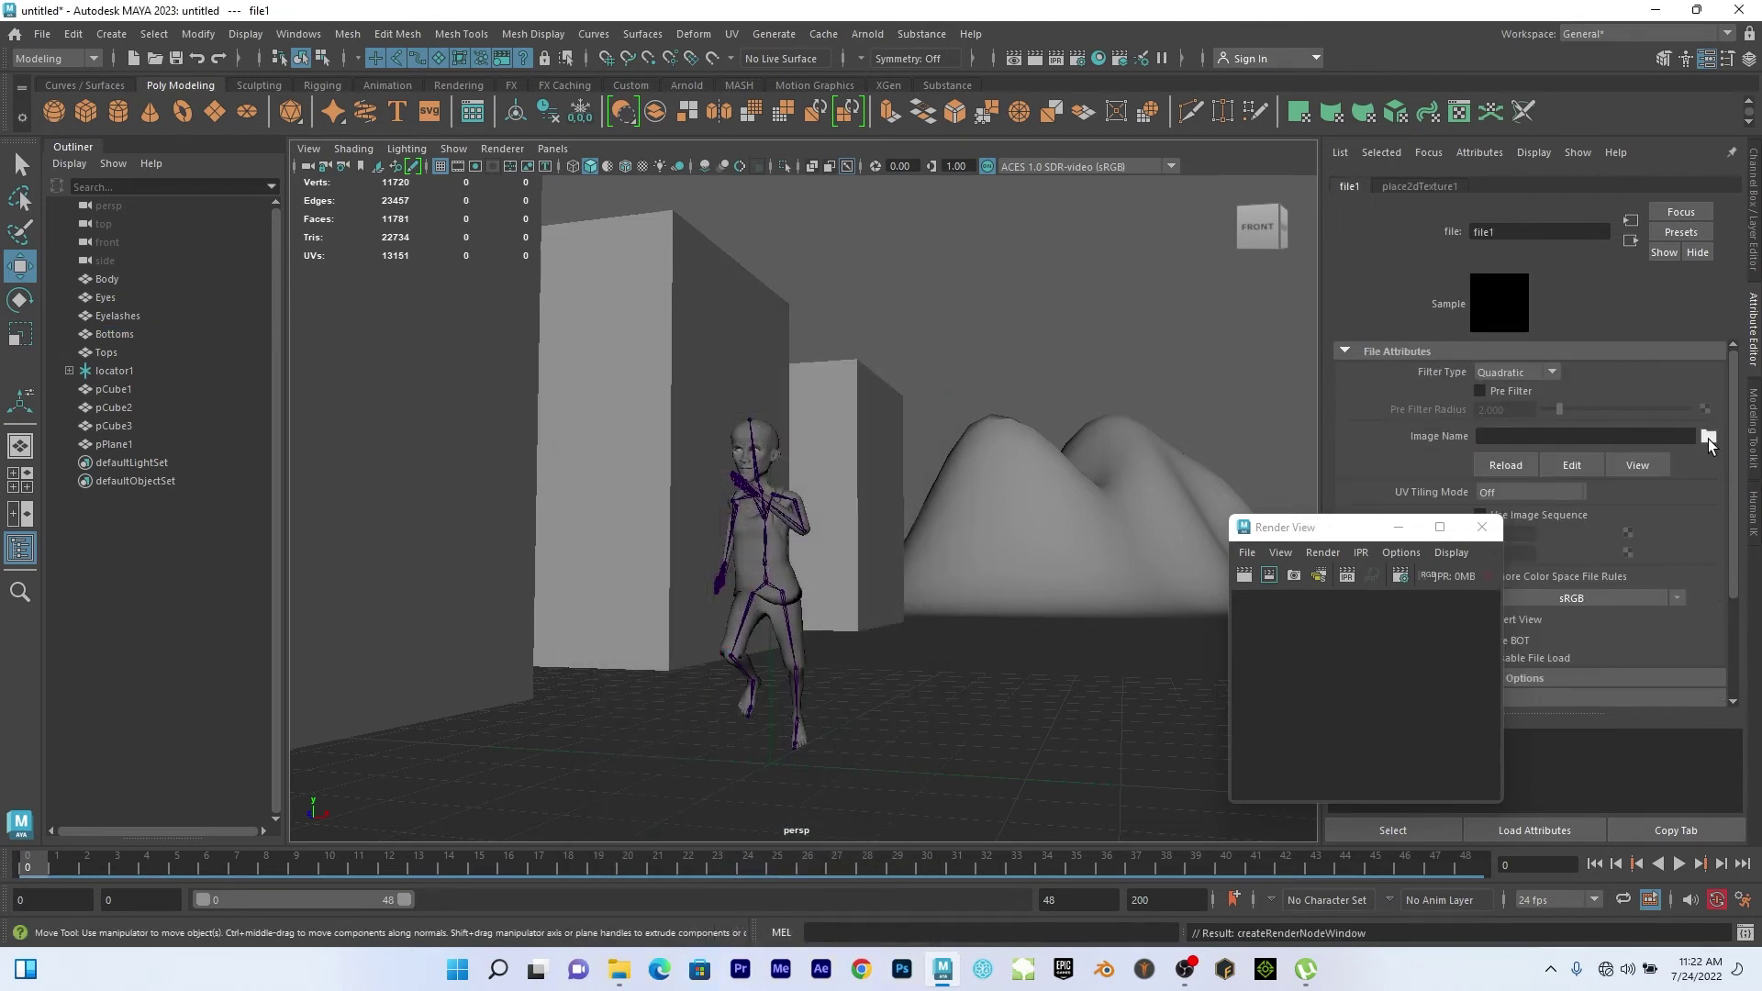
left_click(1709, 437)
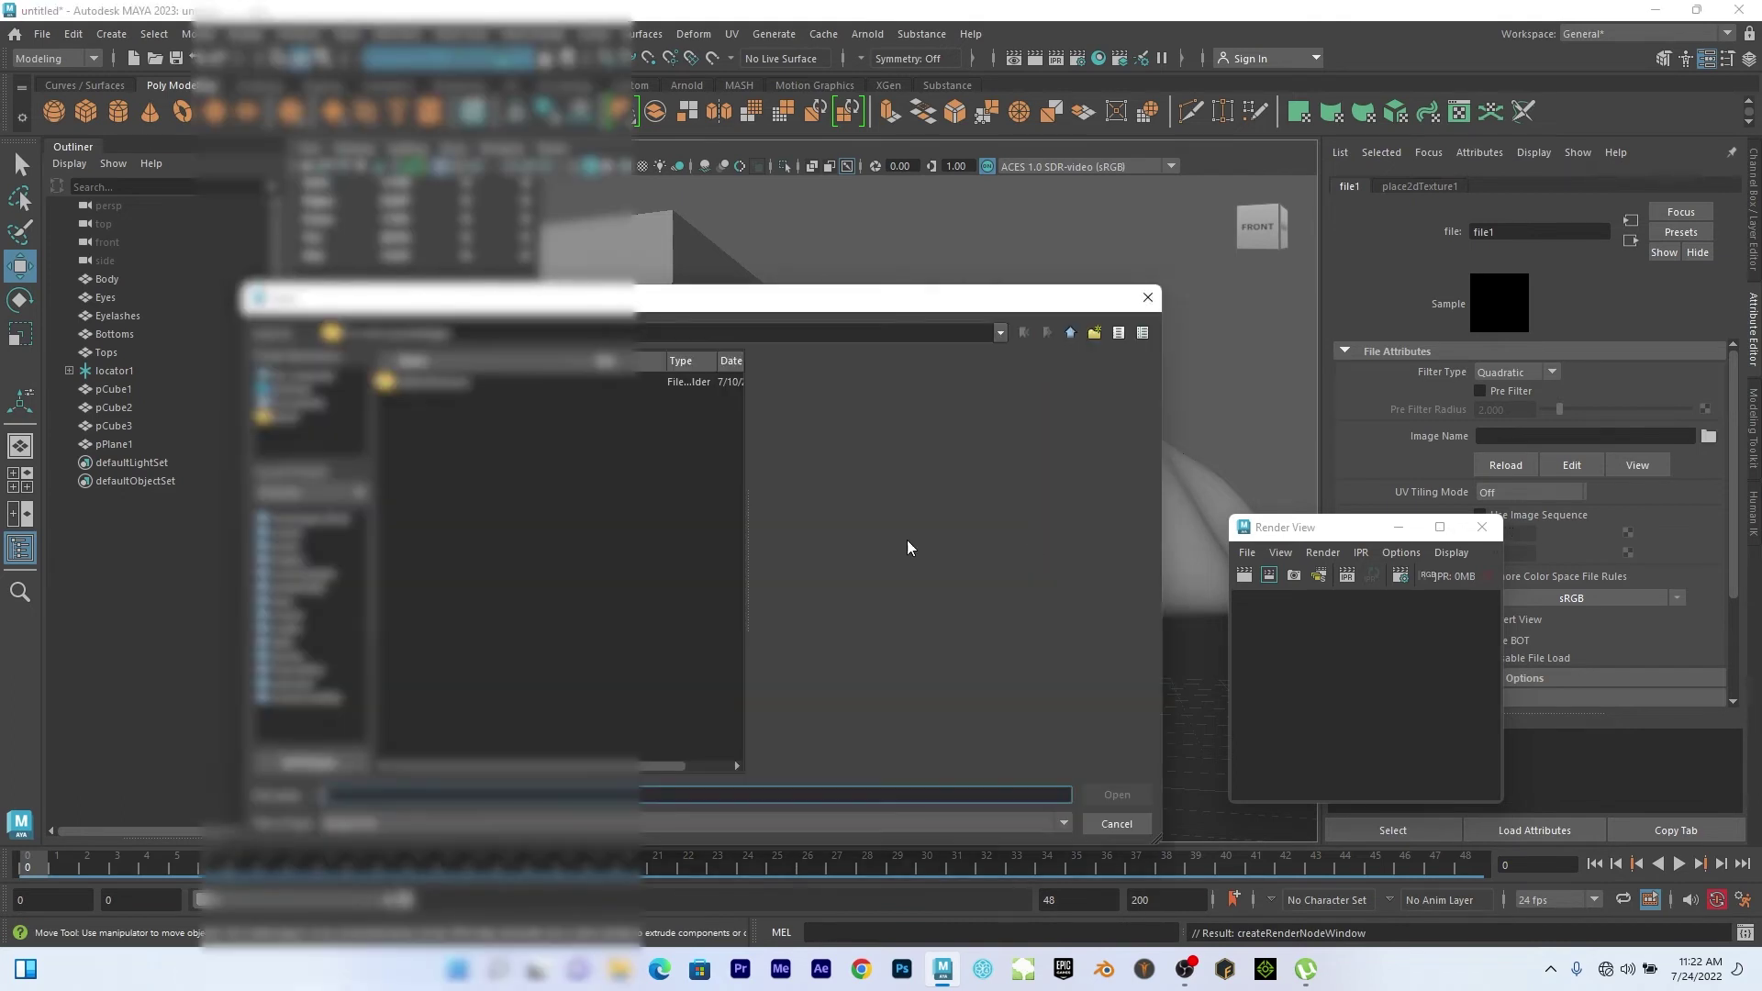
left_click(305, 404)
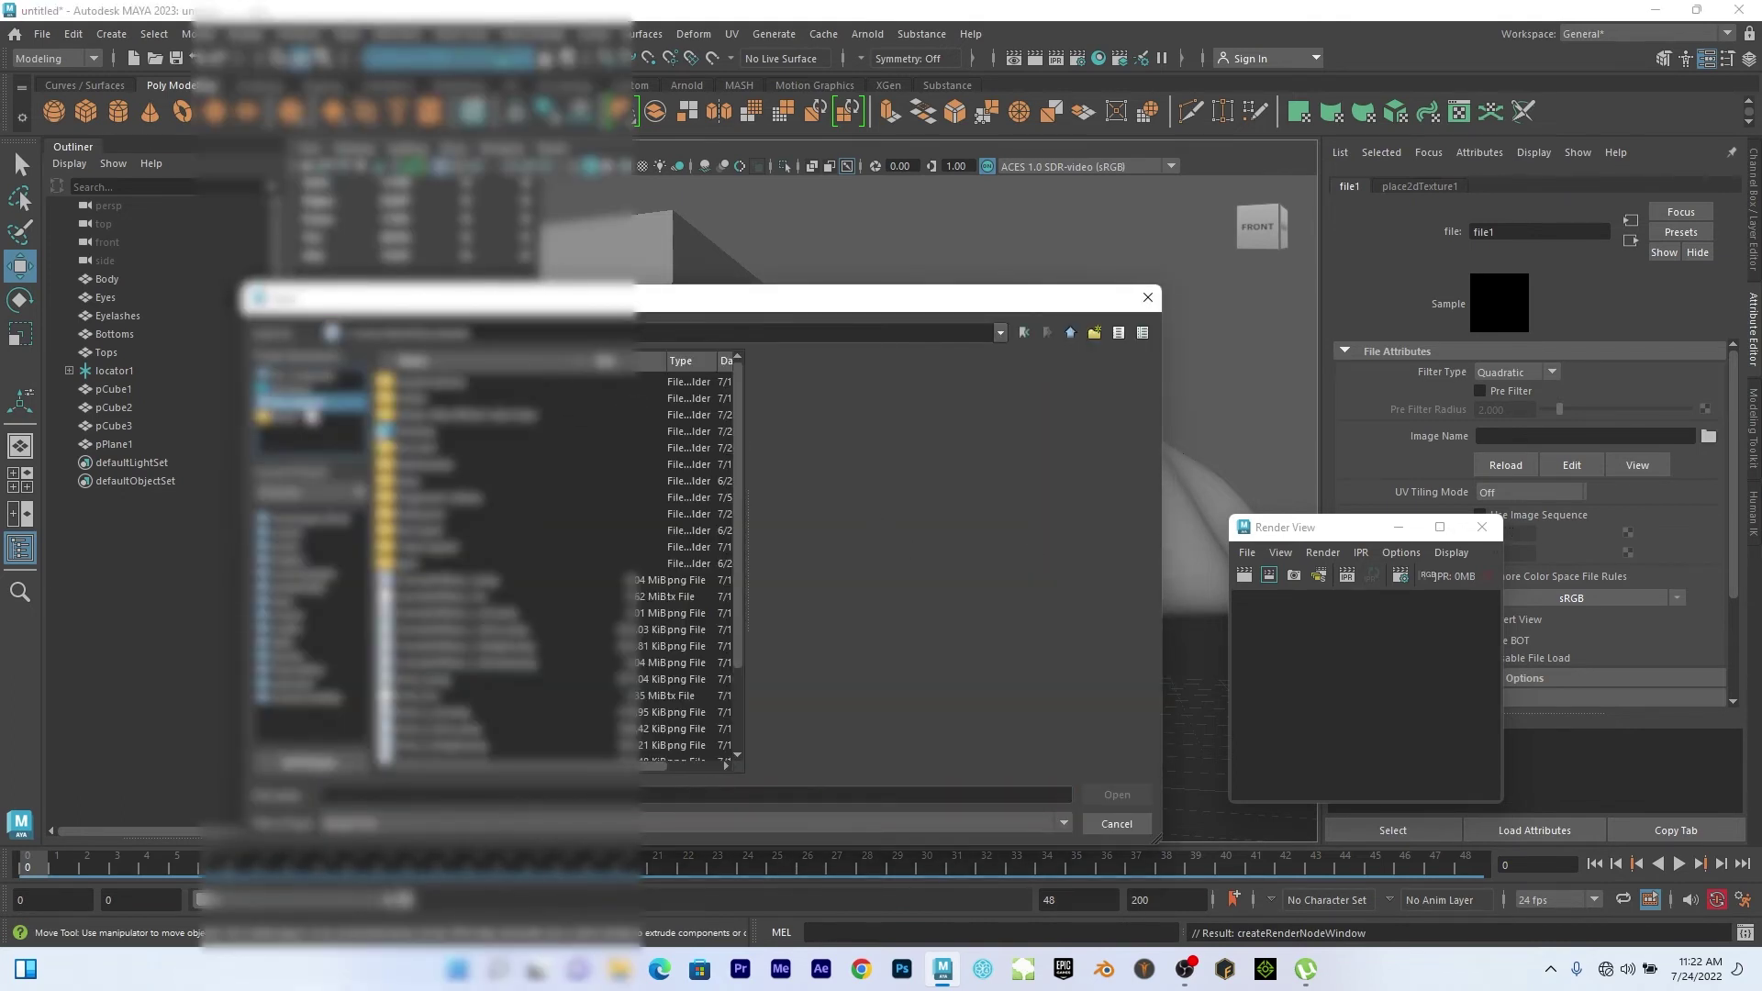
left_click(442, 466)
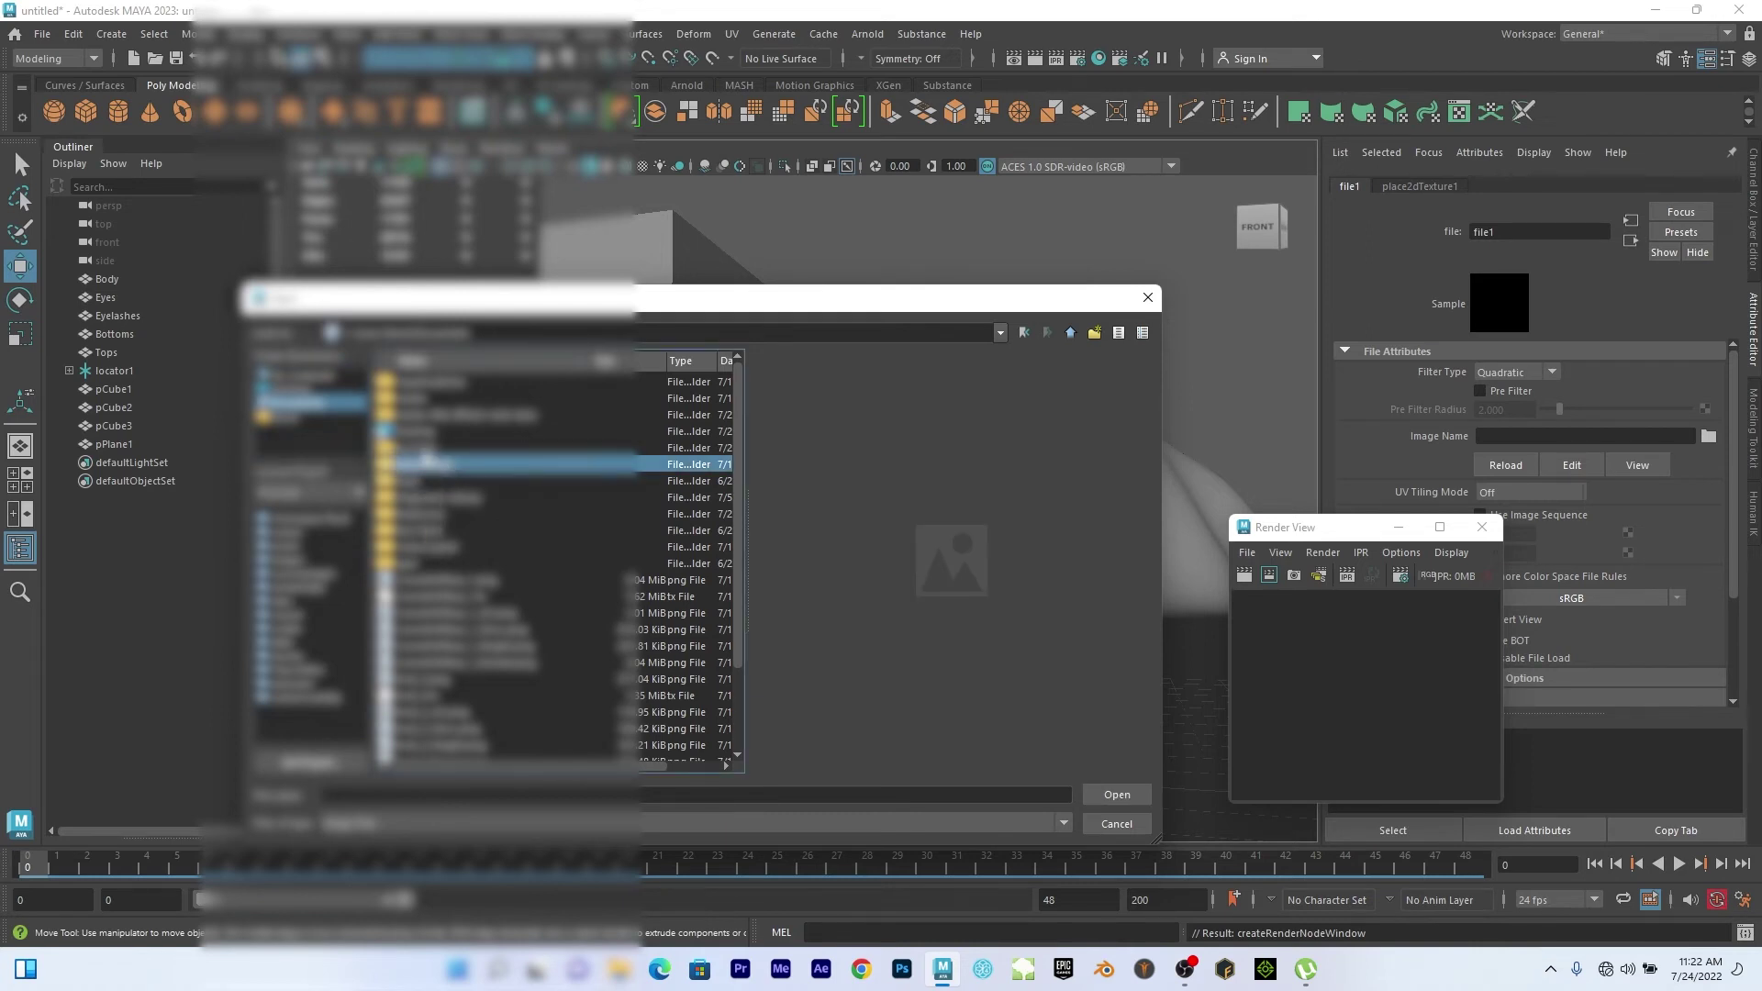
double_click(428, 447)
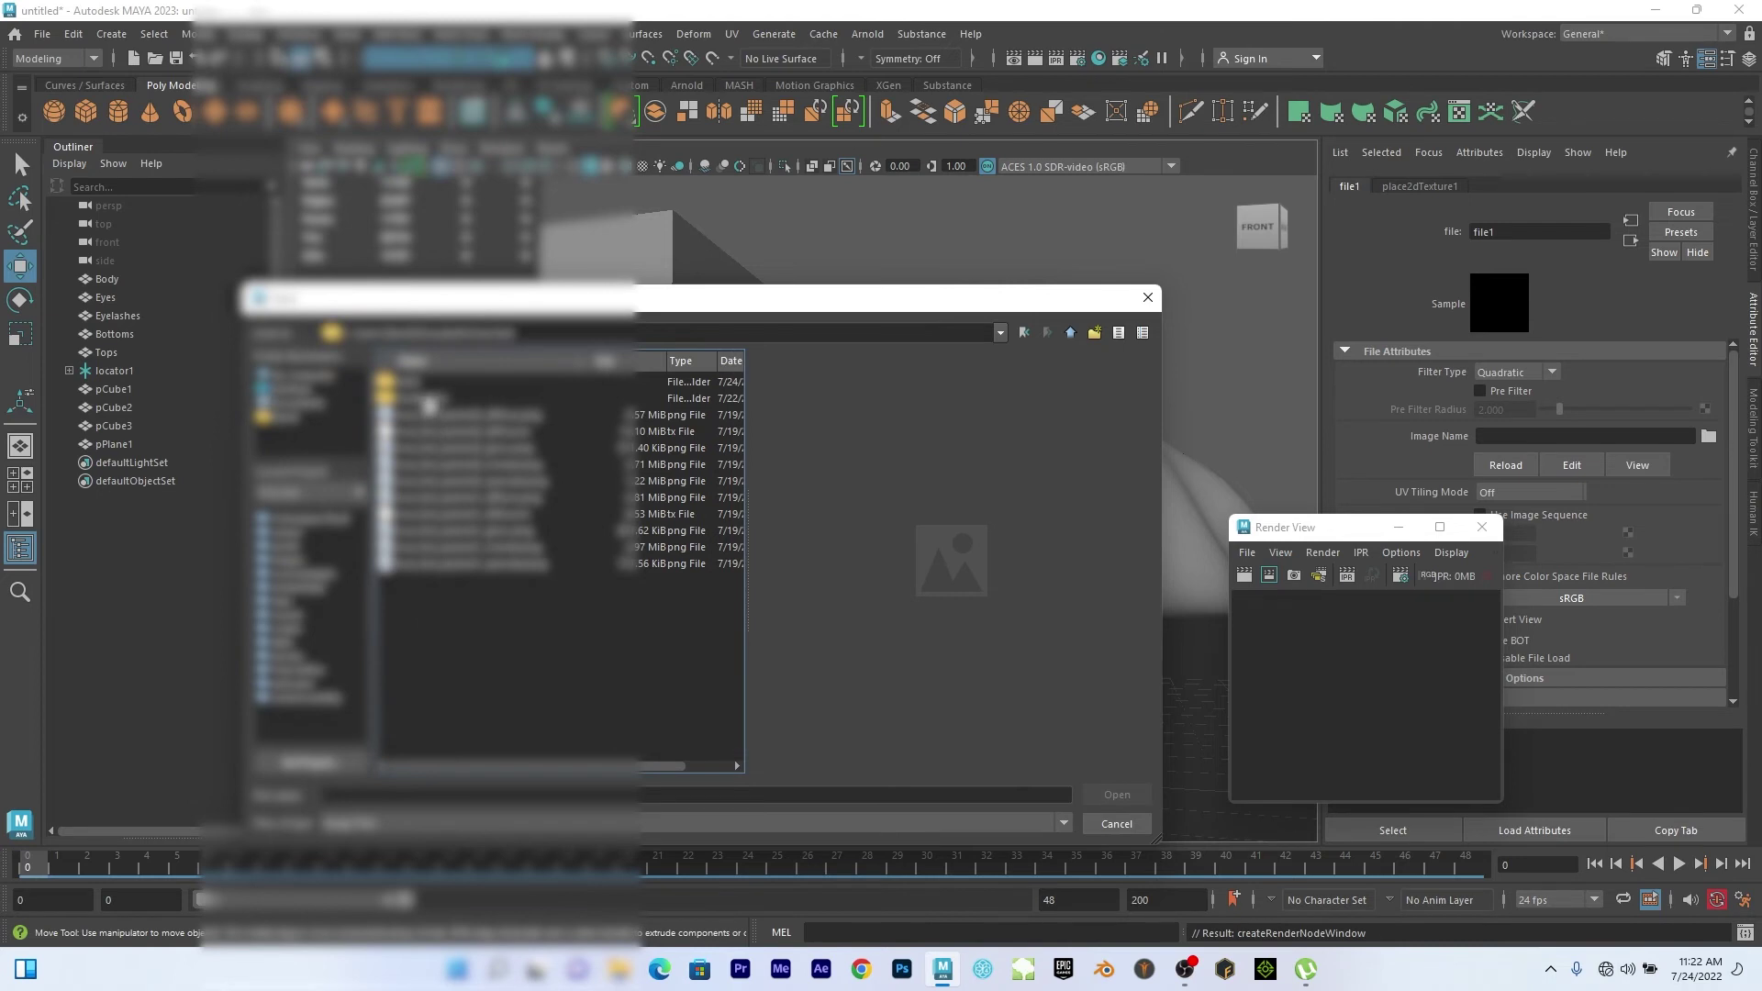
double_click(429, 399)
Preview the texture files and load Yoruba_boy_packed1_diffuse.png into file1.
left_click(443, 401)
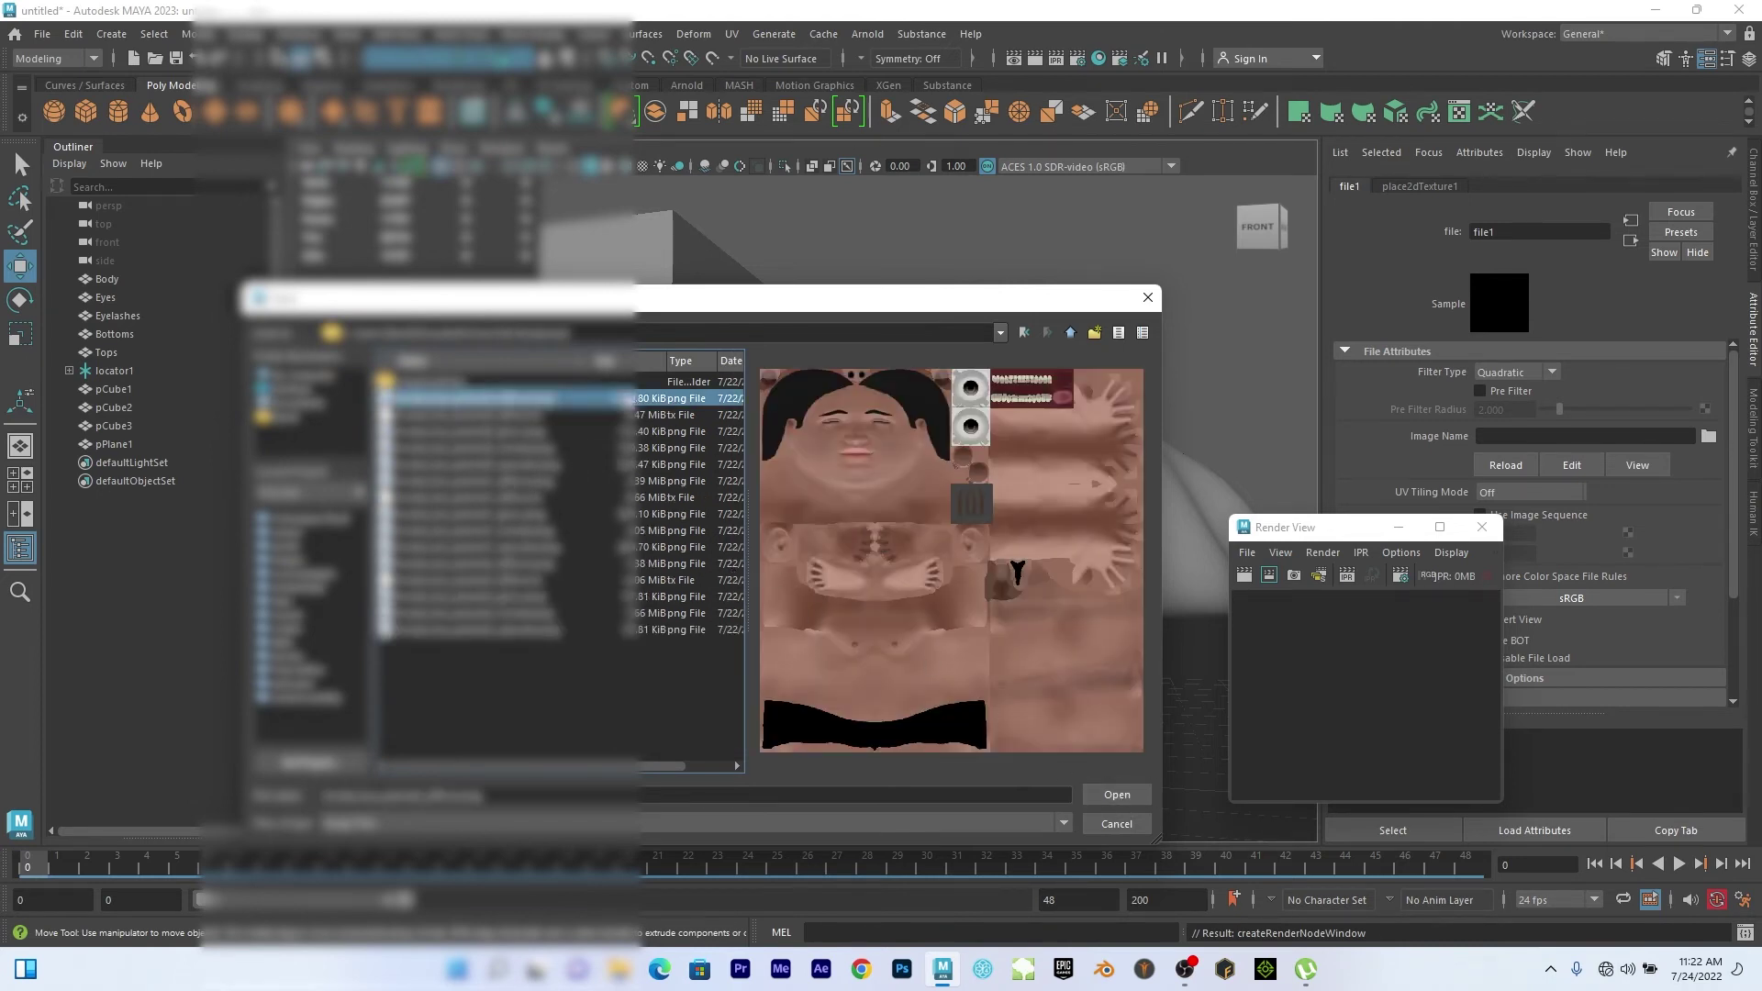
left_click_drag(758, 314, 517, 483)
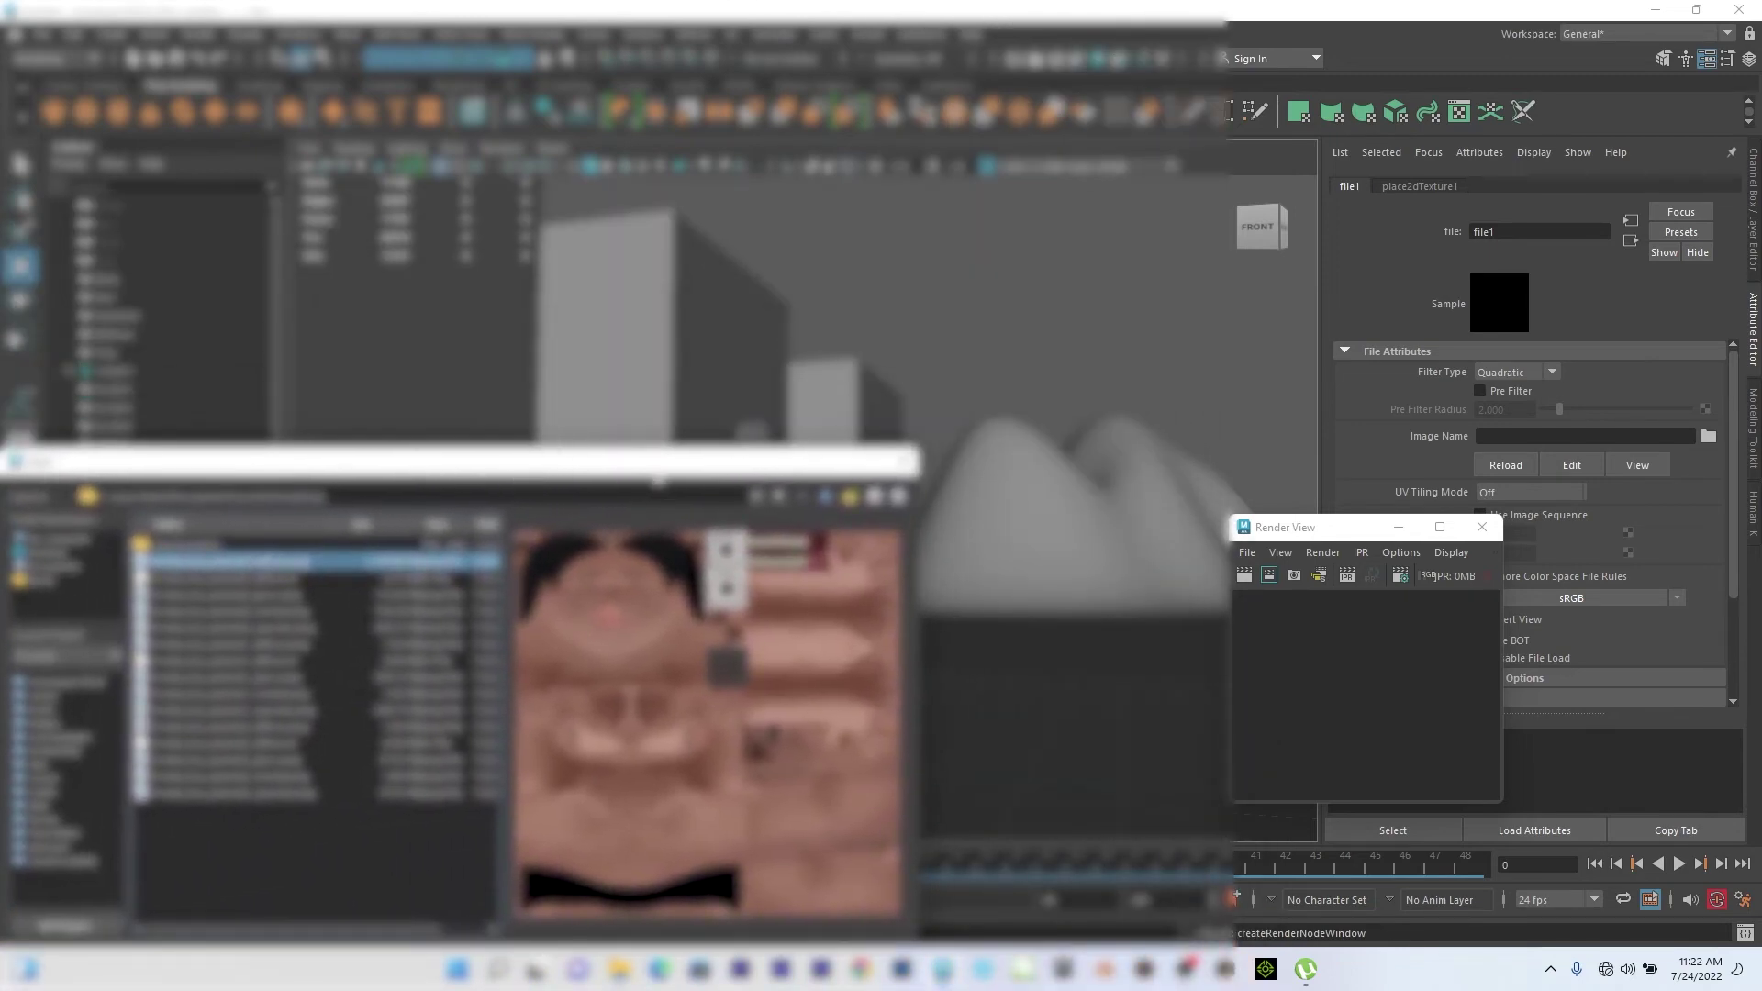
left_click_drag(659, 478, 788, 342)
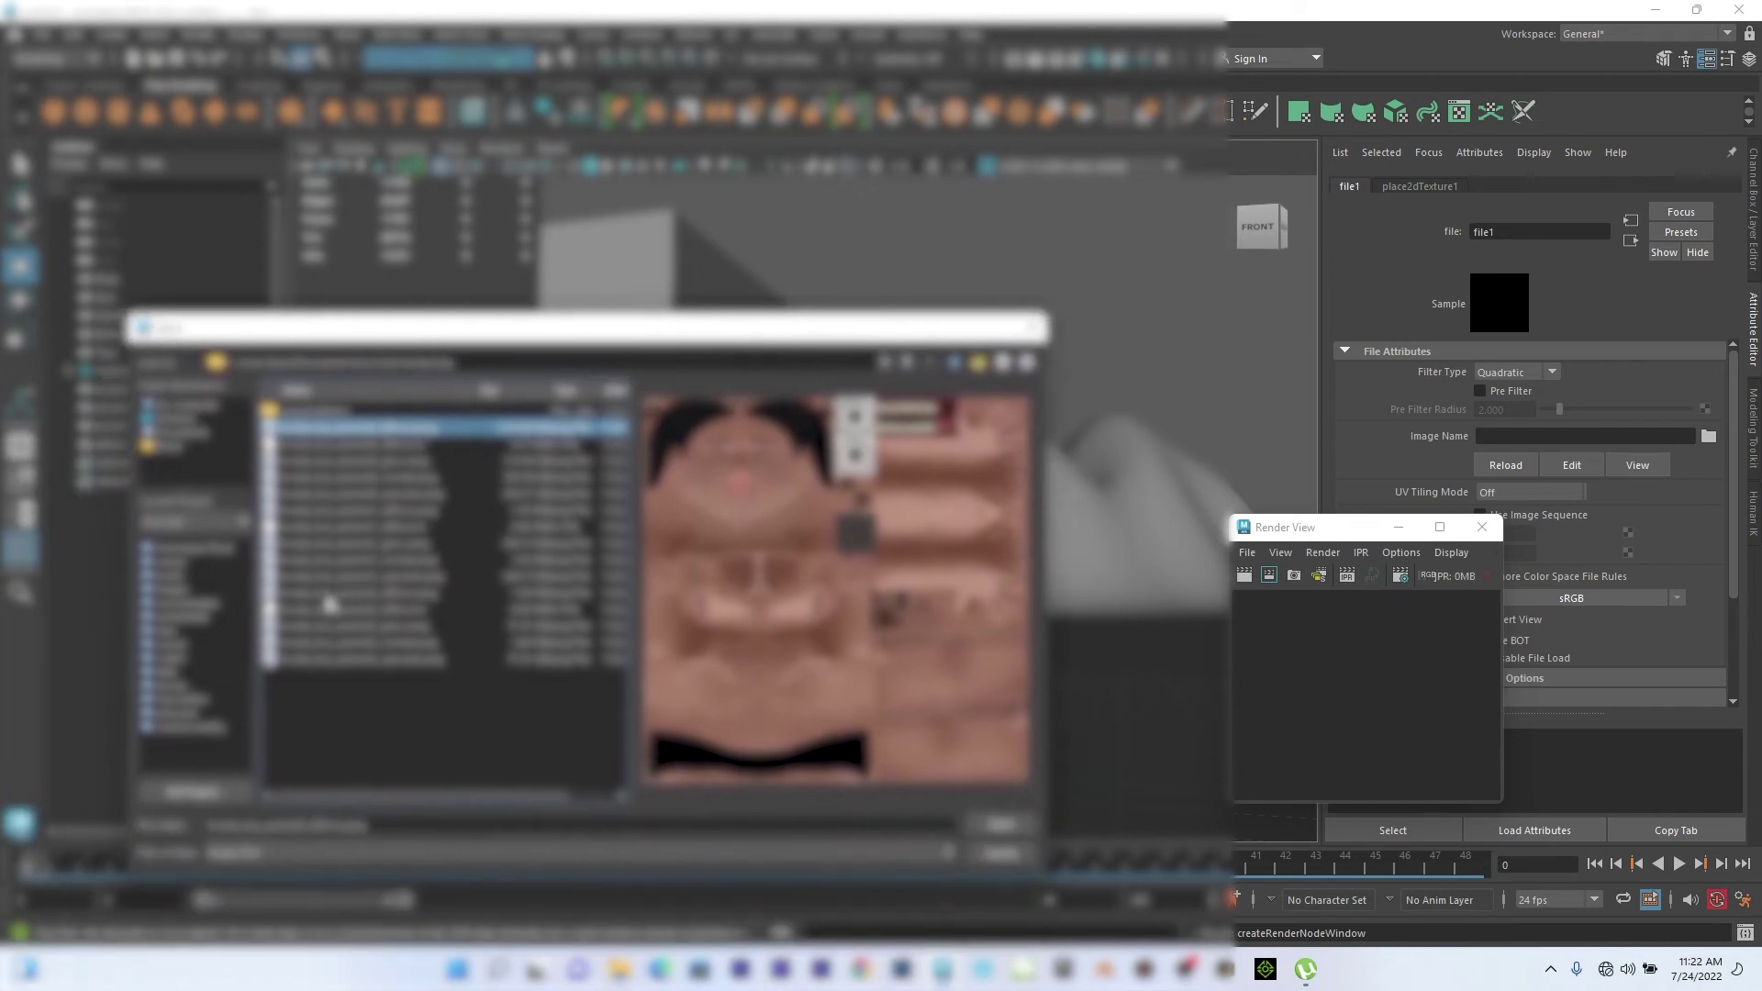
left_click(328, 603)
left_click(360, 642)
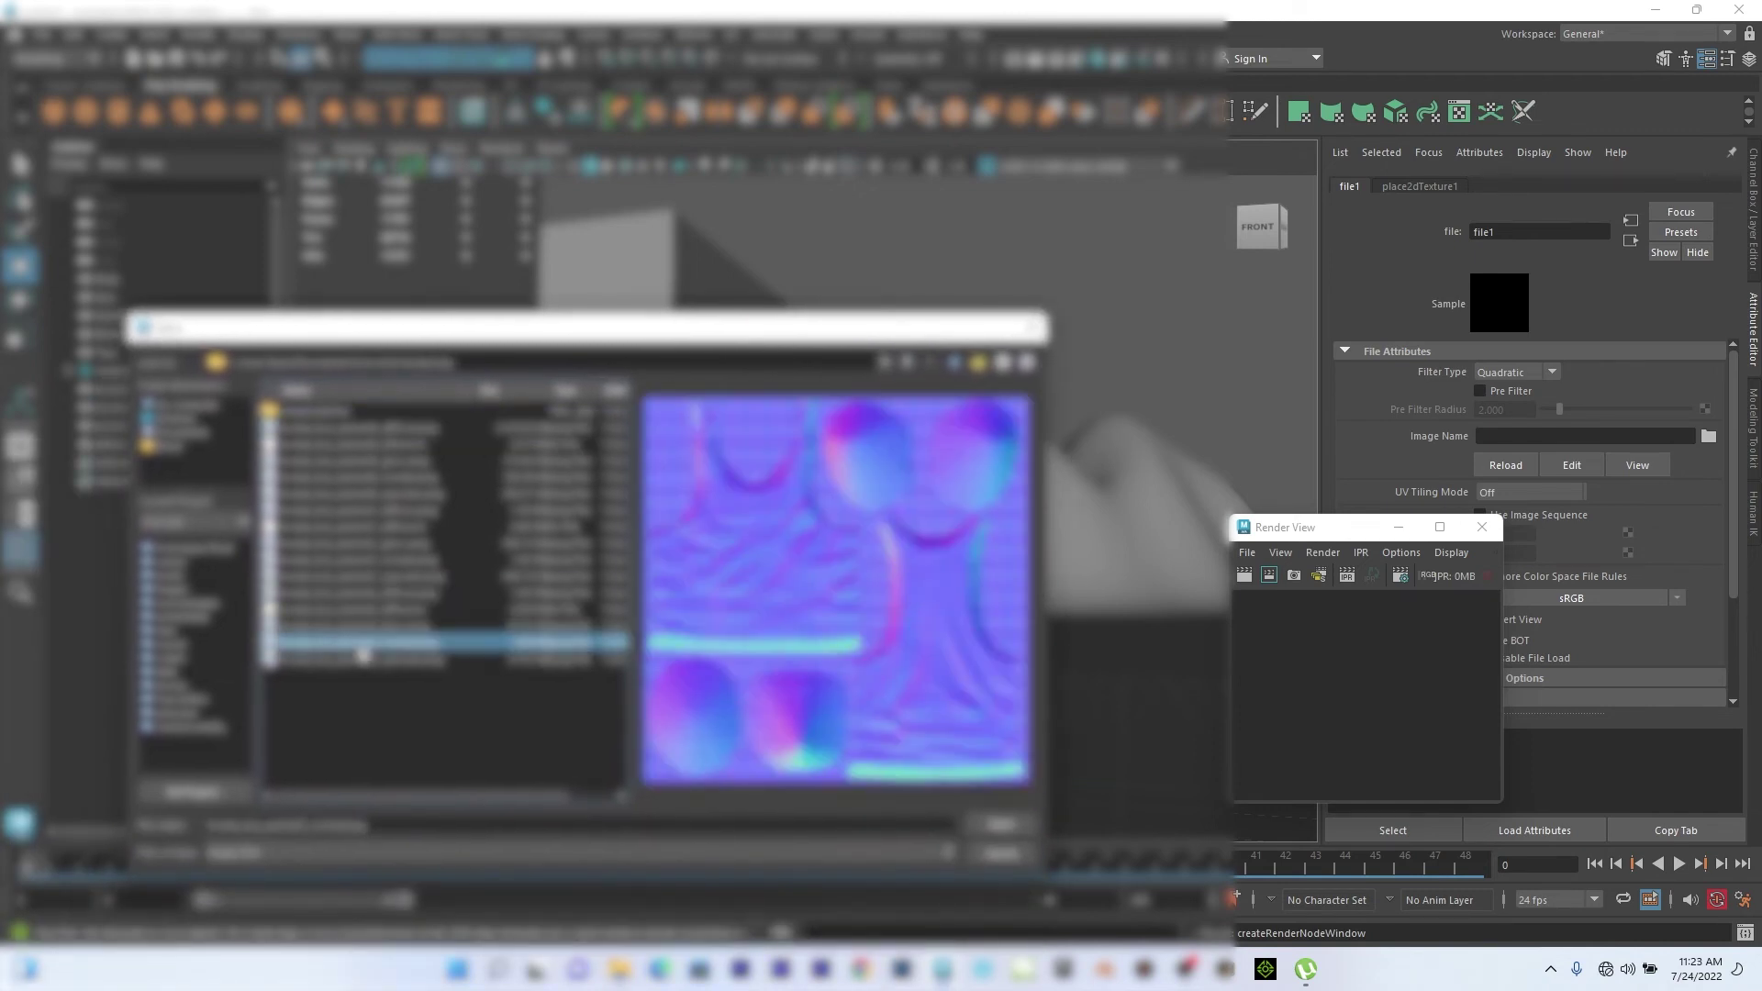
left_click(365, 659)
left_click(372, 612)
left_click(393, 524)
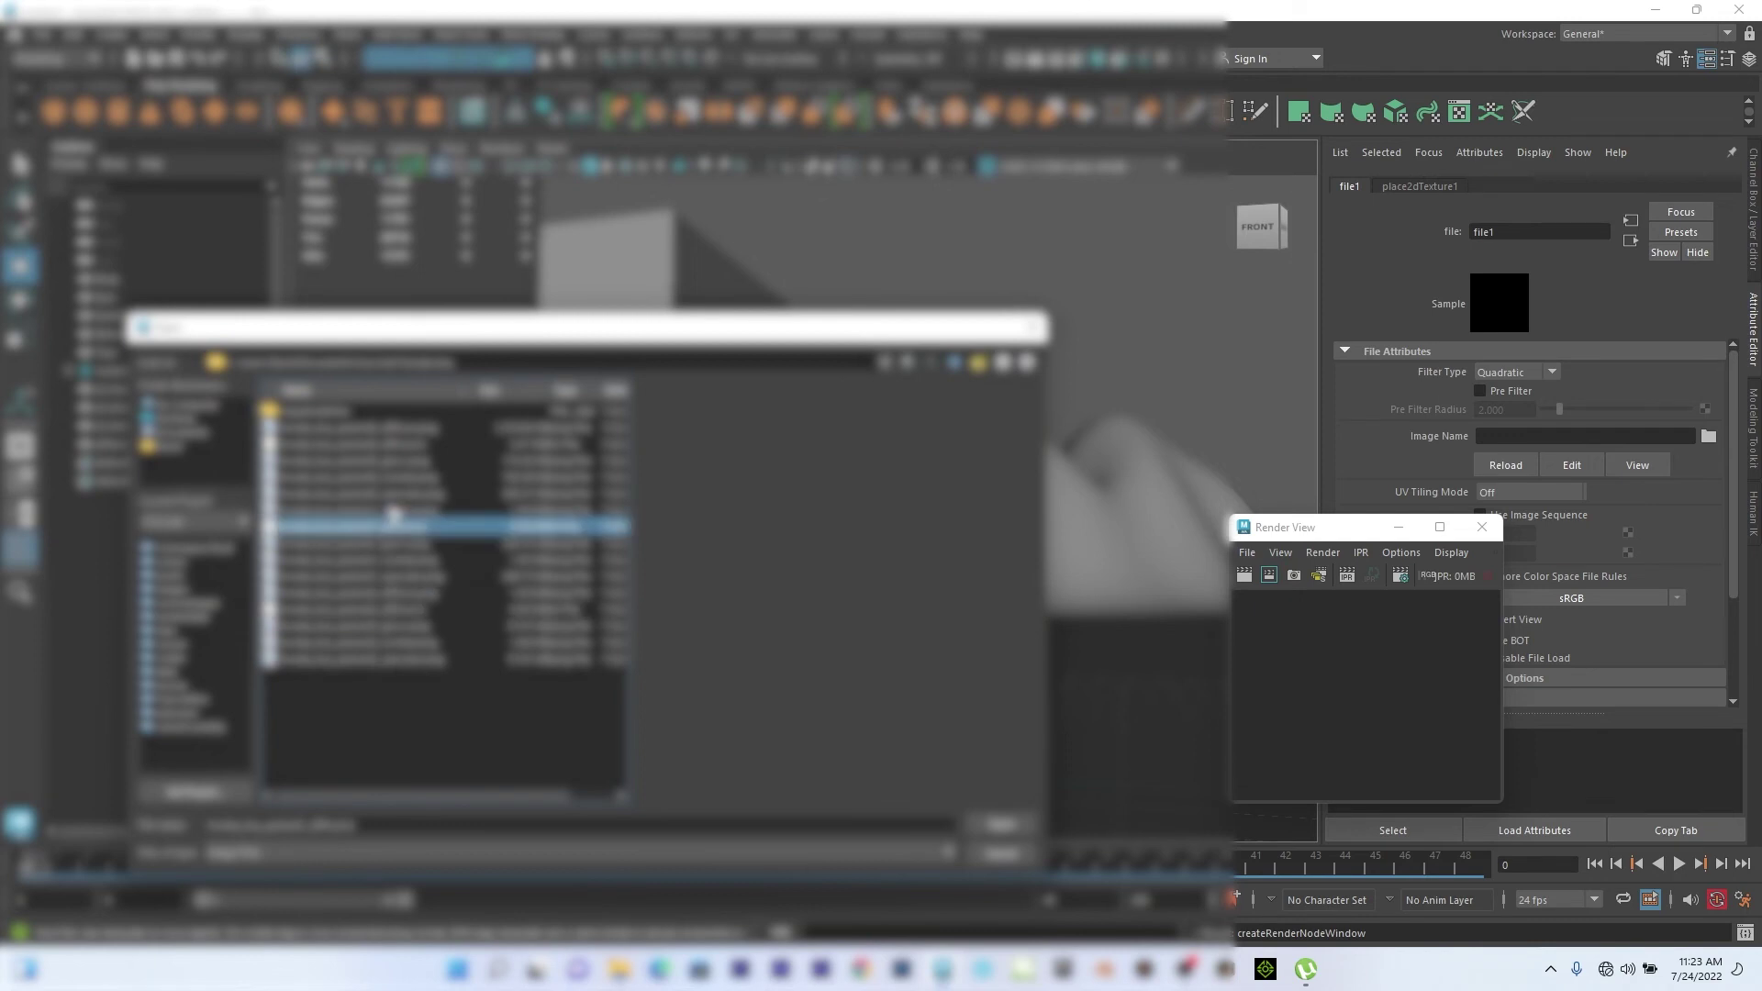
left_click(395, 507)
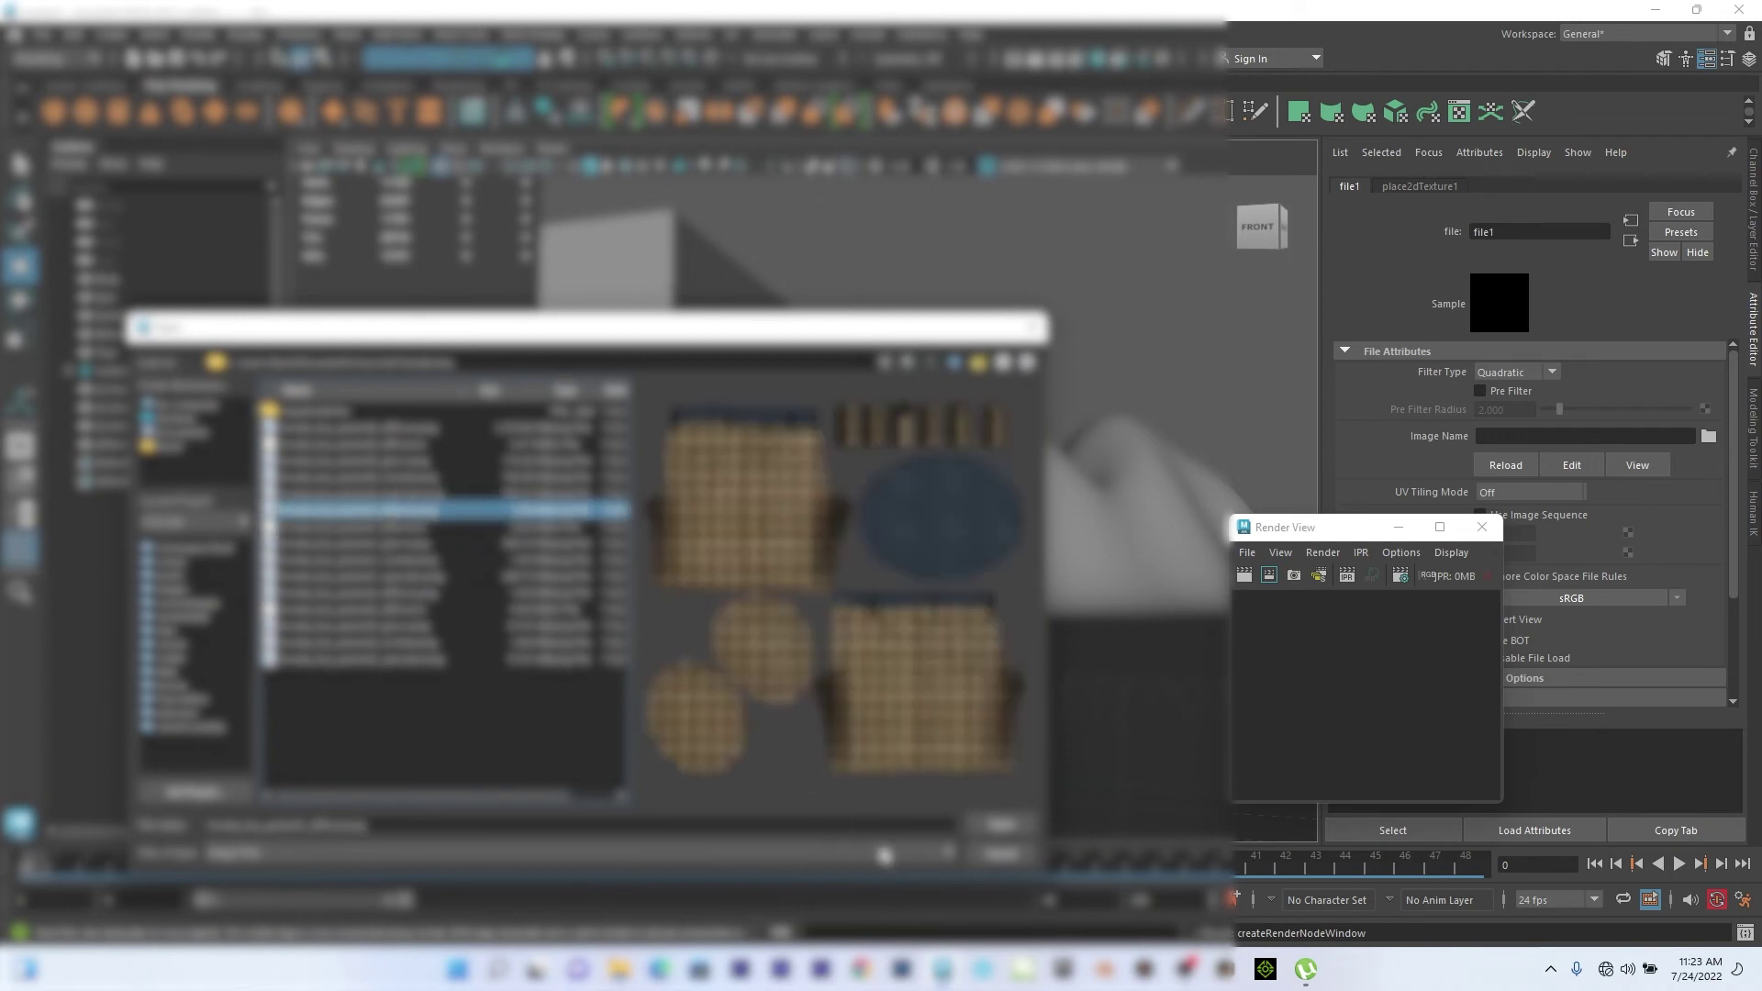
left_click(973, 826)
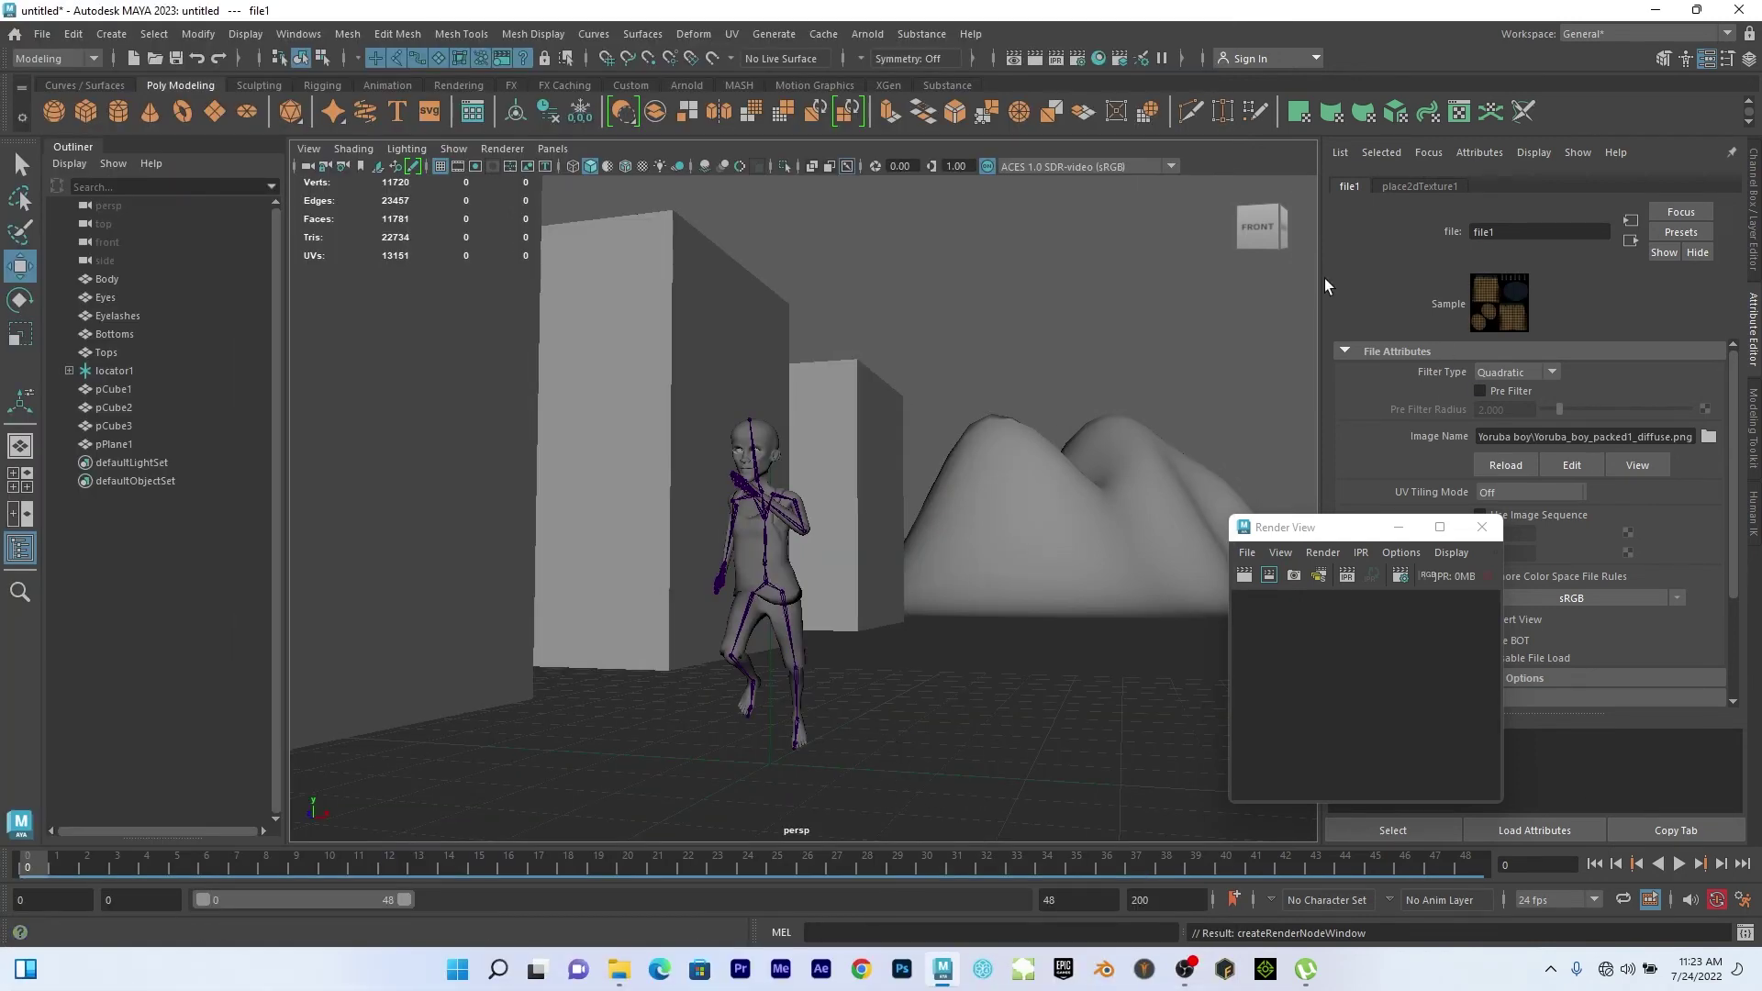
Turn on textured display and connect a File texture node to the singlet material's Color.
left_click(646, 167)
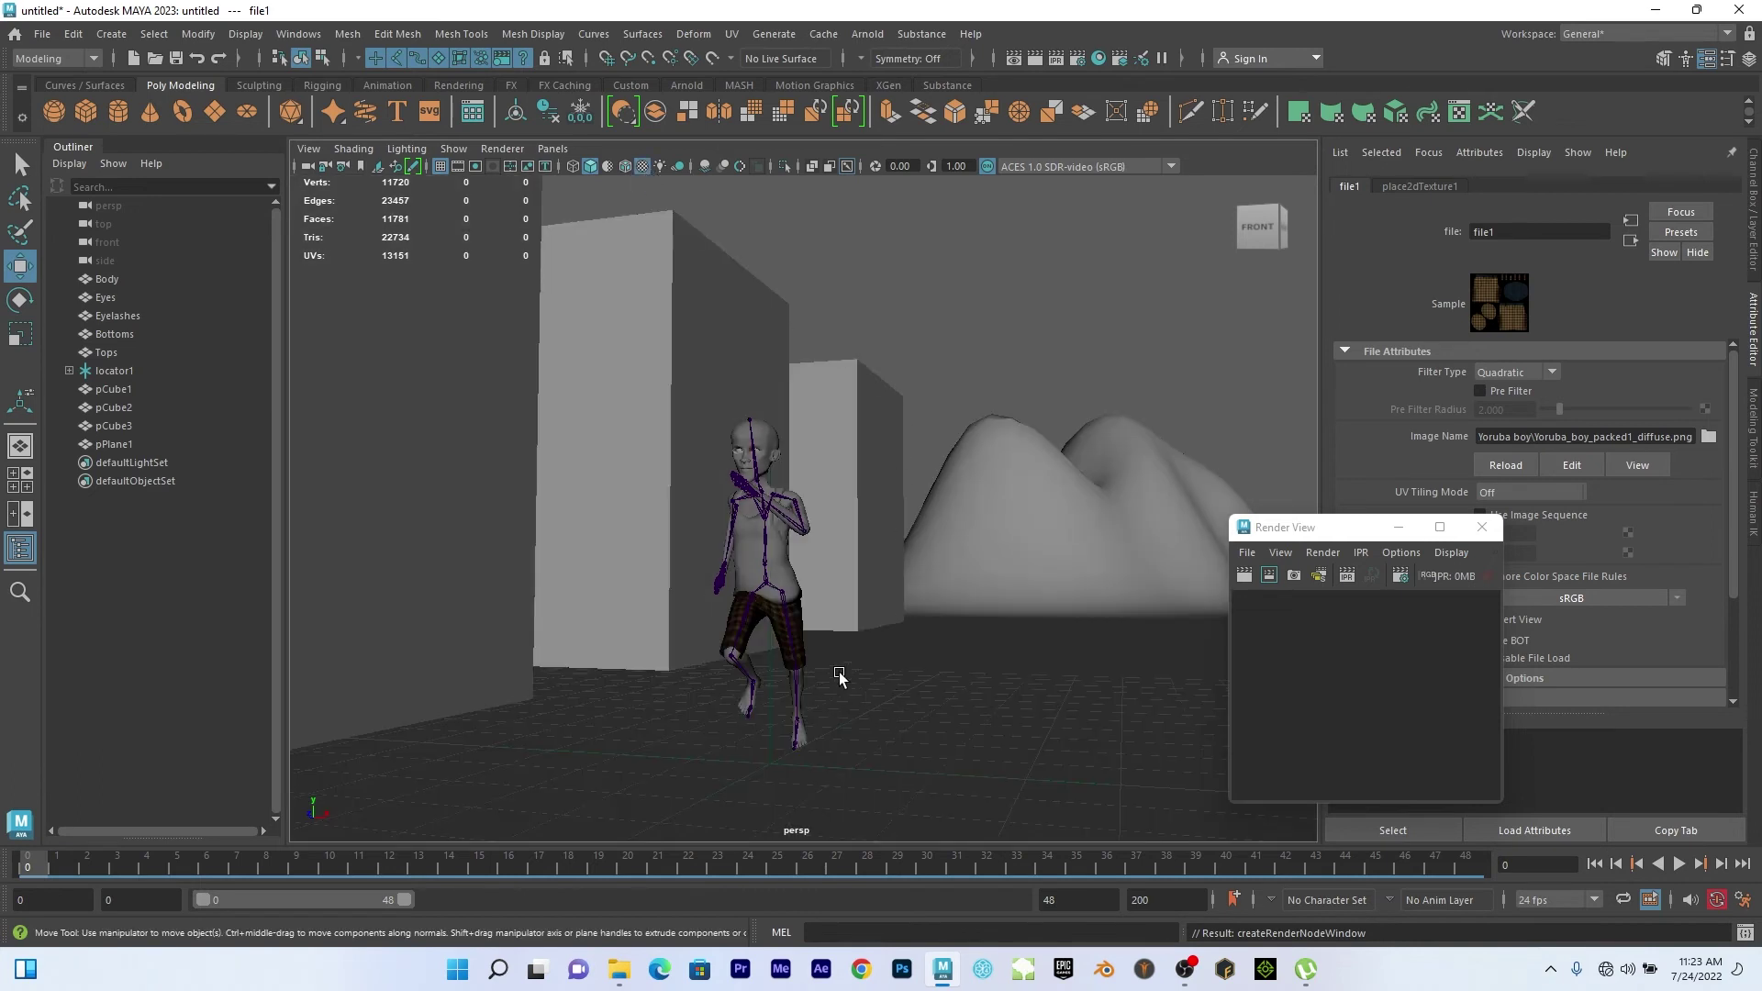
left_click(782, 547)
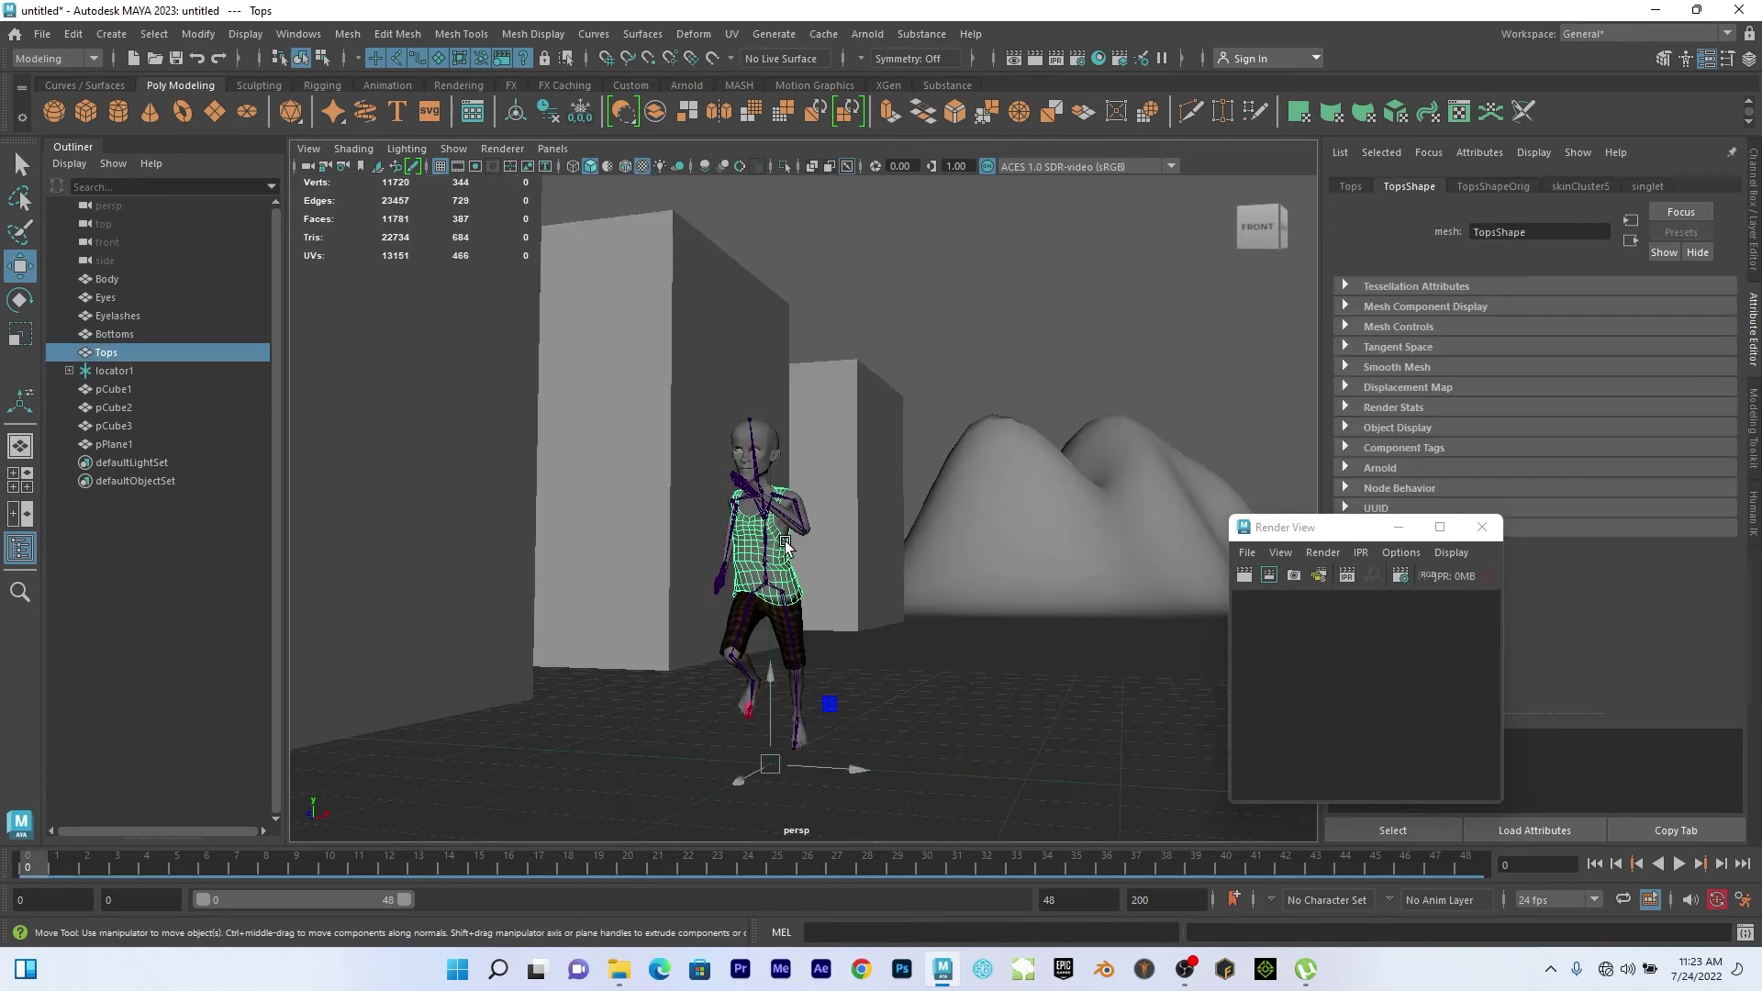
left_click(1656, 186)
left_click(1704, 420)
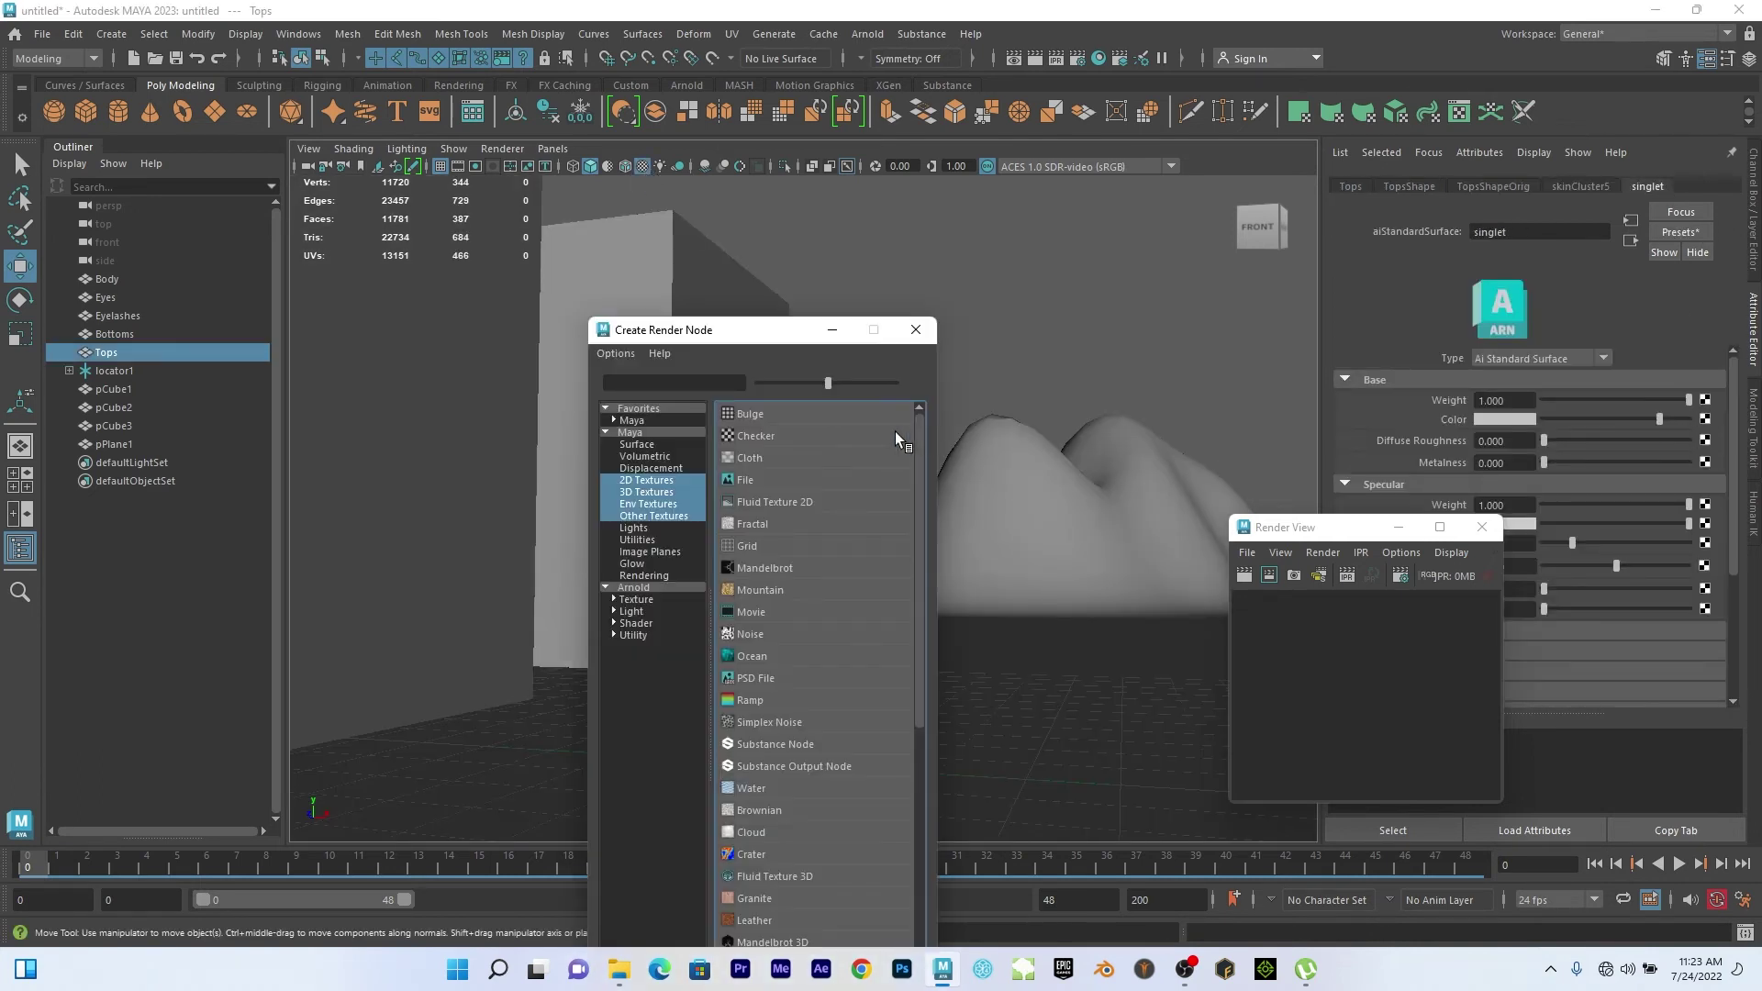
left_click(768, 487)
left_click(1708, 436)
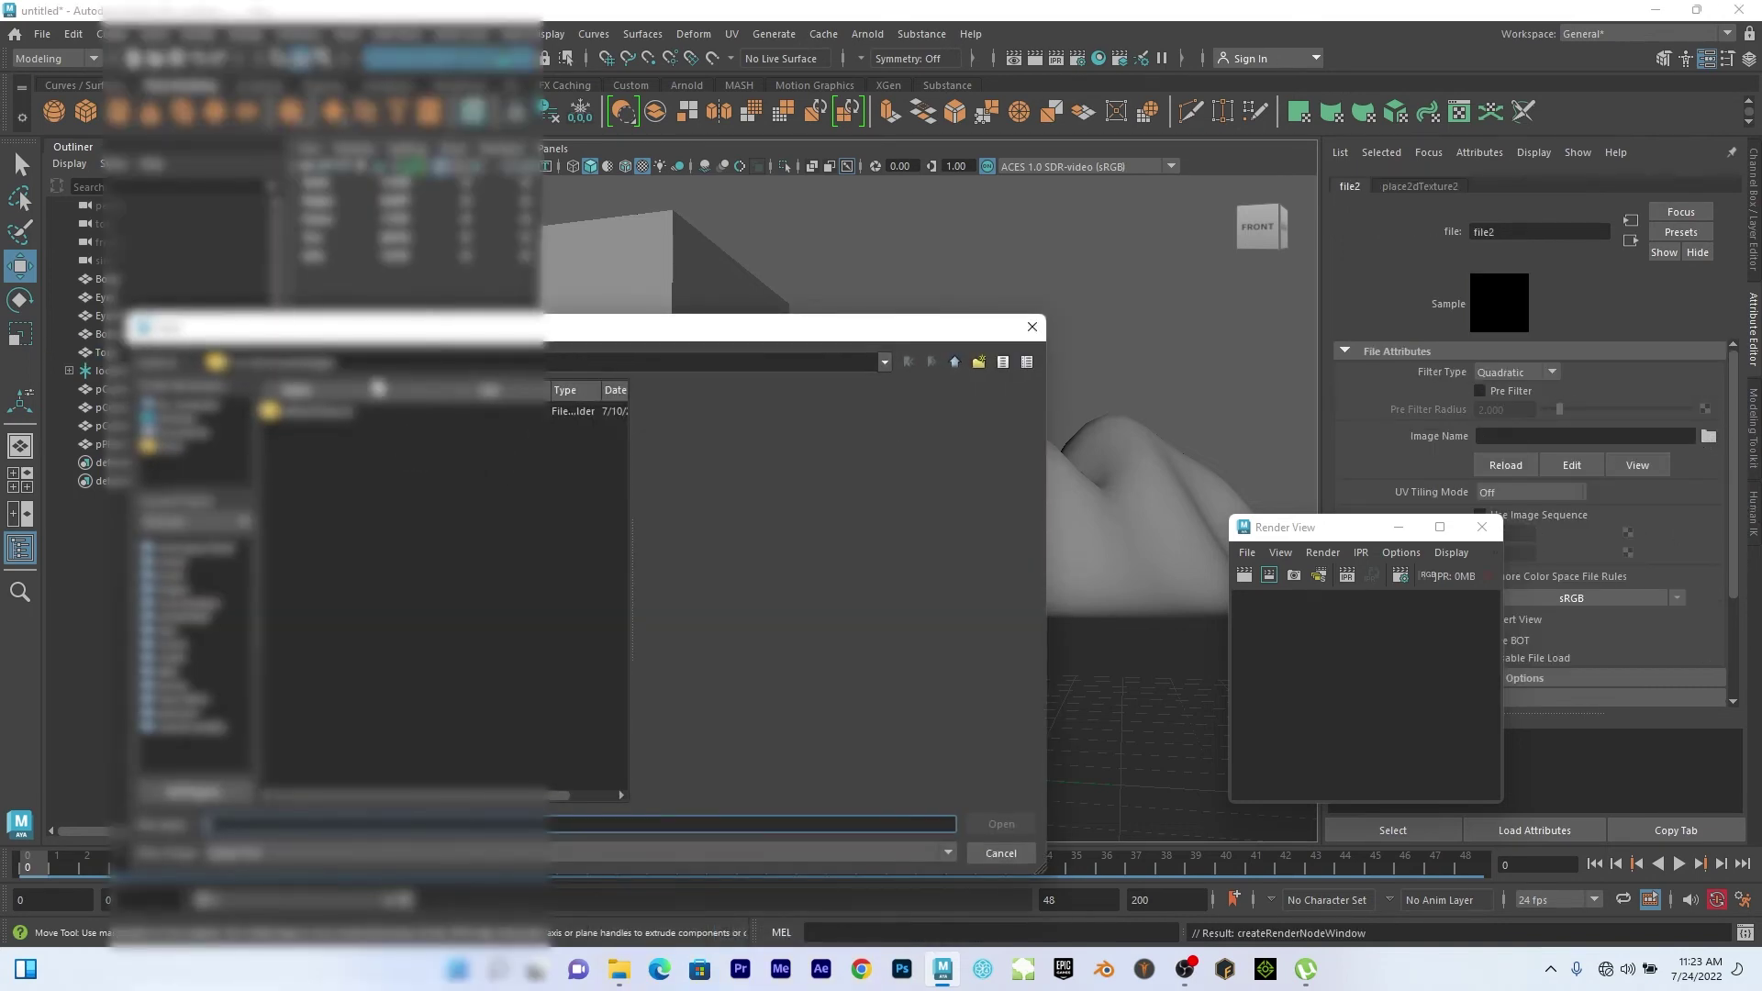
Find the green-striped singlet texture and load it into file2.
left_click(186, 433)
left_click(310, 478)
double_click(311, 478)
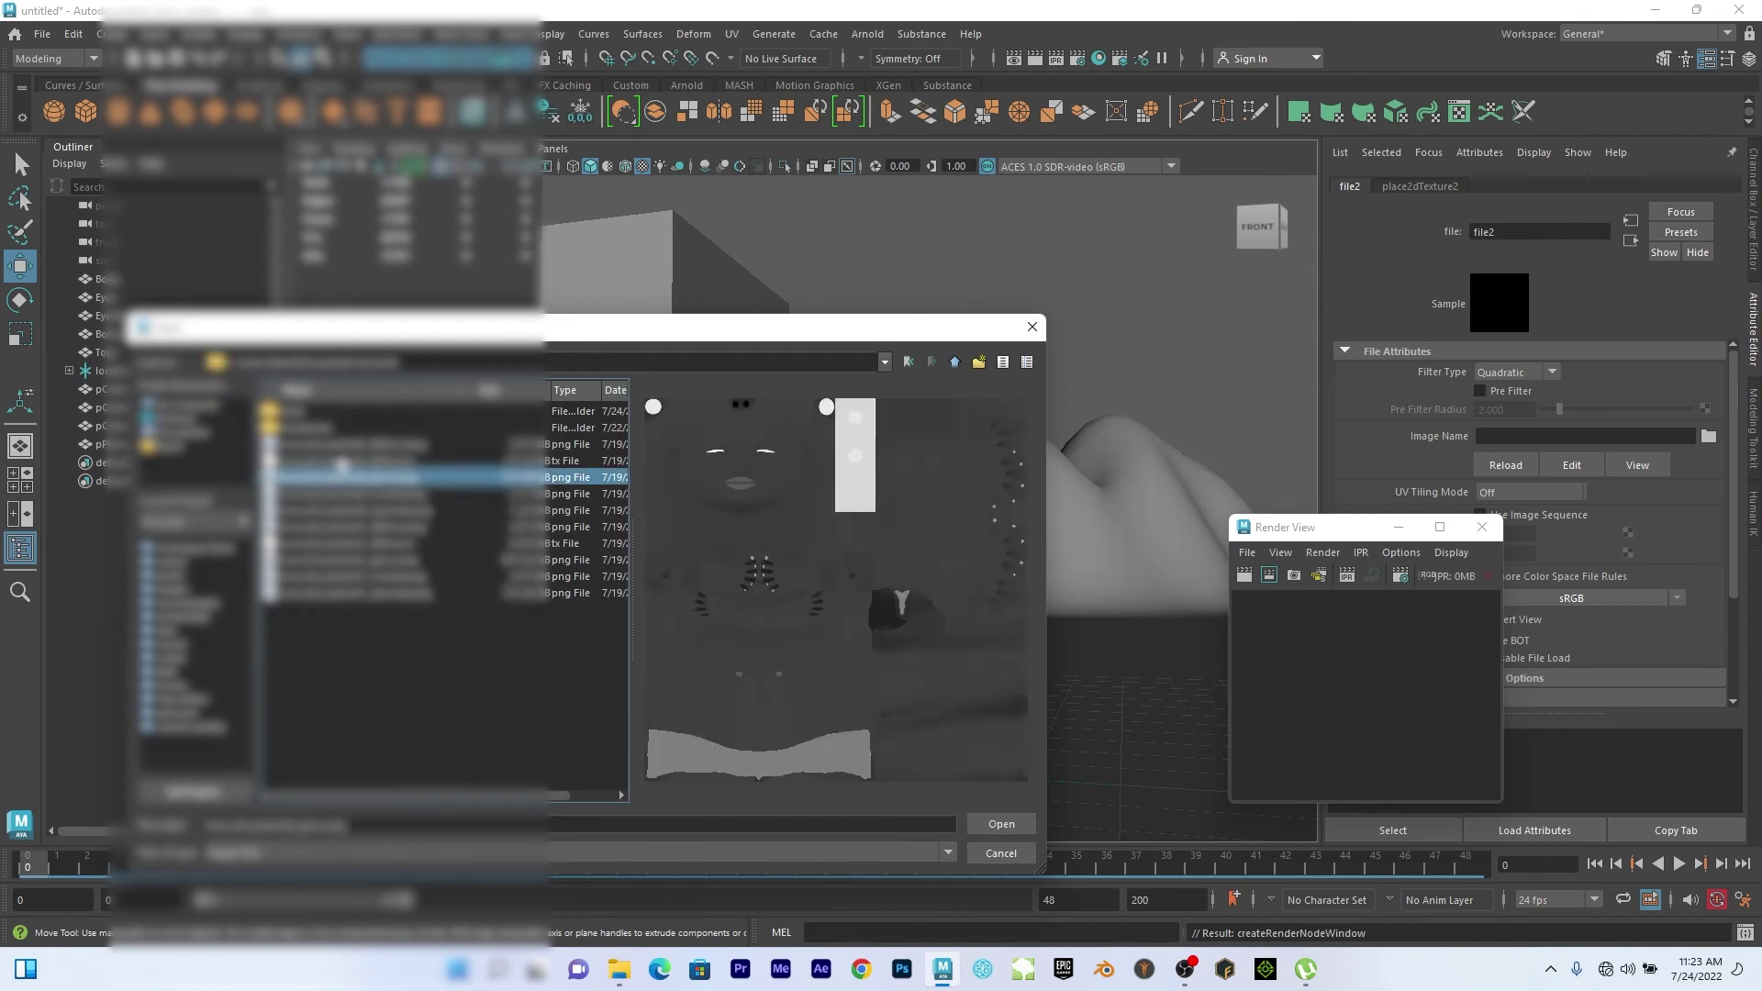
left_click(351, 447)
left_click(378, 511)
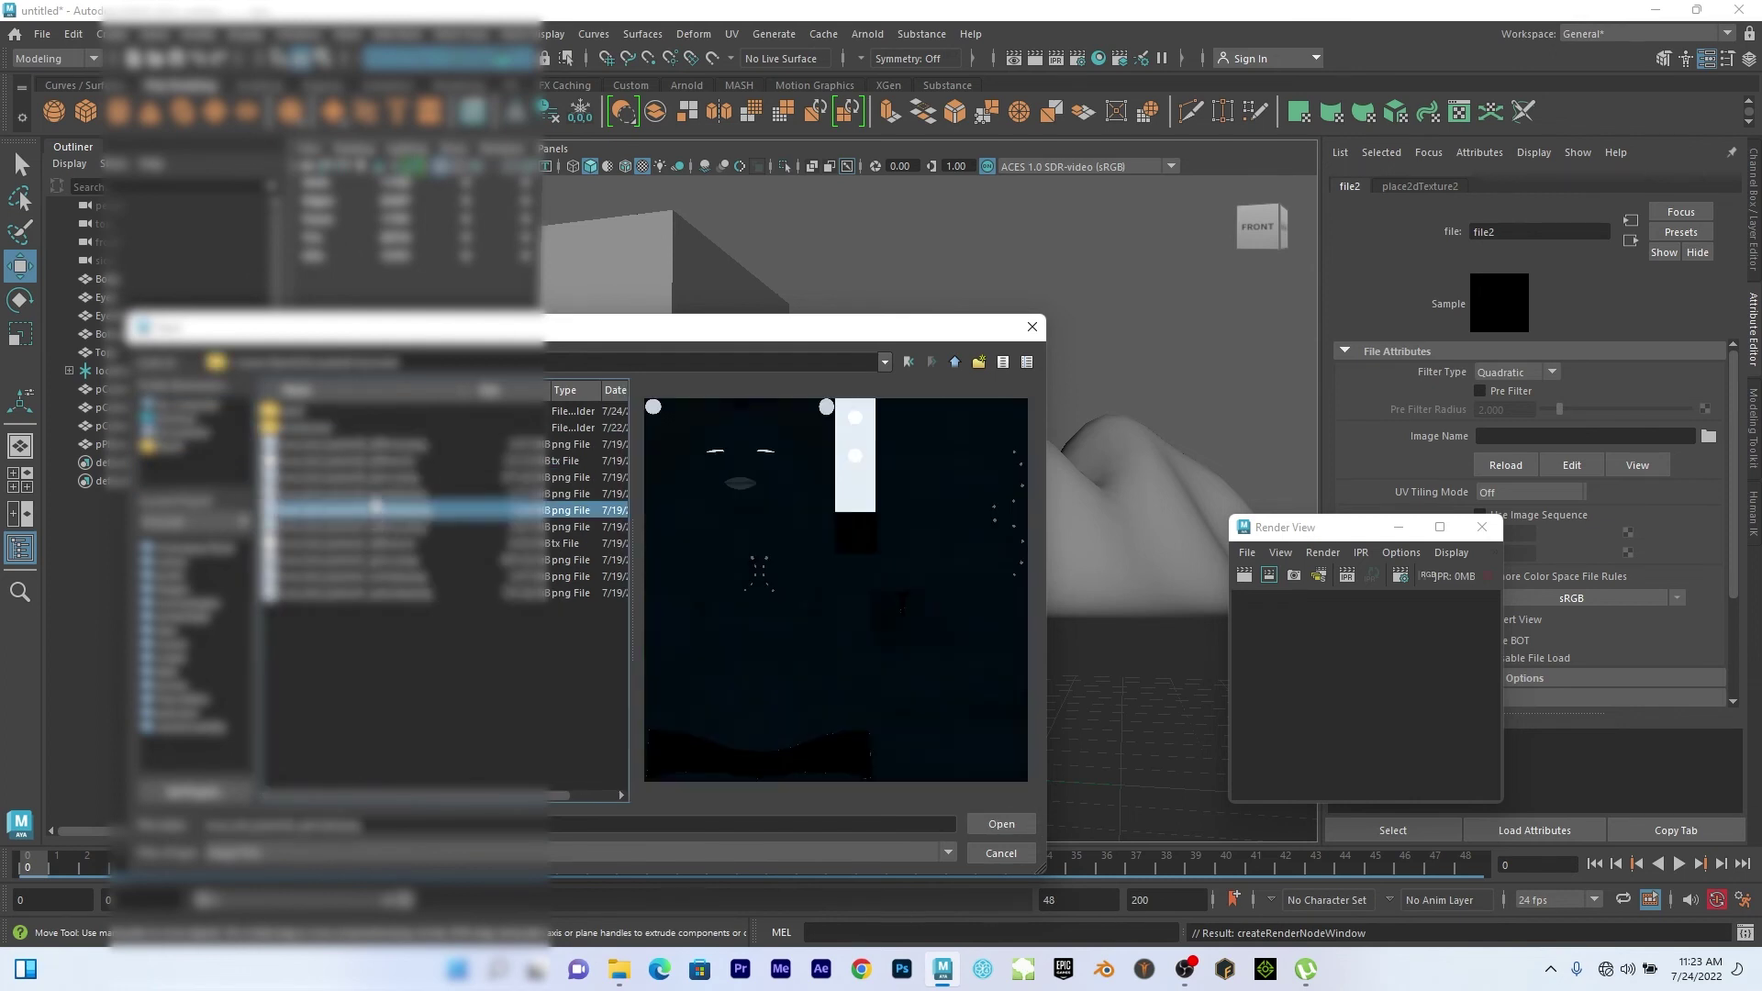
left_click(376, 496)
left_click(375, 528)
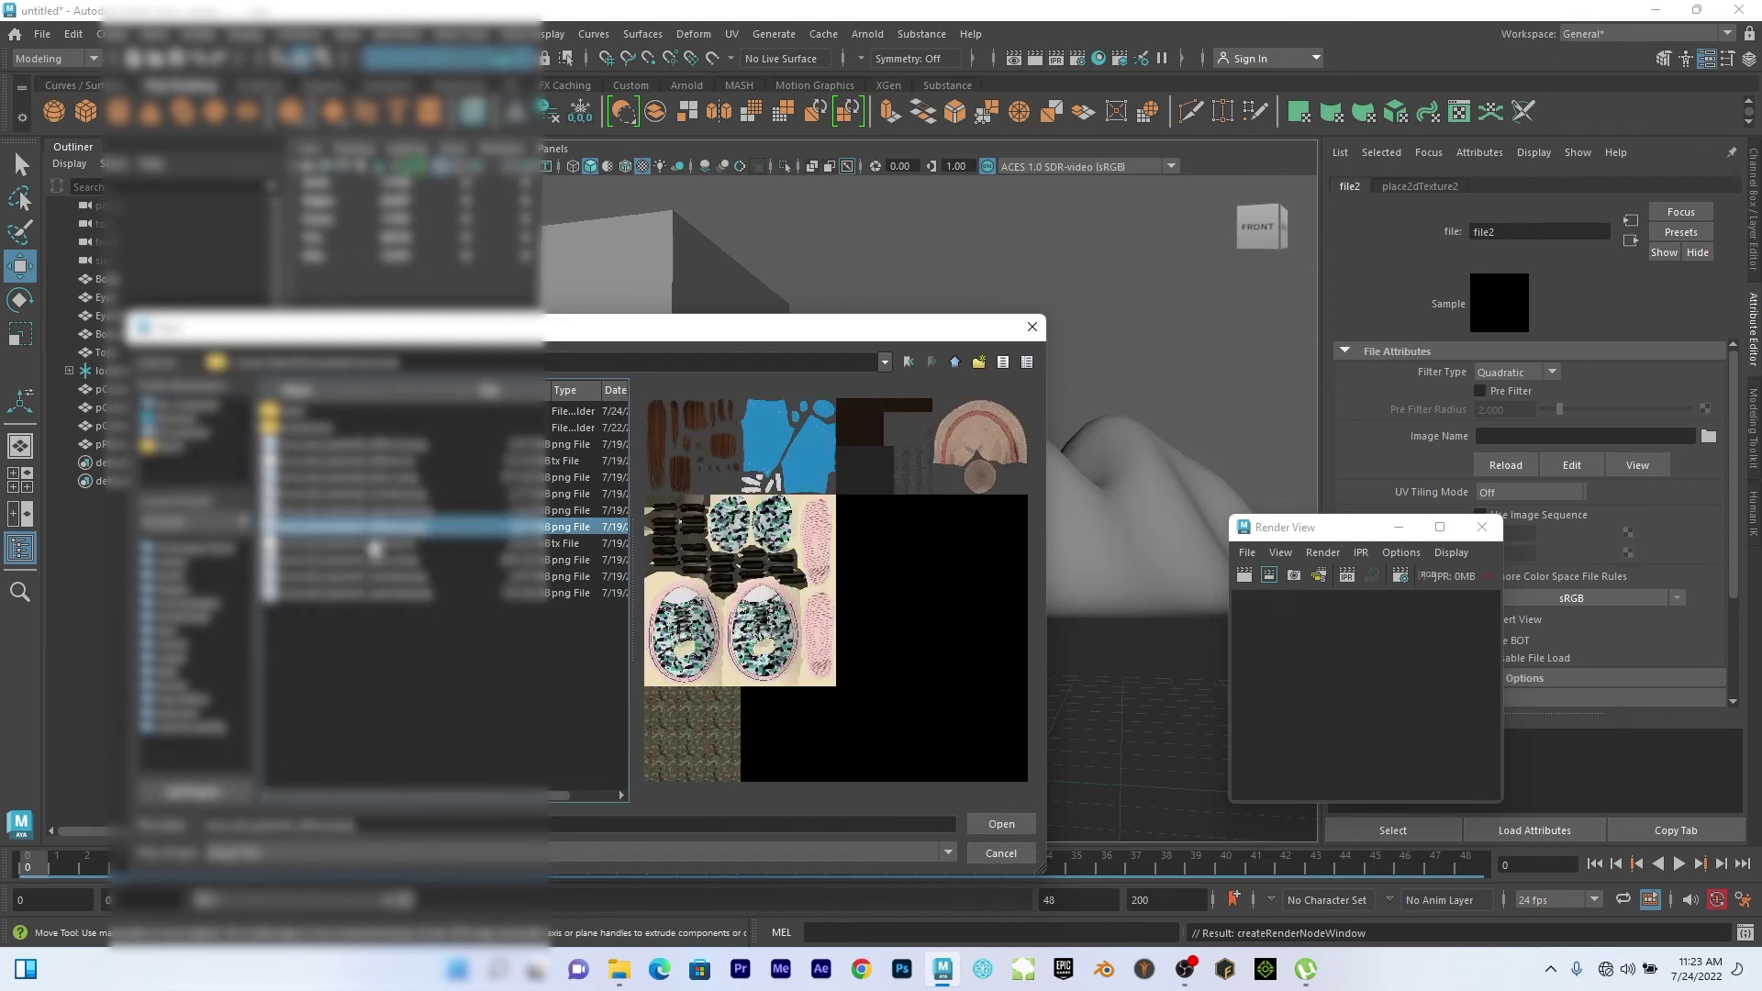
left_click(375, 544)
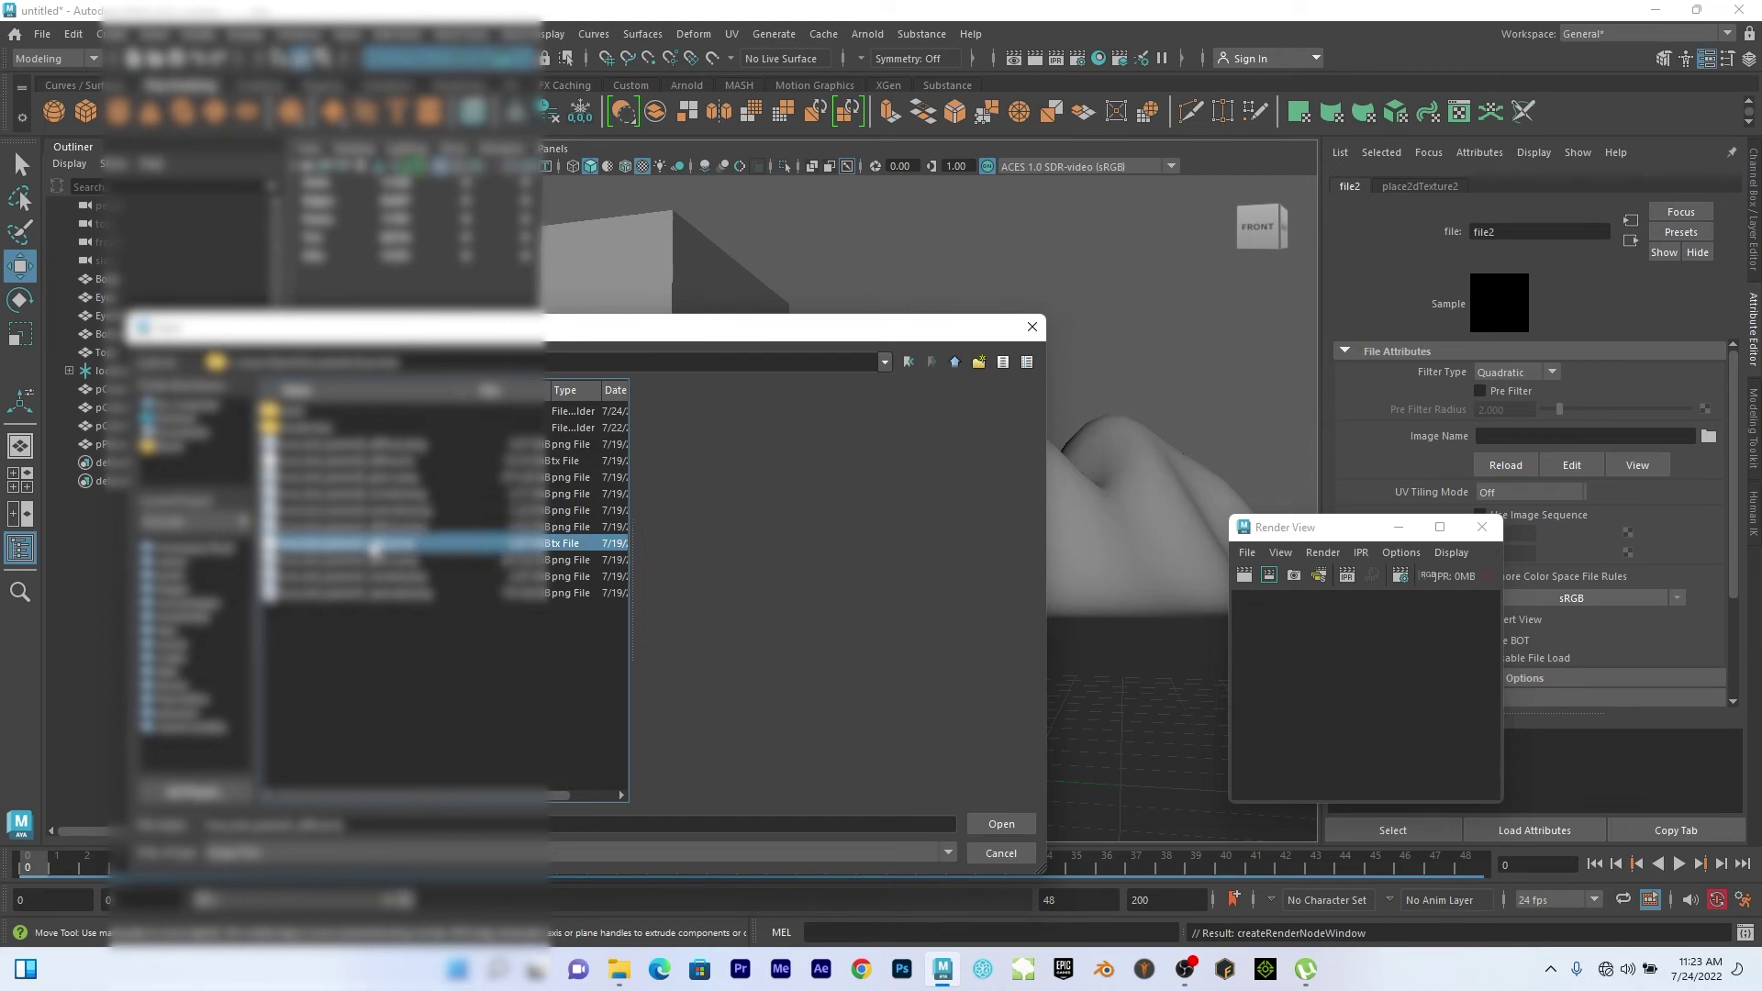
double_click(323, 429)
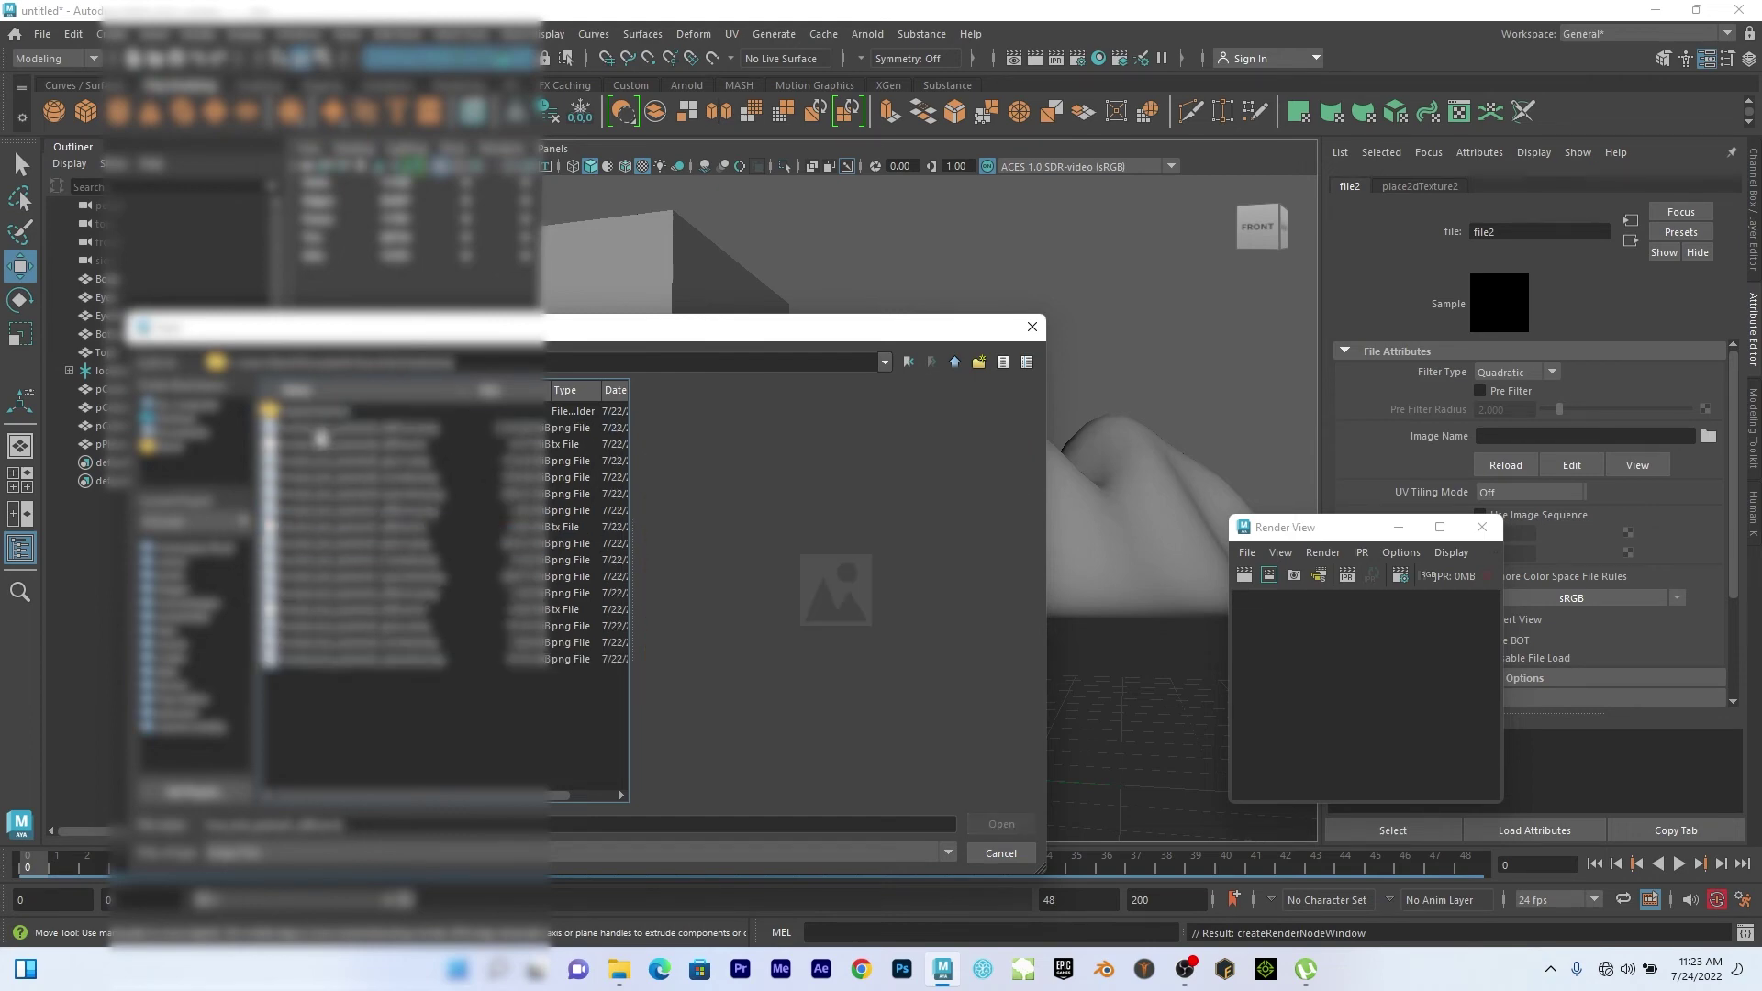
left_click(390, 593)
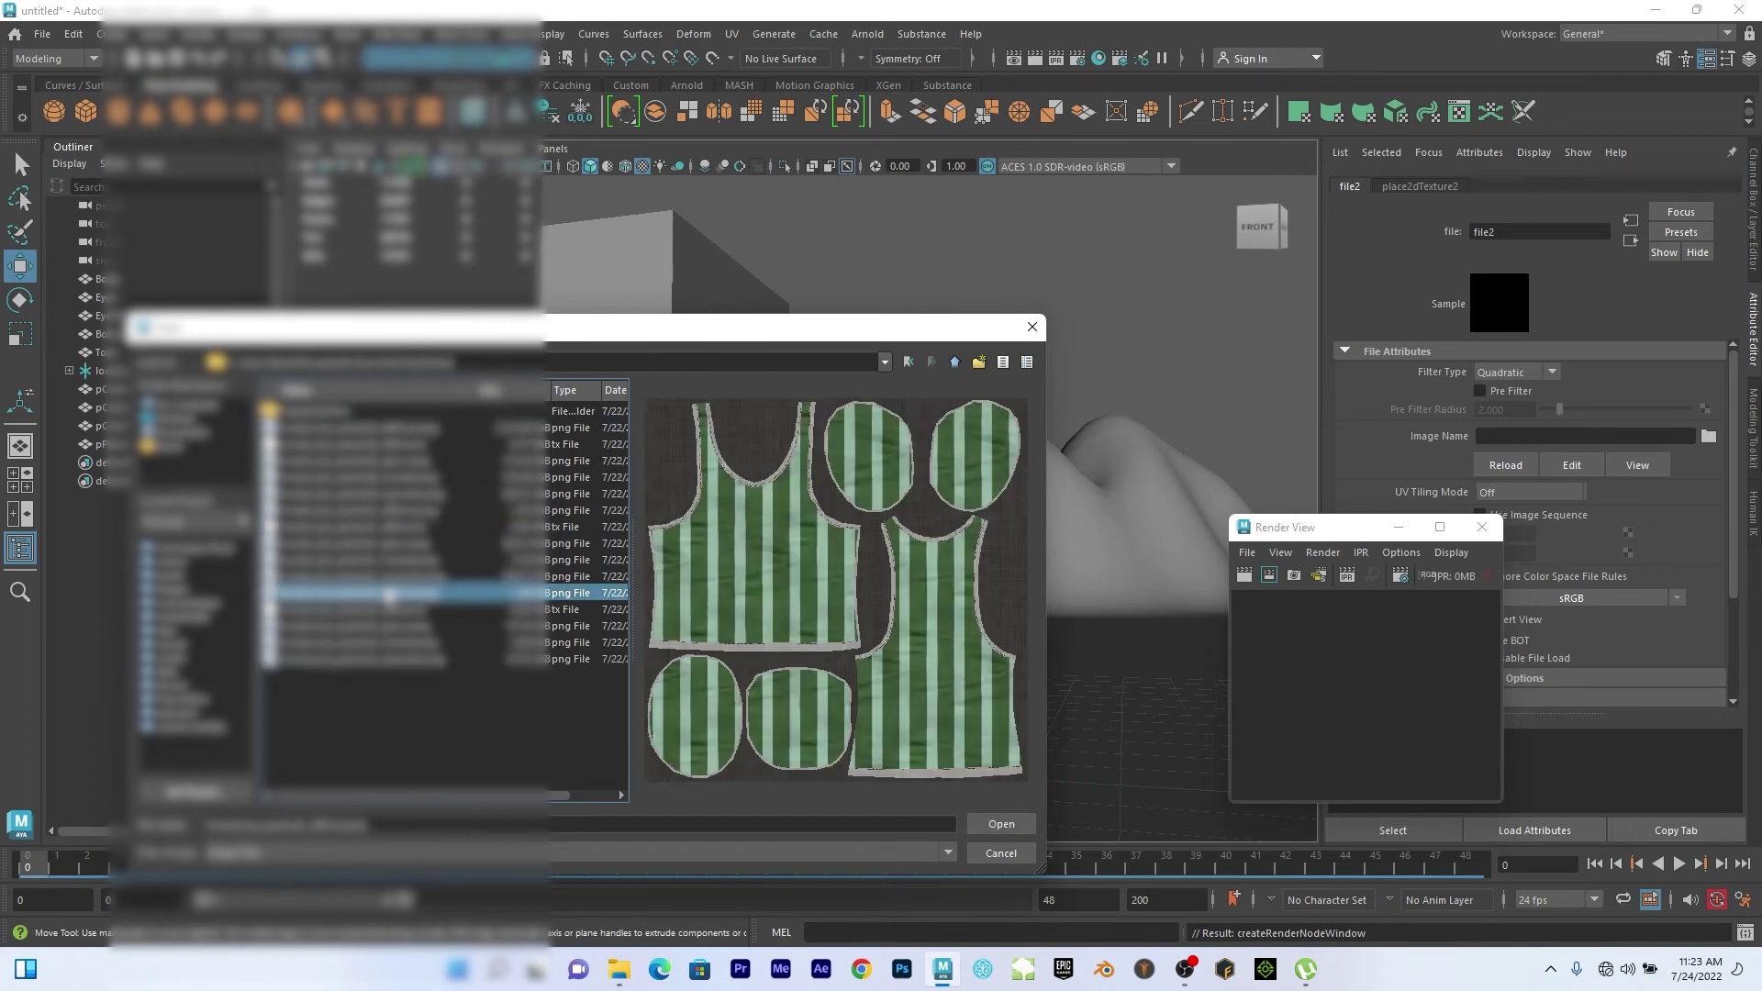
left_click(1001, 823)
Connect a new File texture node to the Body material's Color.
left_click(773, 438)
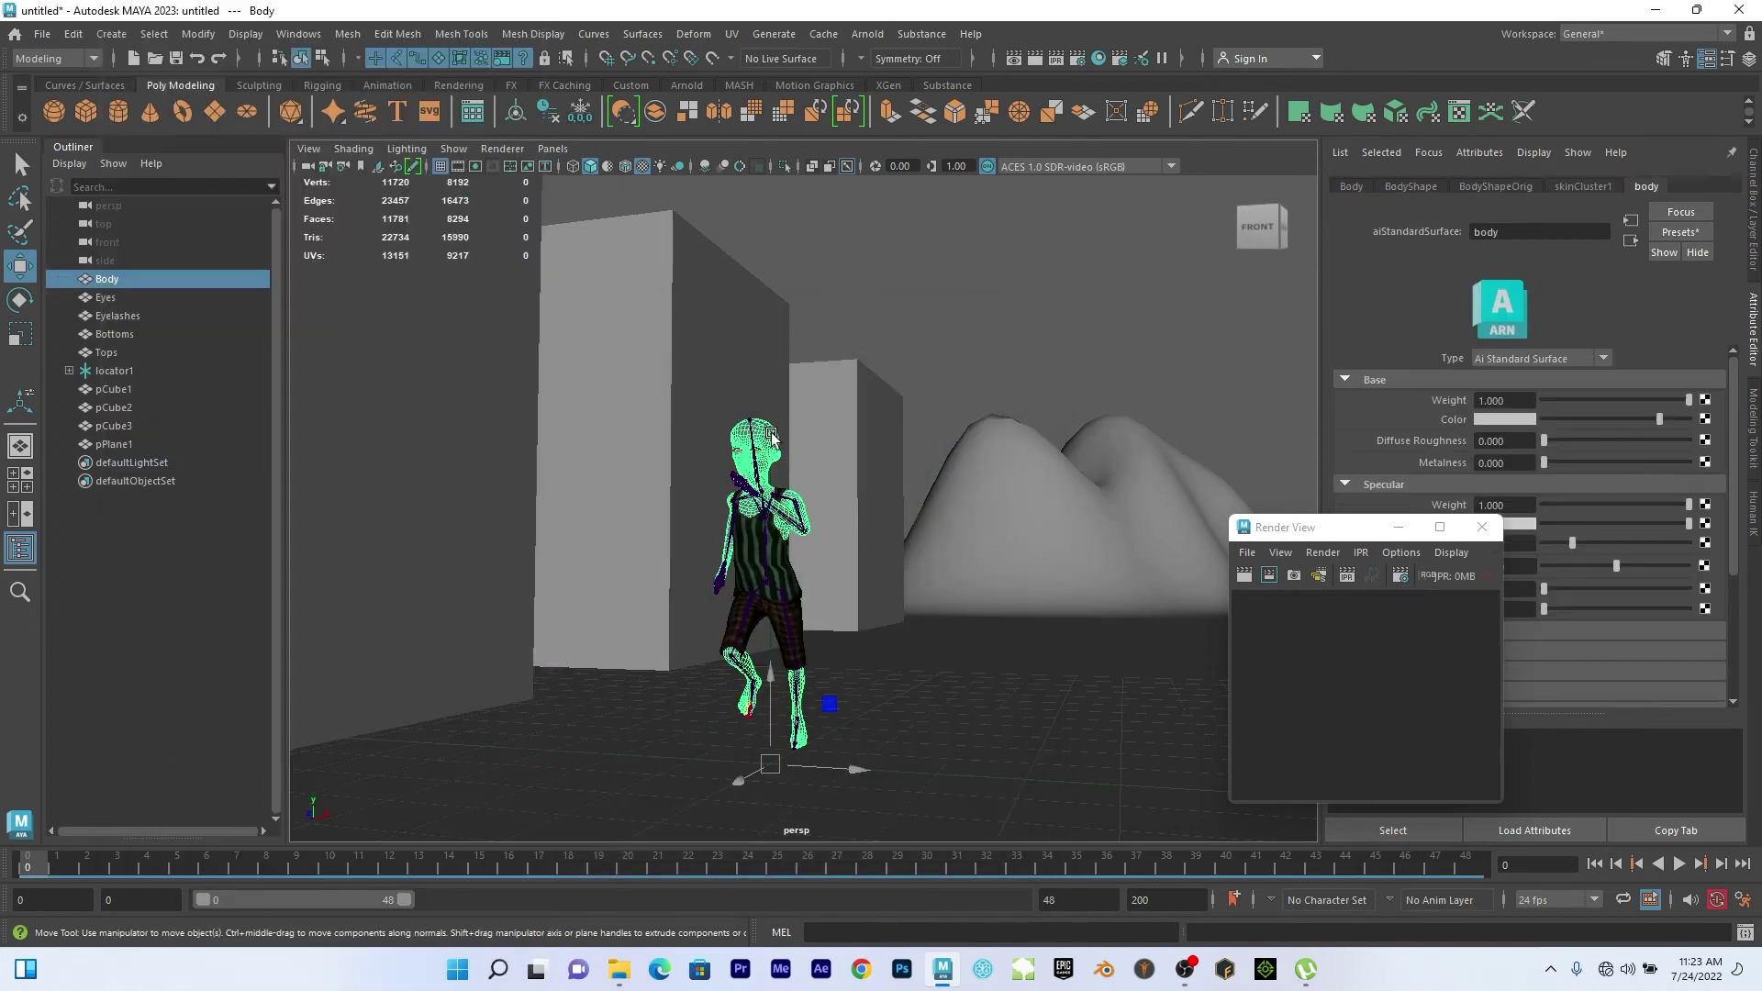
left_click(1703, 419)
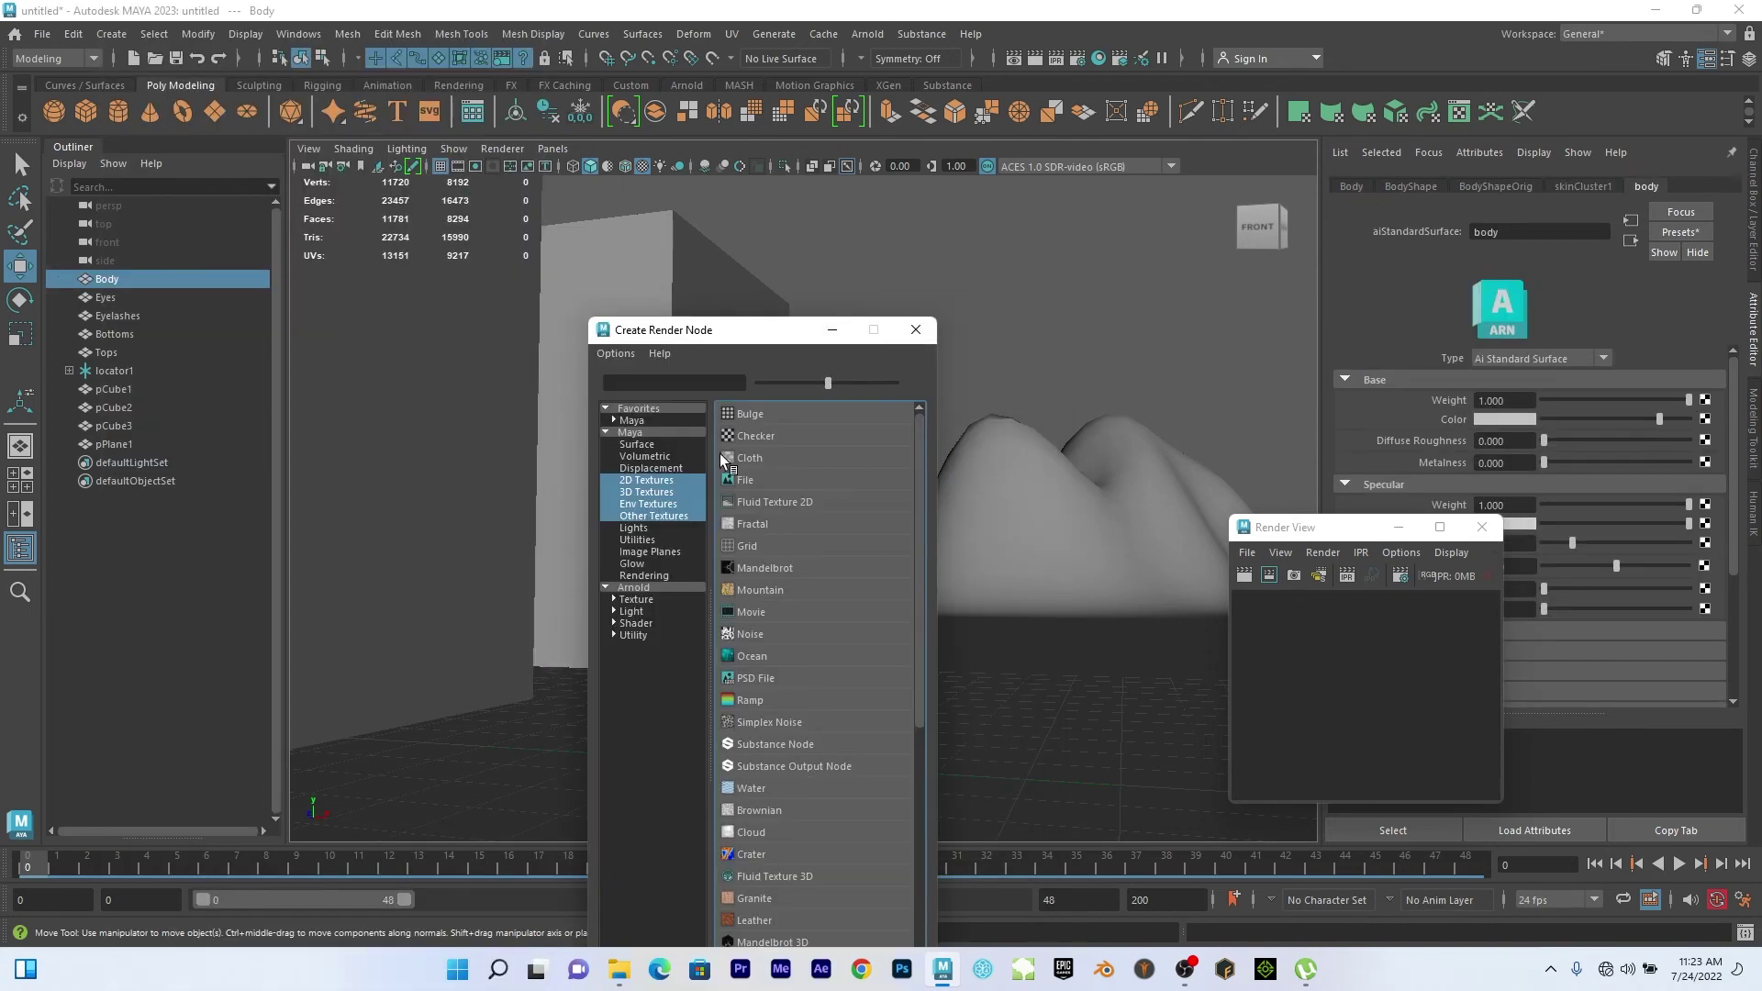
left_click(744, 480)
left_click(1705, 436)
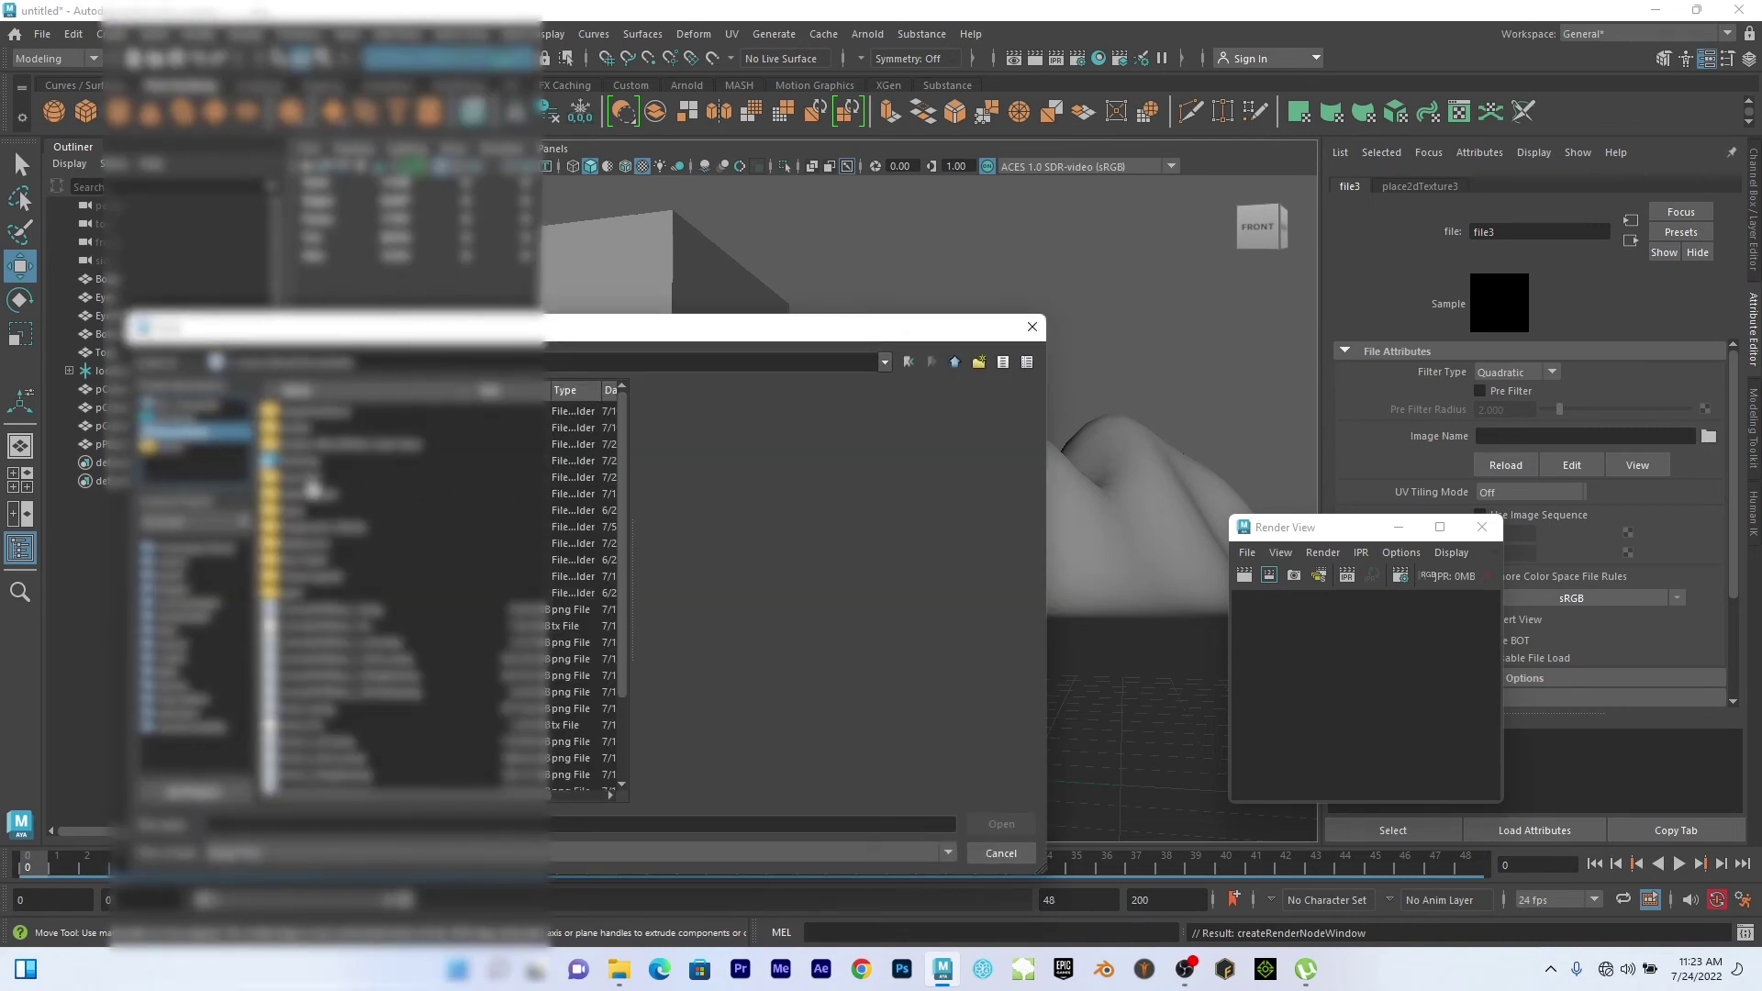
Load Yoruba_boy_packed0_diffuse.png into file3 and zoom to view the textured boy.
double_click(304, 478)
left_click(310, 427)
double_click(310, 428)
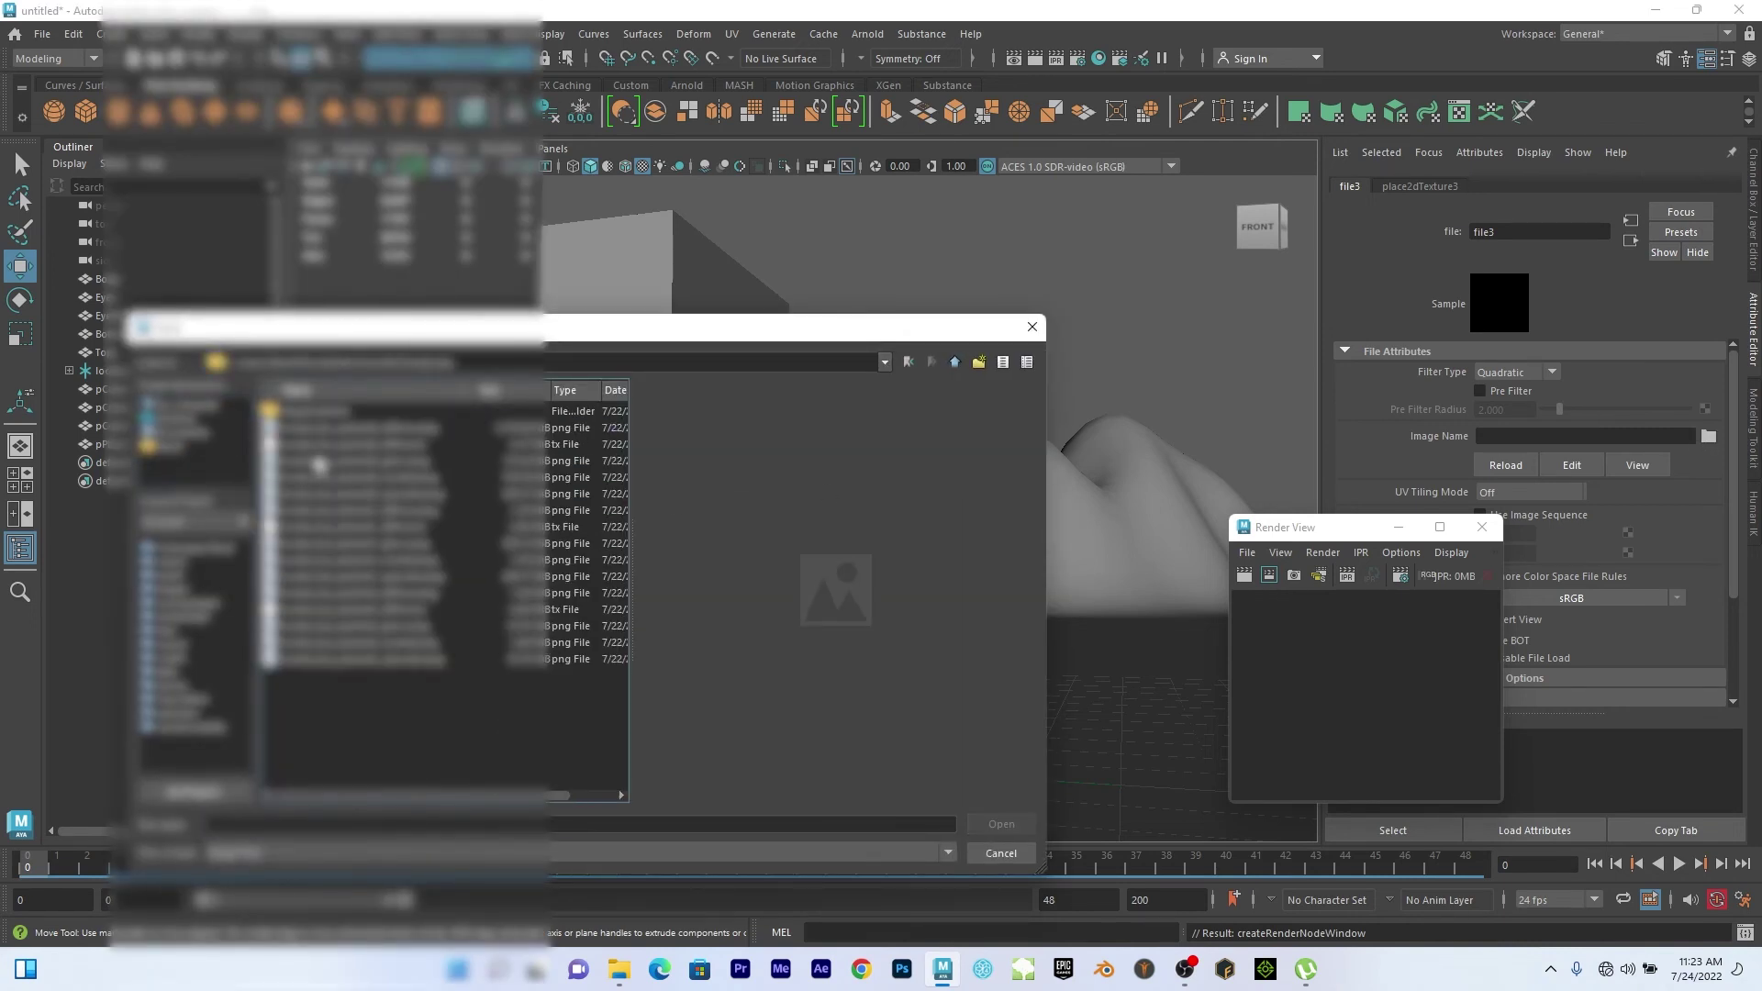
left_click(340, 428)
left_click(999, 824)
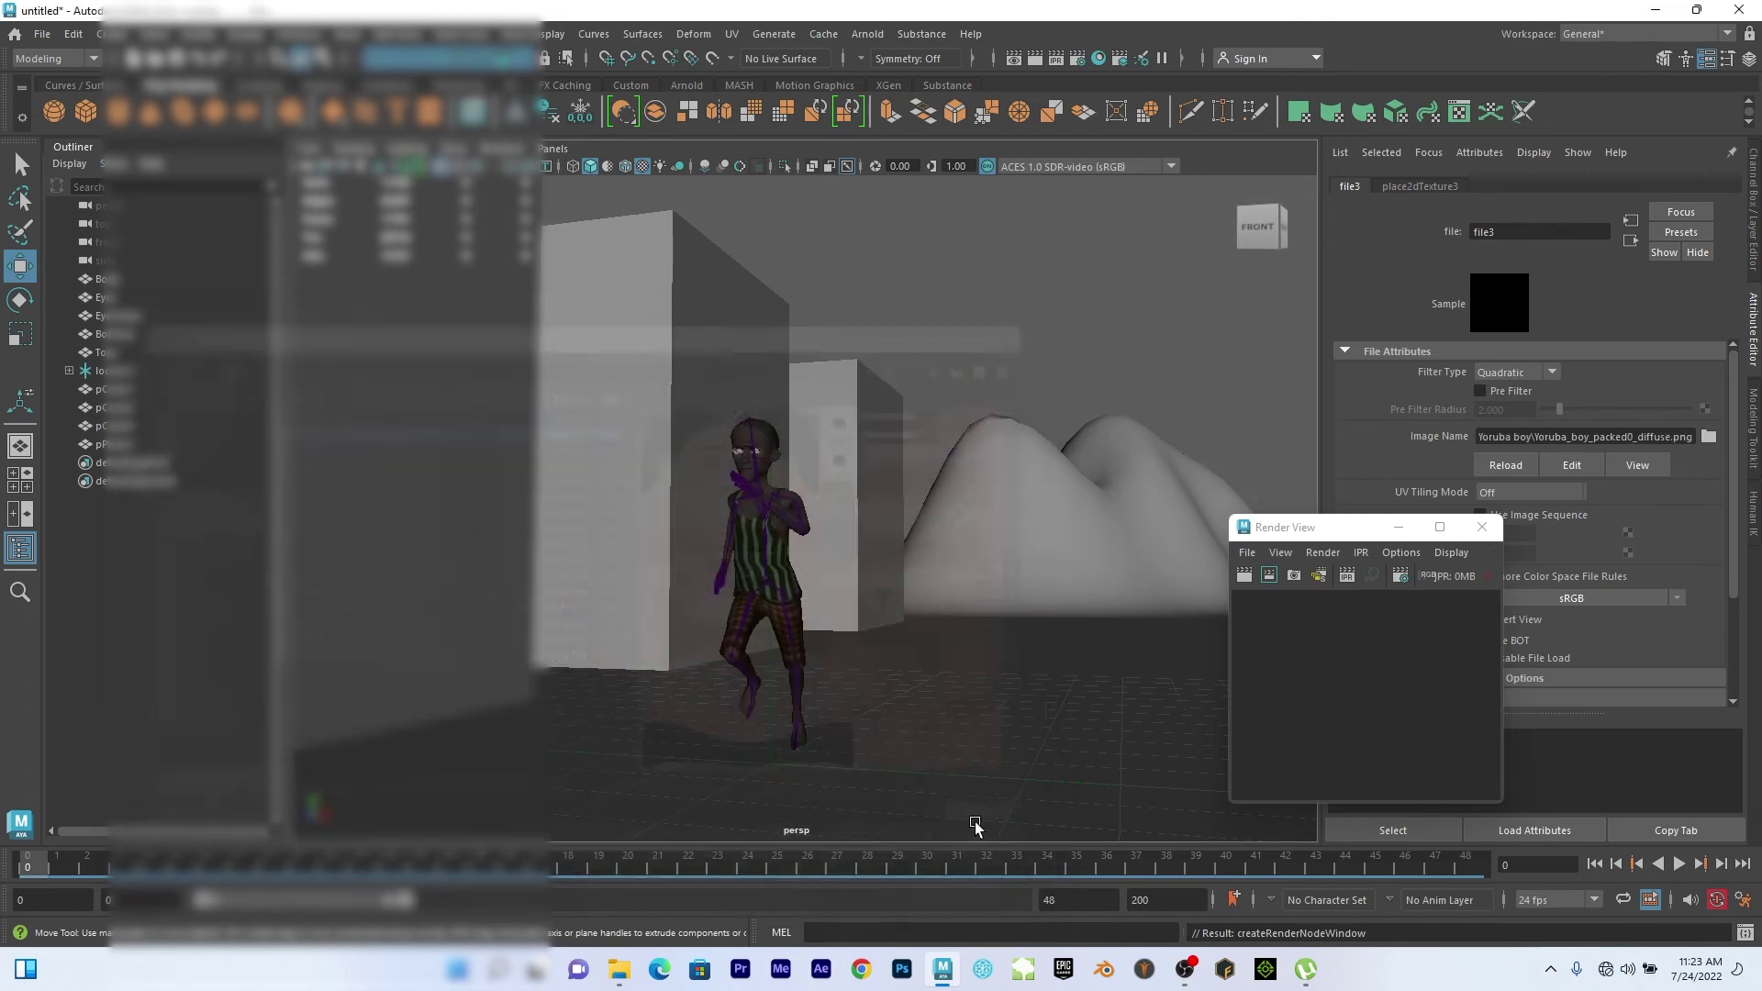
scroll(912, 610, "up", 5)
scroll(959, 622, "down", 5)
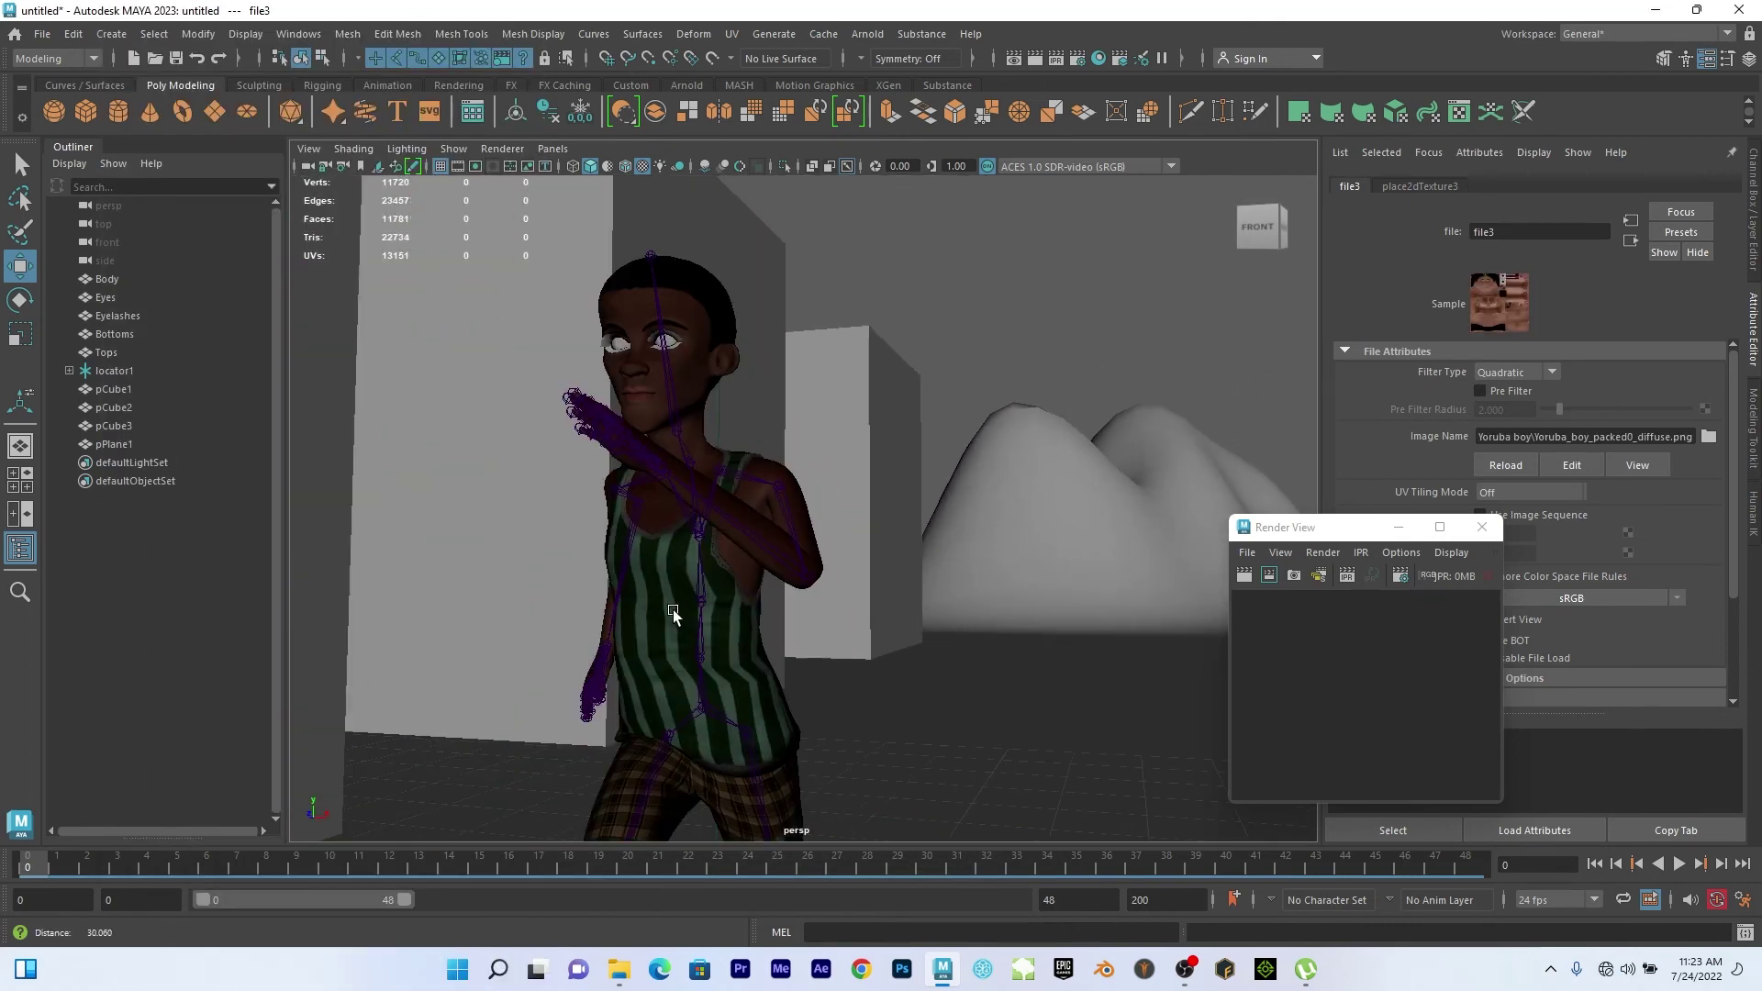
scroll(837, 559, "up", 5)
scroll(847, 549, "down", 5)
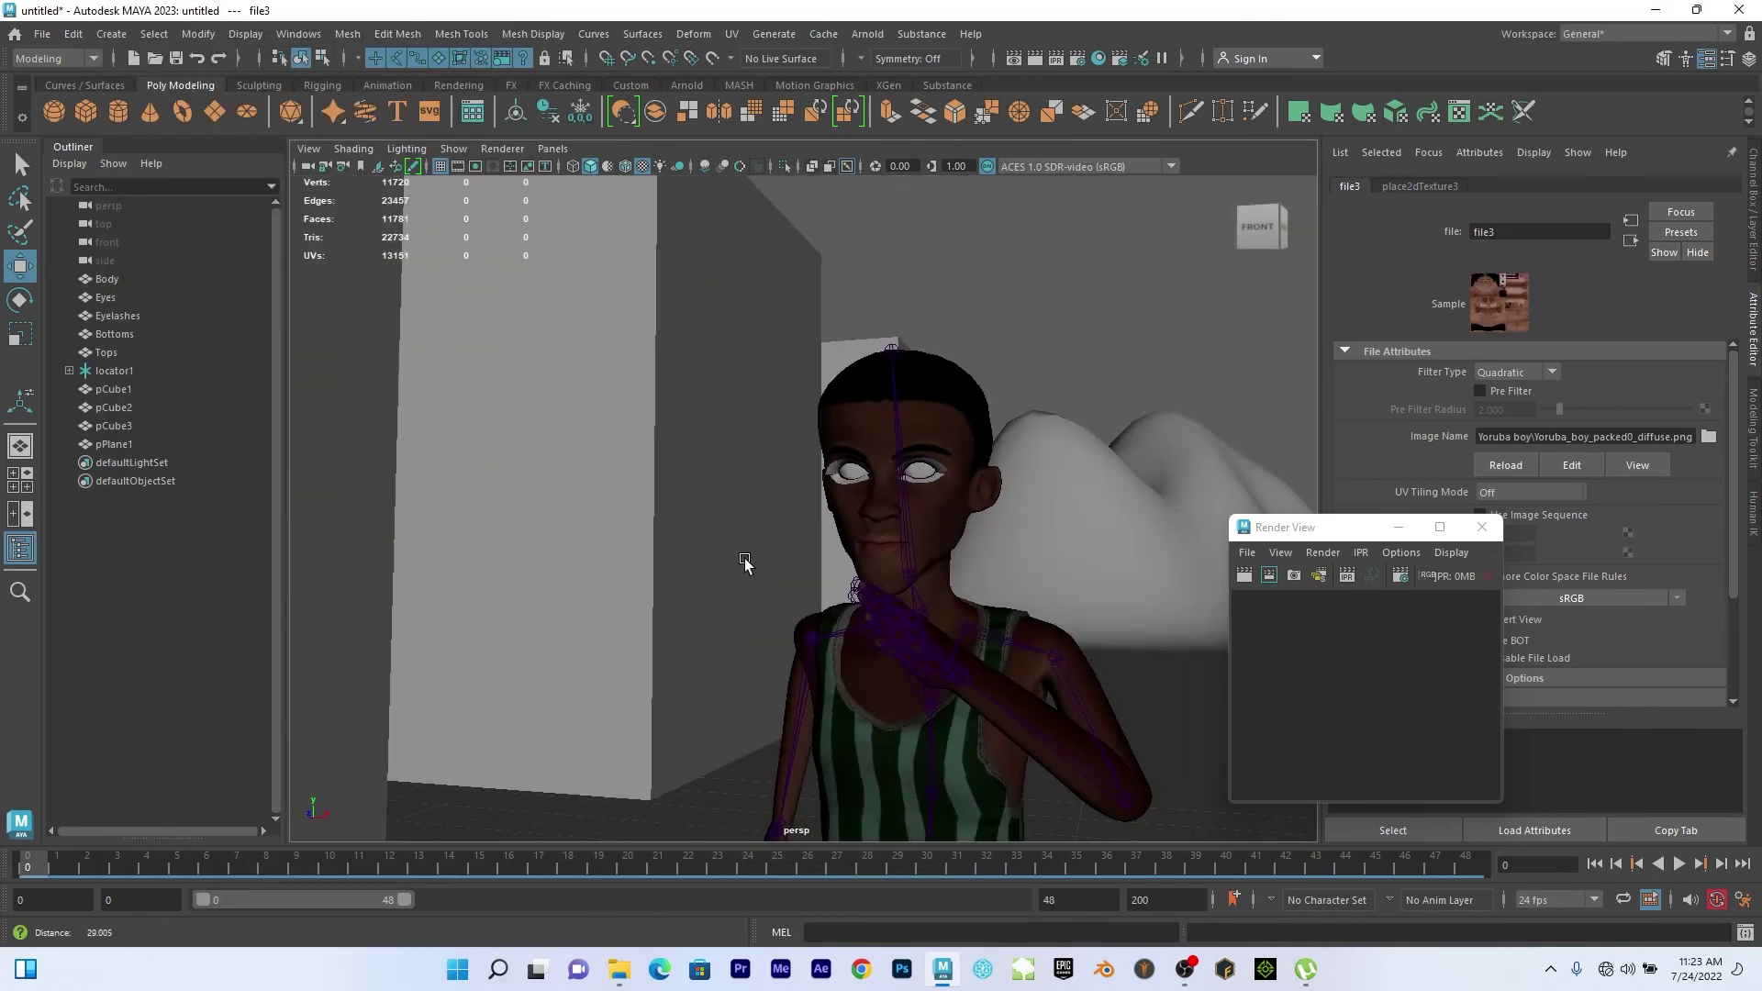
Assign a new Arnold aiStandardSurface material to the Eyes mesh.
left_click(925, 472)
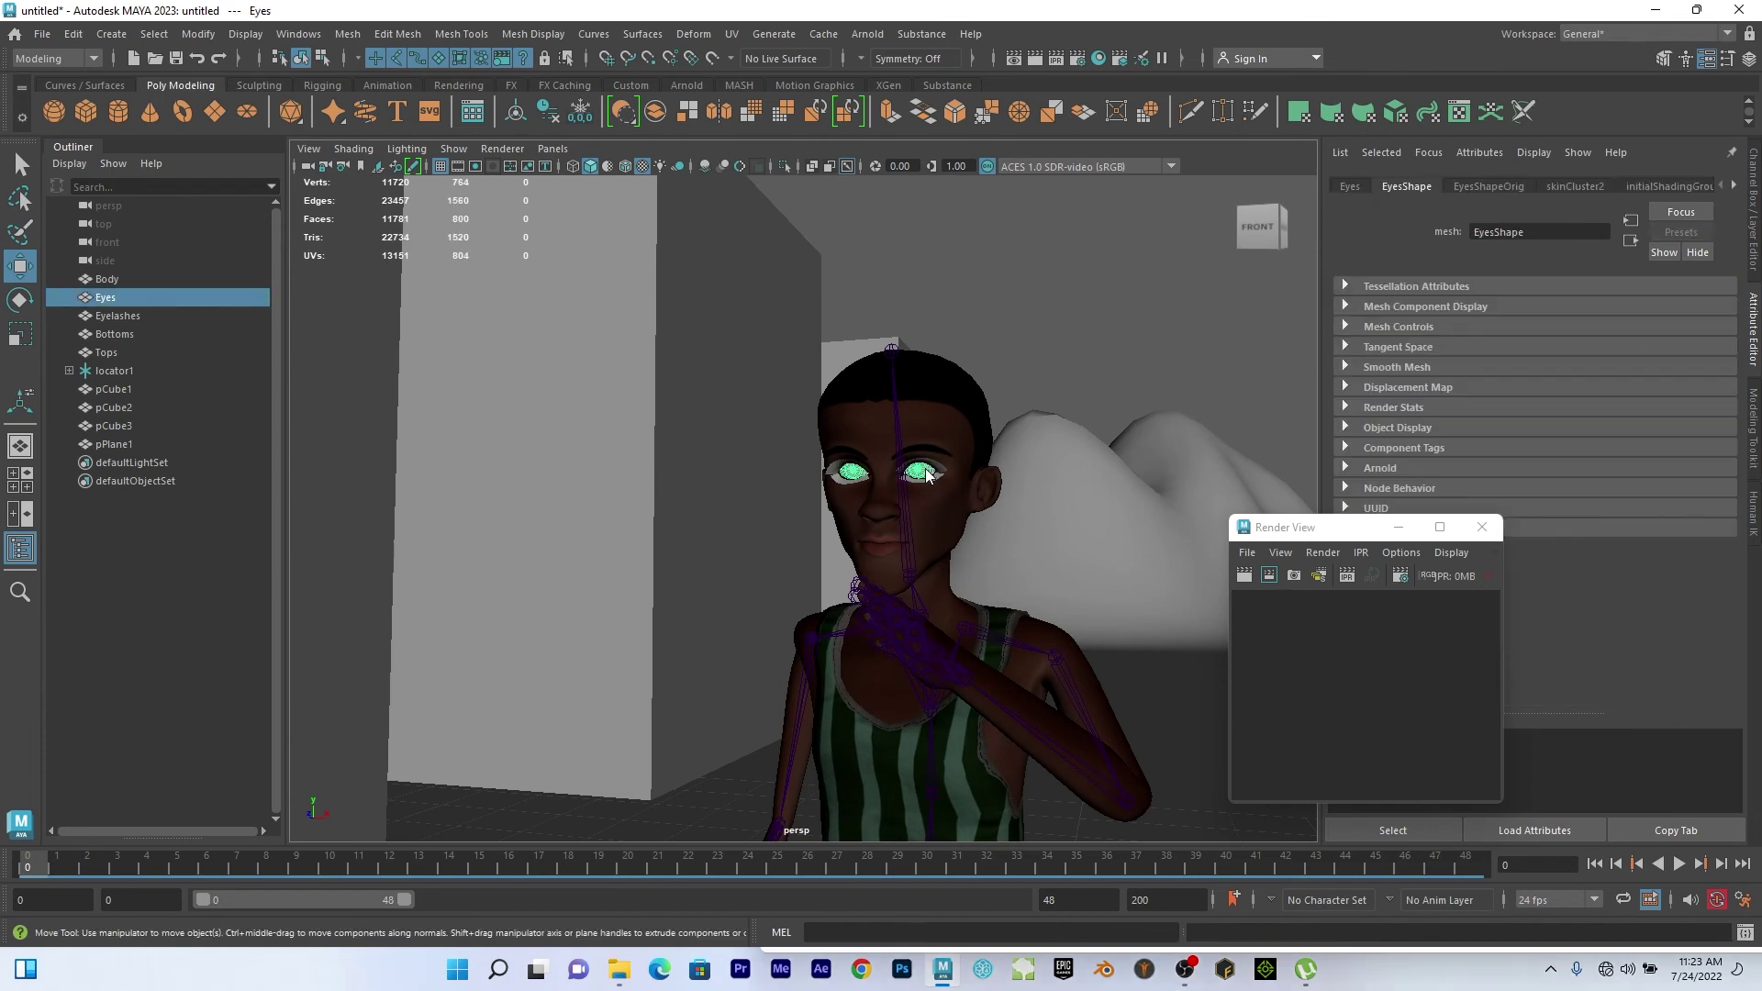
right_click_drag(925, 422, 959, 901)
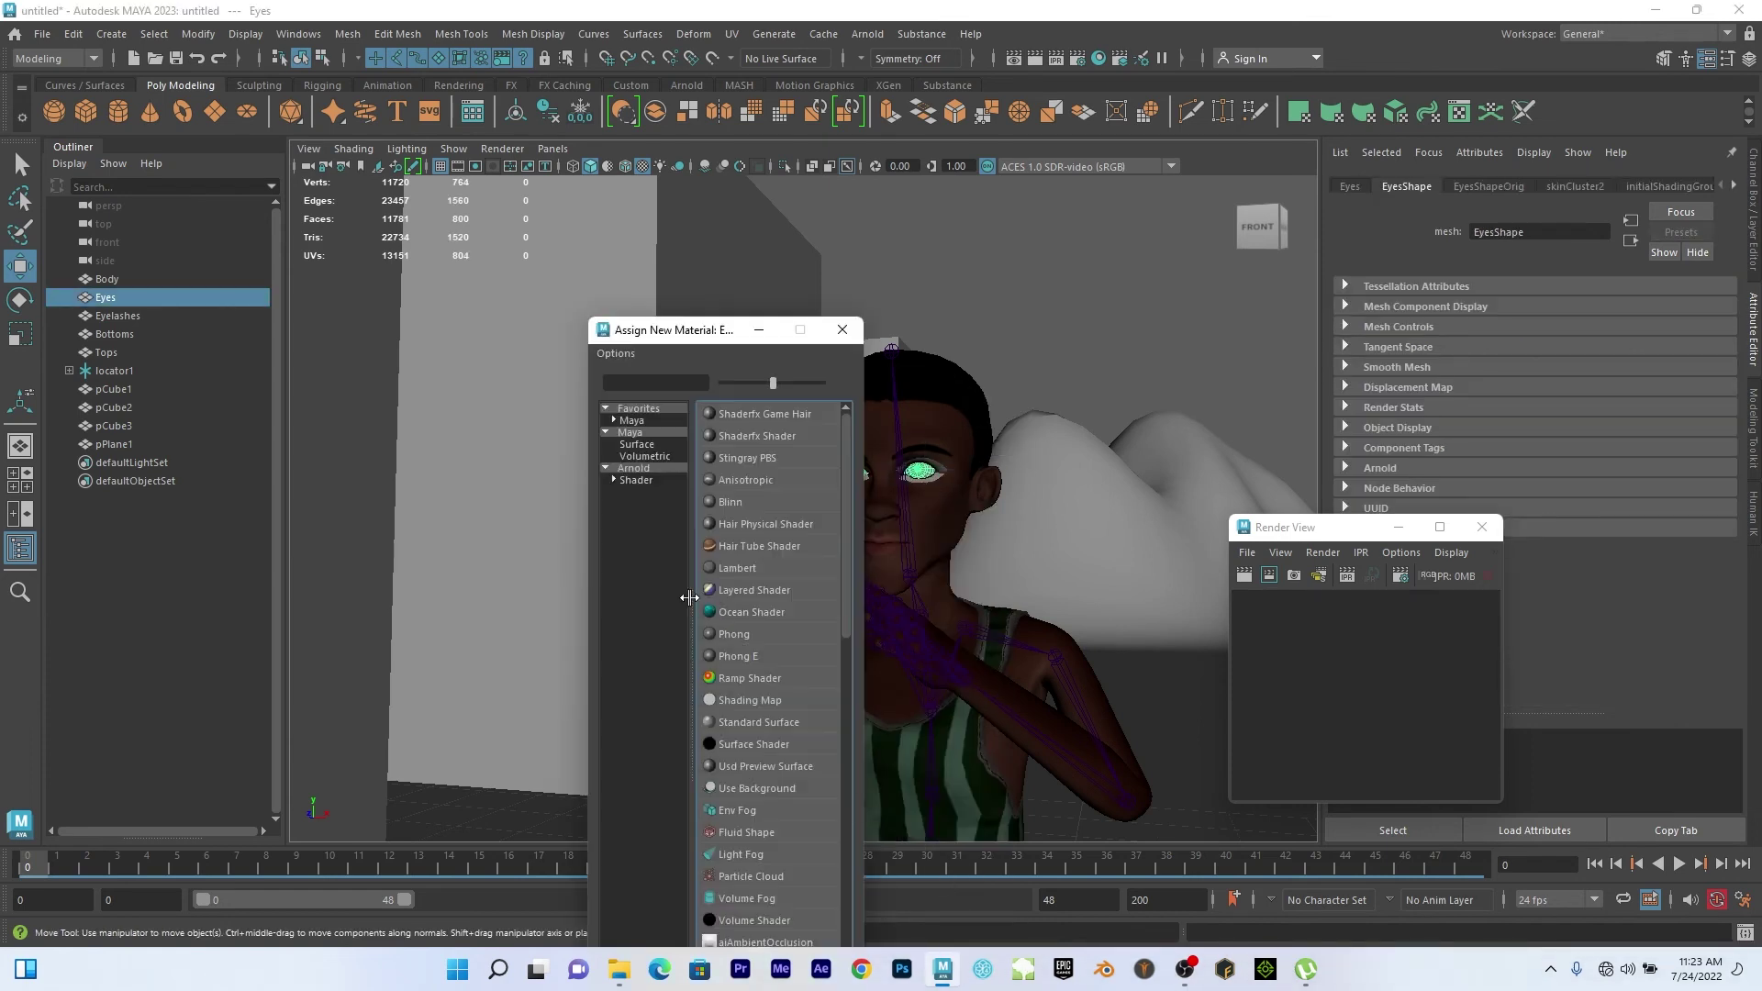
left_click(642, 470)
left_click(761, 722)
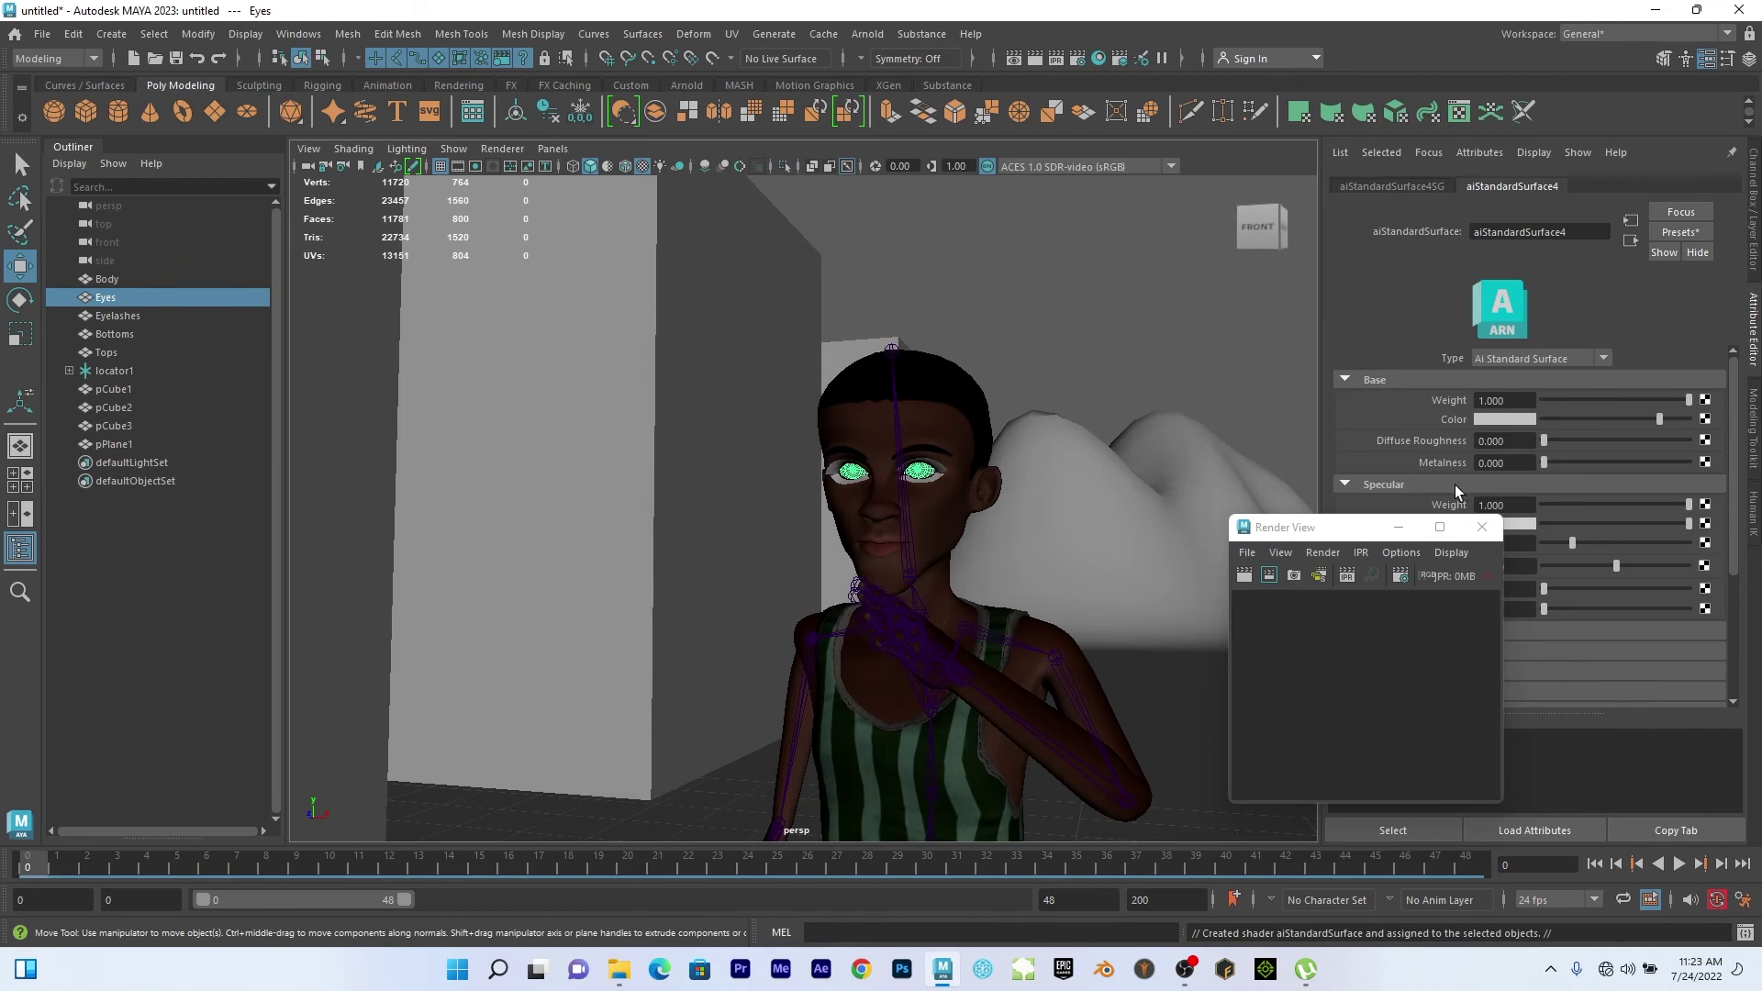
Map the boy's diffuse texture image into the eye material's Base Color via file4.
left_click(1496, 422)
left_click(1704, 419)
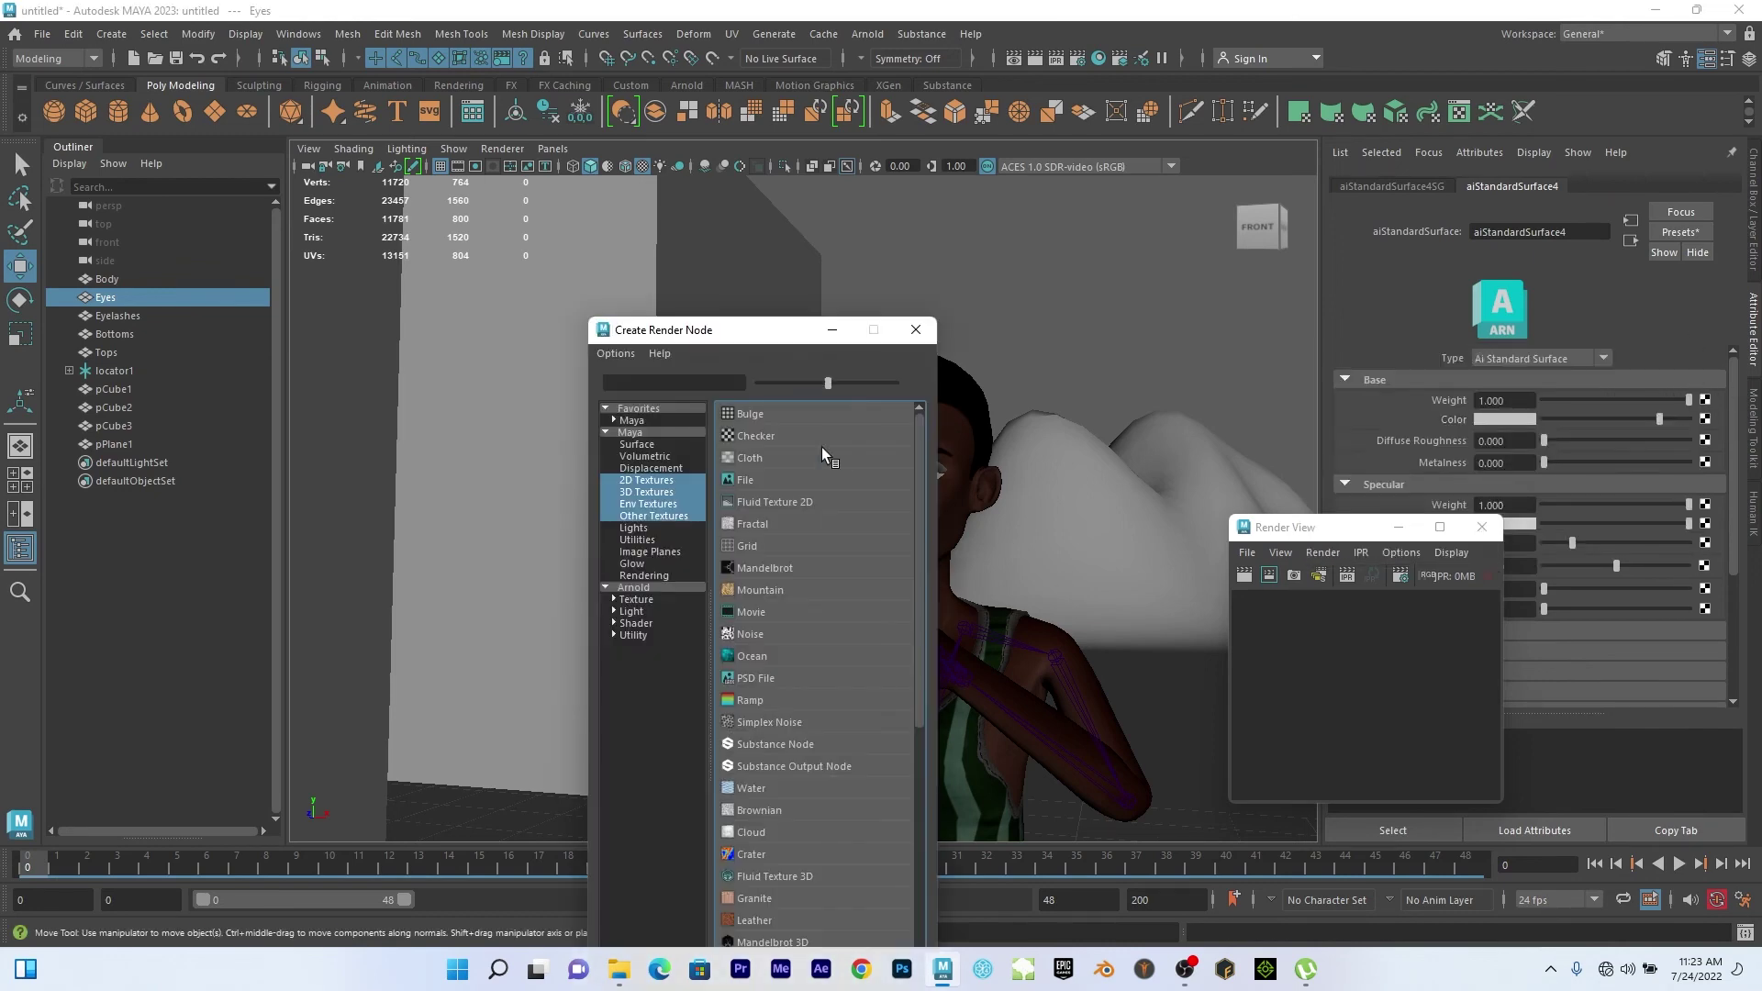
left_click(735, 475)
left_click(1708, 436)
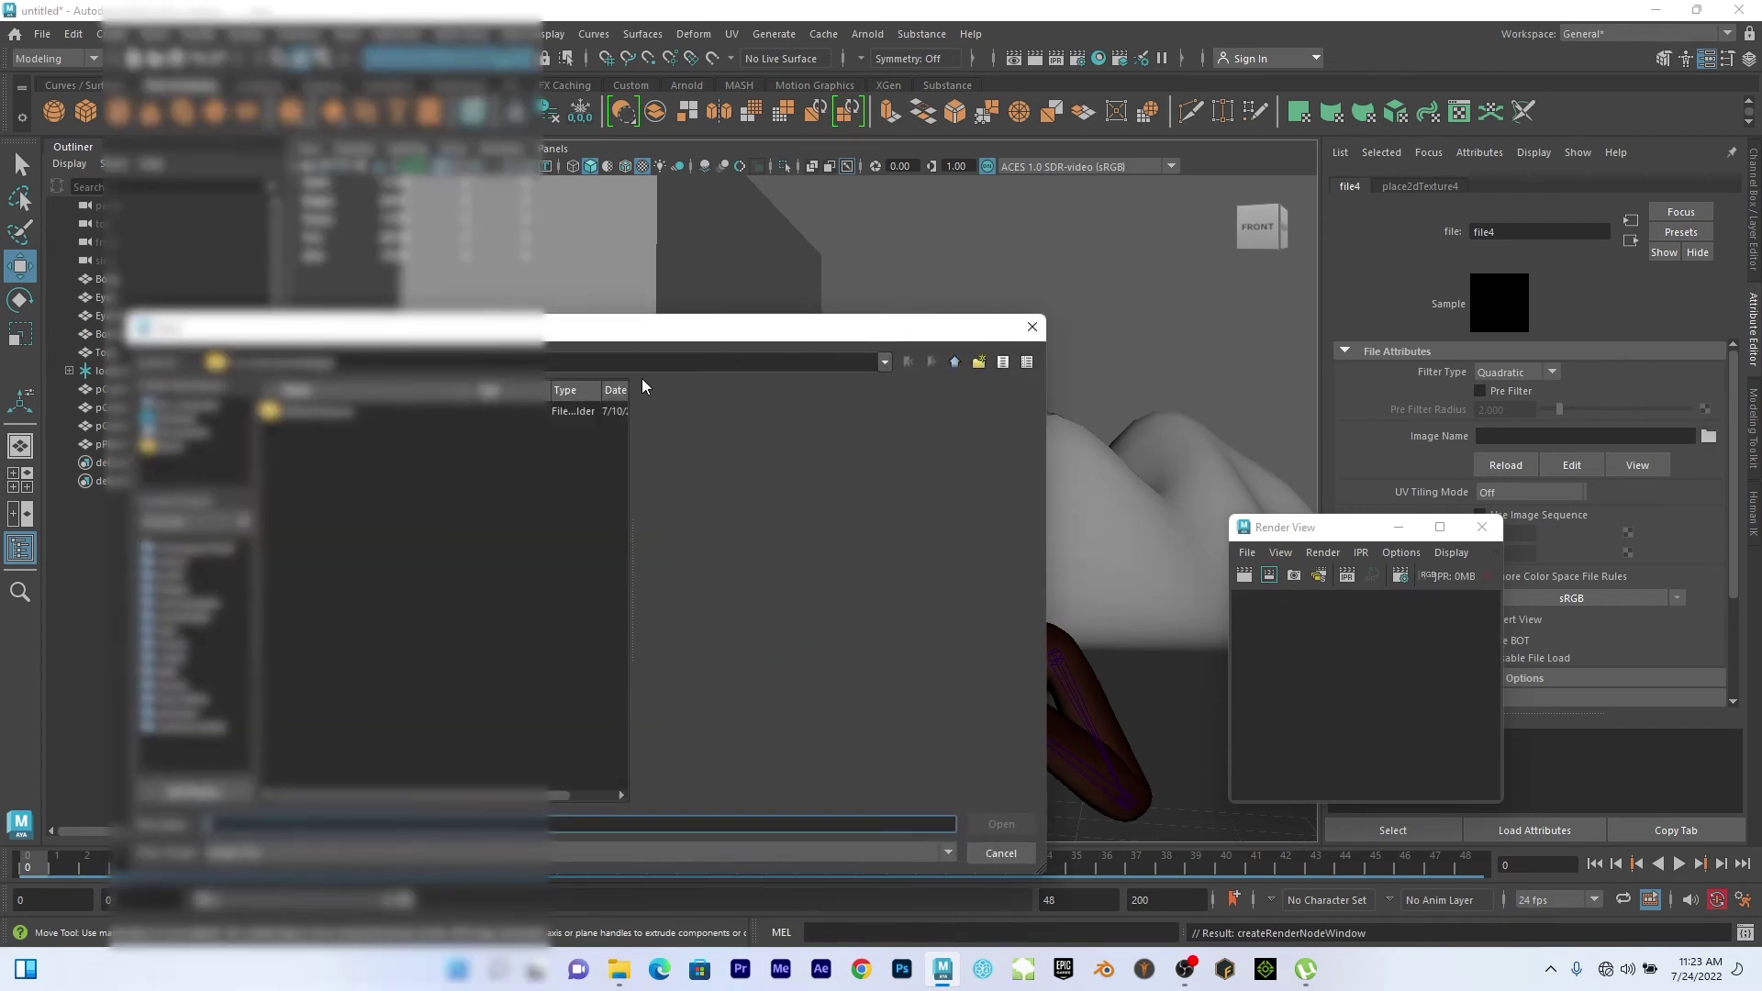
left_click(193, 420)
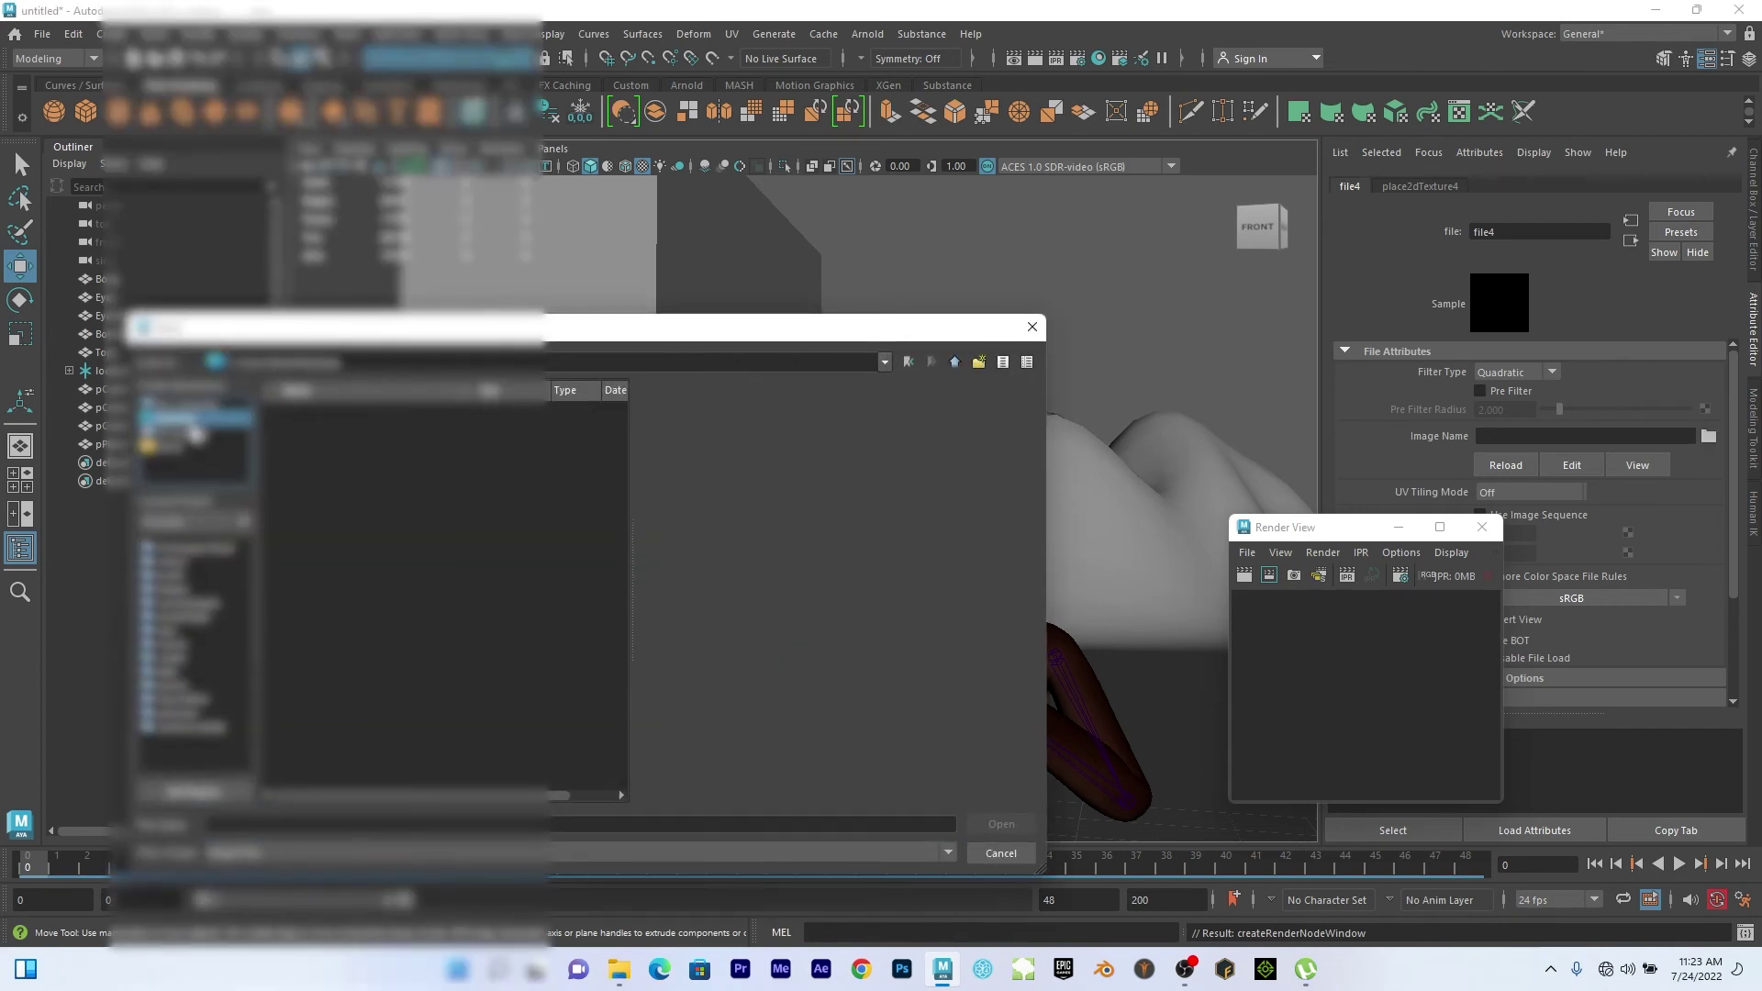
left_click(195, 431)
left_click(317, 478)
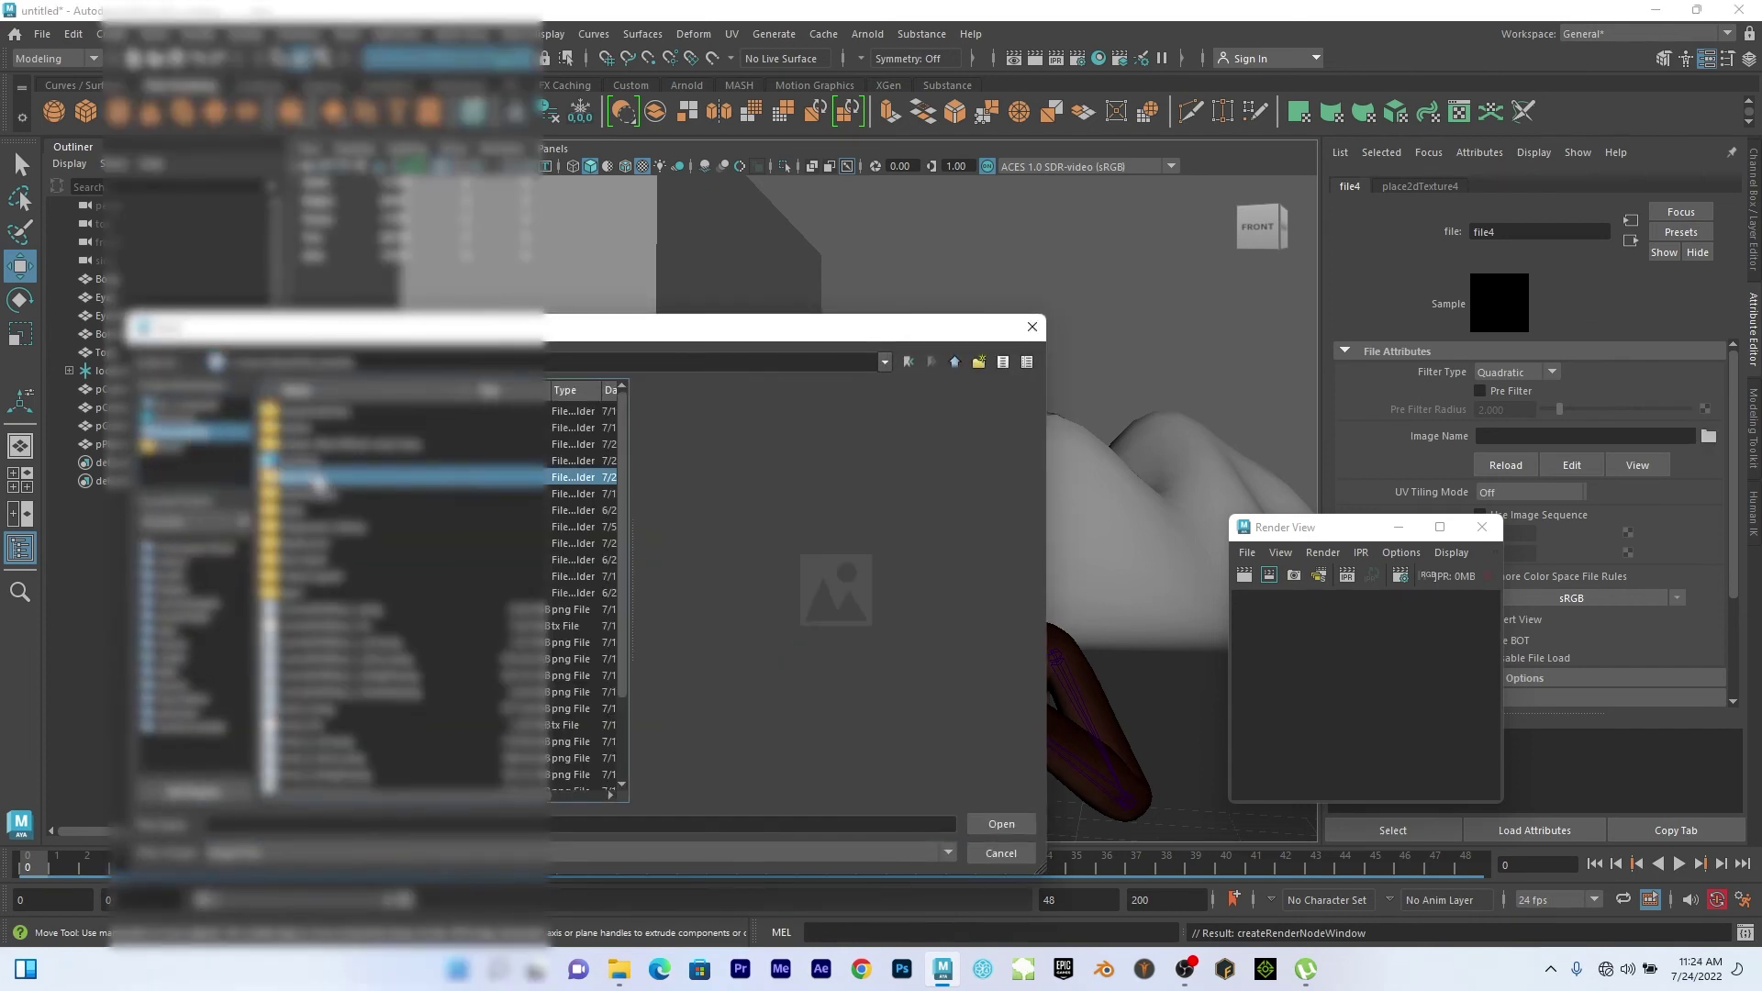
double_click(317, 478)
left_click(317, 477)
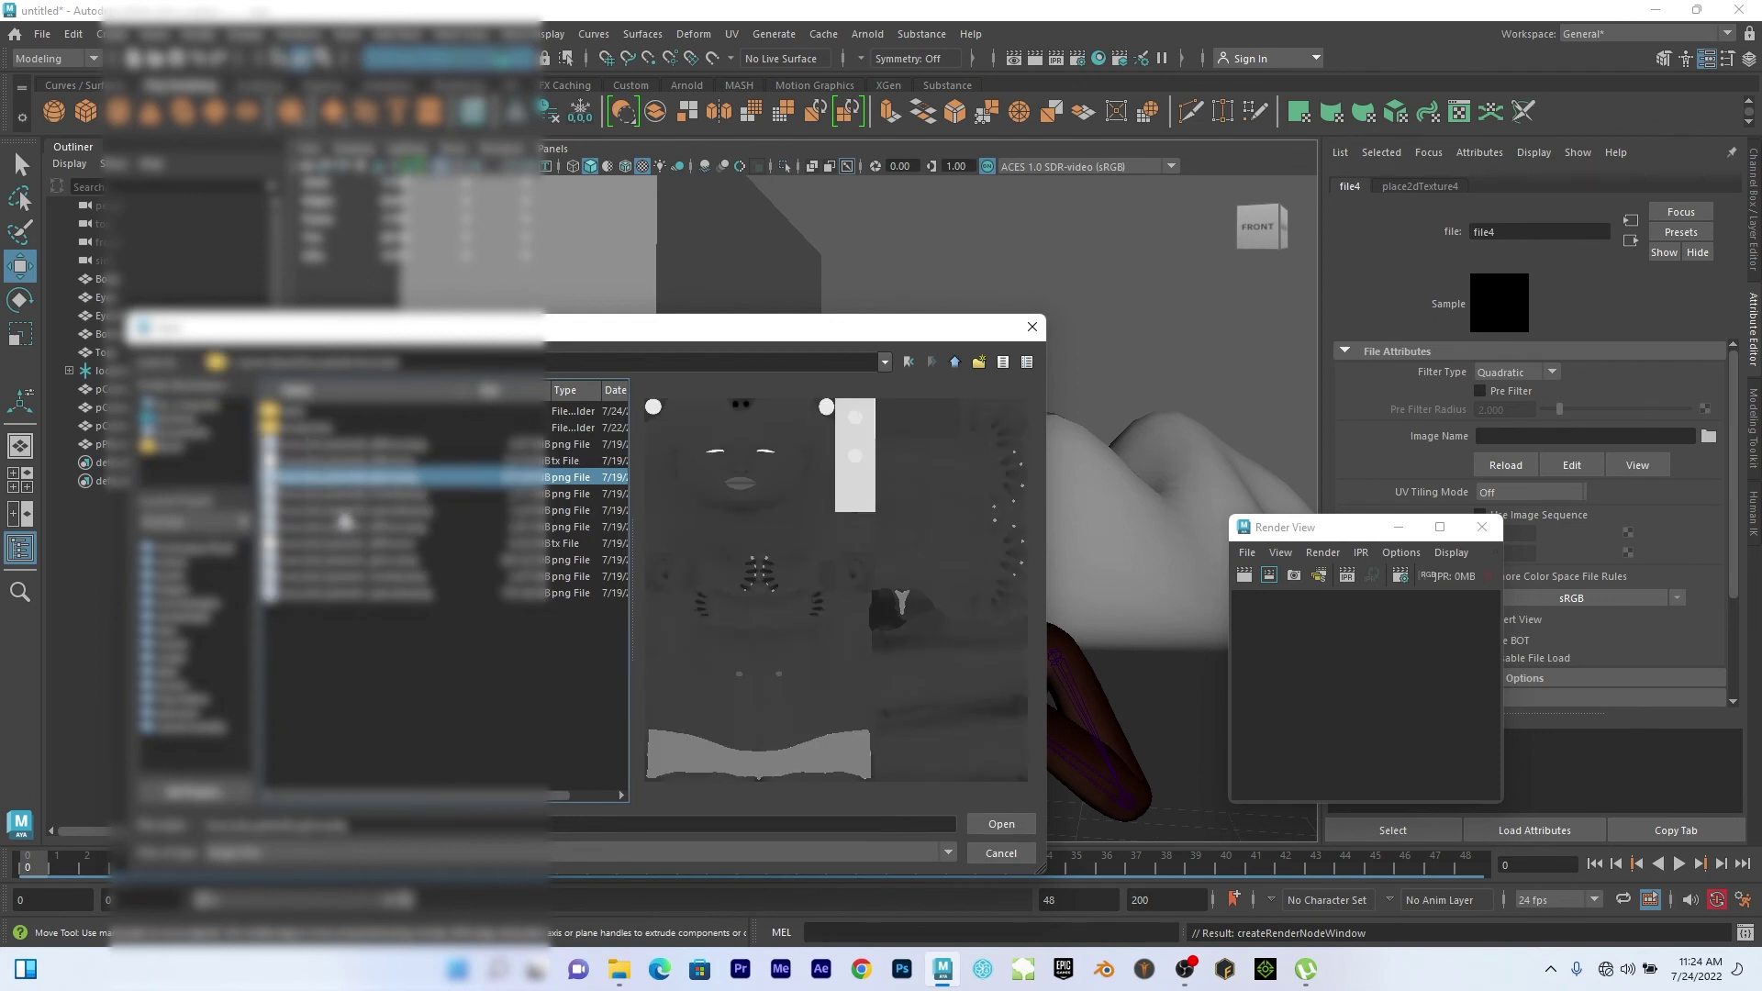
left_click(352, 445)
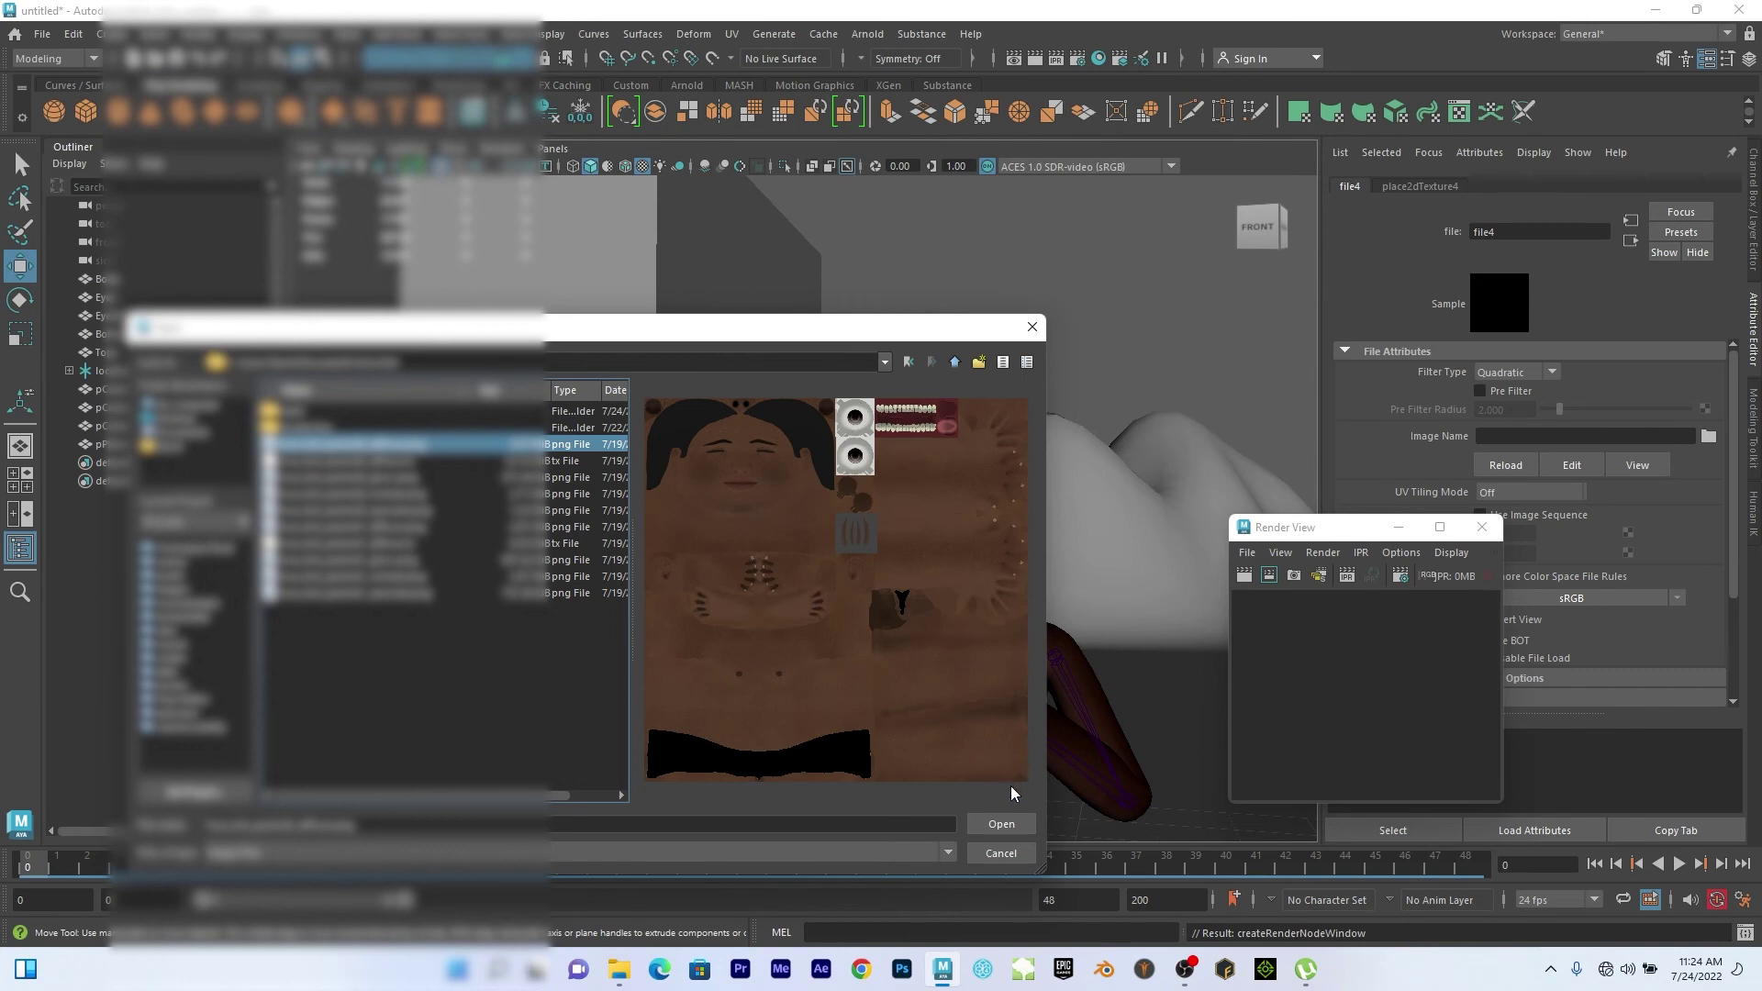
left_click(998, 824)
Delete the Eyelashes mesh.
left_click(1076, 494)
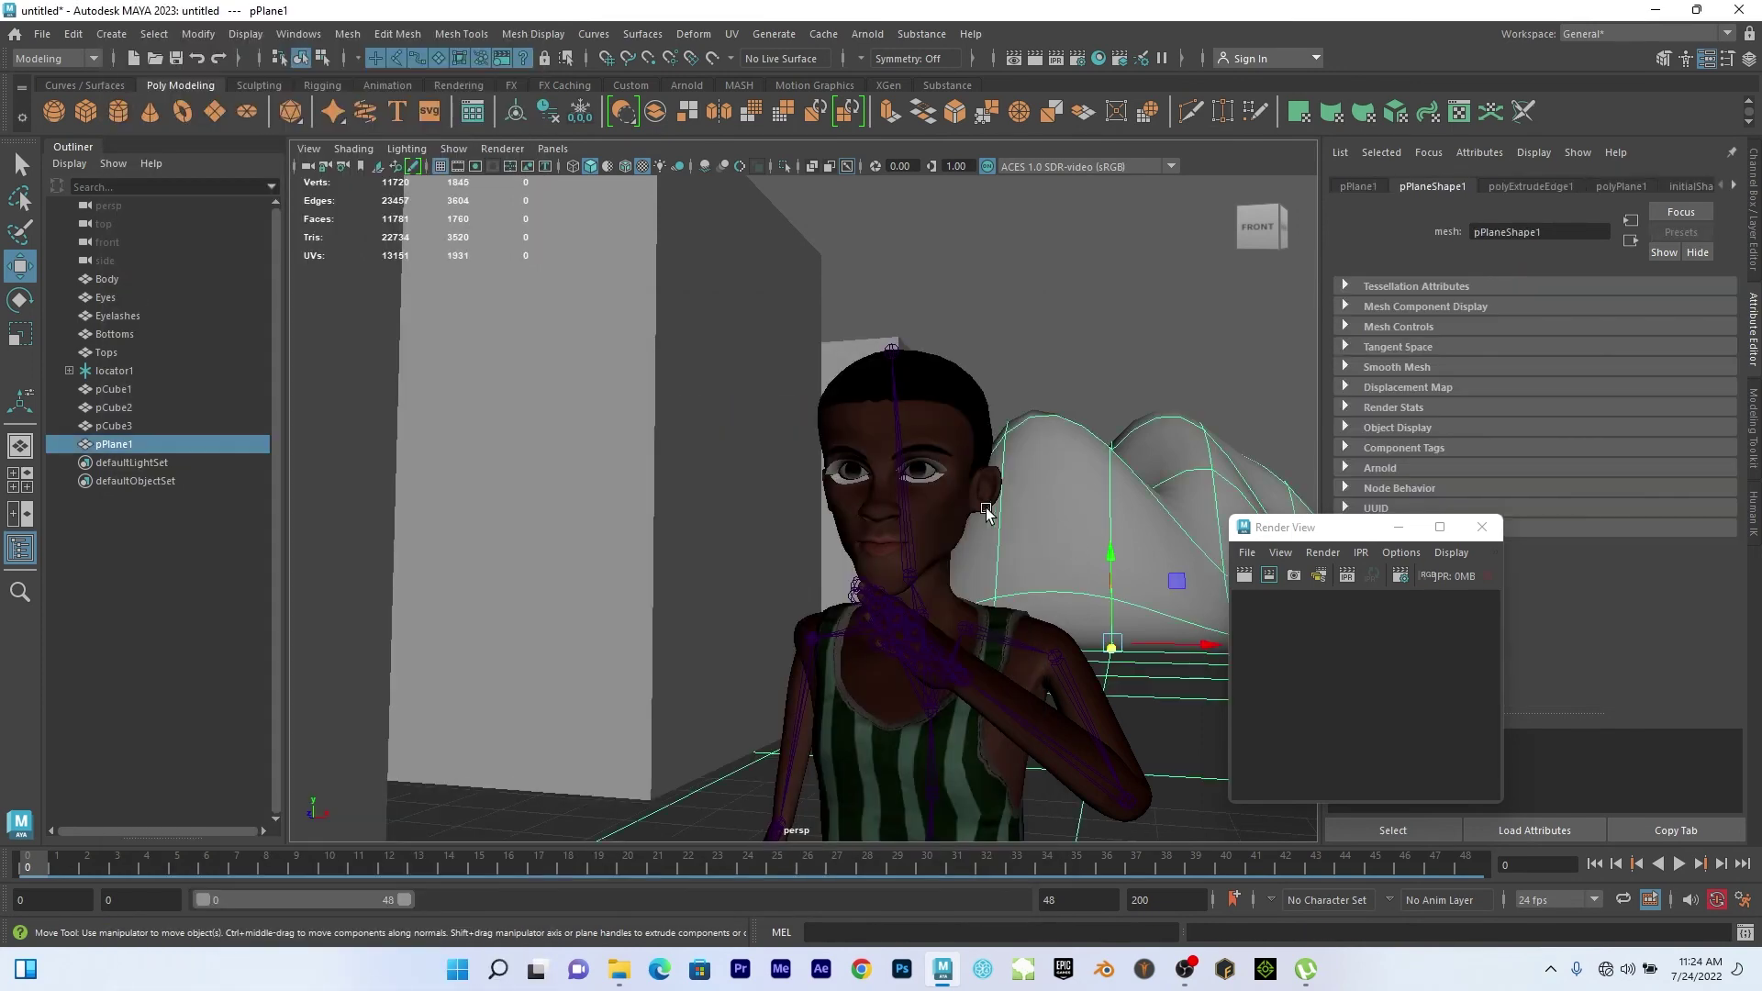
left_click(939, 466)
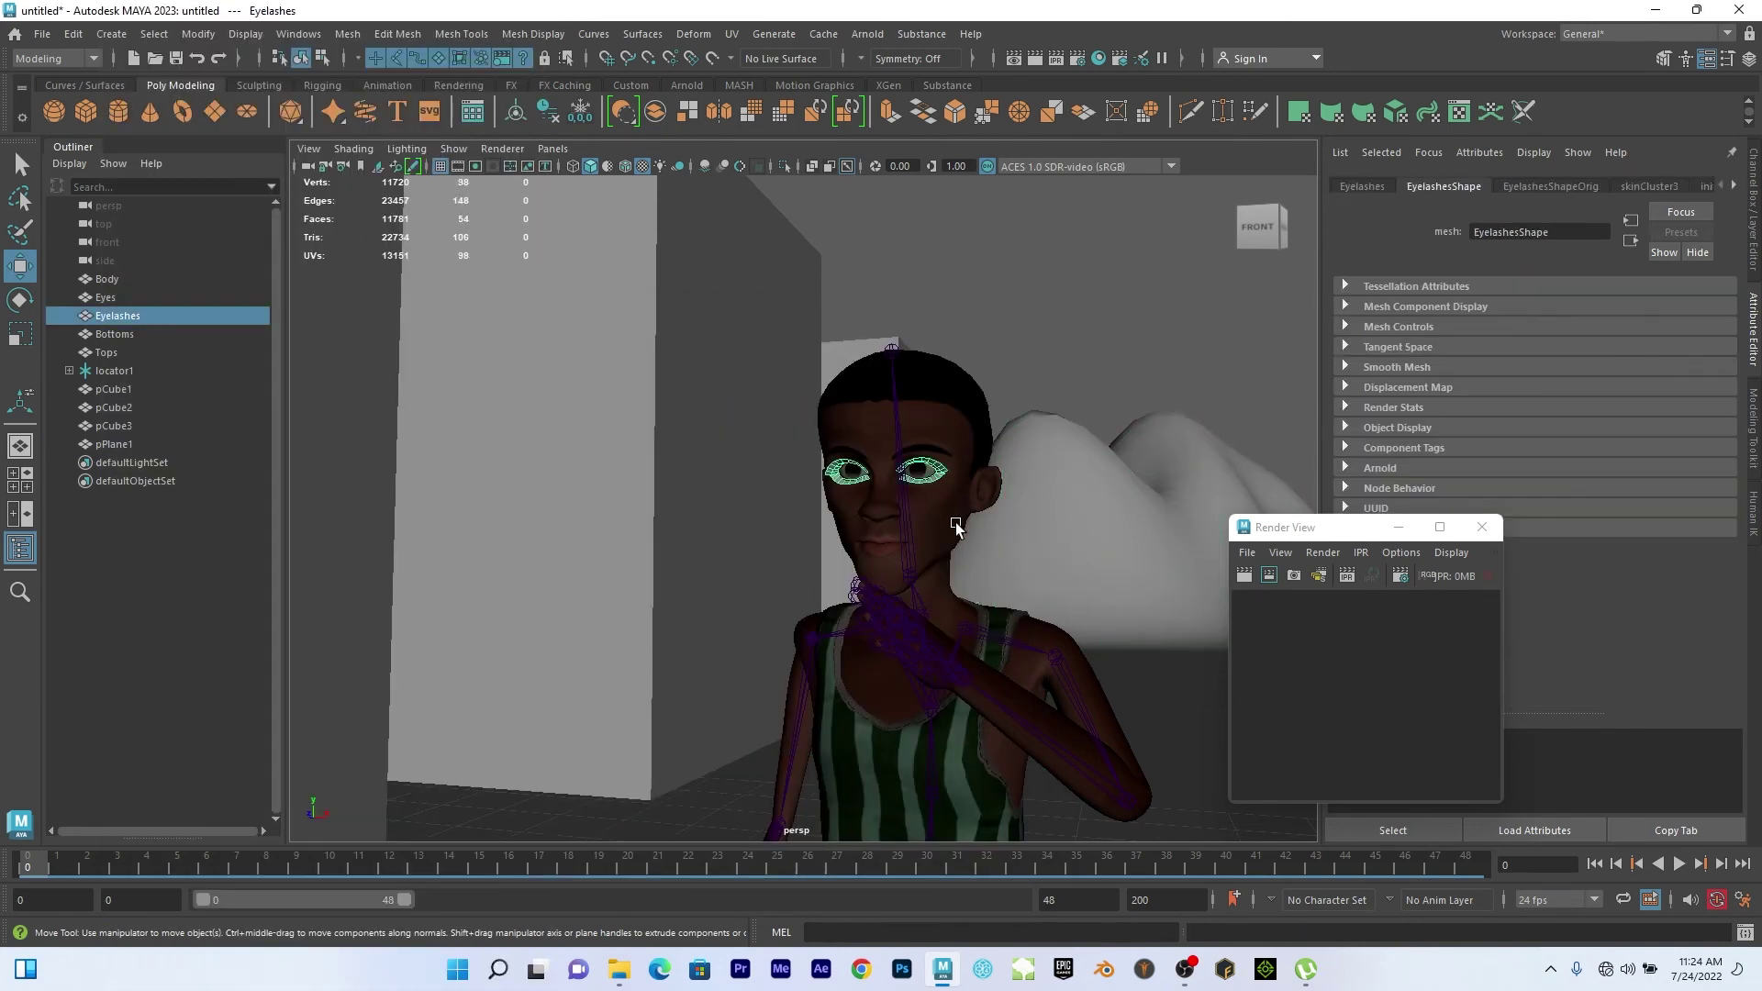
key("Delete")
scroll(948, 529, "up", 3)
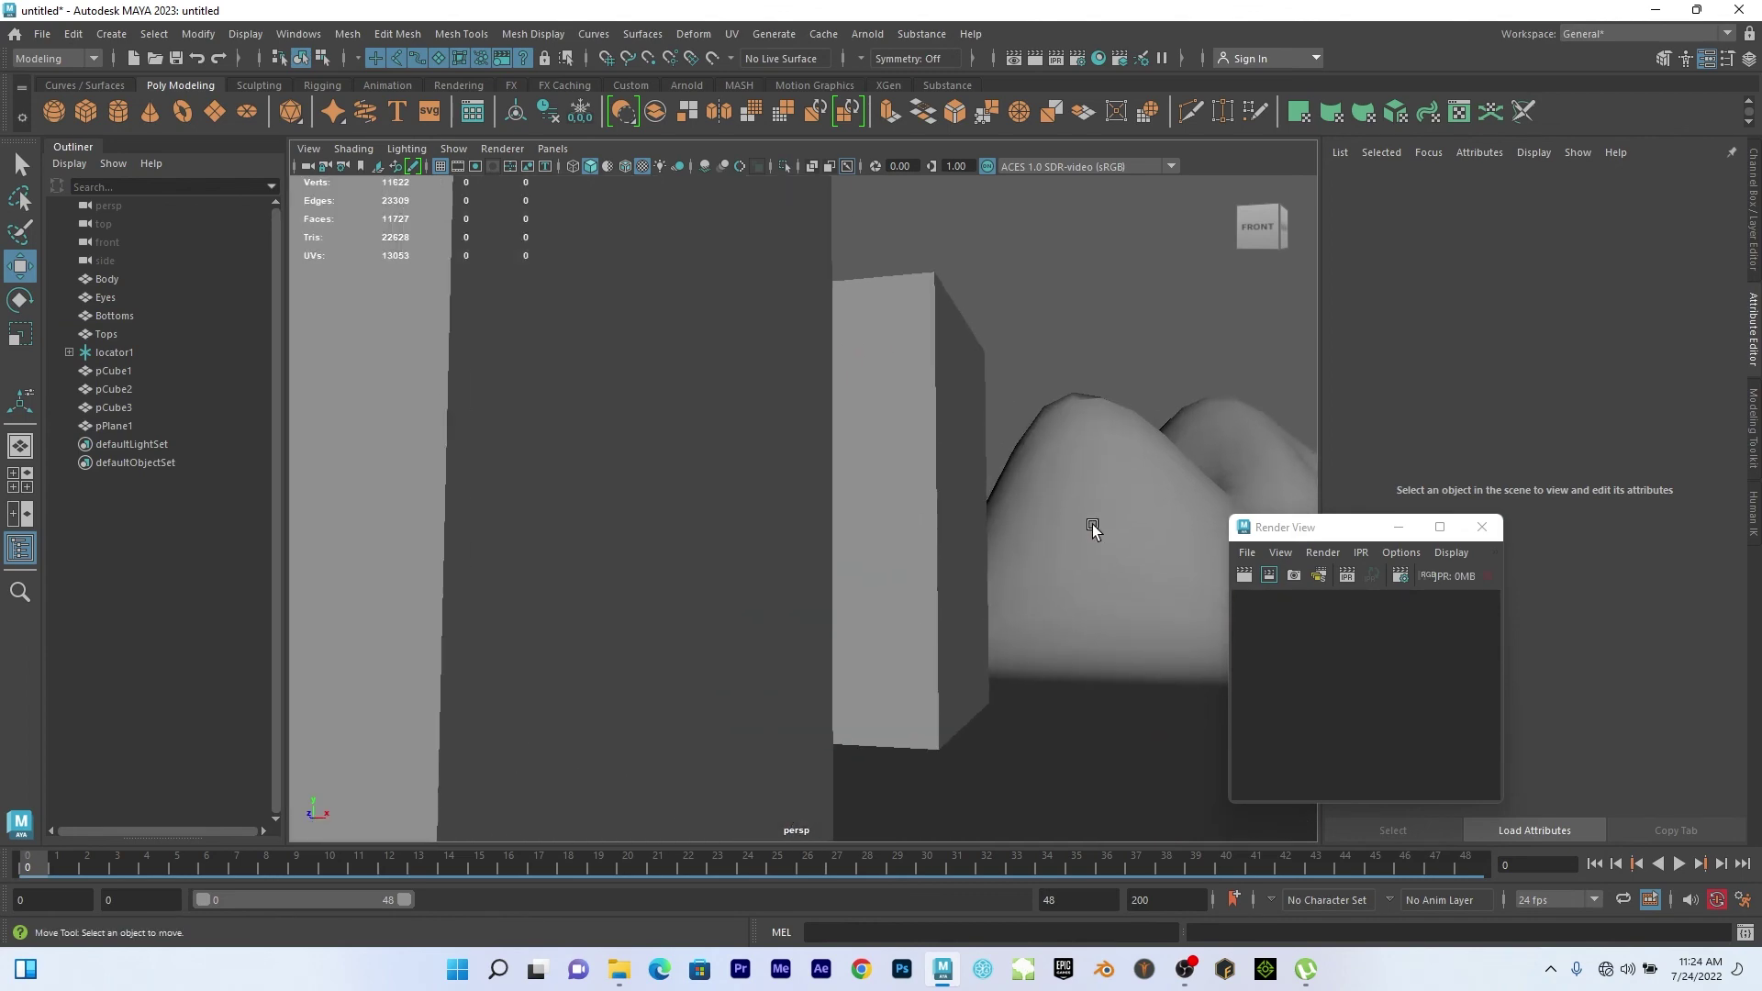
scroll(1073, 511, "down", 5)
Give pPlane1 a new aiStandardSurface material with a darkened green Base Color.
left_click(1090, 494)
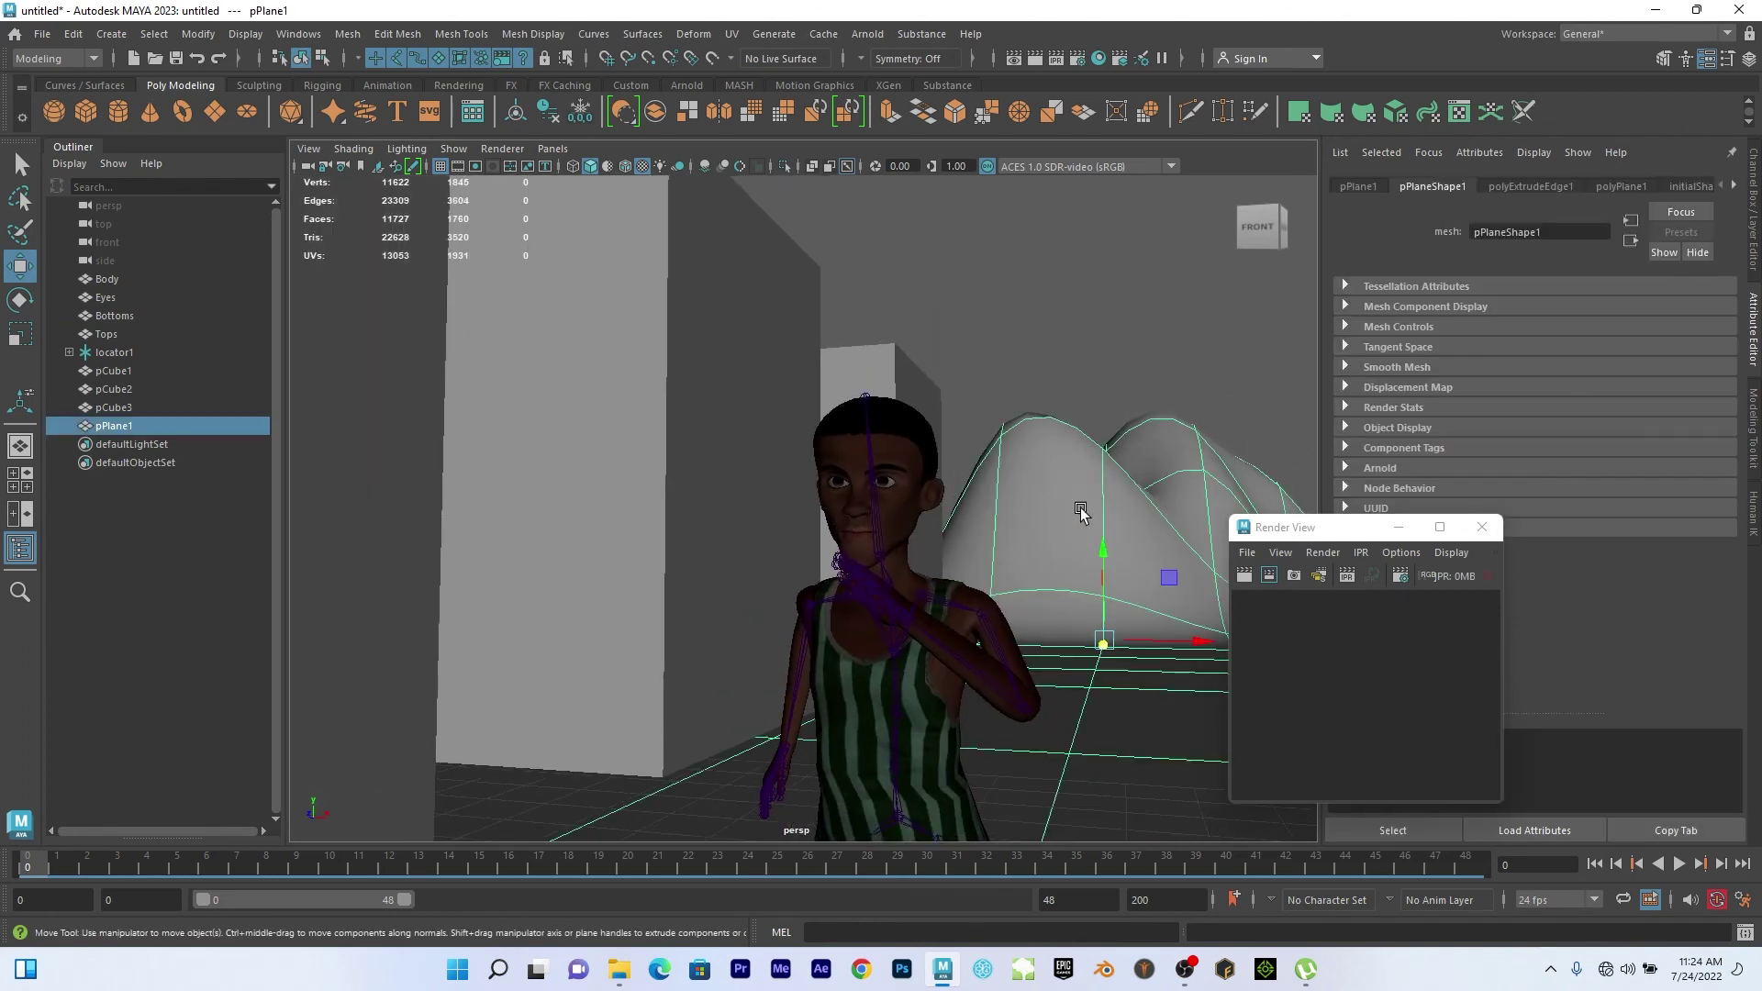
right_click(1077, 491)
left_click(1074, 893)
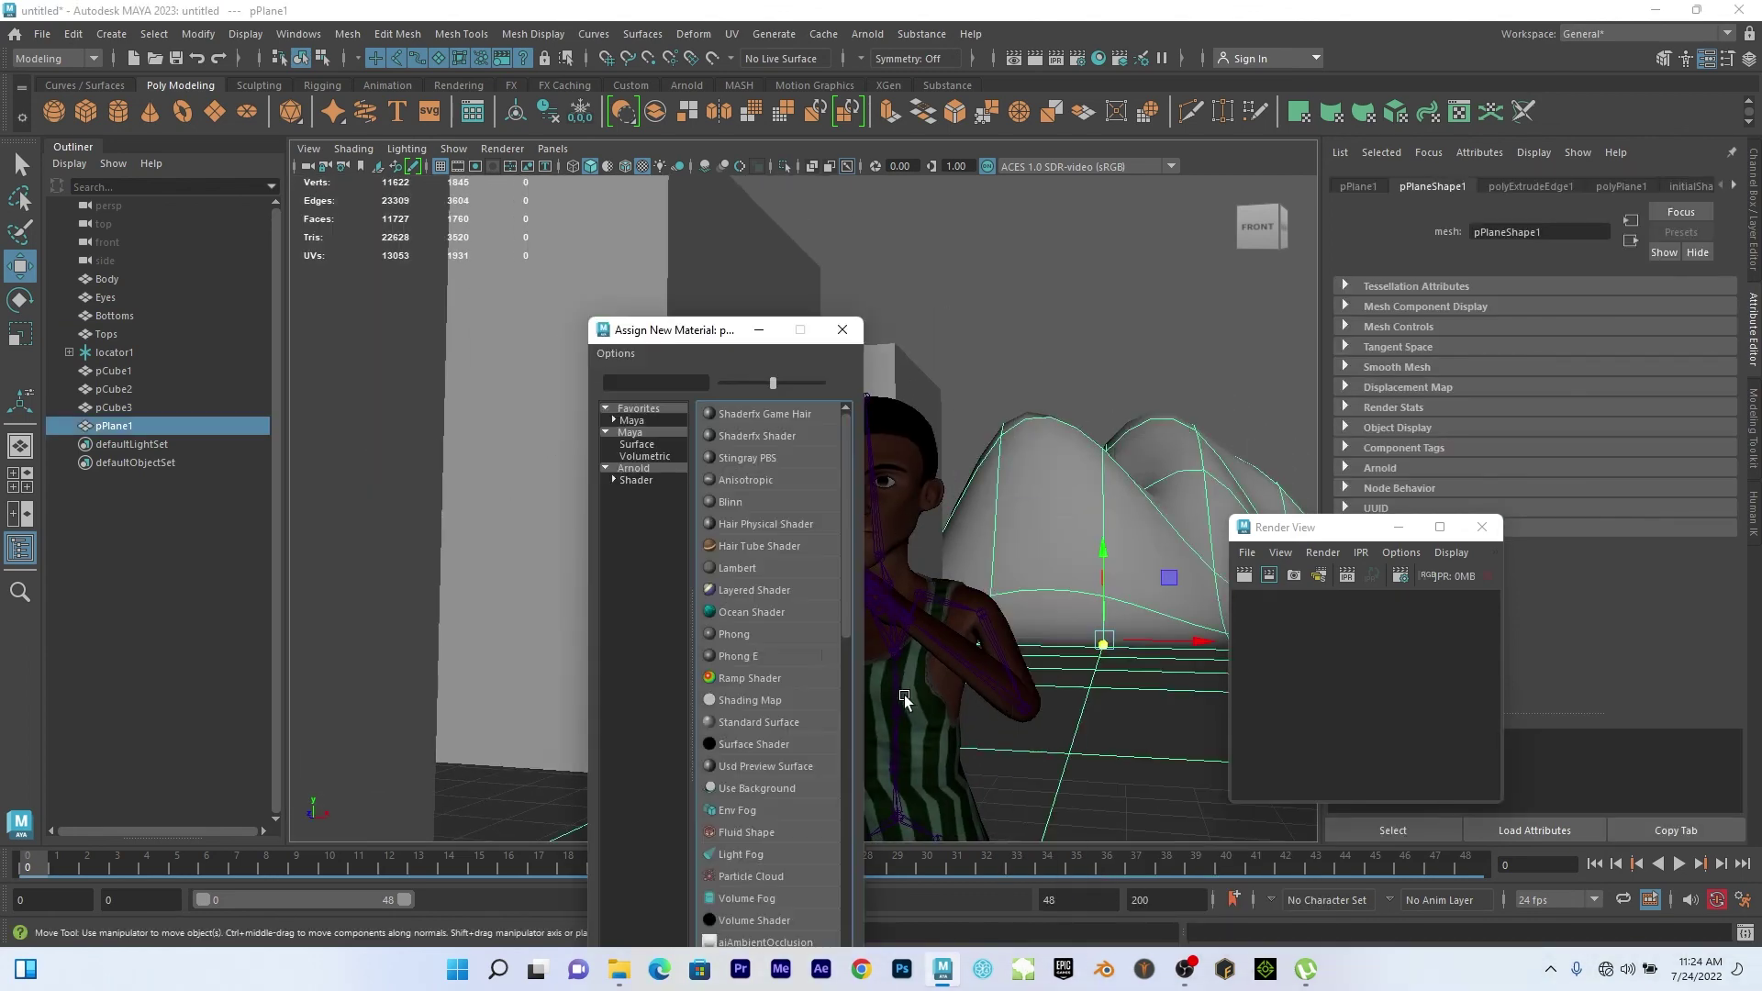
left_click(633, 468)
left_click(759, 722)
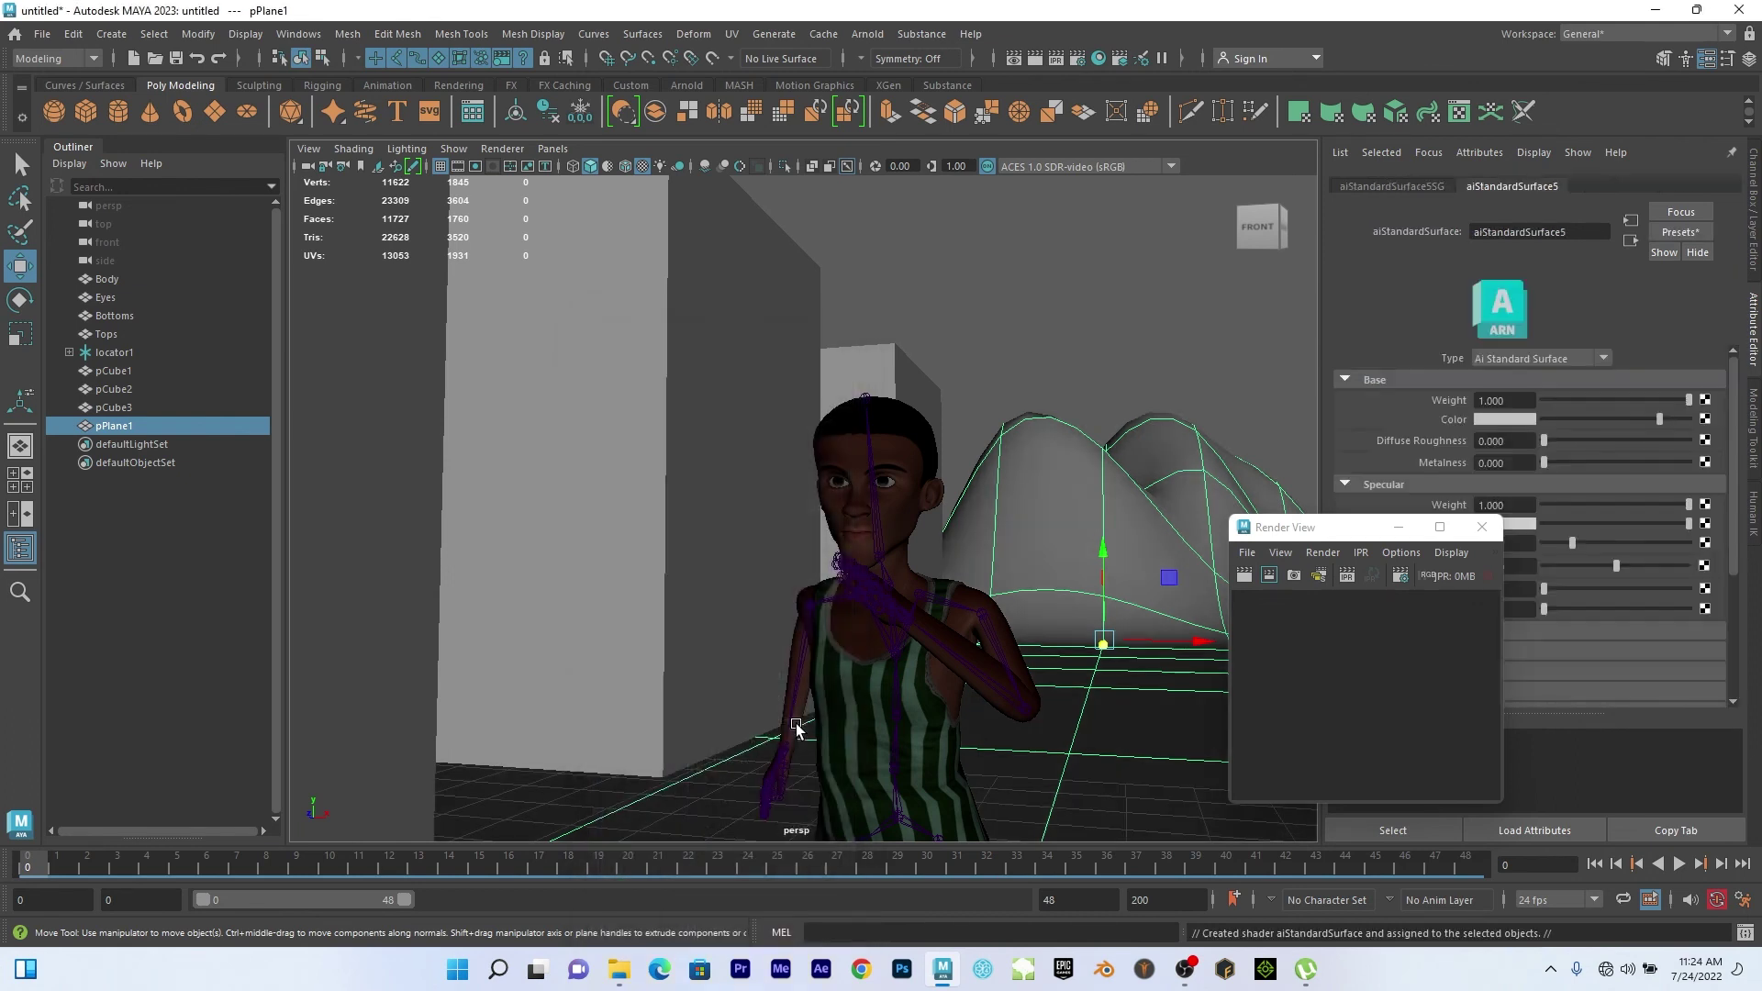
left_click(1485, 420)
left_click(1452, 382)
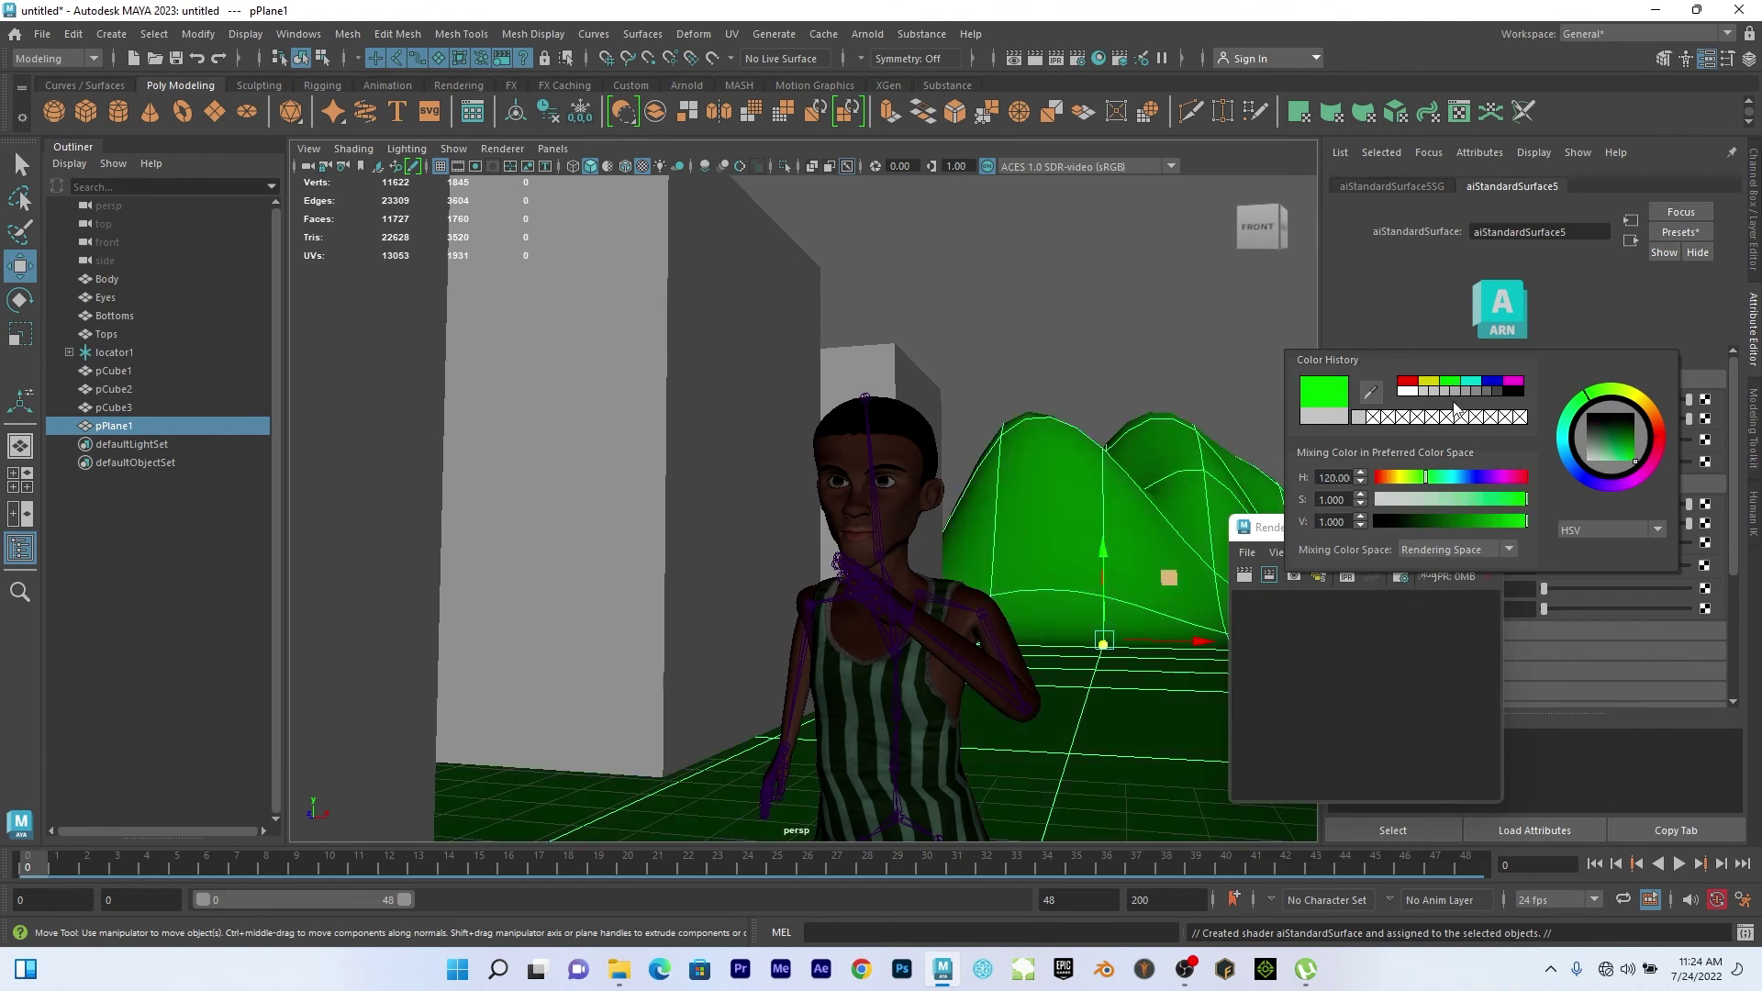
left_click(1456, 523)
Orbit to look down the street of boxes and play the running animation (Alt+V).
left_click(1147, 396)
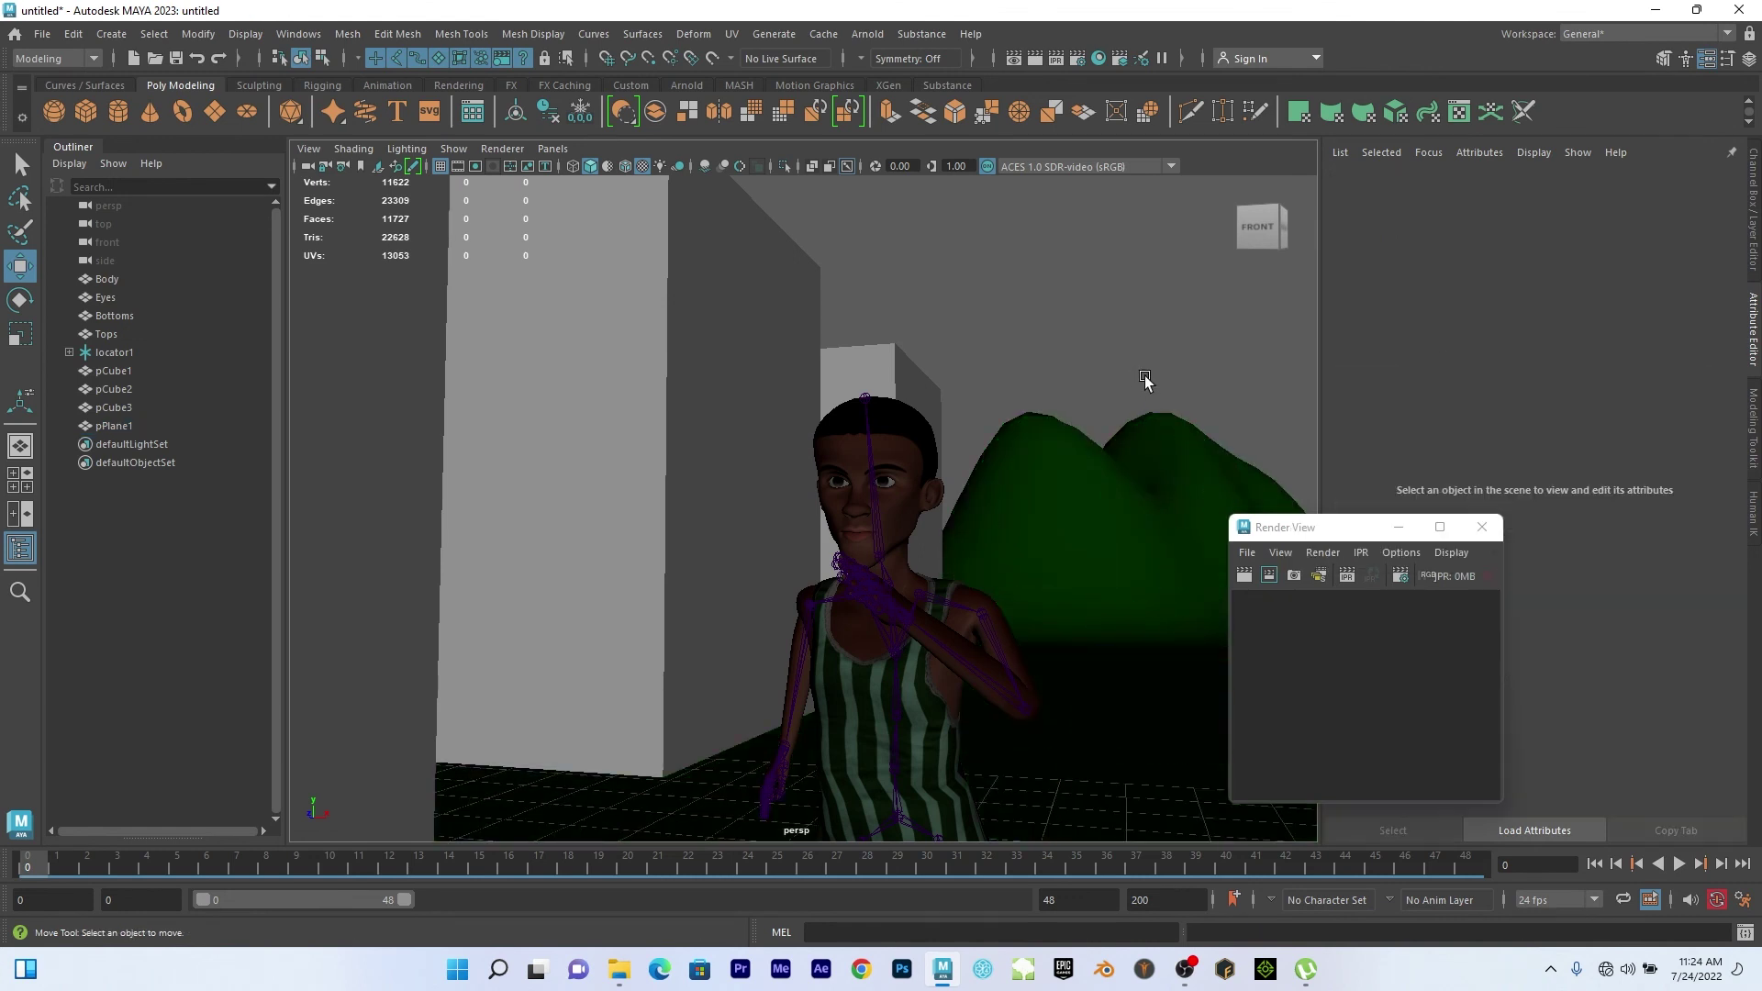
scroll(1101, 408, "up", 3)
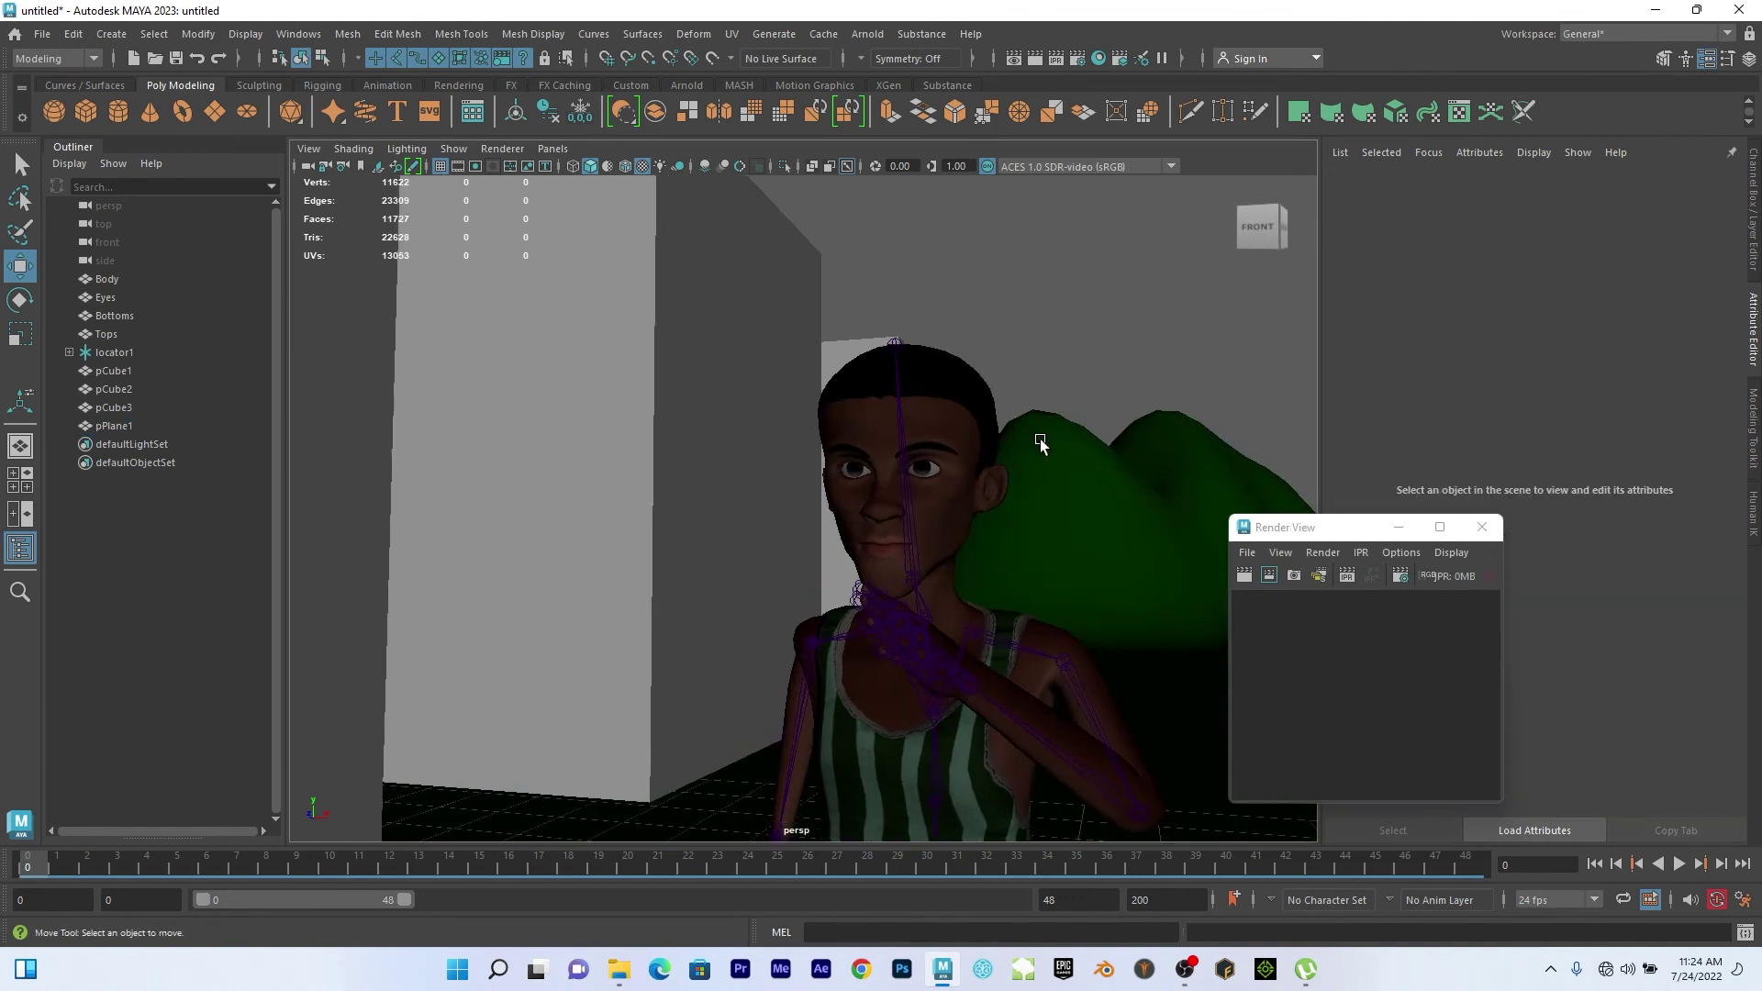
scroll(696, 604, "down", 5)
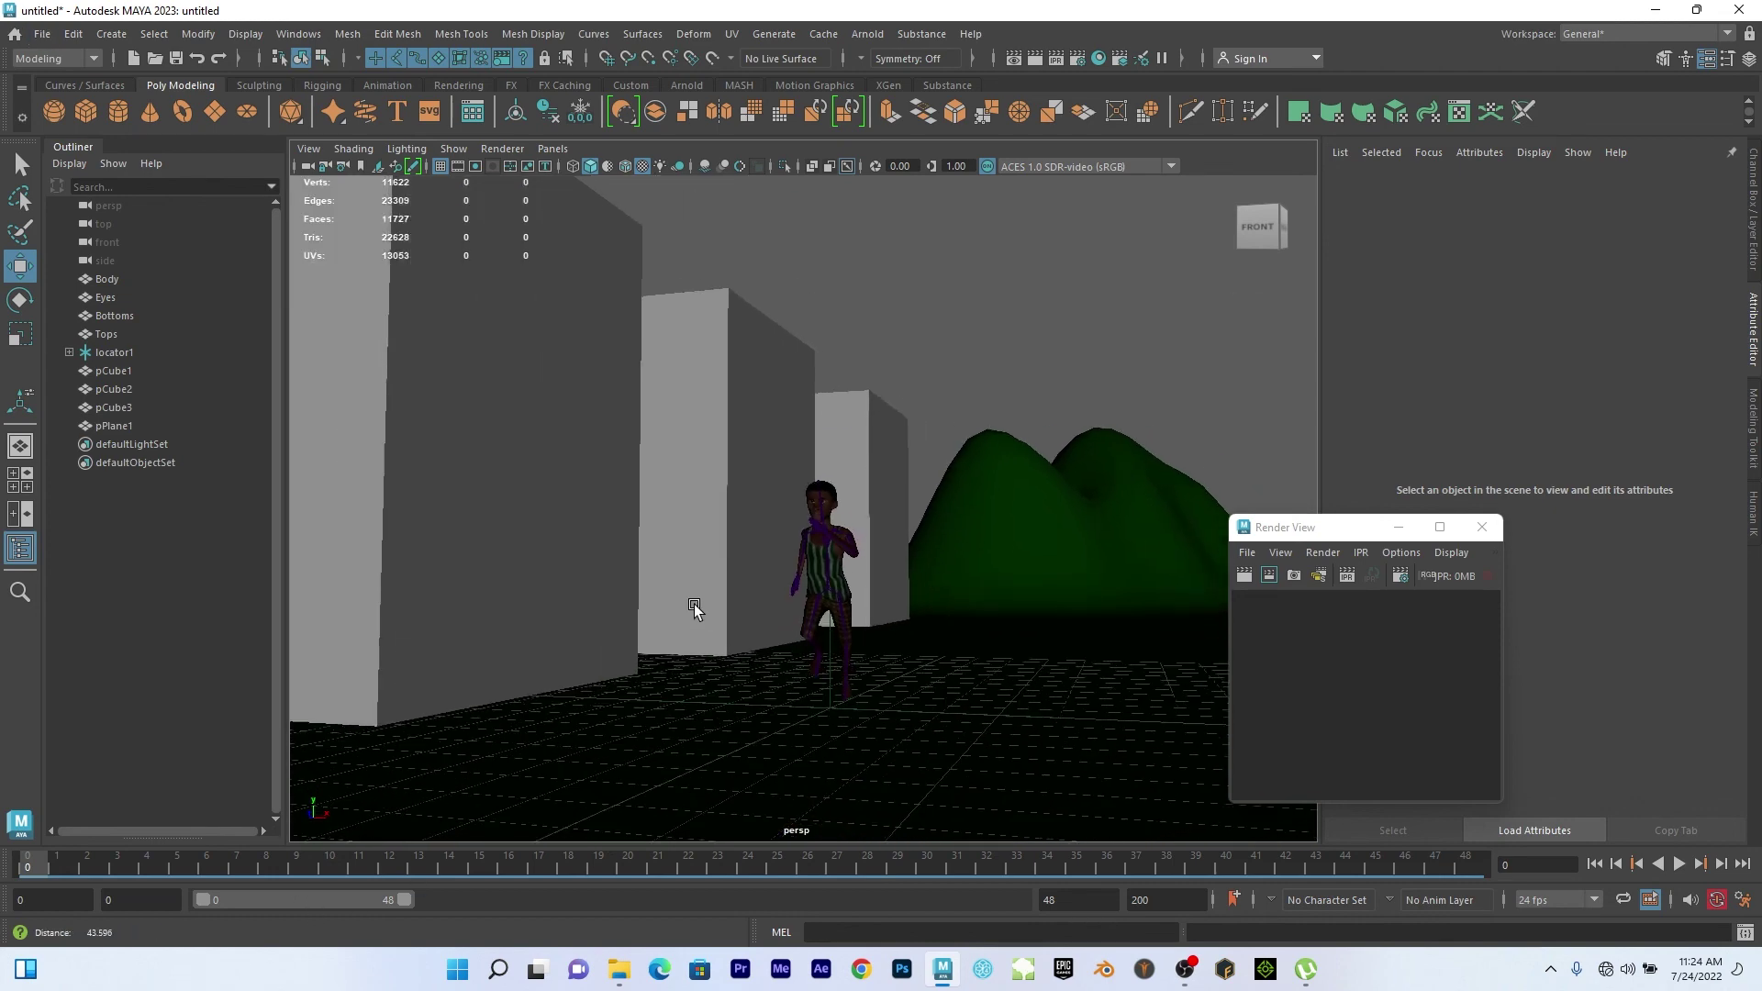
left_click_drag(751, 598, 477, 740, "alt")
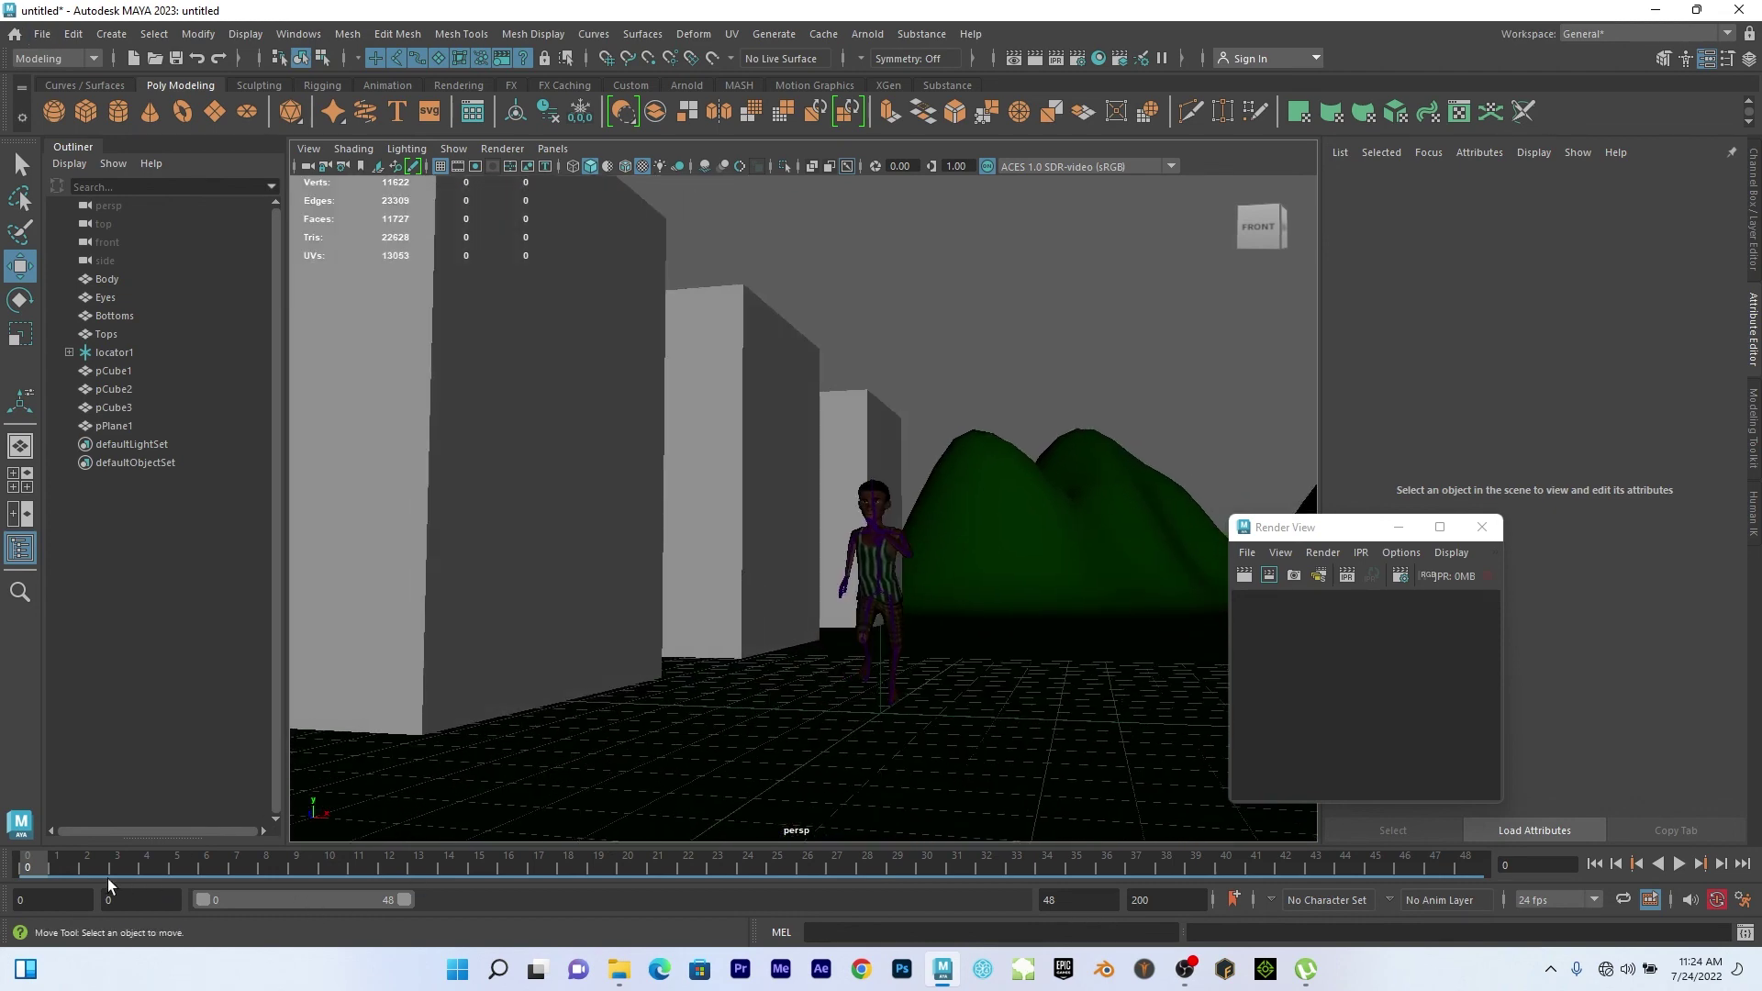
key("alt+v")
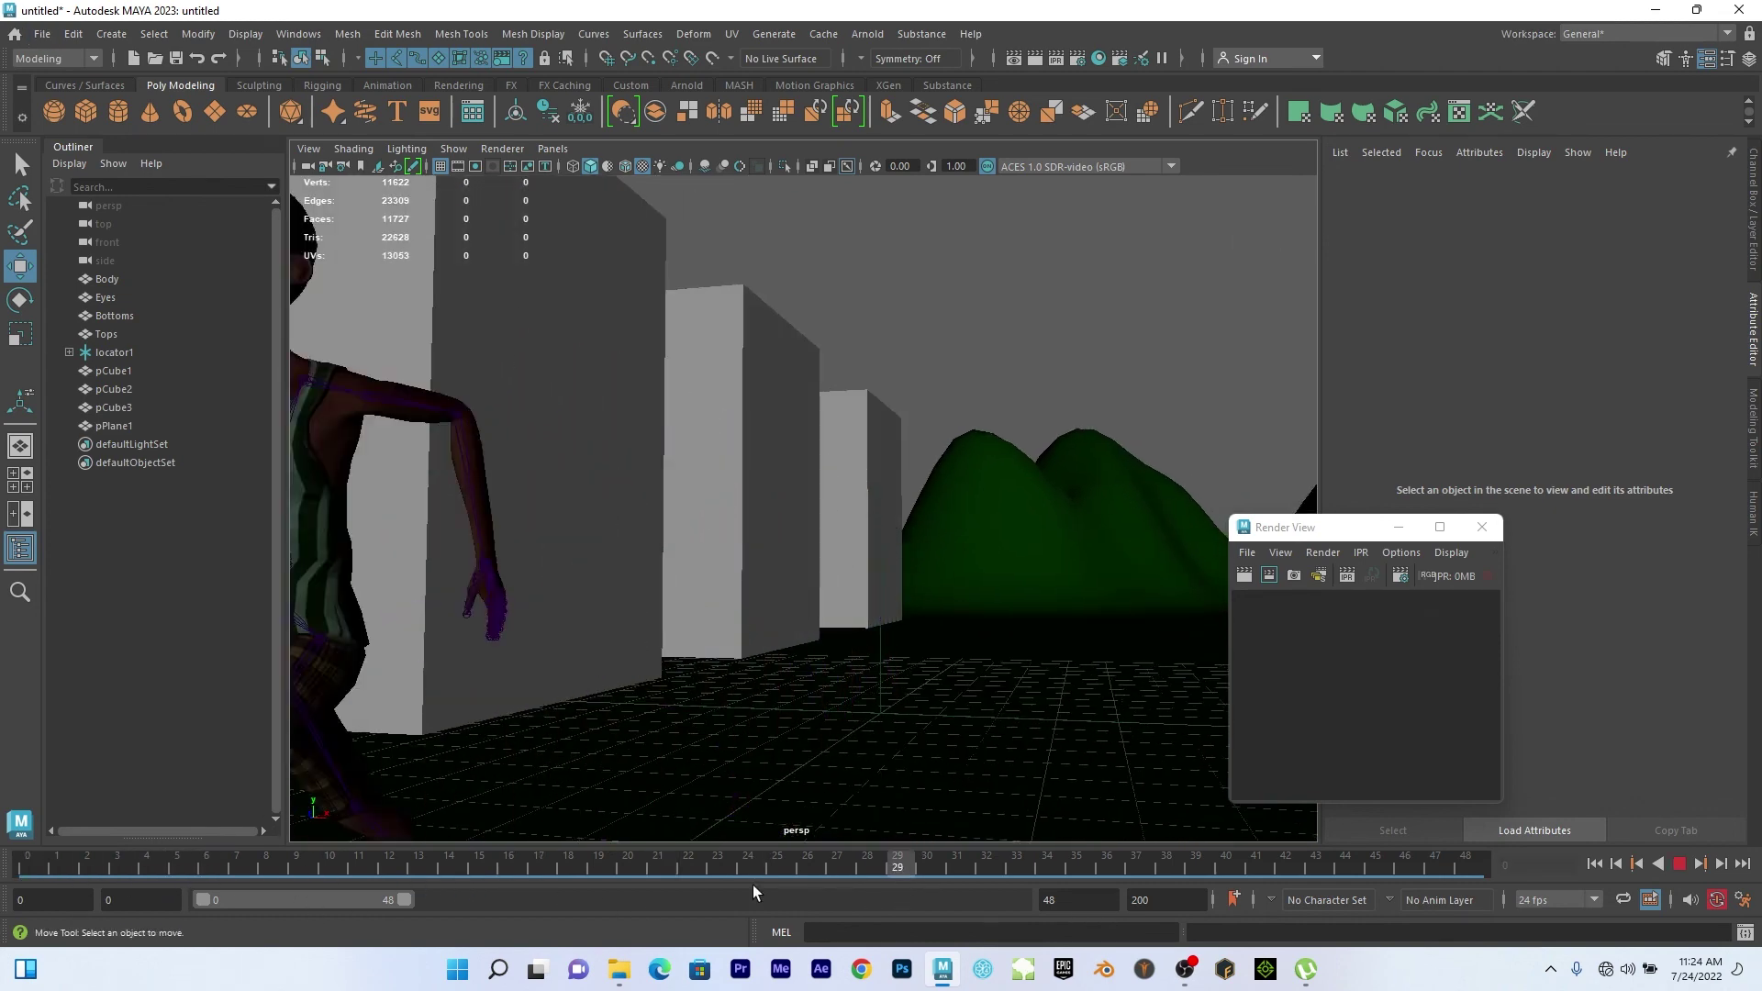